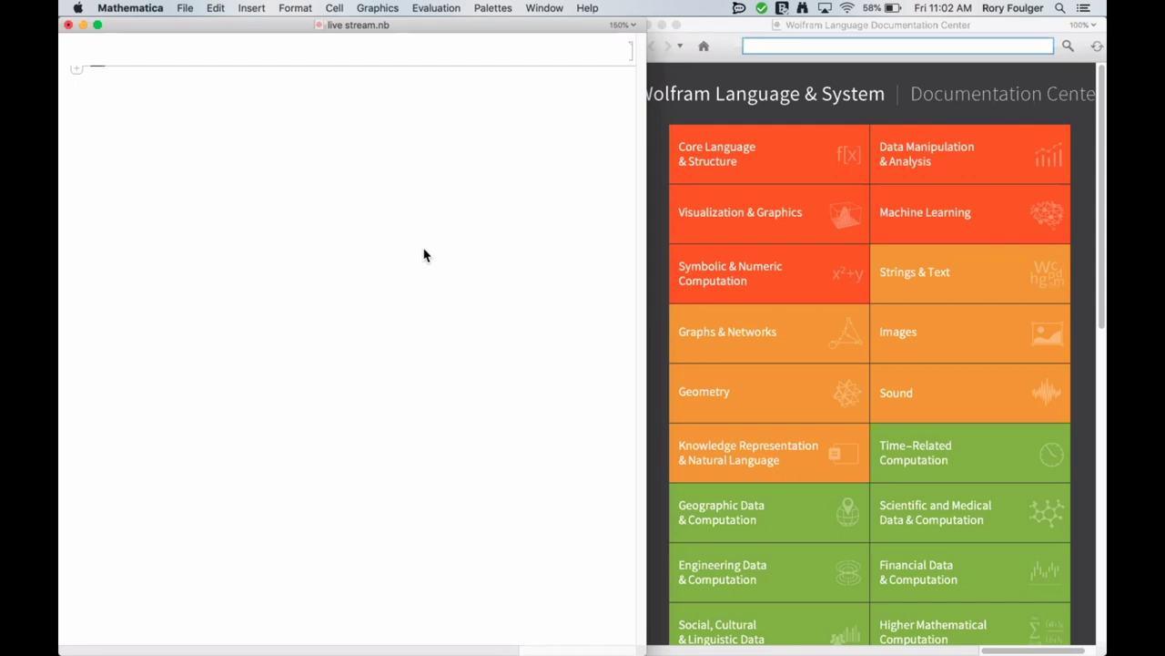
Evaluate WolframAlpha["Coronavirus"] in the live stream notebook
{"action": "mouse_move", "coordinate": [287, 33]}
{"action": "left_mouse_down"}
{"action": "mouse_move", "coordinate": [289, 96]}
{"action": "mouse_move", "coordinate": [292, 55]}
{"action": "left_mouse_up"}
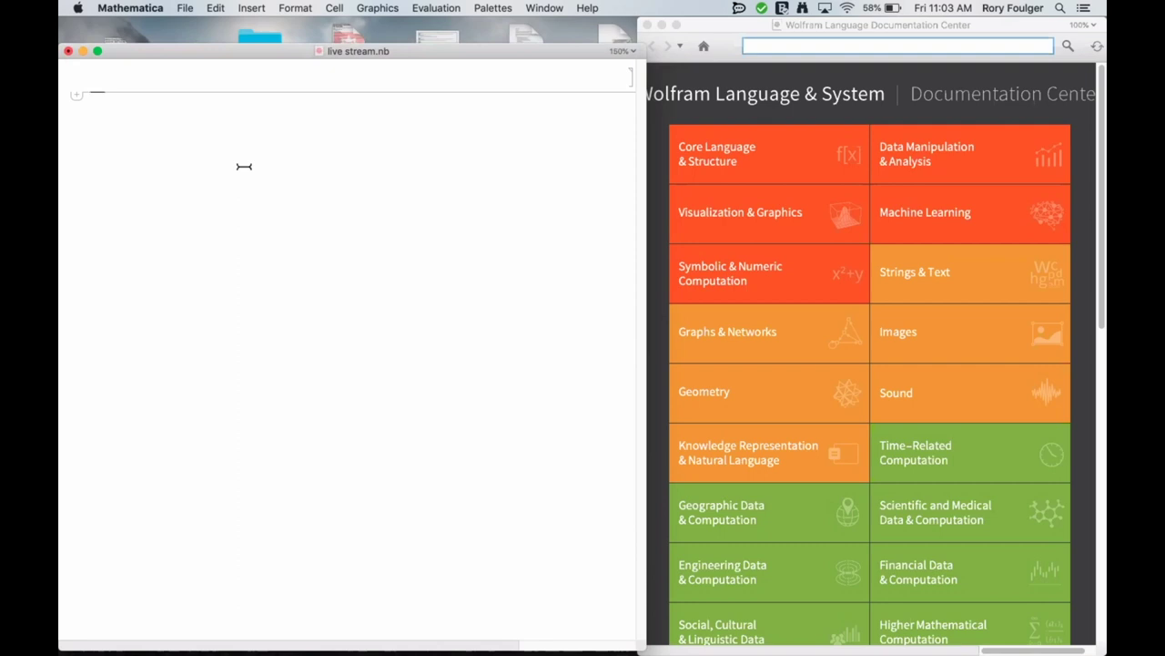
{"action": "type", "text": "Wolfram"}
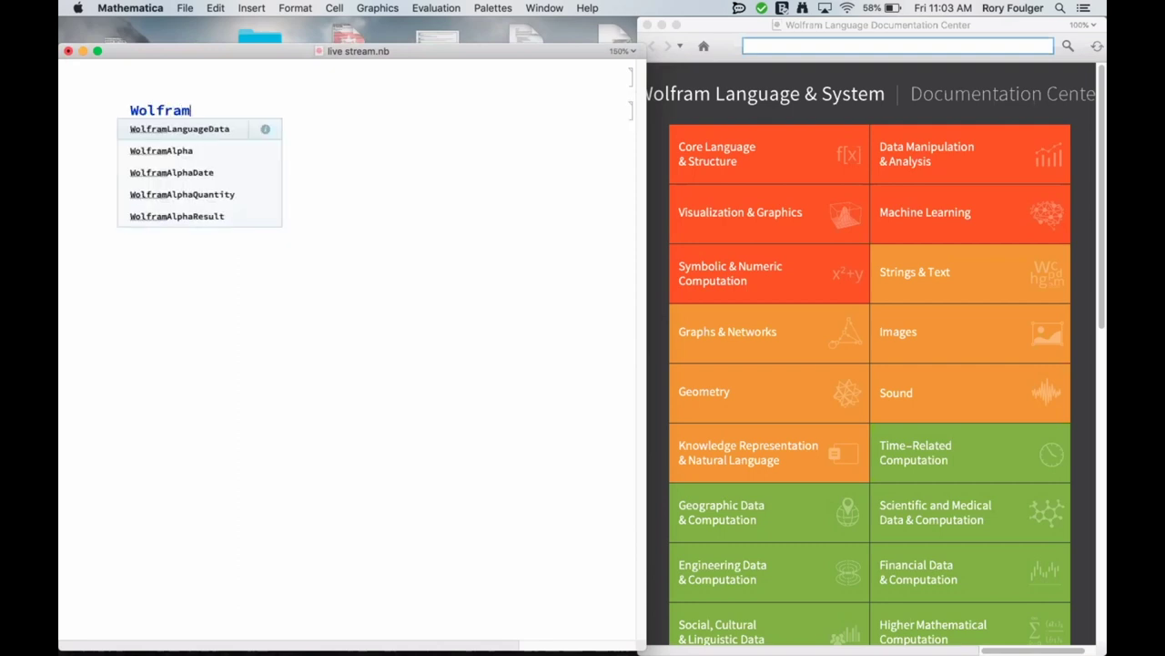
{"action": "type", "text": "Al"}
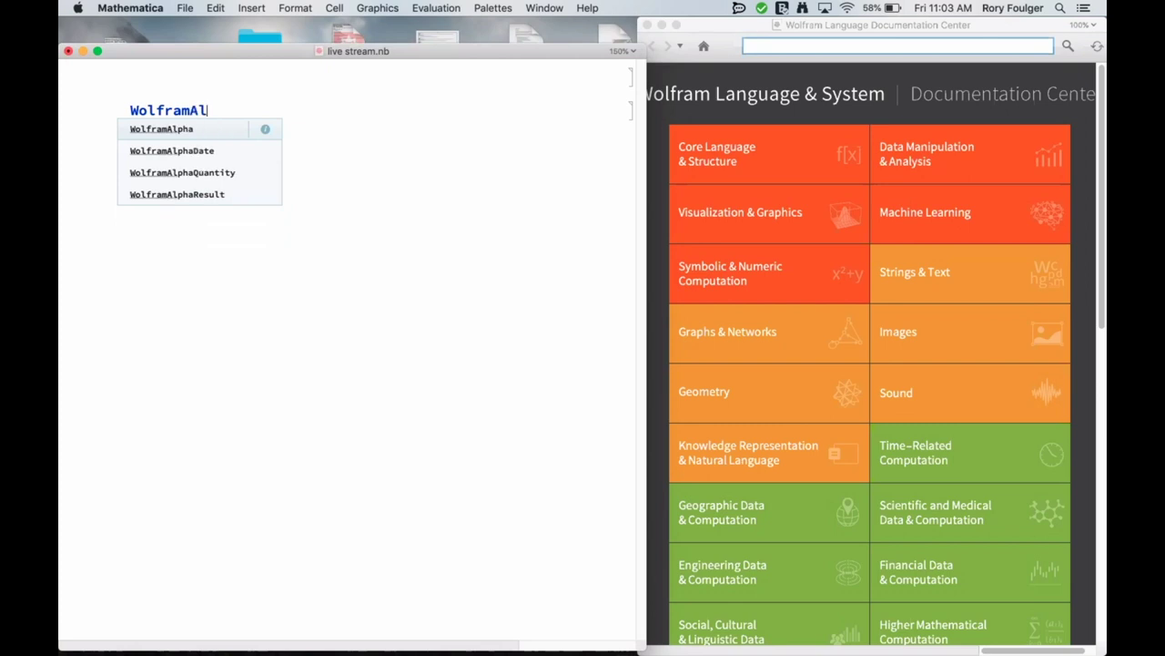
{"action": "key", "text": "Return"}
{"action": "type", "text": "["}
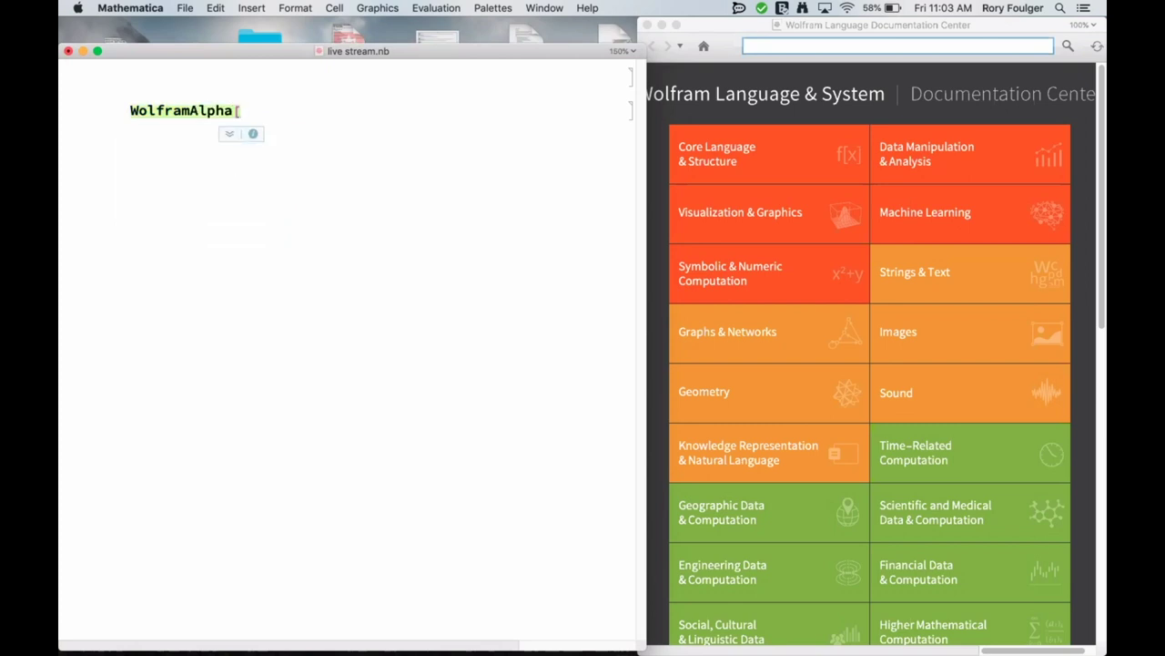
{"action": "type", "text": "\"Coronavirus"}
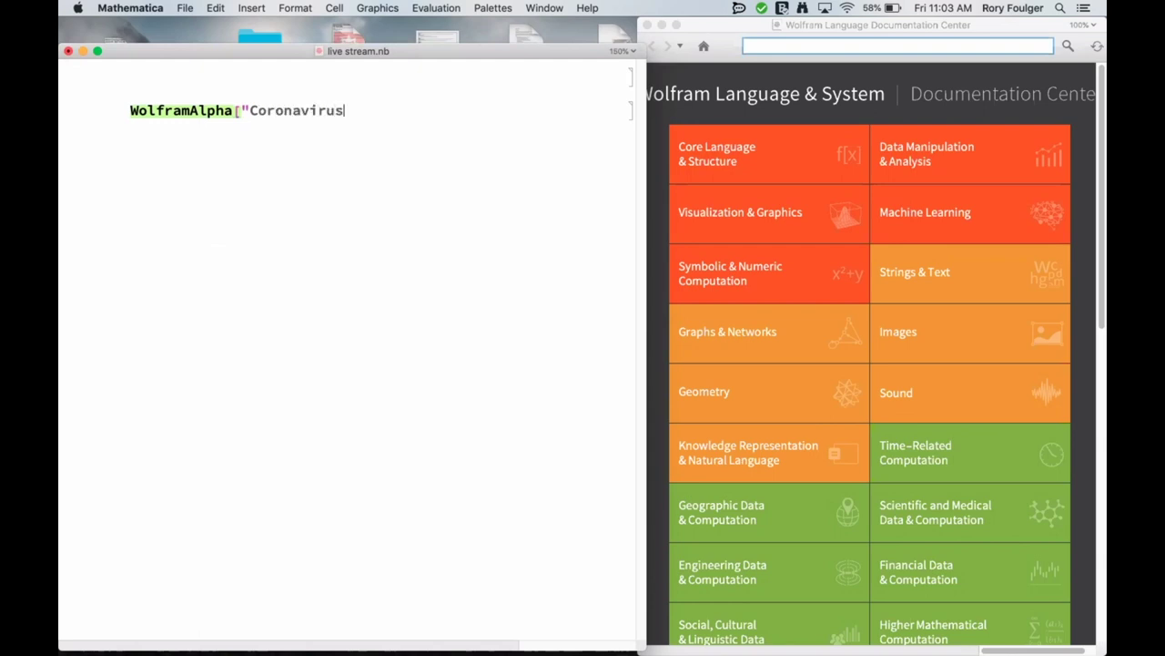
{"action": "type", "text": "\"]"}
{"action": "key", "text": "shift+Return"}
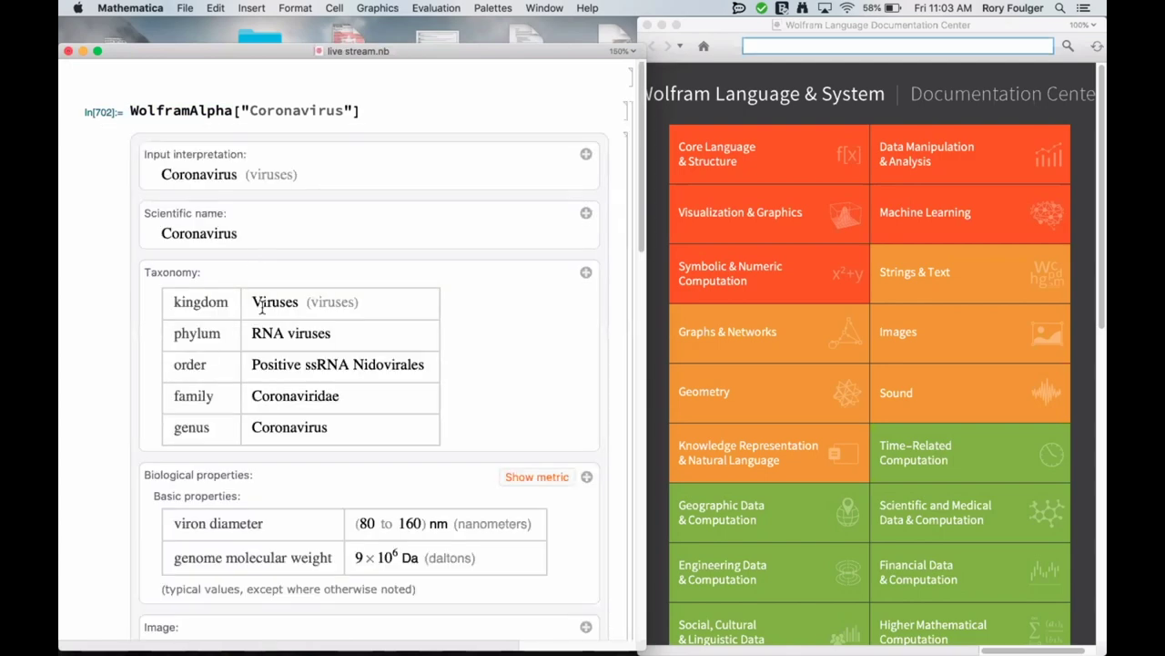
Examine the taxonomy, biological properties and image in the Coronavirus result
{"action": "scroll", "coordinate": [262, 314], "scroll_direction": "down", "scroll_amount": 5}
{"action": "scroll", "coordinate": [263, 314], "scroll_direction": "up", "scroll_amount": 2}
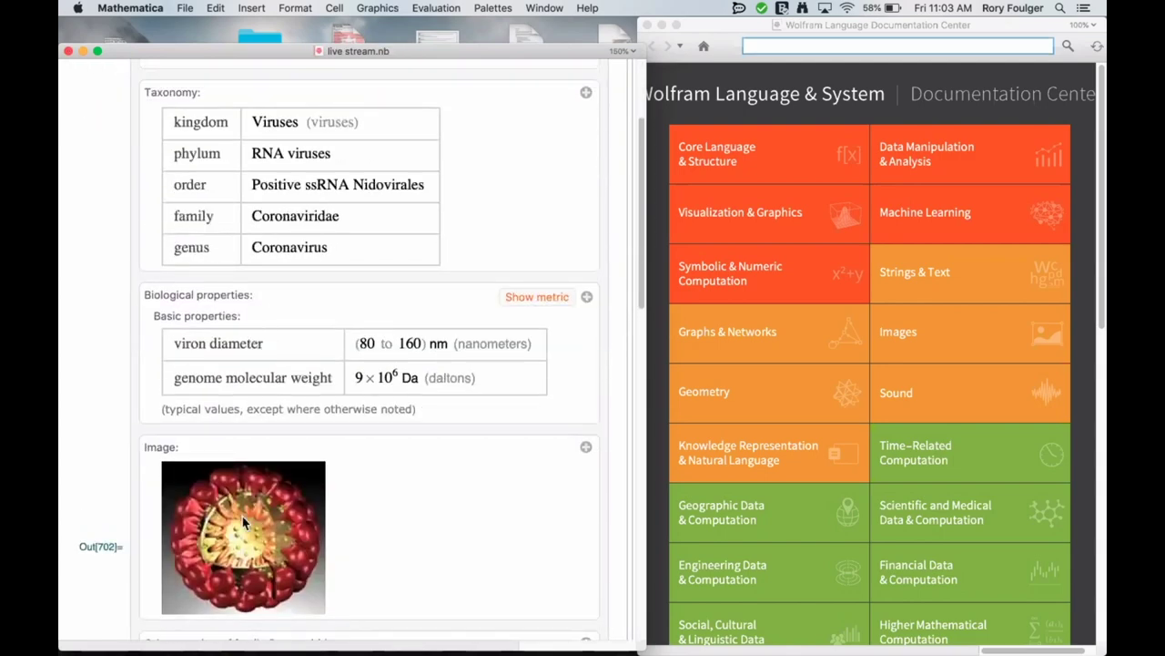
{"action": "scroll", "coordinate": [242, 518], "scroll_direction": "up", "scroll_amount": 2}
{"action": "scroll", "coordinate": [242, 519], "scroll_direction": "down", "scroll_amount": 2}
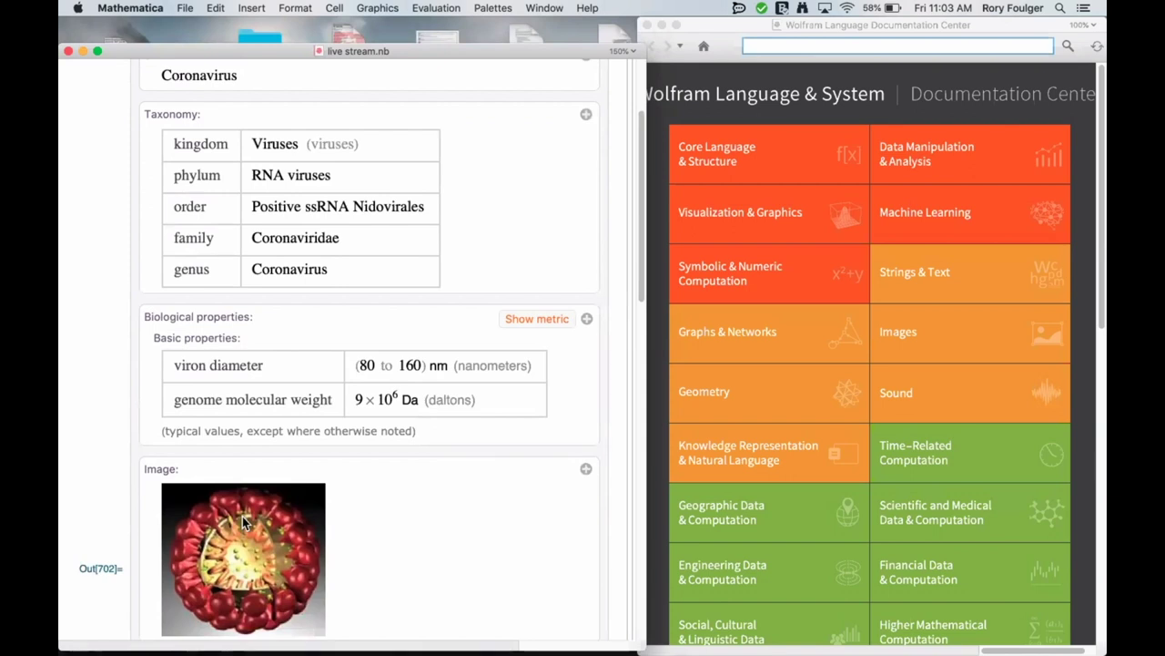
{"action": "scroll", "coordinate": [242, 519], "scroll_direction": "up", "scroll_amount": 2}
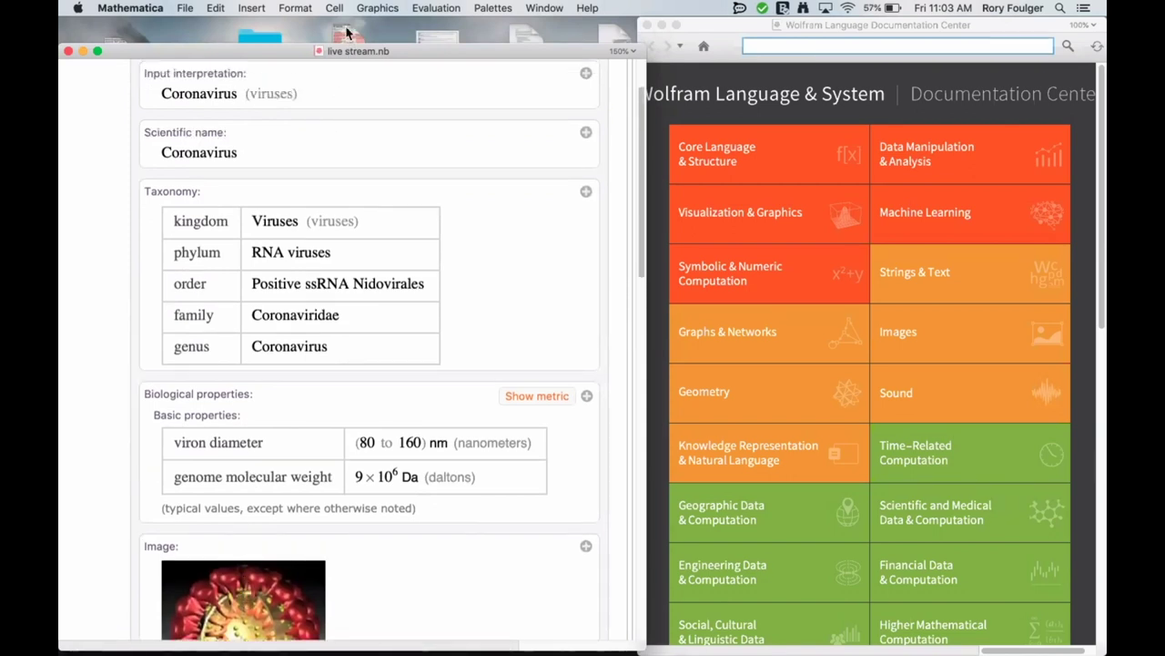
{"action": "left_click_drag", "start_coordinate": [341, 46], "coordinate": [343, 20]}
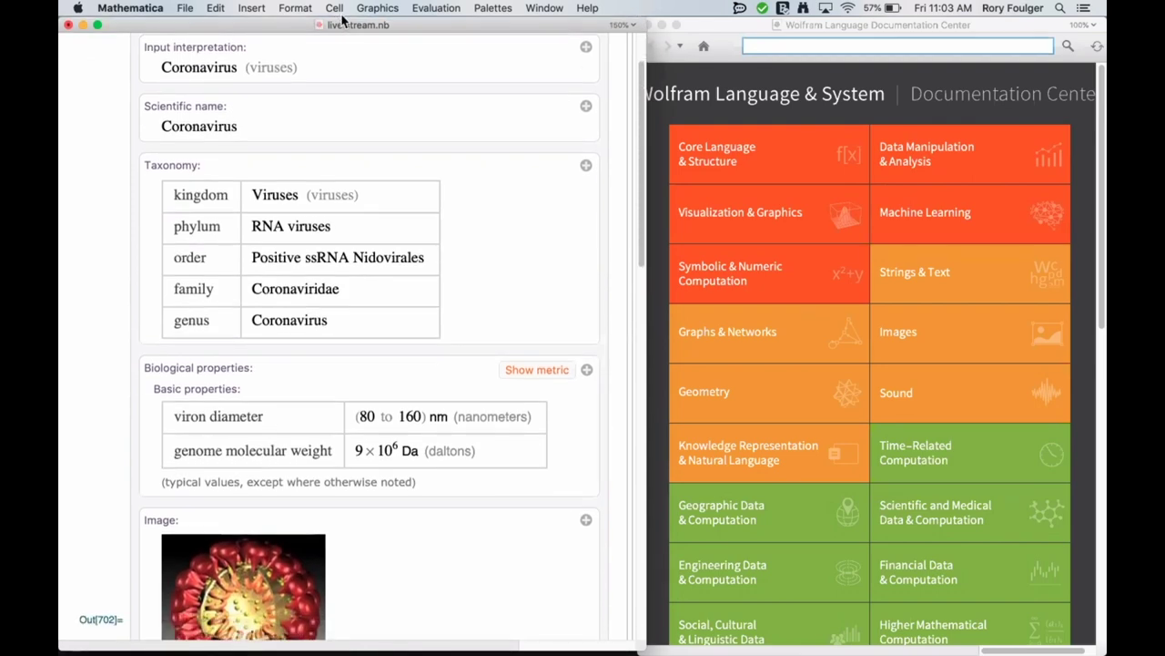
{"action": "scroll", "coordinate": [366, 343], "scroll_direction": "up", "scroll_amount": 2}
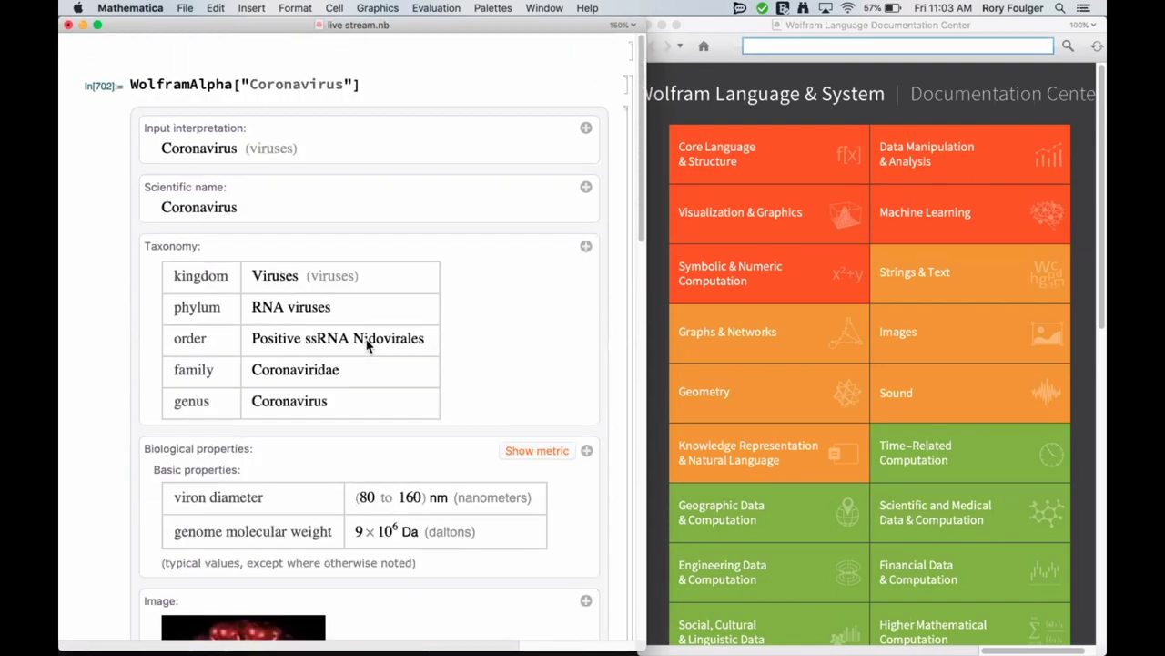
{"action": "scroll", "coordinate": [367, 343], "scroll_direction": "down", "scroll_amount": 9}
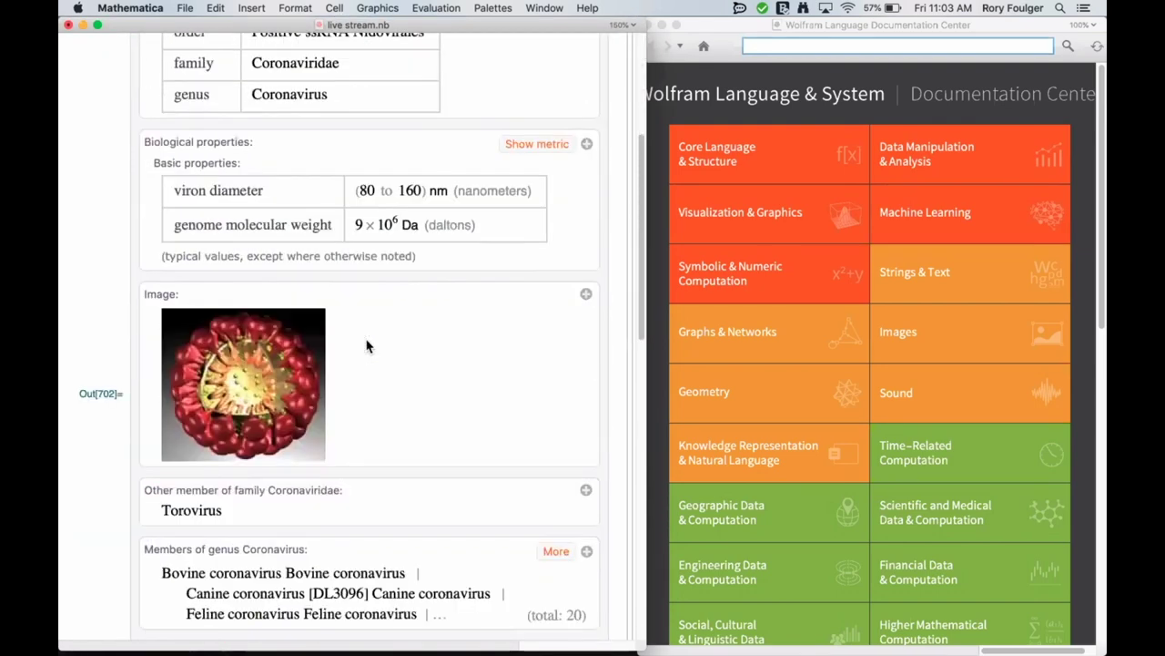
{"action": "scroll", "coordinate": [367, 346], "scroll_direction": "up", "scroll_amount": 6}
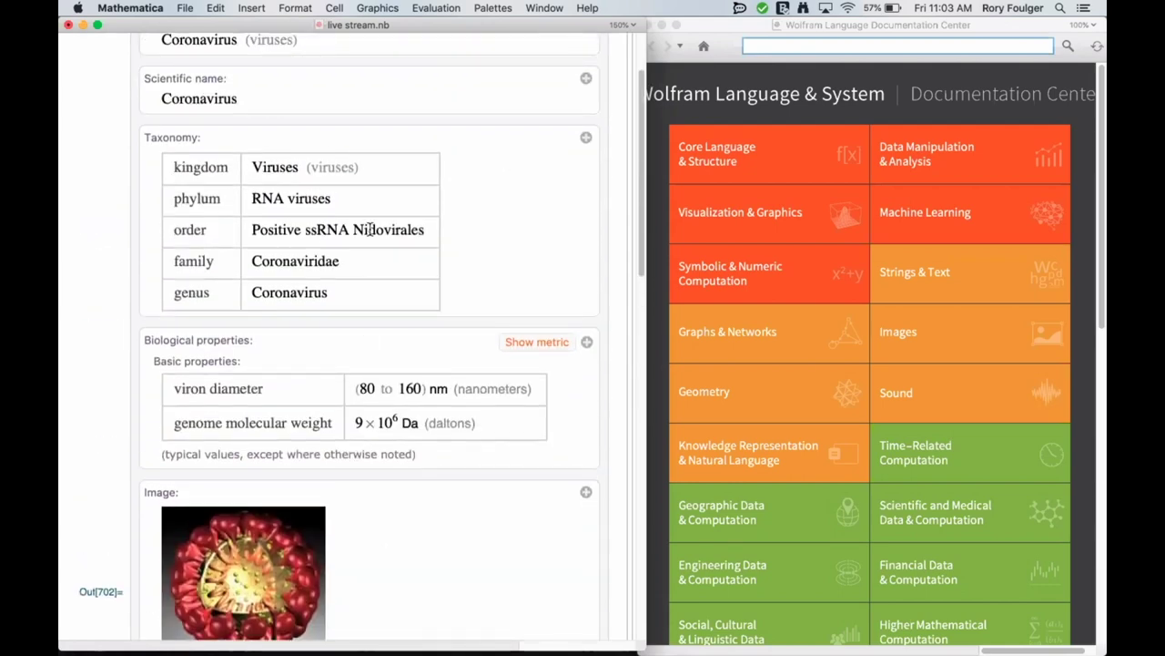
{"action": "scroll", "coordinate": [360, 289], "scroll_direction": "down", "scroll_amount": 2}
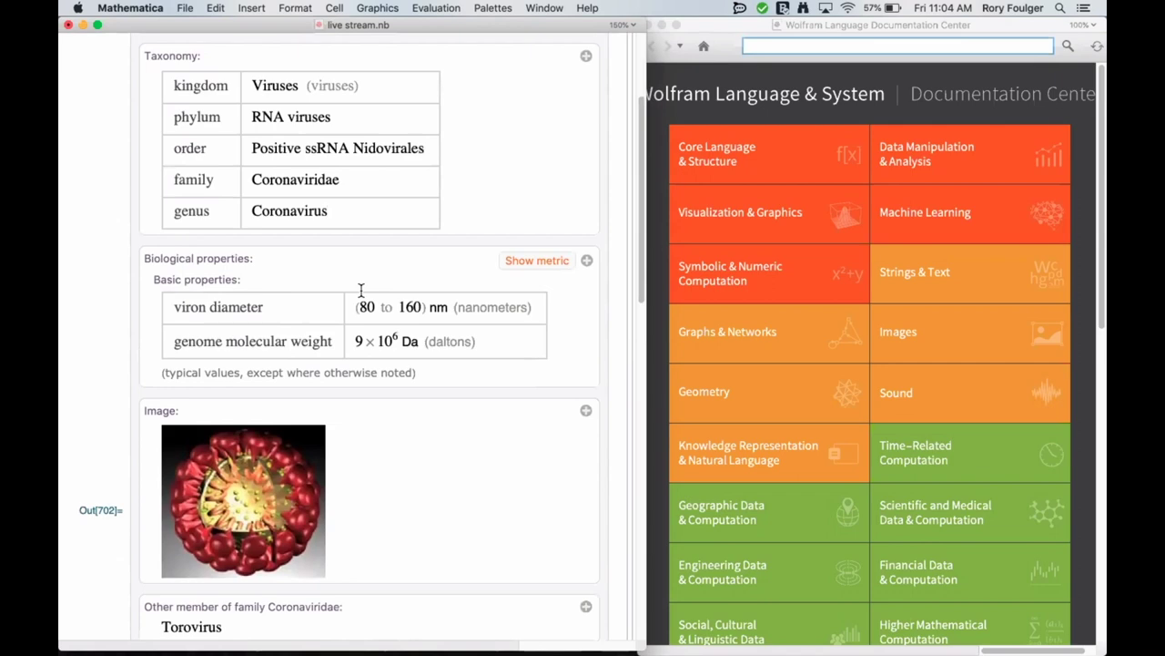
{"action": "scroll", "coordinate": [360, 289], "scroll_direction": "down", "scroll_amount": 10}
{"action": "scroll", "coordinate": [361, 290], "scroll_direction": "down", "scroll_amount": 3}
{"action": "scroll", "coordinate": [361, 289], "scroll_direction": "up", "scroll_amount": 7}
{"action": "scroll", "coordinate": [360, 290], "scroll_direction": "up", "scroll_amount": 8}
{"action": "scroll", "coordinate": [361, 289], "scroll_direction": "down", "scroll_amount": 3}
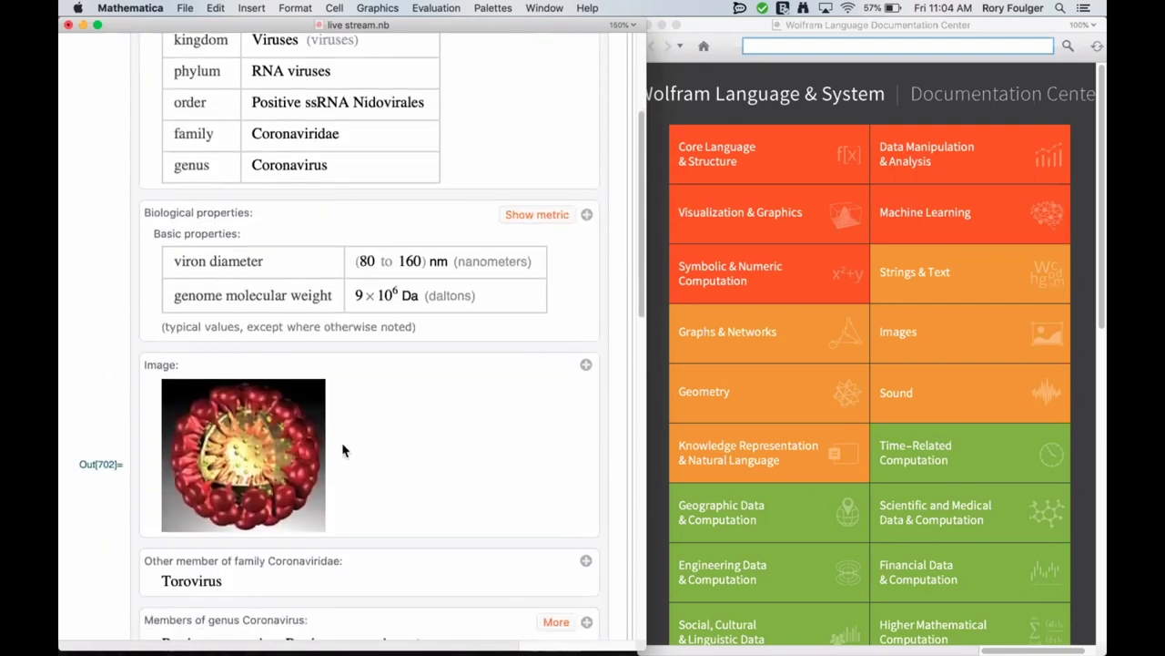
Review the related family and genus members and the taxonomic network in the Coronavirus result
{"action": "scroll", "coordinate": [345, 448], "scroll_direction": "down", "scroll_amount": 8}
{"action": "scroll", "coordinate": [342, 449], "scroll_direction": "down", "scroll_amount": 7}
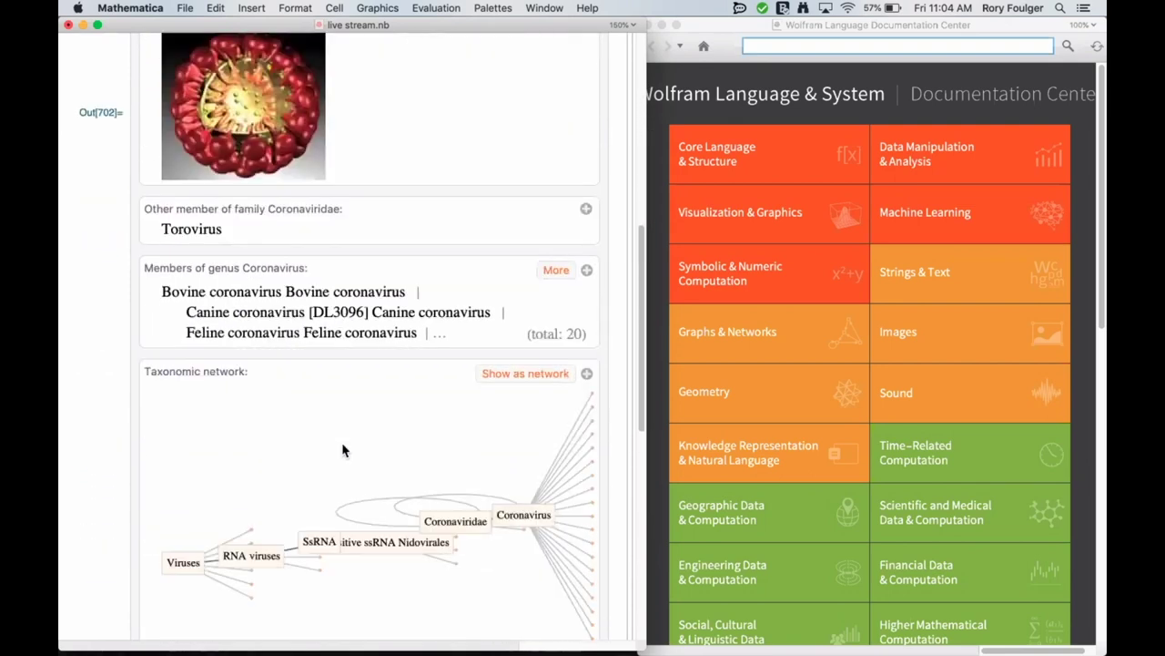
{"action": "scroll", "coordinate": [343, 449], "scroll_direction": "down", "scroll_amount": 1}
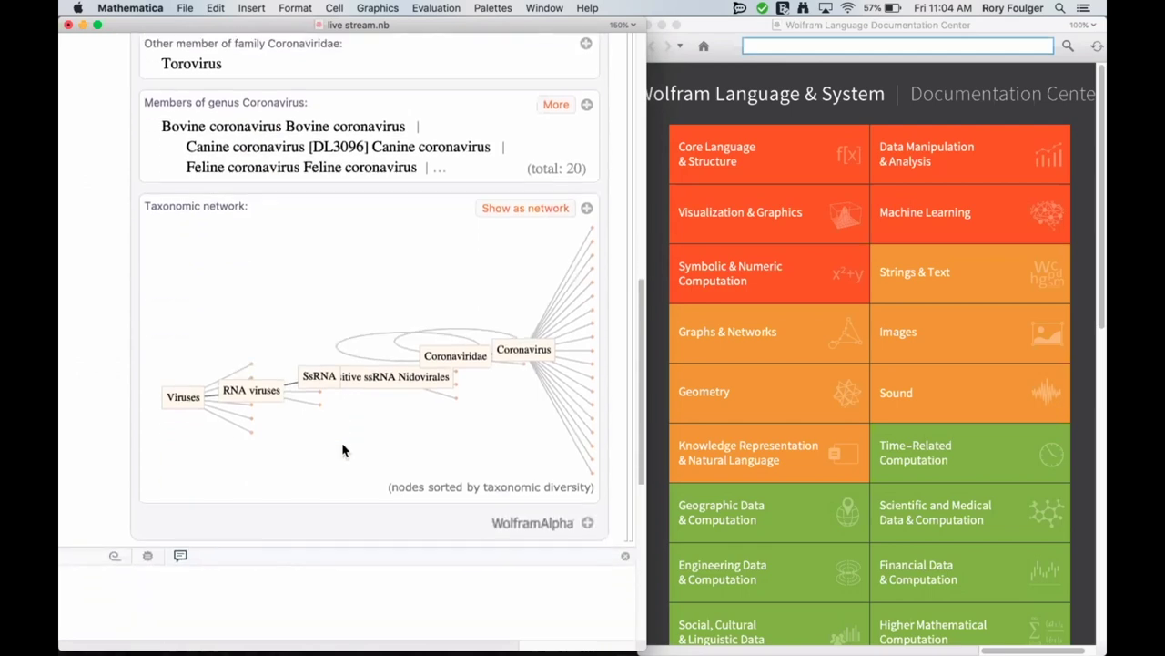
{"action": "scroll", "coordinate": [342, 449], "scroll_direction": "up", "scroll_amount": 5}
{"action": "scroll", "coordinate": [343, 449], "scroll_direction": "up", "scroll_amount": 15}
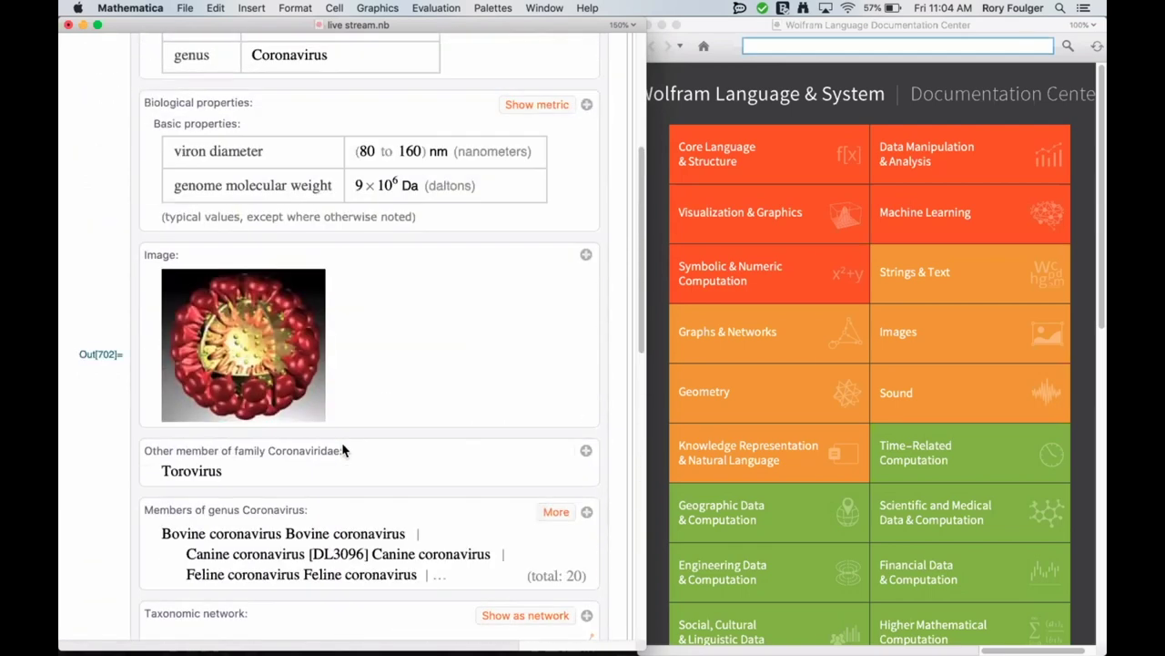
{"action": "scroll", "coordinate": [342, 449], "scroll_direction": "down", "scroll_amount": 14}
{"action": "scroll", "coordinate": [342, 449], "scroll_direction": "down", "scroll_amount": 10}
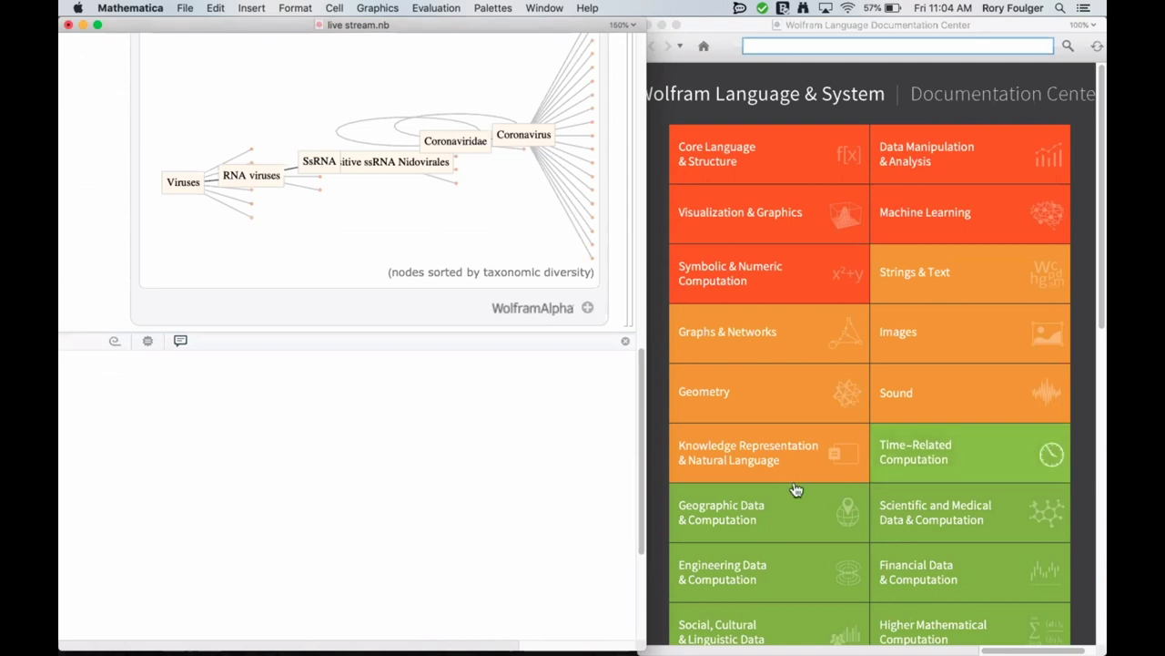
Evaluate ResourceSearch["coronavirus"] in a new cell below the WolframAlpha result
{"action": "left_click", "coordinate": [296, 393]}
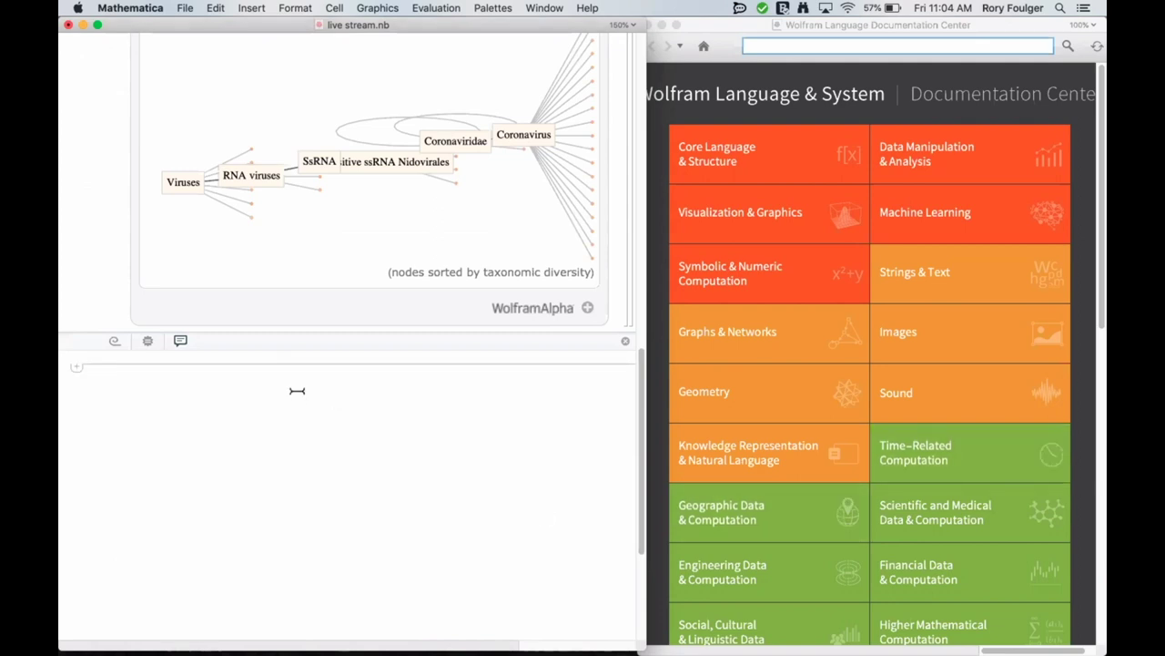
{"action": "type", "text": "Rec"}
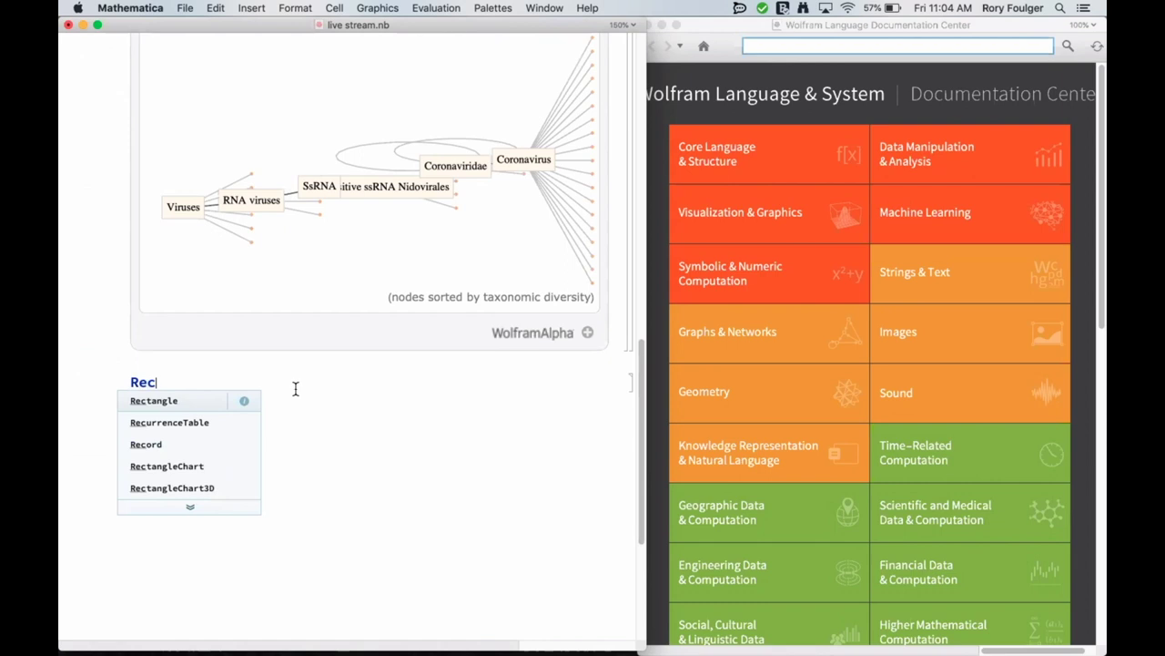
{"action": "type", "text": "ou"}
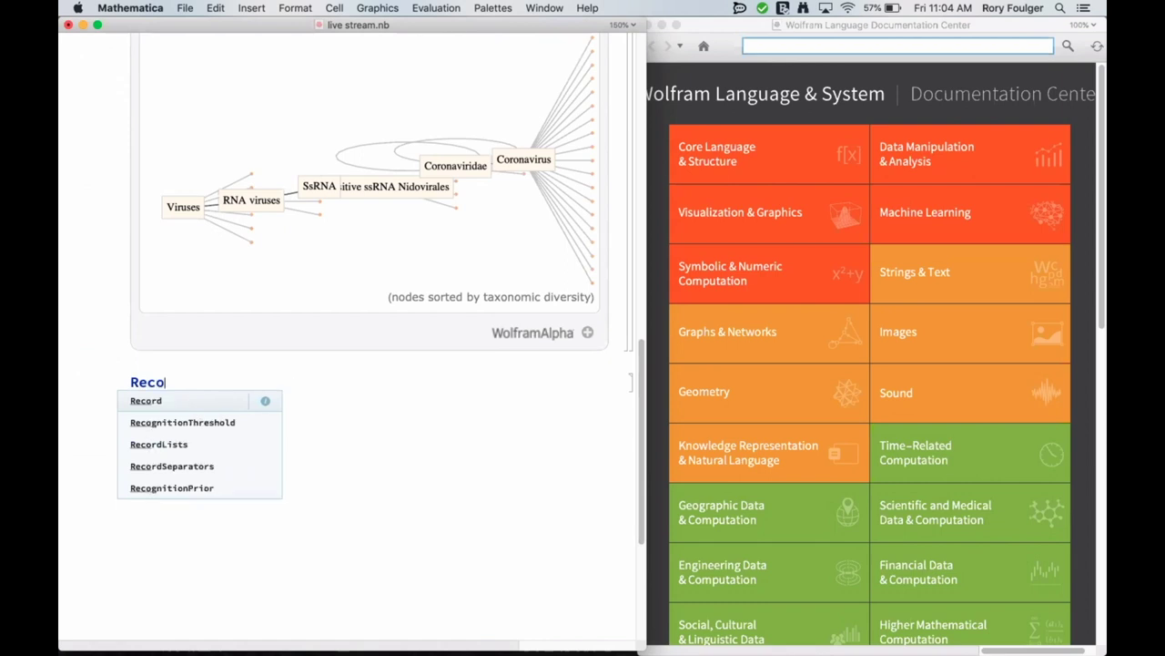
{"action": "key", "text": "BackSpace"}
{"action": "key", "text": "BackSpace"}
{"action": "type", "text": "s"}
{"action": "key", "text": "BackSpace"}
{"action": "key", "text": "BackSpace"}
{"action": "type", "text": "sourceS"}
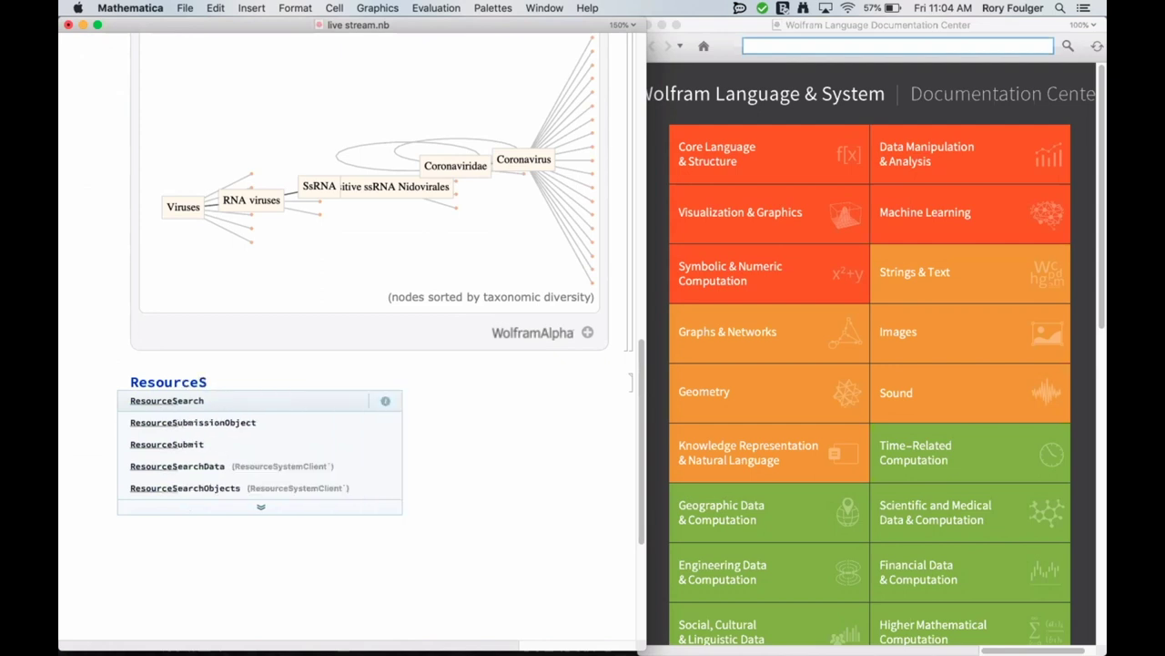
{"action": "key", "text": "Return"}
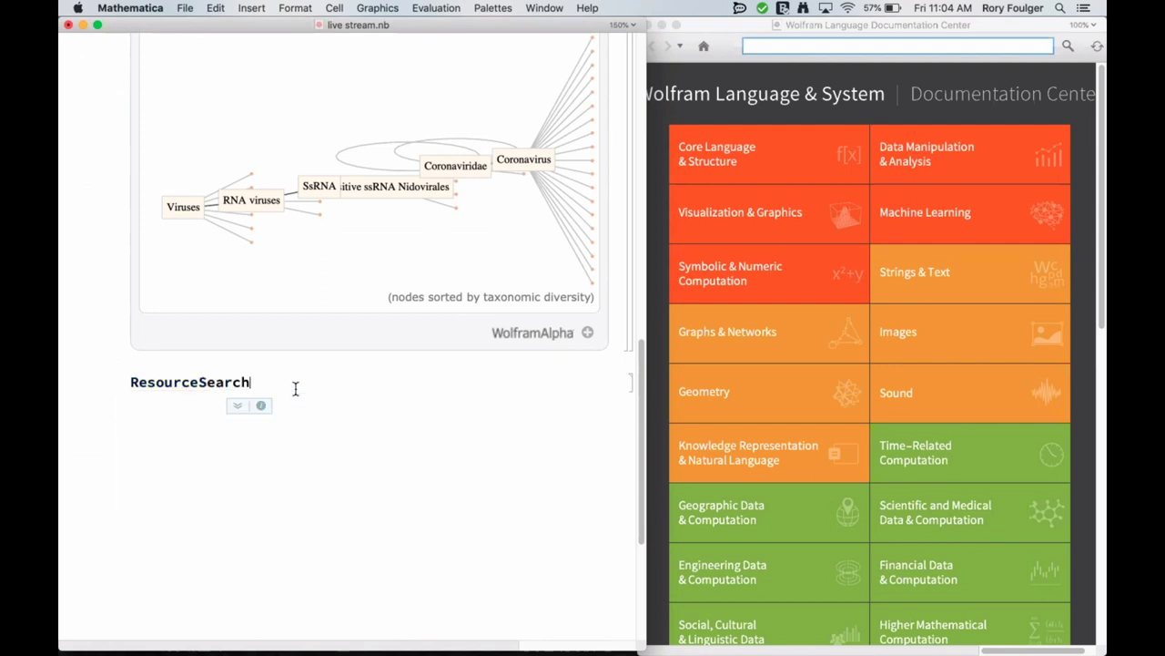
{"action": "type", "text": "[\"coronavirus\"]"}
{"action": "key", "text": "shift+Return"}
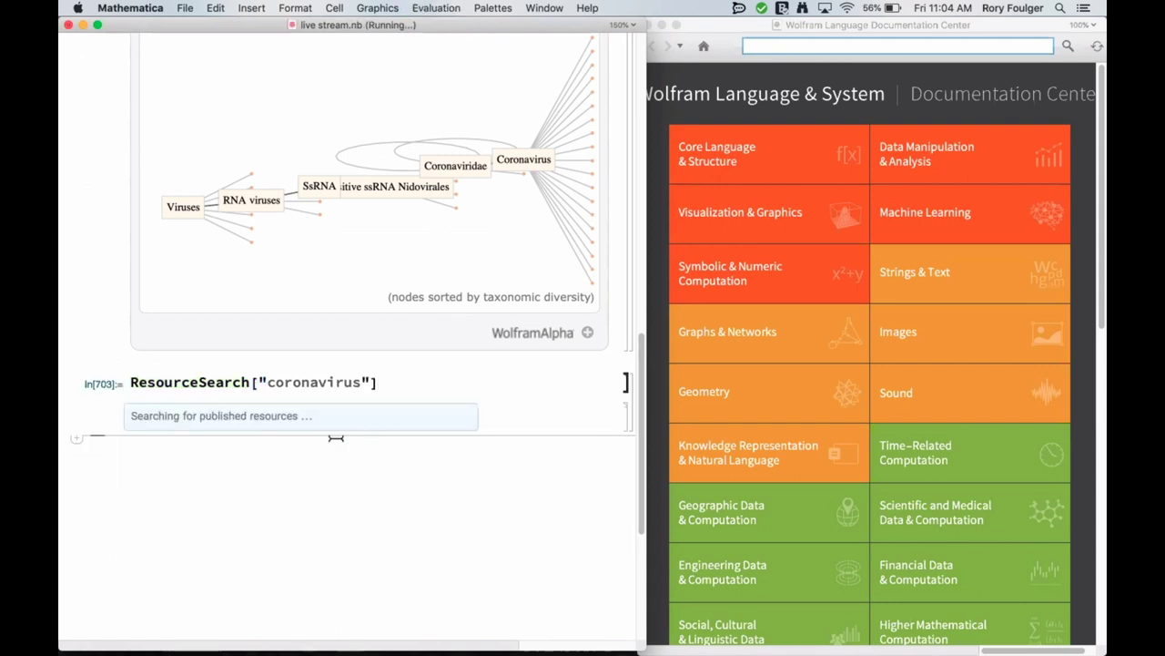
Widen the notebook window so the full resource names fit in the search result table
{"action": "scroll", "coordinate": [334, 441], "scroll_direction": "down", "scroll_amount": 3}
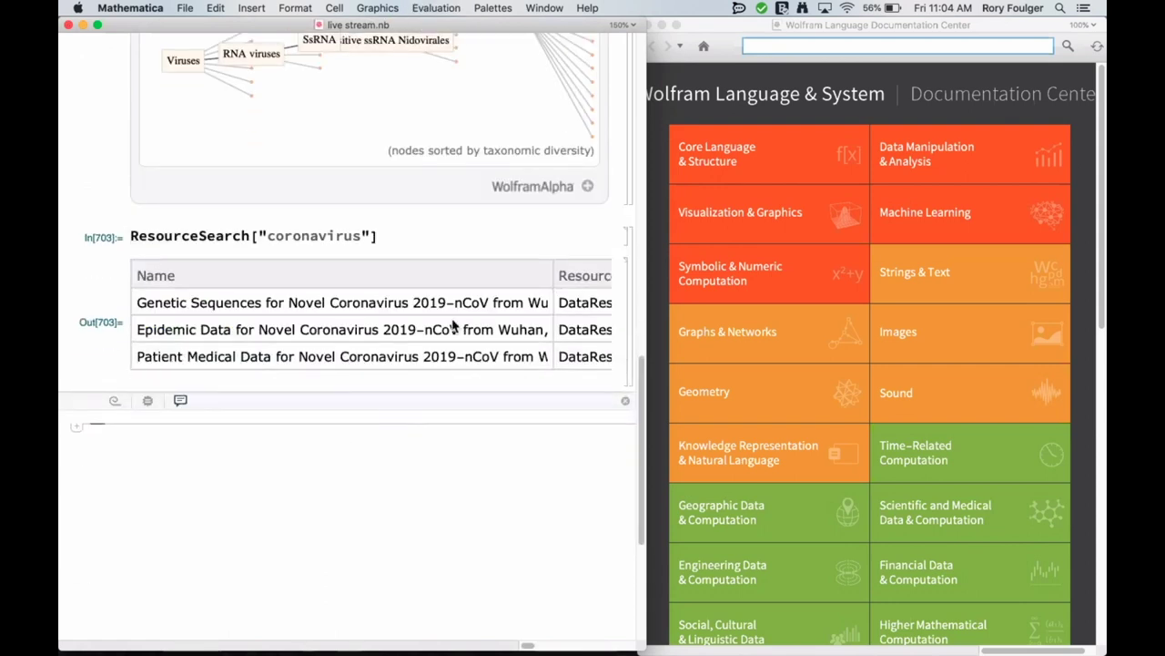
{"action": "left_click_drag", "start_coordinate": [645, 301], "coordinate": [767, 297]}
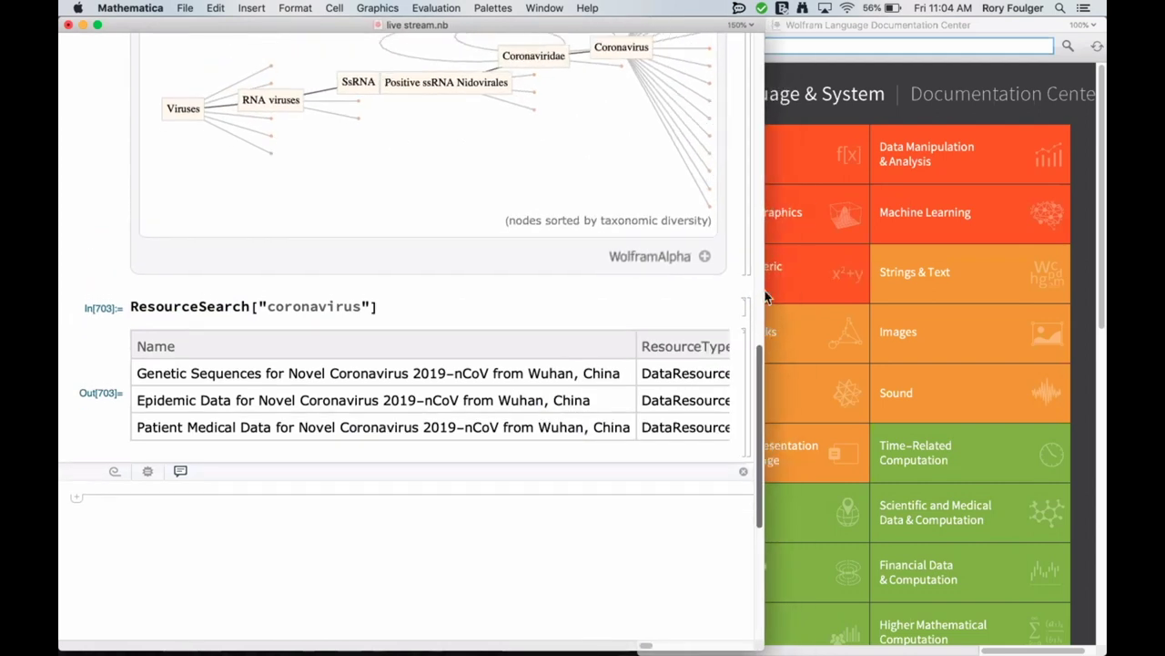
{"action": "scroll", "coordinate": [392, 491], "scroll_direction": "down", "scroll_amount": 3}
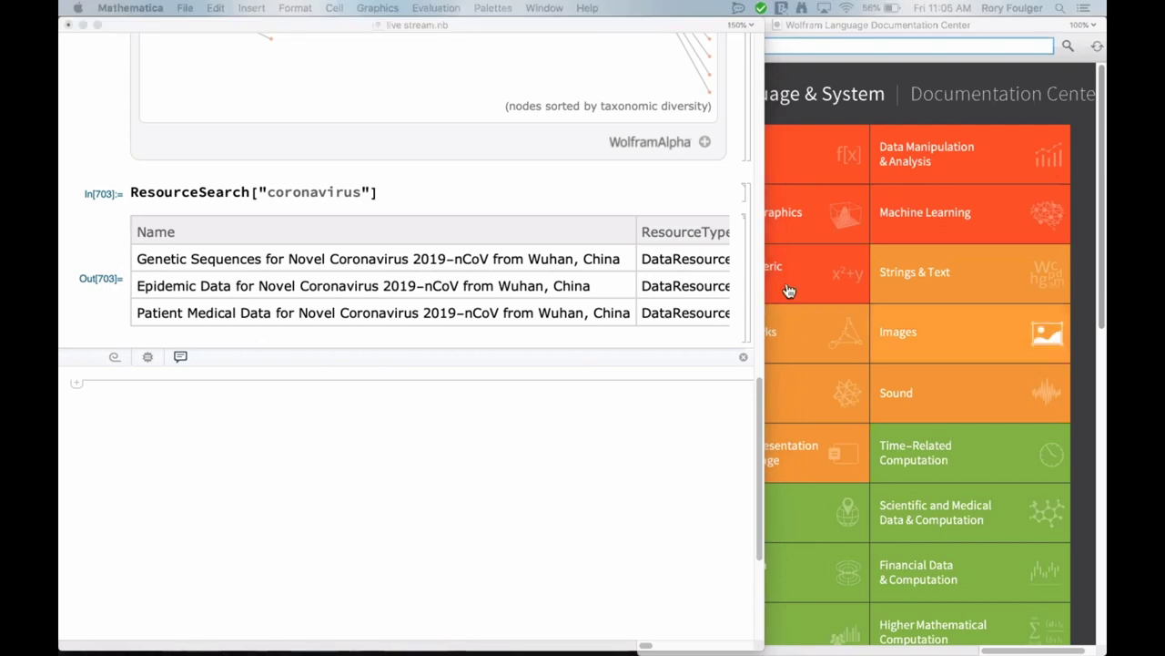
Assign ResourceData["Patient Medical Data for Novel Coronavirus 2019-nCoV from Wuhan, China"] to medicalData in a new cell and evaluate it
{"action": "left_click", "coordinate": [279, 416]}
{"action": "type", "text": "medicalData = ResourceData[\"Patient Medical Data for Novel Coronavirus 2019-nCoV from Wuhan, China\"]"}
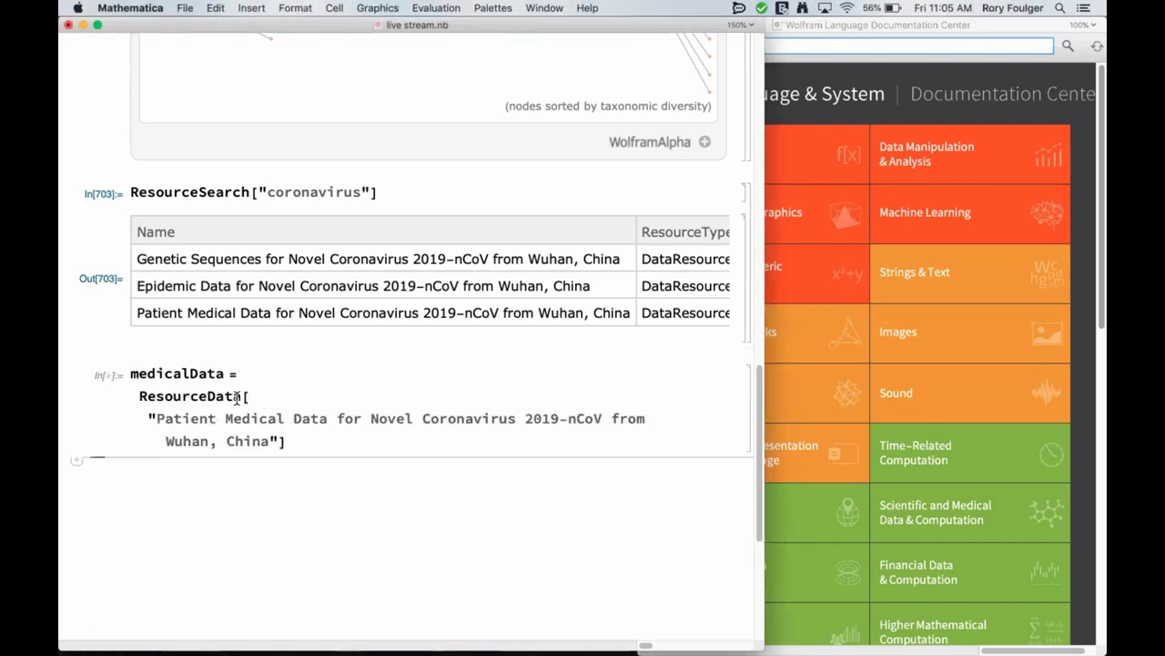
{"action": "key", "text": "shift+Return"}
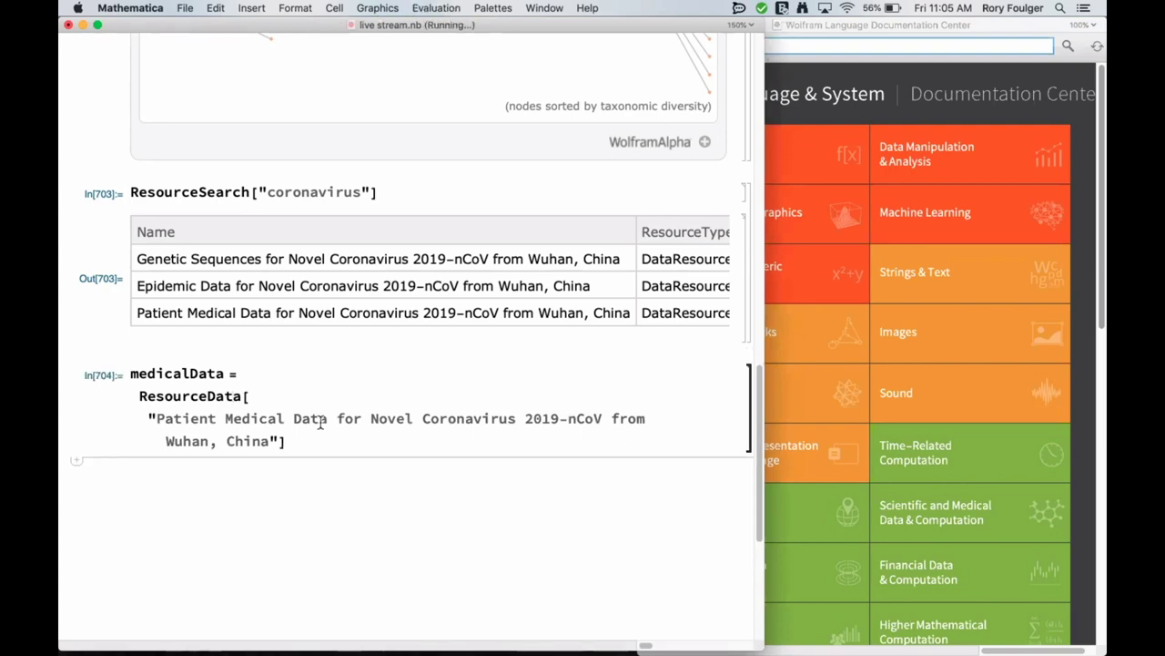
Examine the rows and columns of the patient medical dataset, from age and location through the symptom, admission and confirmation dates
{"action": "scroll", "coordinate": [343, 472], "scroll_direction": "down", "scroll_amount": 6}
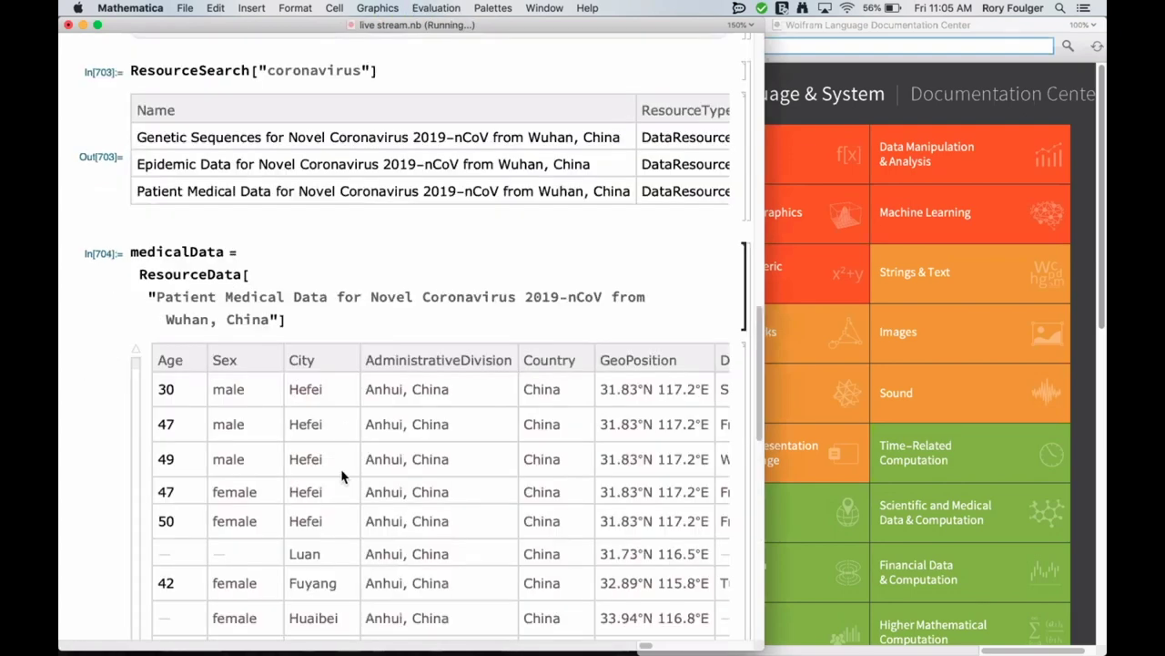
{"action": "scroll", "coordinate": [342, 475], "scroll_direction": "down", "scroll_amount": 1}
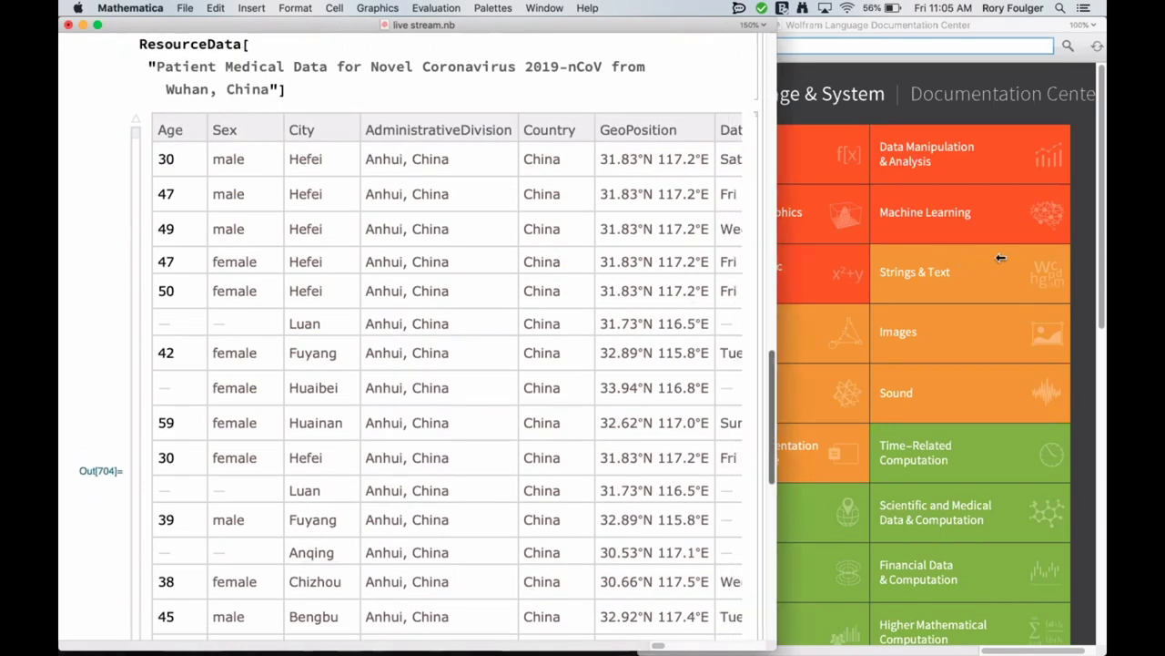
{"action": "scroll", "coordinate": [584, 312], "scroll_direction": "down", "scroll_amount": 1}
{"action": "scroll", "coordinate": [581, 314], "scroll_direction": "up", "scroll_amount": 10}
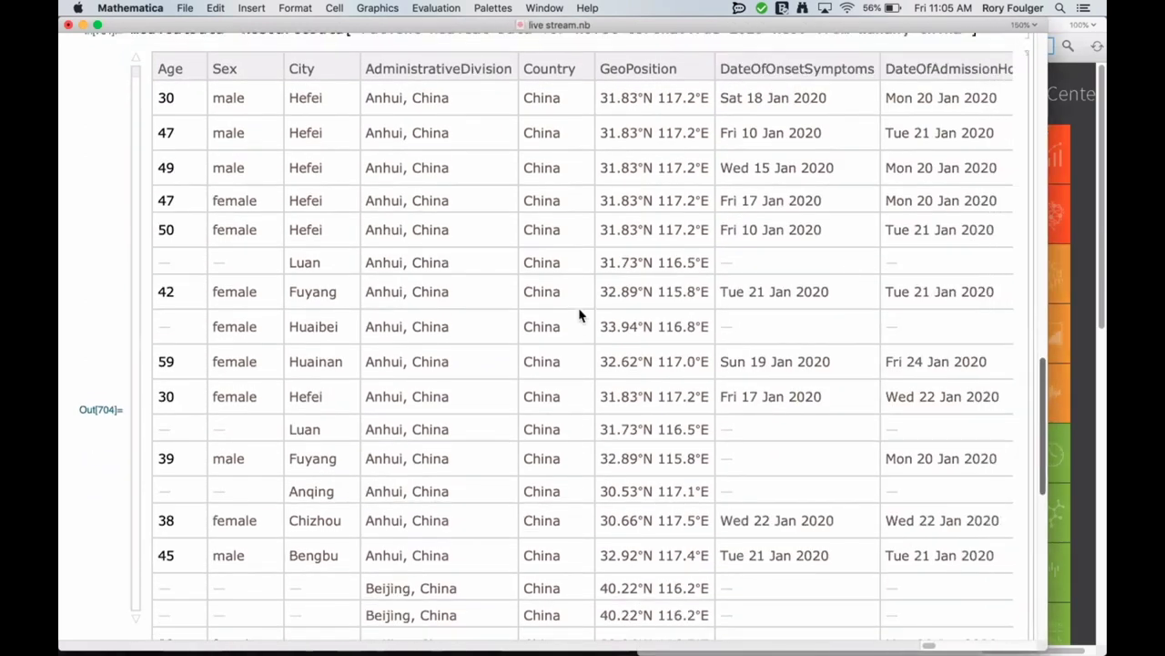
{"action": "scroll", "coordinate": [580, 313], "scroll_direction": "down", "scroll_amount": 3}
{"action": "scroll", "coordinate": [579, 314], "scroll_direction": "down", "scroll_amount": 3}
{"action": "scroll", "coordinate": [580, 314], "scroll_direction": "right", "scroll_amount": 3}
{"action": "scroll", "coordinate": [580, 314], "scroll_direction": "right", "scroll_amount": 3}
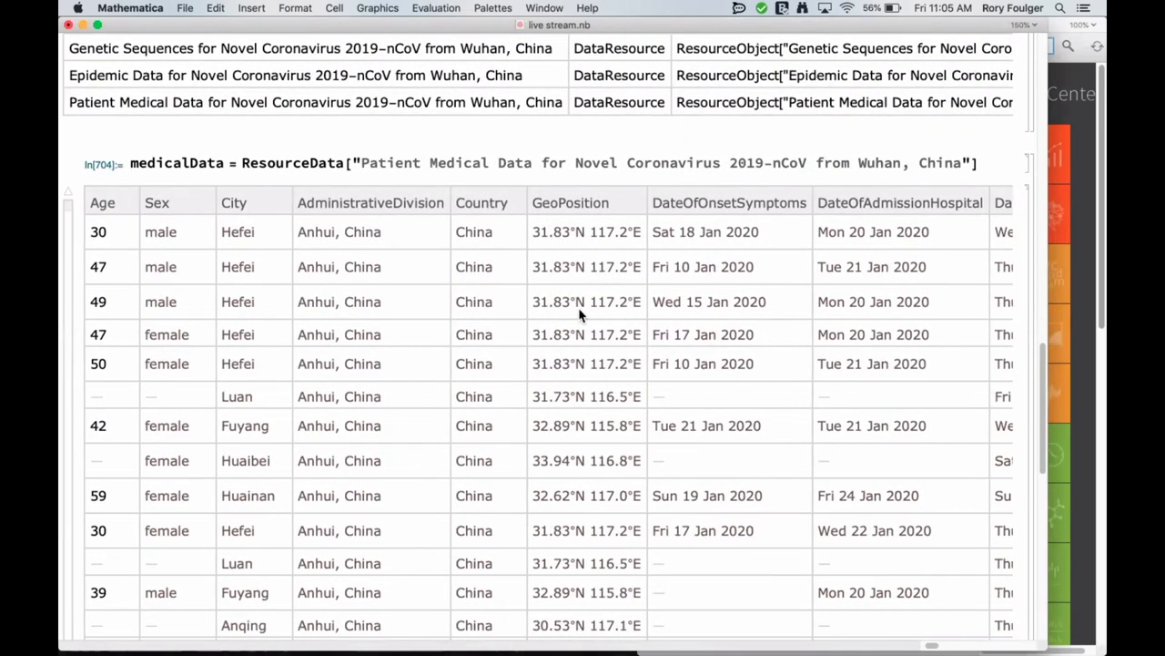
{"action": "scroll", "coordinate": [579, 314], "scroll_direction": "right", "scroll_amount": 10}
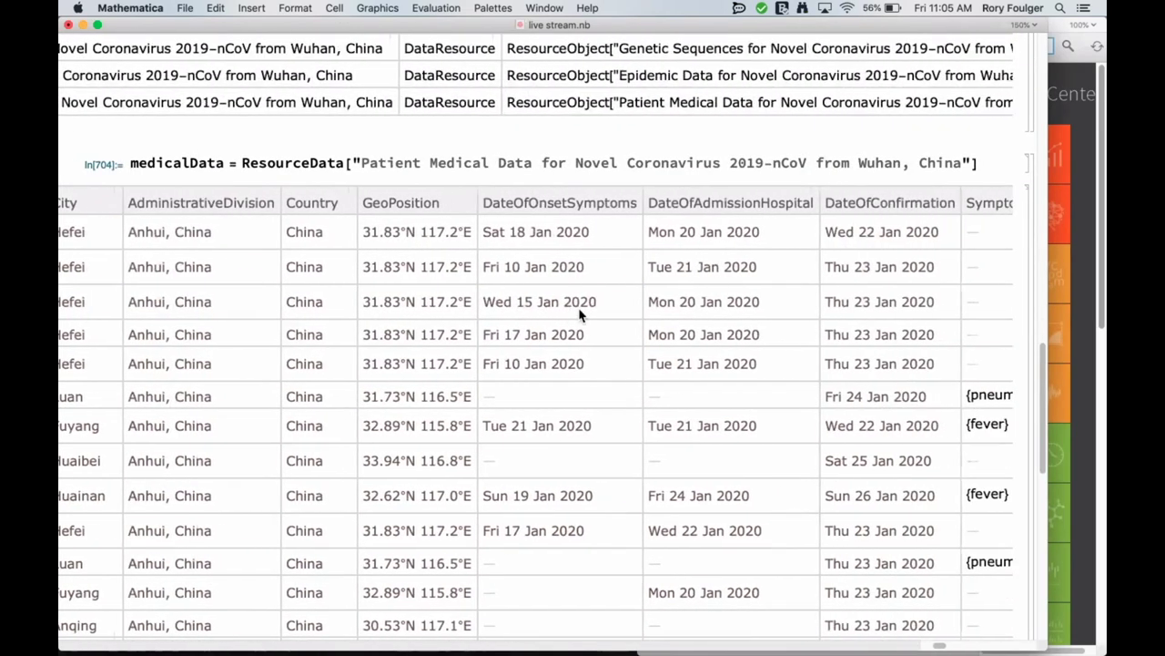
Examine the remaining dataset columns, from Symptoms and LivesInWuhan through travel history, market exposure and chronic diseases to DateOfDischarge
{"action": "scroll", "coordinate": [579, 314], "scroll_direction": "right", "scroll_amount": 4}
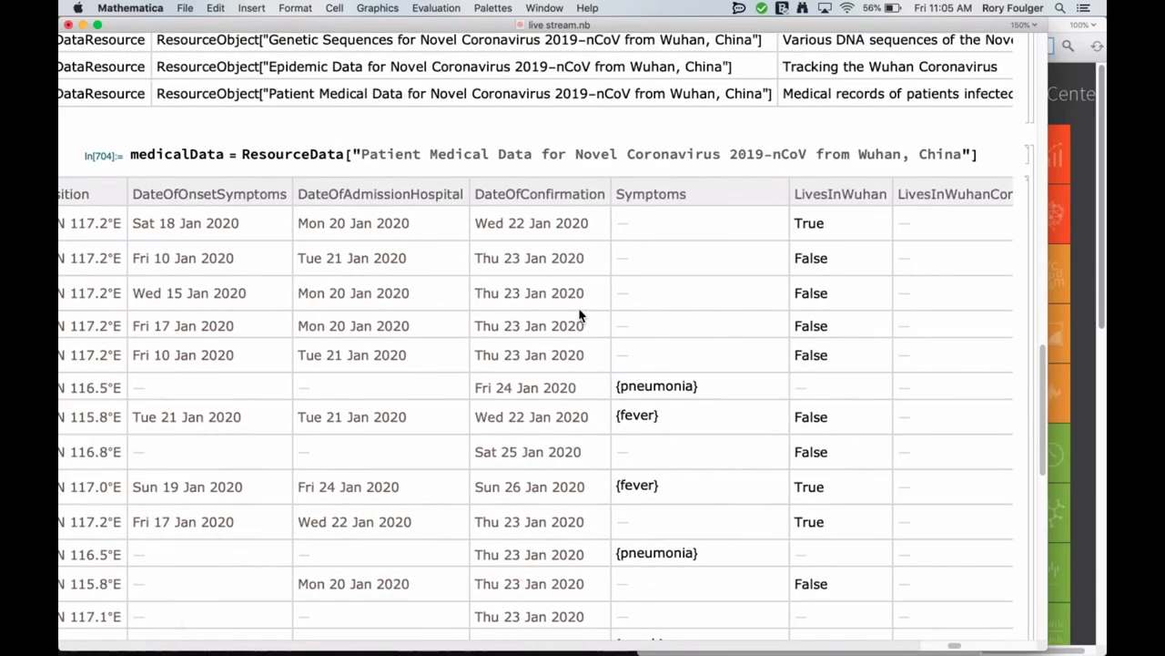
{"action": "scroll", "coordinate": [579, 314], "scroll_direction": "right", "scroll_amount": 10}
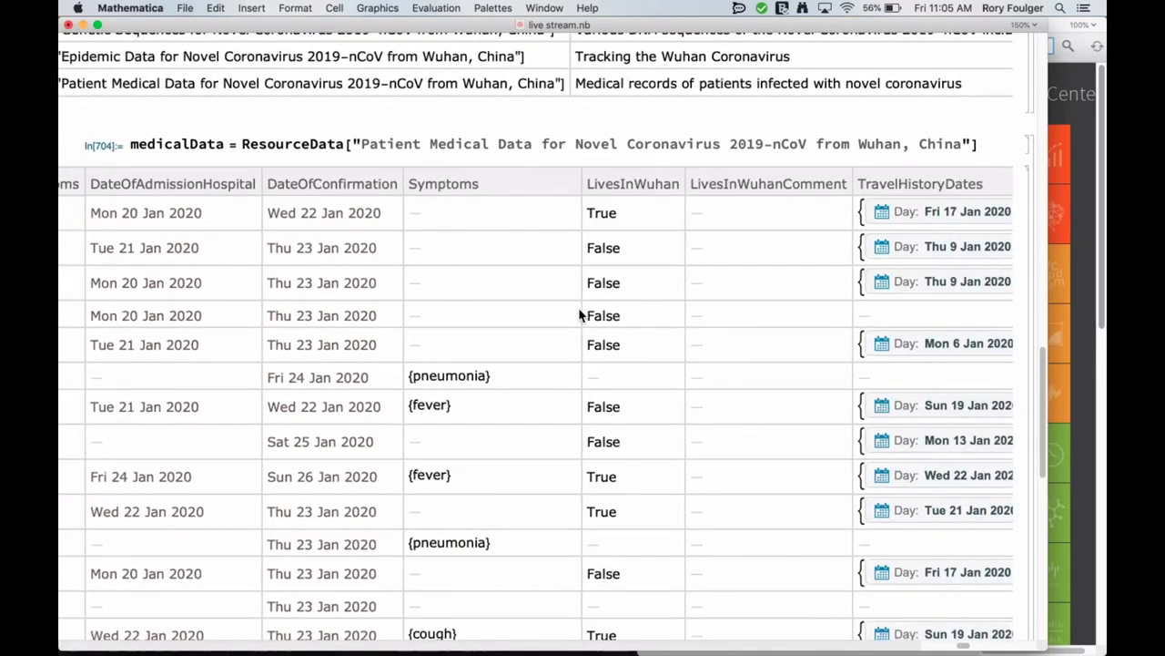
{"action": "scroll", "coordinate": [577, 316], "scroll_direction": "right", "scroll_amount": 20}
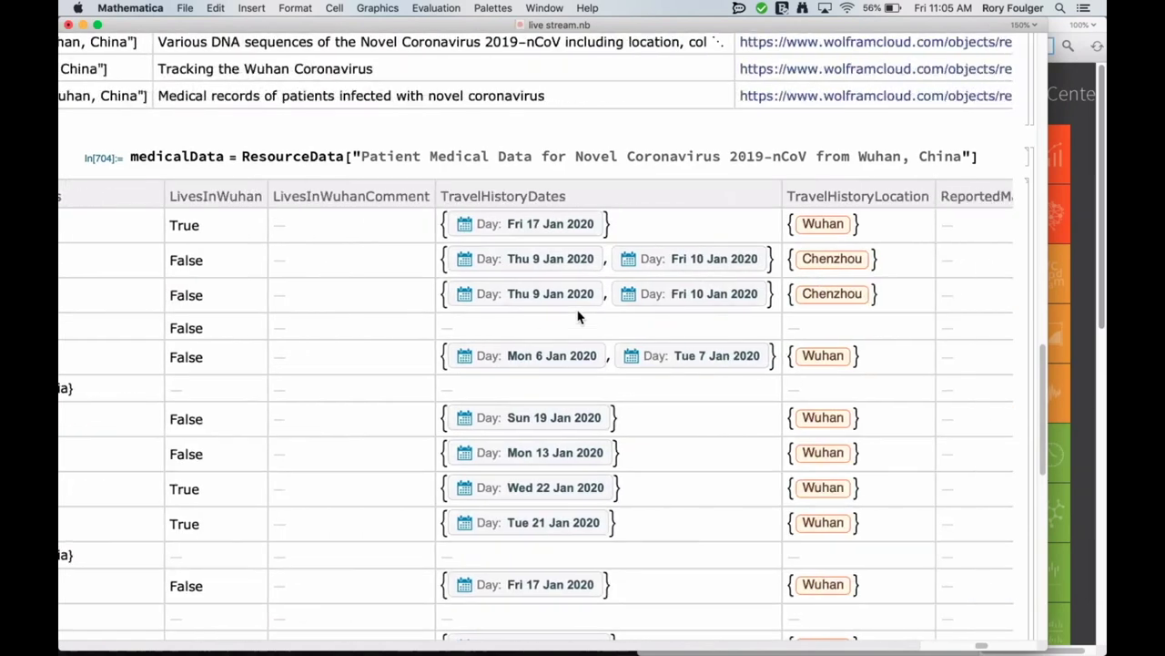
{"action": "scroll", "coordinate": [578, 316], "scroll_direction": "right", "scroll_amount": 16}
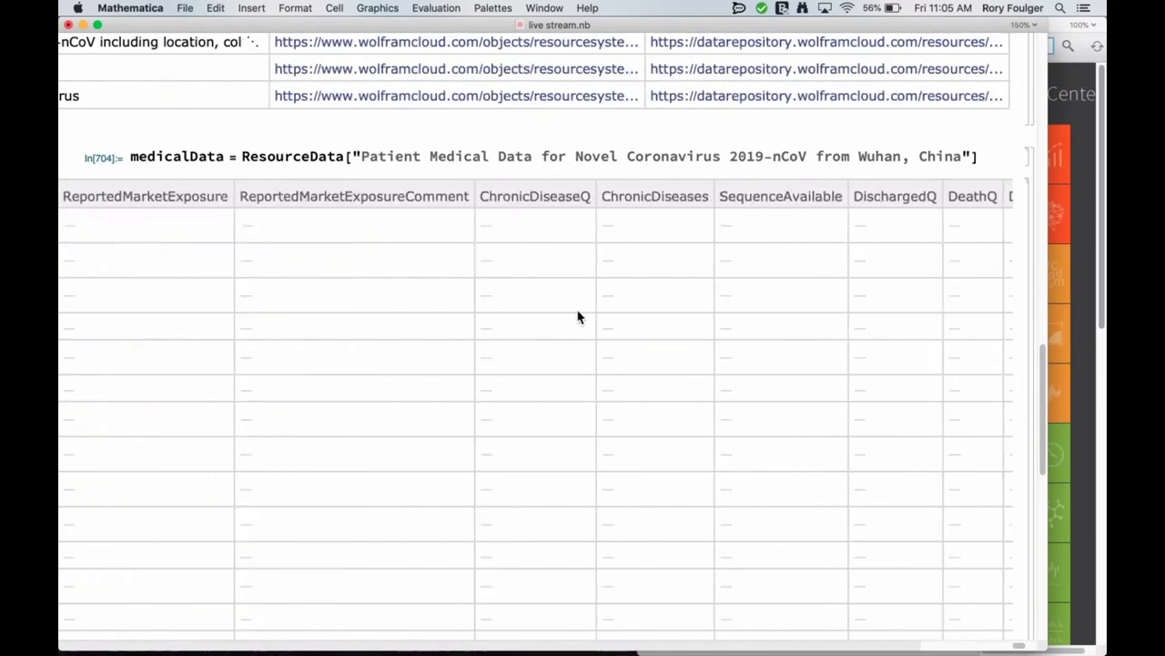
{"action": "scroll", "coordinate": [577, 316], "scroll_direction": "left", "scroll_amount": 2}
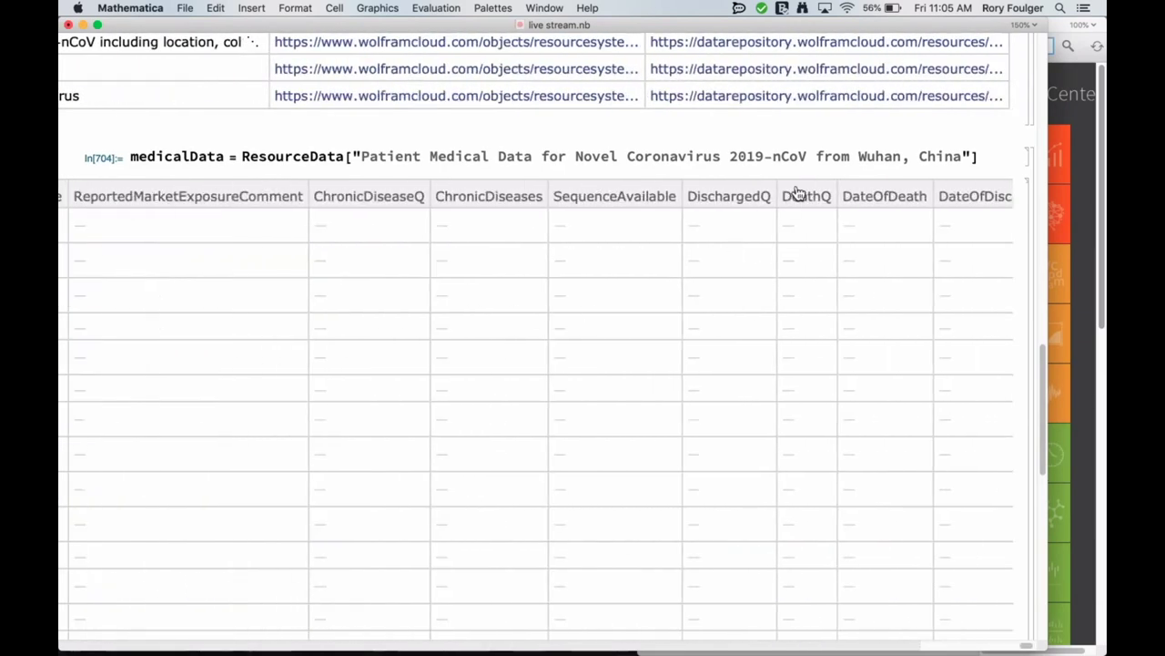
{"action": "scroll", "coordinate": [747, 379], "scroll_direction": "down", "scroll_amount": 10}
{"action": "scroll", "coordinate": [747, 378], "scroll_direction": "up", "scroll_amount": 15}
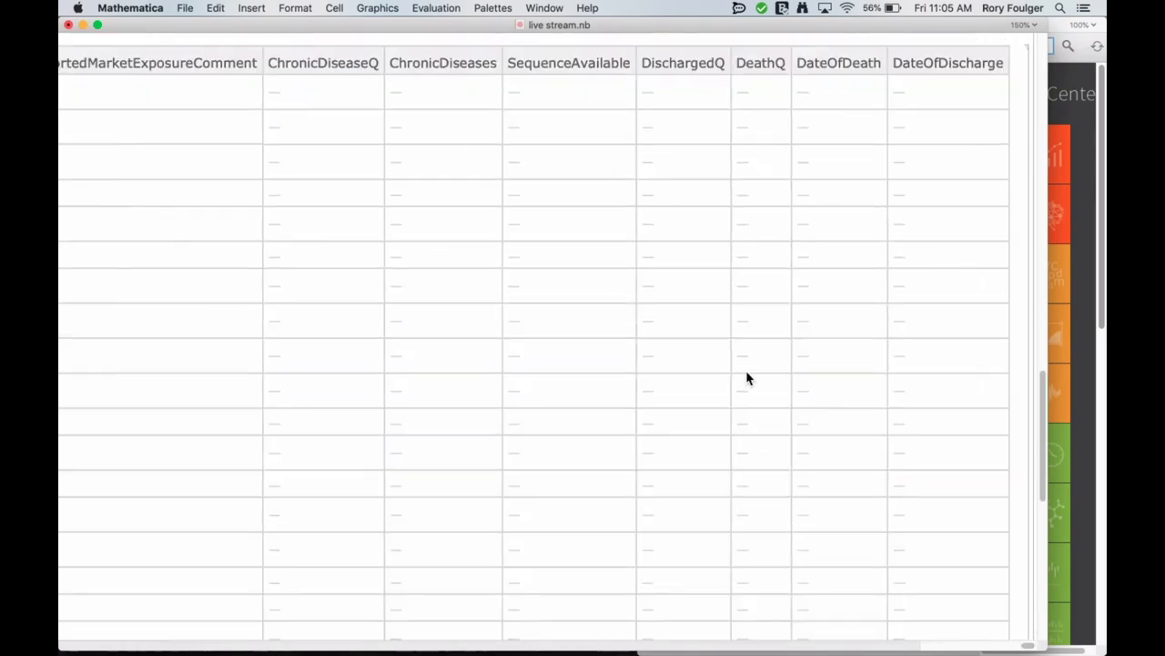
{"action": "scroll", "coordinate": [652, 474], "scroll_direction": "down", "scroll_amount": 5}
Return to the Symptoms column and review its entries down to the end of the displayed patient rows
{"action": "scroll", "coordinate": [647, 479], "scroll_direction": "left", "scroll_amount": 12}
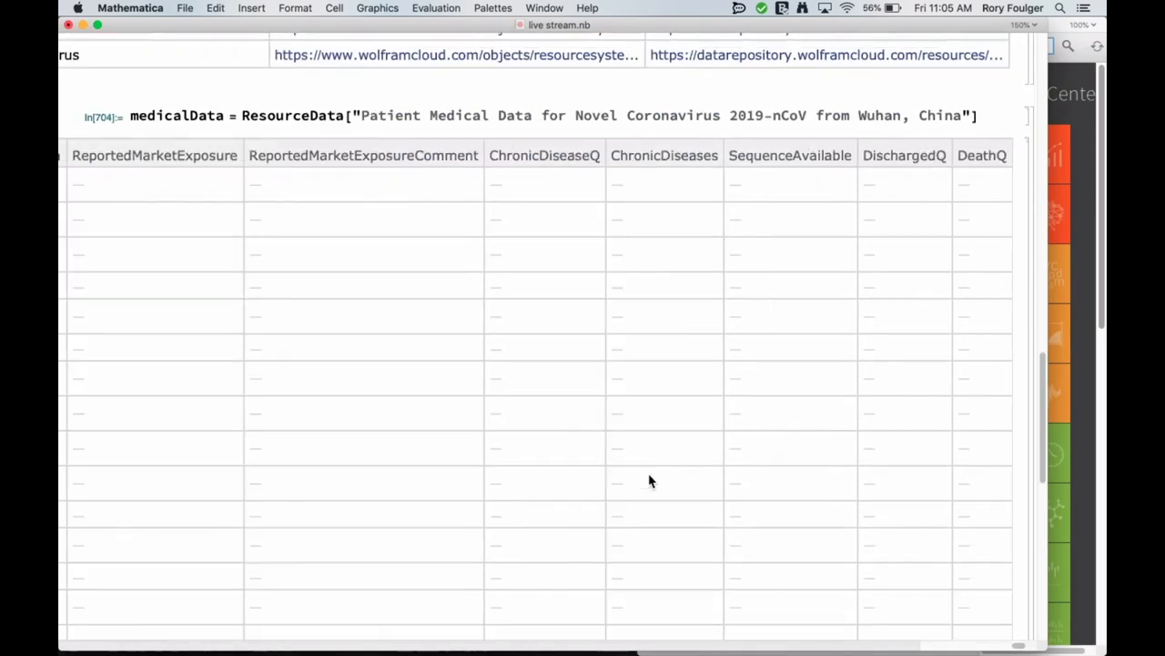
{"action": "scroll", "coordinate": [649, 479], "scroll_direction": "down", "scroll_amount": 1}
{"action": "scroll", "coordinate": [649, 480], "scroll_direction": "left", "scroll_amount": 10}
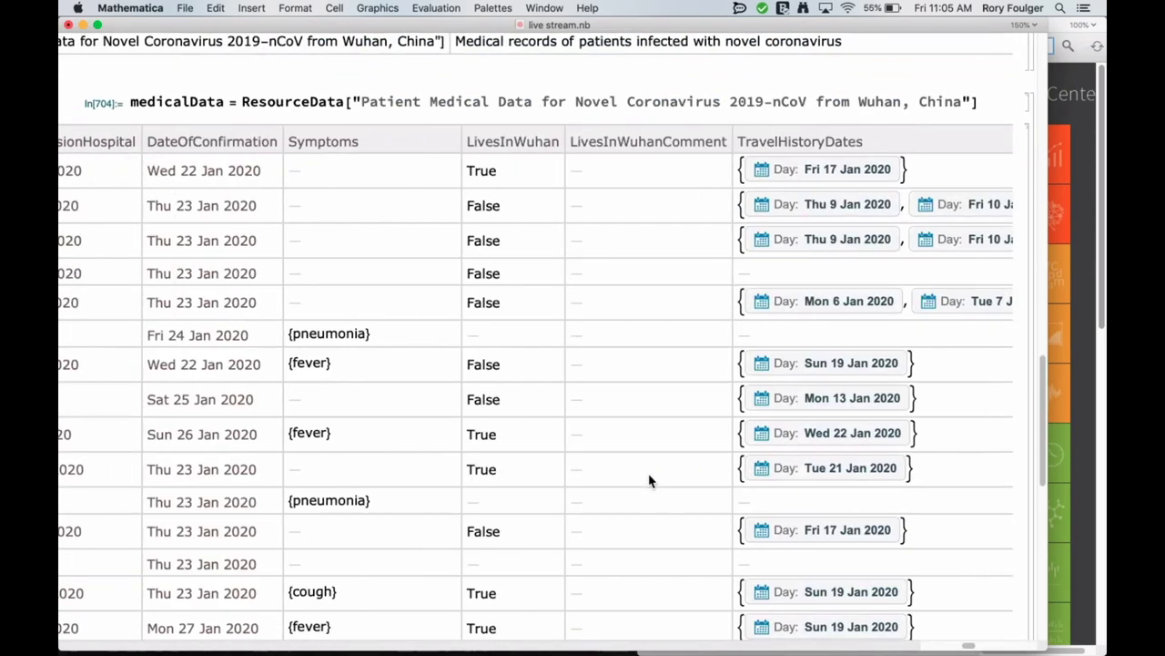
{"action": "scroll", "coordinate": [649, 480], "scroll_direction": "left", "scroll_amount": 8}
{"action": "scroll", "coordinate": [649, 480], "scroll_direction": "down", "scroll_amount": 1}
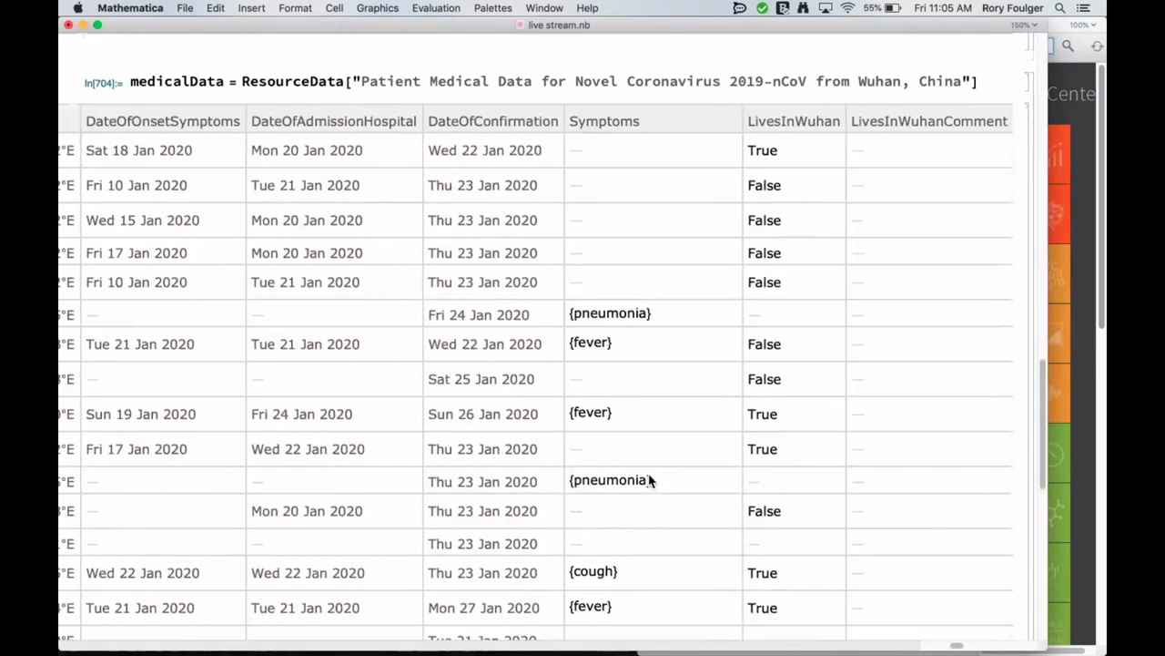
{"action": "scroll", "coordinate": [652, 480], "scroll_direction": "left", "scroll_amount": 8}
{"action": "scroll", "coordinate": [652, 480], "scroll_direction": "down", "scroll_amount": 1}
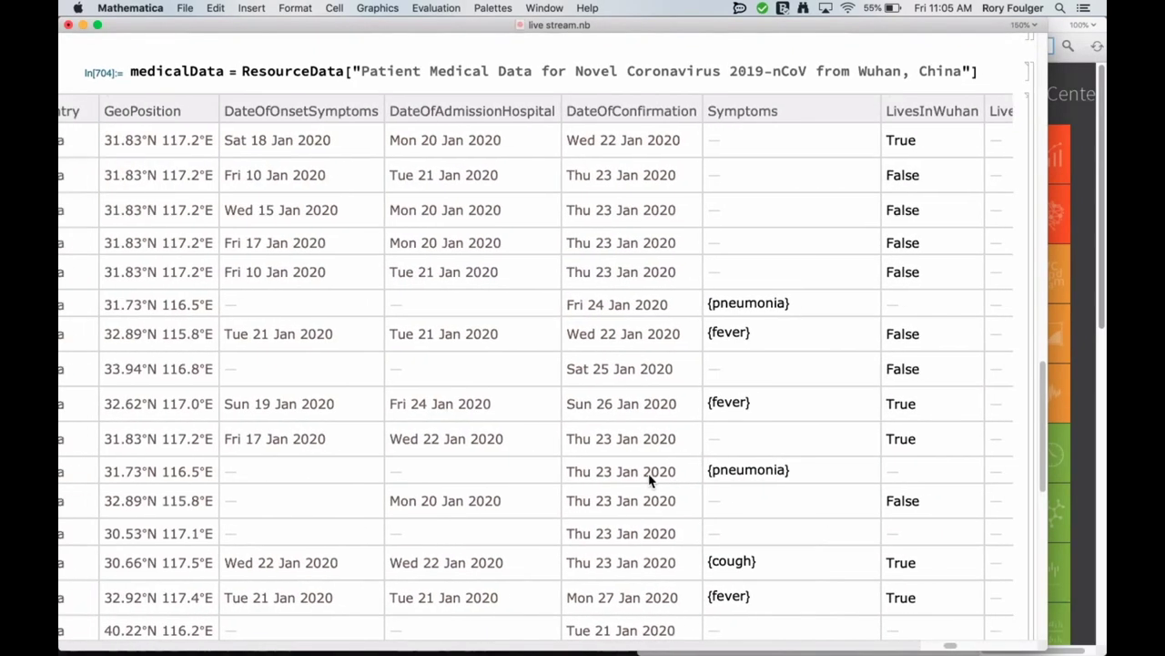
{"action": "scroll", "coordinate": [649, 480], "scroll_direction": "left", "scroll_amount": 8}
{"action": "scroll", "coordinate": [649, 480], "scroll_direction": "down", "scroll_amount": 3}
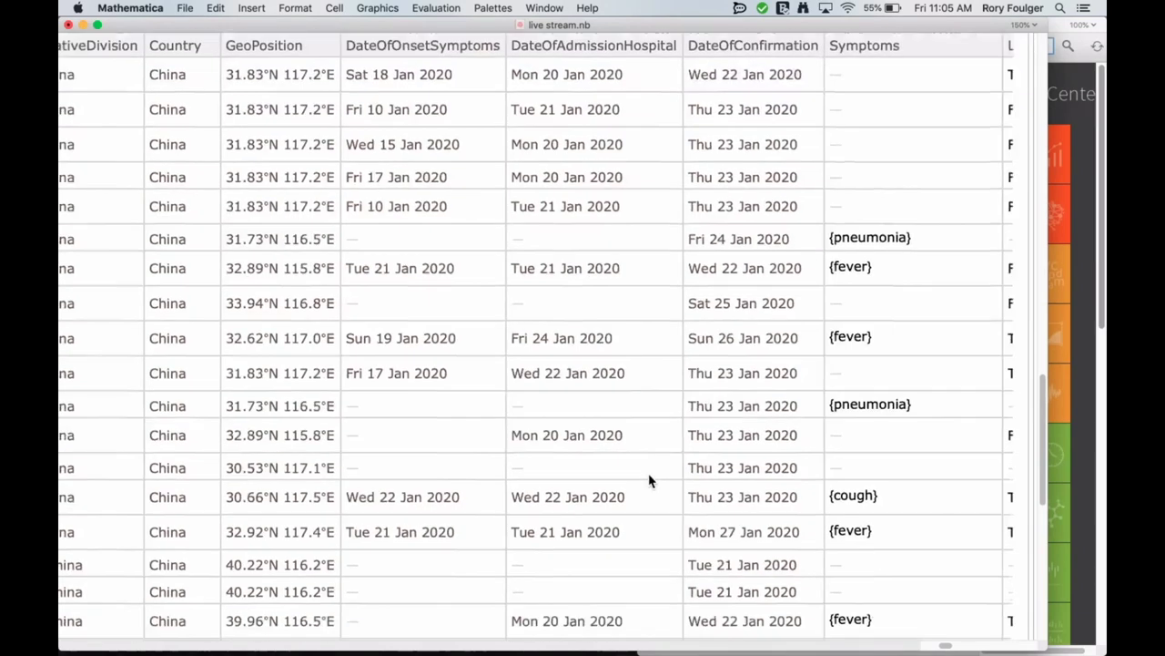
{"action": "scroll", "coordinate": [649, 480], "scroll_direction": "right", "scroll_amount": 8}
{"action": "scroll", "coordinate": [649, 480], "scroll_direction": "down", "scroll_amount": 1}
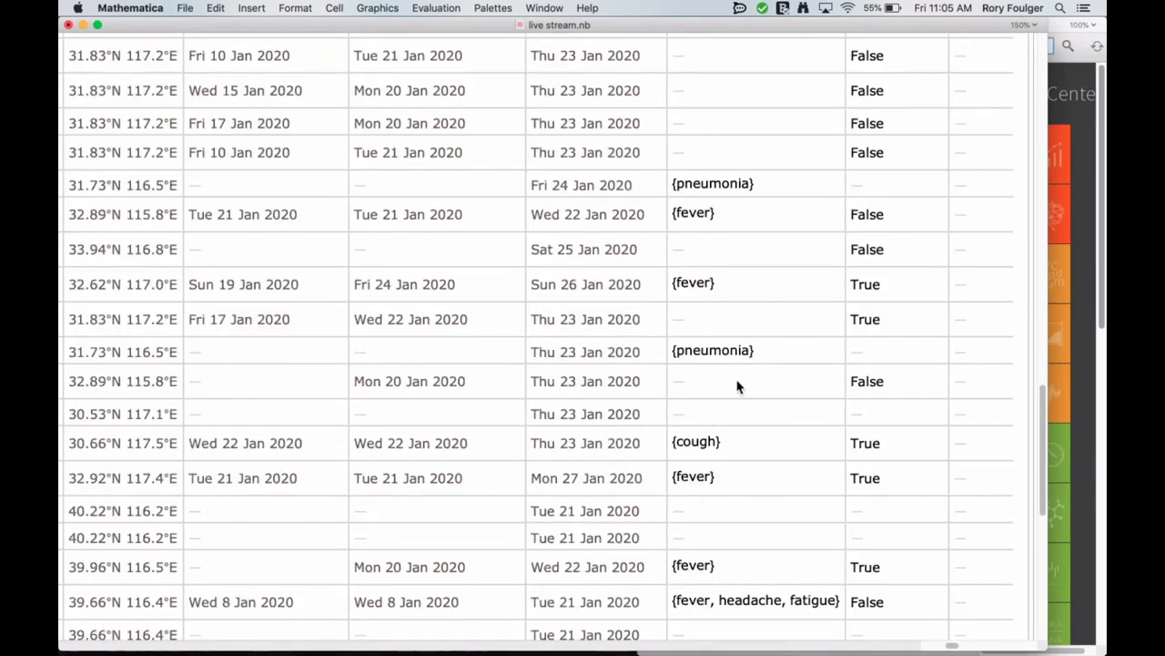
{"action": "scroll", "coordinate": [737, 387], "scroll_direction": "down", "scroll_amount": 1}
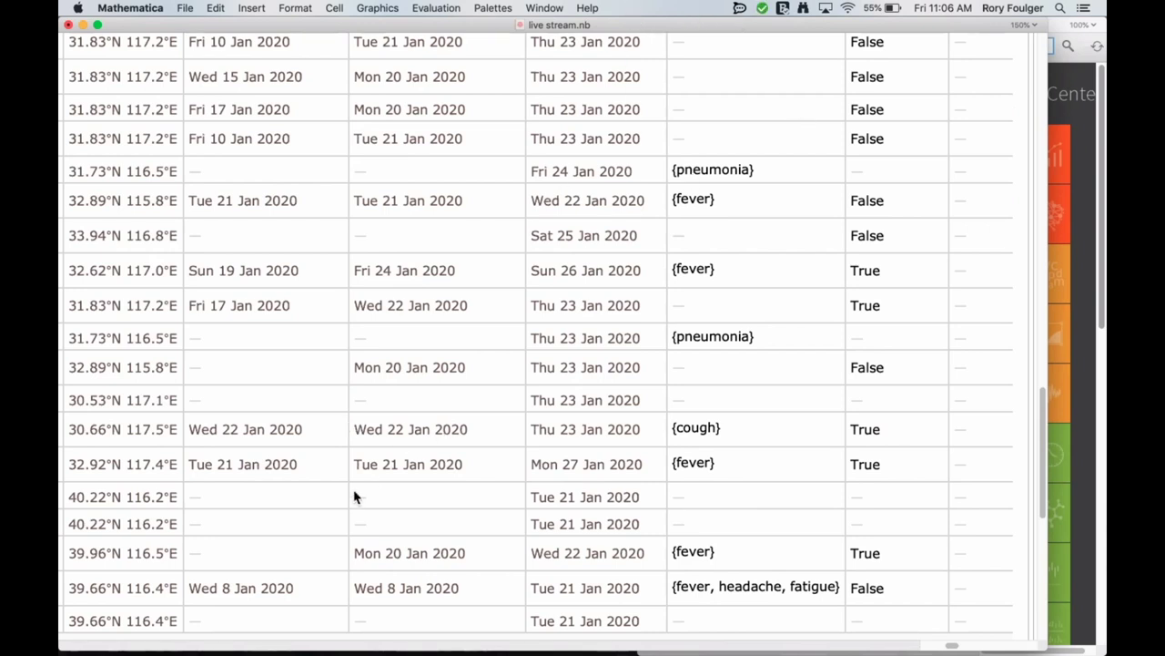
{"action": "scroll", "coordinate": [356, 496], "scroll_direction": "down", "scroll_amount": 1}
{"action": "scroll", "coordinate": [355, 496], "scroll_direction": "down", "scroll_amount": 10}
{"action": "scroll", "coordinate": [354, 494], "scroll_direction": "left", "scroll_amount": 10}
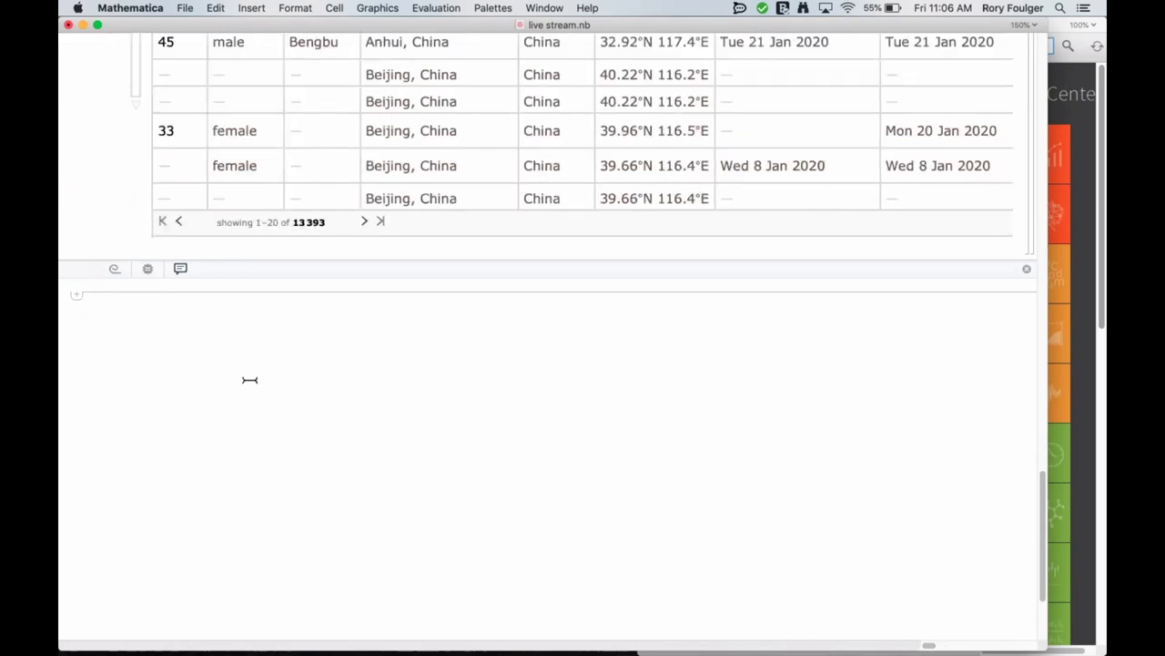
{"action": "type", "text": "C"}
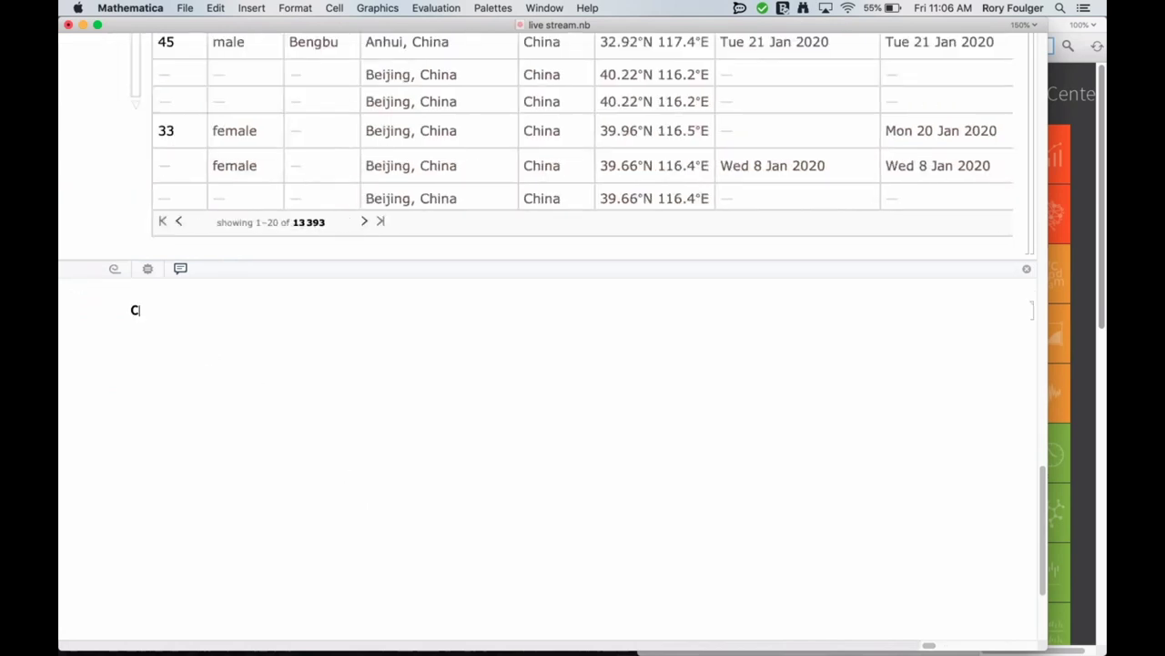
{"action": "type", "text": "ases"}
{"action": "key", "text": "BackSpace"}
{"action": "key", "text": "BackSpace"}
{"action": "key", "text": "BackSpace"}
{"action": "key", "text": "BackSpace"}
{"action": "key", "text": "BackSpace"}
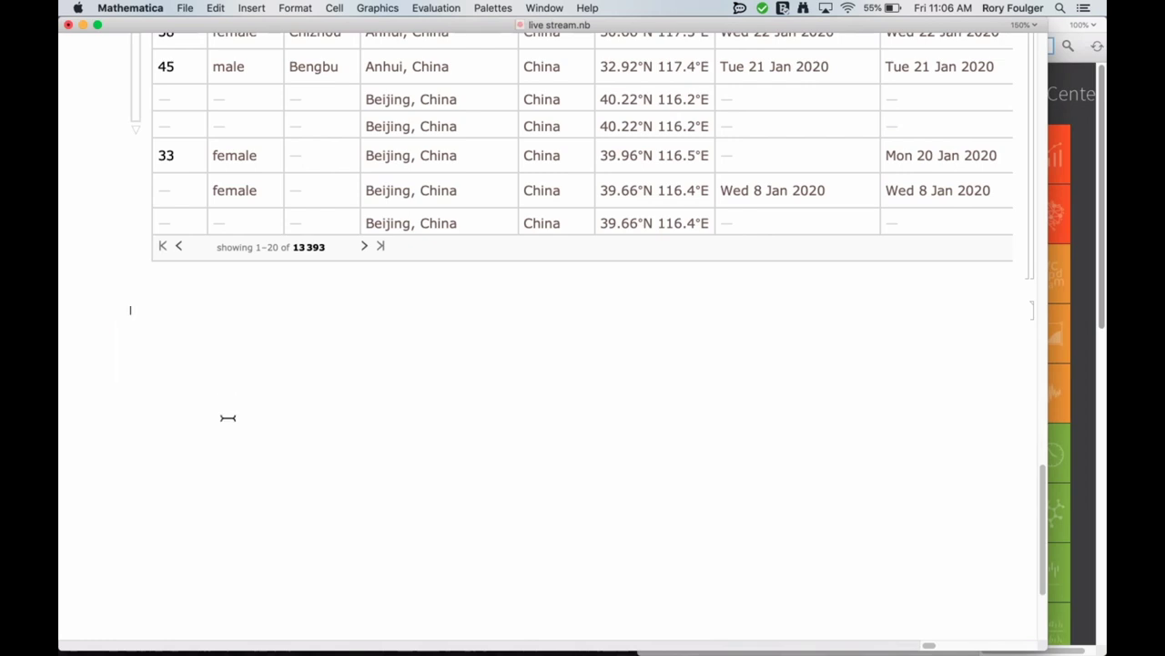
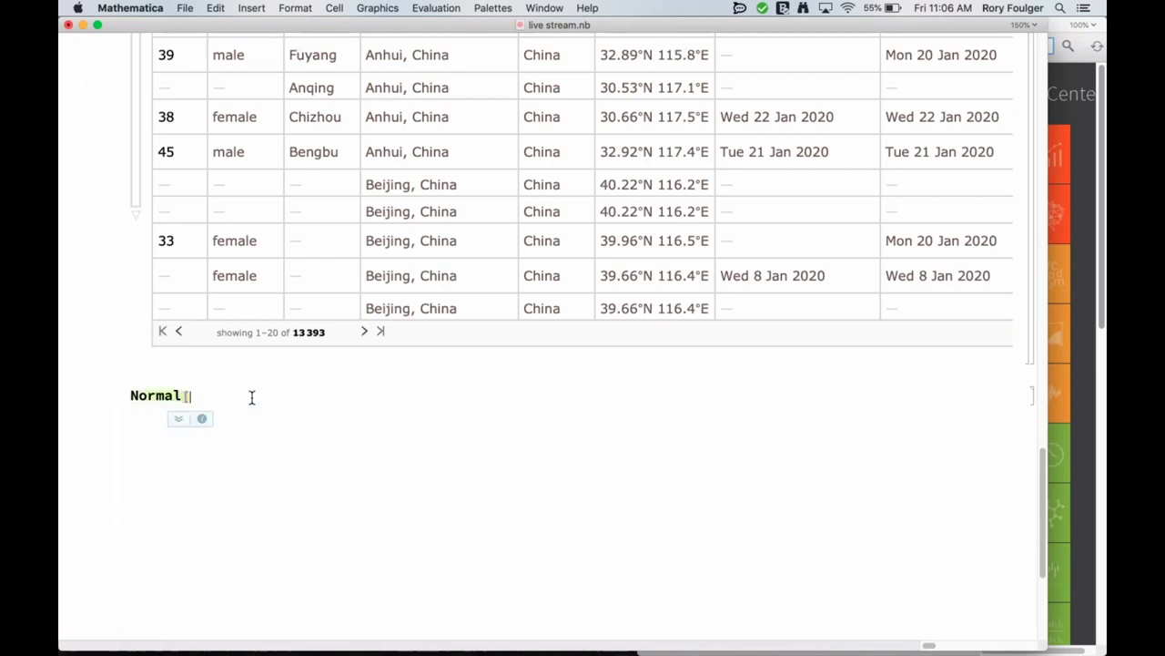
Evaluate Normal[medicalData[All, "Symptoms"]] in a new cell below the patient dataset
{"action": "type", "text": "medic"}
{"action": "key", "text": "Return"}
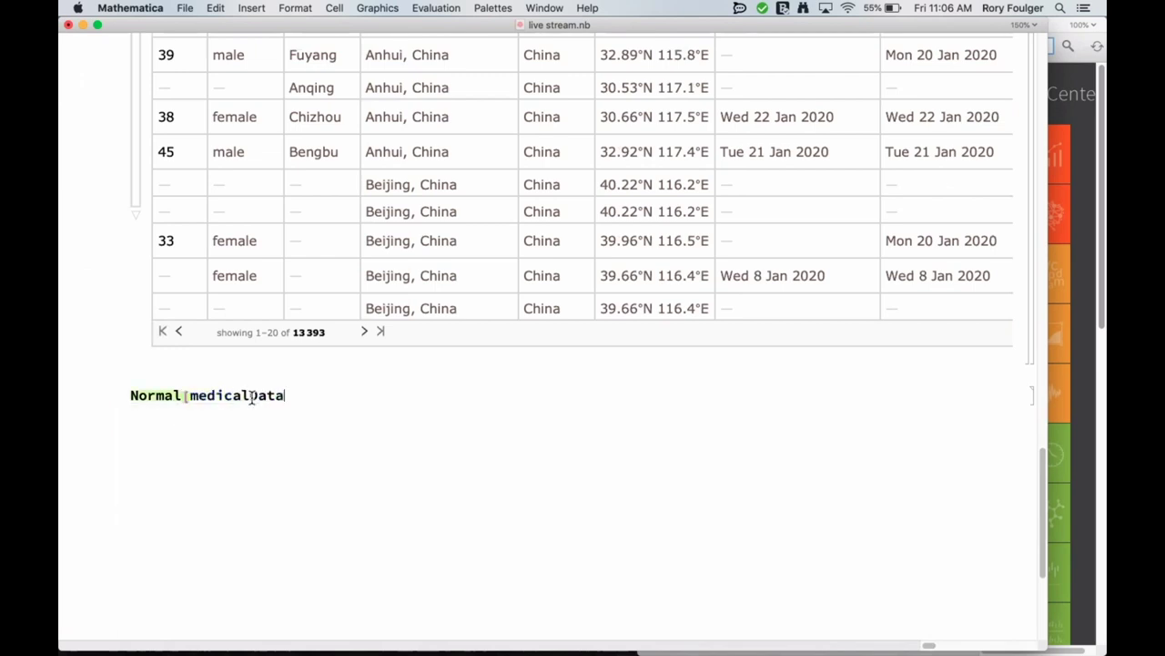
{"action": "type", "text": "["}
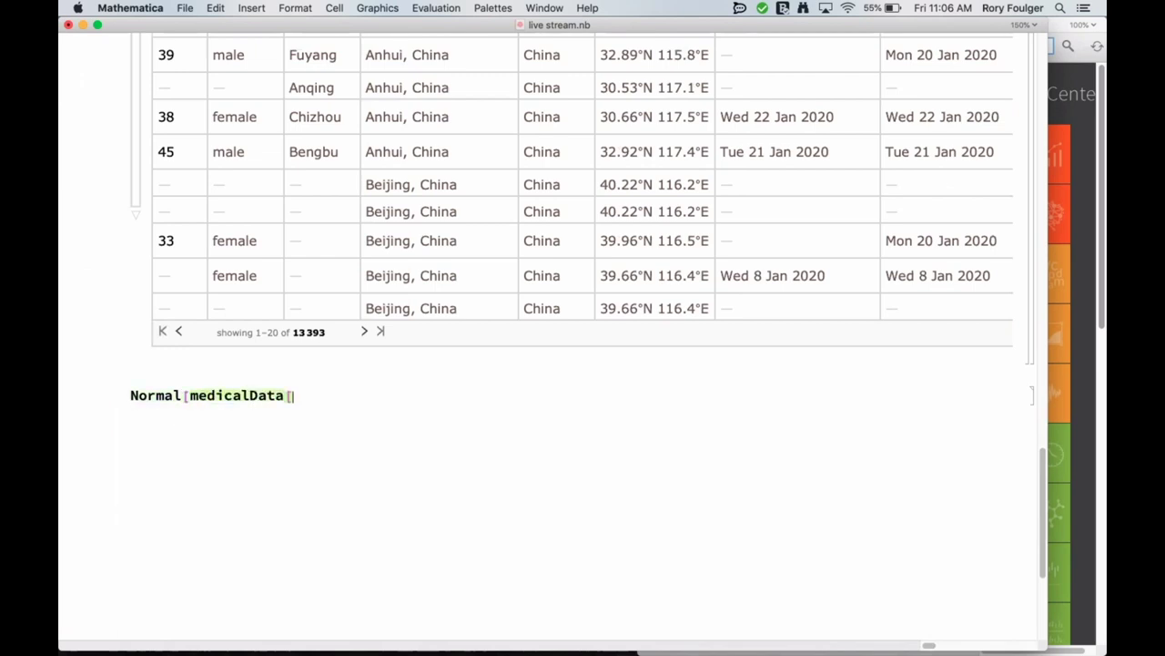
{"action": "type", "text": "All,"}
{"action": "type", "text": " \"Syn"}
{"action": "type", "text": "ptom\""}
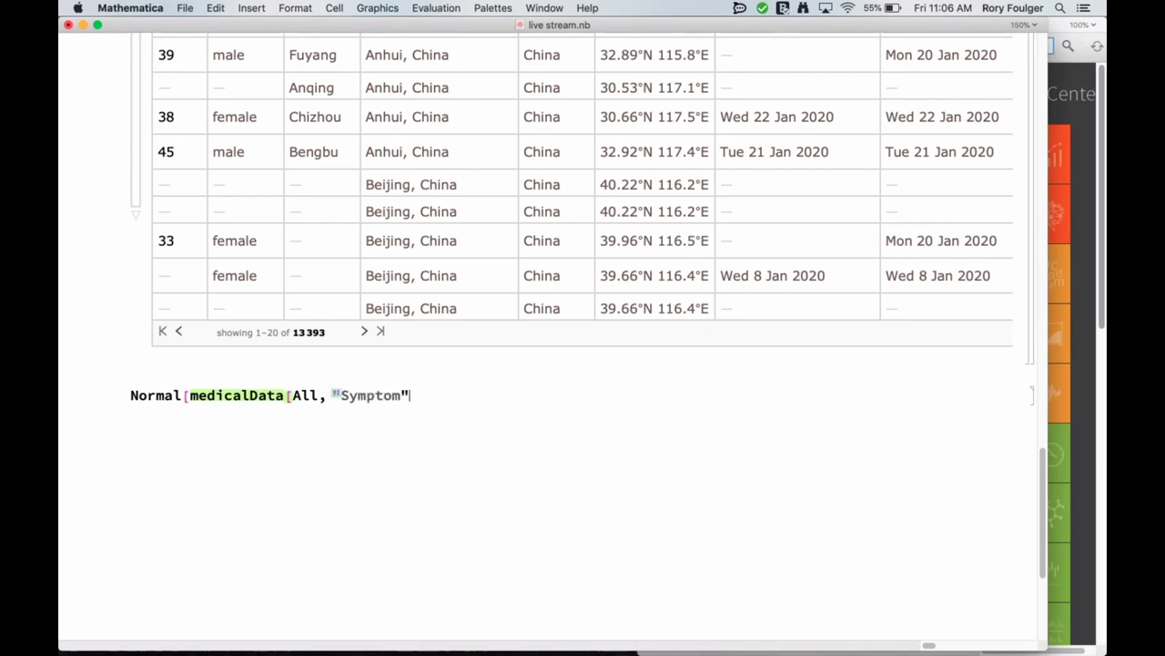
{"action": "key", "text": "BackSpace"}
{"action": "type", "text": "s\"]"}
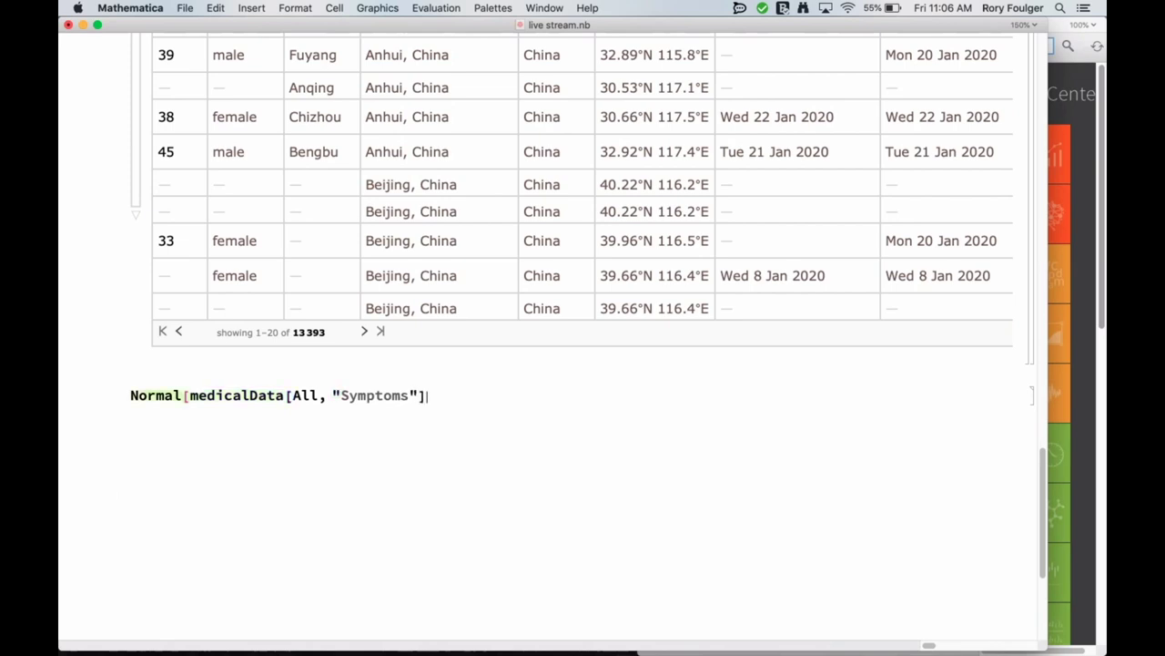
{"action": "type", "text": "]"}
{"action": "key", "text": "shift+Return"}
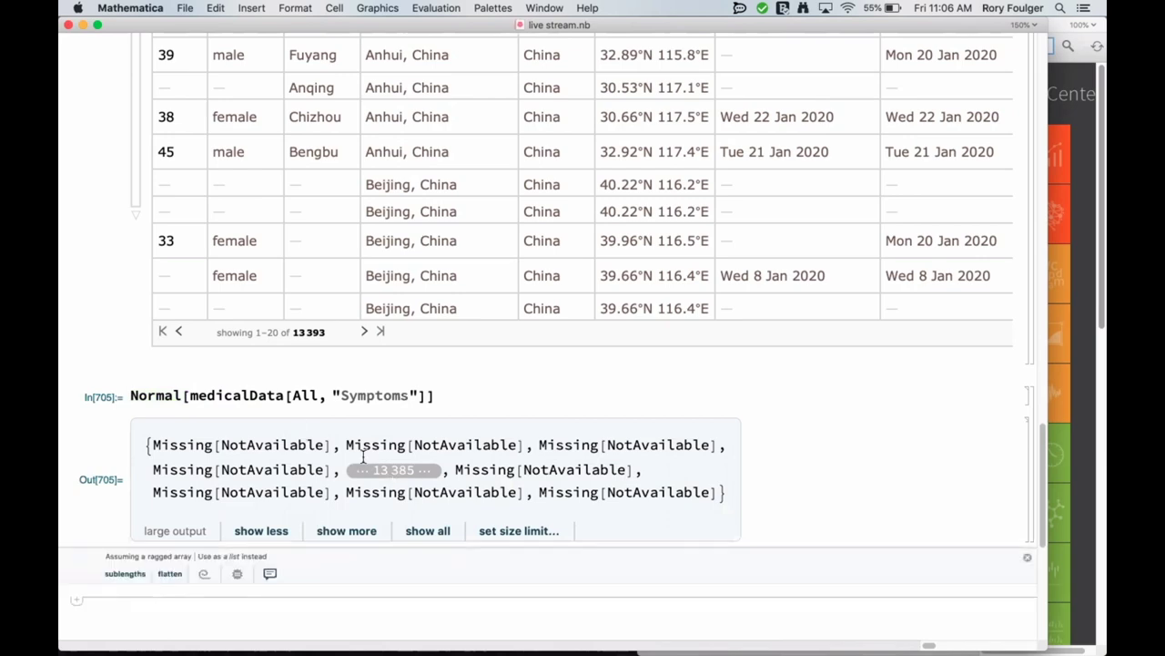
Append [[All, 1]] to the Normal[medicalData[All, "Symptoms"]] expression to extract each entry's first element, and re-evaluate it
{"action": "left_click", "coordinate": [436, 397]}
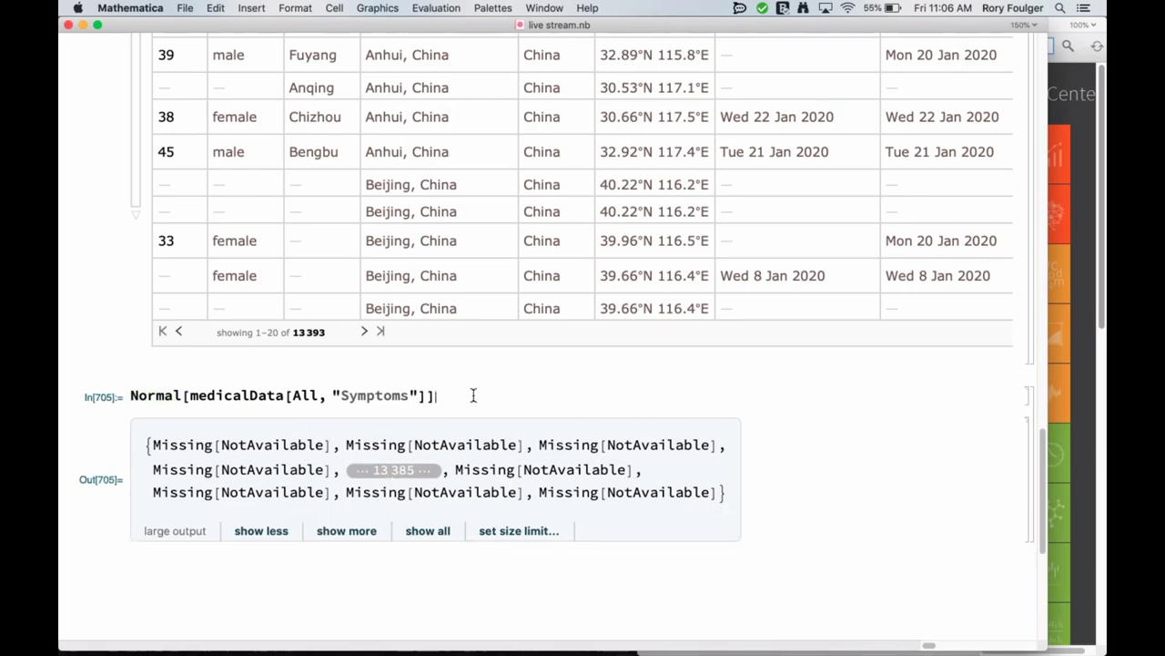
{"action": "scroll", "coordinate": [520, 294], "scroll_direction": "right", "scroll_amount": 10}
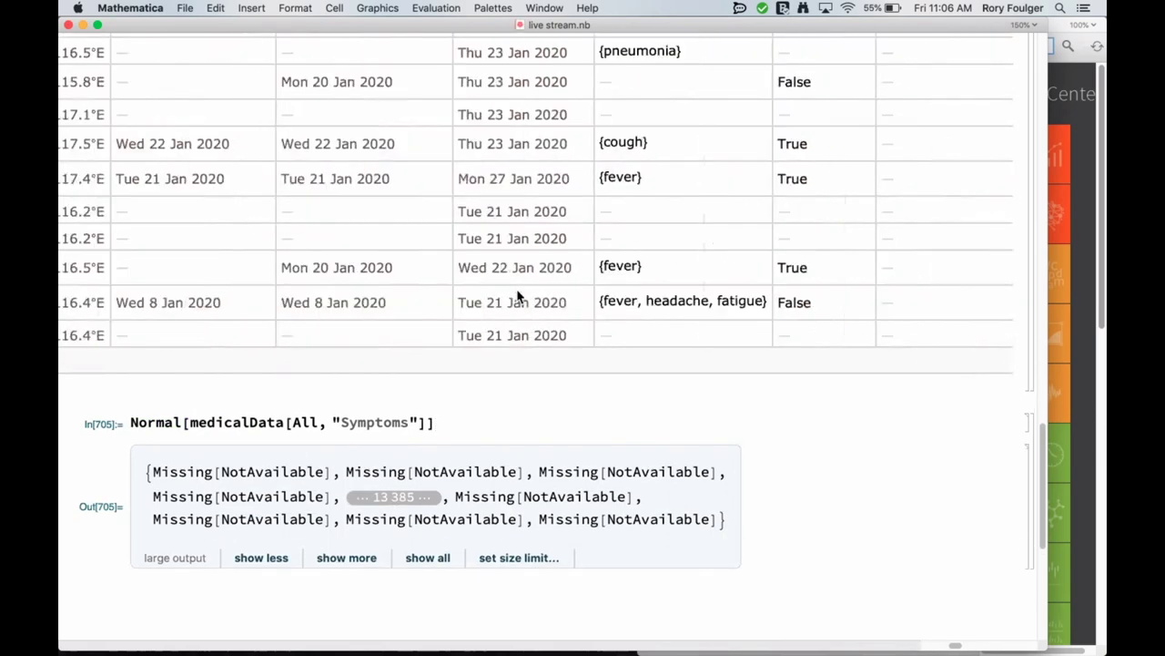
{"action": "scroll", "coordinate": [534, 263], "scroll_direction": "up", "scroll_amount": 2}
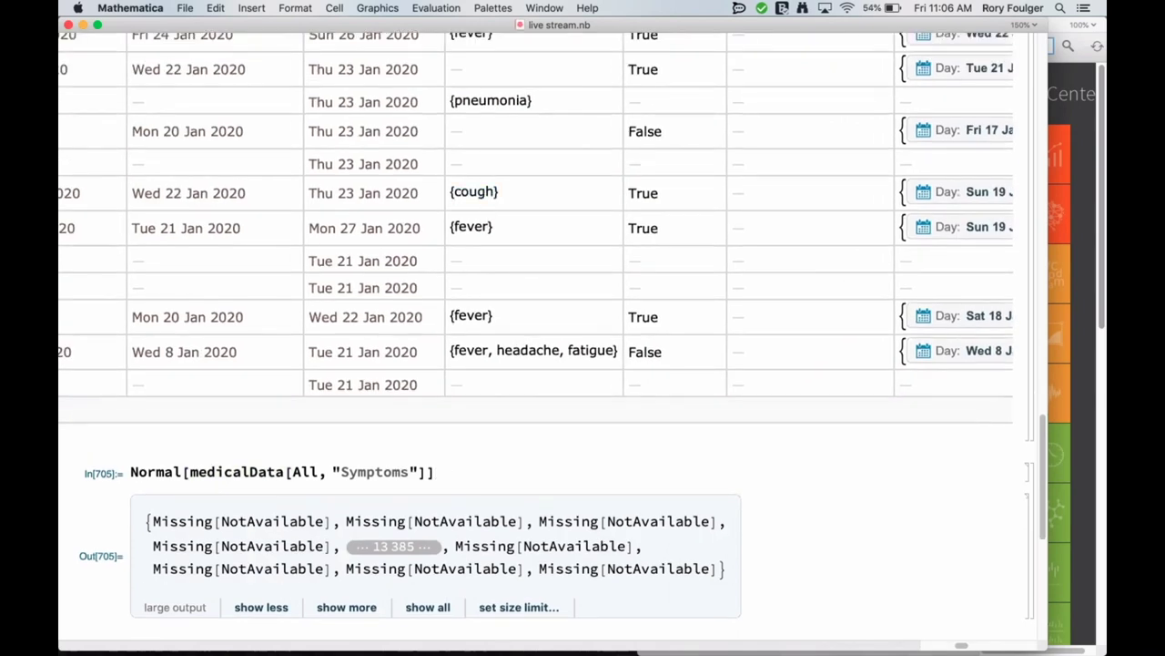
{"action": "type", "text": "[A"}
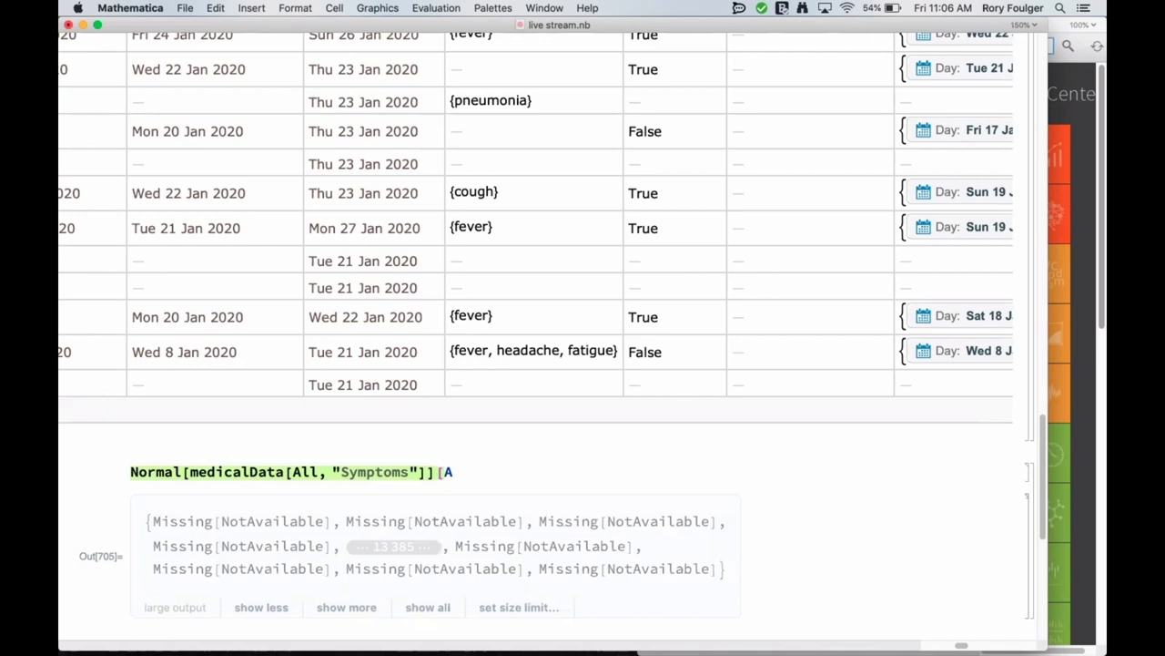
{"action": "type", "text": "ll,"}
{"action": "key", "text": "BackSpace"}
{"action": "key", "text": "BackSpace"}
{"action": "key", "text": "BackSpace"}
{"action": "key", "text": "BackSpace"}
{"action": "key", "text": "BackSpace"}
{"action": "key", "text": "BackSpace"}
{"action": "type", "text": "[All, 1]]"}
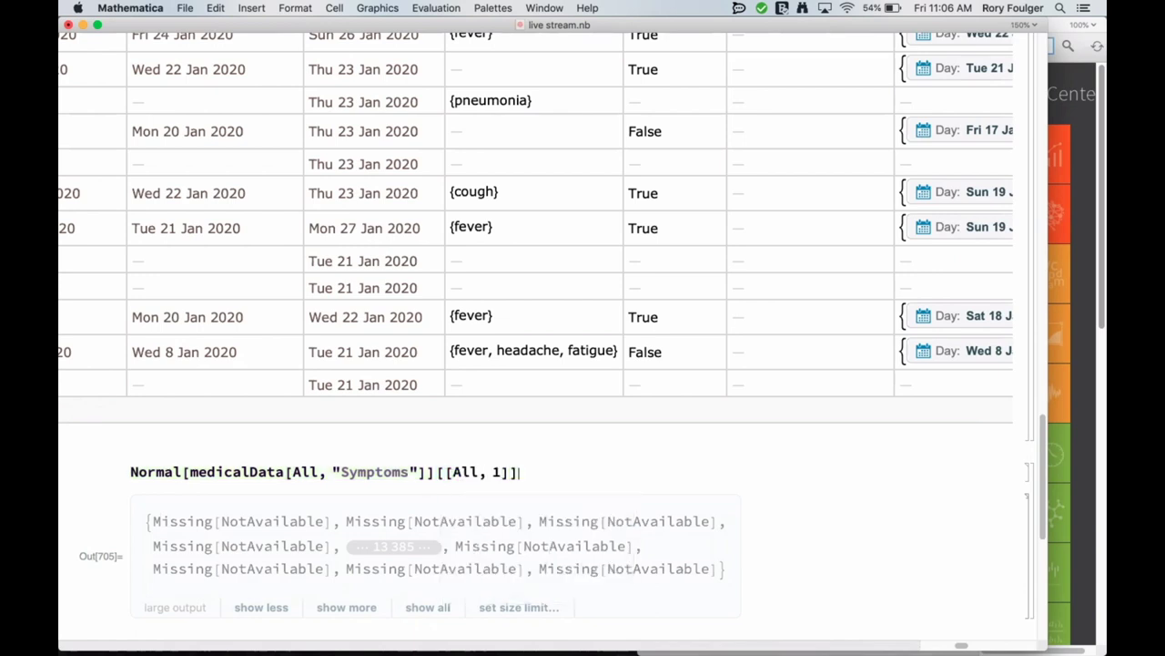
{"action": "key", "text": "shift+Return"}
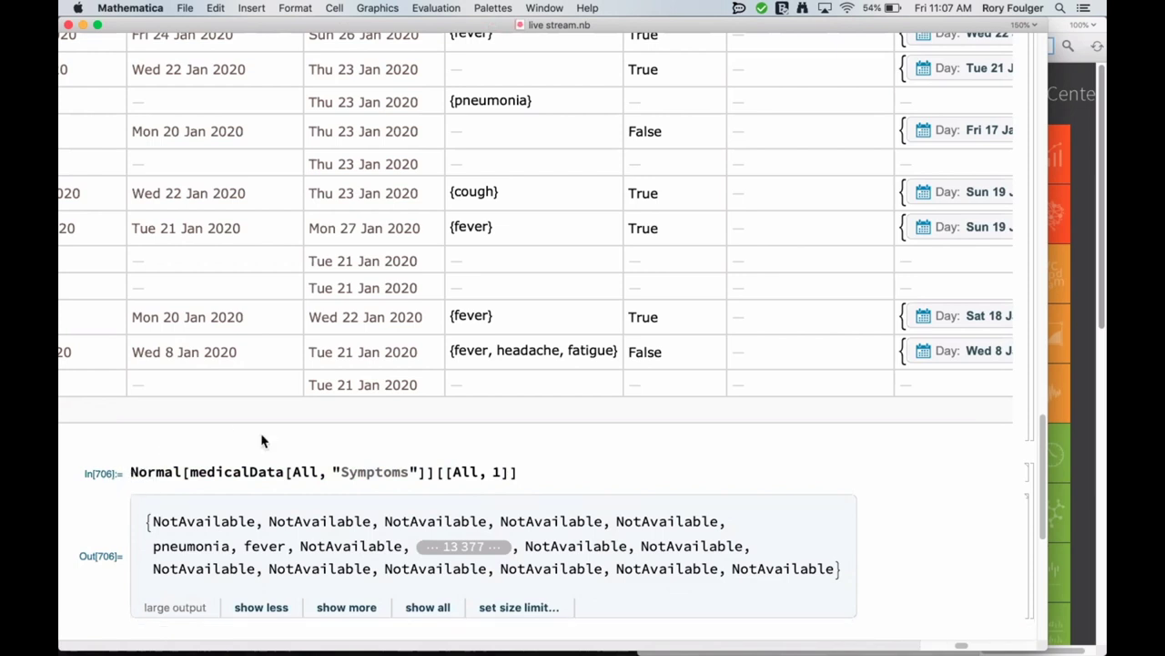
Wrap the Normal[medicalData[All, "Symptoms"]][[All, 1]] expression in Cases and begin an Except pattern as its second argument
{"action": "type", "text": "Case"}
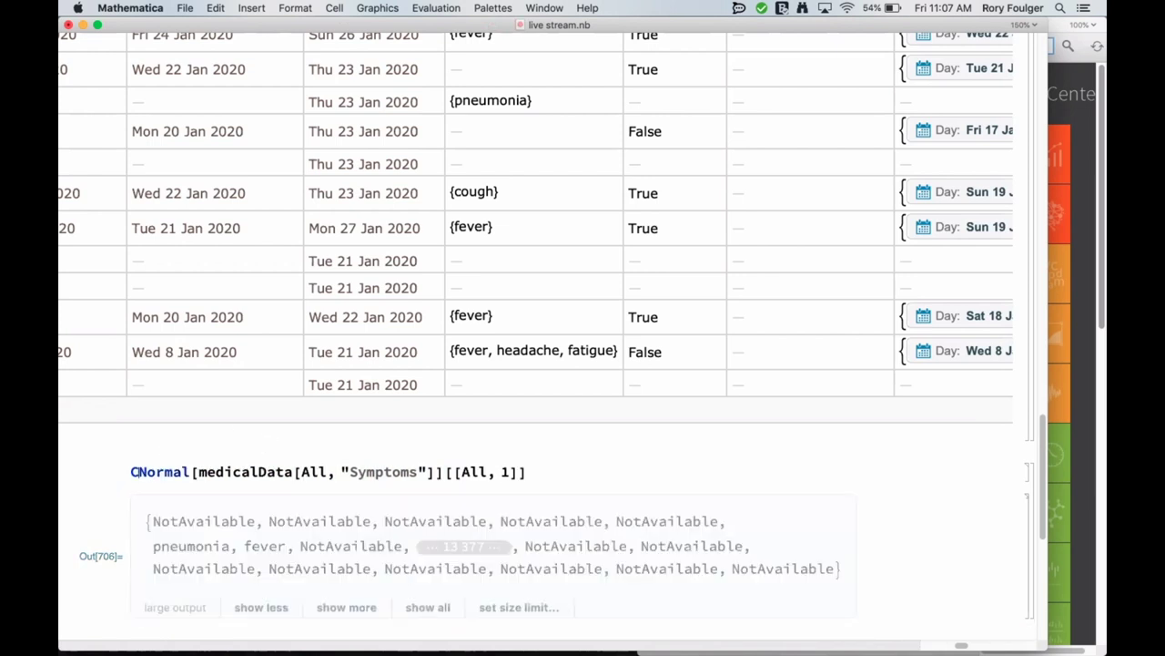
{"action": "type", "text": "s["}
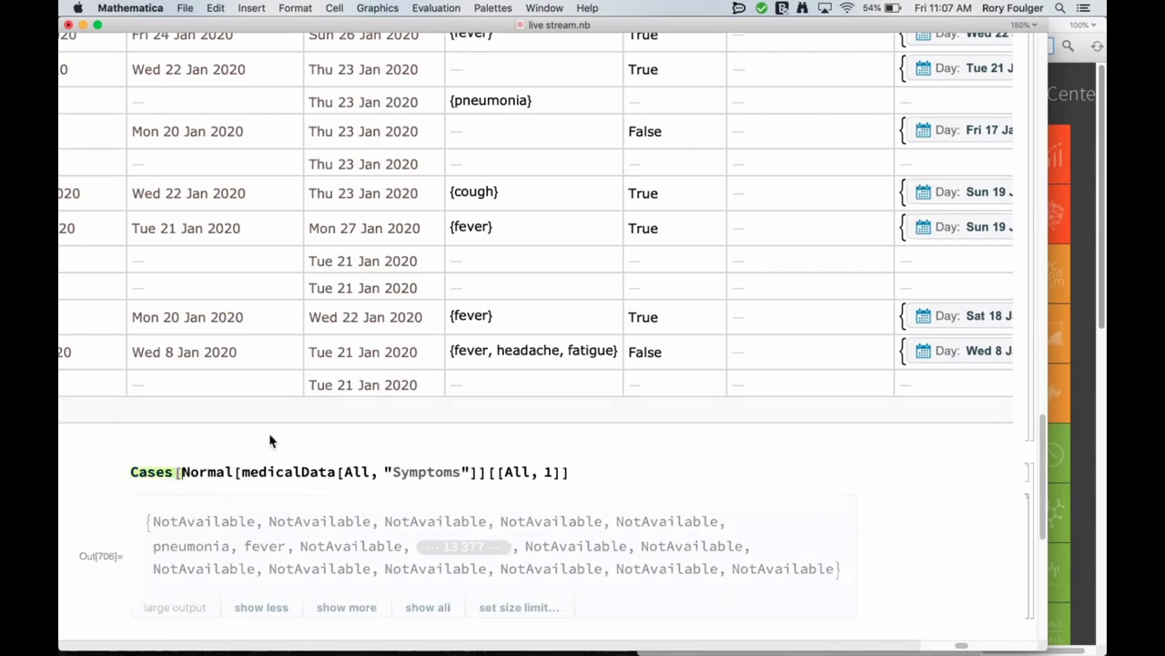
{"action": "left_click", "coordinate": [581, 473]}
{"action": "type", "text": ", Exp"}
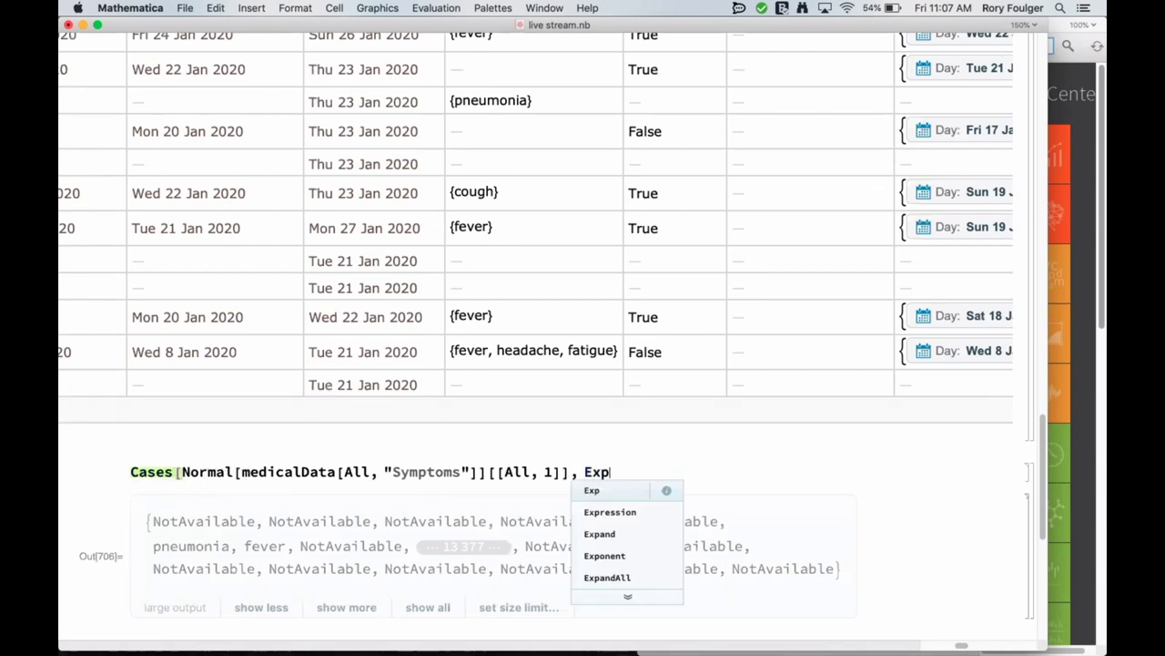
{"action": "key", "text": "BackSpace"}
{"action": "type", "text": "ec"}
{"action": "key", "text": "BackSpace"}
{"action": "key", "text": "BackSpace"}
{"action": "type", "text": "e"}
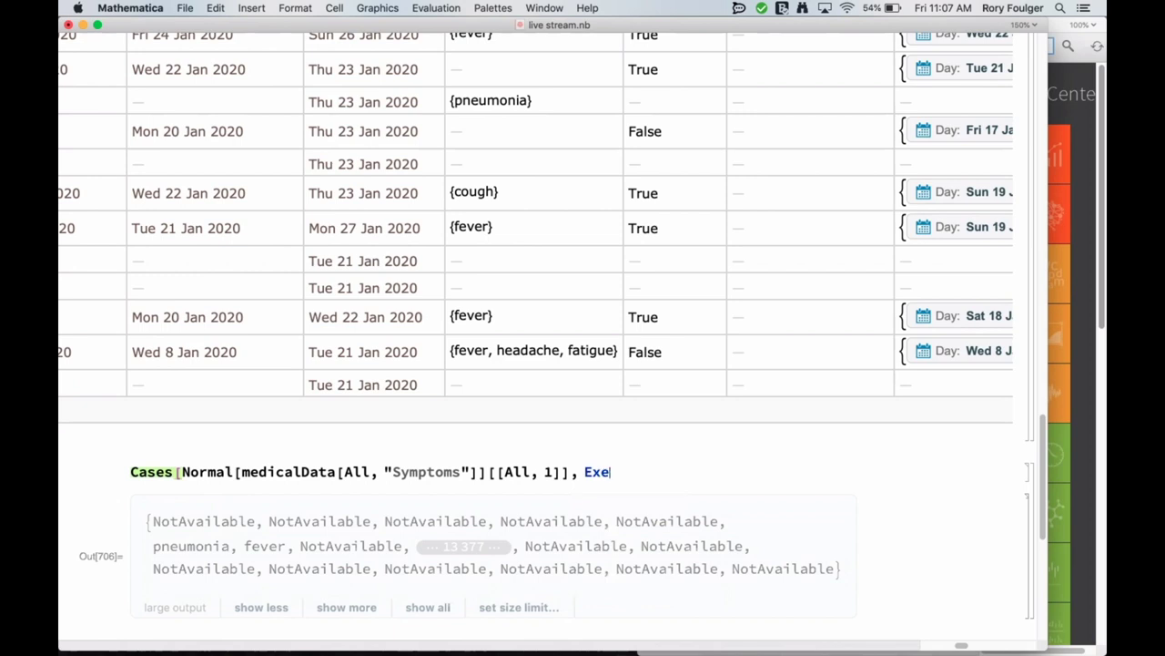
{"action": "key", "text": "BackSpace"}
{"action": "type", "text": "pe"}
{"action": "key", "text": "BackSpace"}
{"action": "key", "text": "BackSpace"}
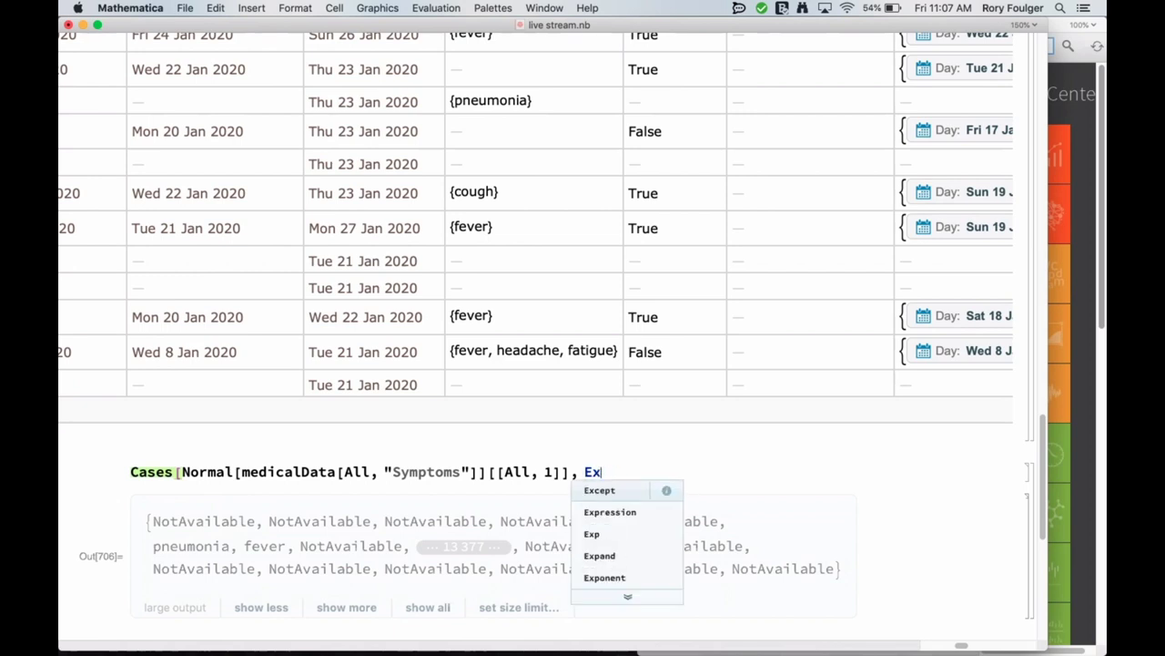
{"action": "type", "text": "cept"}
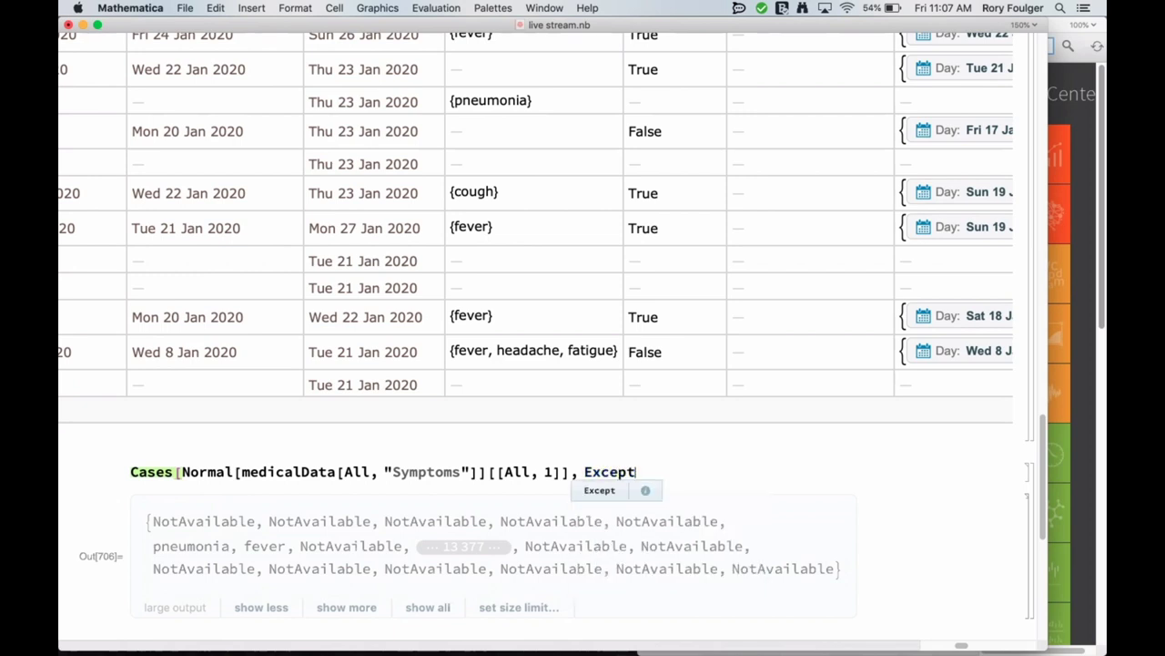
{"action": "type", "text": "["}
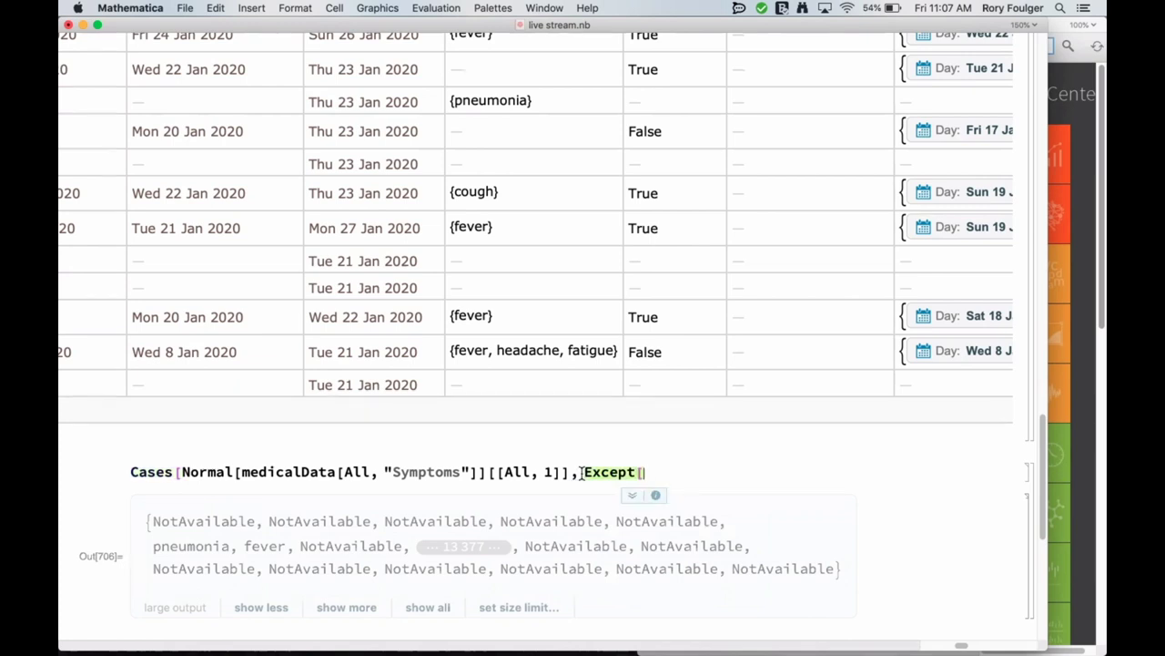
Complete the pattern as Except["NotAvailable"], close the Cases expression and evaluate it
{"action": "type", "text": "\"Not"}
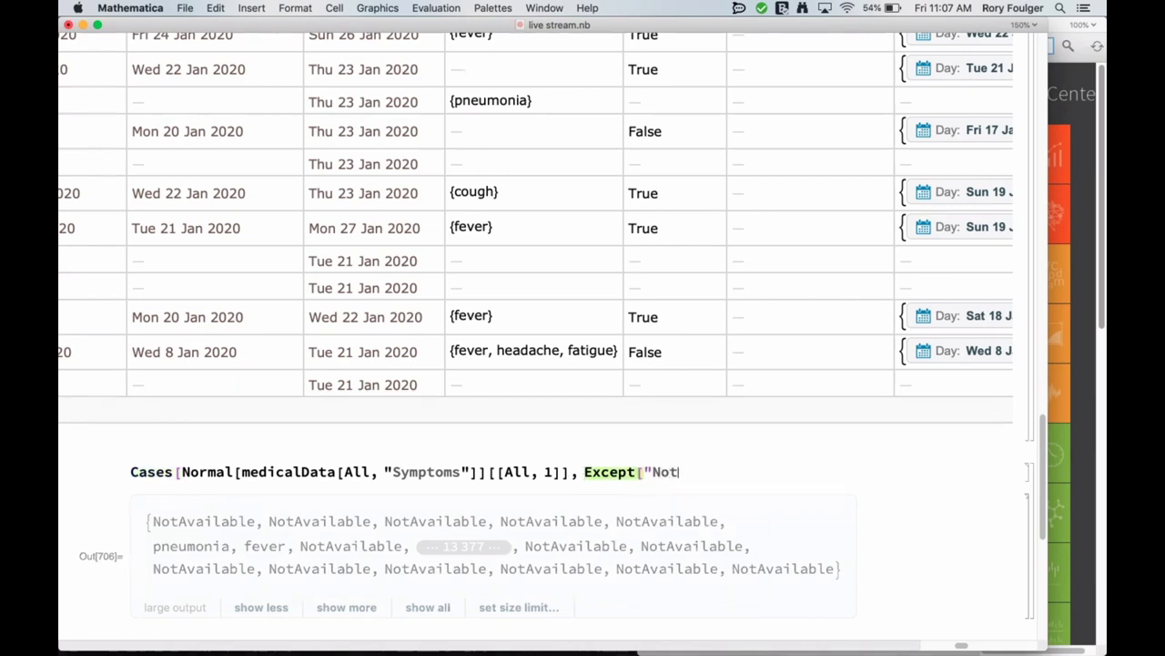
{"action": "type", "text": "oAvali"}
{"action": "key", "text": "BackSpace"}
{"action": "key", "text": "BackSpace"}
{"action": "type", "text": "ilable\"]"}
{"action": "key", "text": "shift+Return"}
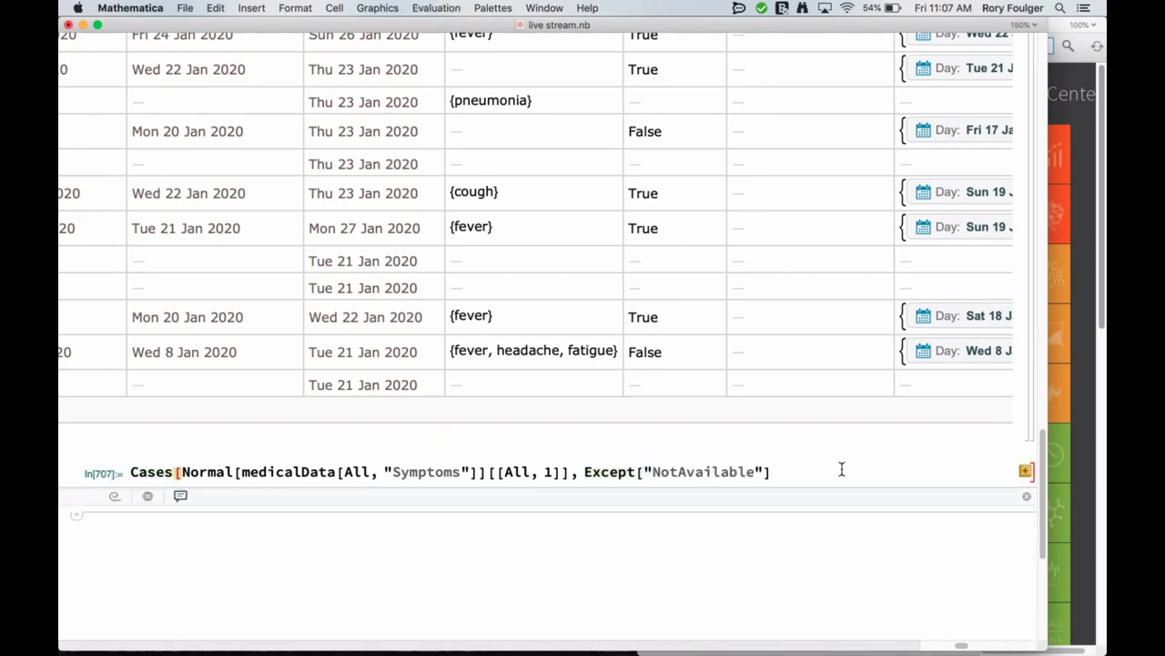
{"action": "type", "text": "]"}
{"action": "key", "text": "shift+Return"}
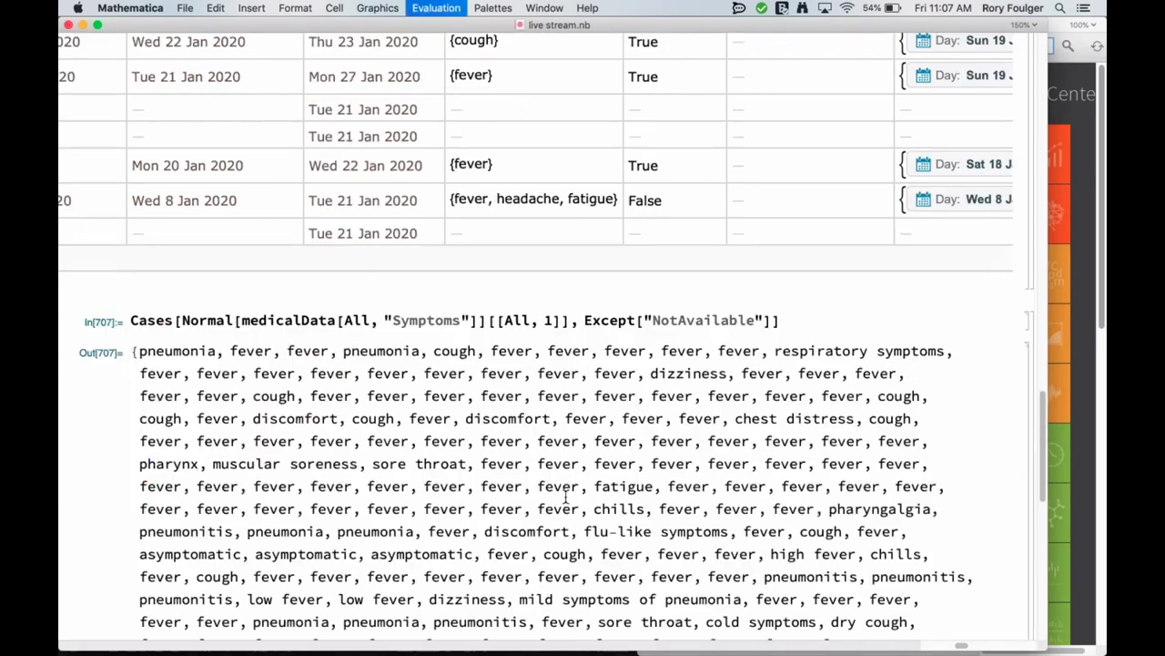
Review the filtered symptom list, and wrap the whole Cases expression in WordCloud and evaluate it
{"action": "scroll", "coordinate": [571, 494], "scroll_direction": "down", "scroll_amount": 10}
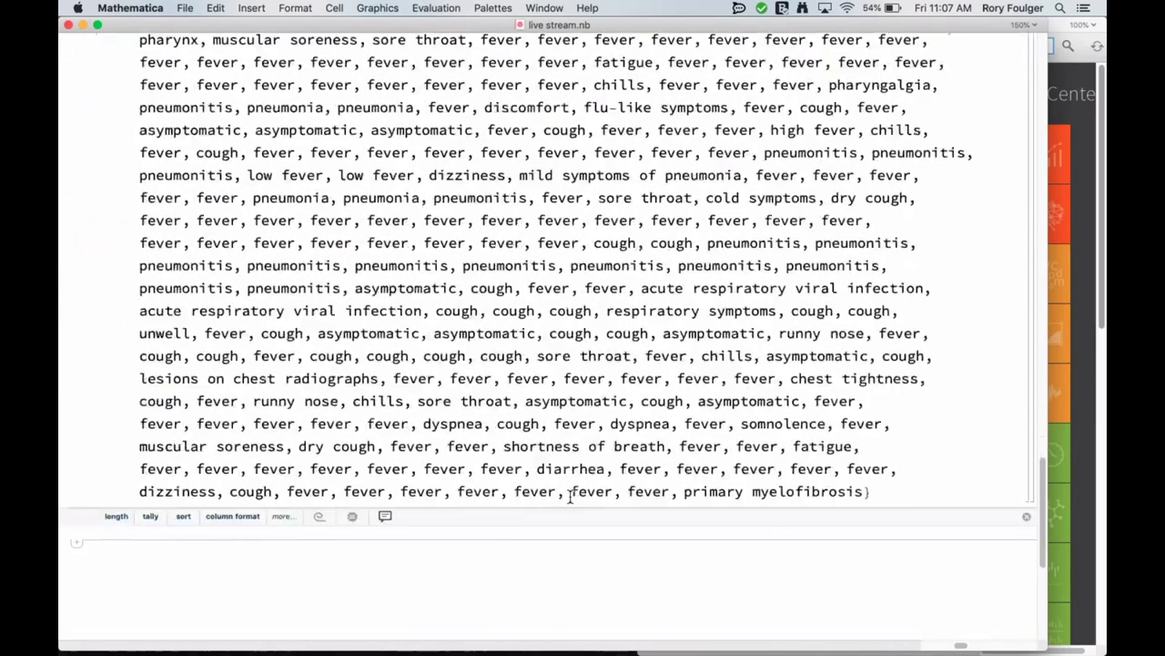
{"action": "scroll", "coordinate": [571, 494], "scroll_direction": "up", "scroll_amount": 5}
{"action": "scroll", "coordinate": [571, 494], "scroll_direction": "down", "scroll_amount": 6}
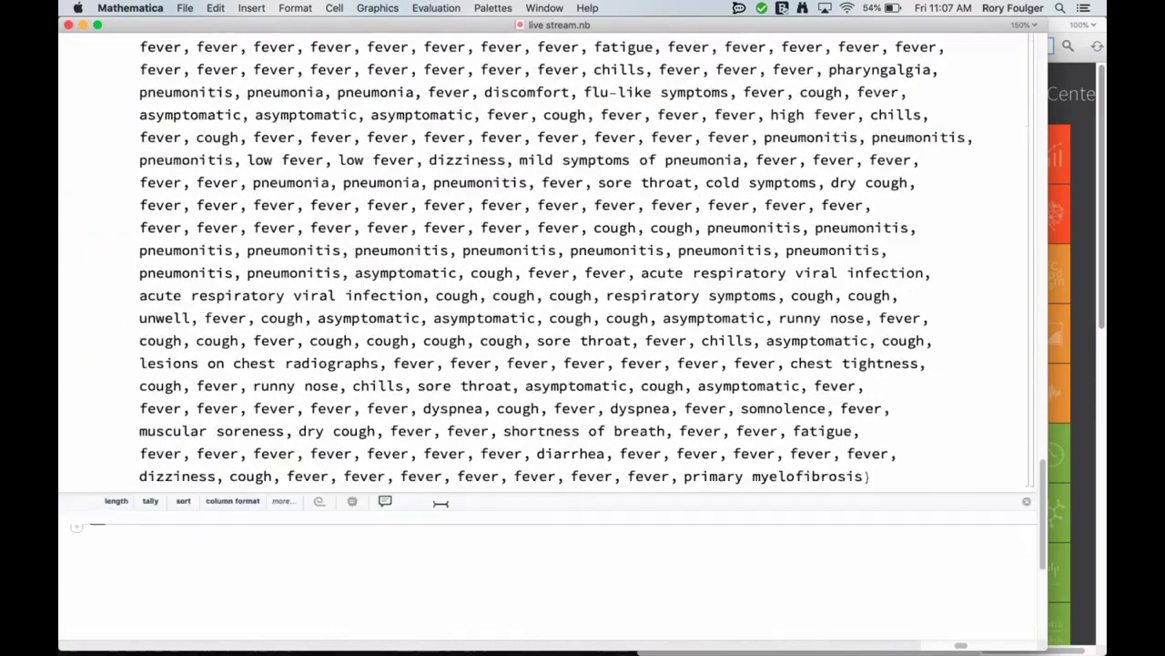
{"action": "scroll", "coordinate": [346, 517], "scroll_direction": "up", "scroll_amount": 6}
{"action": "scroll", "coordinate": [346, 516], "scroll_direction": "up", "scroll_amount": 1}
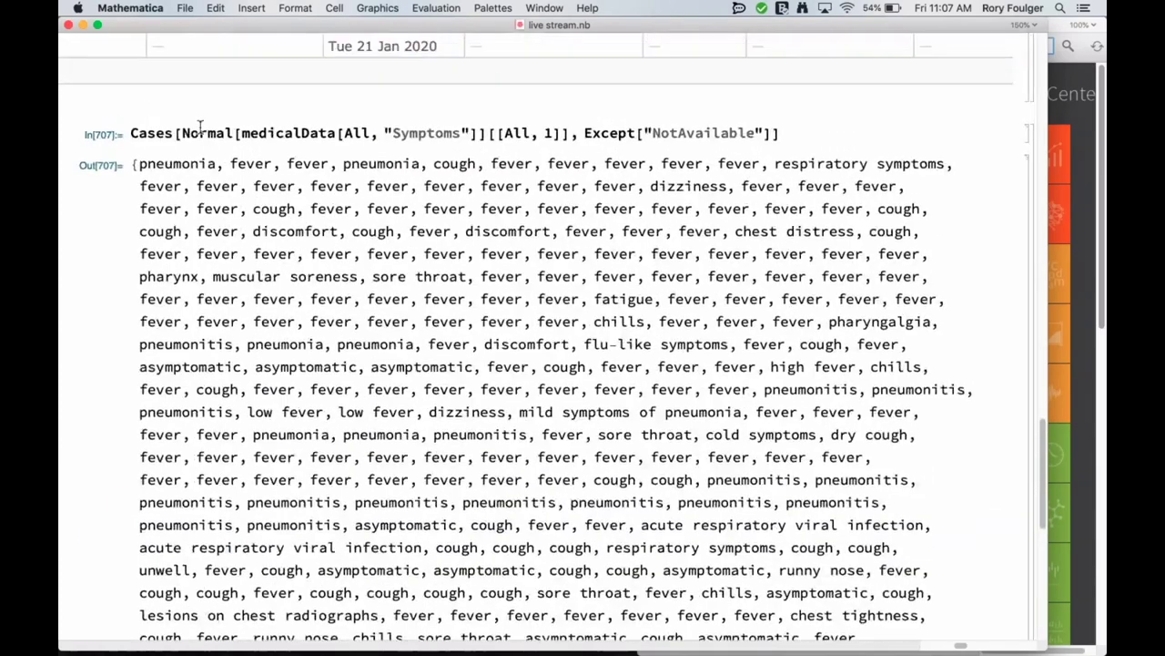
{"action": "left_click", "coordinate": [130, 133]}
{"action": "type", "text": "Wolf"}
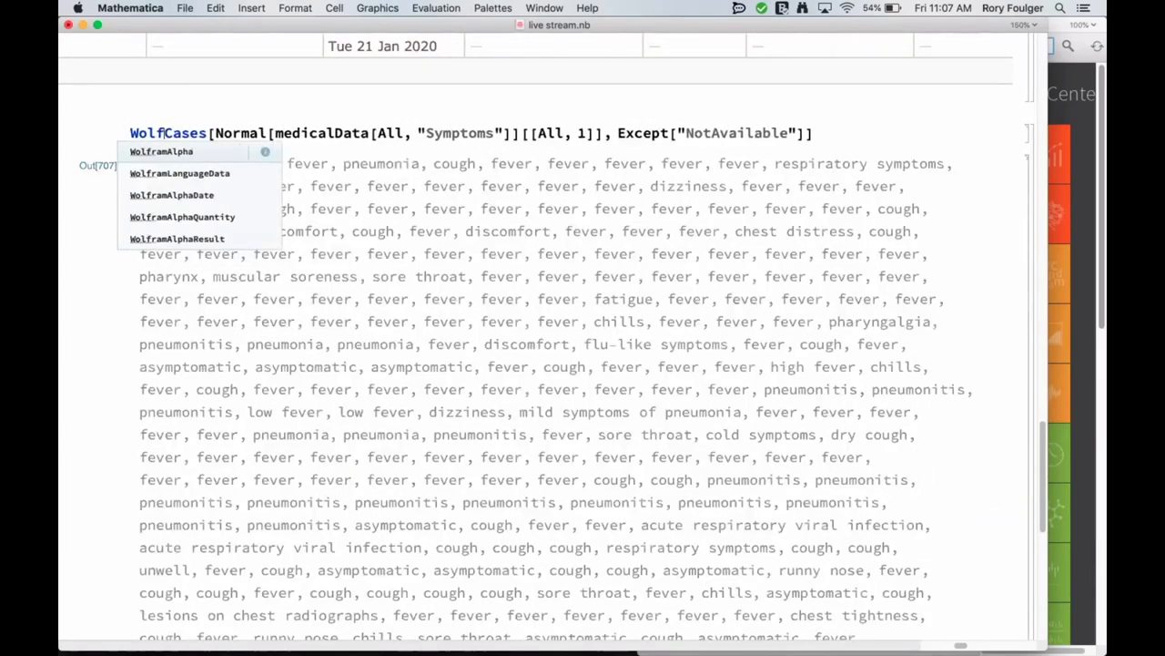
{"action": "key", "text": "BackSpace"}
{"action": "key", "text": "BackSpace"}
{"action": "key", "text": "BackSpace"}
{"action": "type", "text": "rdC"}
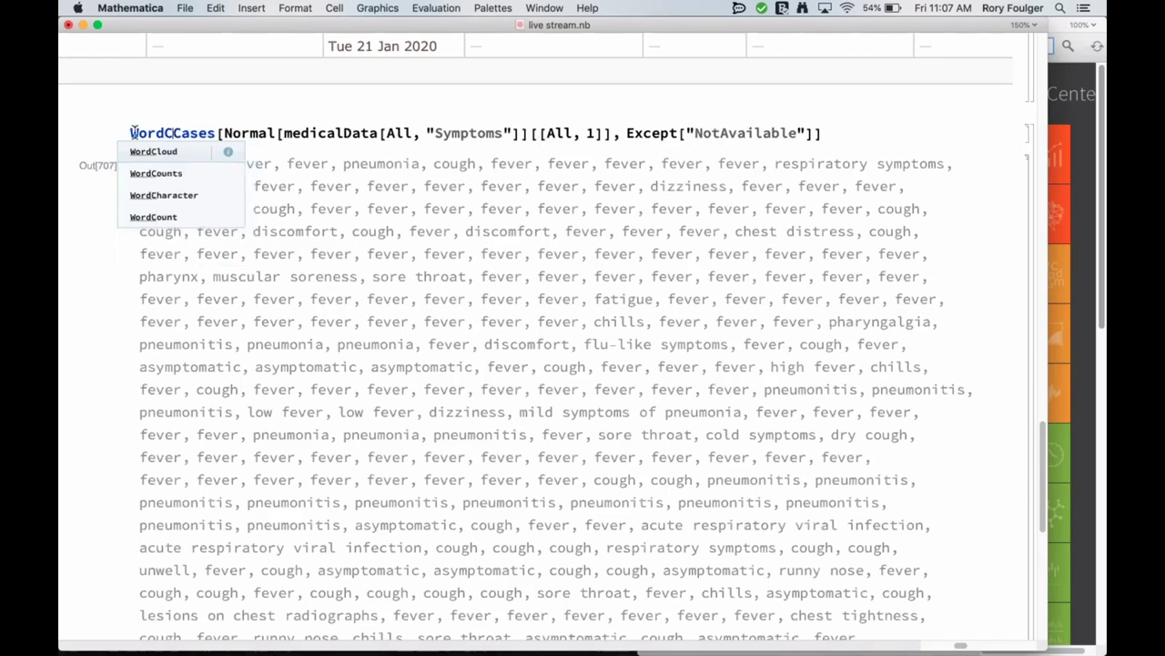
{"action": "key", "text": "Return"}
{"action": "type", "text": "["}
{"action": "left_click", "coordinate": [865, 133]}
{"action": "type", "text": "]"}
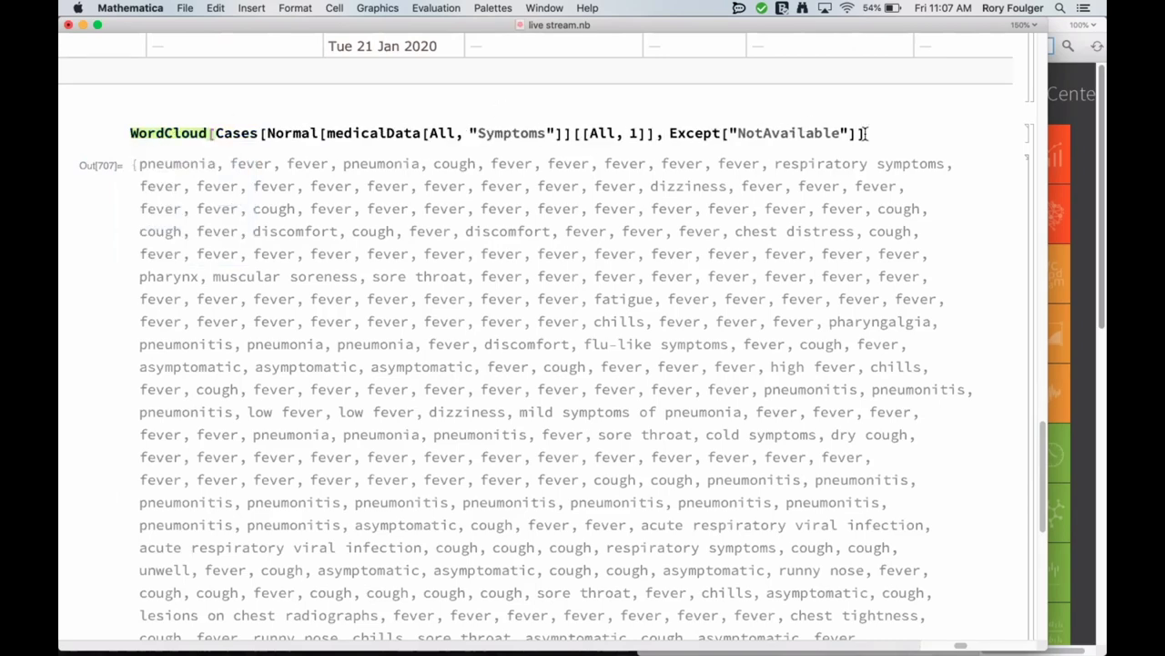
{"action": "key", "text": "shift+Return"}
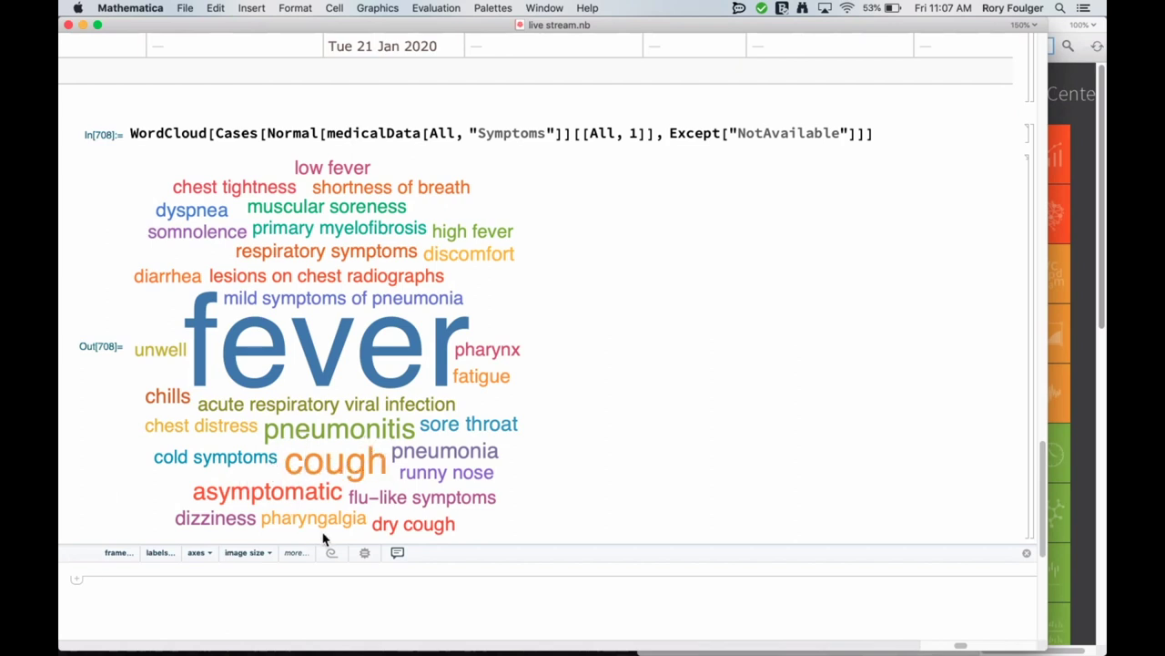
Examine the symptom word cloud and look back through the patient dataset's columns from Age to TravelHistoryLocation
{"action": "scroll", "coordinate": [324, 542], "scroll_direction": "down", "scroll_amount": 3}
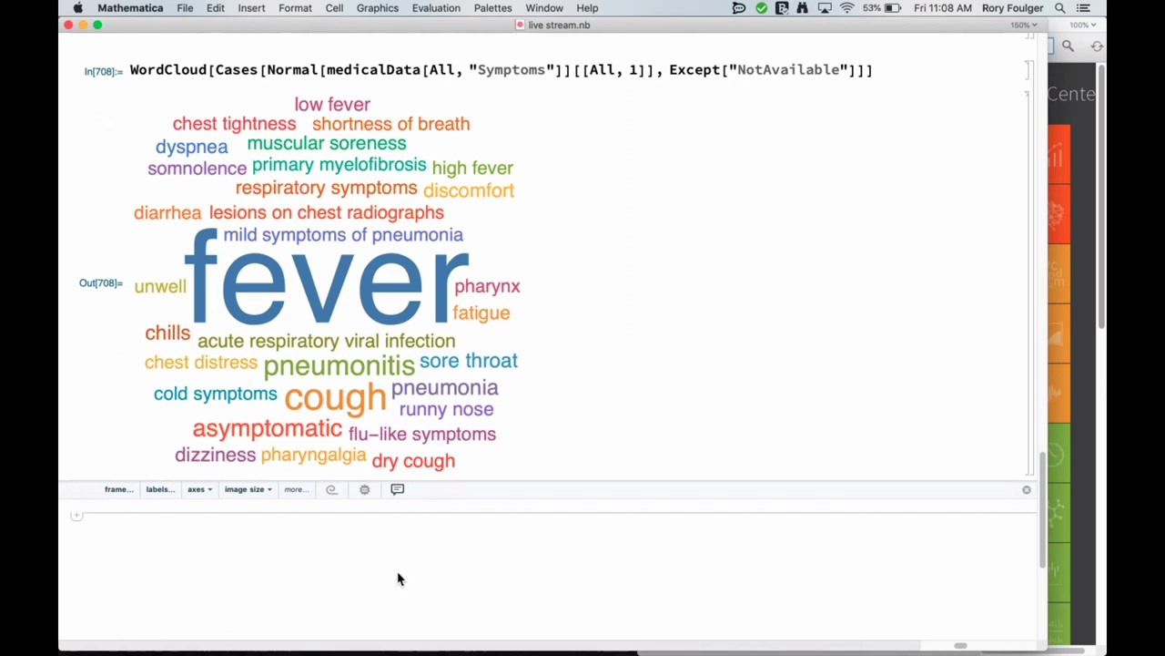
{"action": "scroll", "coordinate": [413, 538], "scroll_direction": "up", "scroll_amount": 3}
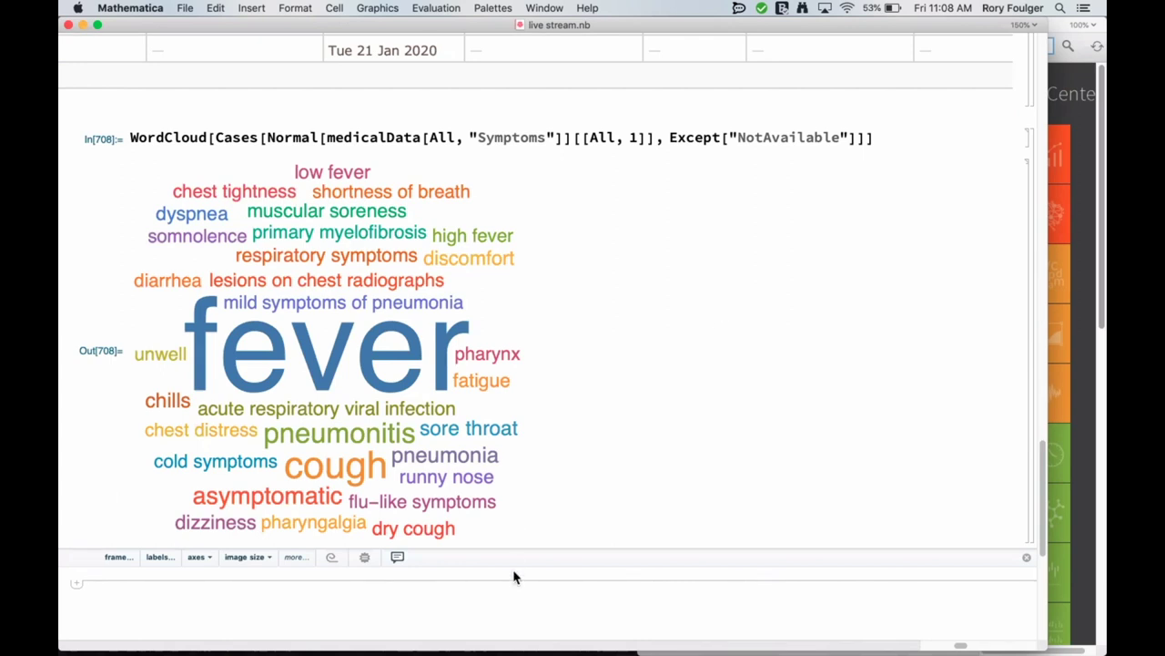
{"action": "scroll", "coordinate": [492, 492], "scroll_direction": "down", "scroll_amount": 5}
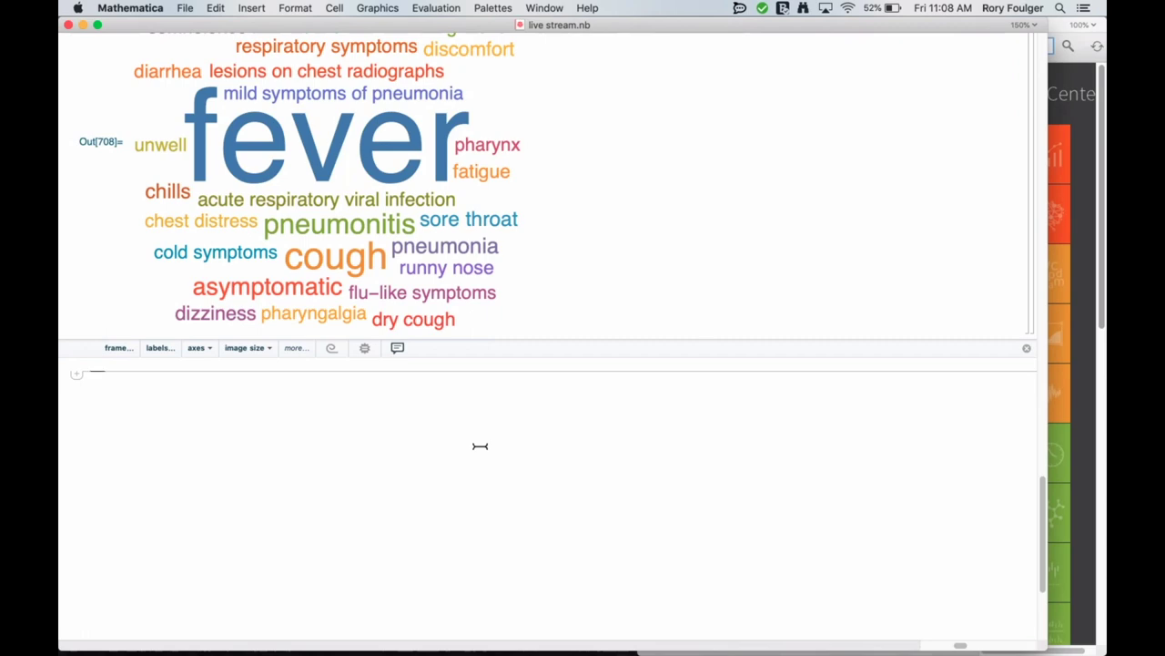
{"action": "scroll", "coordinate": [480, 445], "scroll_direction": "up", "scroll_amount": 15}
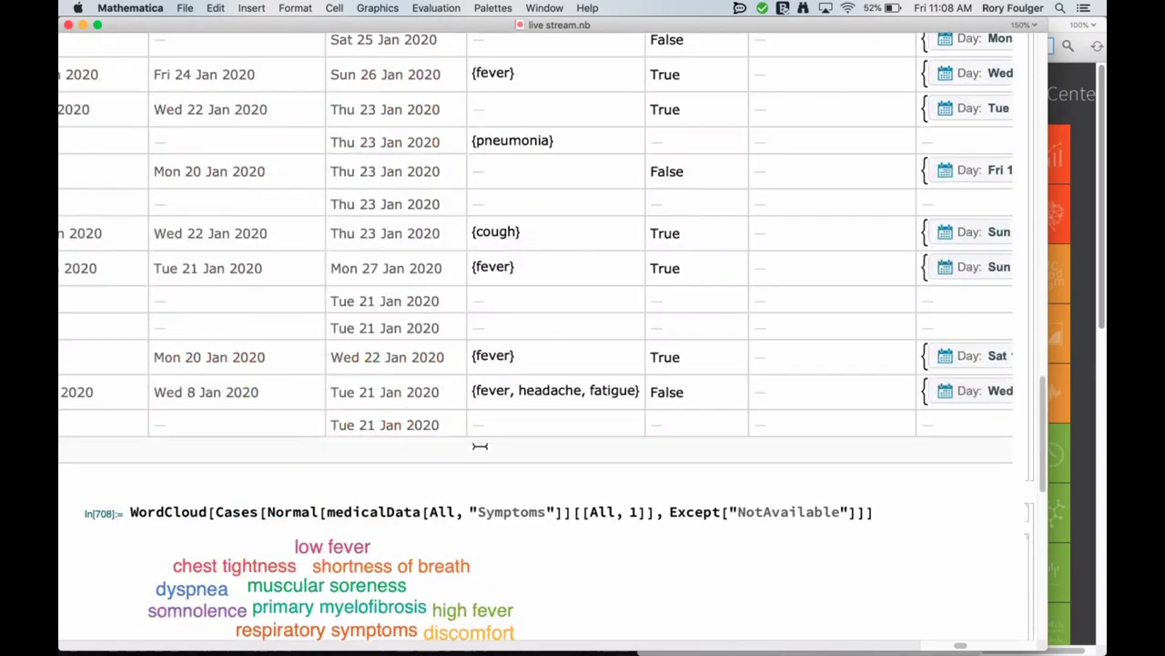
{"action": "scroll", "coordinate": [480, 445], "scroll_direction": "up", "scroll_amount": 2}
{"action": "scroll", "coordinate": [480, 445], "scroll_direction": "left", "scroll_amount": 10}
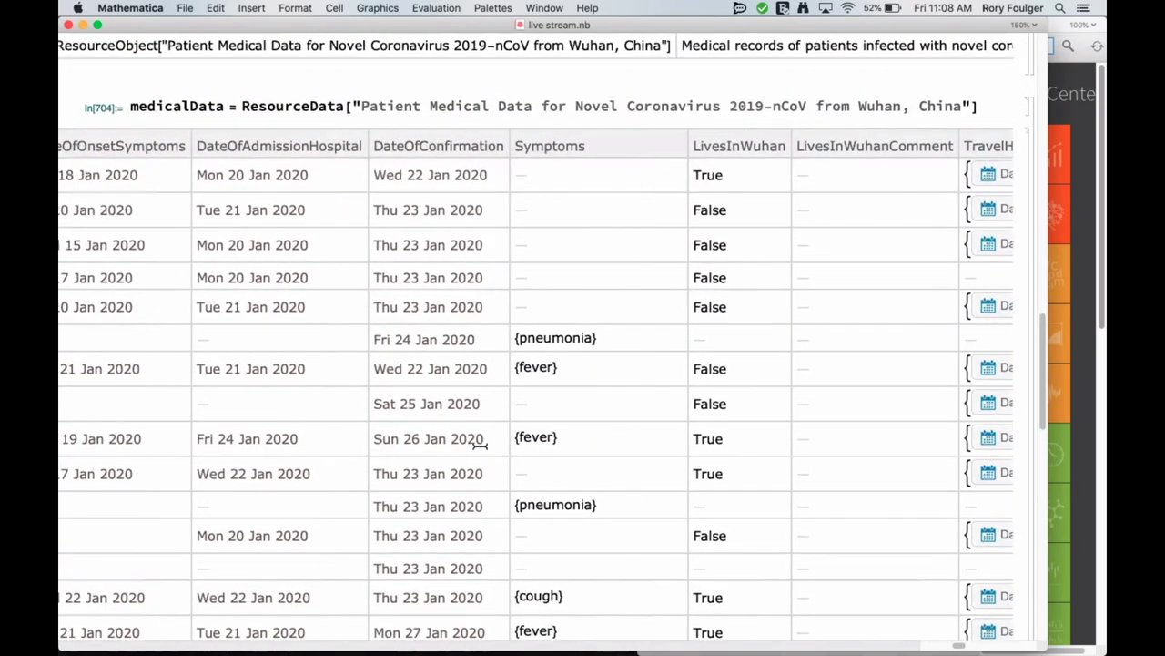
{"action": "scroll", "coordinate": [479, 446], "scroll_direction": "left", "scroll_amount": 8}
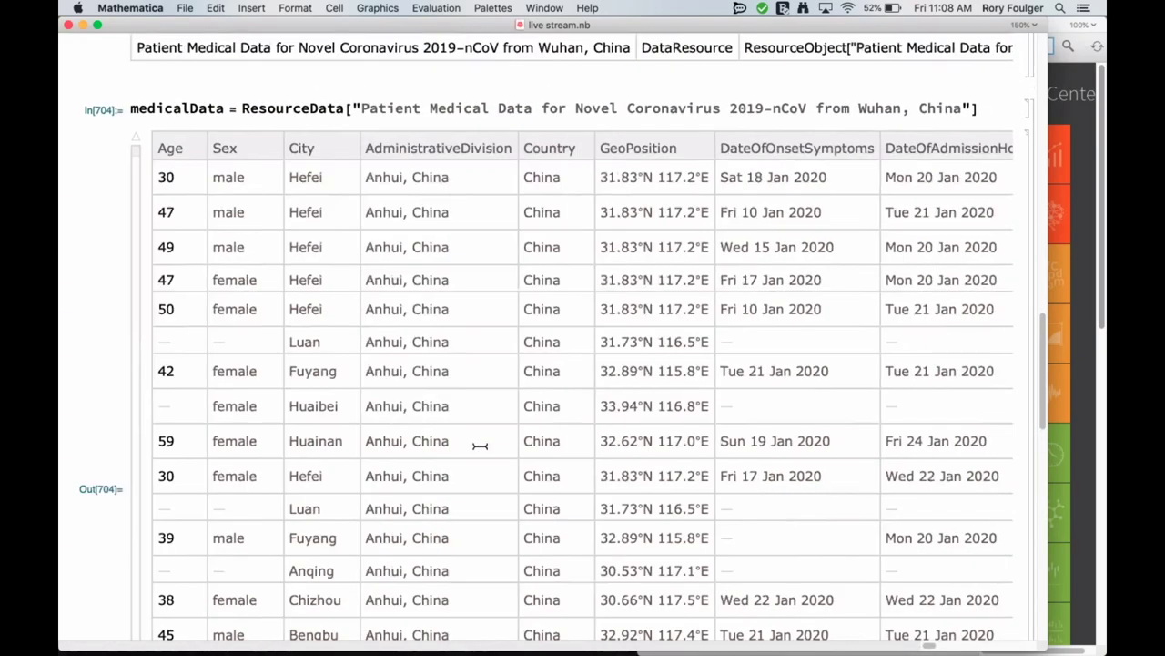
{"action": "scroll", "coordinate": [411, 443], "scroll_direction": "down", "scroll_amount": 1}
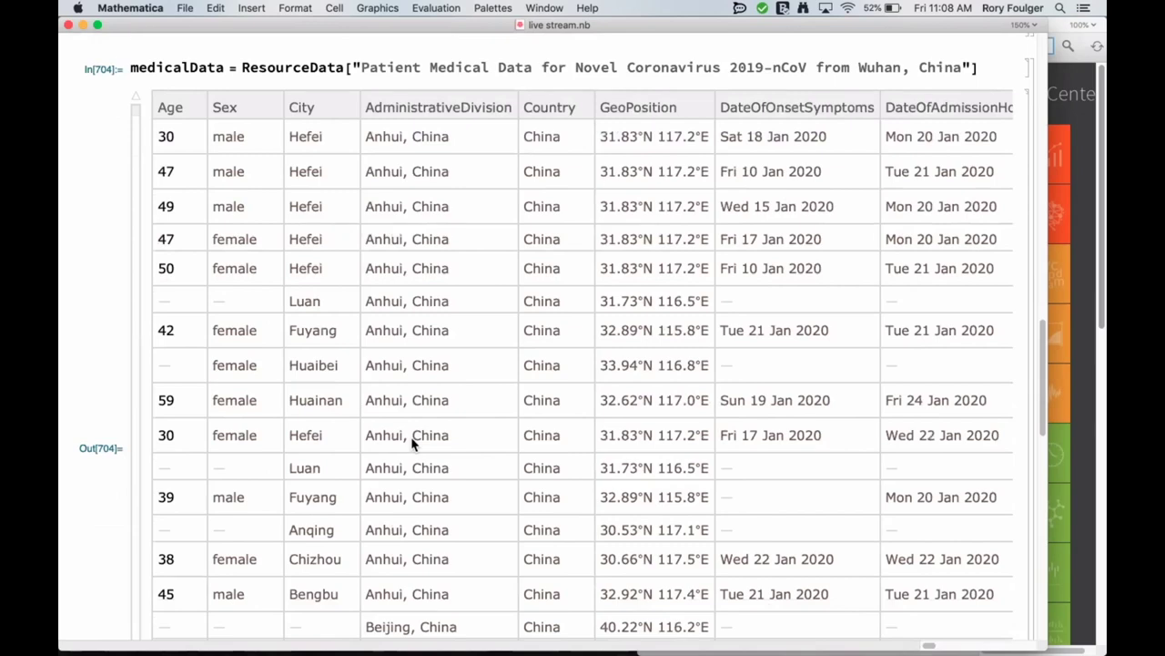
{"action": "scroll", "coordinate": [412, 443], "scroll_direction": "down", "scroll_amount": 2}
{"action": "scroll", "coordinate": [411, 443], "scroll_direction": "up", "scroll_amount": 3}
{"action": "scroll", "coordinate": [412, 443], "scroll_direction": "right", "scroll_amount": 10}
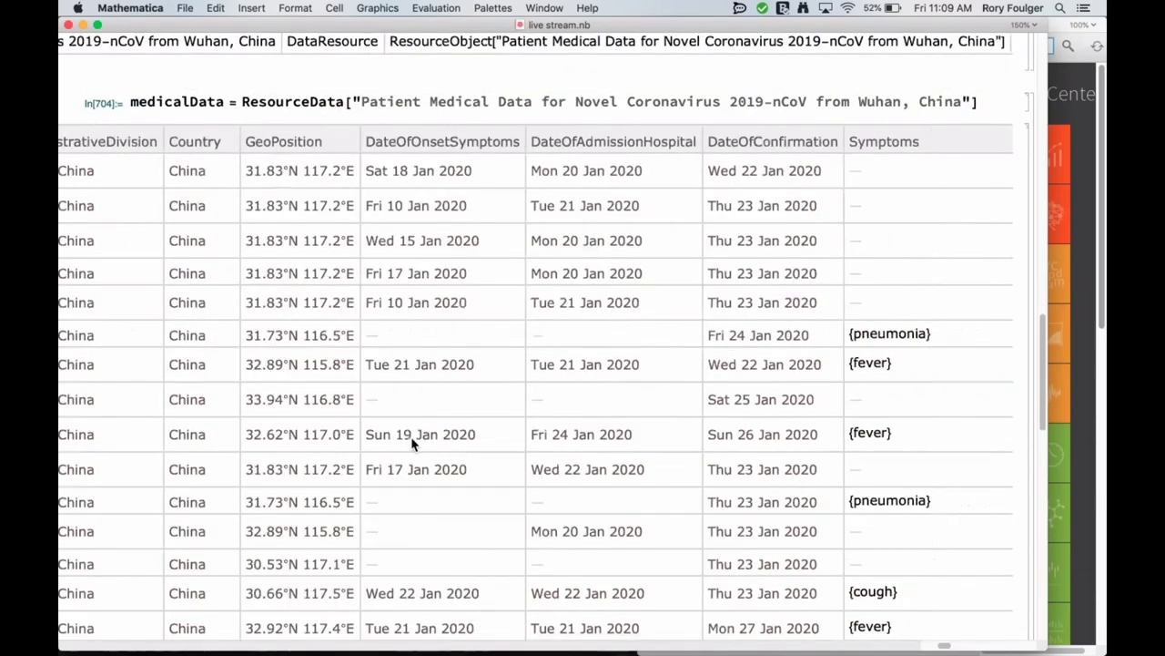
{"action": "scroll", "coordinate": [411, 443], "scroll_direction": "right", "scroll_amount": 15}
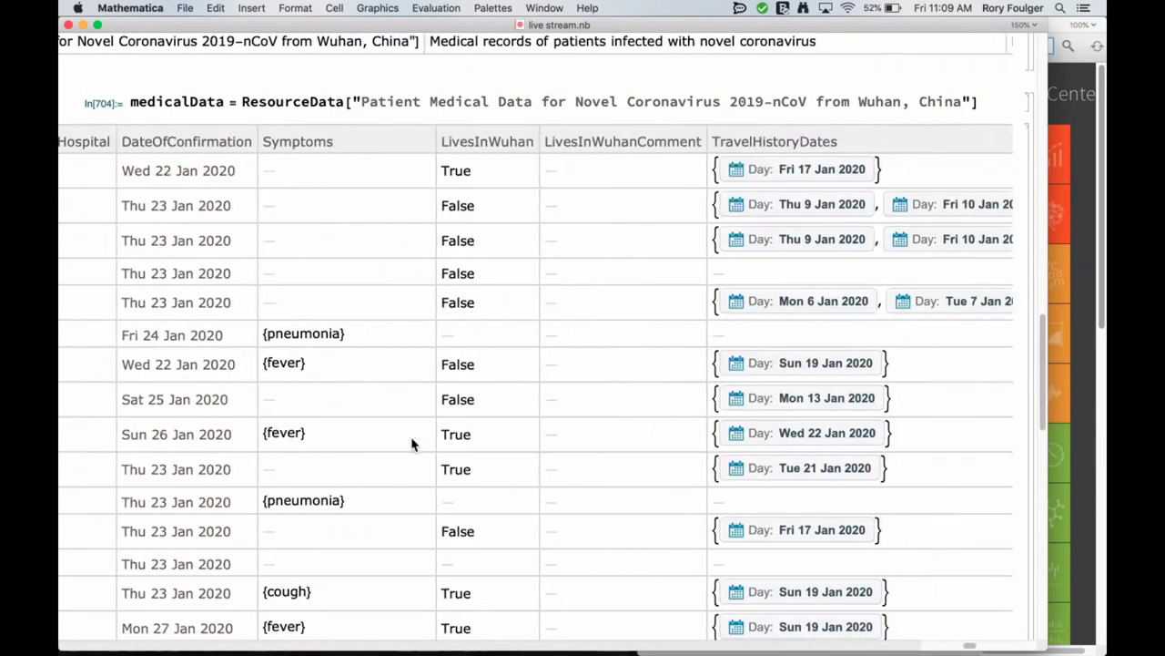
{"action": "scroll", "coordinate": [412, 443], "scroll_direction": "right", "scroll_amount": 10}
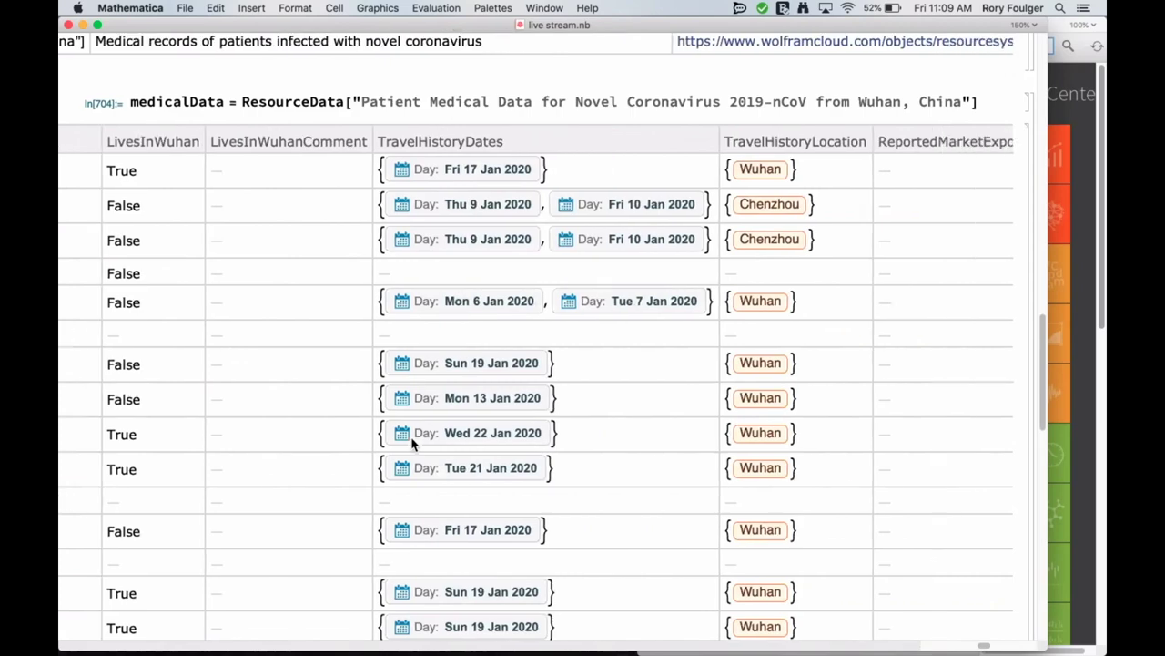
Review the dataset names and descriptions in the ResourceSearch["coronavirus"] results, and return past the patient dataset to the word cloud
{"action": "scroll", "coordinate": [411, 445], "scroll_direction": "up", "scroll_amount": 1}
{"action": "scroll", "coordinate": [411, 444], "scroll_direction": "up", "scroll_amount": 4}
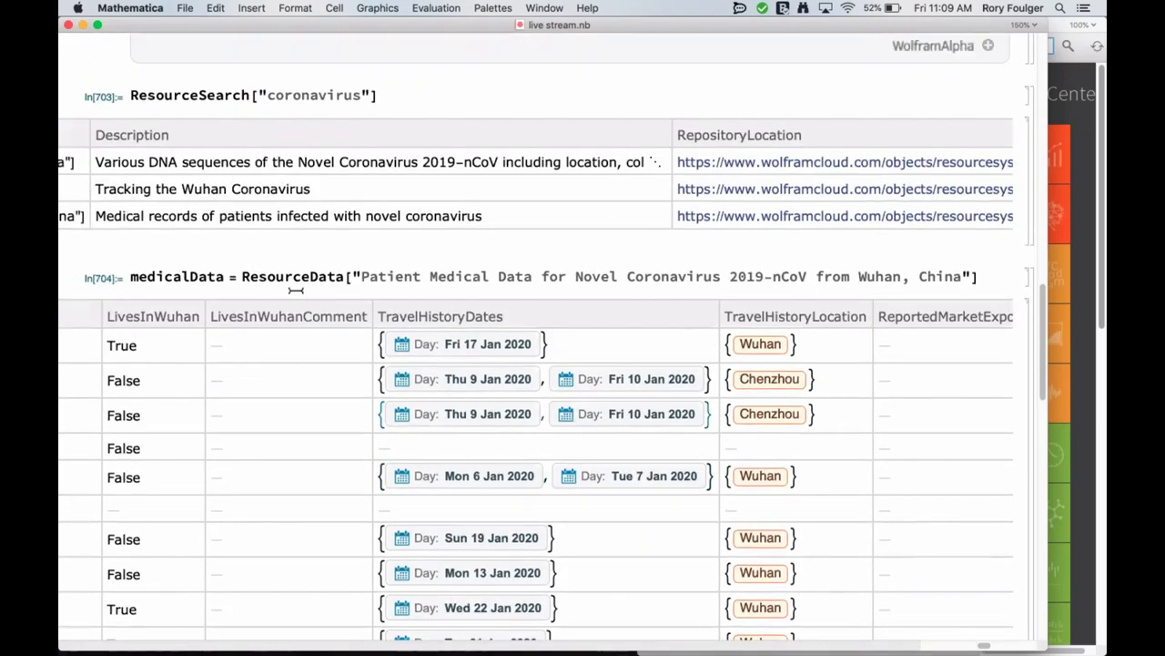
{"action": "scroll", "coordinate": [294, 294], "scroll_direction": "up", "scroll_amount": 10}
{"action": "scroll", "coordinate": [294, 294], "scroll_direction": "down", "scroll_amount": 6}
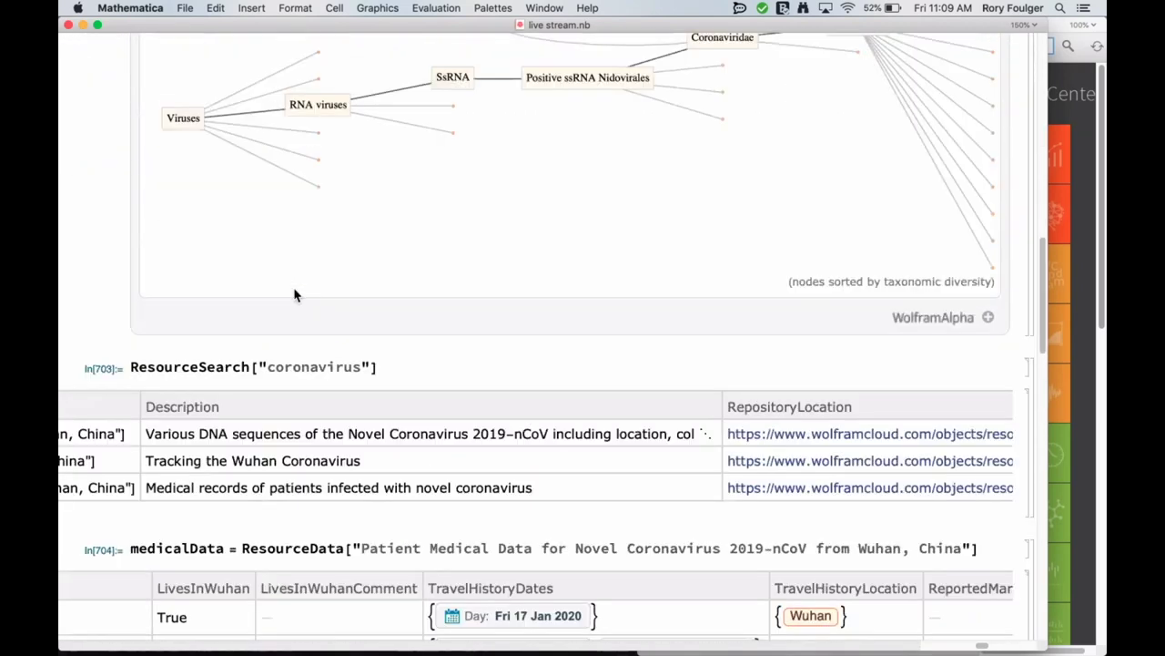
{"action": "scroll", "coordinate": [295, 294], "scroll_direction": "down", "scroll_amount": 3}
{"action": "scroll", "coordinate": [294, 385], "scroll_direction": "left", "scroll_amount": 4}
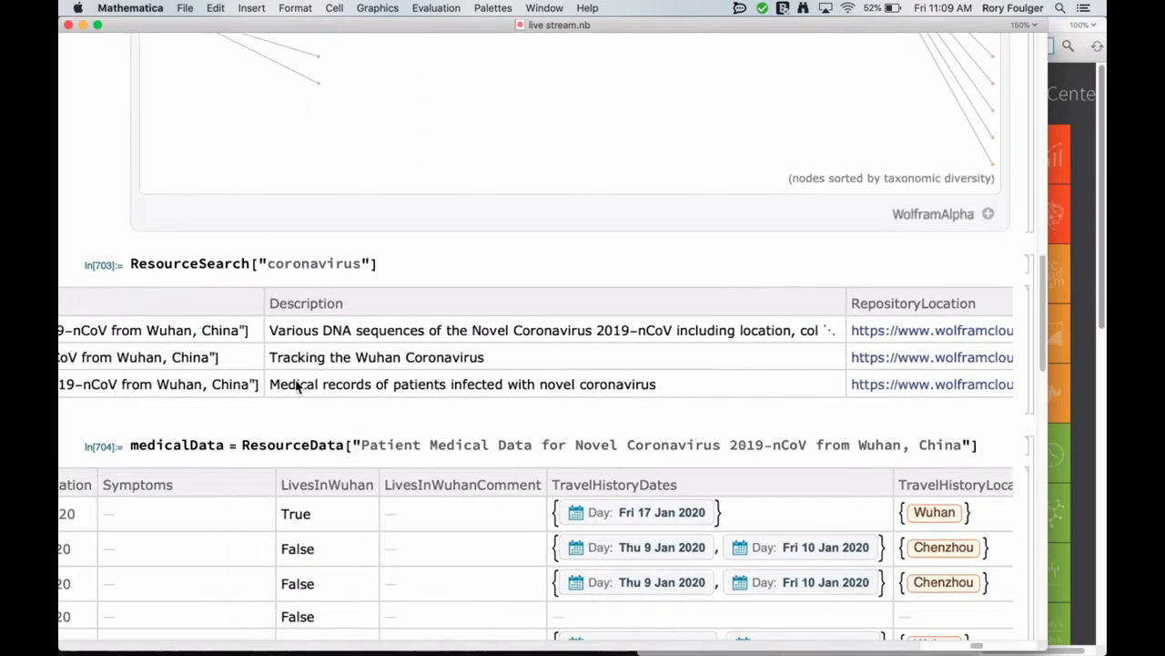
{"action": "scroll", "coordinate": [296, 386], "scroll_direction": "left", "scroll_amount": 10}
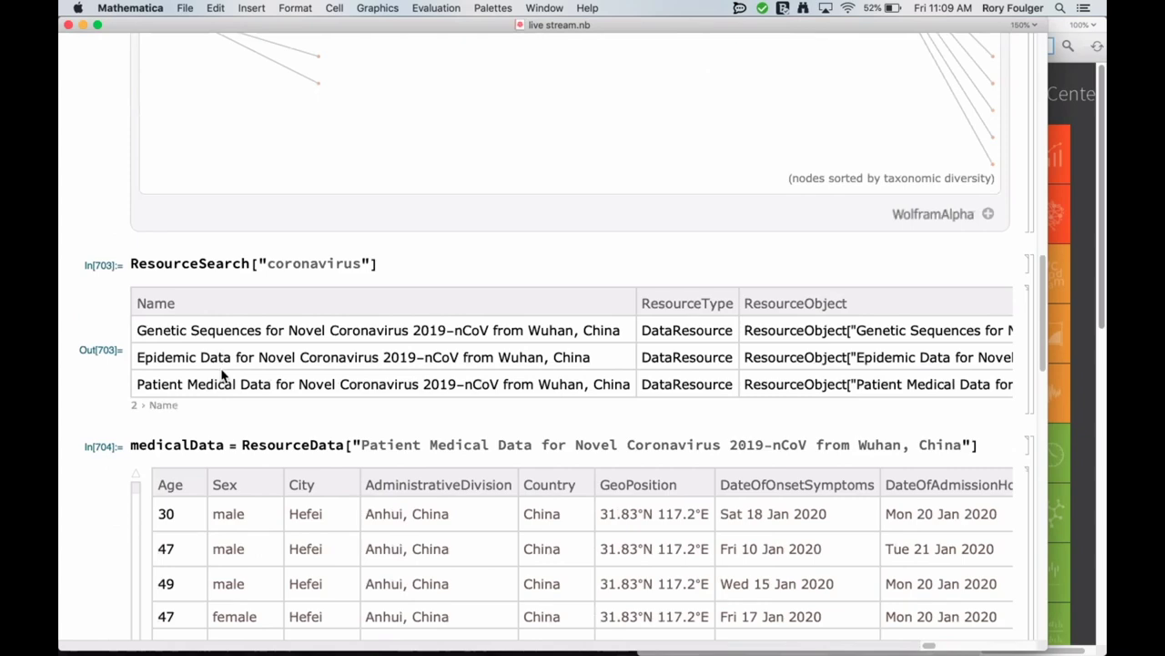
{"action": "scroll", "coordinate": [221, 373], "scroll_direction": "down", "scroll_amount": 10}
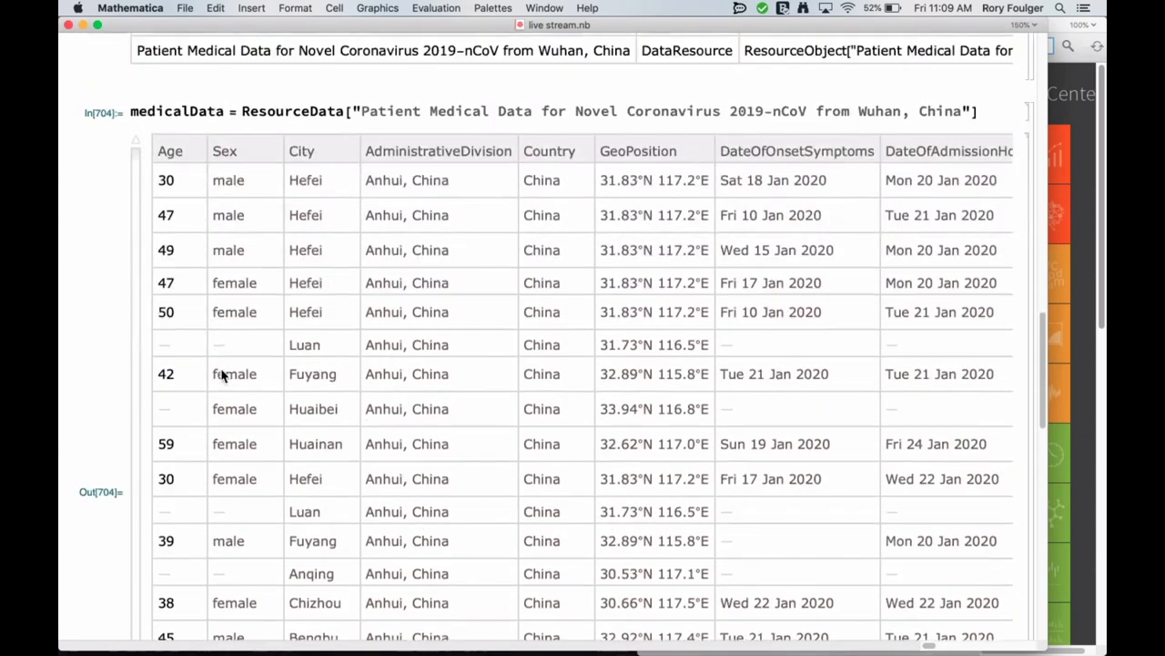
{"action": "scroll", "coordinate": [222, 371], "scroll_direction": "up", "scroll_amount": 6}
{"action": "scroll", "coordinate": [234, 329], "scroll_direction": "down", "scroll_amount": 5}
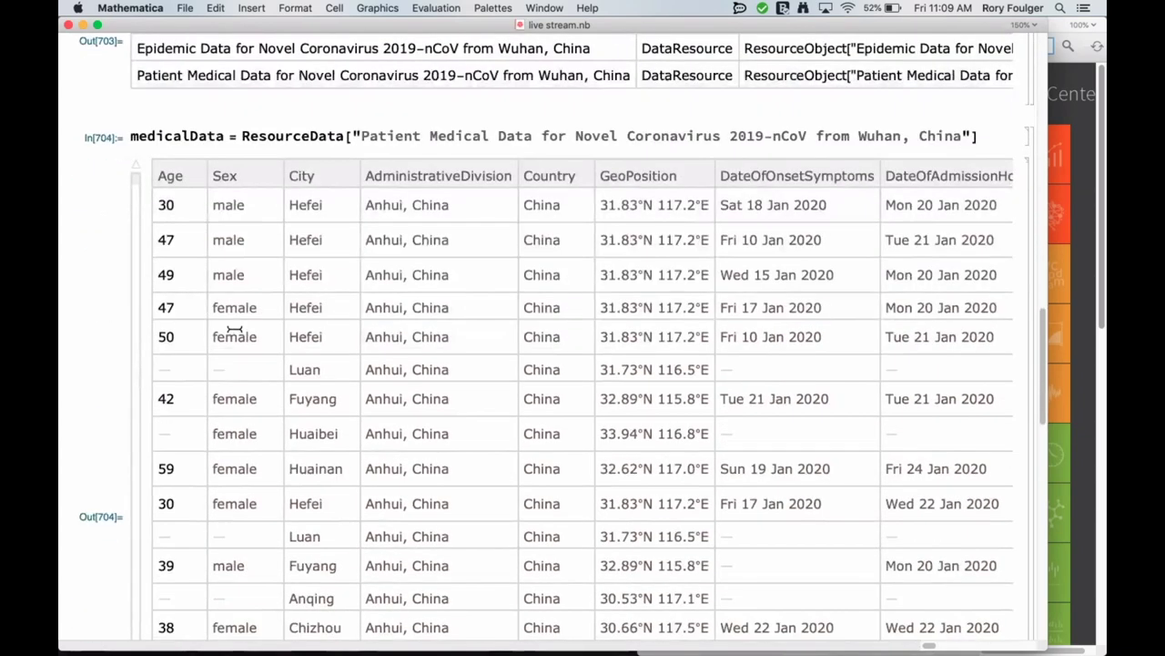
{"action": "scroll", "coordinate": [234, 329], "scroll_direction": "down", "scroll_amount": 20}
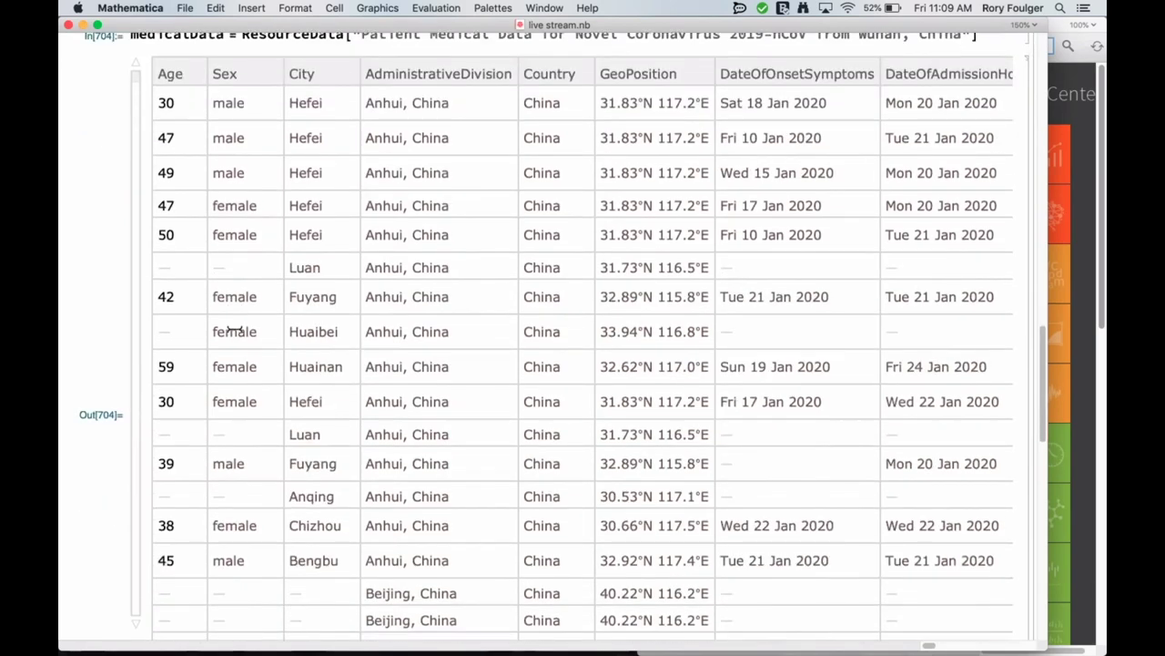
{"action": "scroll", "coordinate": [209, 466], "scroll_direction": "down", "scroll_amount": 1}
{"action": "scroll", "coordinate": [198, 478], "scroll_direction": "up", "scroll_amount": 15}
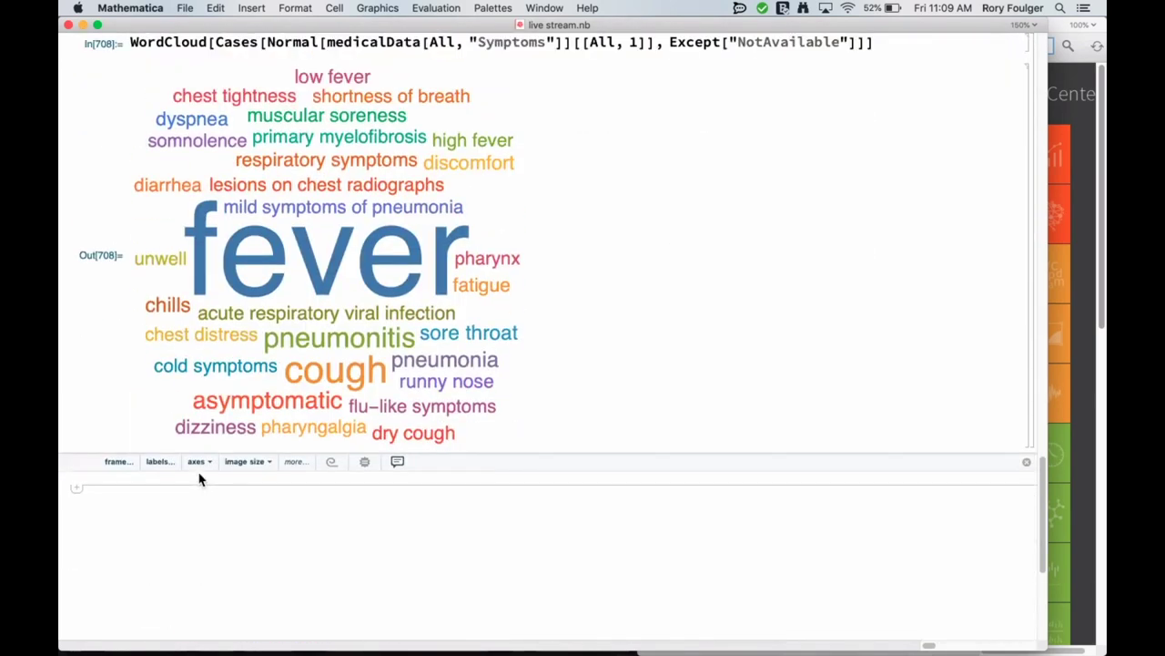
Copy Normal[medicalData[All, "Symptoms"]] out of the word cloud expression into a new cell below the cloud
{"action": "scroll", "coordinate": [200, 480], "scroll_direction": "down", "scroll_amount": 16}
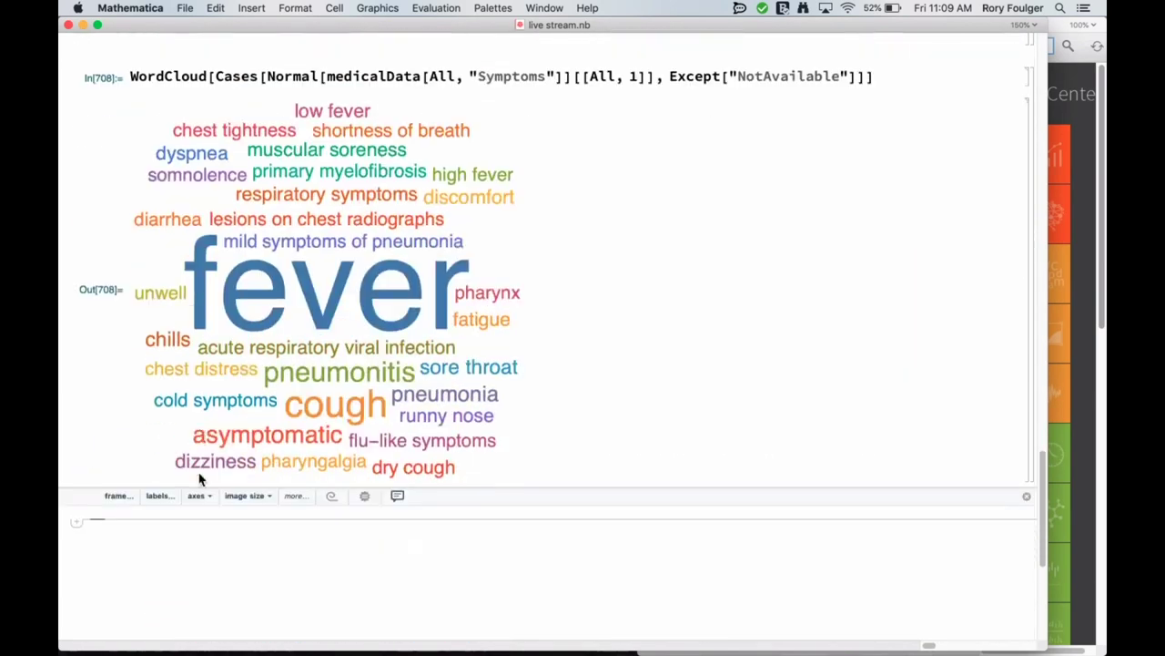
{"action": "scroll", "coordinate": [202, 470], "scroll_direction": "up", "scroll_amount": 8}
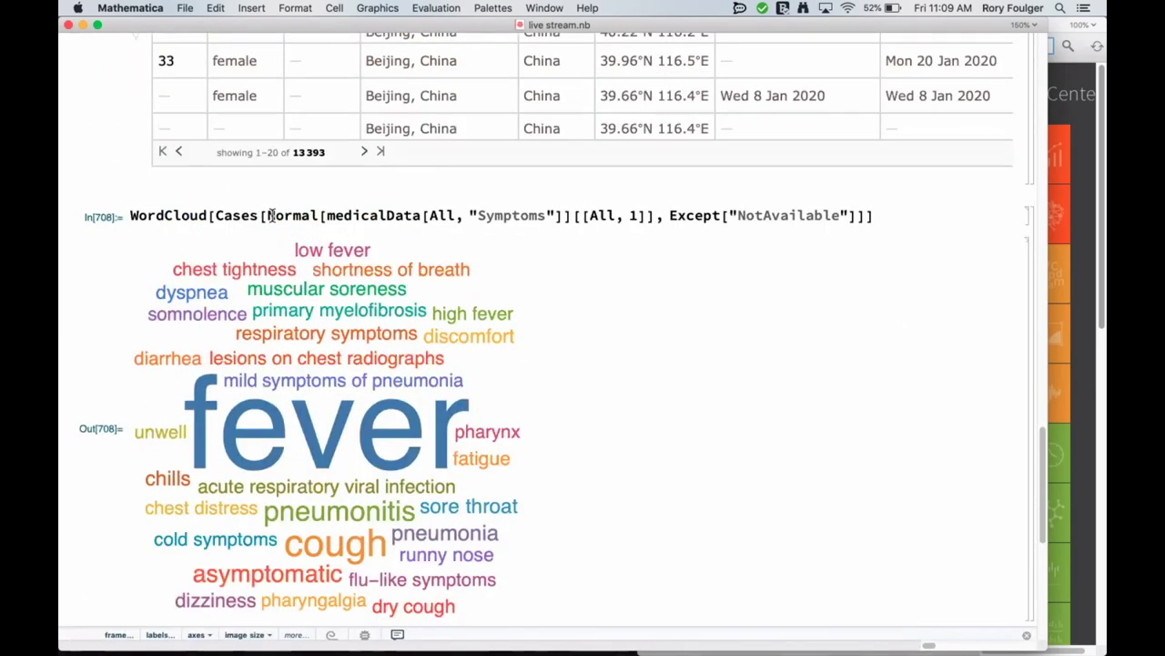
{"action": "double_click", "coordinate": [294, 216]}
{"action": "left_click", "coordinate": [295, 216]}
{"action": "key", "text": "super+c"}
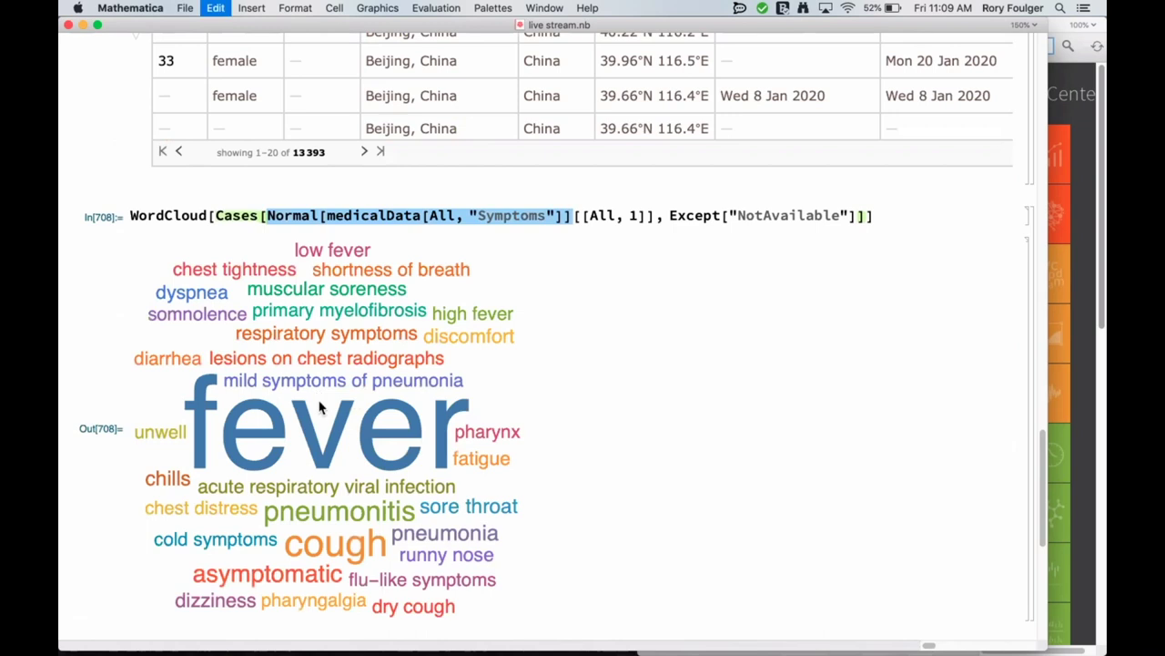
{"action": "scroll", "coordinate": [240, 315], "scroll_direction": "down", "scroll_amount": 10}
{"action": "left_click", "coordinate": [346, 305]}
{"action": "key", "text": "super+v"}
Change the copied expression's column name from "Symptoms" to "Age" and evaluate it
{"action": "double_click", "coordinate": [383, 282]}
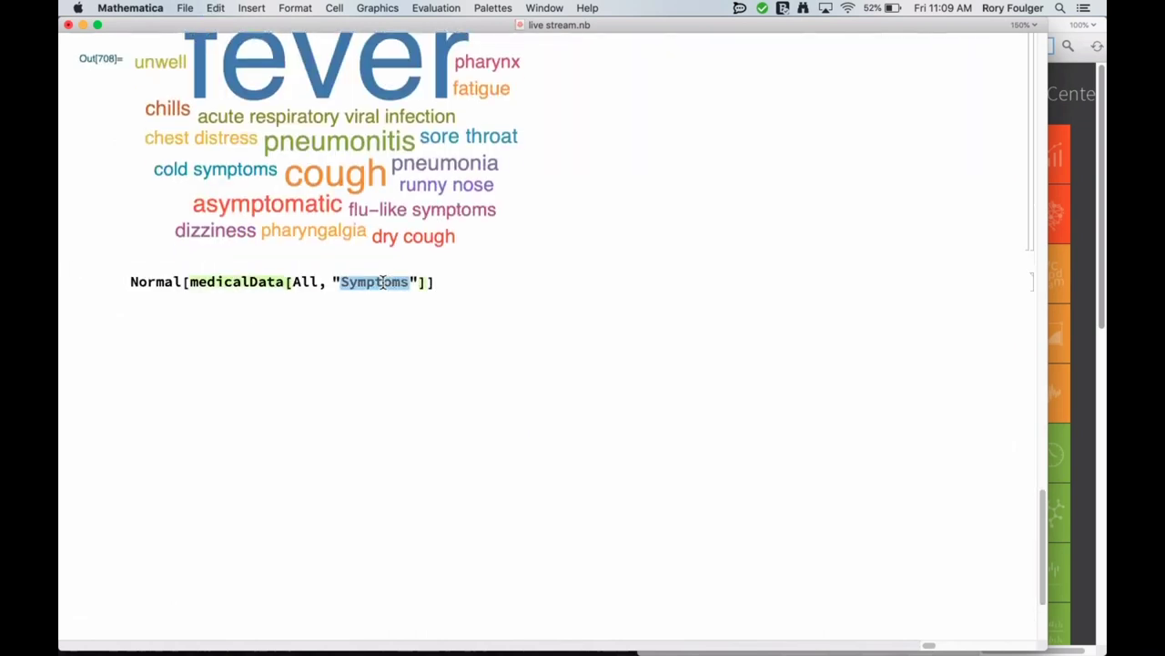
{"action": "type", "text": "Age"}
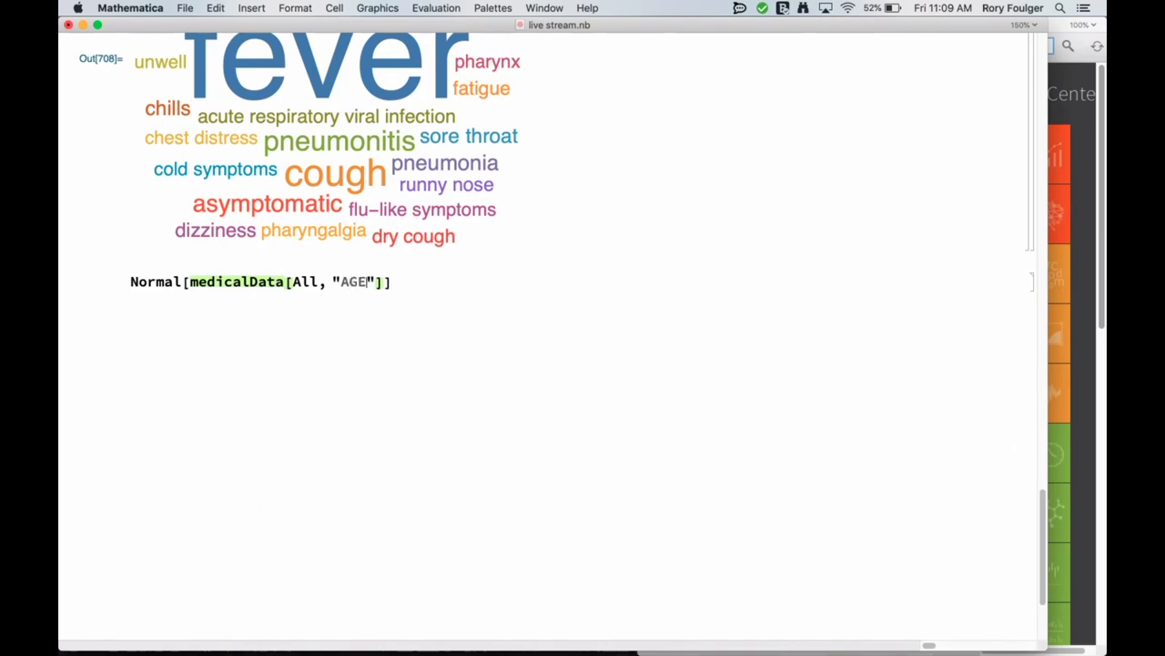
{"action": "key", "text": "BackSpace"}
{"action": "type", "text": "es"}
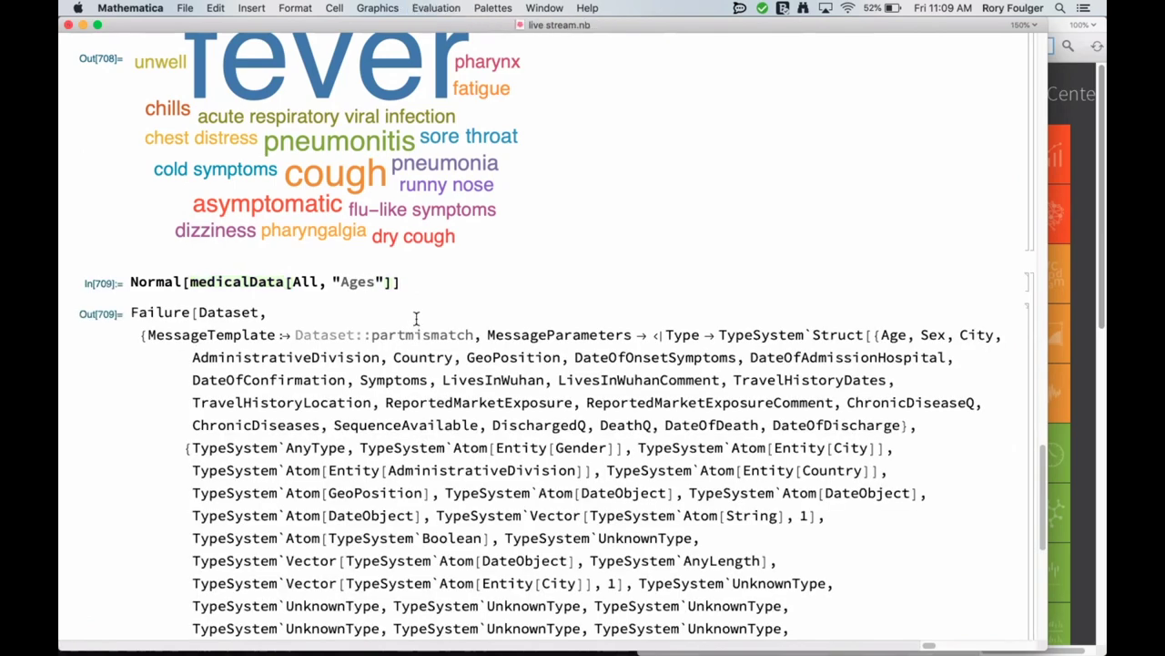
{"action": "left_click", "coordinate": [373, 281]}
{"action": "key", "text": "BackSpace"}
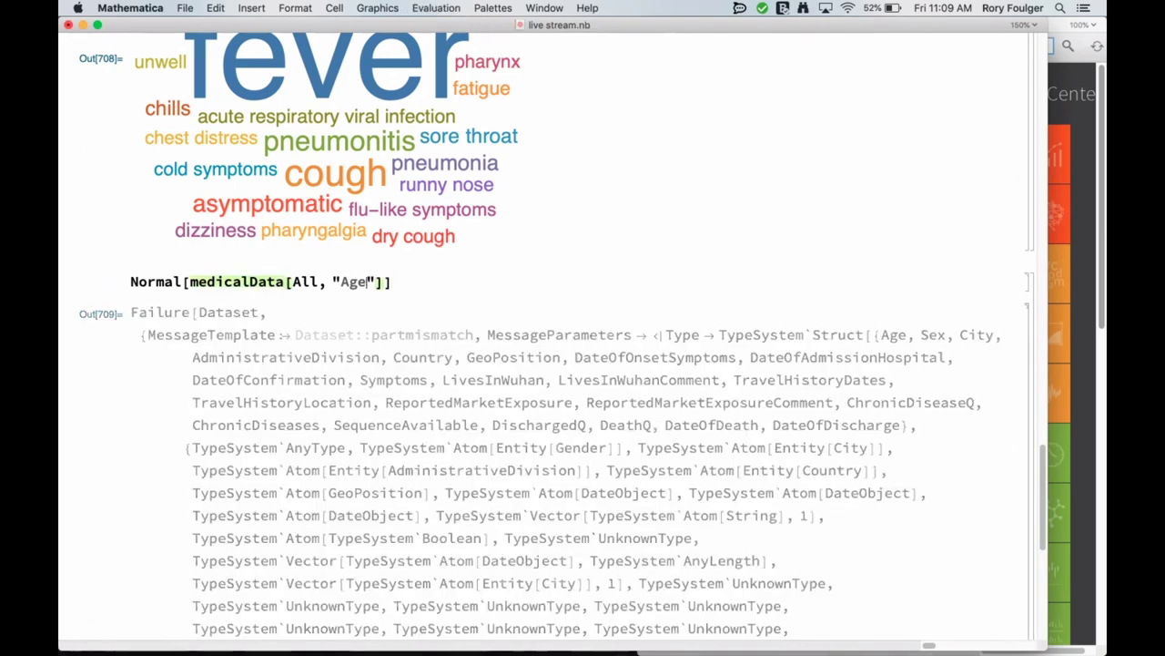
{"action": "key", "text": "shift+Return"}
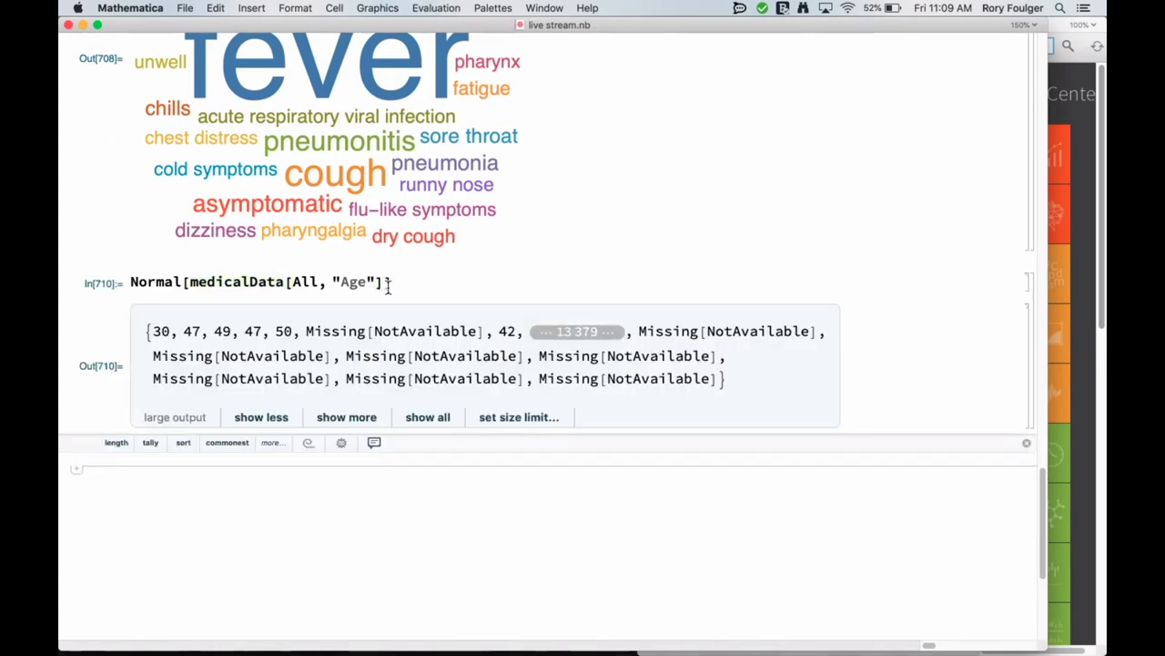
Wrap the age expression in DeleteMissing to remove the missing entries, and evaluate it
{"action": "left_click", "coordinate": [131, 281]}
{"action": "type", "text": "Del"}
{"action": "key", "text": "Return"}
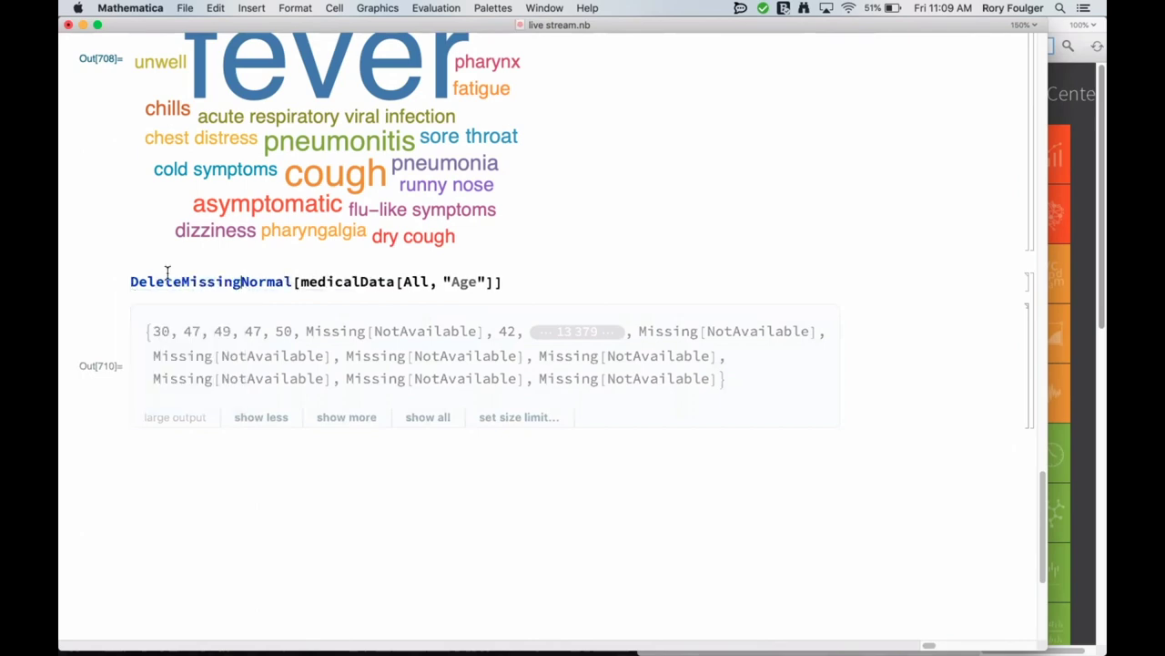
{"action": "type", "text": "["}
{"action": "left_click", "coordinate": [523, 275]}
{"action": "type", "text": "]"}
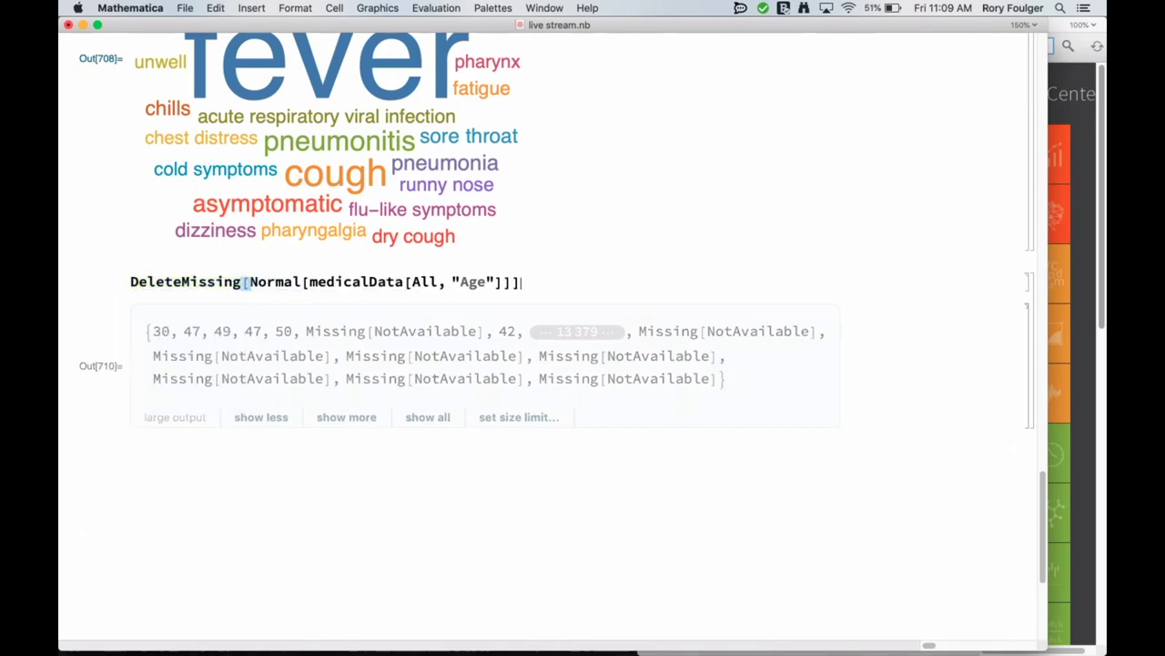
{"action": "key", "text": "shift+Return"}
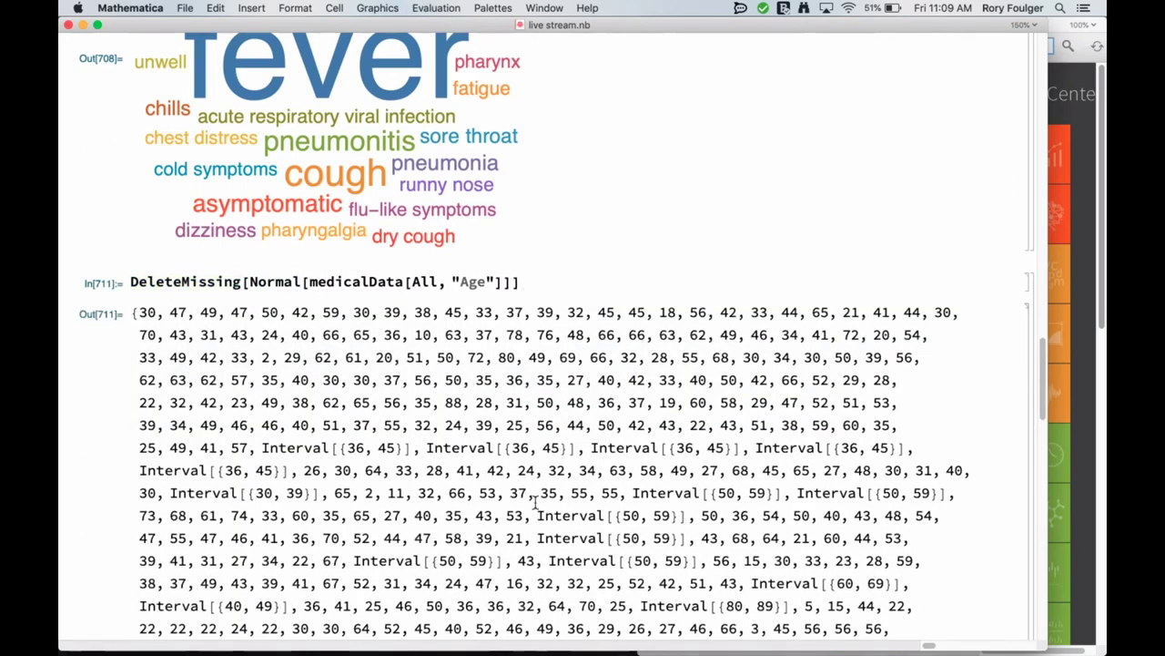
Wrap the DeleteMissing expression in Cases with the pattern _Integer to keep only single-number ages, and evaluate it
{"action": "left_click", "coordinate": [130, 282]}
{"action": "type", "text": "Cases"}
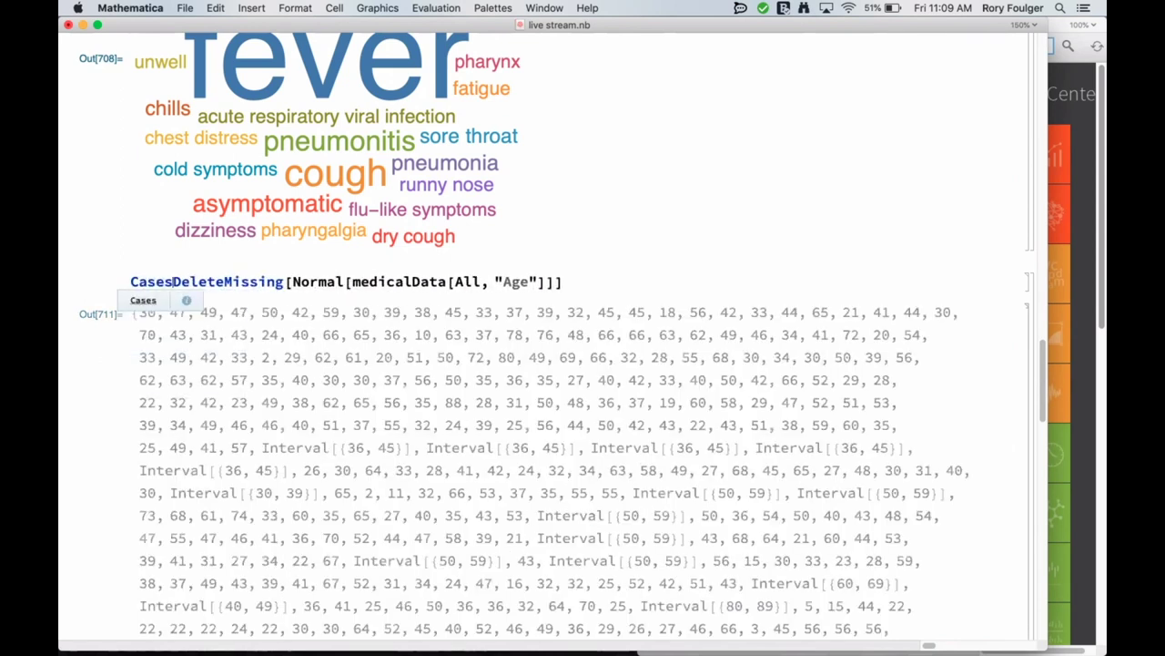
{"action": "type", "text": "["}
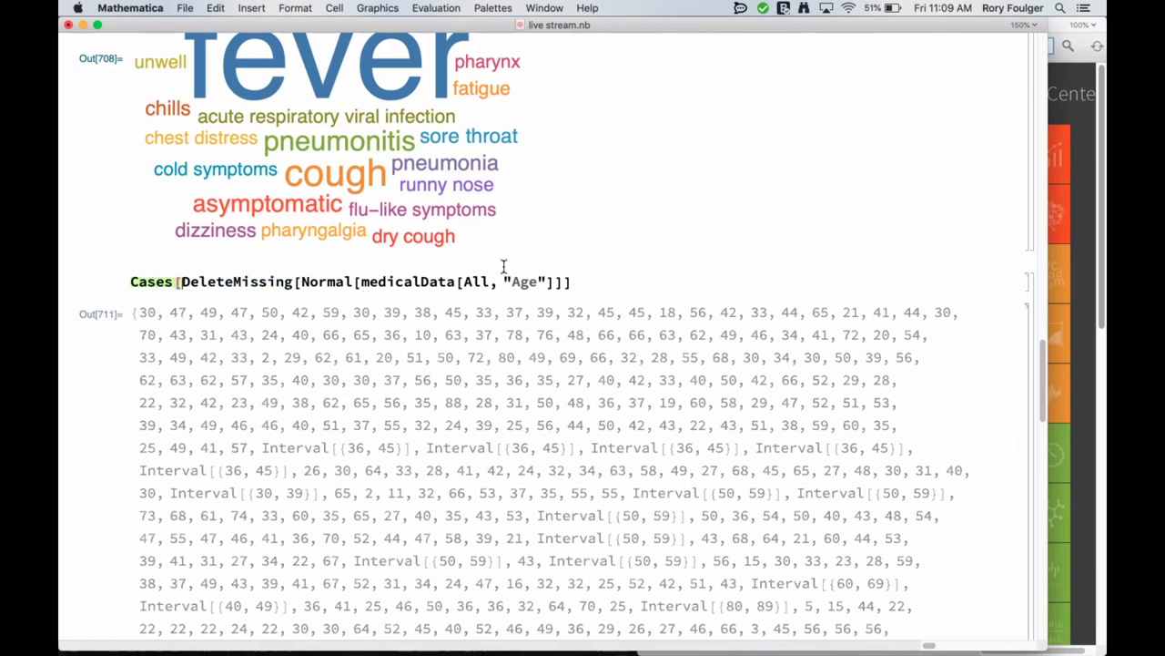
{"action": "left_click", "coordinate": [573, 282]}
{"action": "type", "text": "], _Integers]"}
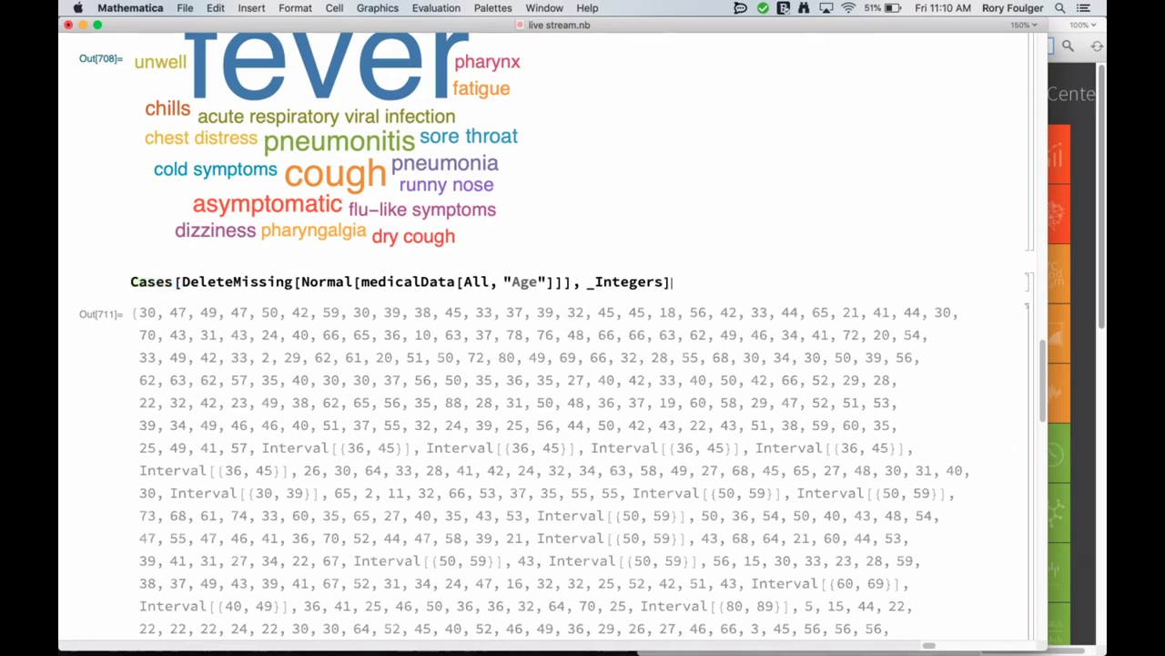
{"action": "key", "text": "shift+Return"}
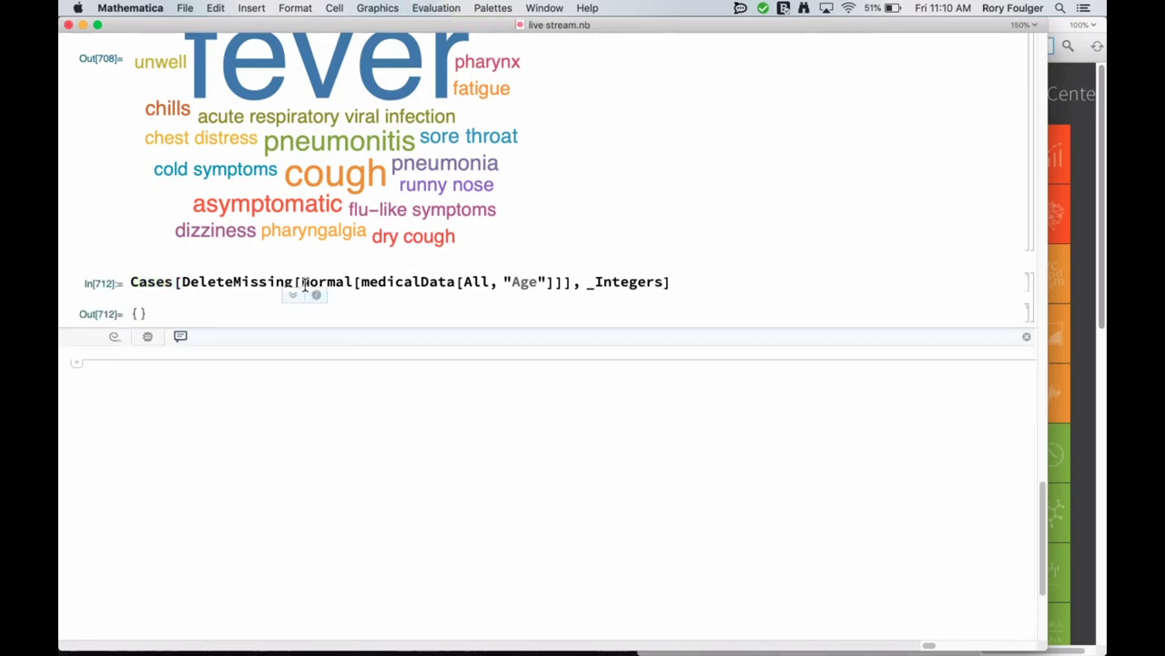
{"action": "left_click", "coordinate": [654, 281]}
{"action": "key", "text": "Delete"}
{"action": "key", "text": "shift+Return"}
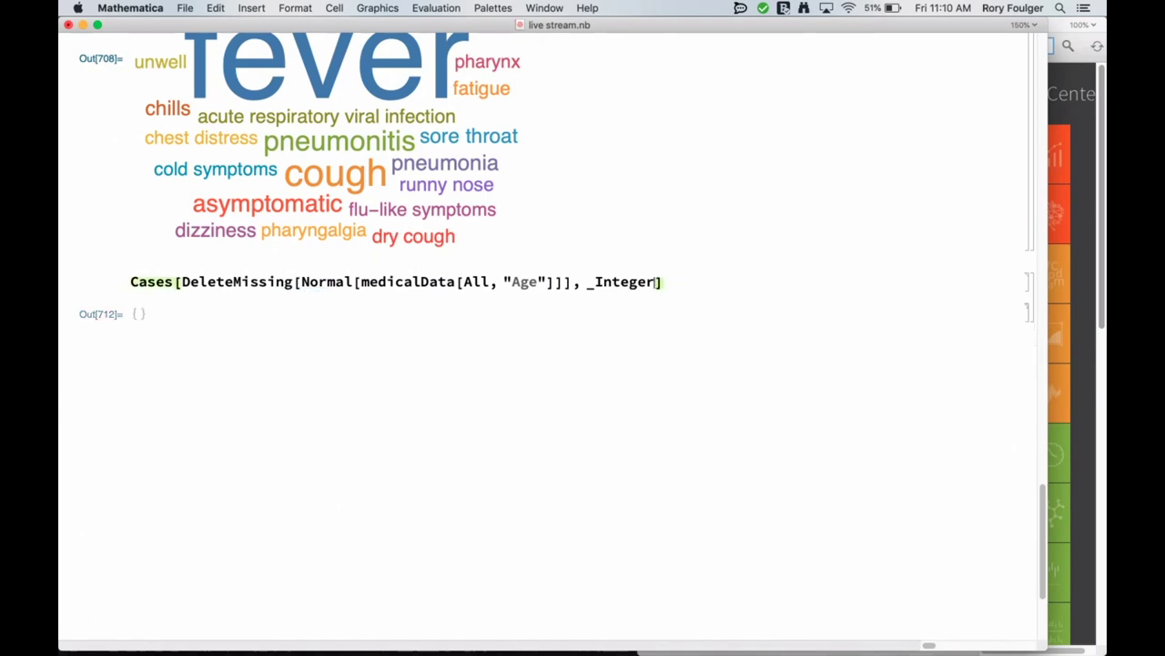
Wrap the whole Cases expression in Histogram and evaluate it to plot the patient ages
{"action": "left_click", "coordinate": [132, 281]}
{"action": "type", "text": "Histo"}
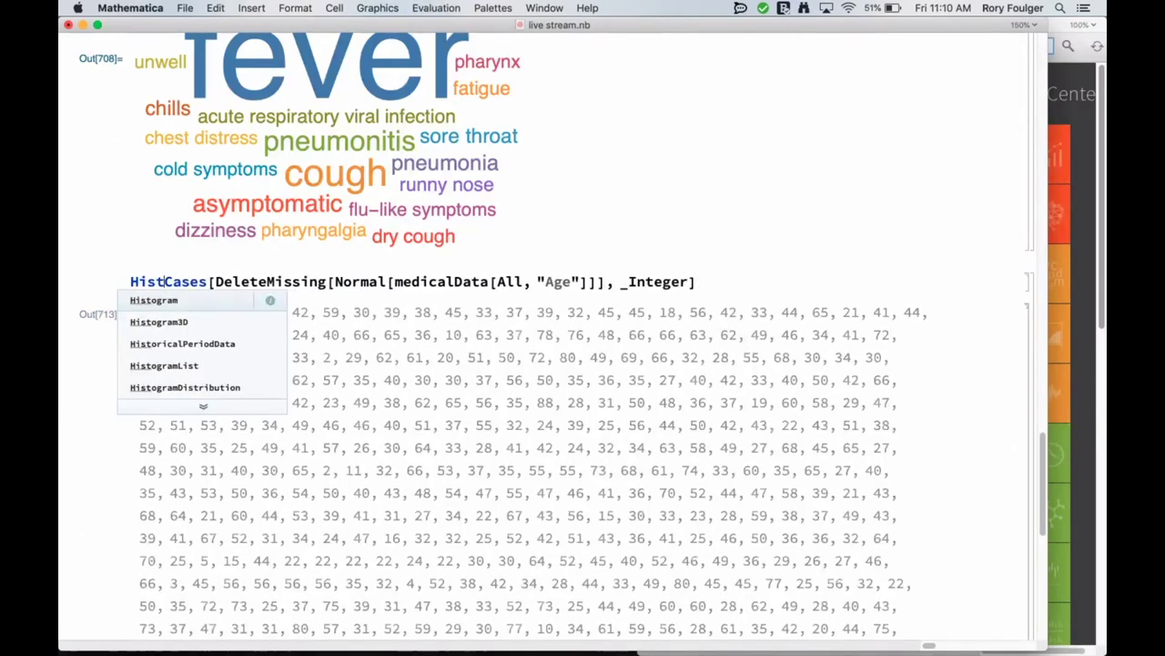
{"action": "key", "text": "Return"}
{"action": "type", "text": "["}
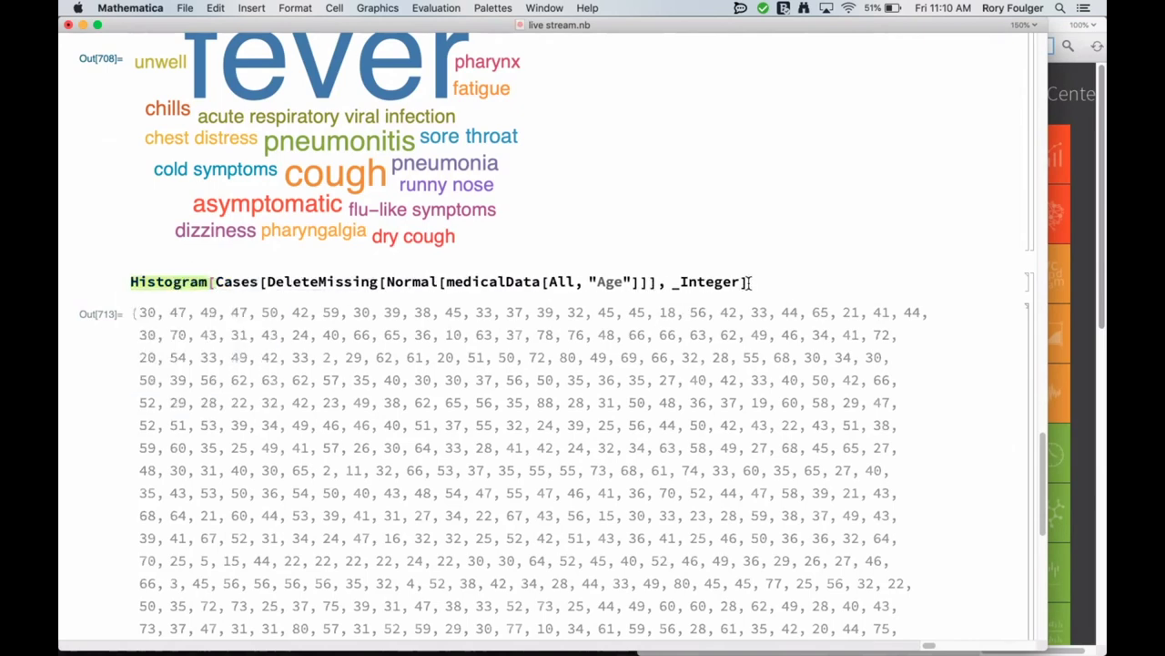
{"action": "type", "text": "]"}
{"action": "key", "text": "shift+Return"}
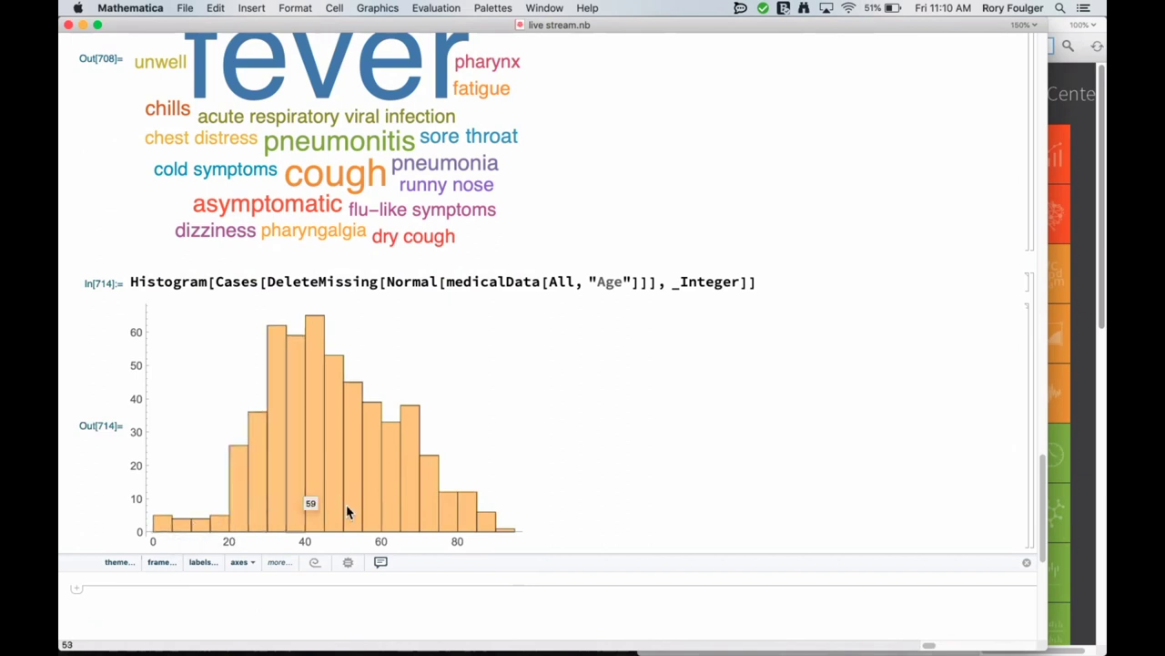
Assign ResourceData["Epidemic Data for Novel Coronavirus 2019-nCoV from Wuhan, China"] to epidemicData in a new cell and evaluate it
{"action": "scroll", "coordinate": [351, 519], "scroll_direction": "down", "scroll_amount": 3}
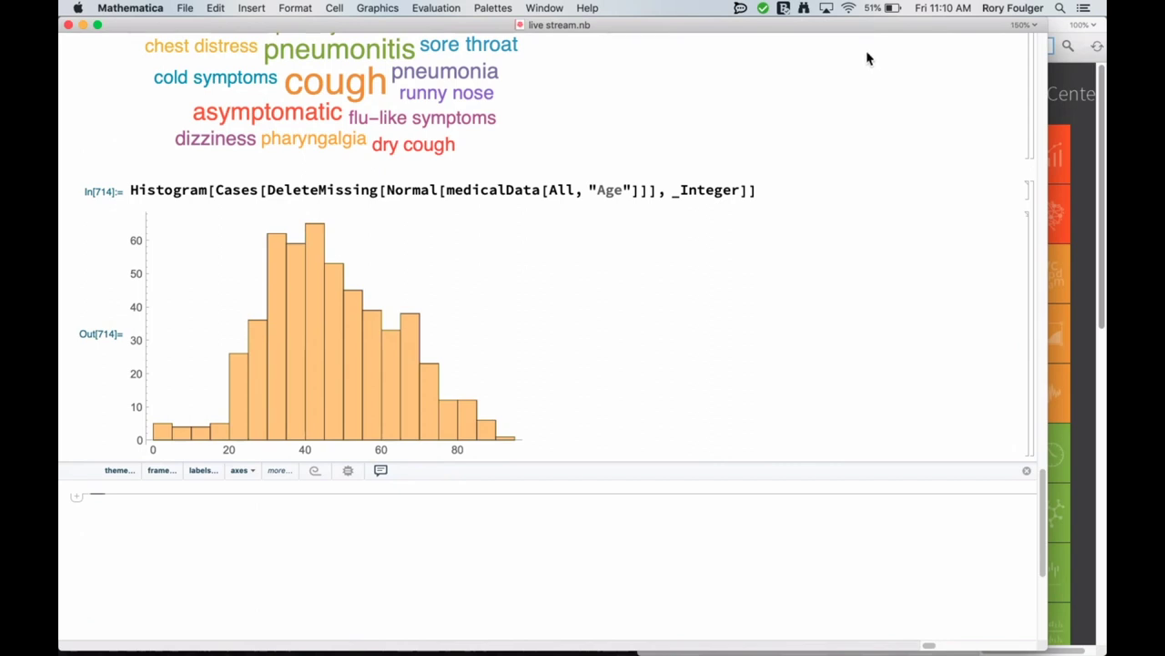
{"action": "scroll", "coordinate": [520, 457], "scroll_direction": "up", "scroll_amount": 1}
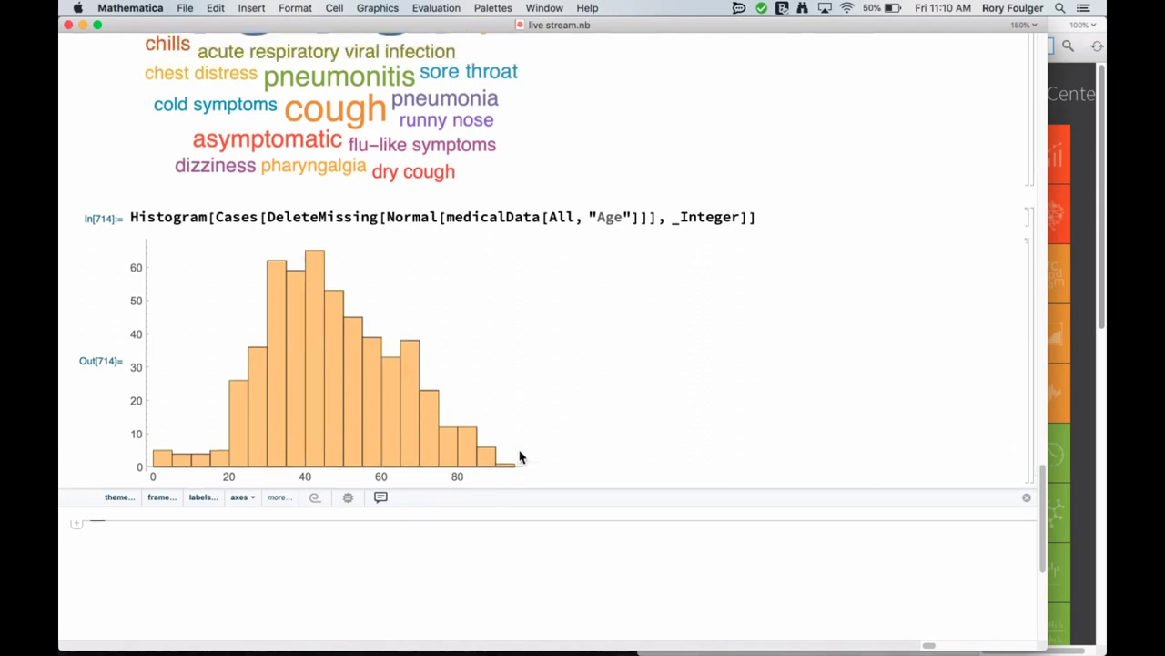
{"action": "scroll", "coordinate": [520, 456], "scroll_direction": "down", "scroll_amount": 3}
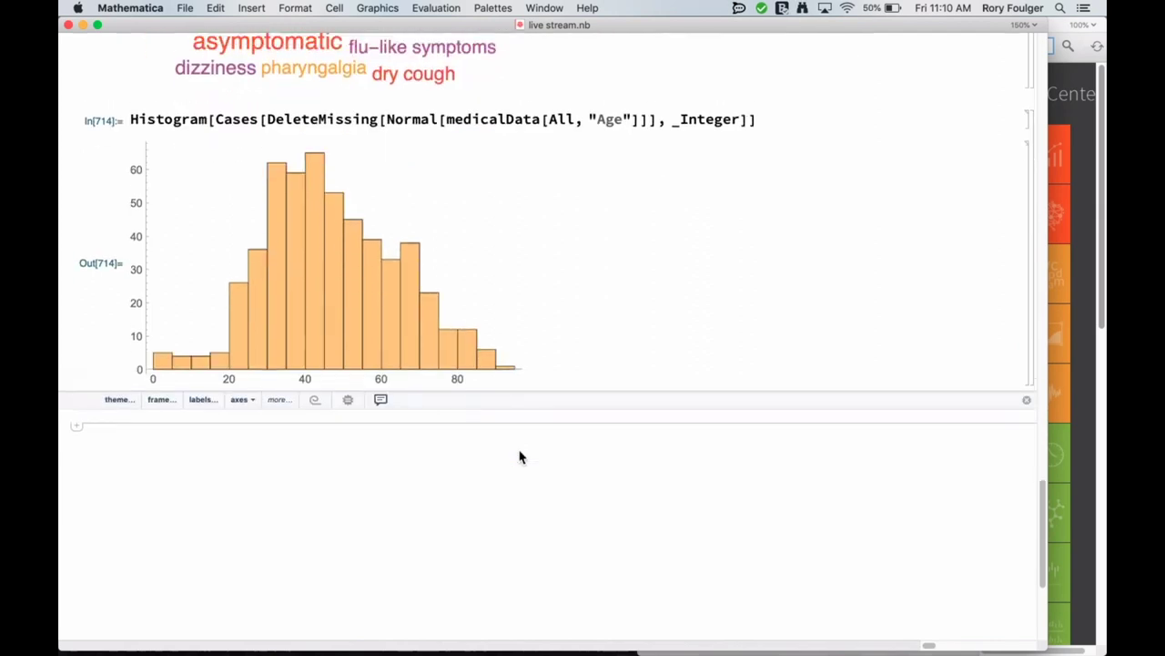
{"action": "scroll", "coordinate": [520, 456], "scroll_direction": "up", "scroll_amount": 2}
{"action": "scroll", "coordinate": [520, 456], "scroll_direction": "up", "scroll_amount": 1}
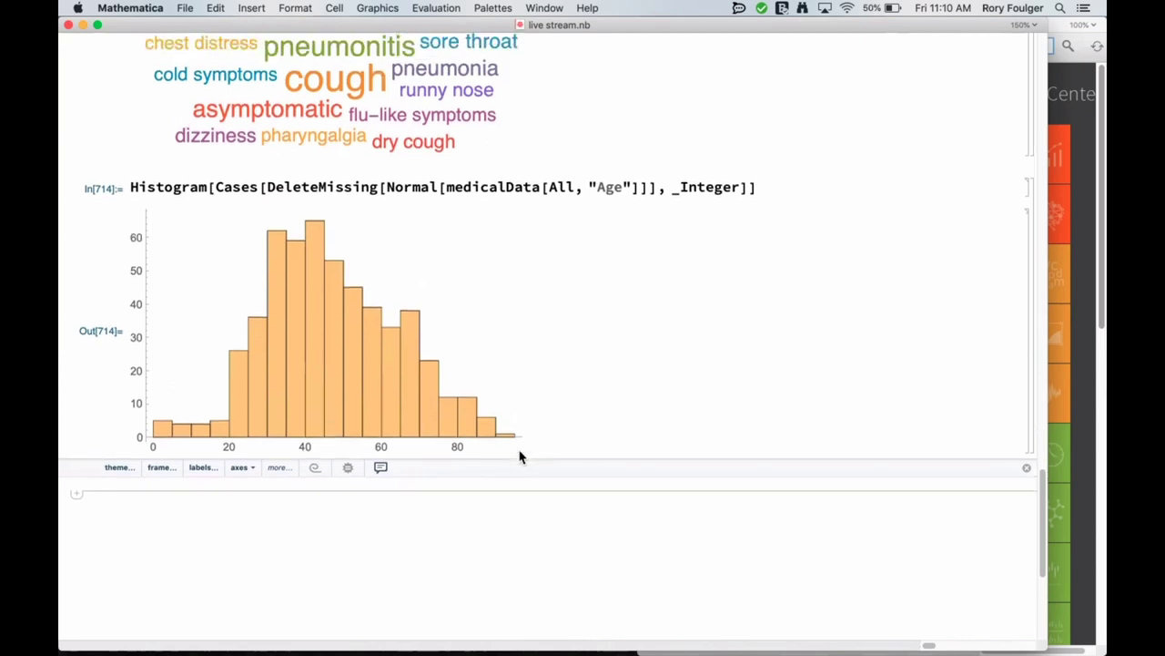
{"action": "scroll", "coordinate": [520, 457], "scroll_direction": "up", "scroll_amount": 1}
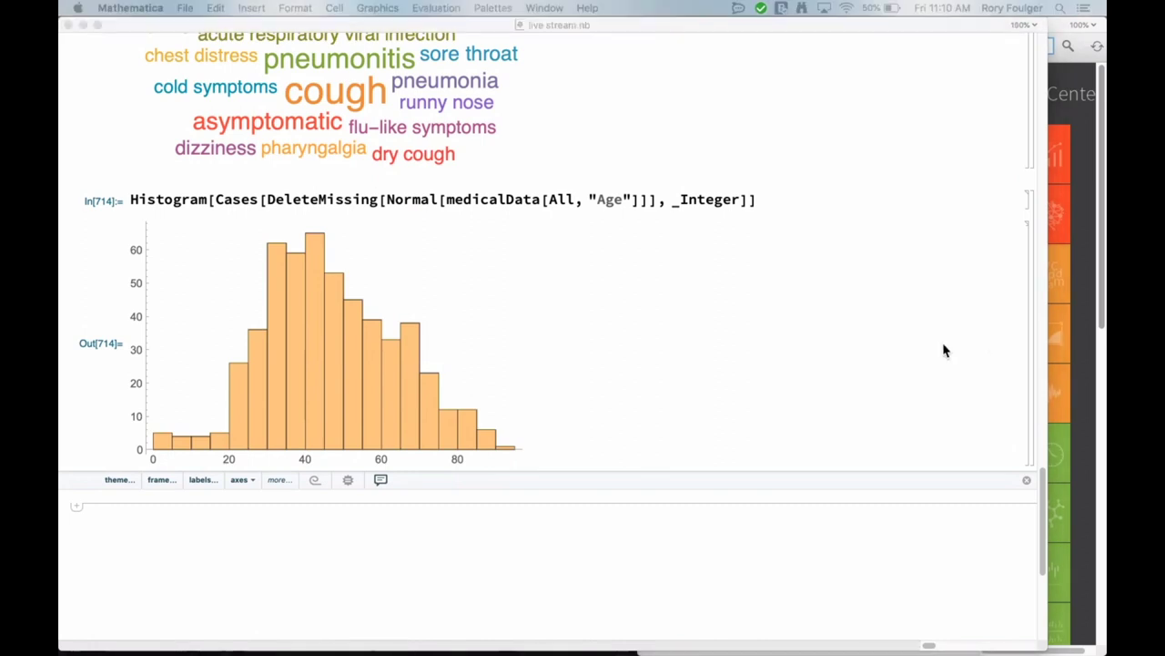
{"action": "left_click", "coordinate": [377, 518]}
{"action": "type", "text": "epidemicData = ResourceData[\"Epidemic Data for Novel Coronavirus 2019-nCoV from Wuhan, China\"]"}
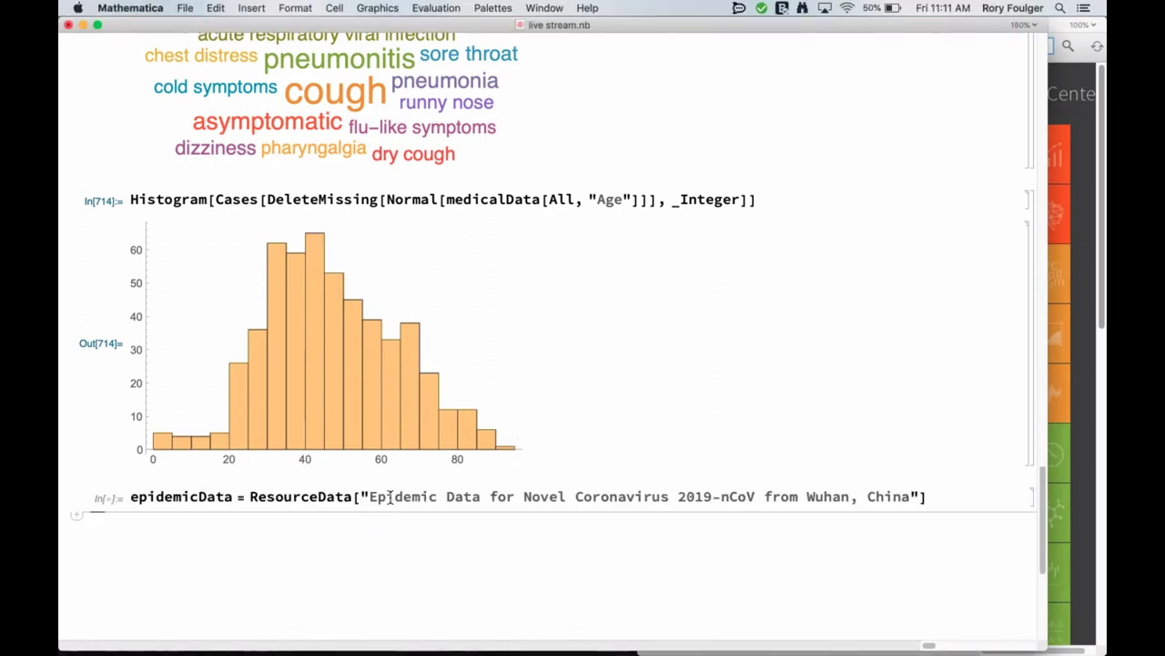
{"action": "key", "text": "shift+Return"}
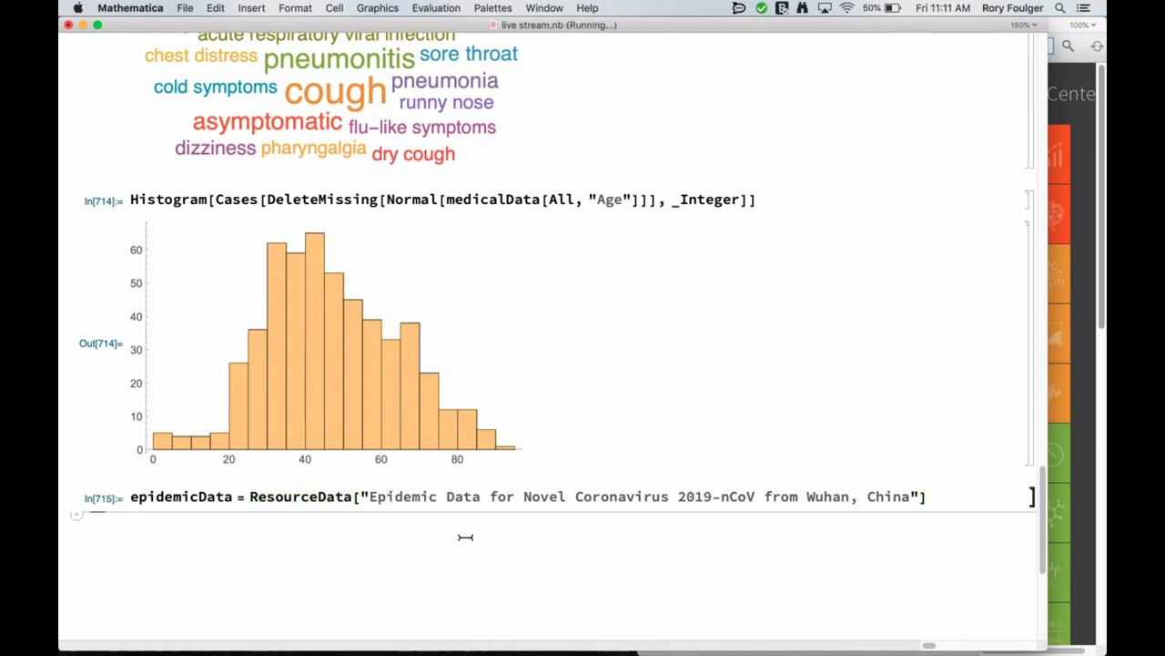
Look through the epidemic dataset, then evaluate epidemicData[All, "ConfirmedCases"] in a new cell below it
{"action": "scroll", "coordinate": [465, 537], "scroll_direction": "down", "scroll_amount": 4}
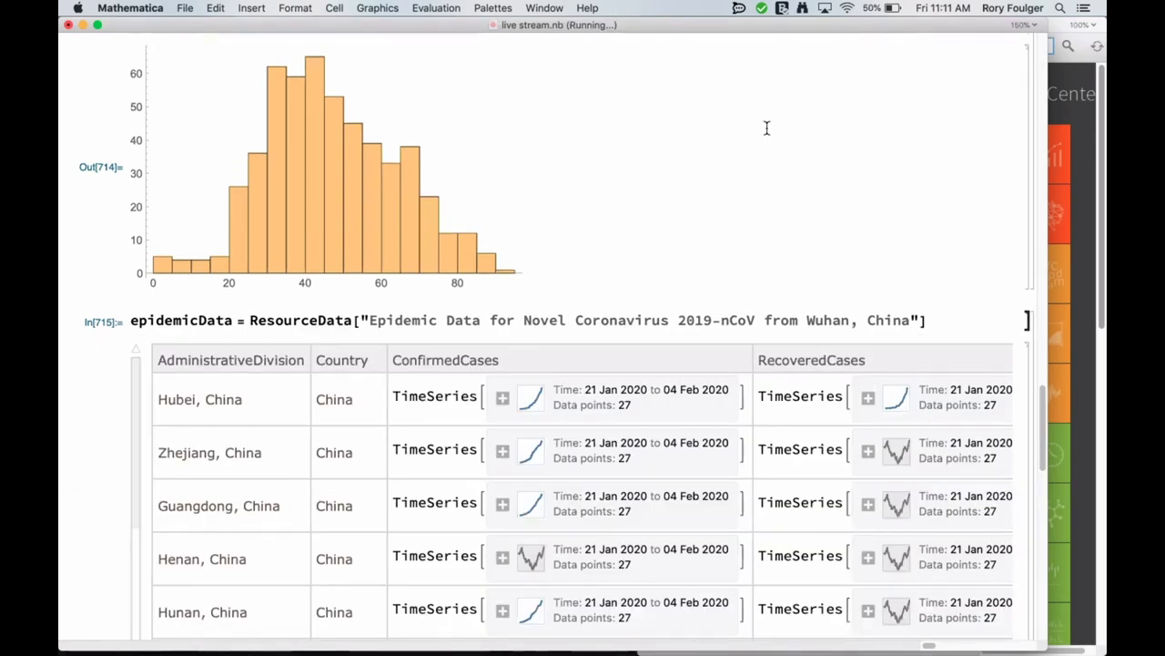
{"action": "scroll", "coordinate": [616, 453], "scroll_direction": "down", "scroll_amount": 5}
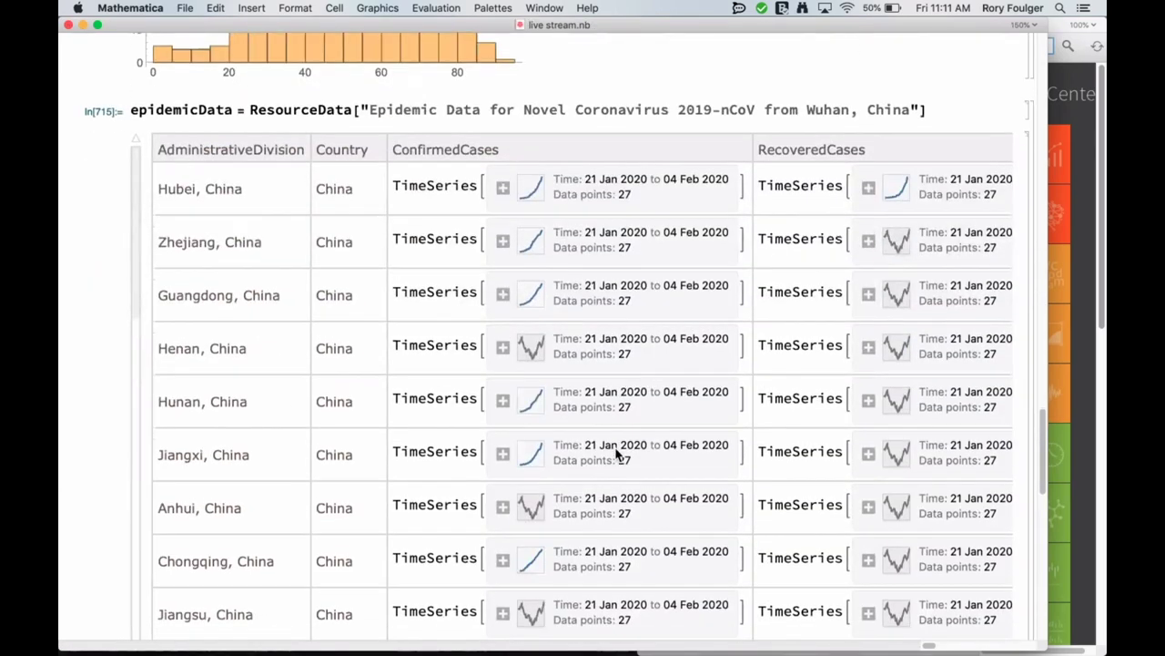
{"action": "scroll", "coordinate": [617, 453], "scroll_direction": "right", "scroll_amount": 3}
{"action": "scroll", "coordinate": [617, 452], "scroll_direction": "left", "scroll_amount": 2}
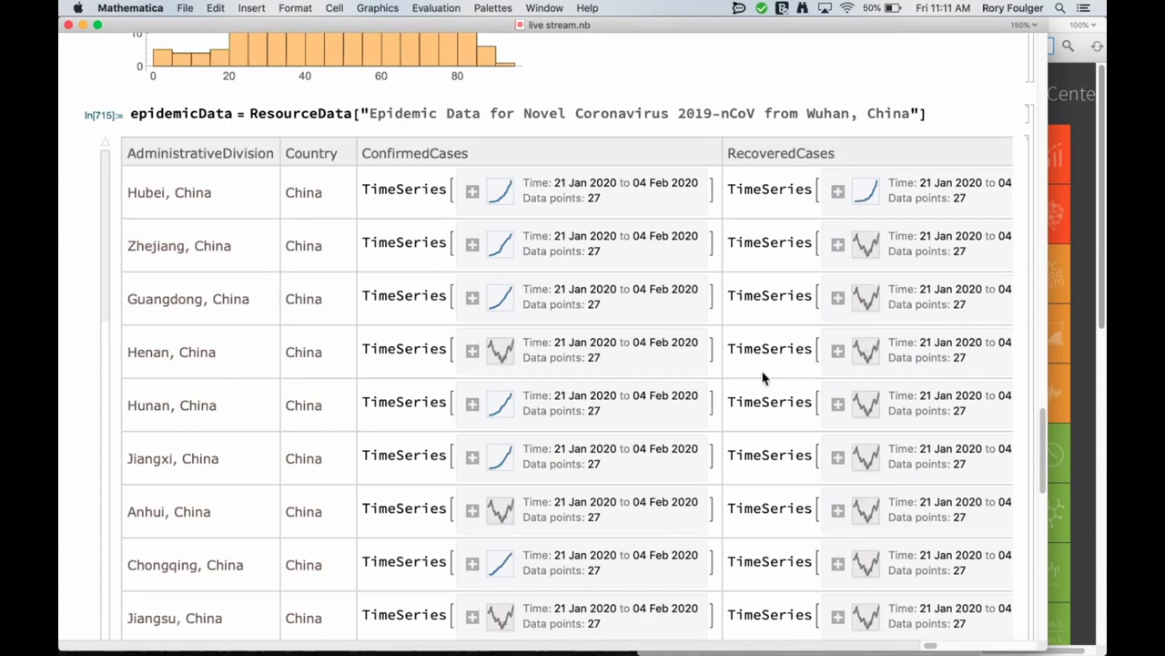
{"action": "scroll", "coordinate": [486, 398], "scroll_direction": "down", "scroll_amount": 15}
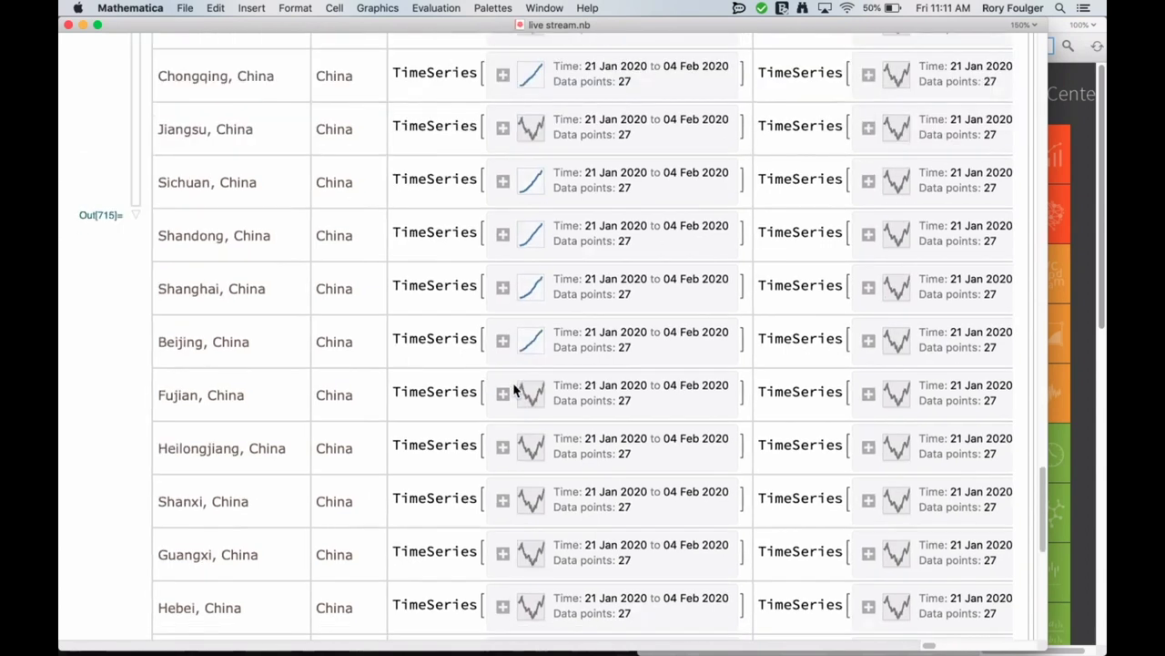
{"action": "scroll", "coordinate": [514, 390], "scroll_direction": "down", "scroll_amount": 5}
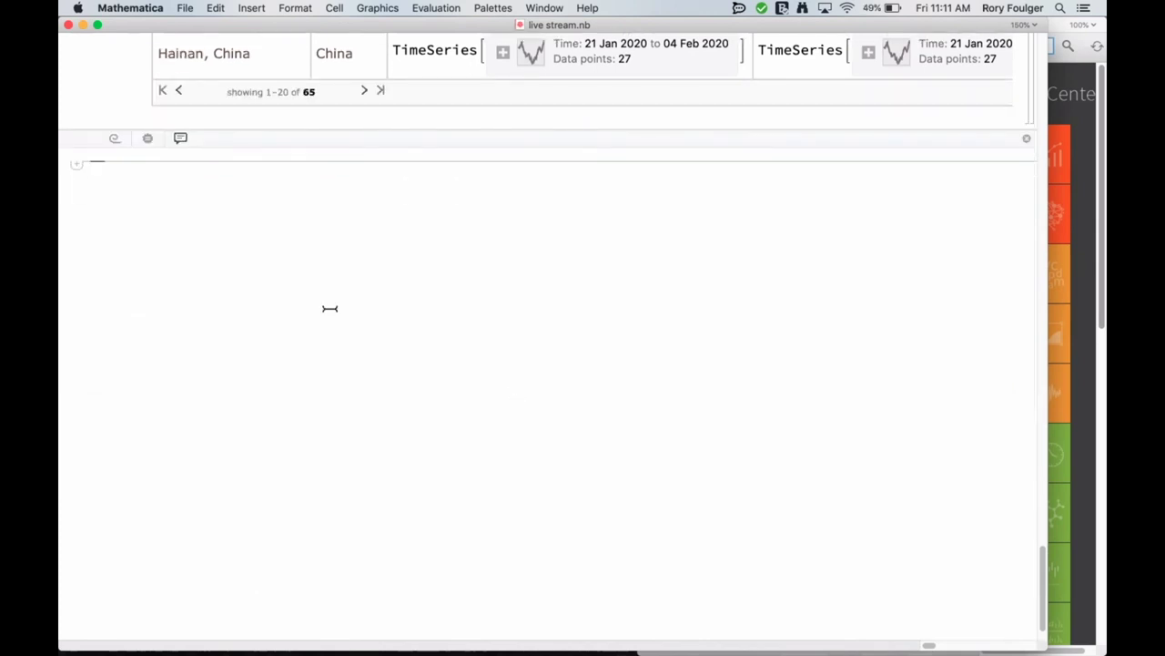
{"action": "type", "text": "epidemicData"}
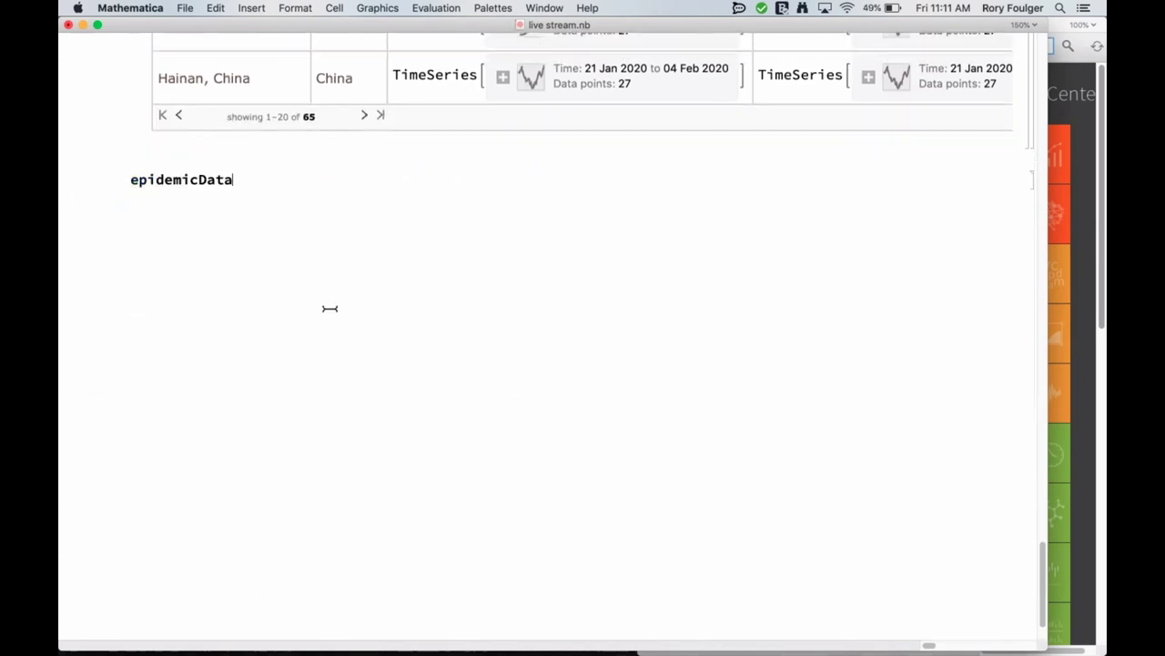
{"action": "type", "text": "[A"}
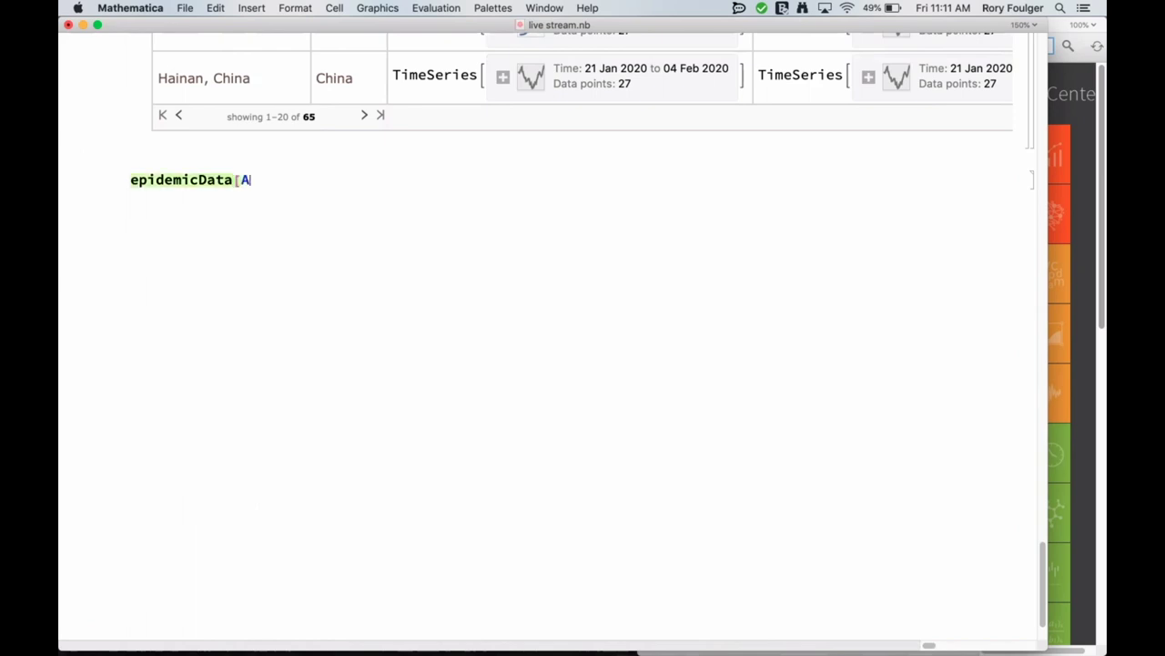
{"action": "type", "text": "ll, \"ConfirmedCa"}
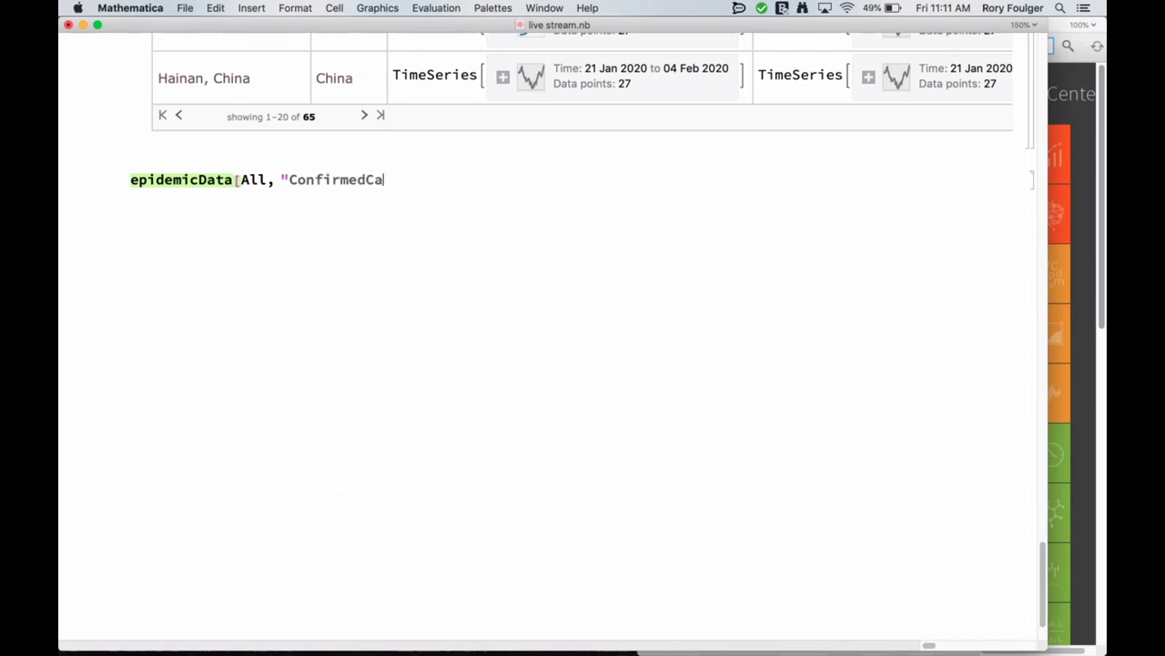
{"action": "type", "text": "ses\"]"}
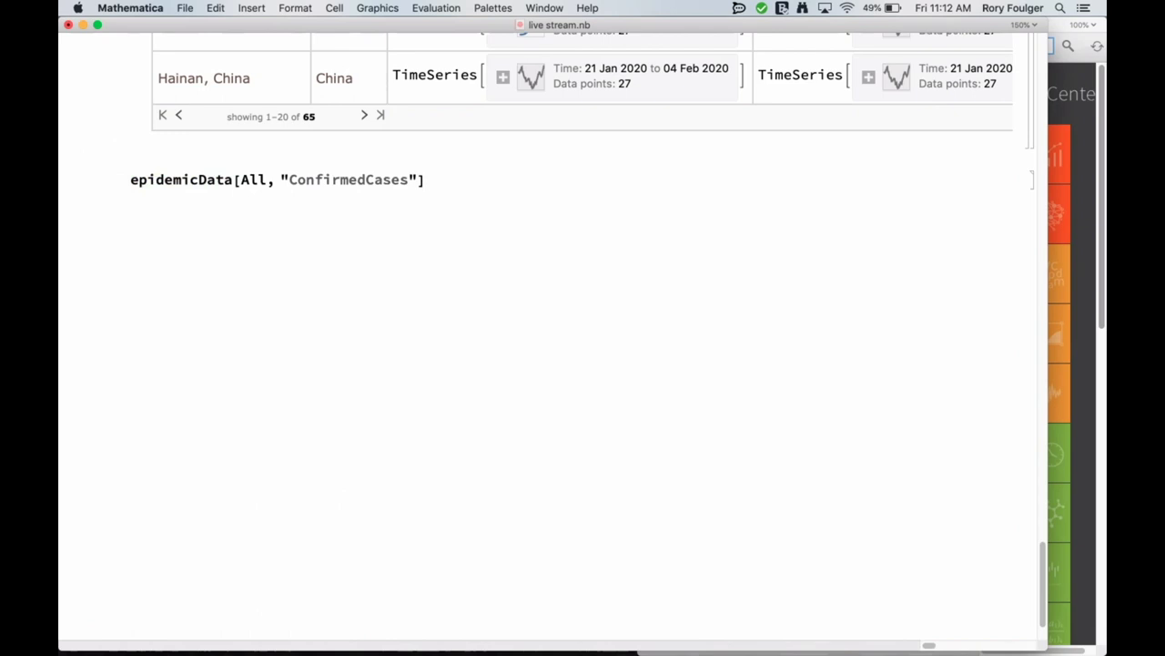
{"action": "key", "text": "shift+Return"}
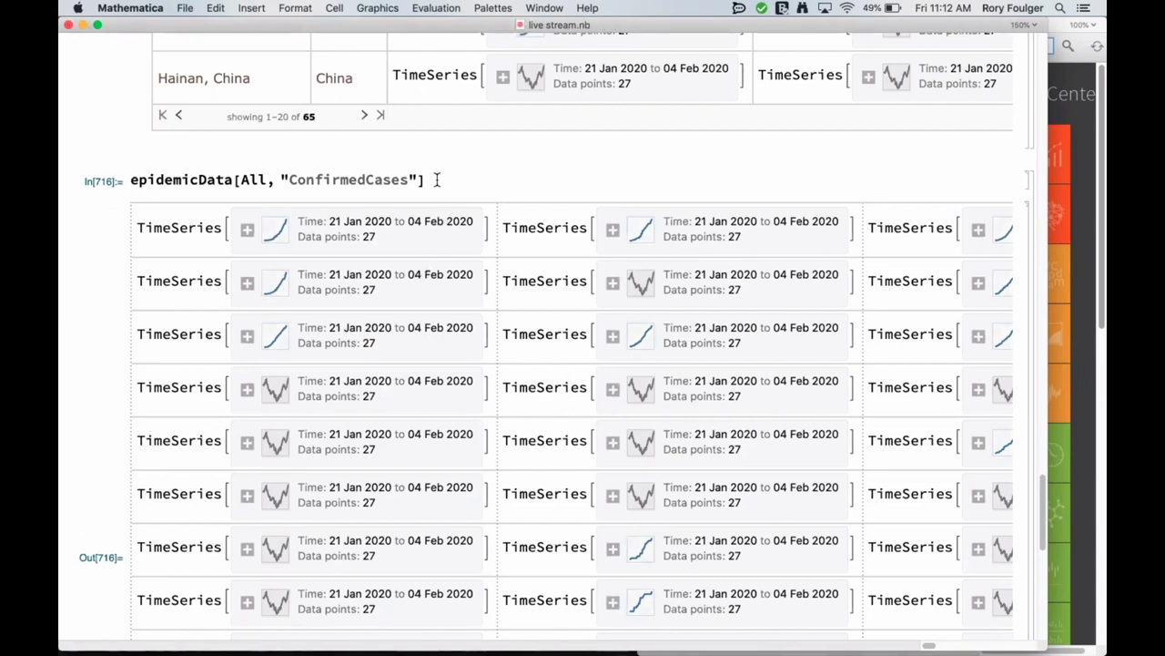
Begin wrapping the ConfirmedCases expression in DateListPlot by inserting the function name and its opening bracket in front
{"action": "left_click", "coordinate": [129, 180]}
{"action": "type", "text": "Date"}
{"action": "key", "text": "Return"}
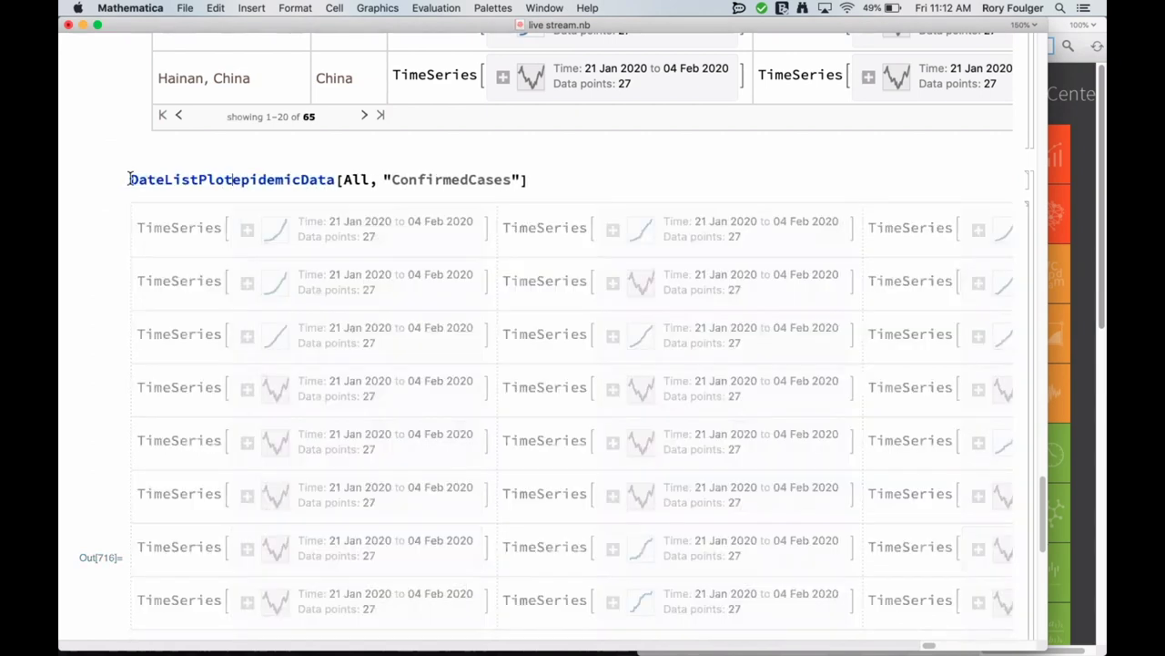
{"action": "type", "text": "["}
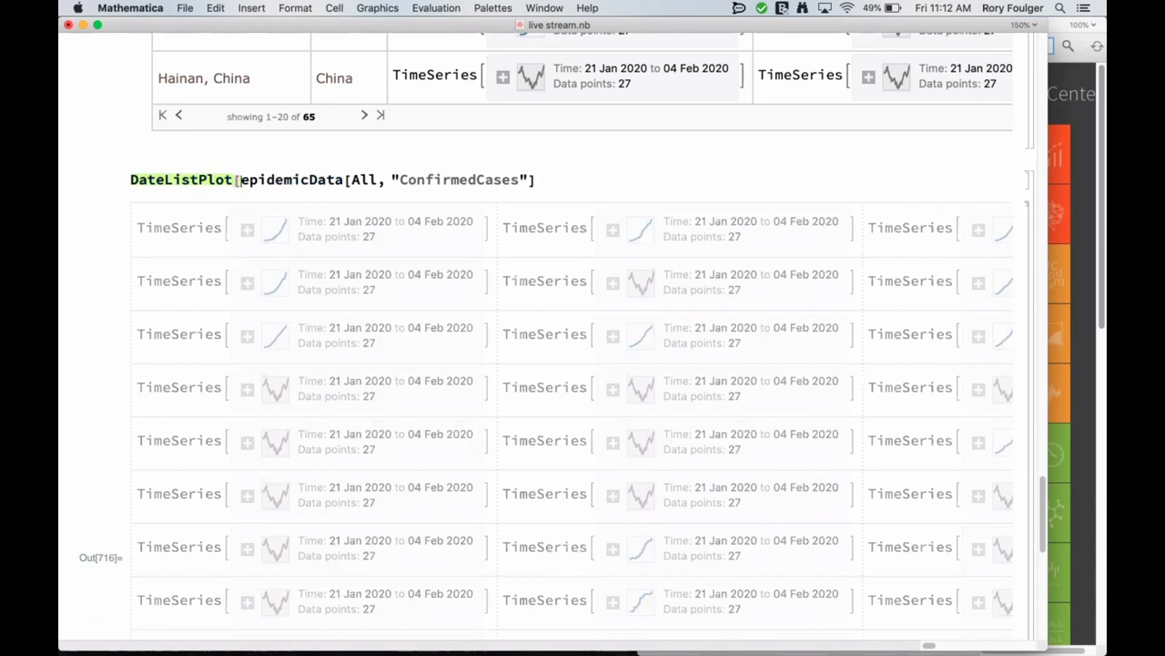
Add a PlotLegends option with a rule arrow after the ConfirmedCases data inside DateListPlot
{"action": "left_click", "coordinate": [544, 179]}
{"action": "type", "text": ", Plo"}
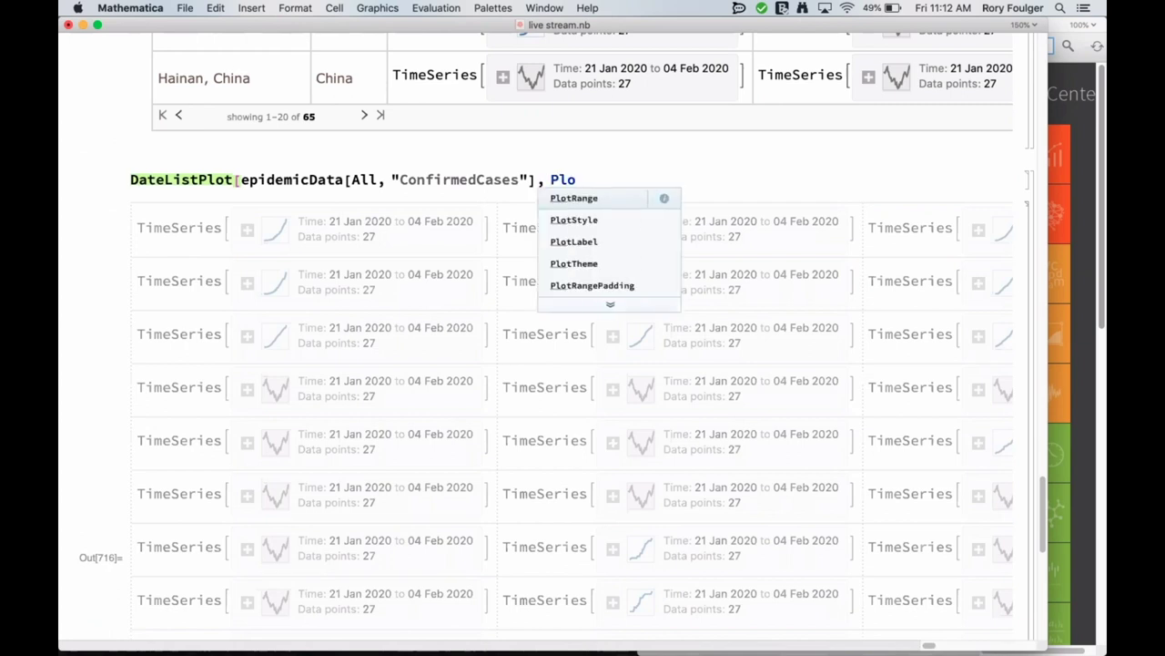
{"action": "type", "text": "tLeg"}
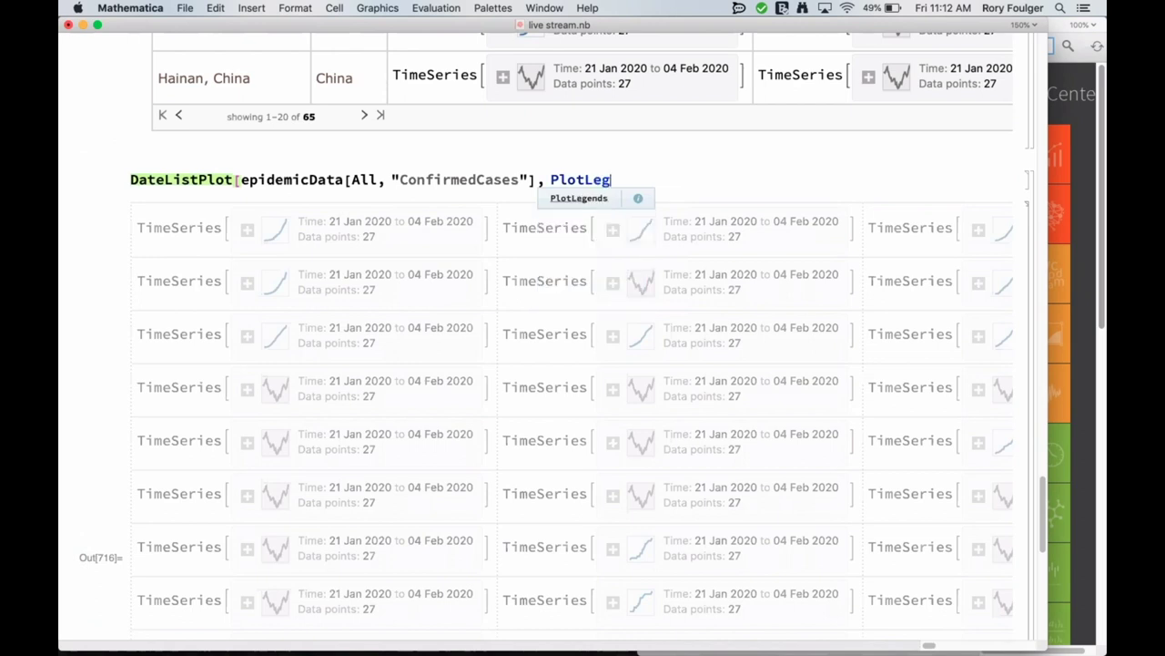
{"action": "key", "text": "Return"}
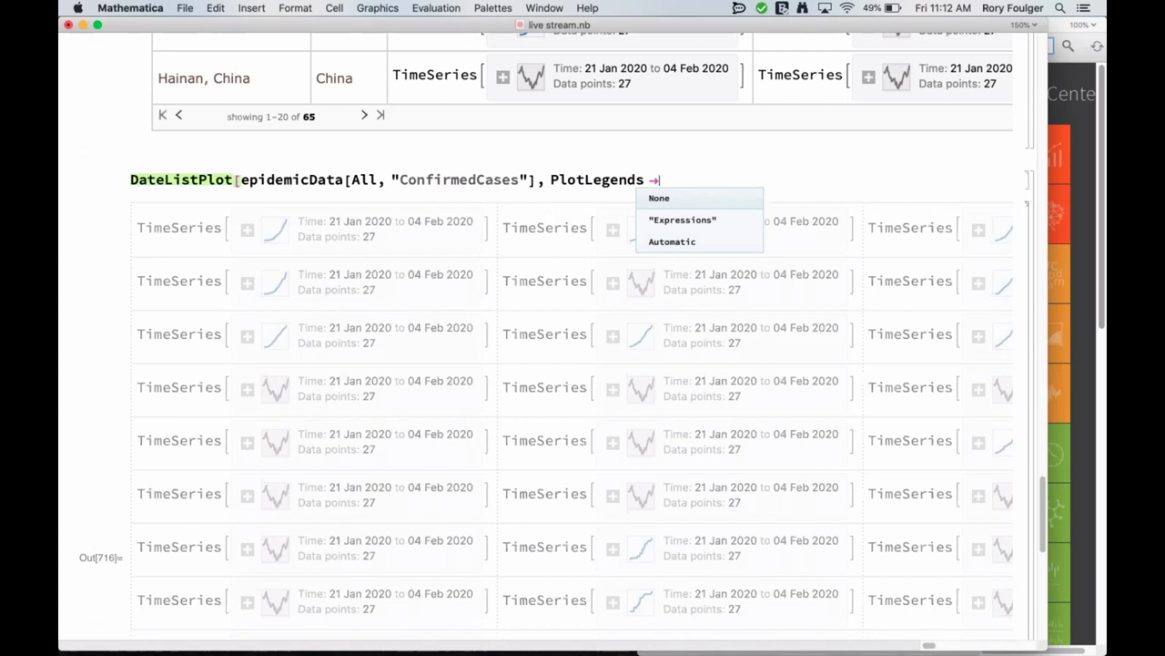
{"action": "type", "text": "p"}
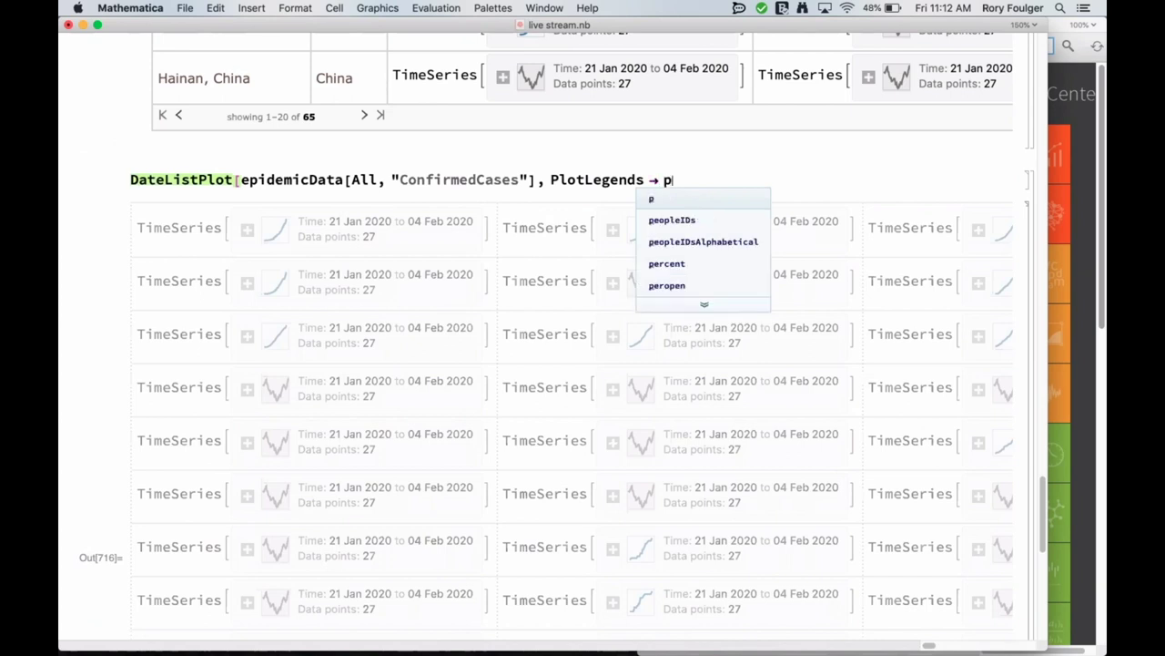
{"action": "key", "text": "BackSpace"}
{"action": "key", "text": "BackSpace"}
{"action": "key", "text": "BackSpace"}
{"action": "type", "text": "->"}
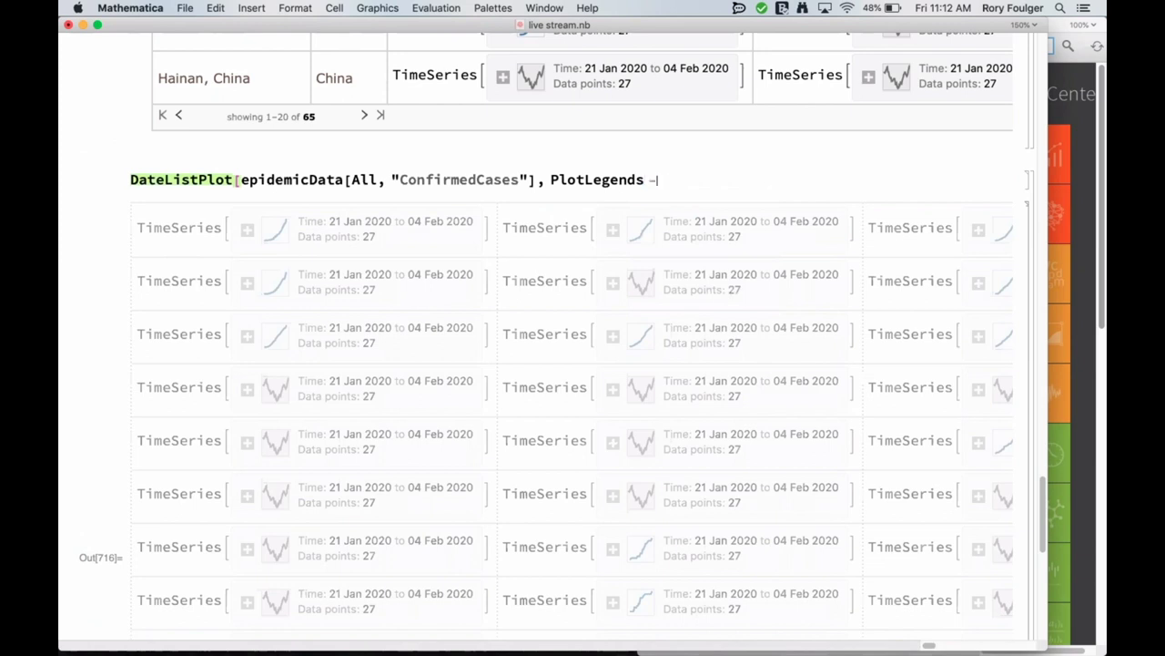
Start the PlotLegends value as Placed[ with a nested Normal[ for the legend labels
{"action": "type", "text": "L"}
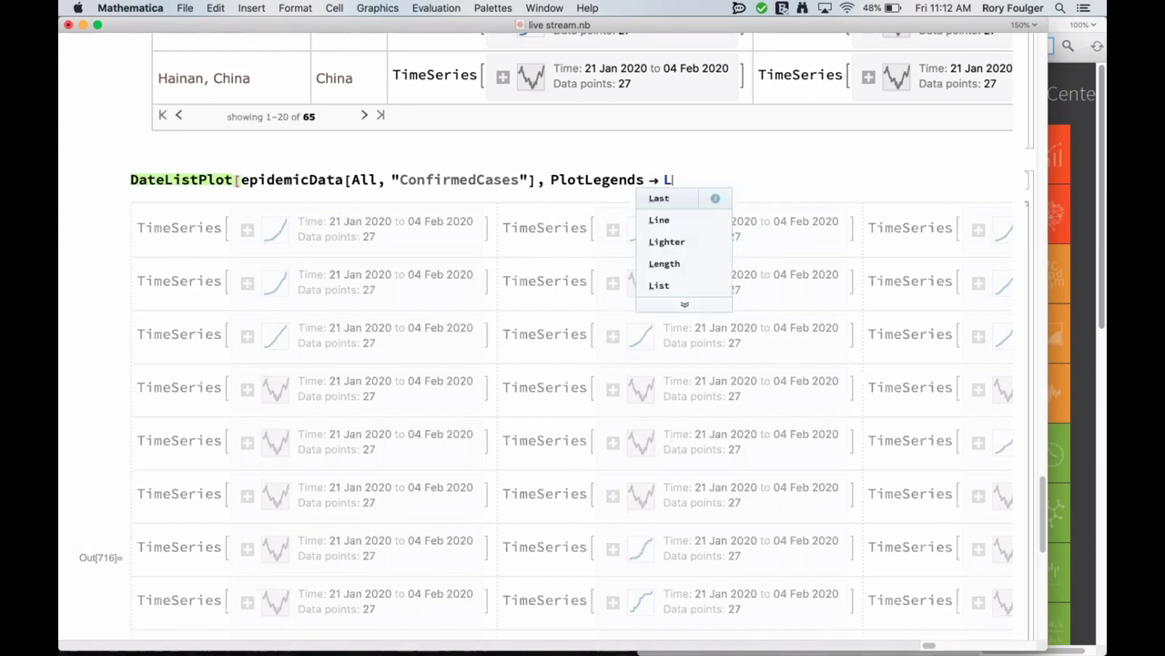
{"action": "key", "text": "BackSpace"}
{"action": "type", "text": "Place"}
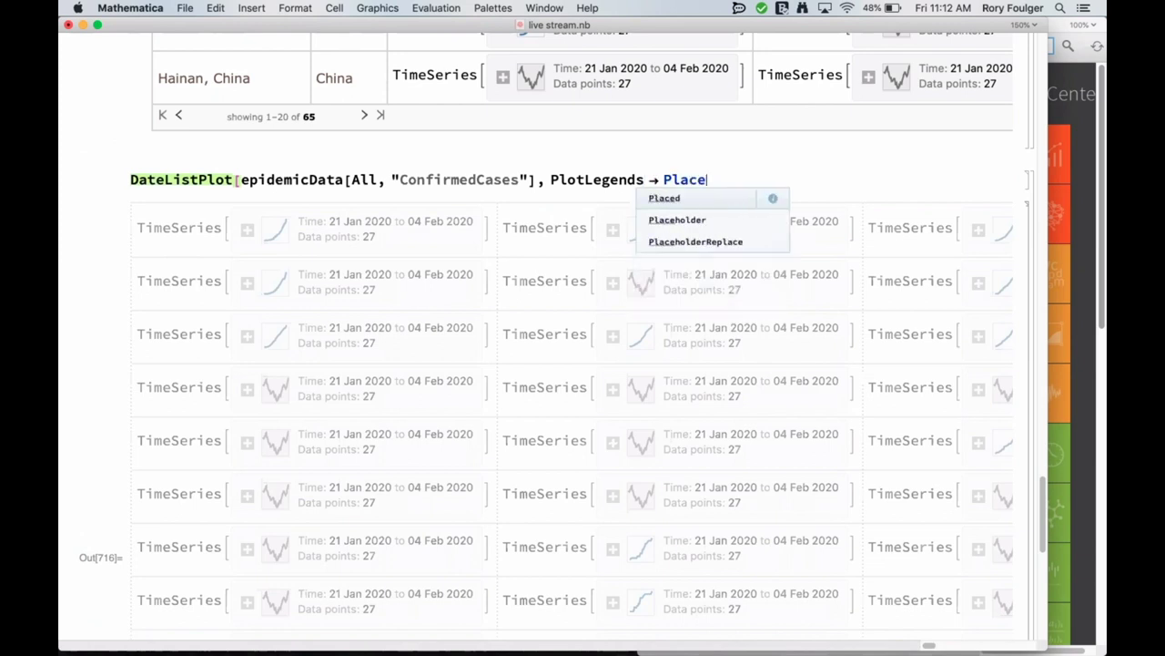
{"action": "type", "text": "d[N"}
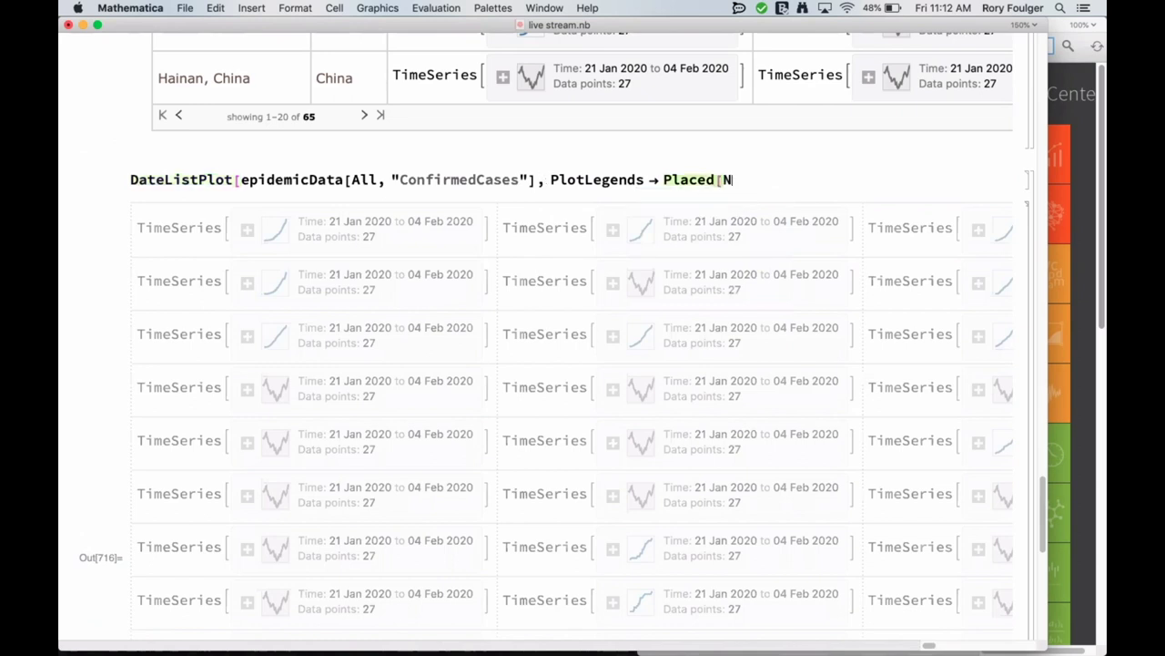
{"action": "type", "text": "oromal"}
{"action": "key", "text": "BackSpace"}
{"action": "key", "text": "BackSpace"}
{"action": "key", "text": "BackSpace"}
{"action": "key", "text": "BackSpace"}
{"action": "key", "text": "BackSpace"}
{"action": "type", "text": "rmal"}
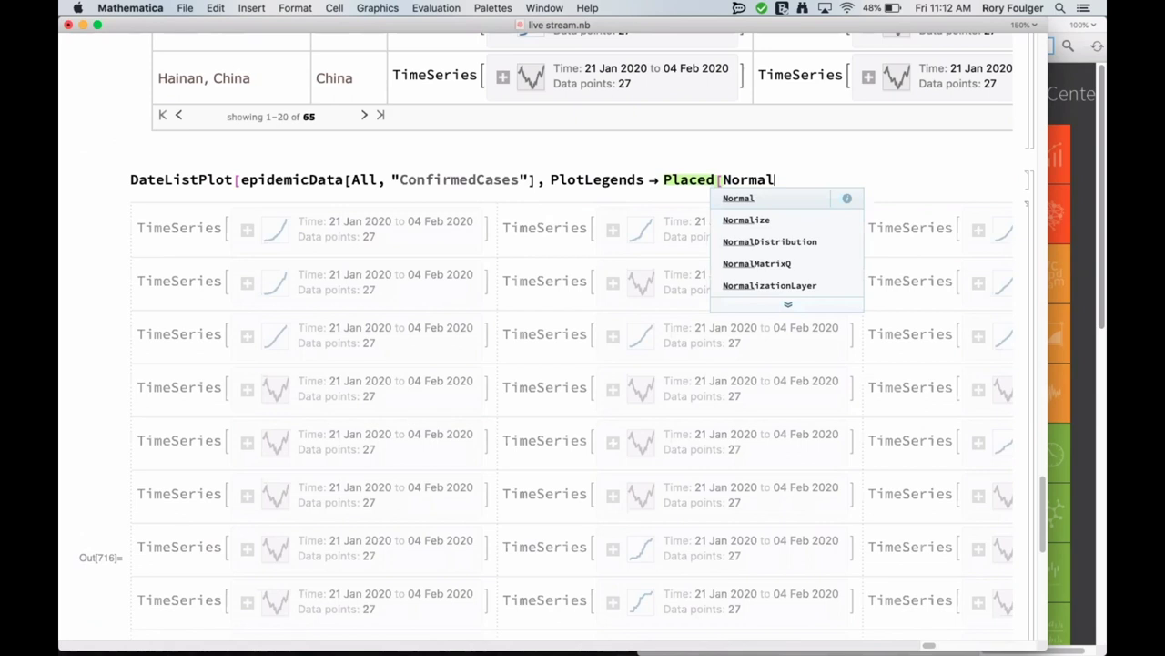
{"action": "type", "text": "[e"}
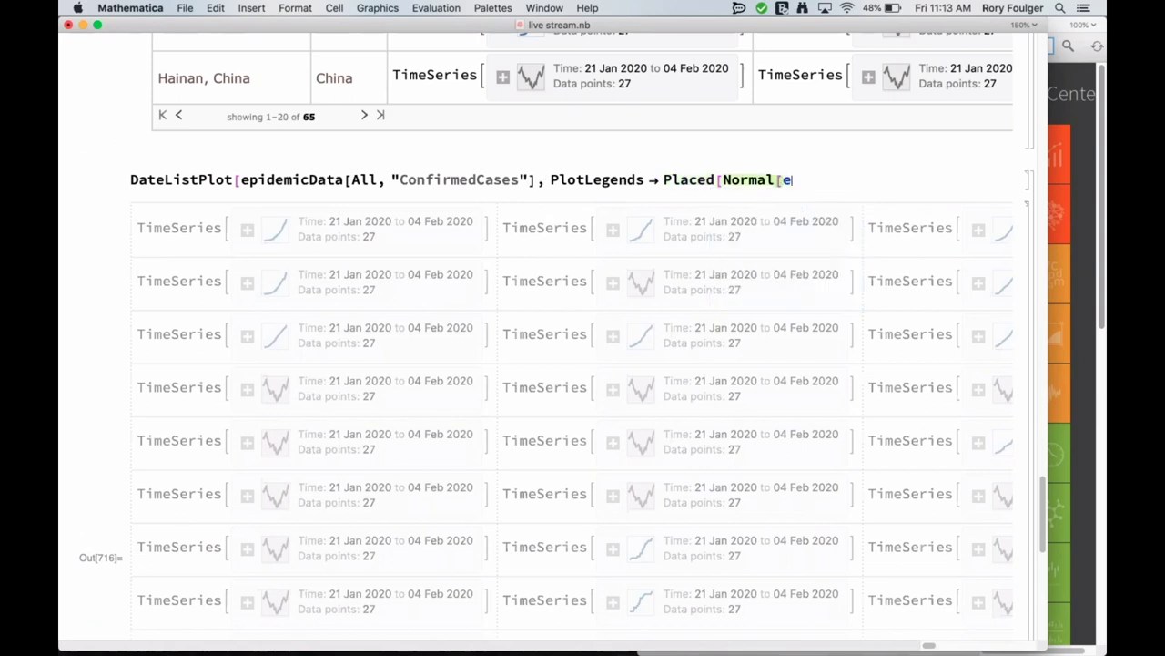
{"action": "type", "text": "p"}
{"action": "key", "text": "BackSpace"}
{"action": "key", "text": "BackSpace"}
{"action": "type", "text": "epidemicData = ResourceData[\\\"Epidemic Data for Novel Coronavirus 2019-nCoV from Wuhan, China\\\"]"}
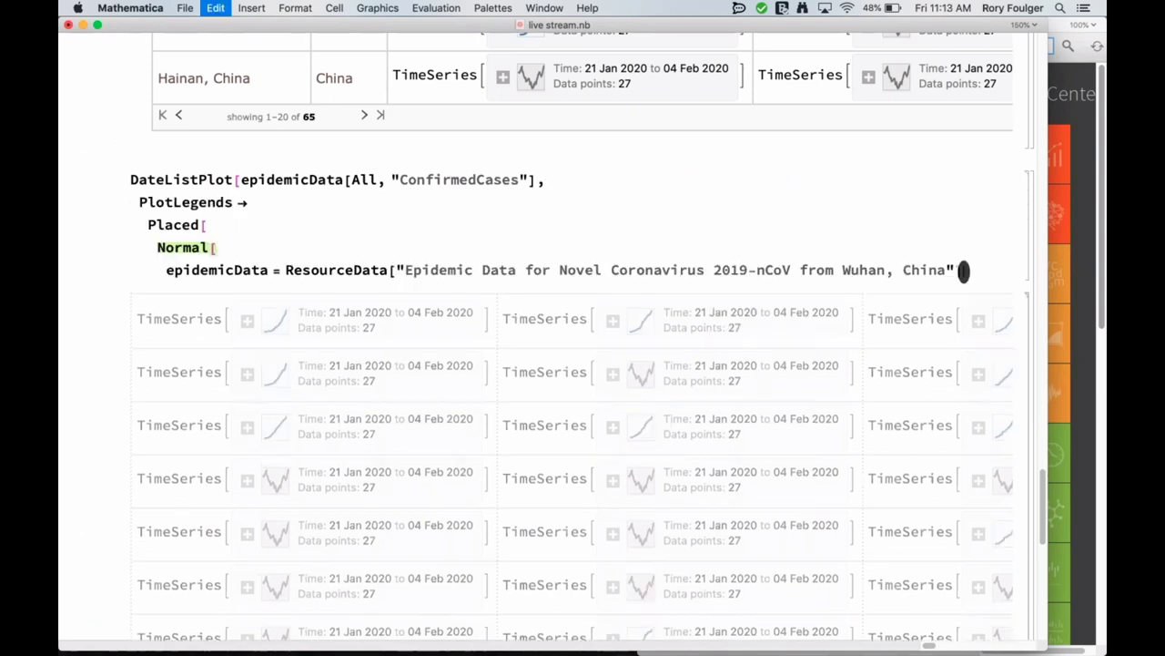
{"action": "key", "text": "super+z"}
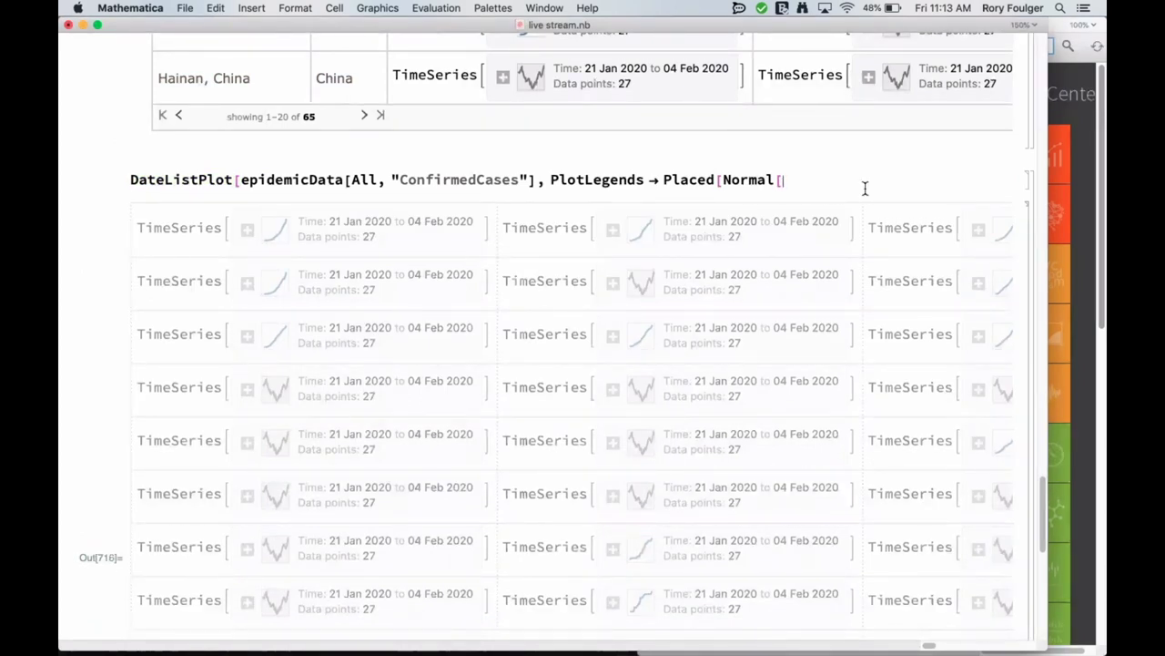
Fill Normal with epidemicData[All, "AdministrativeDivision"] to use the administrative divisions as legend labels
{"action": "type", "text": "epidemicData"}
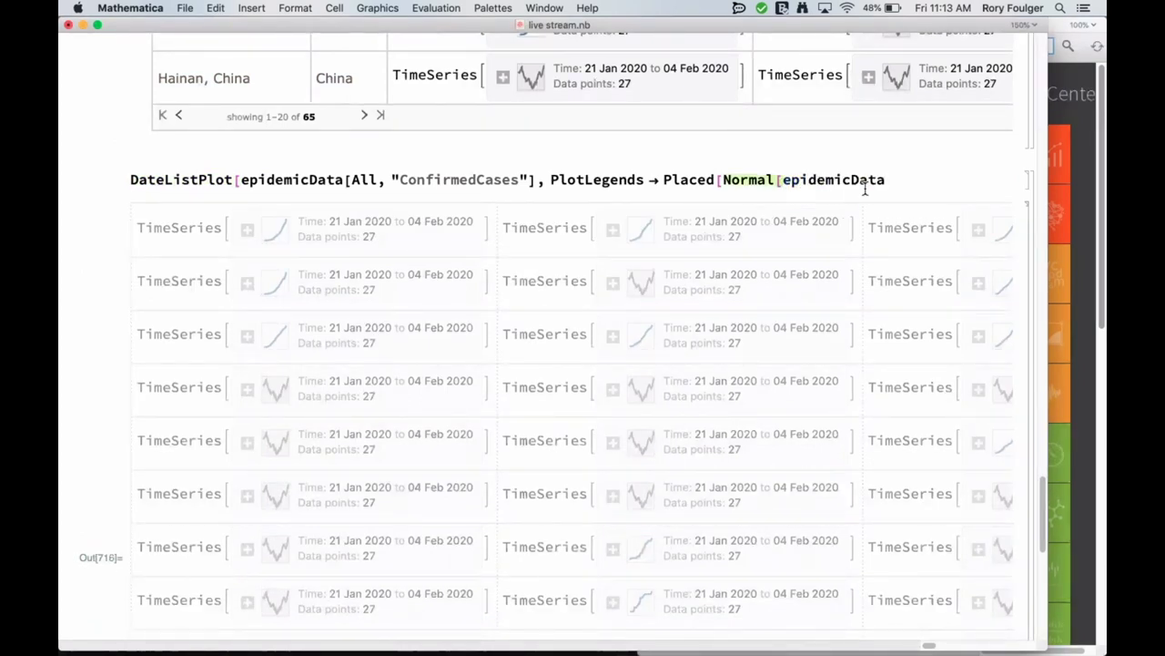
{"action": "type", "text": "[All, \""}
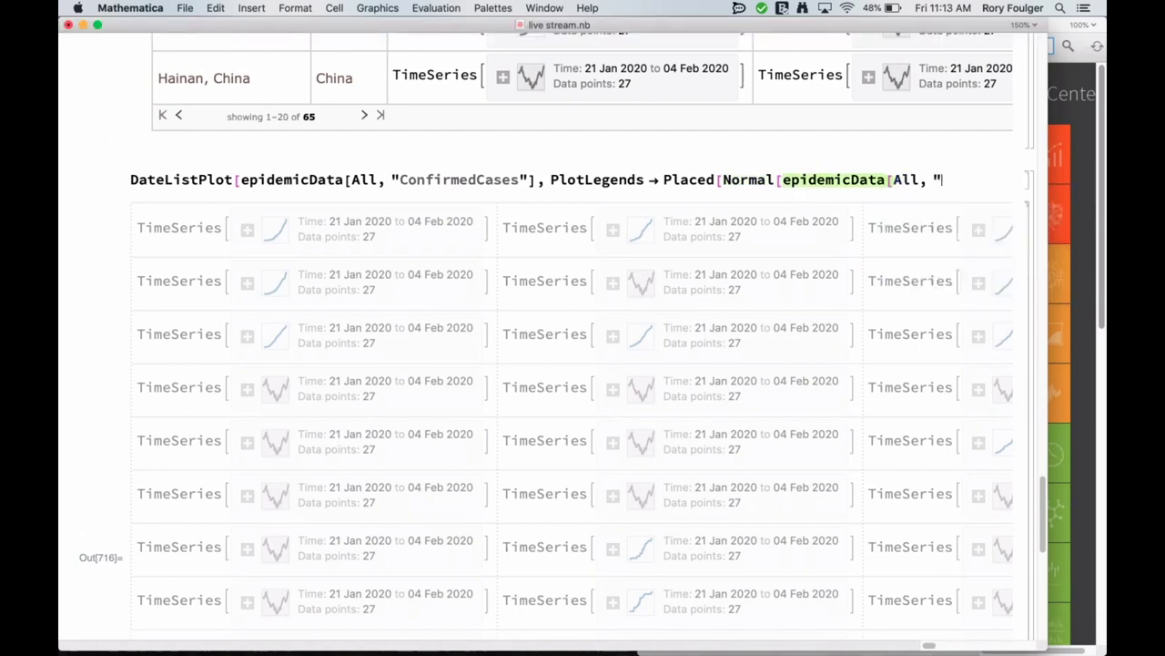
{"action": "type", "text": "Administrativ"}
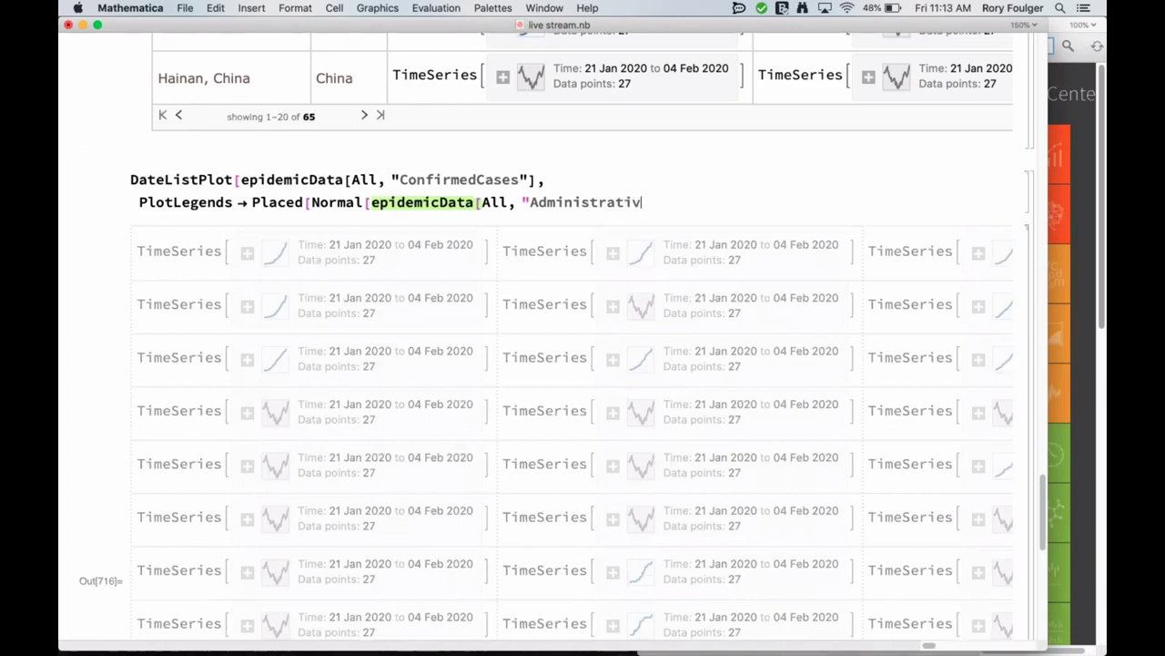
{"action": "type", "text": "eDivision\"]]"}
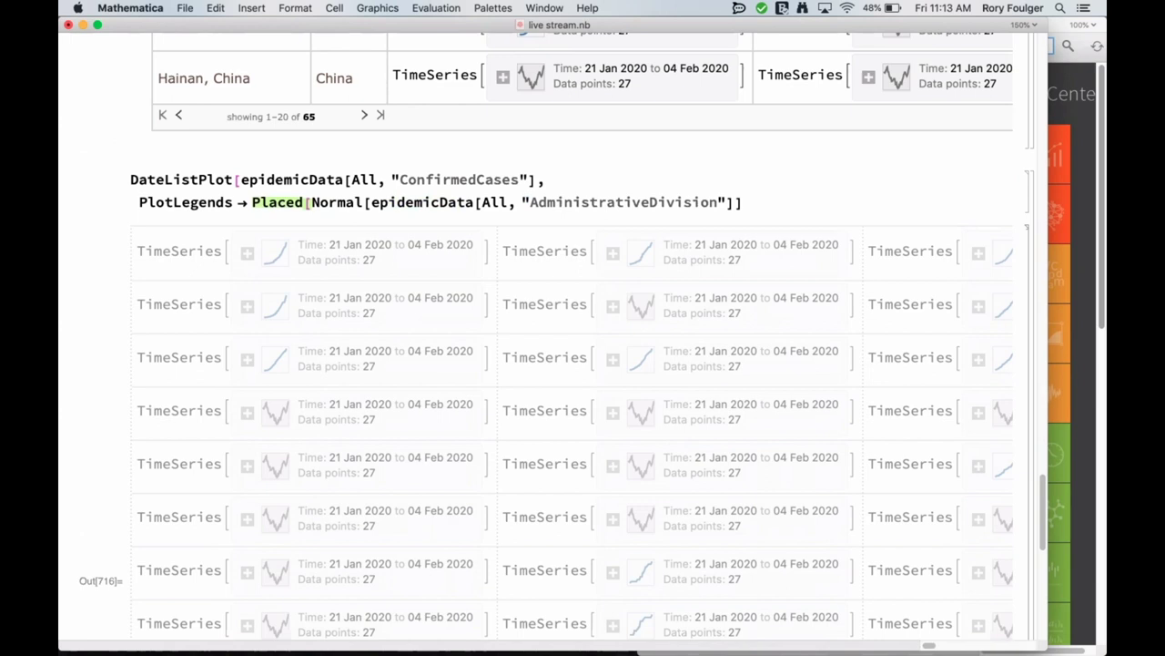
Set the legend placement to Below, close the DateListPlot expression, and evaluate it to plot the confirmed cases
{"action": "type", "text": ", B"}
{"action": "key", "text": "BackSpace"}
{"action": "key", "text": "BackSpace"}
{"action": "key", "text": "BackSpace"}
{"action": "key", "text": "BackSpace"}
{"action": "type", "text": ", Ble"}
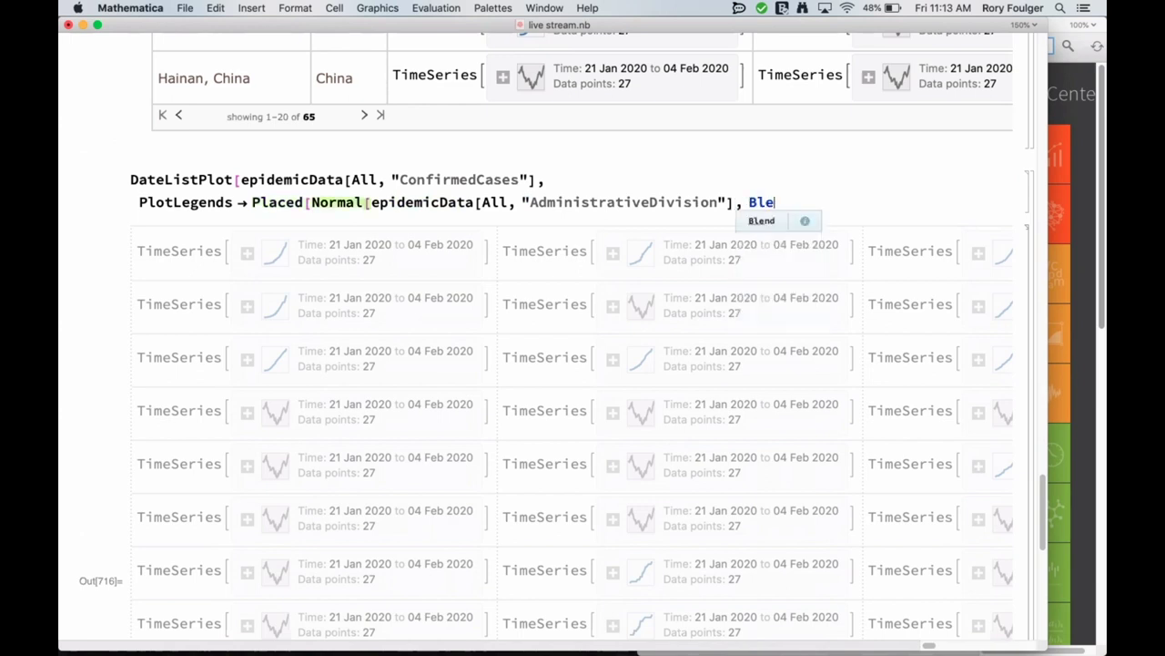
{"action": "key", "text": "BackSpace"}
{"action": "key", "text": "BackSpace"}
{"action": "key", "text": "BackSpace"}
{"action": "key", "text": "BackSpace"}
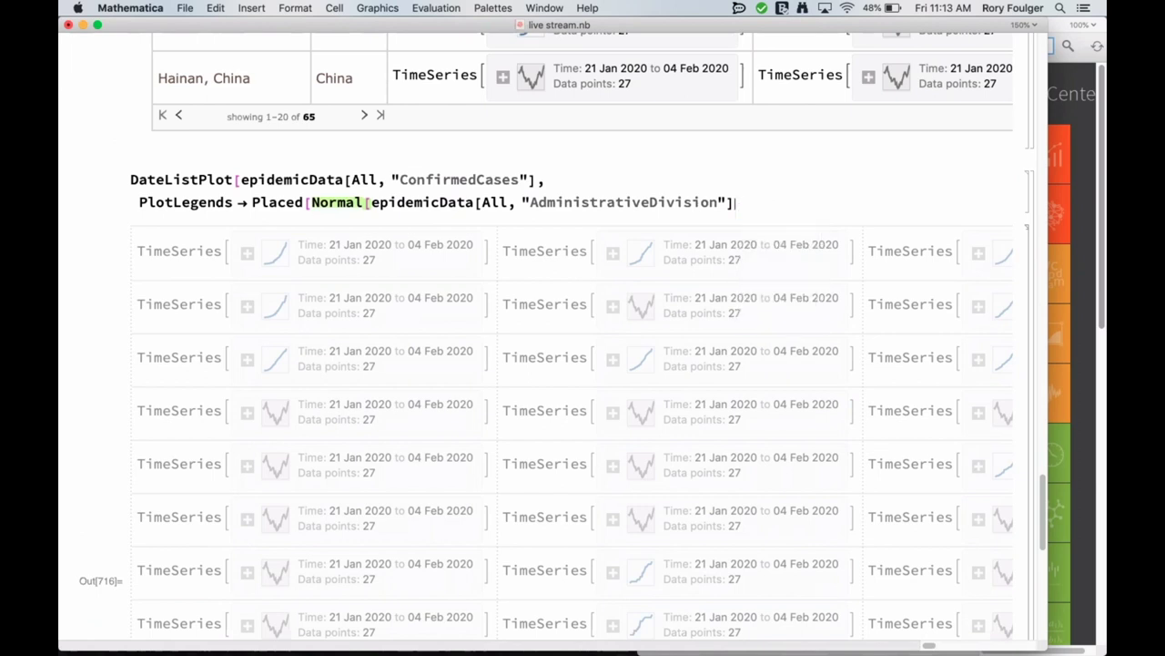
{"action": "type", "text": "], Below]"}
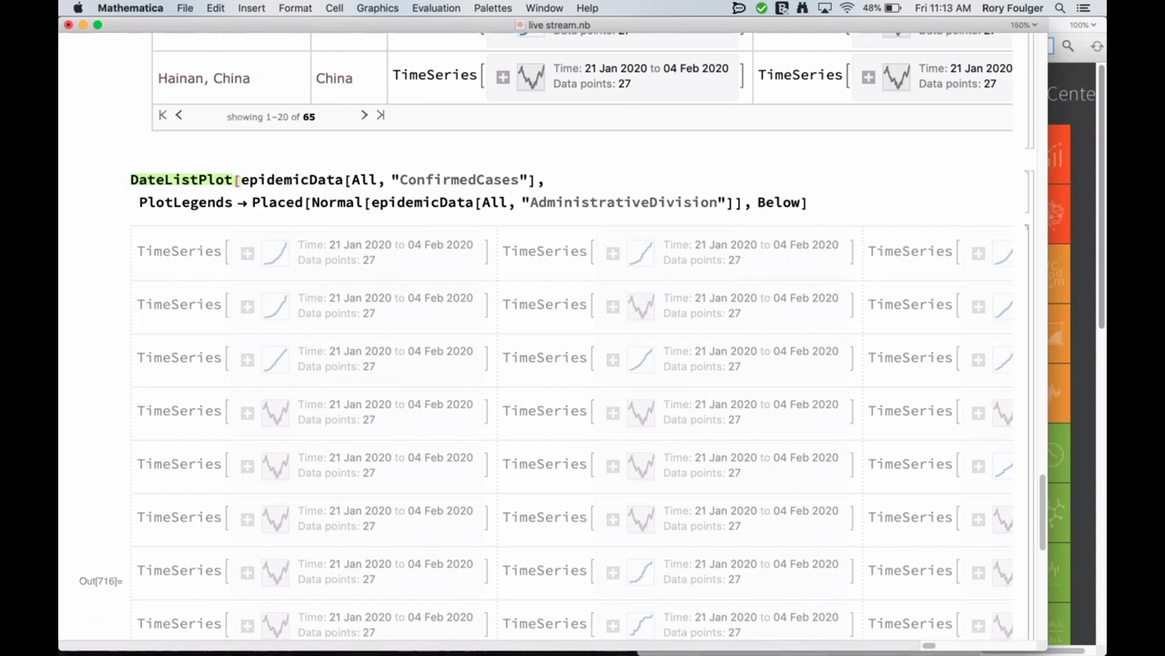
{"action": "type", "text": "]"}
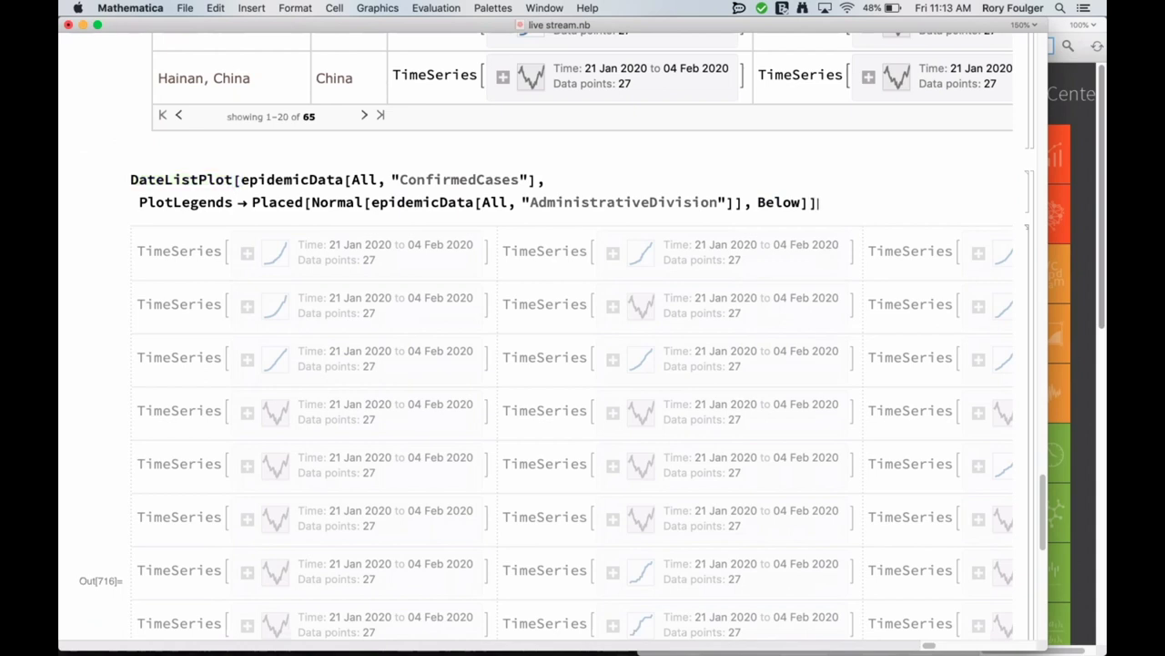
{"action": "key", "text": "shift+Return"}
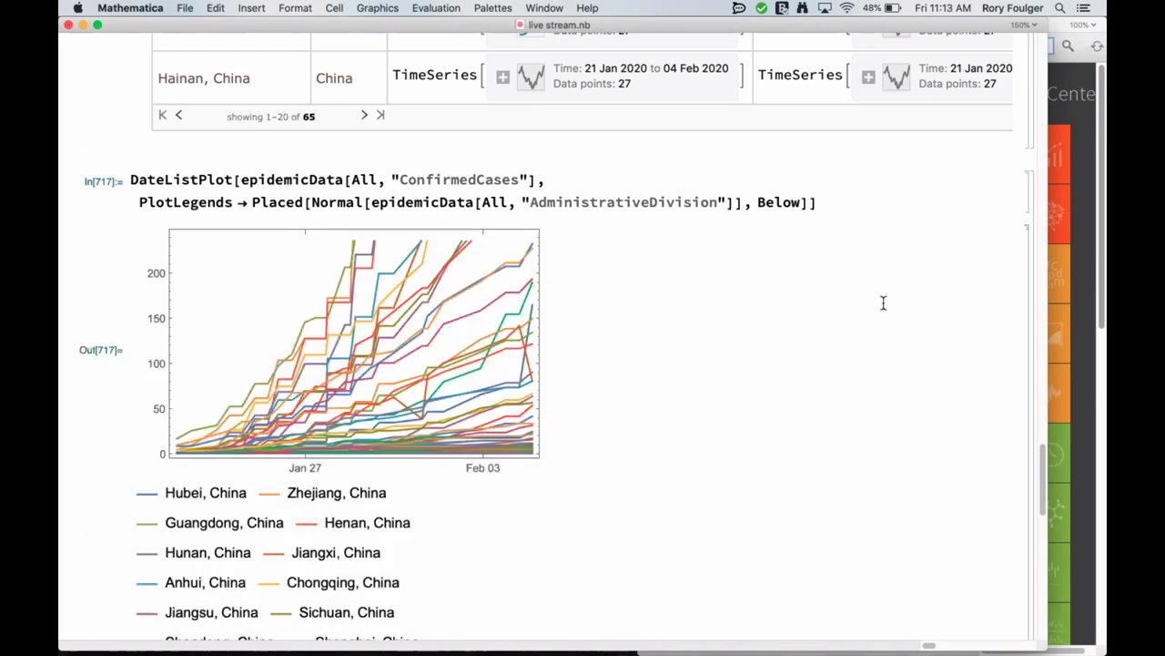
Enlarge the confirmed-cases date plot to nearly the full width of the notebook
{"action": "scroll", "coordinate": [510, 417], "scroll_direction": "down", "scroll_amount": 5}
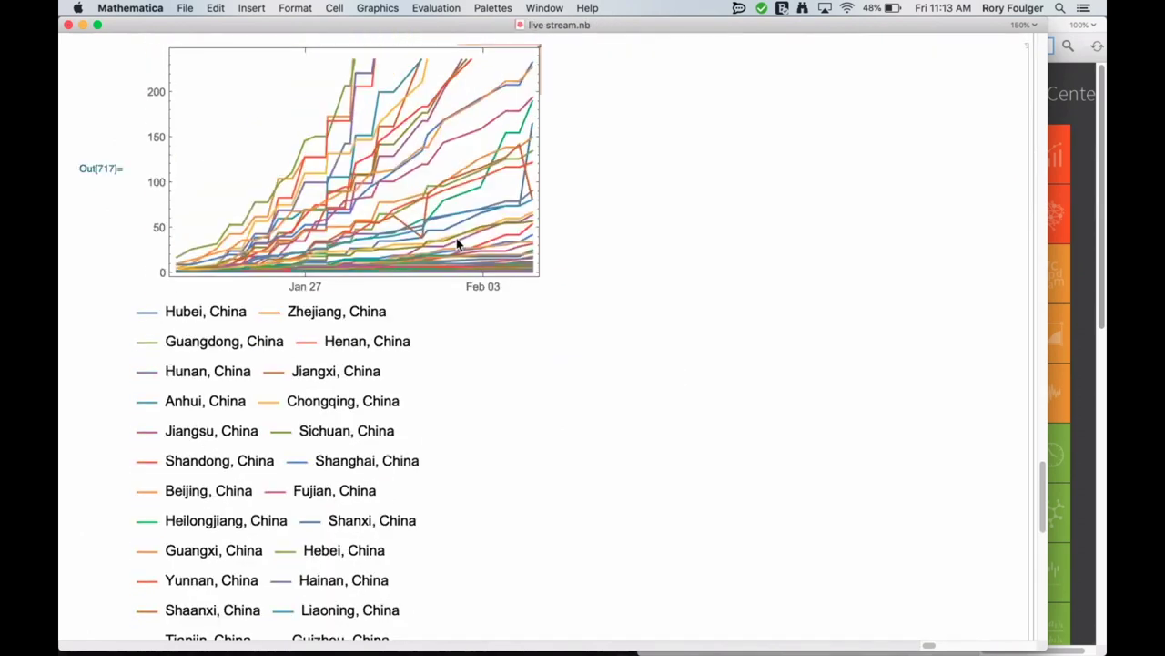
{"action": "left_click", "coordinate": [522, 270]}
{"action": "left_click_drag", "start_coordinate": [543, 293], "coordinate": [959, 526]}
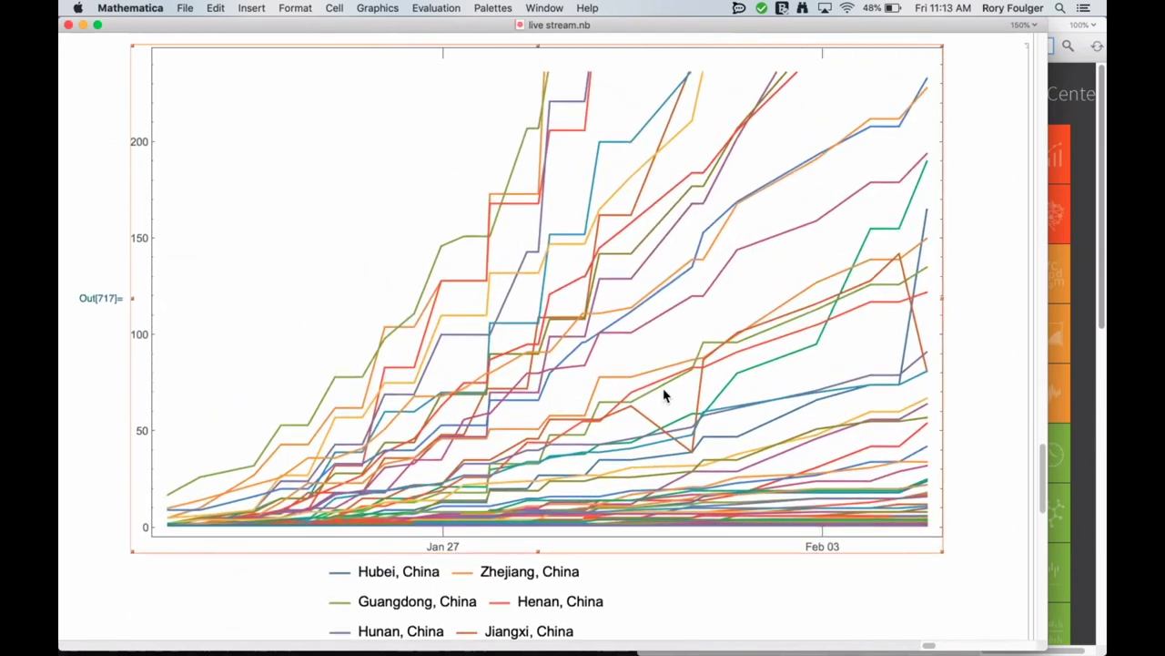
Examine the enlarged confirmed-cases plot and read through its legend of administrative divisions down to the last entry
{"action": "left_click", "coordinate": [981, 257]}
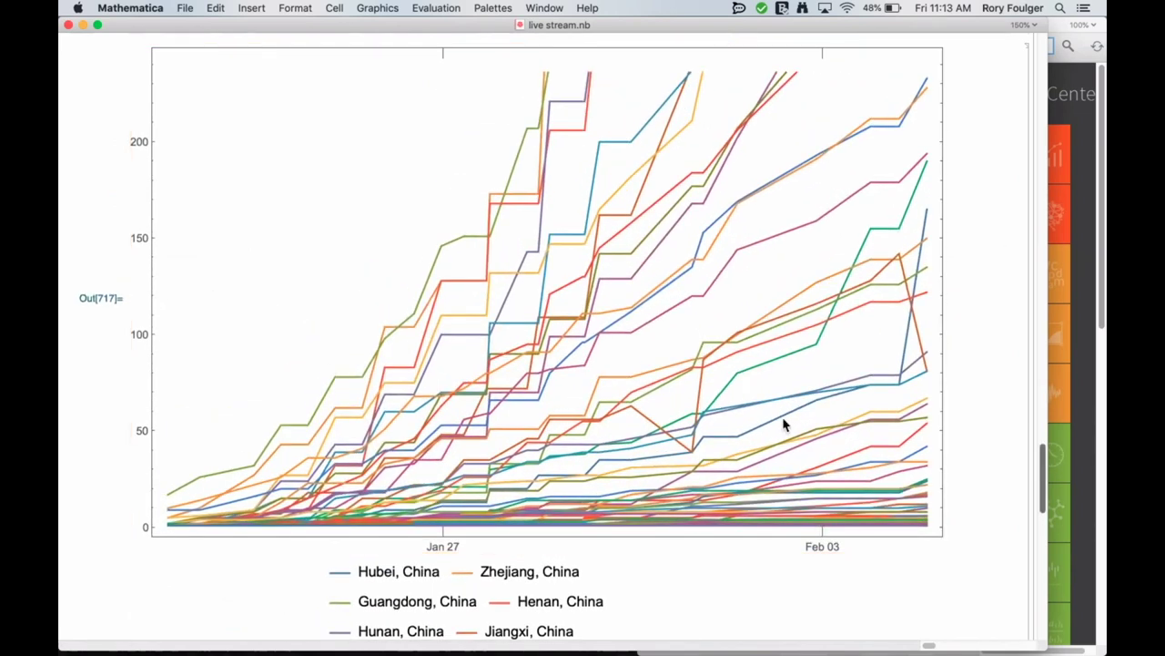
{"action": "scroll", "coordinate": [785, 423], "scroll_direction": "down", "scroll_amount": 10}
{"action": "scroll", "coordinate": [785, 423], "scroll_direction": "down", "scroll_amount": 4}
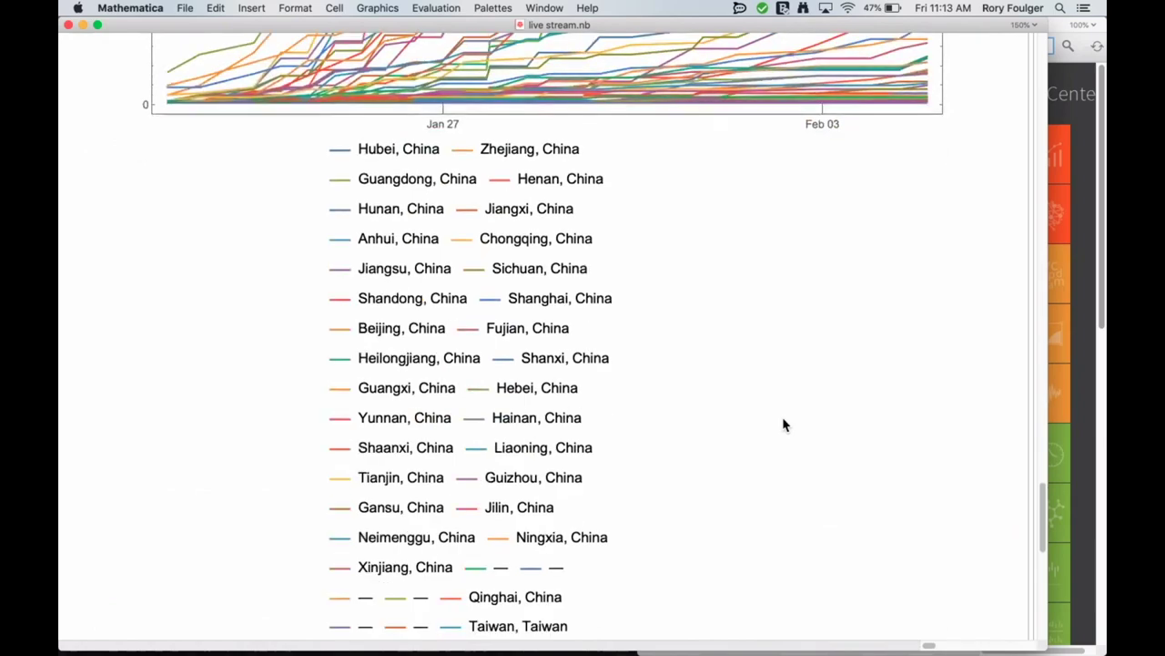
{"action": "scroll", "coordinate": [785, 423], "scroll_direction": "up", "scroll_amount": 15}
{"action": "scroll", "coordinate": [784, 423], "scroll_direction": "down", "scroll_amount": 15}
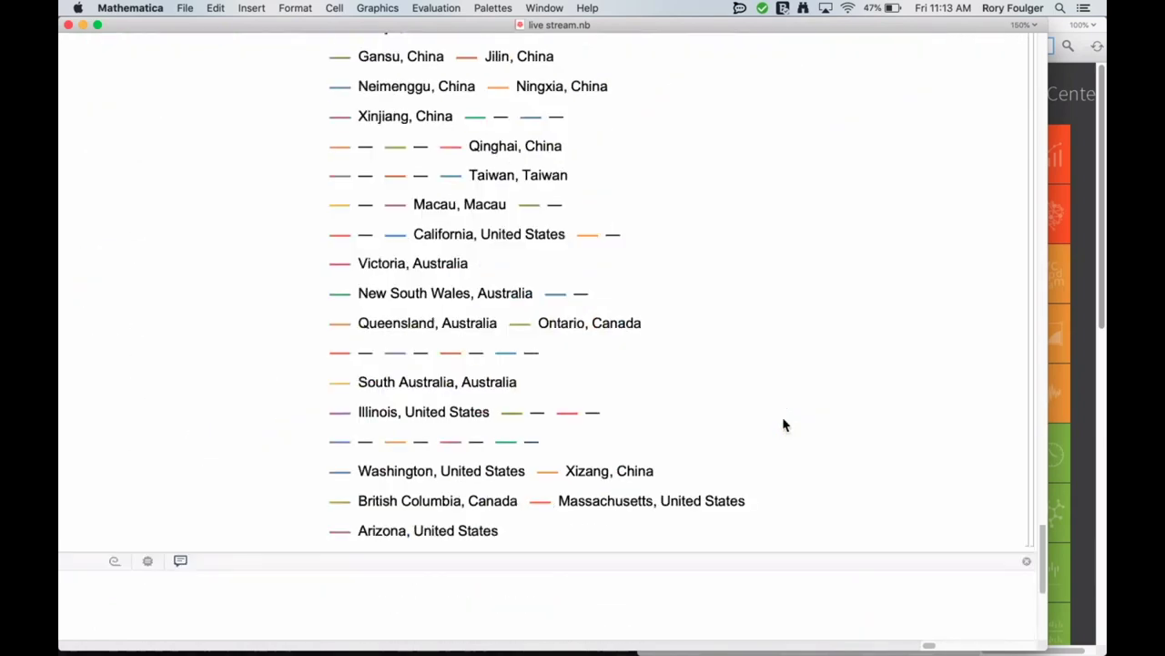
{"action": "scroll", "coordinate": [655, 395], "scroll_direction": "up", "scroll_amount": 4}
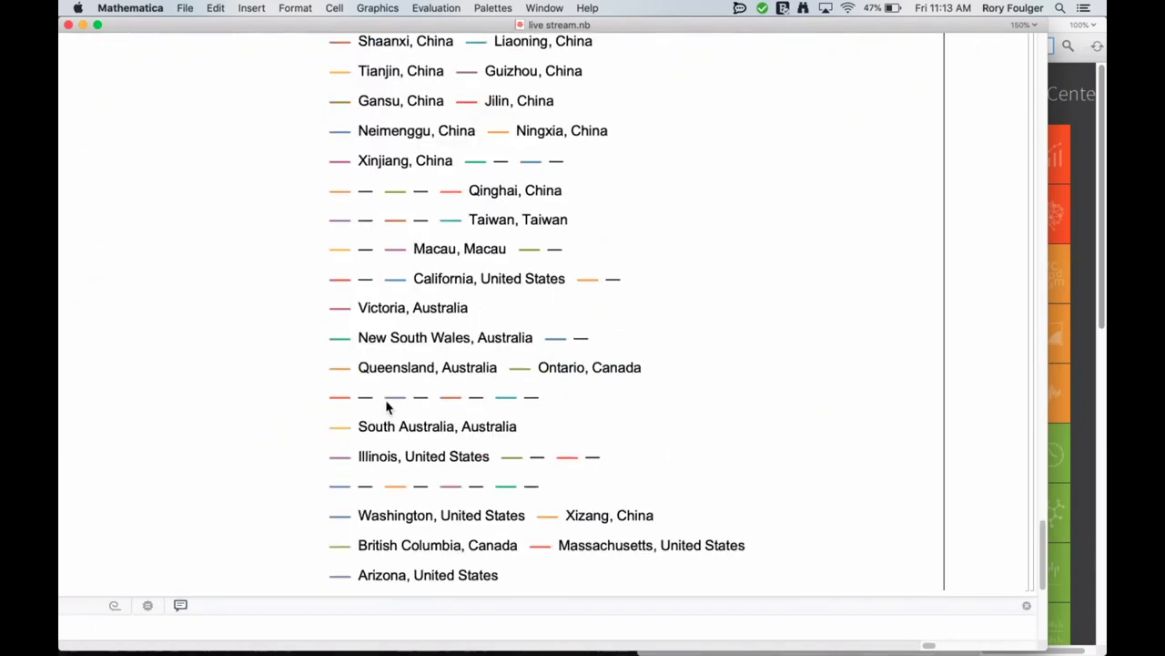
{"action": "scroll", "coordinate": [455, 414], "scroll_direction": "up", "scroll_amount": 12}
{"action": "scroll", "coordinate": [456, 415], "scroll_direction": "up", "scroll_amount": 12}
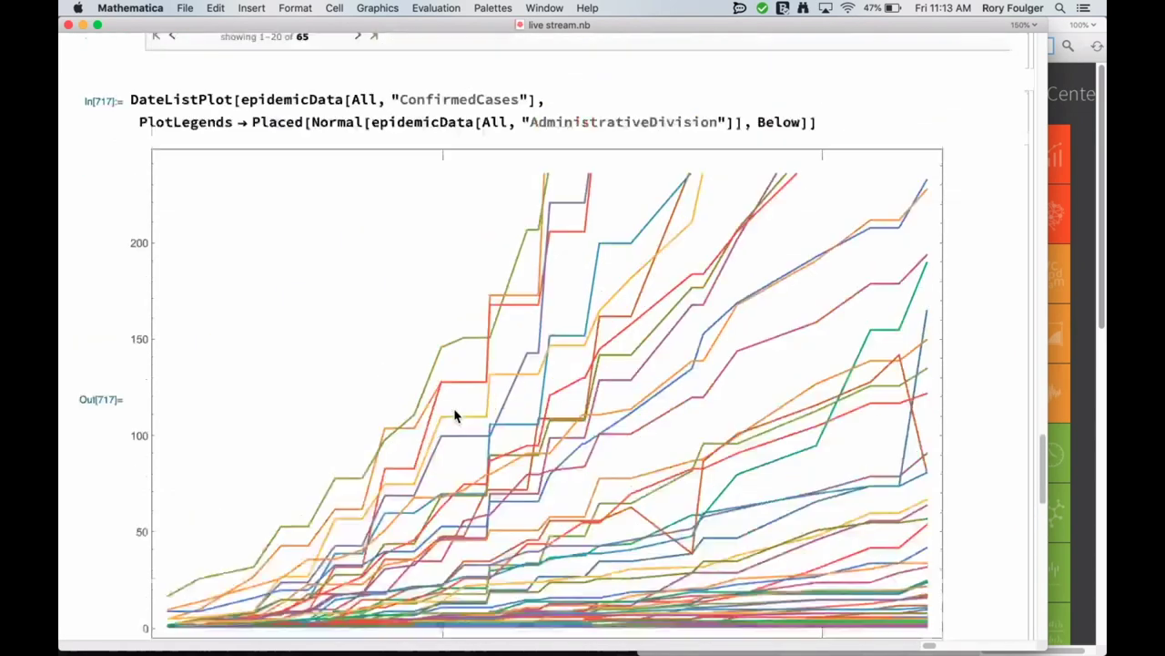
{"action": "scroll", "coordinate": [455, 414], "scroll_direction": "down", "scroll_amount": 1}
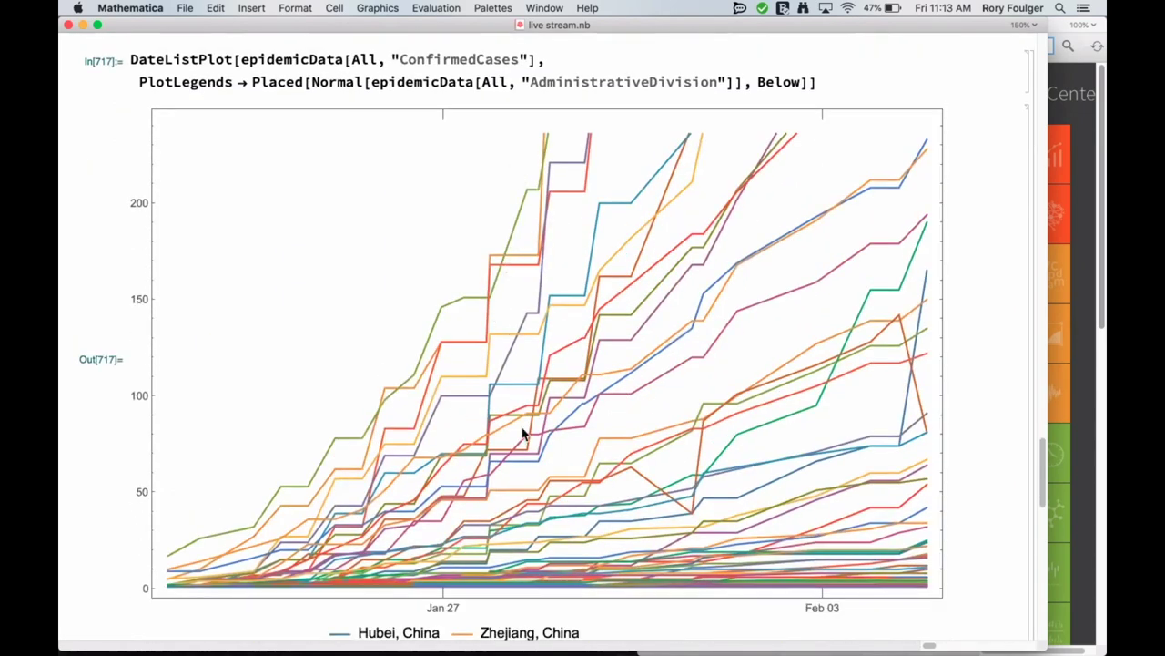
Add the option PlotRange → All after Below inside the Placed expression of the DateListPlot code
{"action": "left_click", "coordinate": [805, 84]}
{"action": "left_click", "coordinate": [801, 82]}
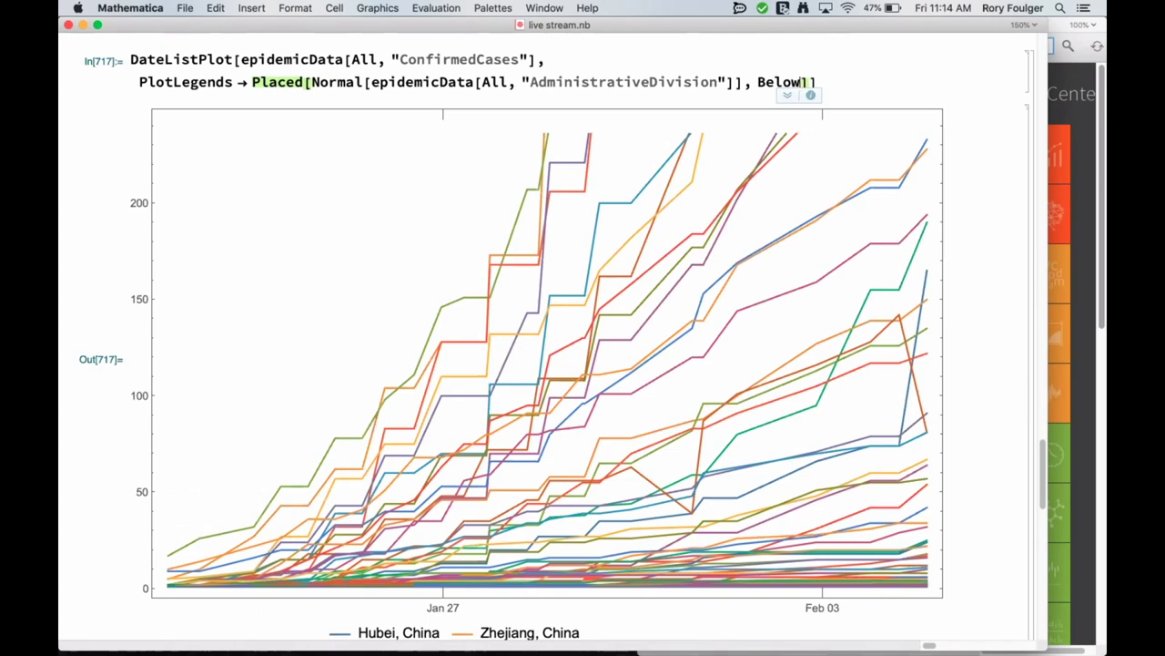
{"action": "key", "text": "Right"}
{"action": "left_click", "coordinate": [802, 84]}
{"action": "type", "text": ", R"}
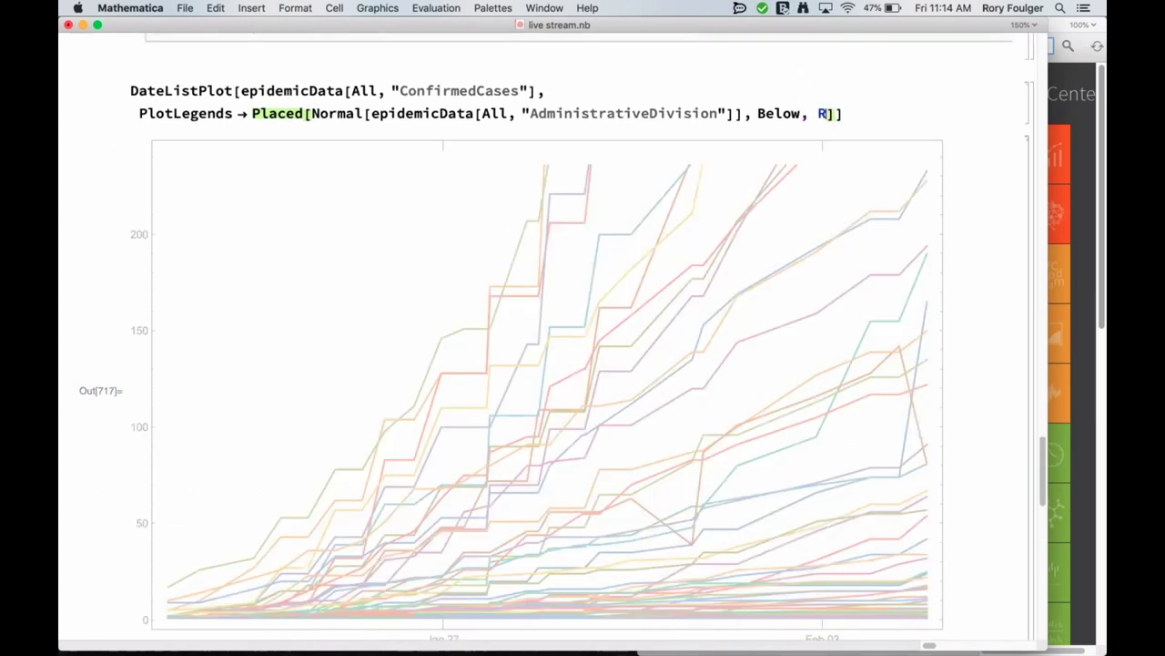
{"action": "type", "text": "lot"}
{"action": "type", "text": "Range->"}
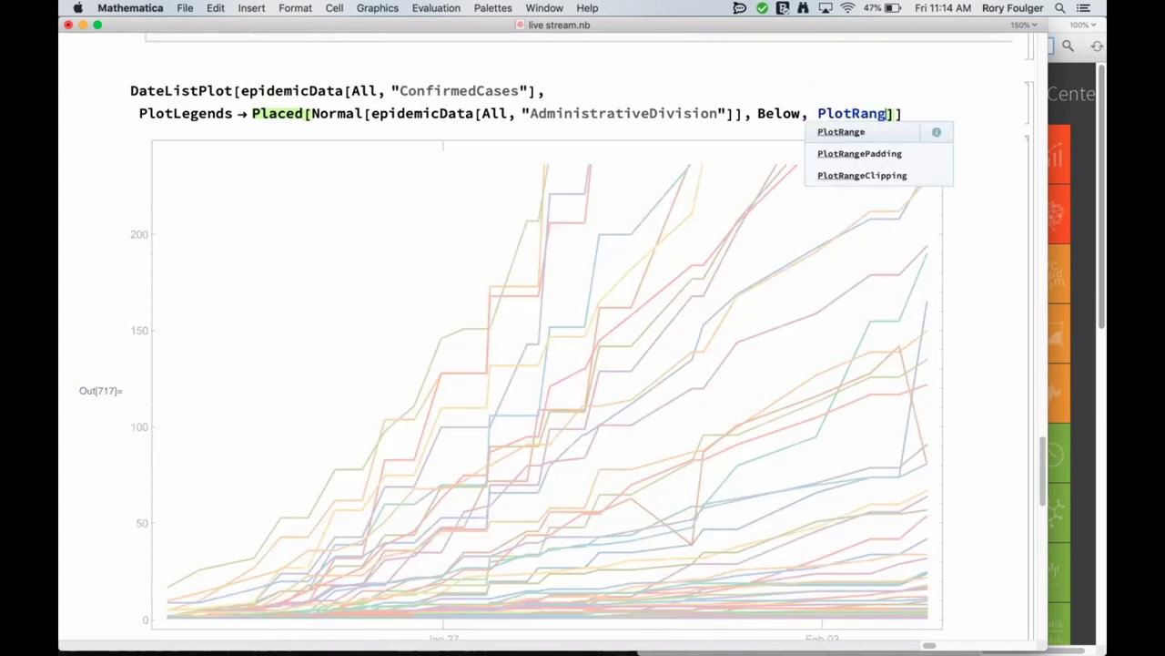
{"action": "type", "text": "All"}
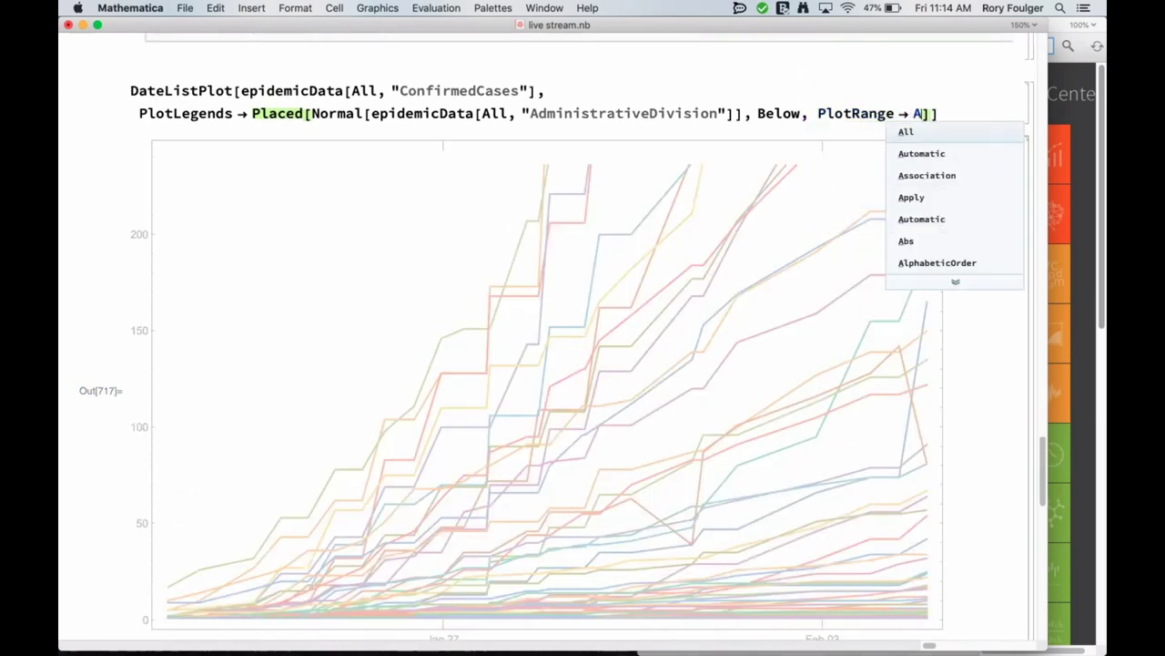
Evaluate the edited DateListPlot and enlarge the resulting plot to about 799 x 503
{"action": "key", "text": "shift+Return"}
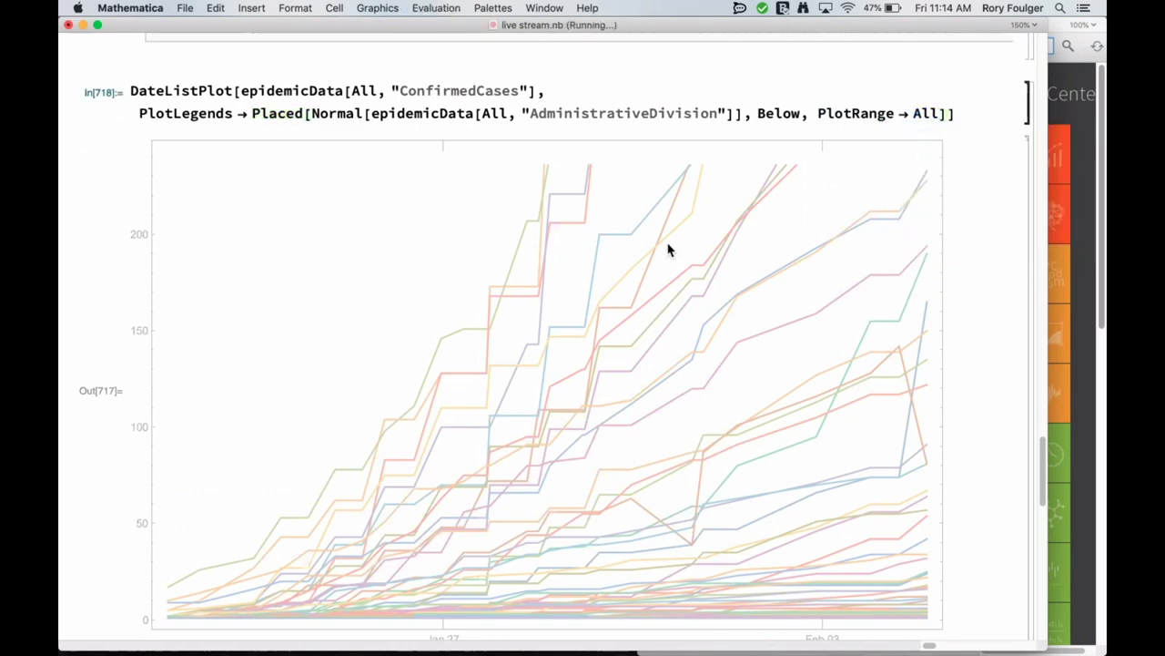
{"action": "left_click", "coordinate": [608, 306]}
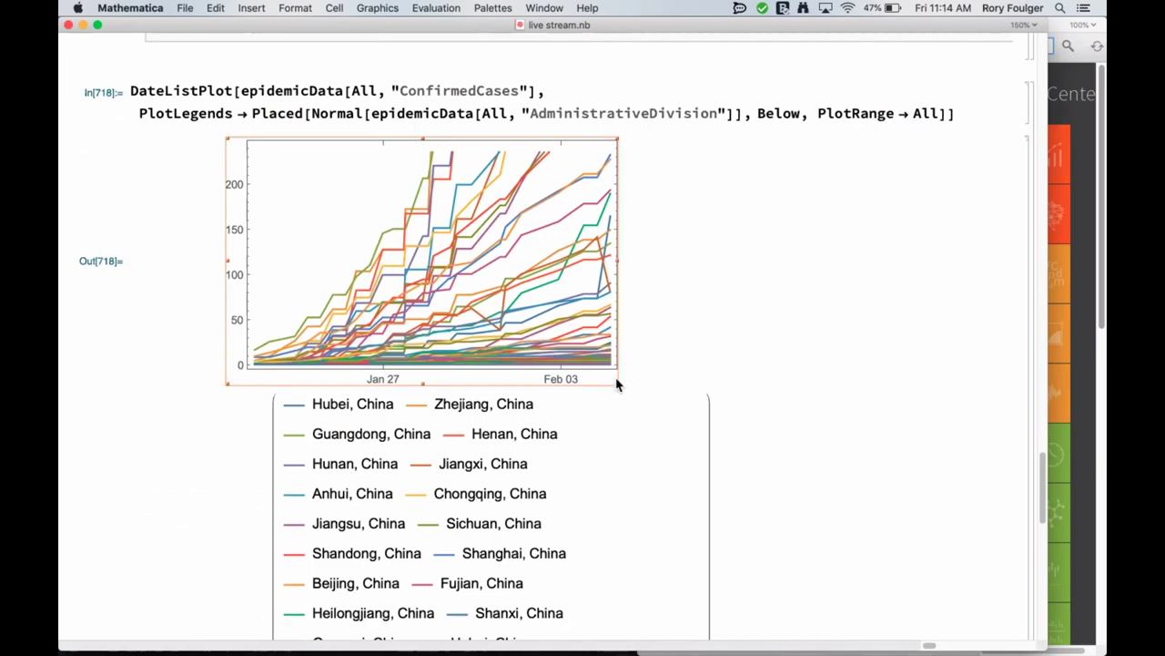
{"action": "left_click_drag", "start_coordinate": [616, 384], "coordinate": [806, 515]}
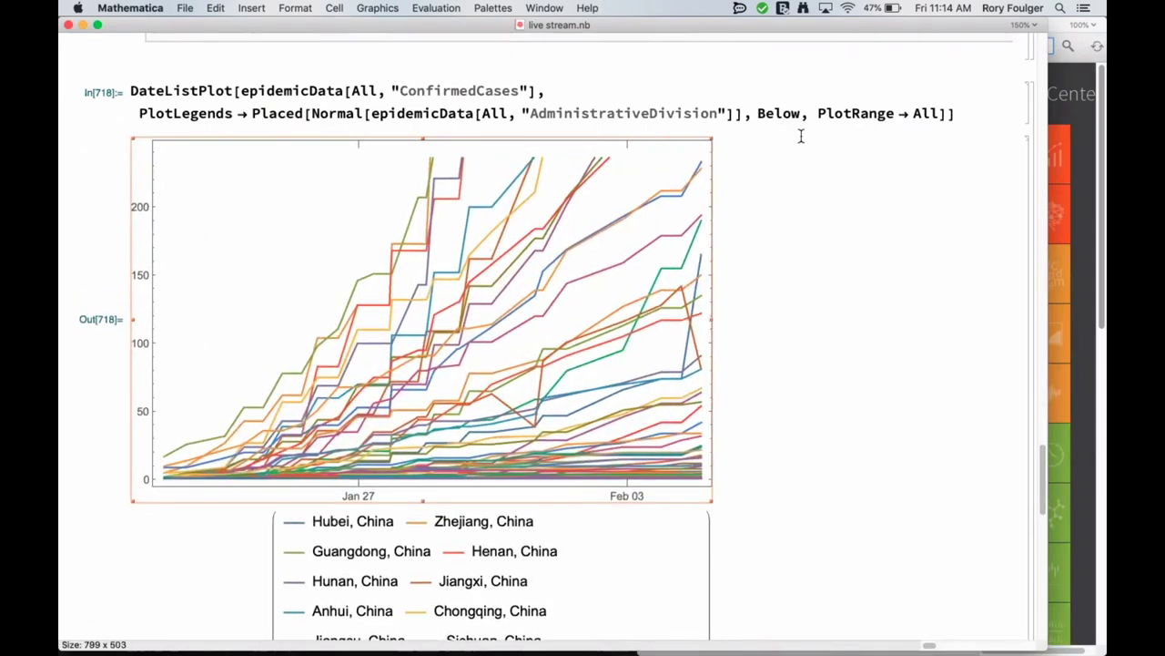
Move PlotRange → All out of Placed onto its own line as a DateListPlot option, and evaluate the expression
{"action": "triple_click", "coordinate": [836, 112]}
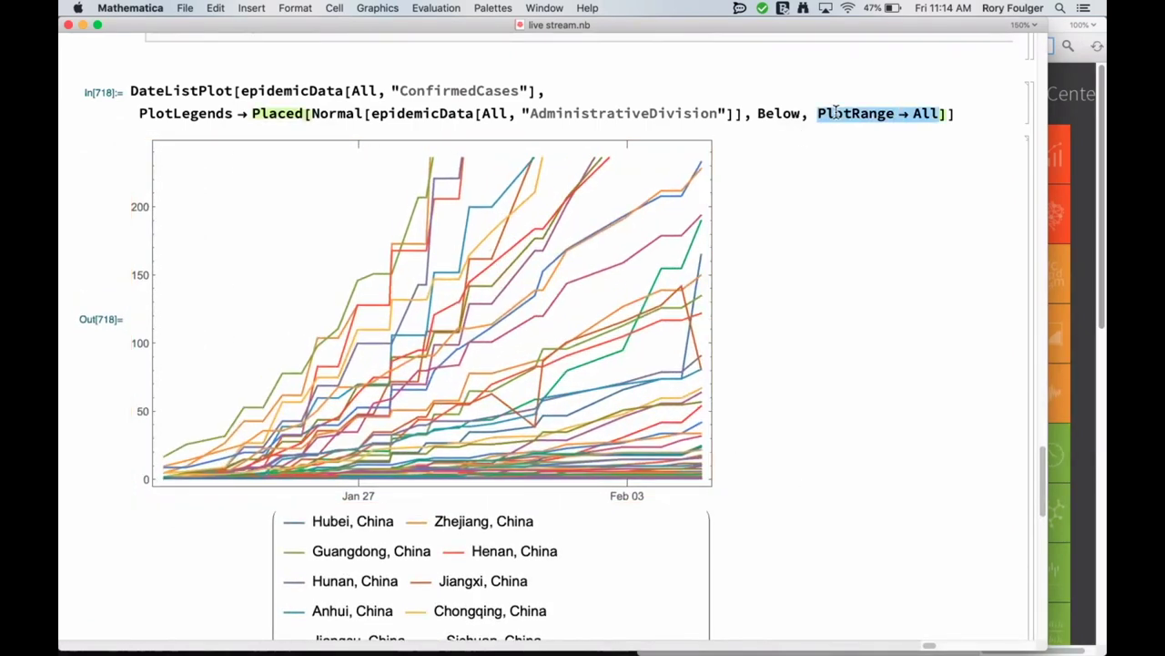
{"action": "key", "text": "super+x"}
{"action": "key", "text": "BackSpace"}
{"action": "key", "text": "BackSpace"}
{"action": "key", "text": "Right"}
{"action": "type", "text": ","}
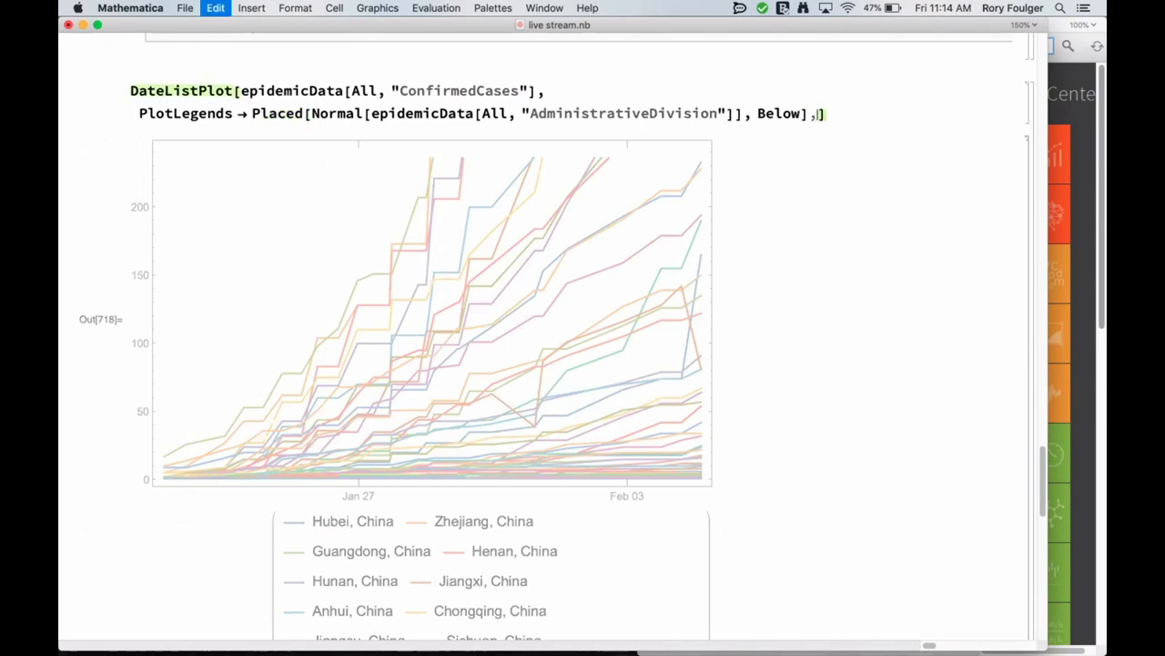
{"action": "key", "text": "Return"}
{"action": "key", "text": "super+v"}
{"action": "key", "text": "shift+Return"}
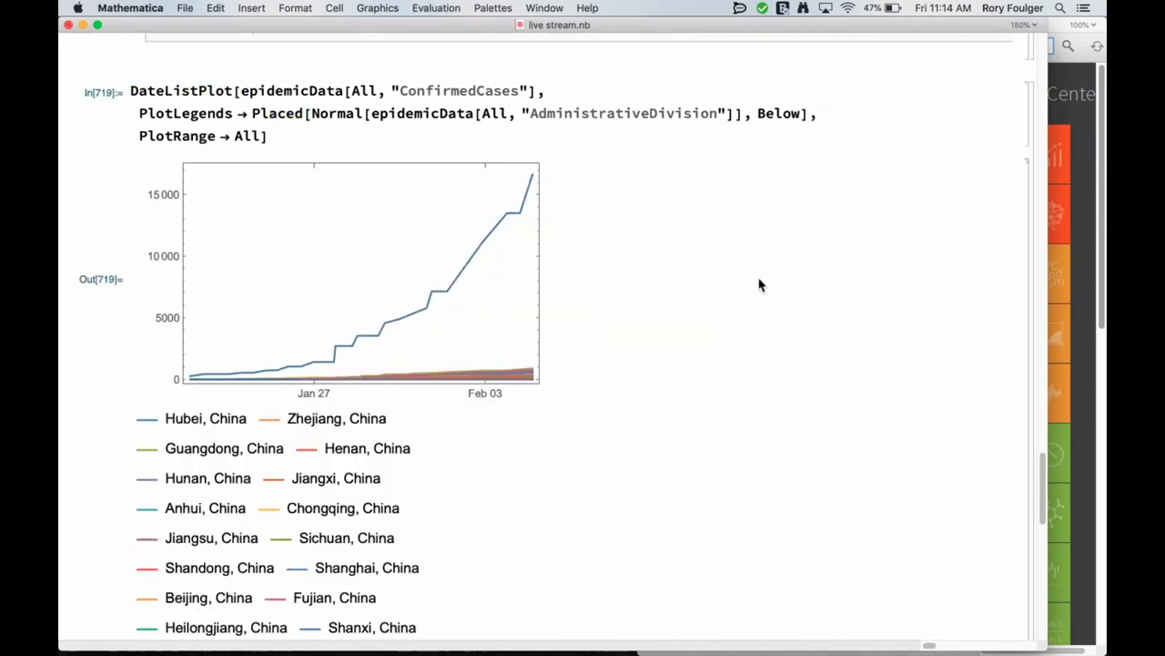
Enlarge the full-range confirmed-cases plot to nearly the full width of the notebook
{"action": "left_click", "coordinate": [535, 362]}
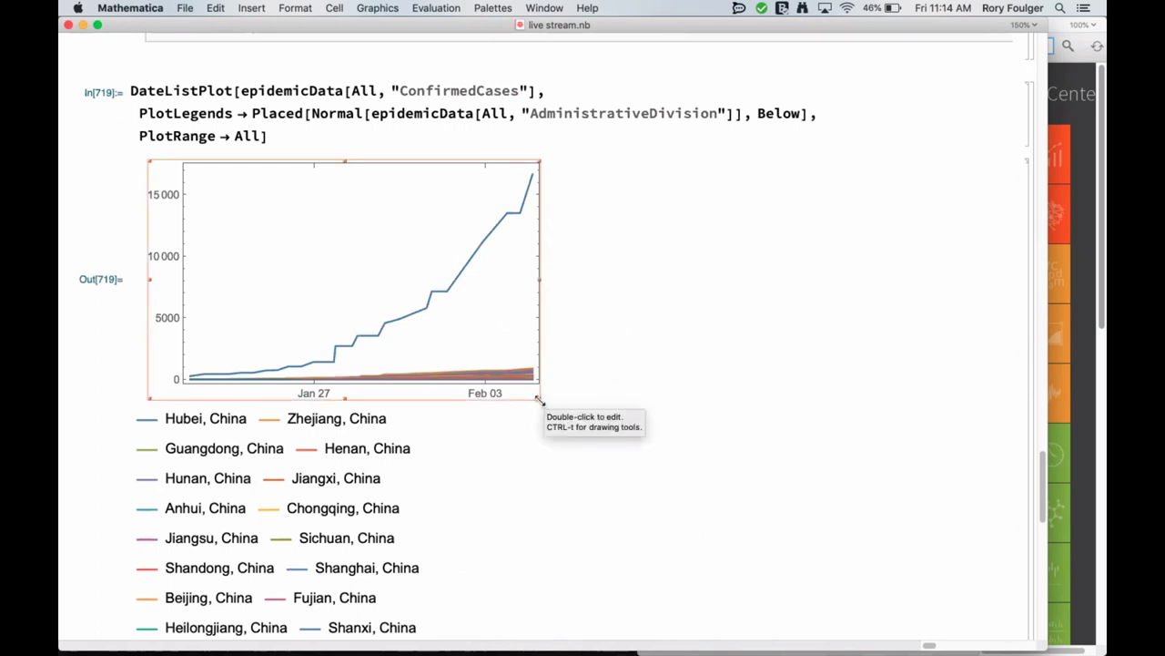
{"action": "left_click_drag", "start_coordinate": [540, 405], "coordinate": [911, 541]}
{"action": "scroll", "coordinate": [908, 542], "scroll_direction": "down", "scroll_amount": 3}
{"action": "scroll", "coordinate": [909, 542], "scroll_direction": "up", "scroll_amount": 2}
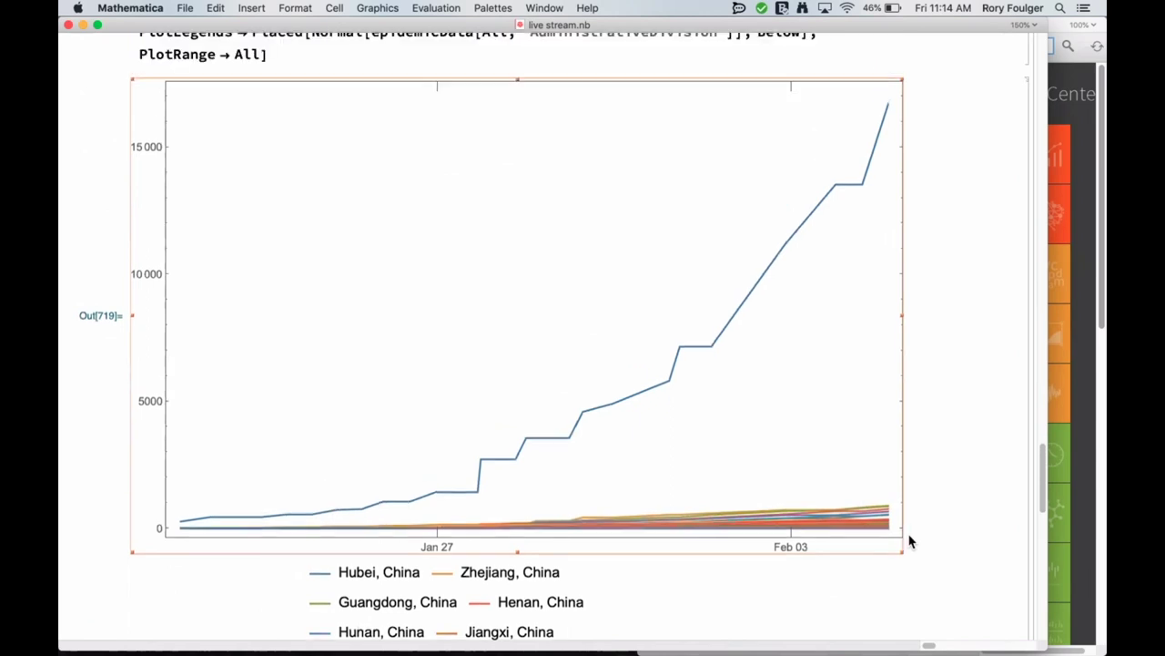
{"action": "left_click", "coordinate": [940, 391]}
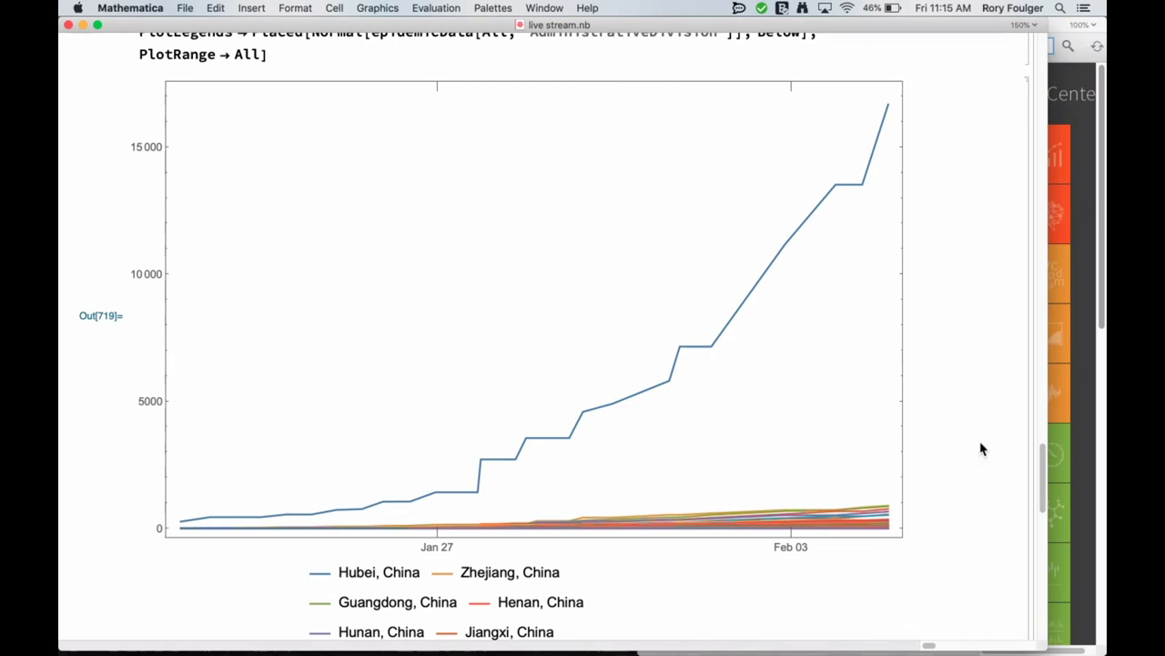
Start a new input cell below the plot's legend with the function name DynamicGeoGraphics
{"action": "scroll", "coordinate": [344, 439], "scroll_direction": "down", "scroll_amount": 5}
{"action": "scroll", "coordinate": [344, 439], "scroll_direction": "down", "scroll_amount": 12}
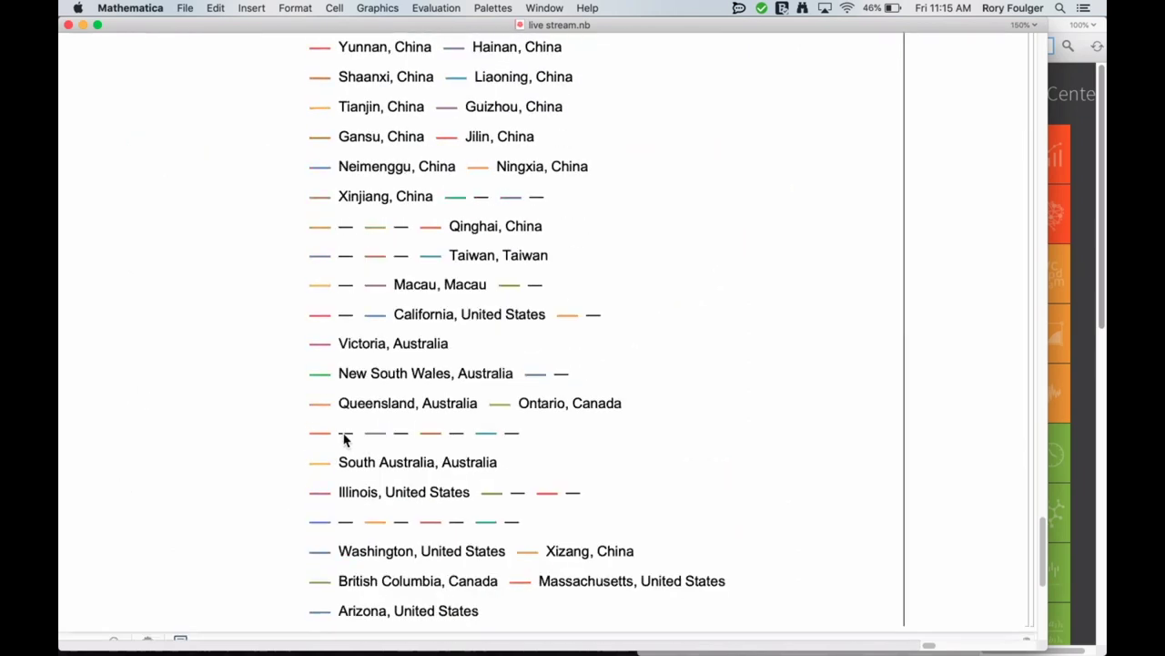
{"action": "type", "text": "D"}
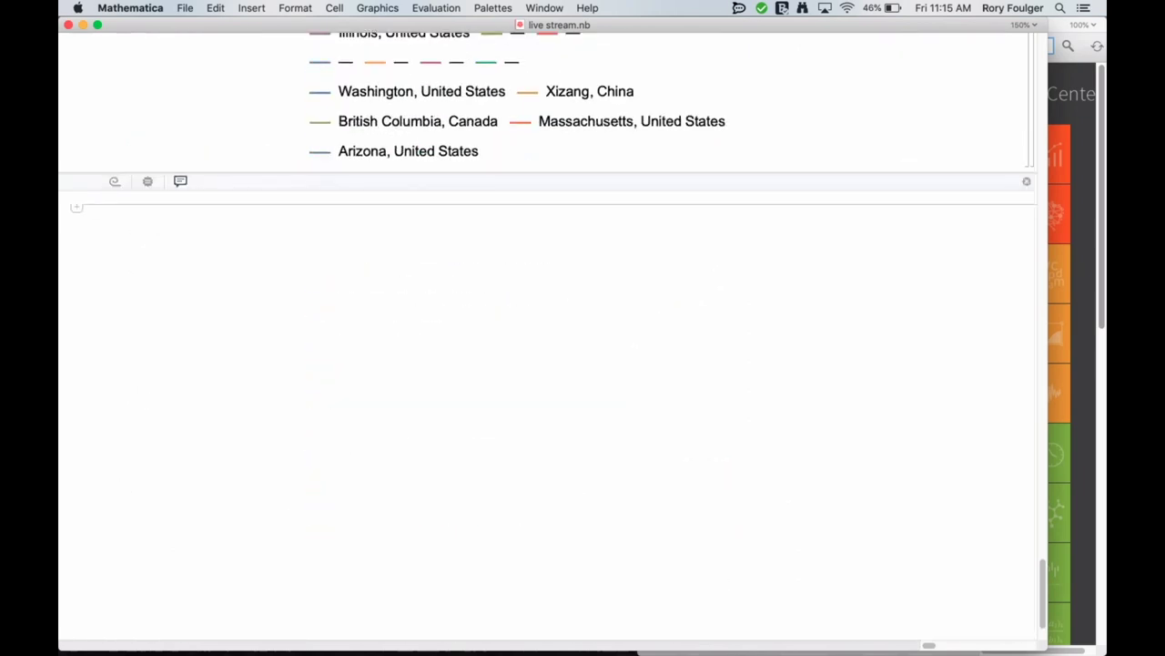
{"action": "type", "text": "yba"}
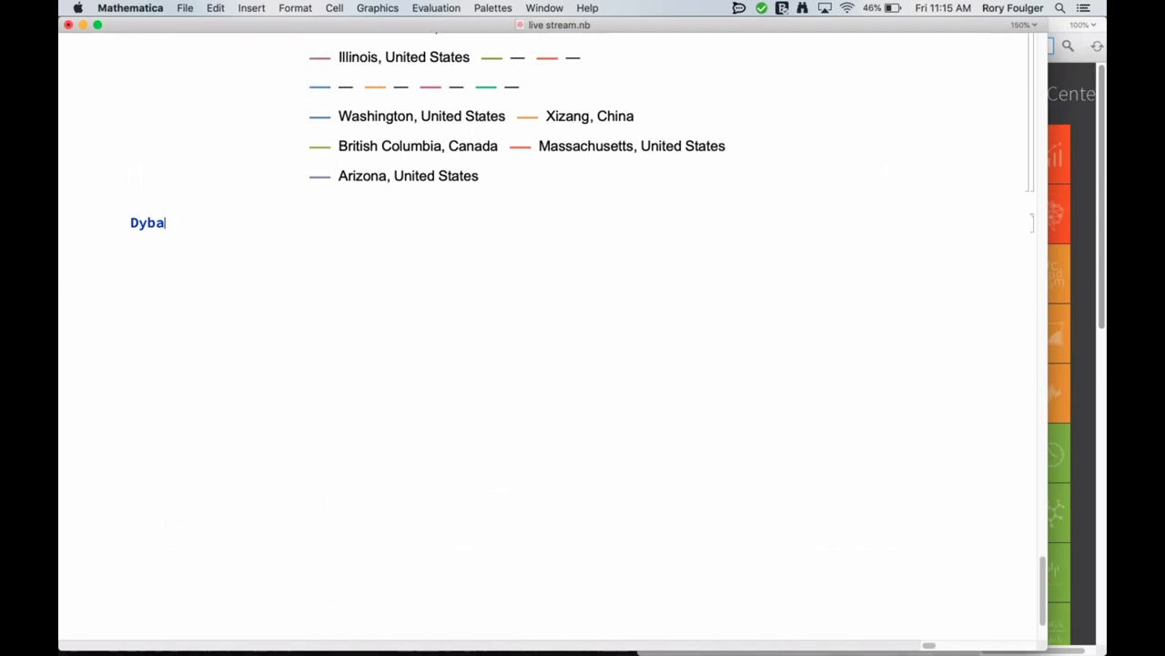
{"action": "key", "text": "BackSpace"}
{"action": "key", "text": "BackSpace"}
{"action": "type", "text": "n"}
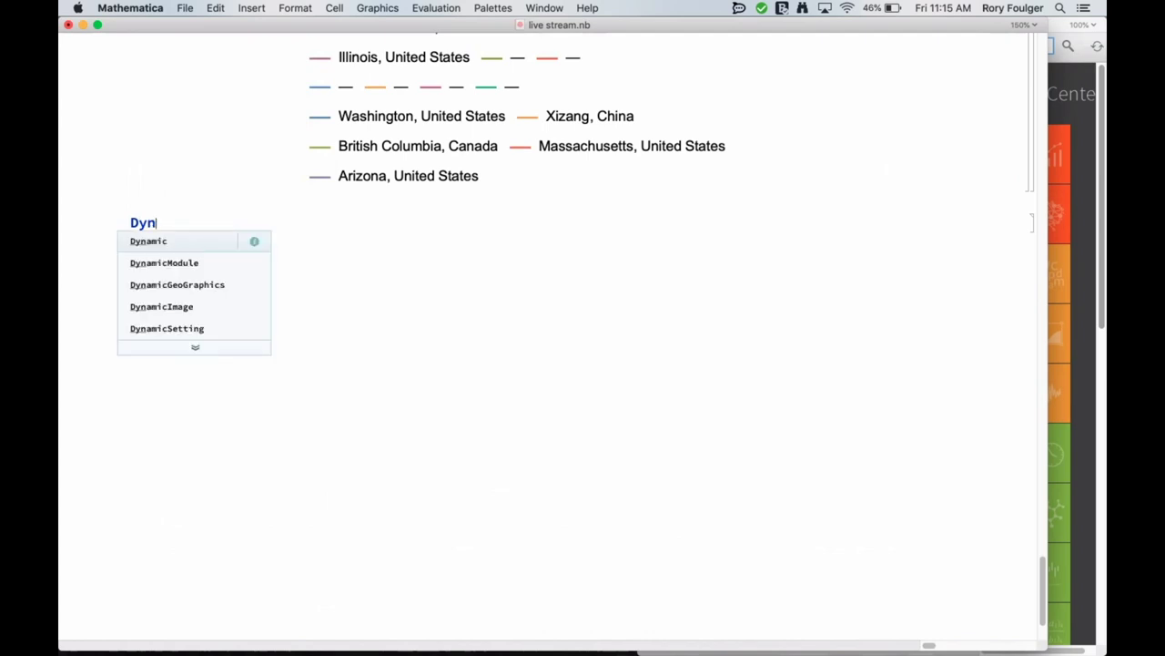
{"action": "key", "text": "Escape"}
{"action": "type", "text": "amic"}
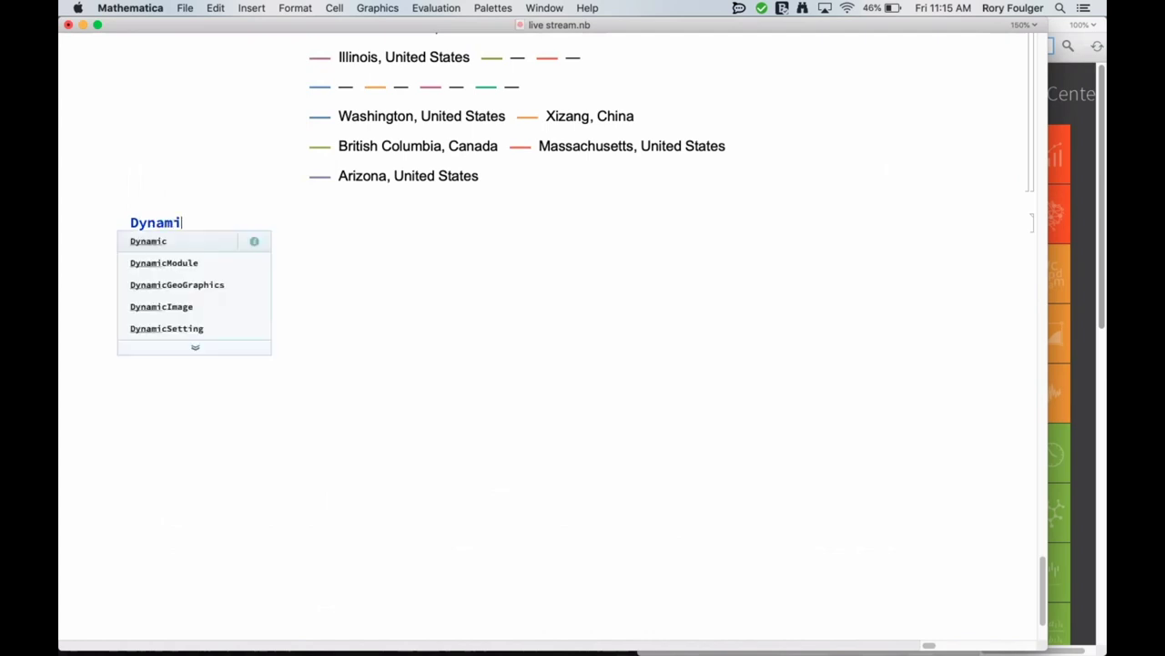
{"action": "key", "text": "Down"}
{"action": "key", "text": "Down"}
{"action": "key", "text": "Return"}
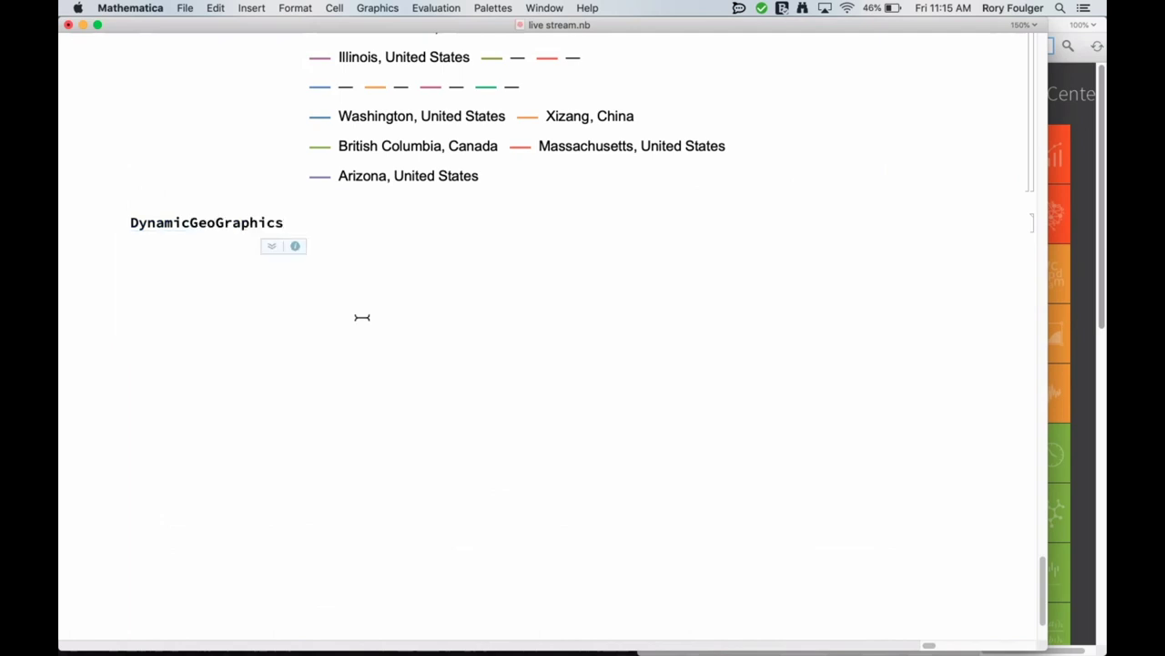
Open the DynamicGeoGraphics arguments and begin a nested Polygon[ expression
{"action": "type", "text": "[Plo"}
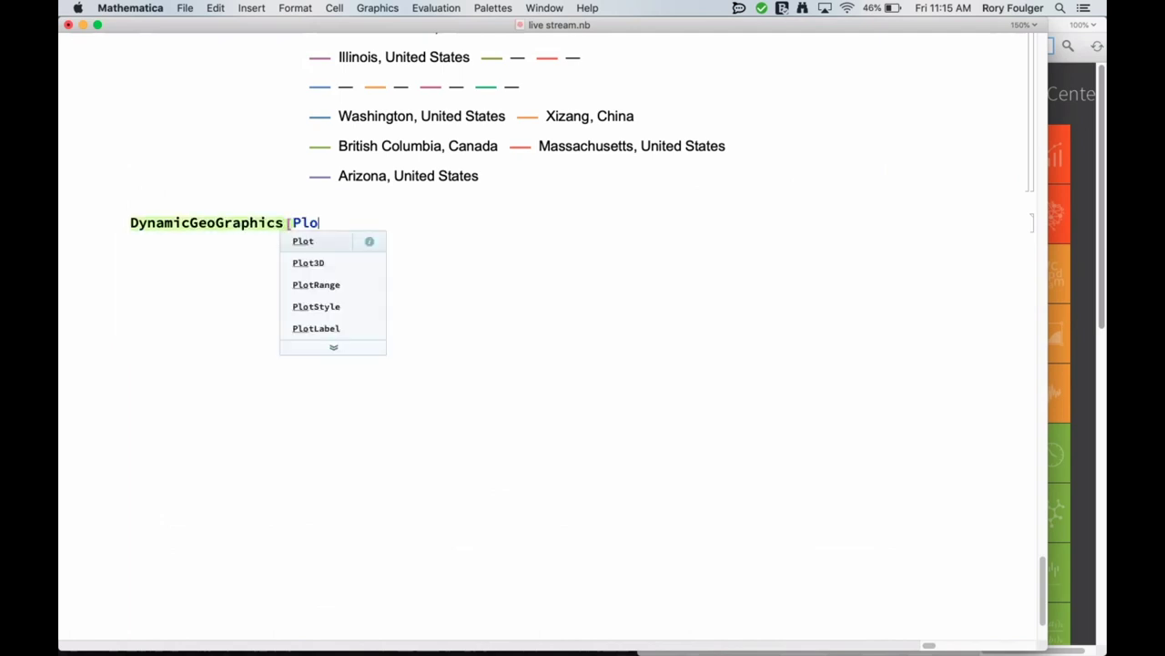
{"action": "key", "text": "BackSpace"}
{"action": "key", "text": "BackSpace"}
{"action": "type", "text": "oly"}
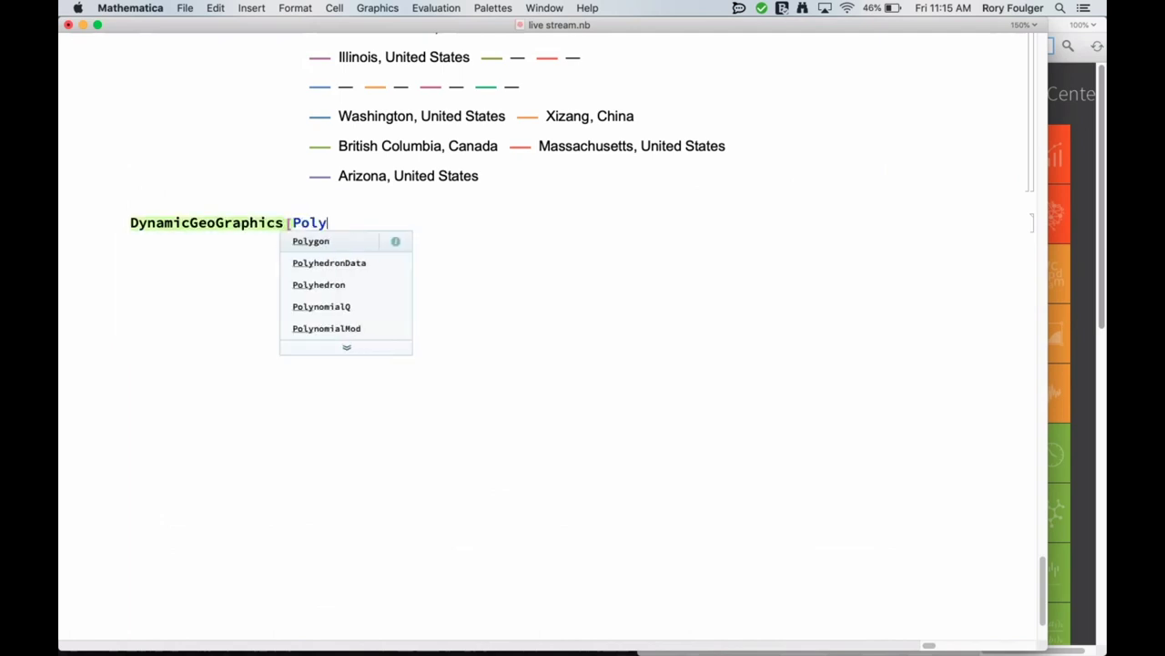
{"action": "type", "text": "gon["}
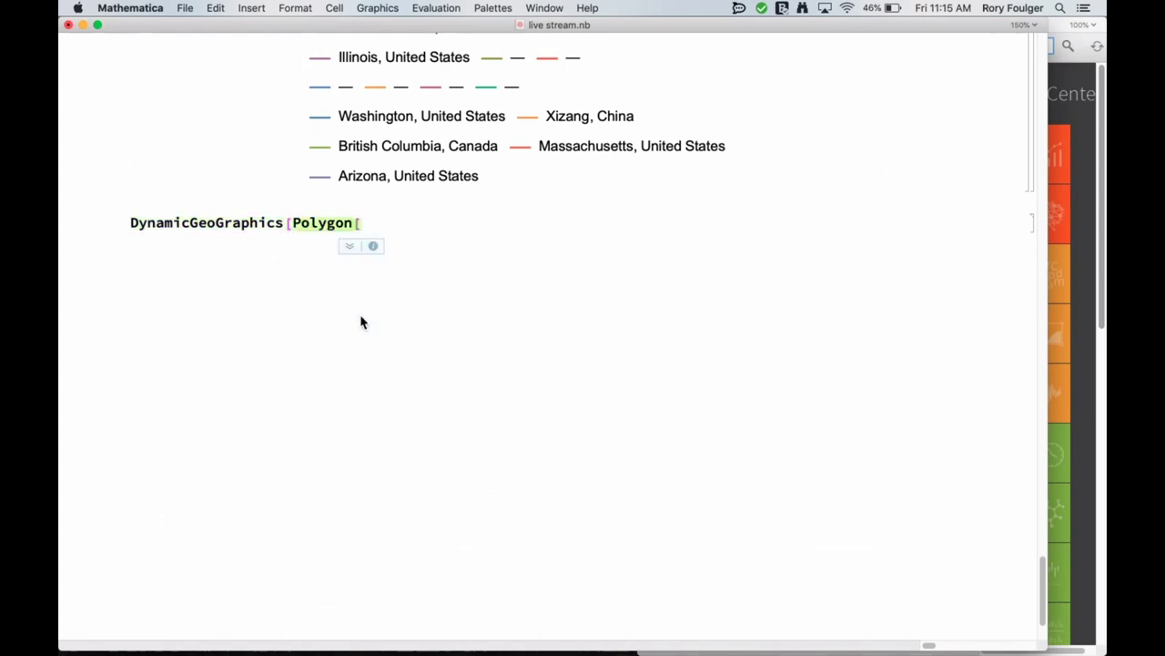
Insert "hubei, china" as a natural-language entity in Polygon, close the brackets, and accept the administrative division interpretation
{"action": "key", "text": "ctrl+equal"}
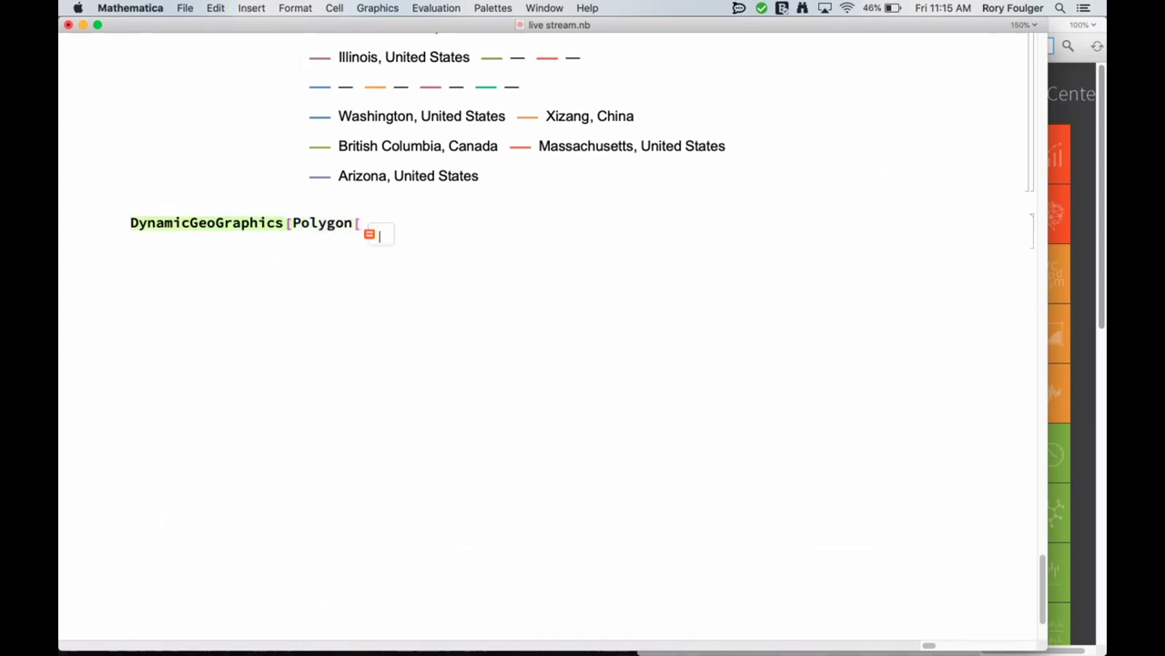
{"action": "type", "text": "hub"}
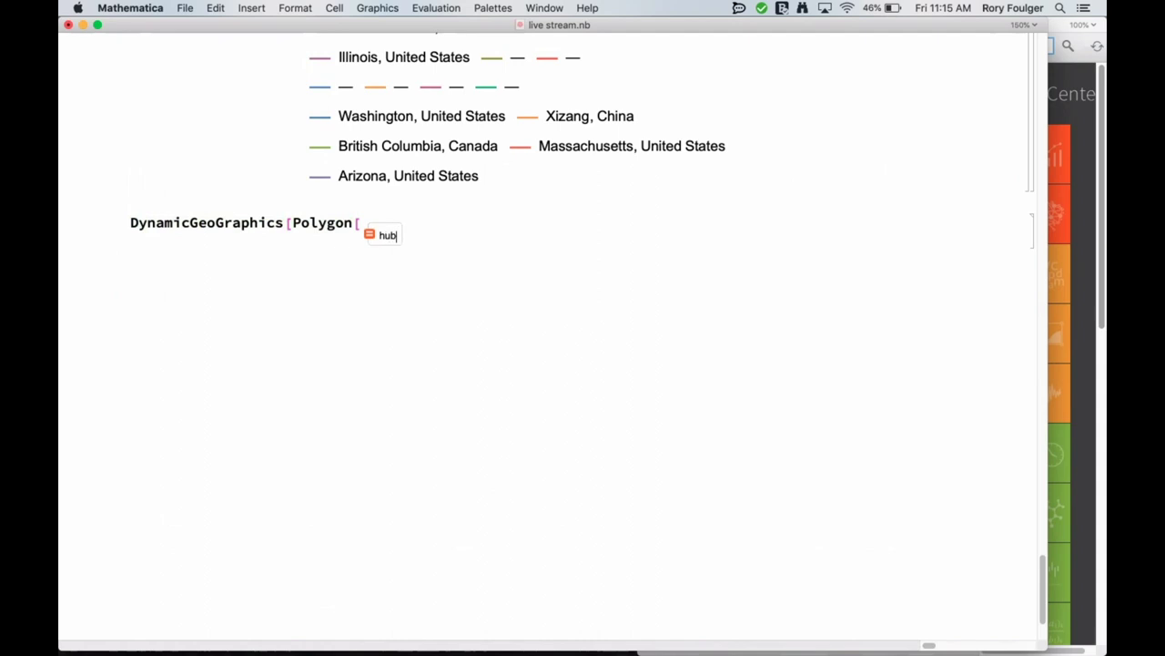
{"action": "type", "text": "ei, china"}
{"action": "key", "text": "Return"}
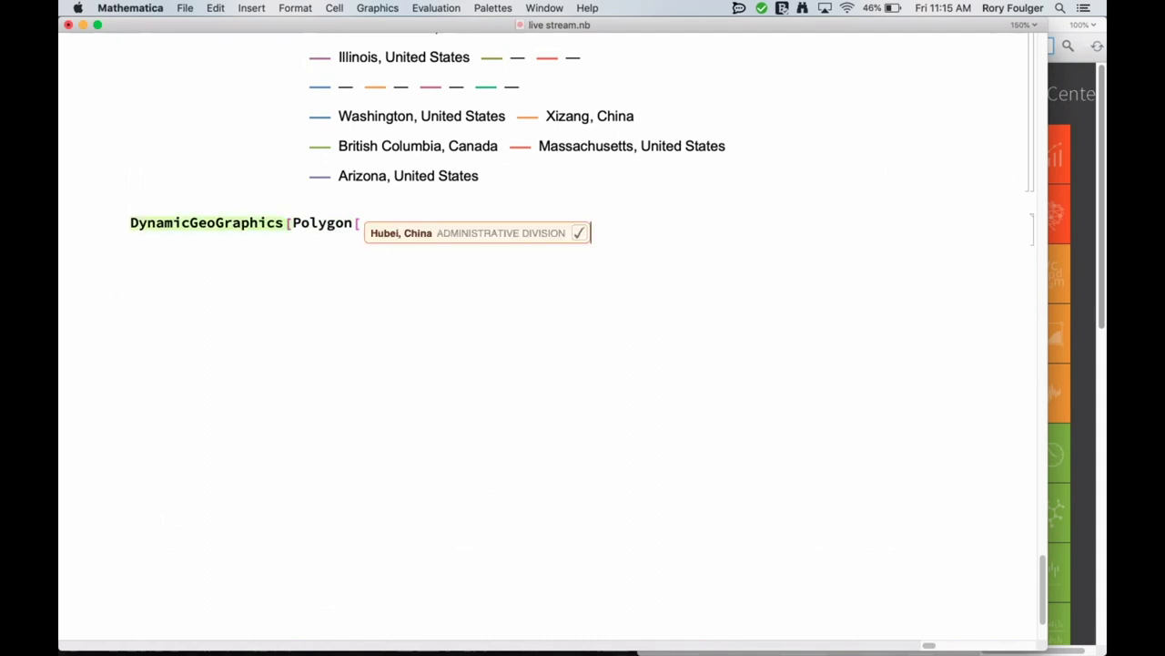
{"action": "type", "text": "]]"}
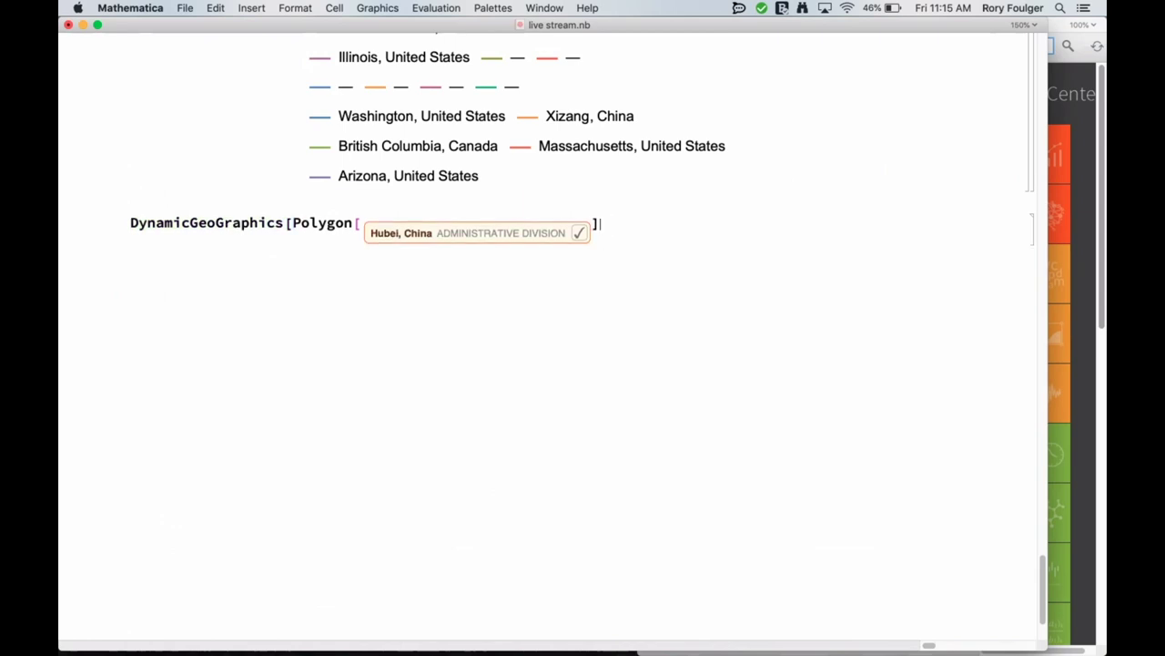
{"action": "left_click", "coordinate": [590, 231]}
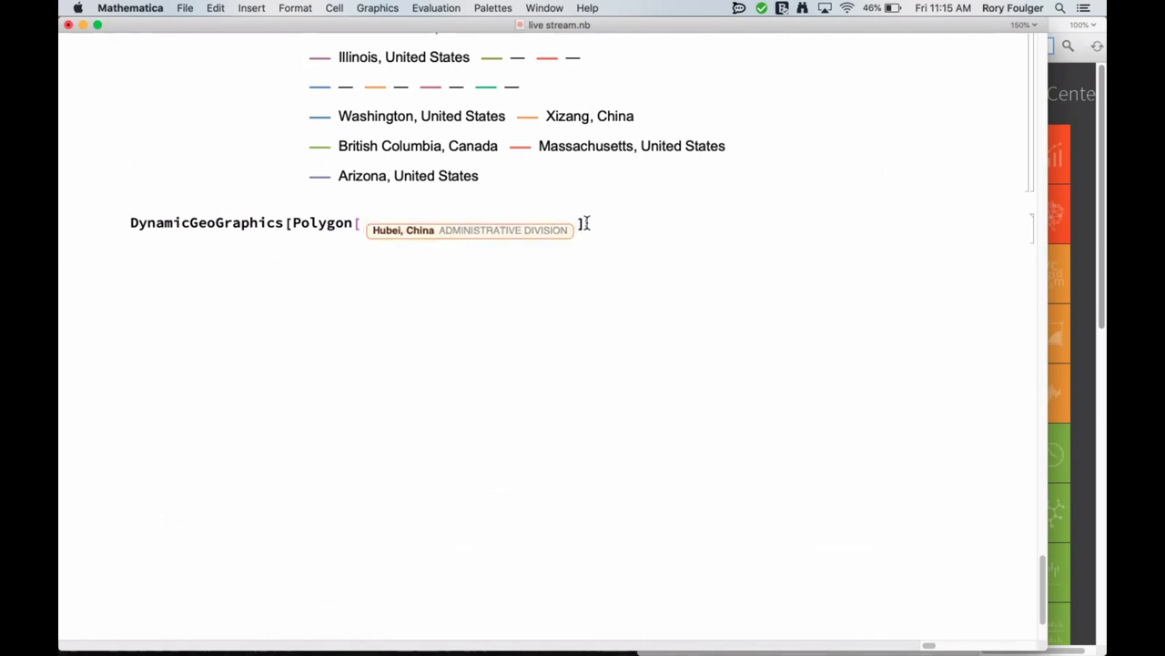
Re-enter "hubei, china" as a natural-language entity inside Polygon, close the brackets, and evaluate the DynamicGeoGraphics expression
{"action": "left_click", "coordinate": [366, 233]}
{"action": "key", "text": "super+x"}
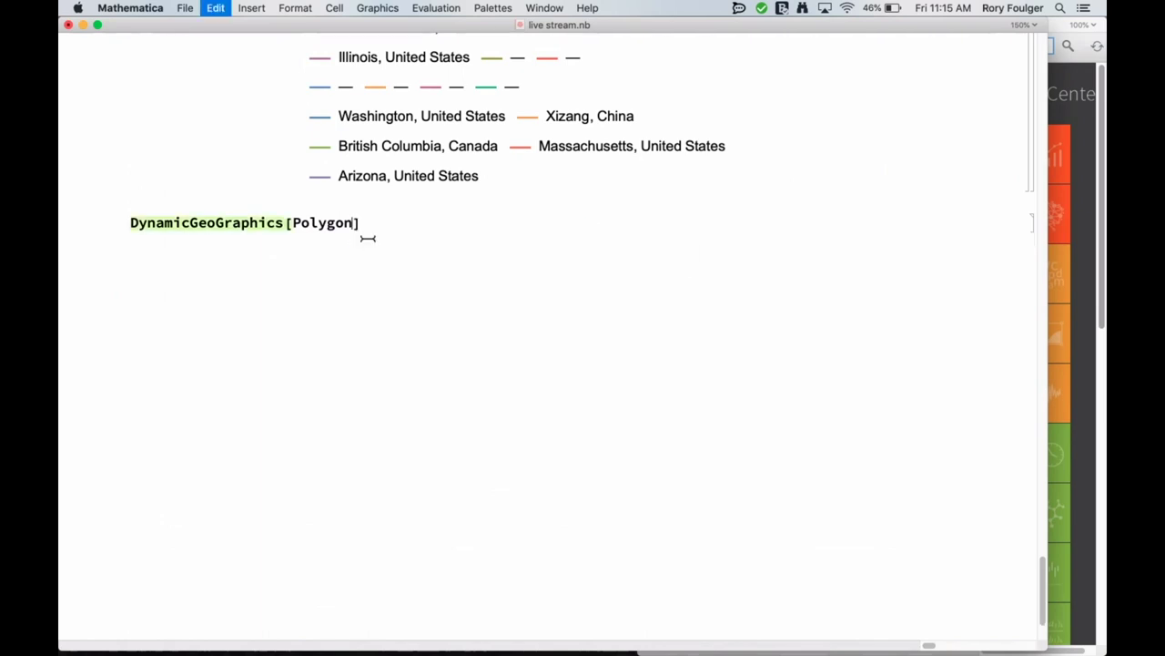
{"action": "type", "text": "["}
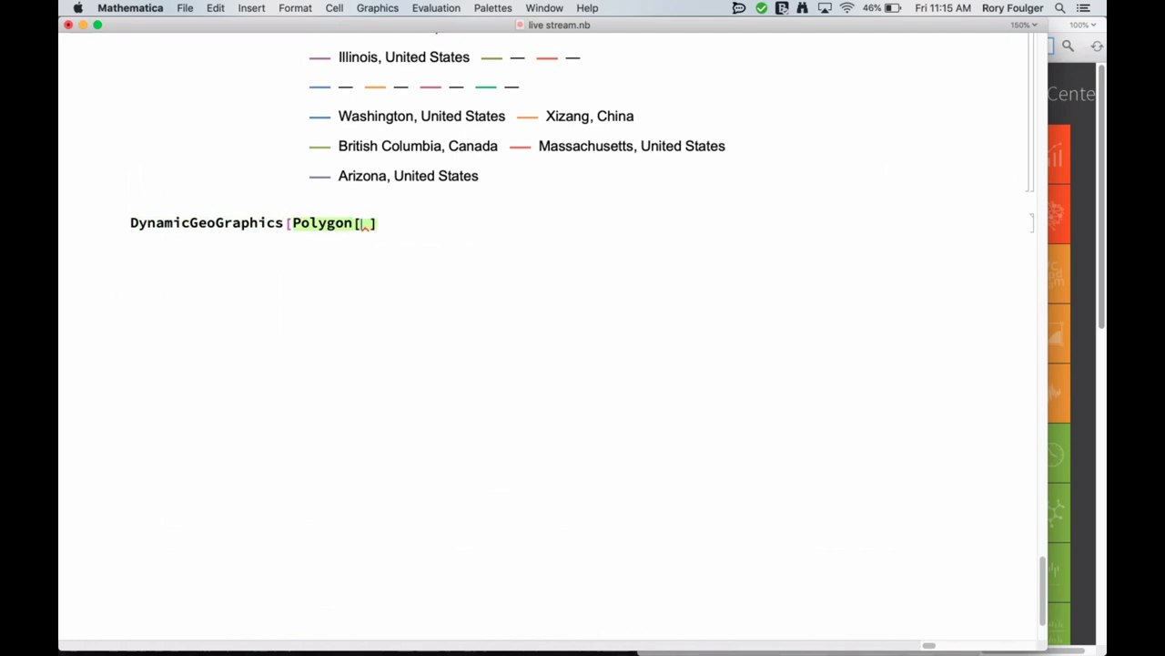
{"action": "key", "text": "super+v"}
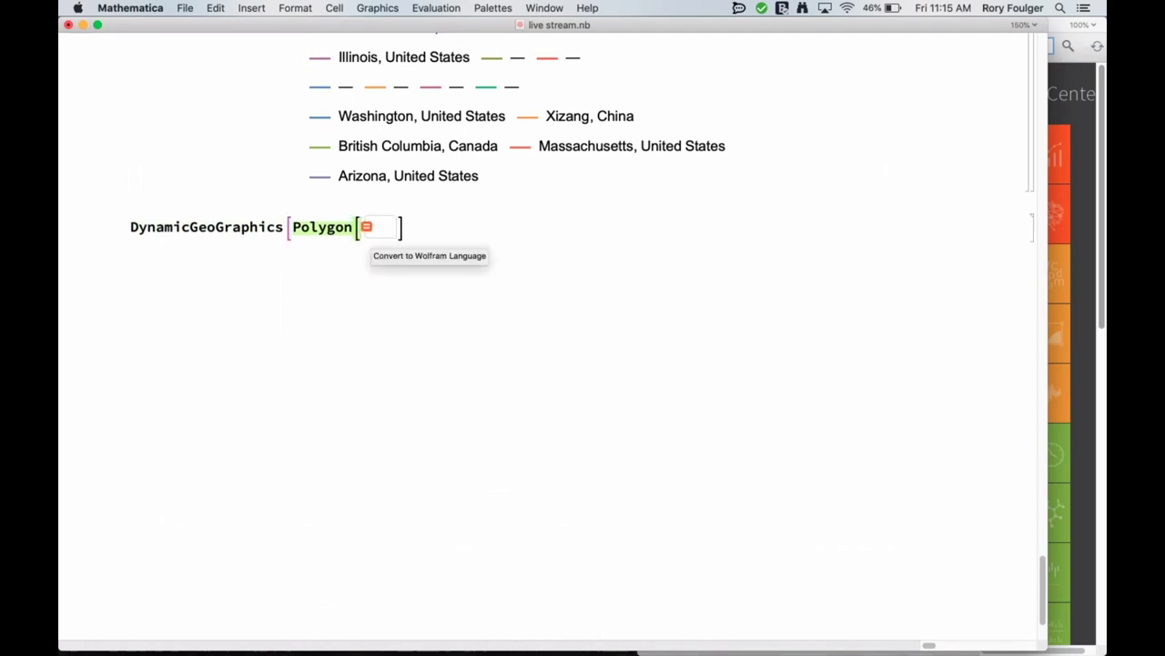
{"action": "type", "text": "h"}
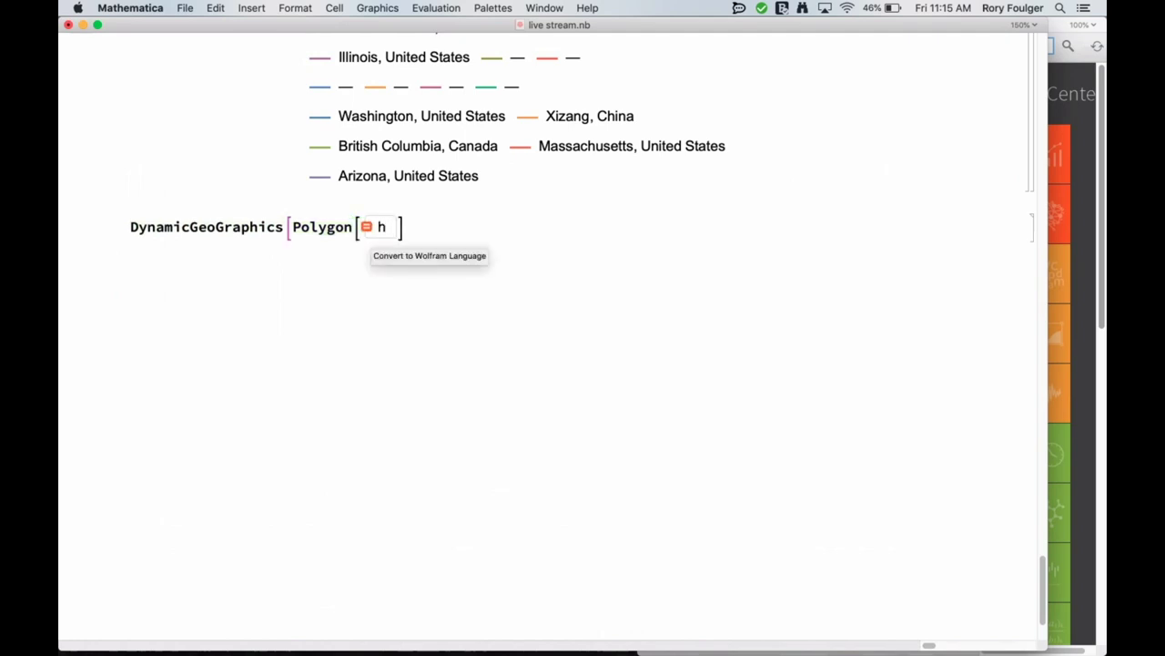
{"action": "type", "text": "ubei, china"}
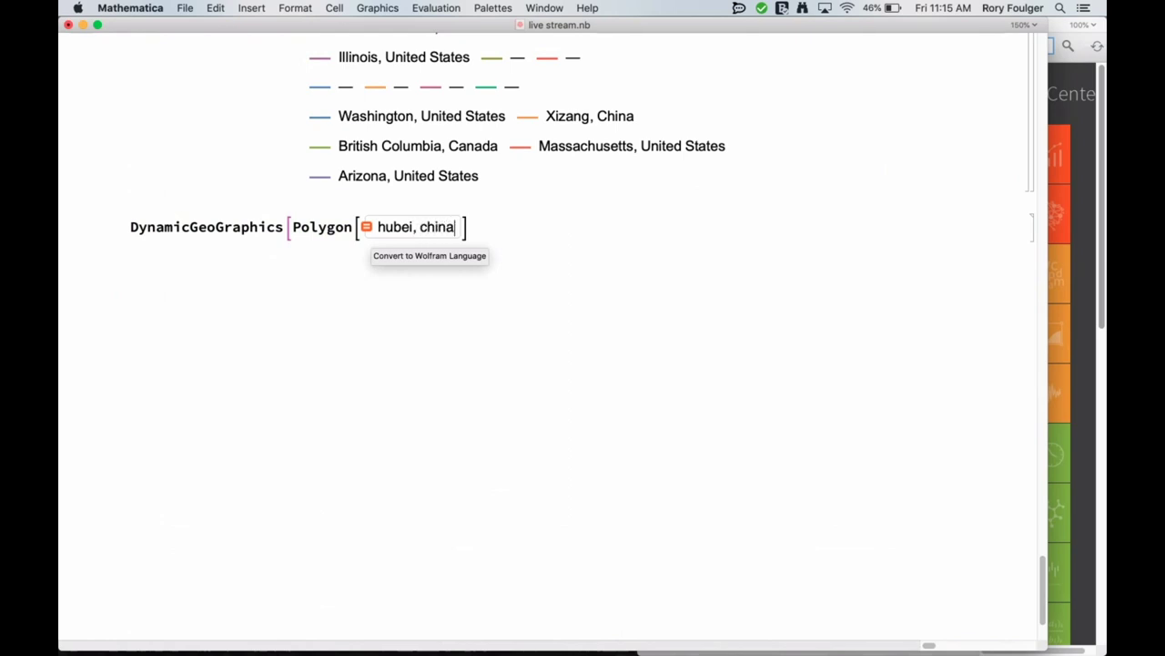
{"action": "key", "text": "Return"}
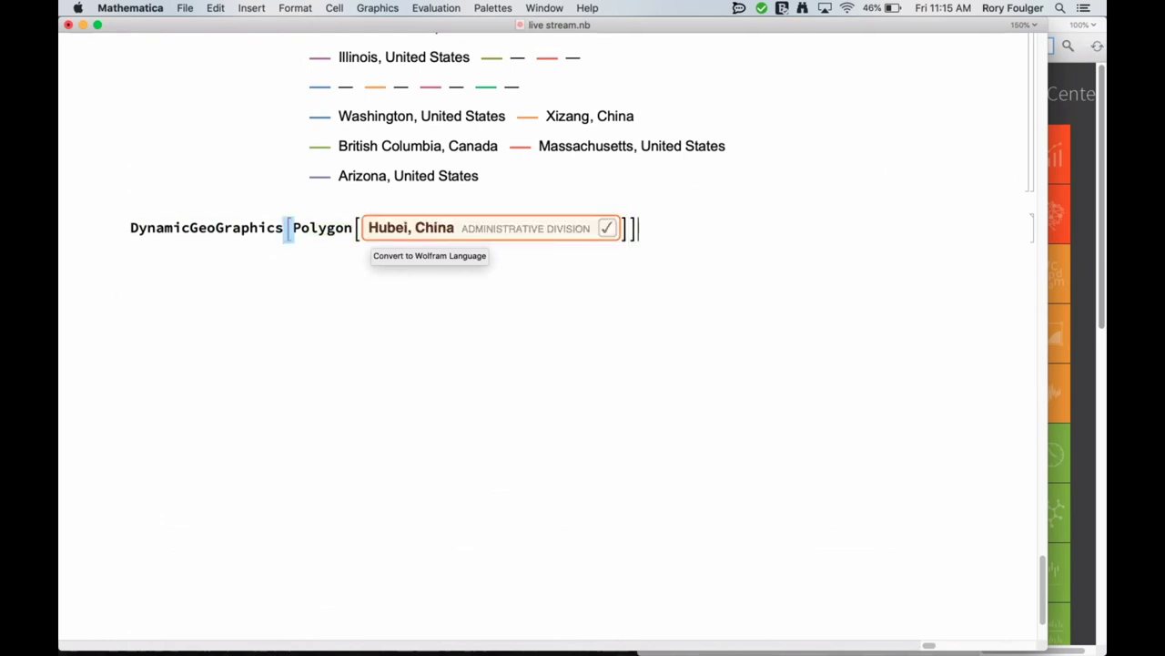
{"action": "key", "text": "shift+Return"}
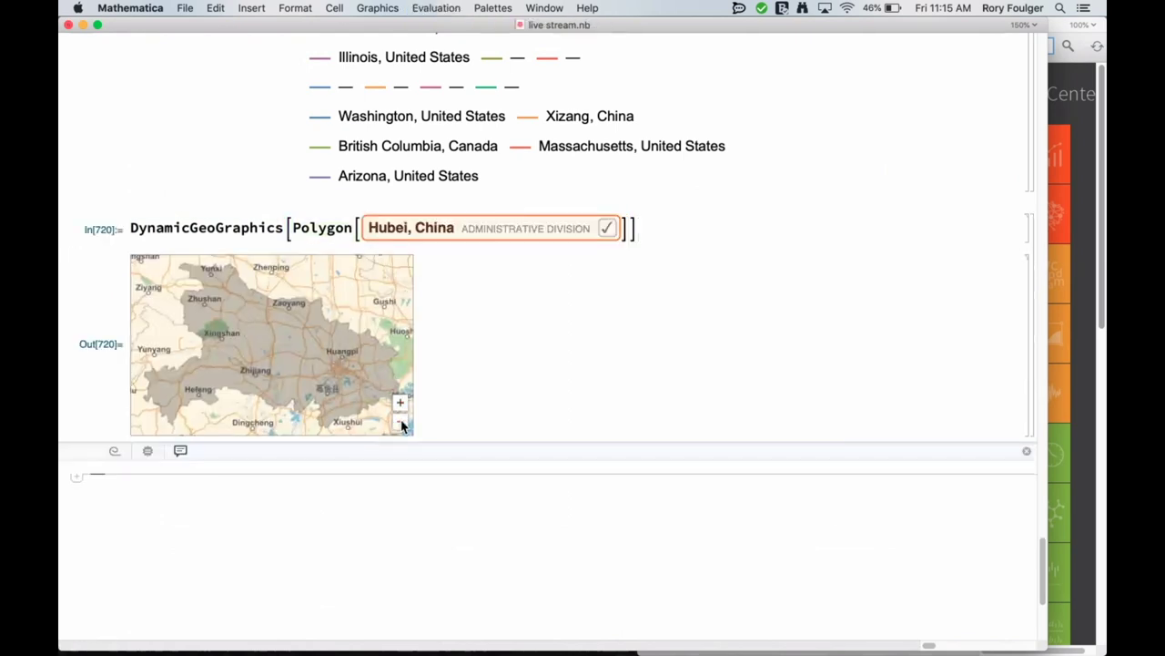
Explore the interactive Hubei map by zooming out to East Asia, shifting it, and zooming back in around the province
{"action": "left_click", "coordinate": [399, 423]}
{"action": "left_click", "coordinate": [401, 424]}
{"action": "left_click", "coordinate": [401, 423]}
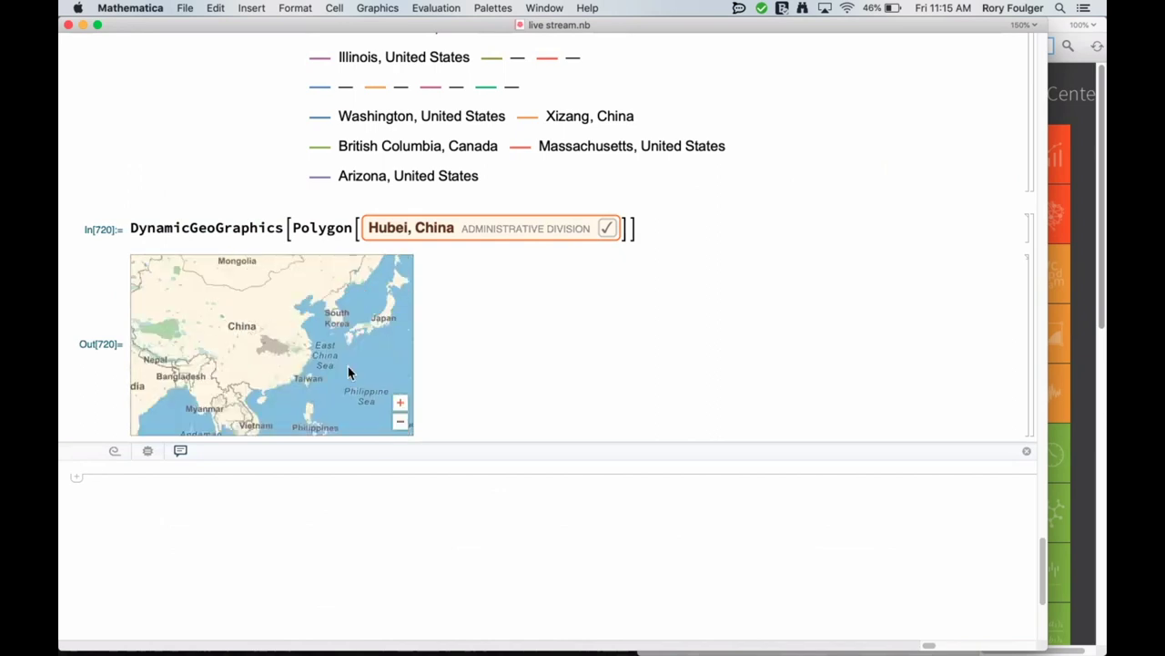
{"action": "left_click_drag", "start_coordinate": [273, 328], "coordinate": [290, 335]}
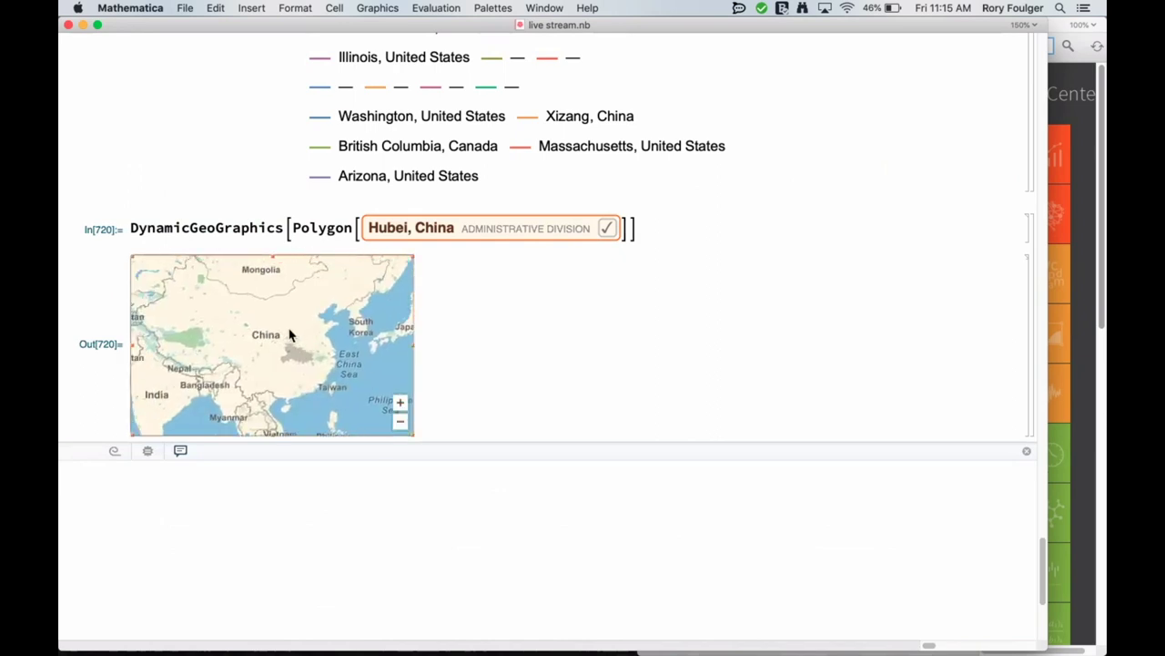
{"action": "left_click", "coordinate": [401, 404]}
{"action": "left_click", "coordinate": [401, 405]}
{"action": "left_click_drag", "start_coordinate": [334, 377], "coordinate": [260, 383]}
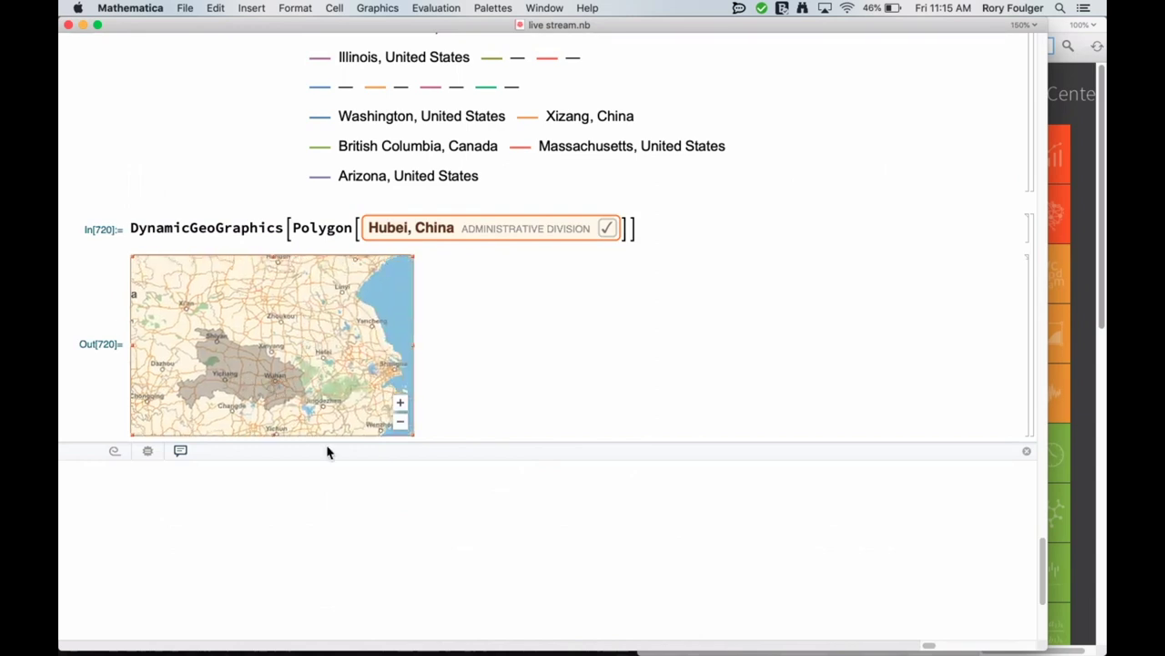
{"action": "left_click", "coordinate": [357, 508]}
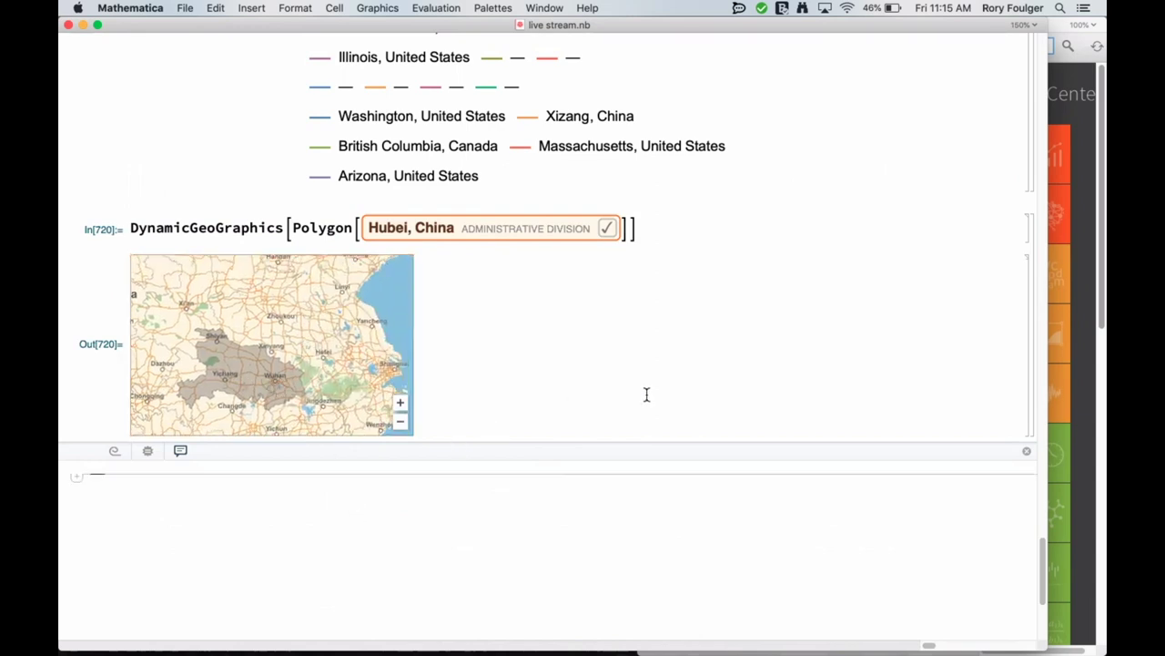
Examine the full-range confirmed-cases plot and its legend of administrative divisions alongside the Hubei map
{"action": "scroll", "coordinate": [536, 377], "scroll_direction": "up", "scroll_amount": 15}
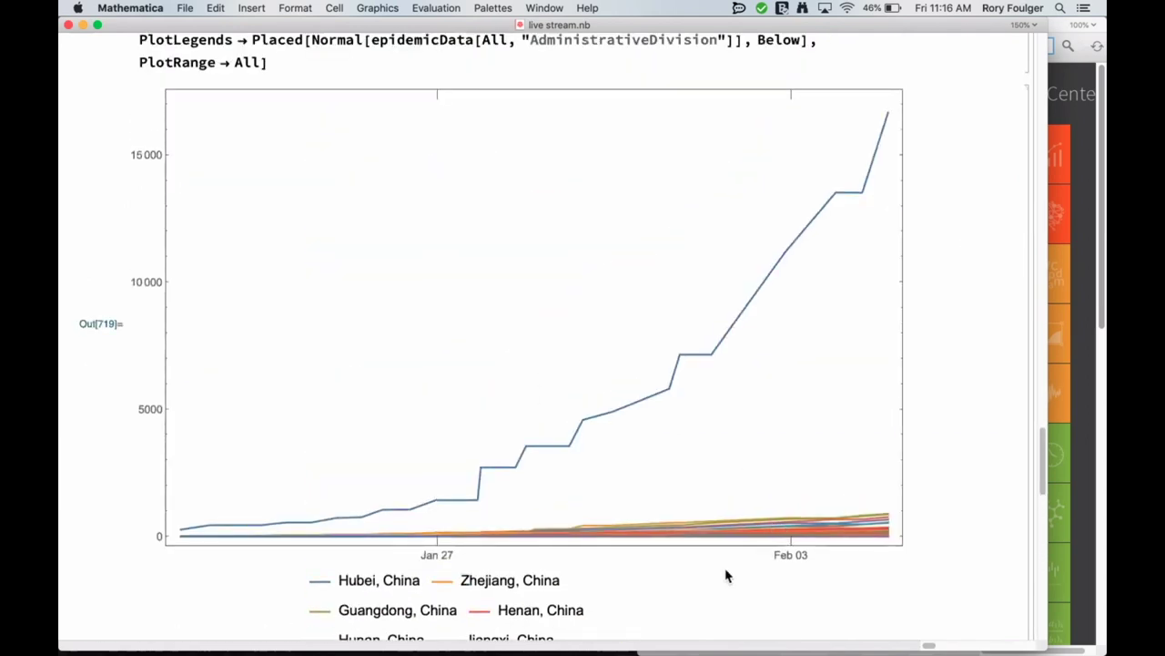
{"action": "scroll", "coordinate": [727, 574], "scroll_direction": "down", "scroll_amount": 8}
{"action": "scroll", "coordinate": [763, 424], "scroll_direction": "up", "scroll_amount": 6}
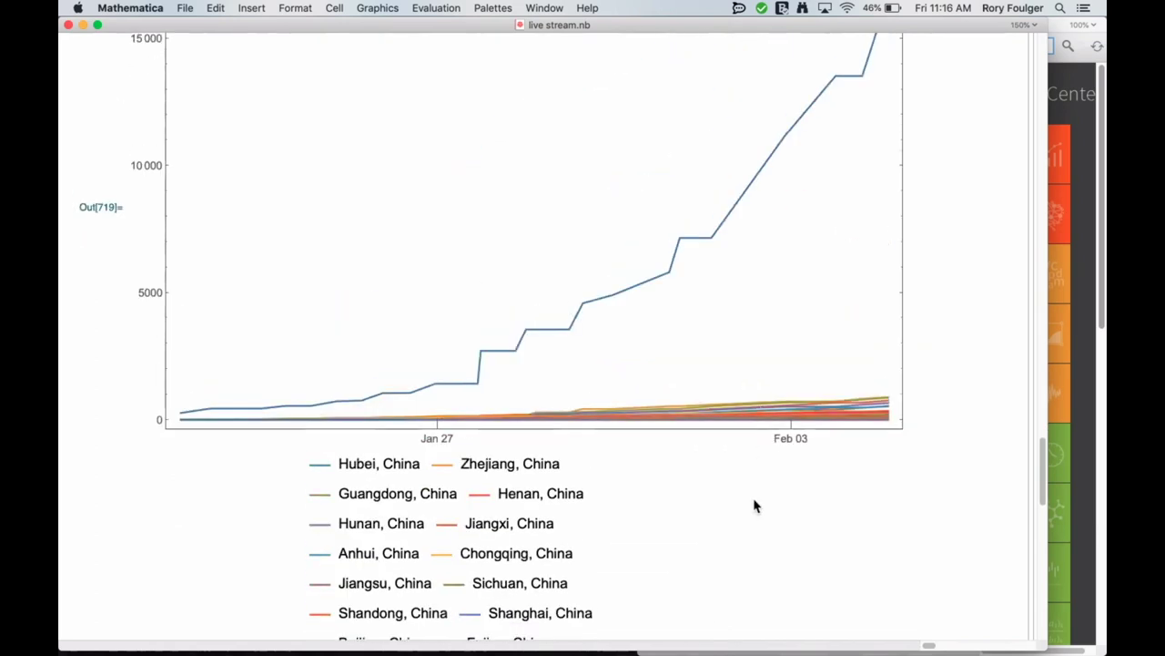
{"action": "scroll", "coordinate": [755, 506], "scroll_direction": "down", "scroll_amount": 5}
{"action": "scroll", "coordinate": [755, 506], "scroll_direction": "down", "scroll_amount": 5}
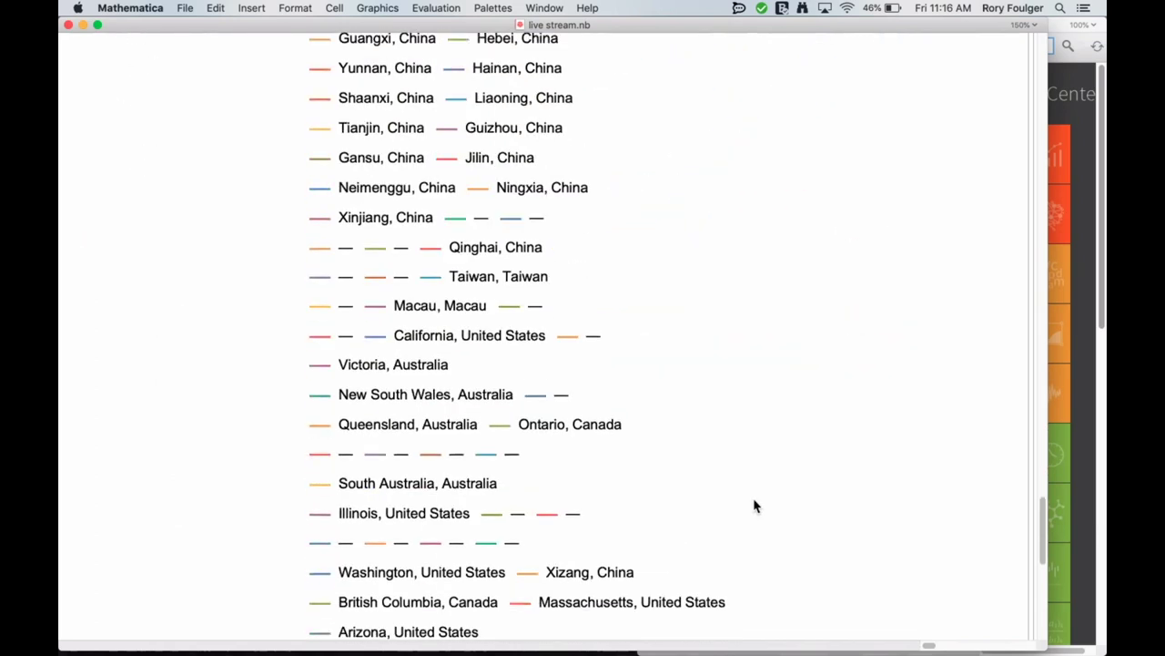
{"action": "scroll", "coordinate": [755, 506], "scroll_direction": "down", "scroll_amount": 7}
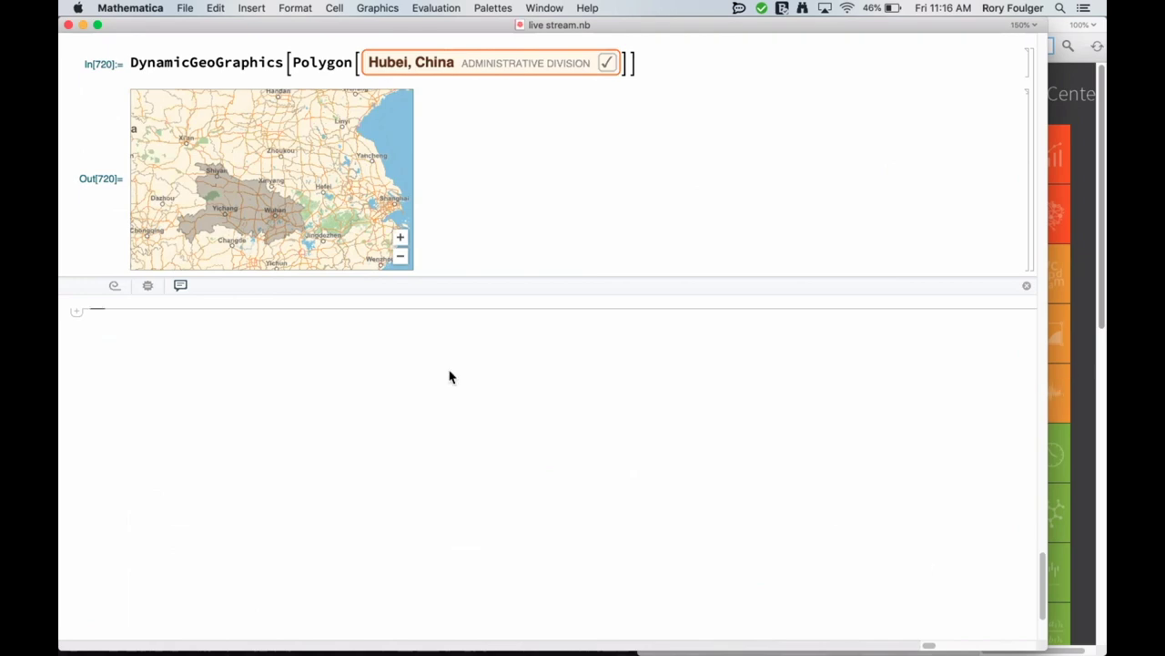
{"action": "scroll", "coordinate": [449, 376], "scroll_direction": "up", "scroll_amount": 15}
{"action": "scroll", "coordinate": [449, 376], "scroll_direction": "down", "scroll_amount": 6}
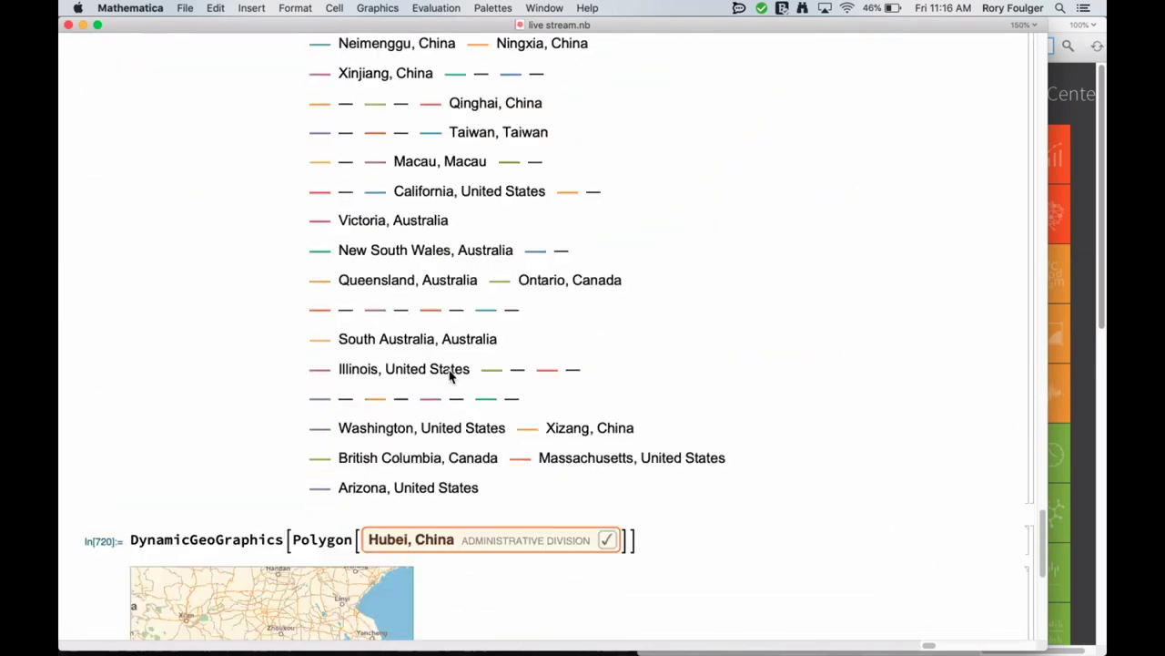
{"action": "scroll", "coordinate": [447, 205], "scroll_direction": "up", "scroll_amount": 5}
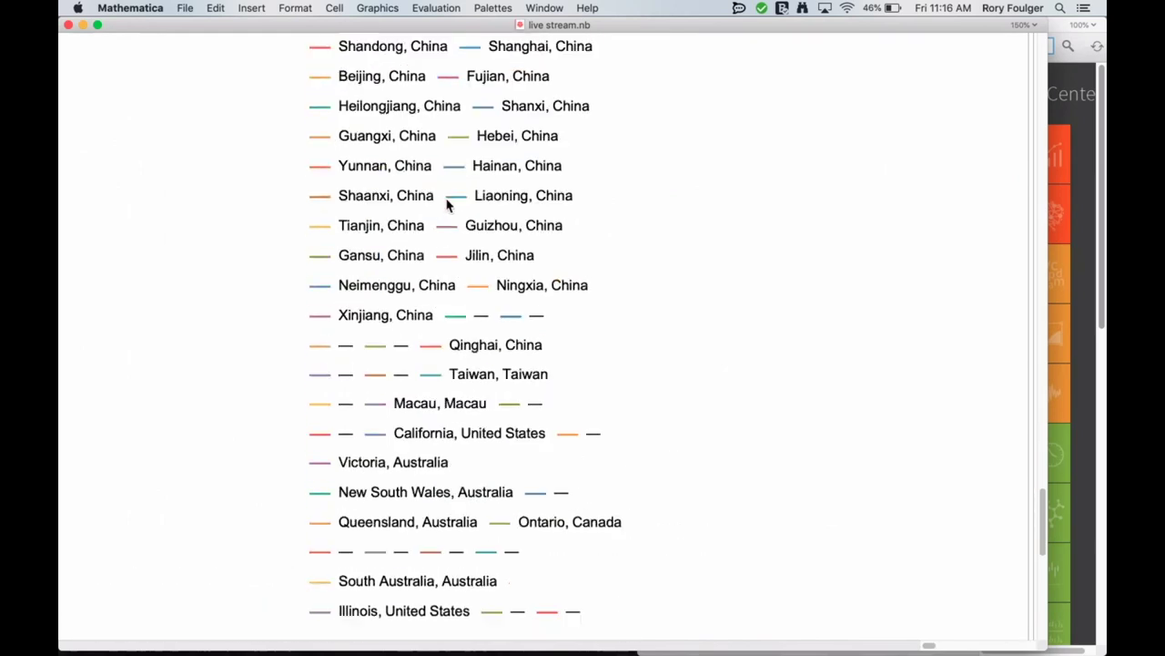
Copy the full-range DateListPlot code with PlotLegends and PlotRange into a new input cell below the Hubei map
{"action": "scroll", "coordinate": [447, 374], "scroll_direction": "up", "scroll_amount": 15}
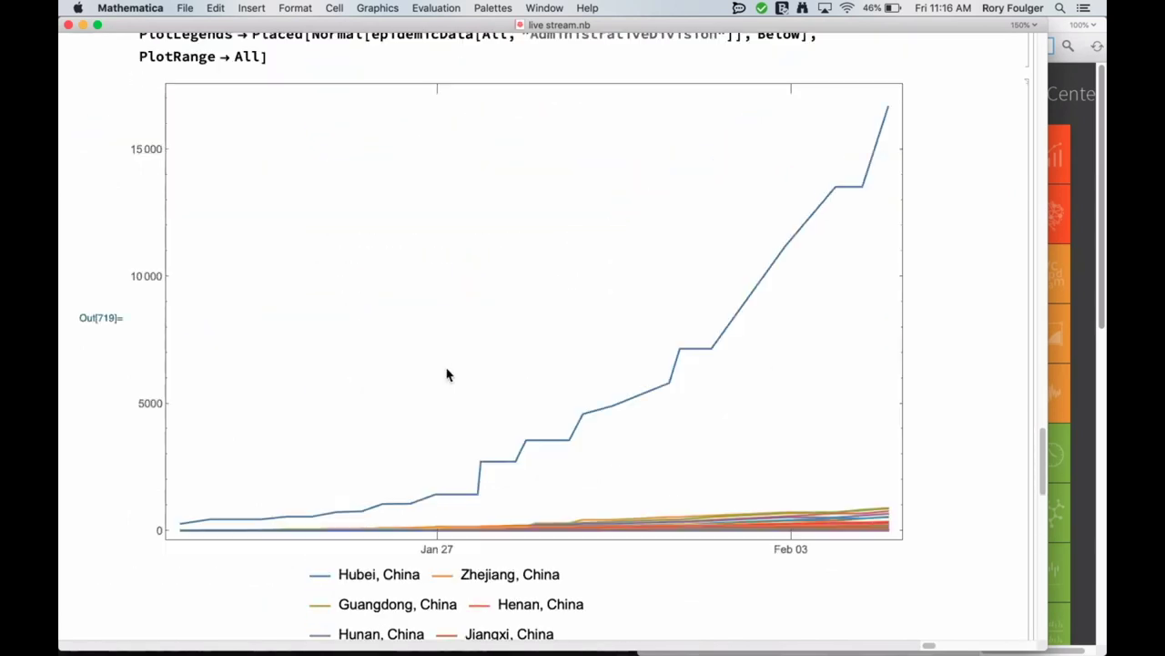
{"action": "scroll", "coordinate": [447, 374], "scroll_direction": "up", "scroll_amount": 1}
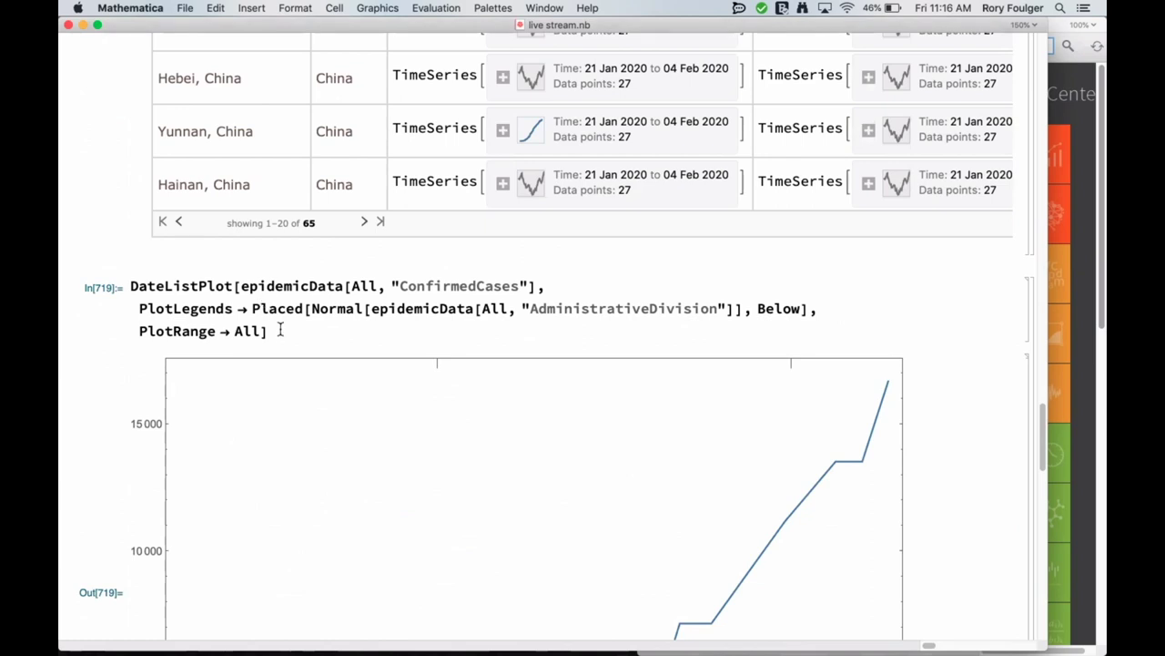
{"action": "triple_click", "coordinate": [118, 281]}
{"action": "key", "text": "super+c"}
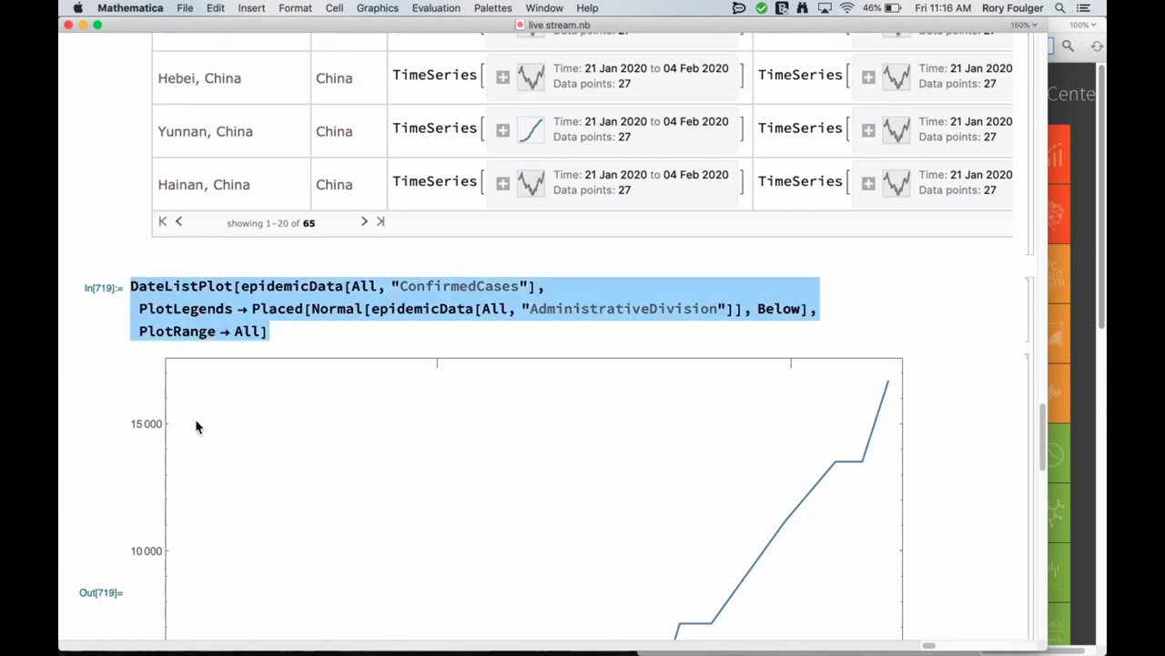
{"action": "scroll", "coordinate": [197, 424], "scroll_direction": "down", "scroll_amount": 15}
{"action": "scroll", "coordinate": [197, 492], "scroll_direction": "down", "scroll_amount": 2}
{"action": "left_click", "coordinate": [195, 543]}
{"action": "key", "text": "super+v"}
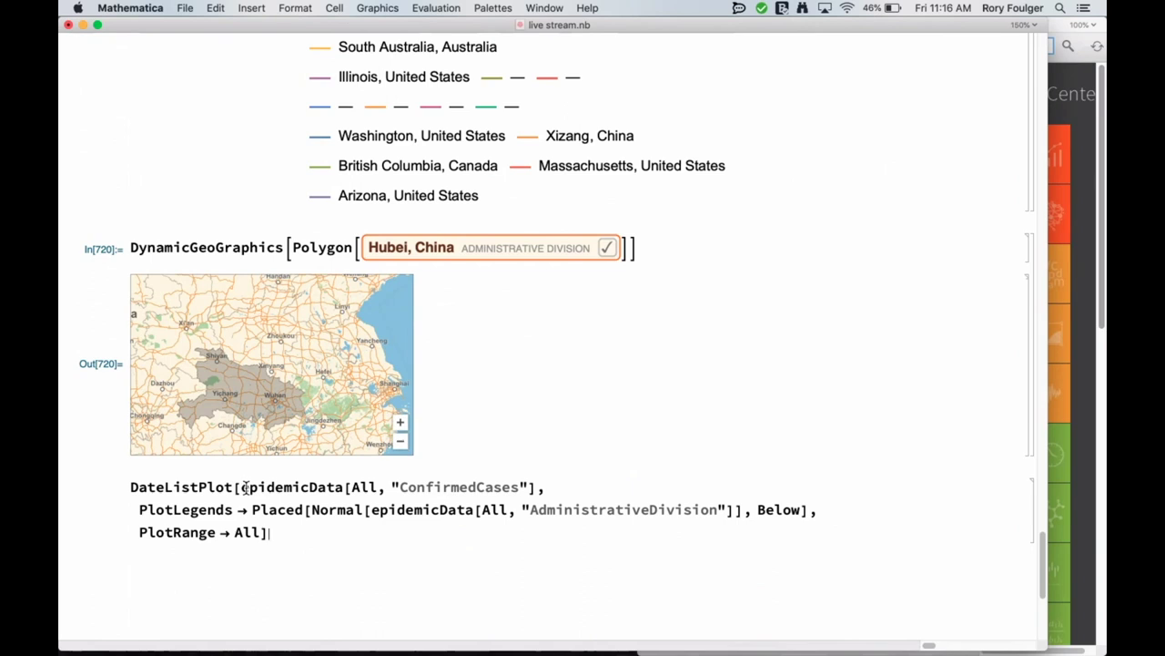
Insert Select[#"Country" == before All in the first epidemicData argument of the copied DateListPlot
{"action": "left_click", "coordinate": [352, 487]}
{"action": "type", "text": "Se"}
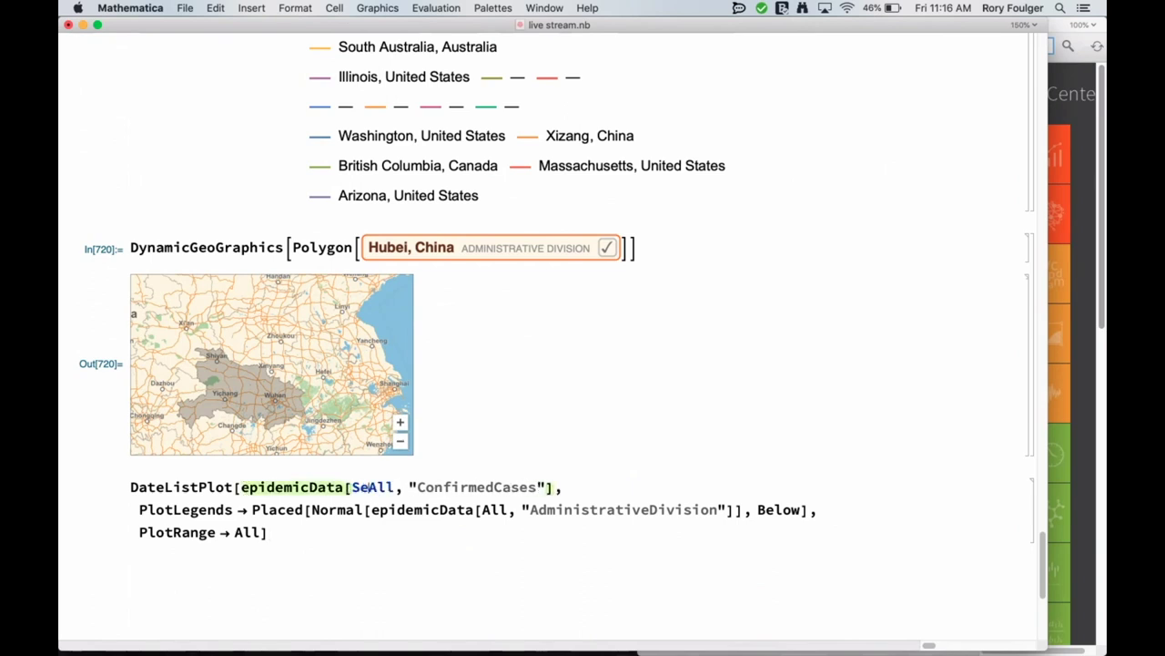
{"action": "type", "text": "lect"}
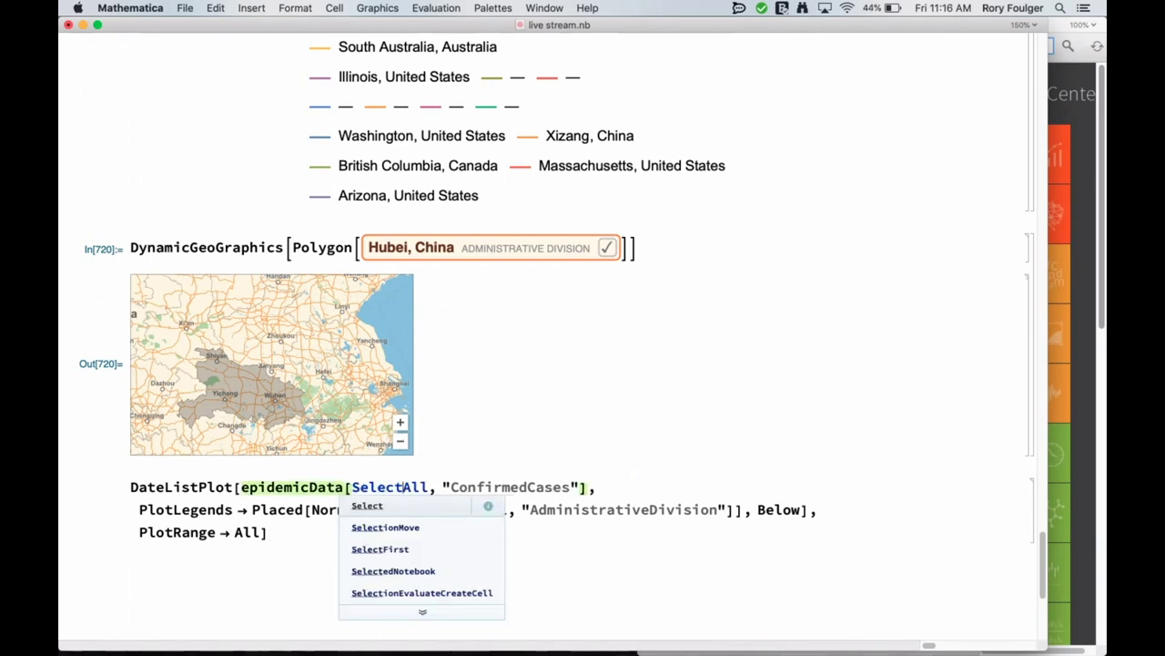
{"action": "type", "text": "[#"}
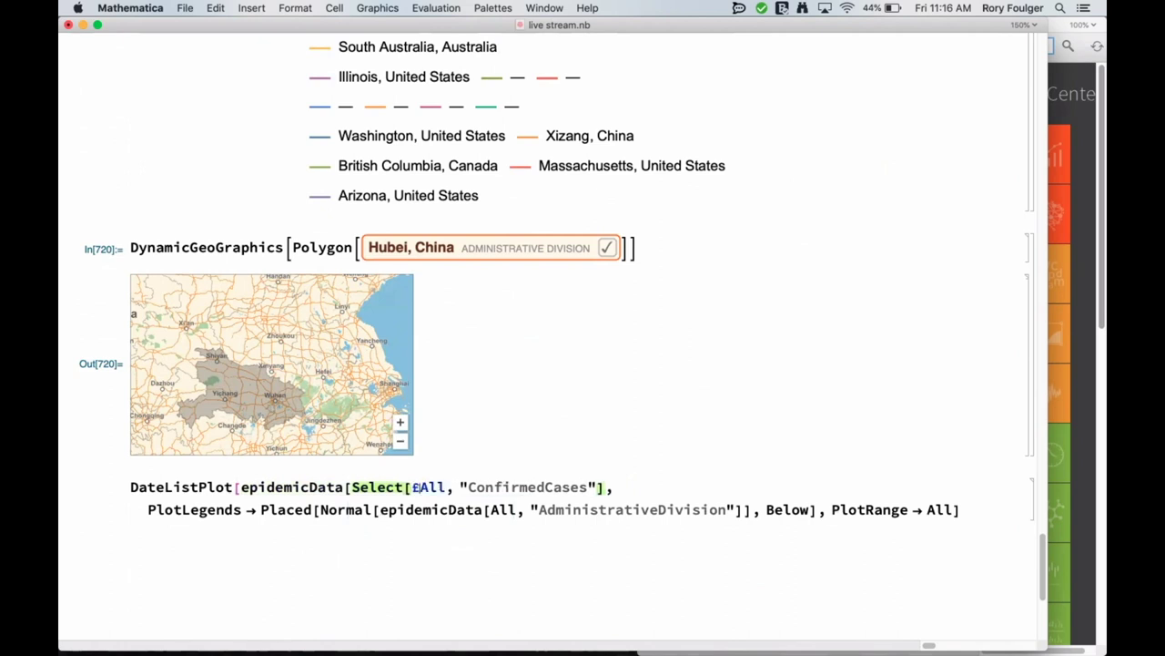
{"action": "type", "text": "\"Country"}
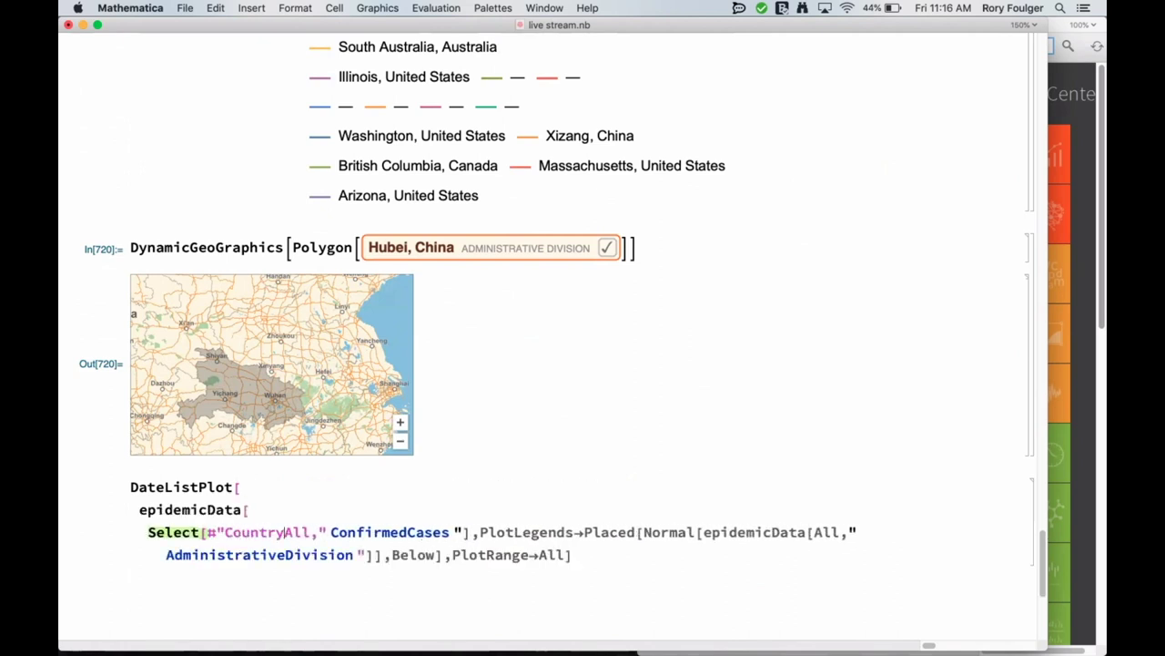
{"action": "type", "text": "\" == All, \"ConfirmedCases\"],"}
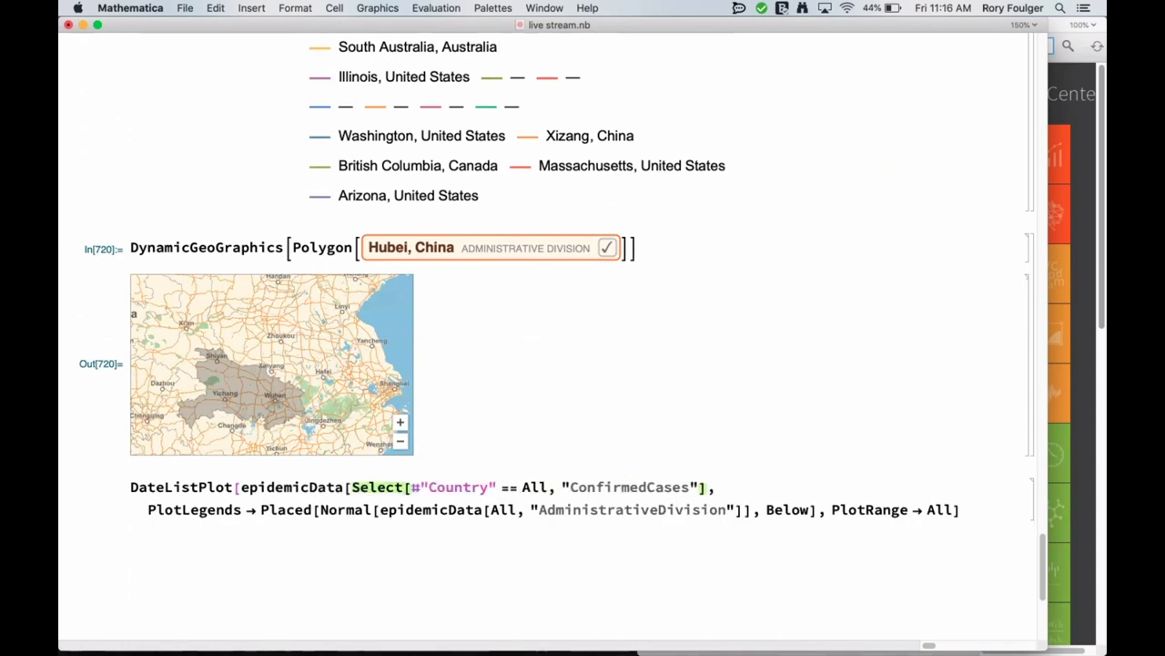
Complete the Select condition with the country entity China and &, close the brackets before [All, "ConfirmedCases"], and evaluate the plot
{"action": "key", "text": "ctrl+equal"}
{"action": "type", "text": "China"}
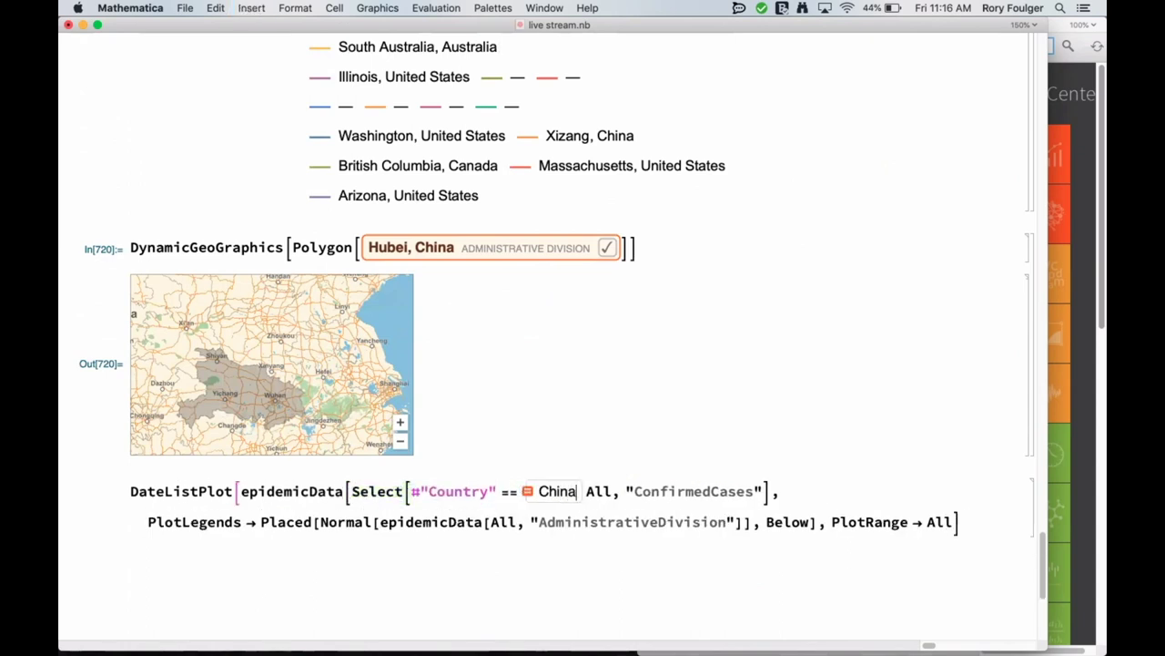
{"action": "key", "text": "Return"}
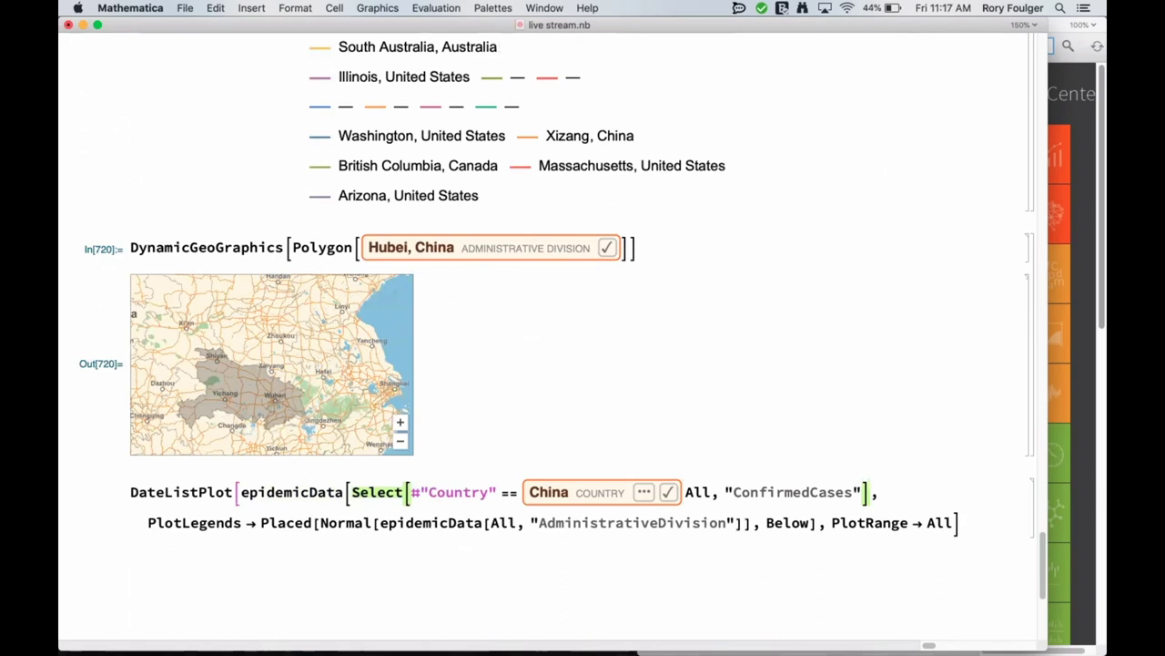
{"action": "type", "text": "&"}
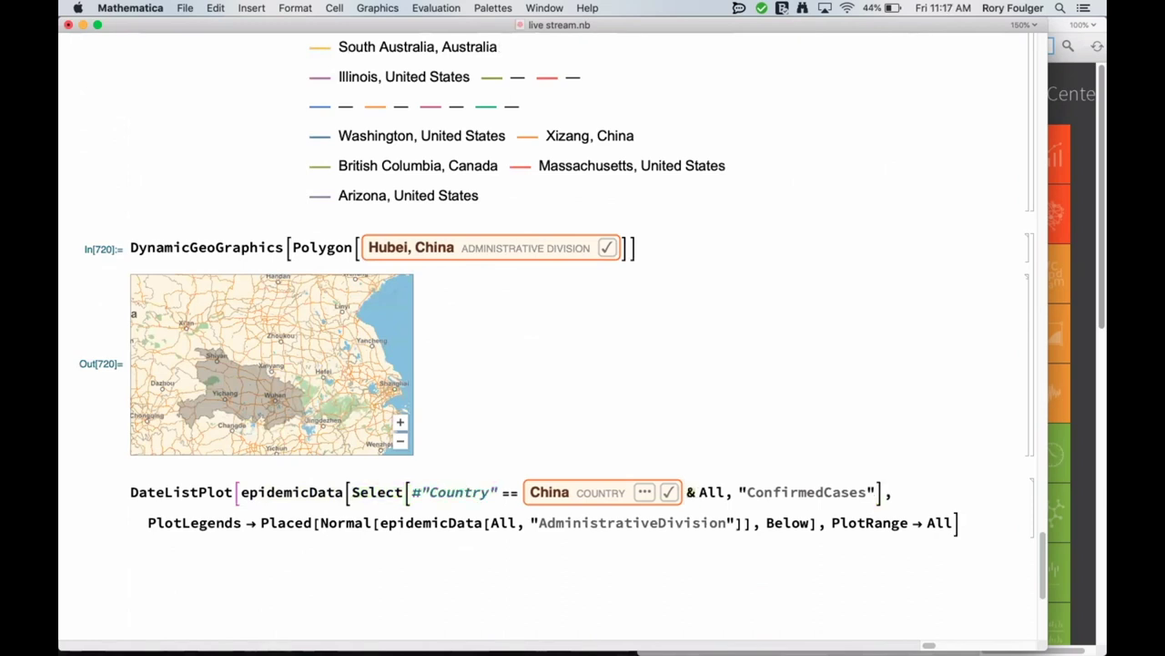
{"action": "type", "text": "]"}
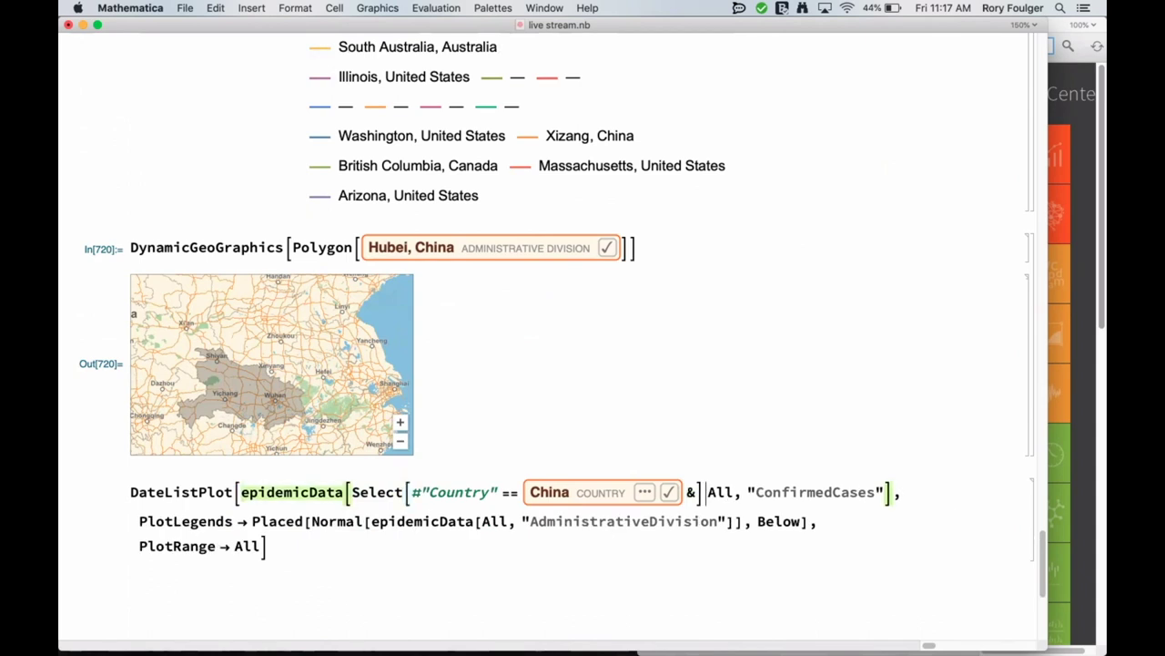
{"action": "type", "text": "["}
{"action": "key", "text": "shift+Return"}
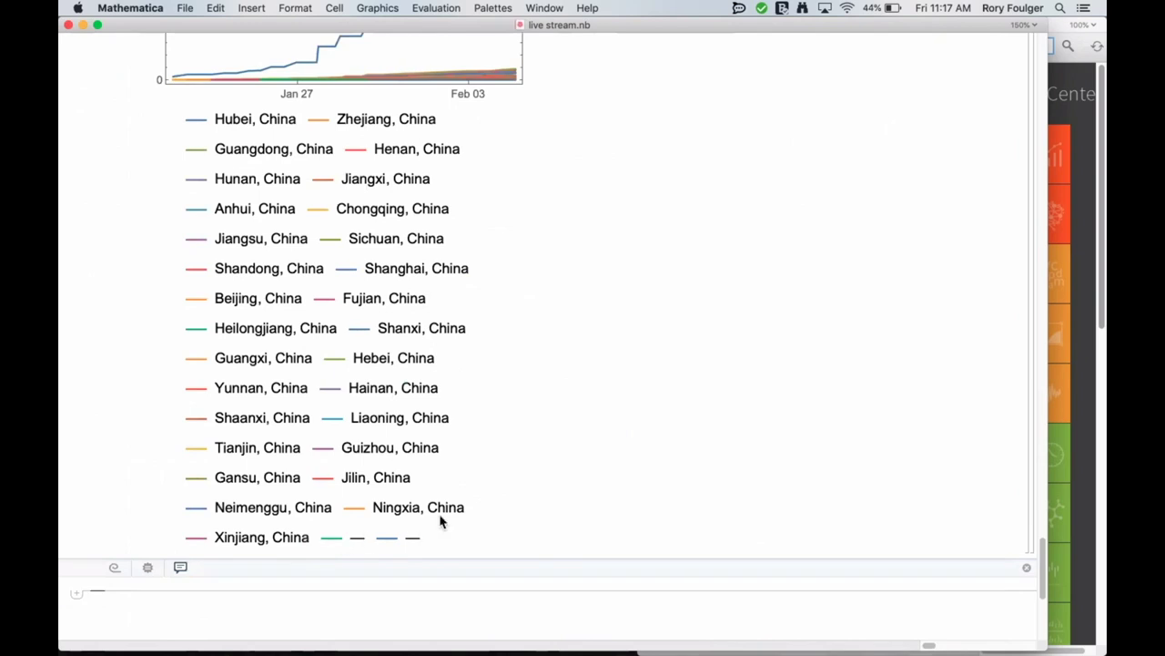
Enlarge the China-only confirmed-cases plot to nearly the full width of the notebook and review it with its code
{"action": "scroll", "coordinate": [439, 520], "scroll_direction": "up", "scroll_amount": 3}
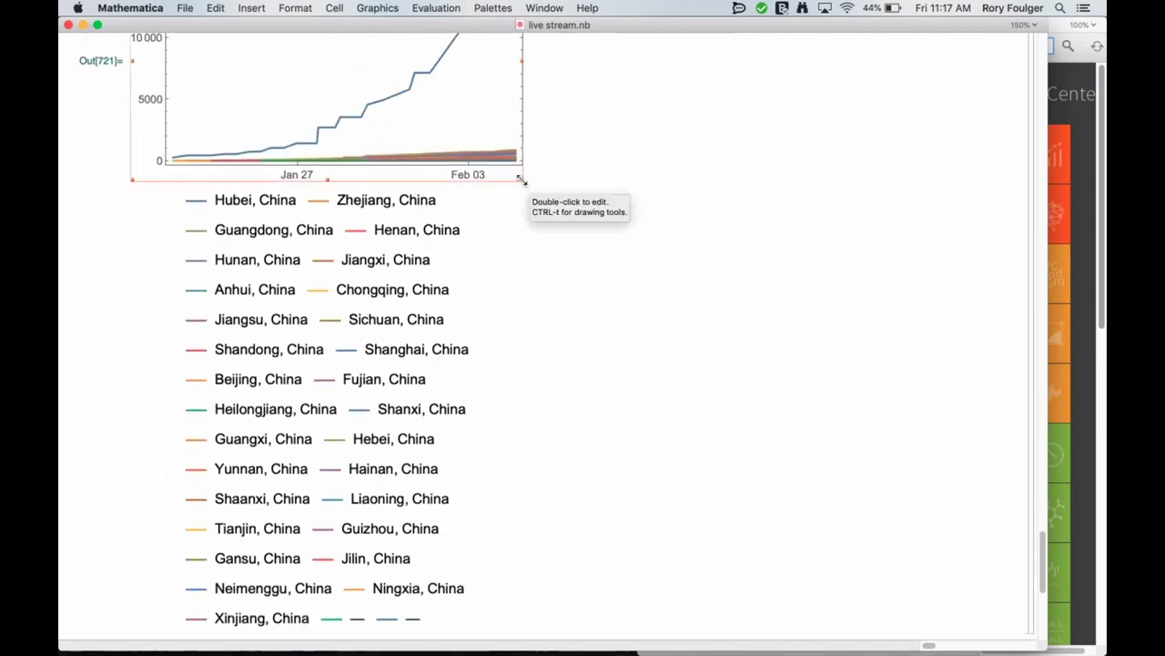
{"action": "left_click_drag", "start_coordinate": [524, 179], "coordinate": [968, 559]}
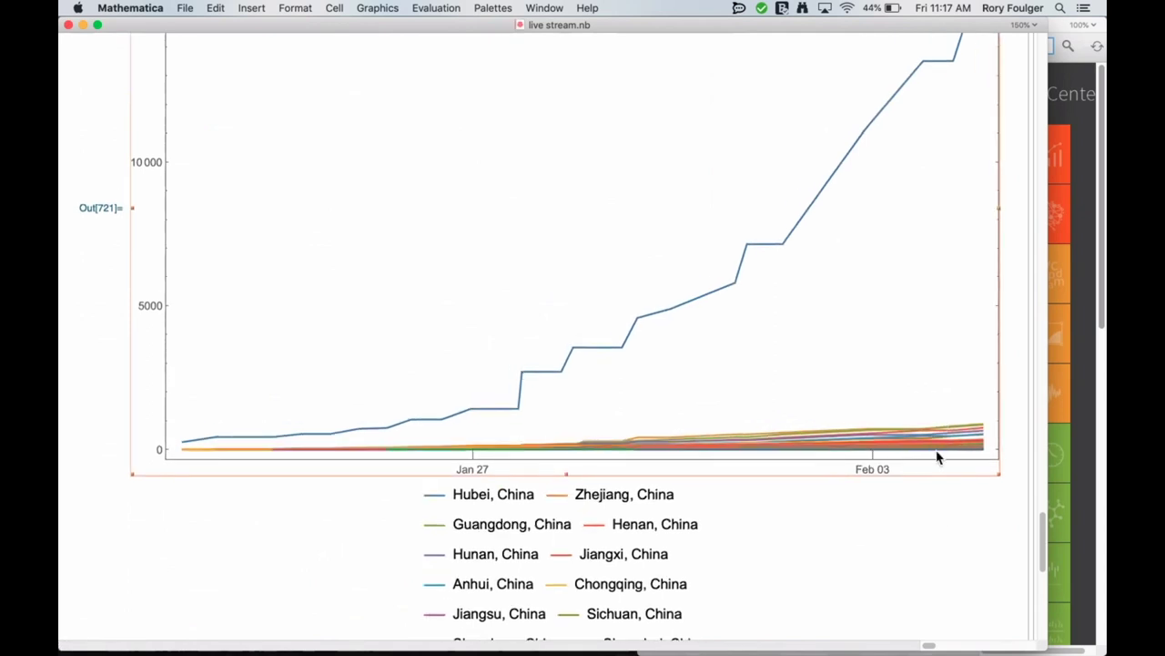
{"action": "scroll", "coordinate": [883, 573], "scroll_direction": "up", "scroll_amount": 3}
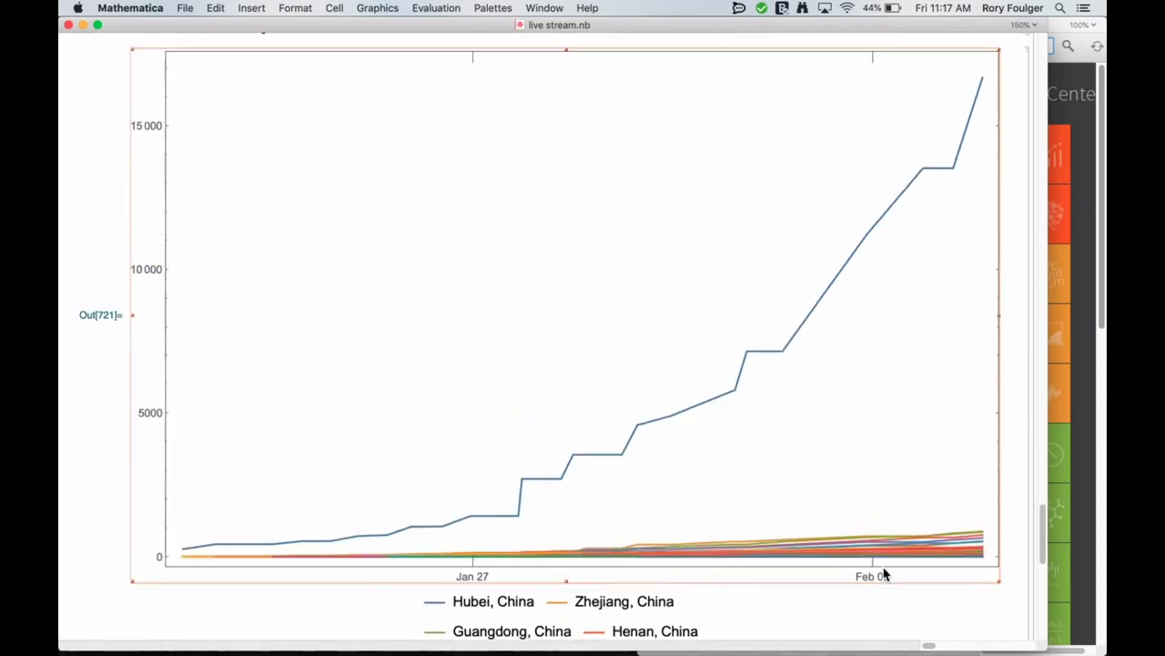
{"action": "scroll", "coordinate": [883, 574], "scroll_direction": "down", "scroll_amount": 2}
{"action": "scroll", "coordinate": [883, 574], "scroll_direction": "up", "scroll_amount": 5}
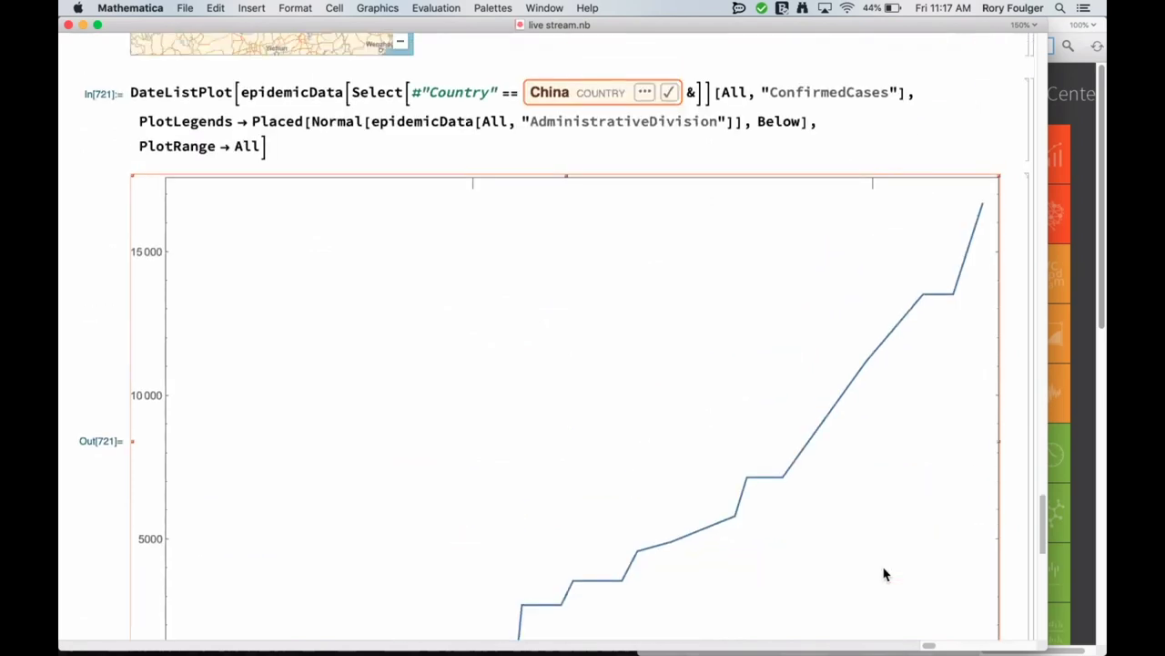
Review the China-only confirmed-cases plot together with its full list of province legends
{"action": "scroll", "coordinate": [883, 574], "scroll_direction": "down", "scroll_amount": 18}
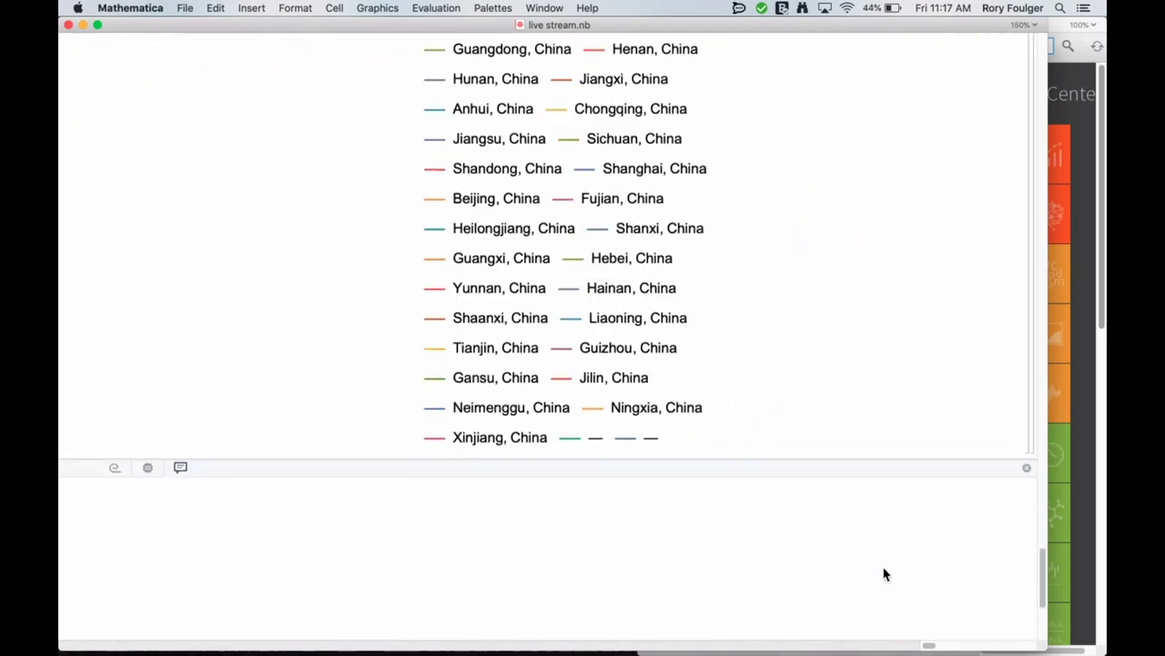
{"action": "scroll", "coordinate": [883, 573], "scroll_direction": "up", "scroll_amount": 20}
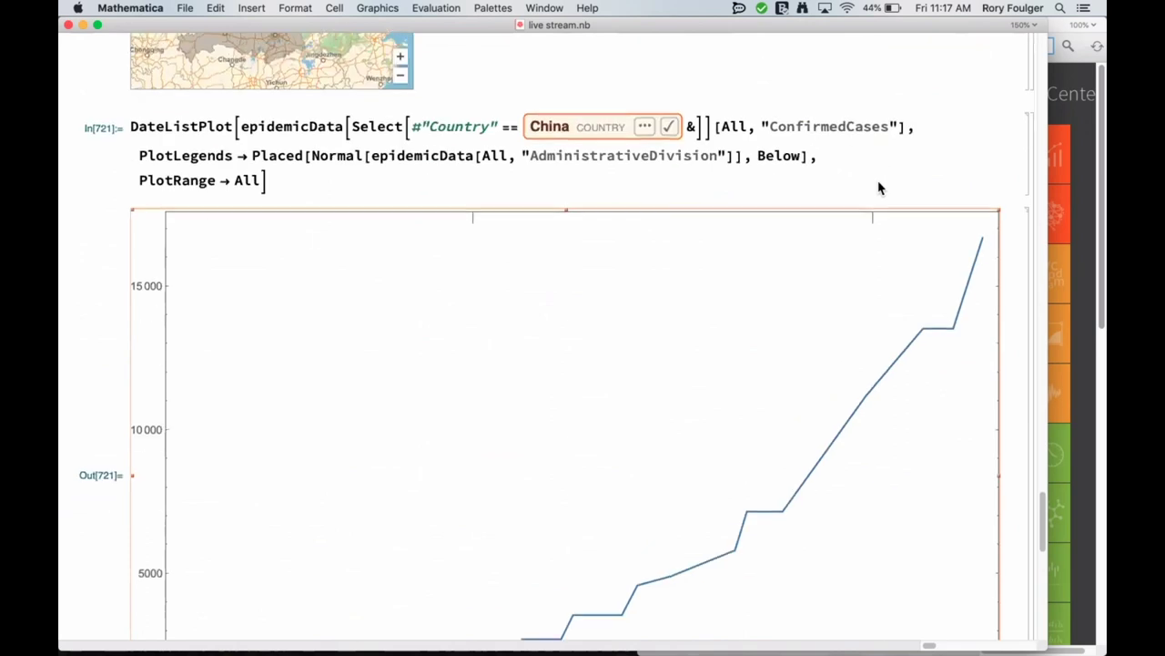
{"action": "scroll", "coordinate": [879, 187], "scroll_direction": "down", "scroll_amount": 8}
{"action": "scroll", "coordinate": [879, 188], "scroll_direction": "up", "scroll_amount": 7}
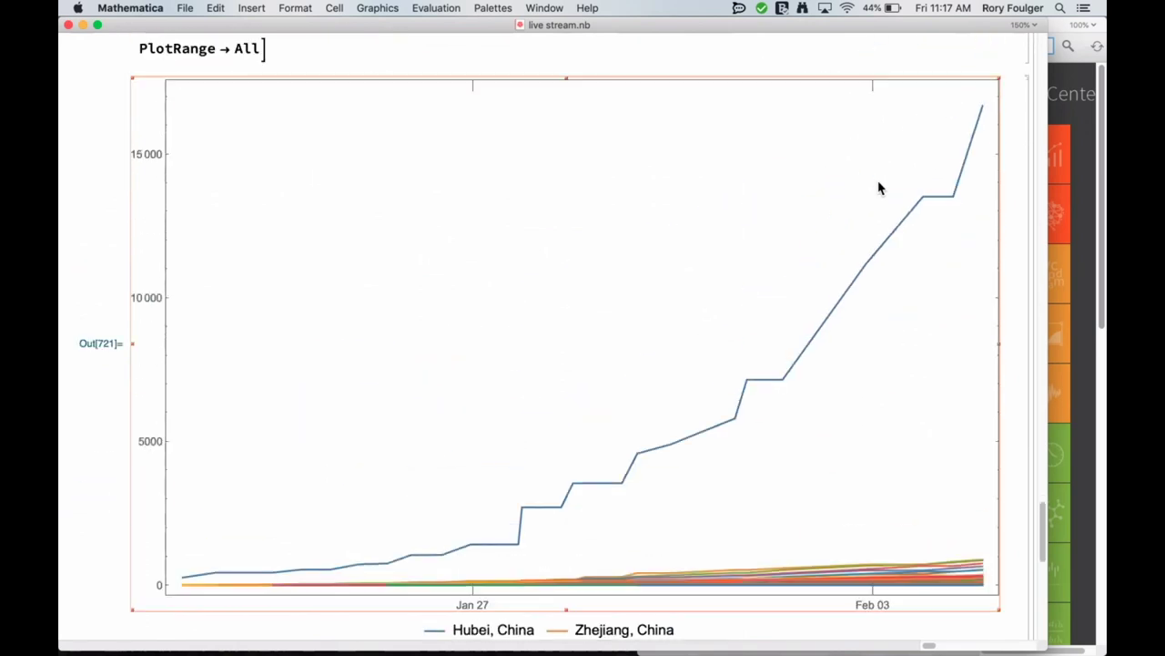
{"action": "scroll", "coordinate": [880, 188], "scroll_direction": "down", "scroll_amount": 1}
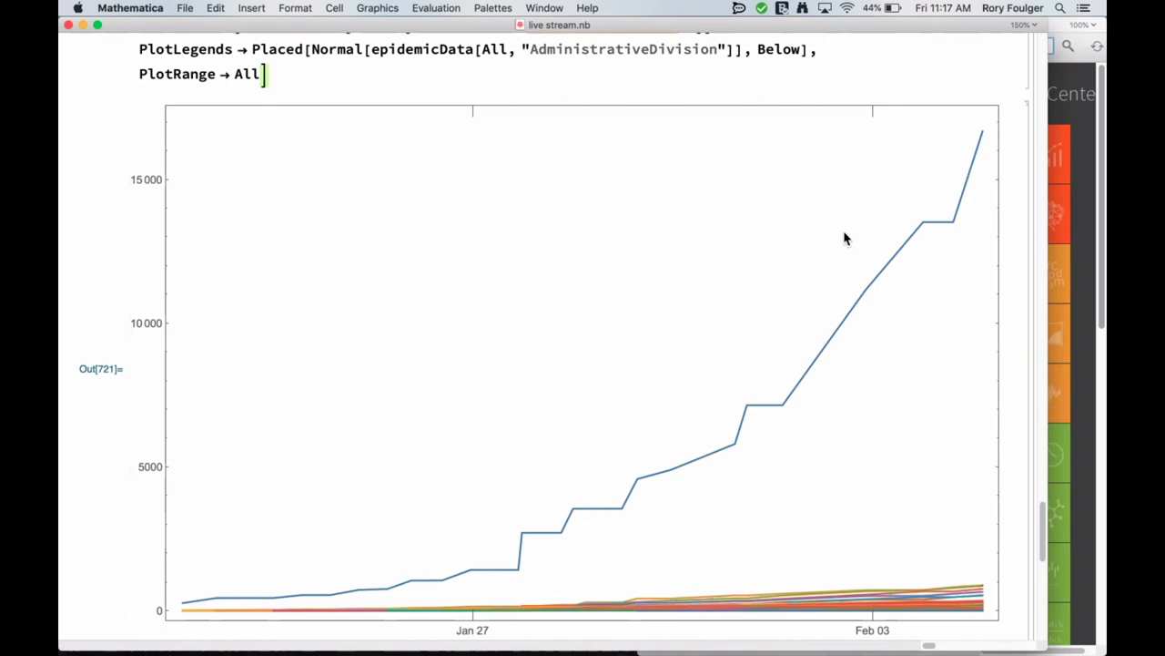
{"action": "scroll", "coordinate": [845, 238], "scroll_direction": "up", "scroll_amount": 2}
{"action": "scroll", "coordinate": [844, 238], "scroll_direction": "down", "scroll_amount": 3}
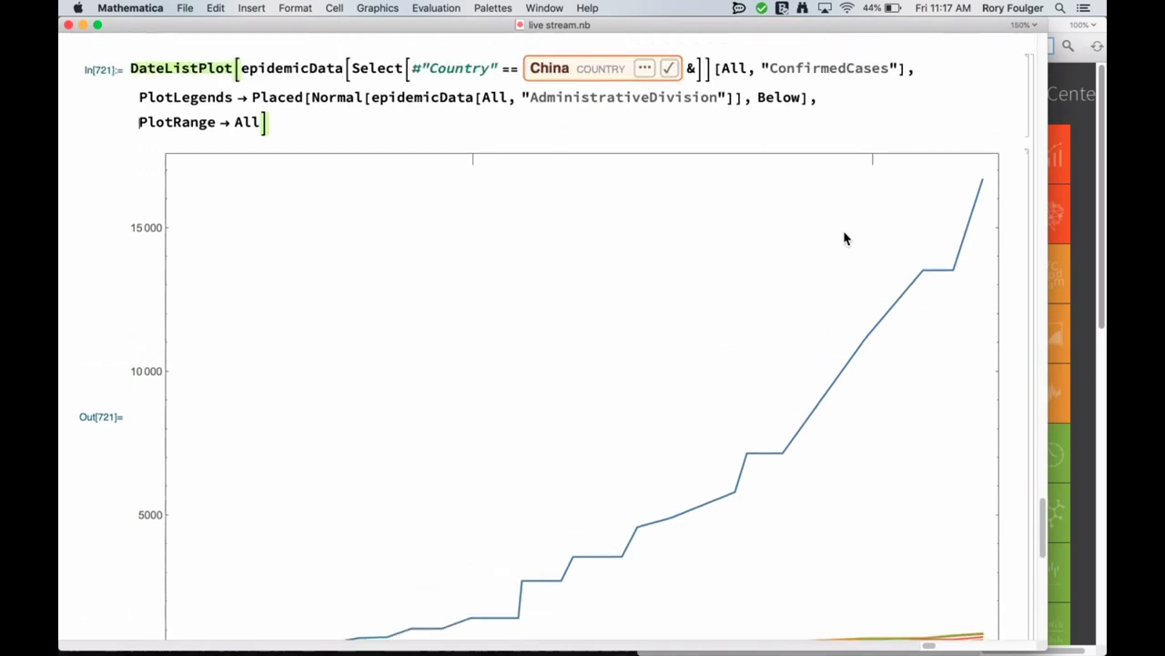
Replace "ConfirmedCases" with "RecoveredCases" in the China-only DateListPlot and evaluate it
{"action": "scroll", "coordinate": [838, 195], "scroll_direction": "up", "scroll_amount": 3}
{"action": "left_click_drag", "start_coordinate": [847, 137], "coordinate": [770, 138]}
{"action": "type", "text": "Rec"}
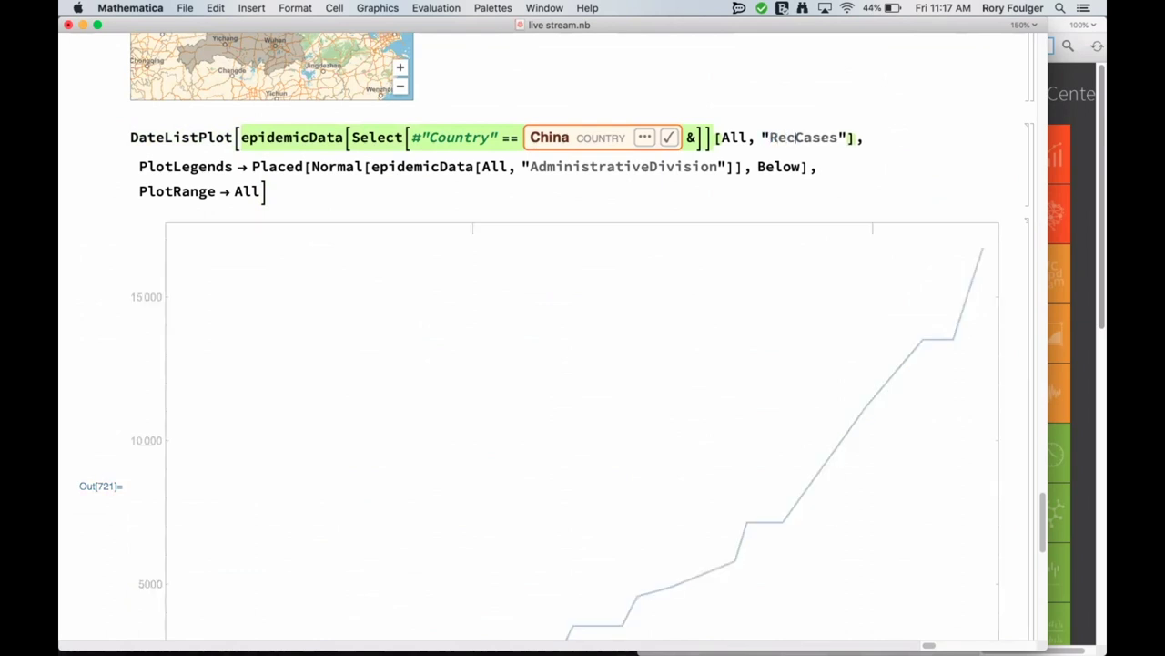
{"action": "type", "text": "overed"}
{"action": "key", "text": "shift+Return"}
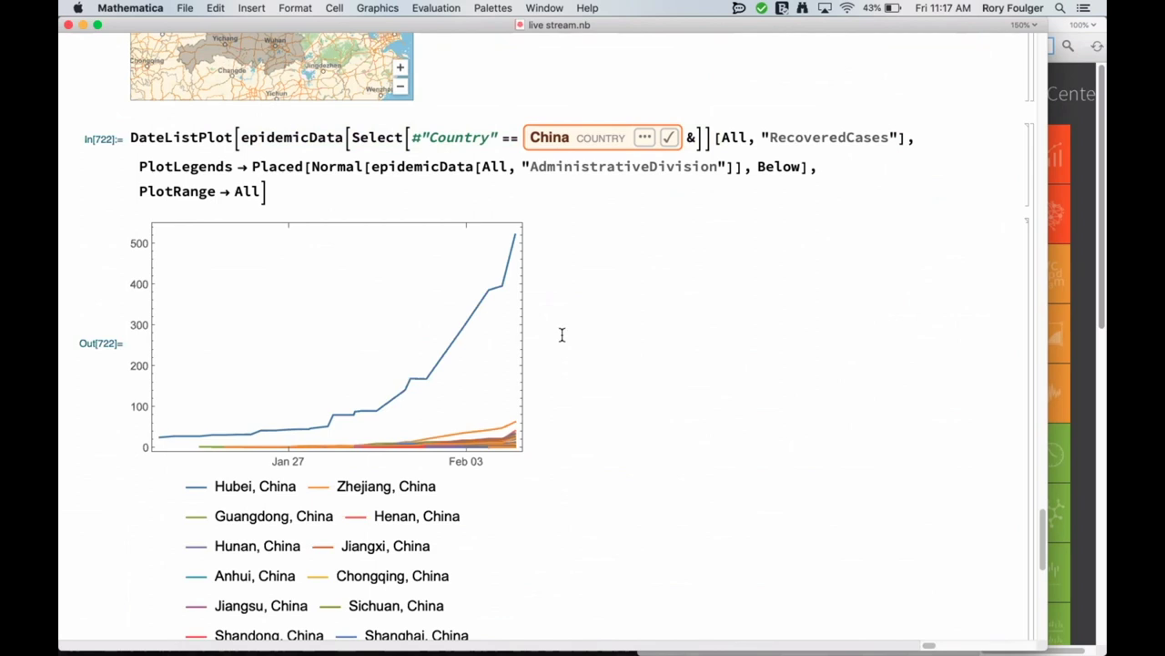
Enlarge the recovered-cases plot to about two thirds of the notebook width and review it
{"action": "left_click", "coordinate": [489, 403]}
{"action": "left_click_drag", "start_coordinate": [524, 464], "coordinate": [829, 565]}
{"action": "scroll", "coordinate": [829, 565], "scroll_direction": "down", "scroll_amount": 2}
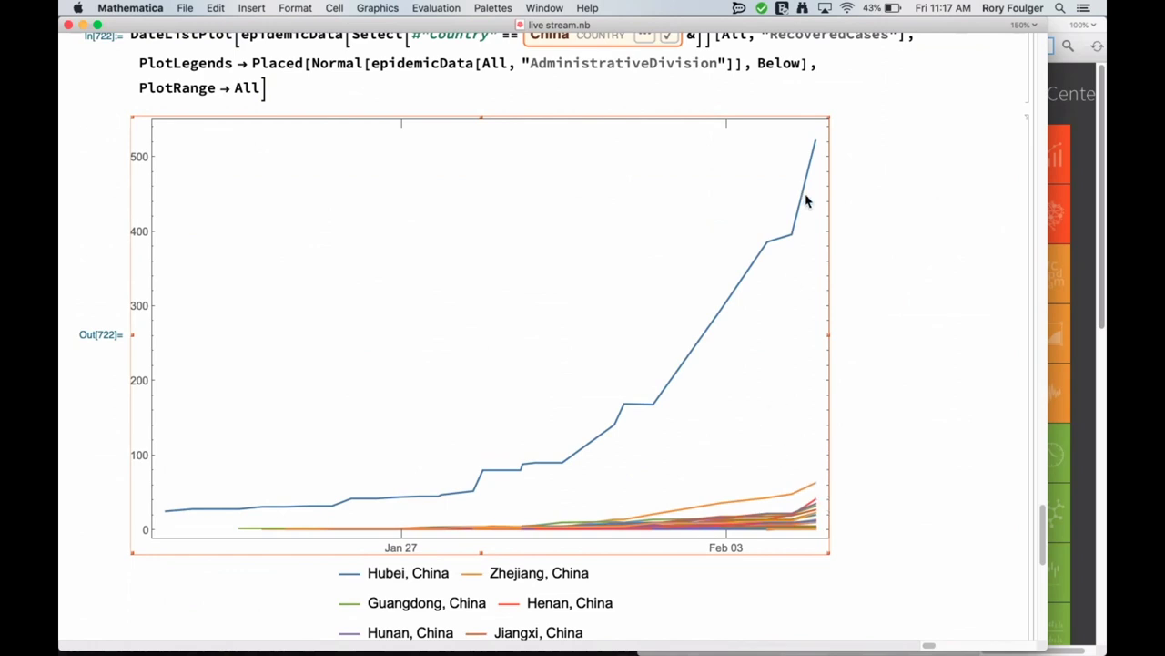
{"action": "scroll", "coordinate": [806, 200], "scroll_direction": "up", "scroll_amount": 2}
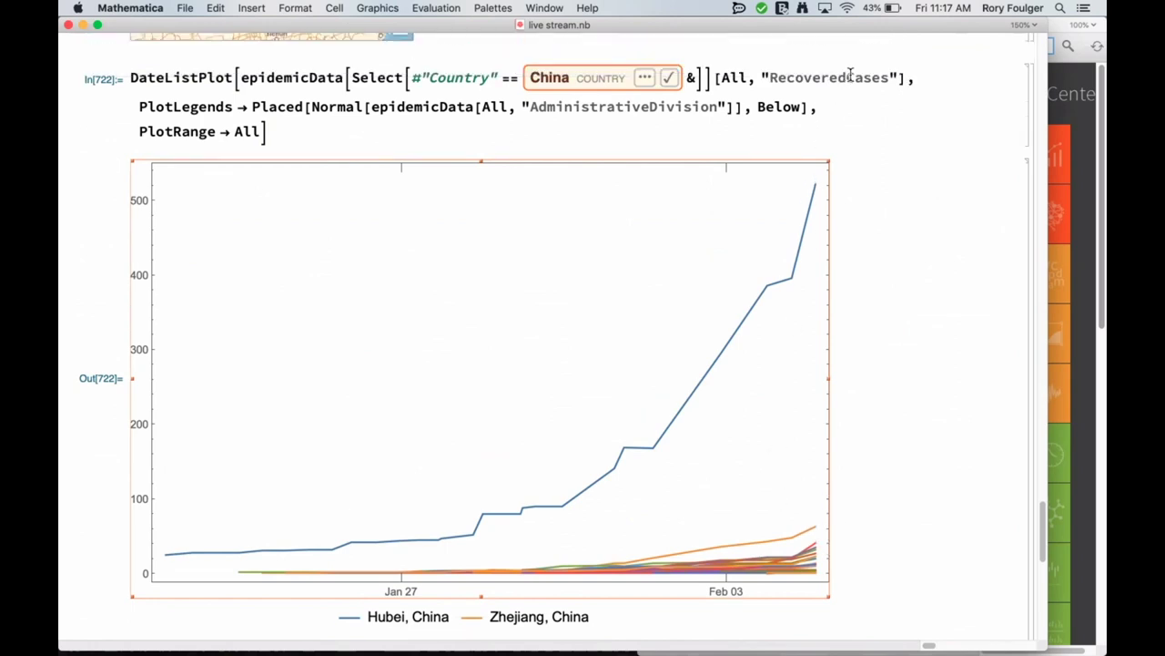
Change the plotted property to "Deaths", evaluate the DateListPlot, and enlarge the resulting plot to about two thirds of the notebook width
{"action": "left_click_drag", "start_coordinate": [883, 78], "coordinate": [773, 80]}
{"action": "type", "text": "Deaths"}
{"action": "scroll", "coordinate": [773, 80], "scroll_direction": "up", "scroll_amount": 1}
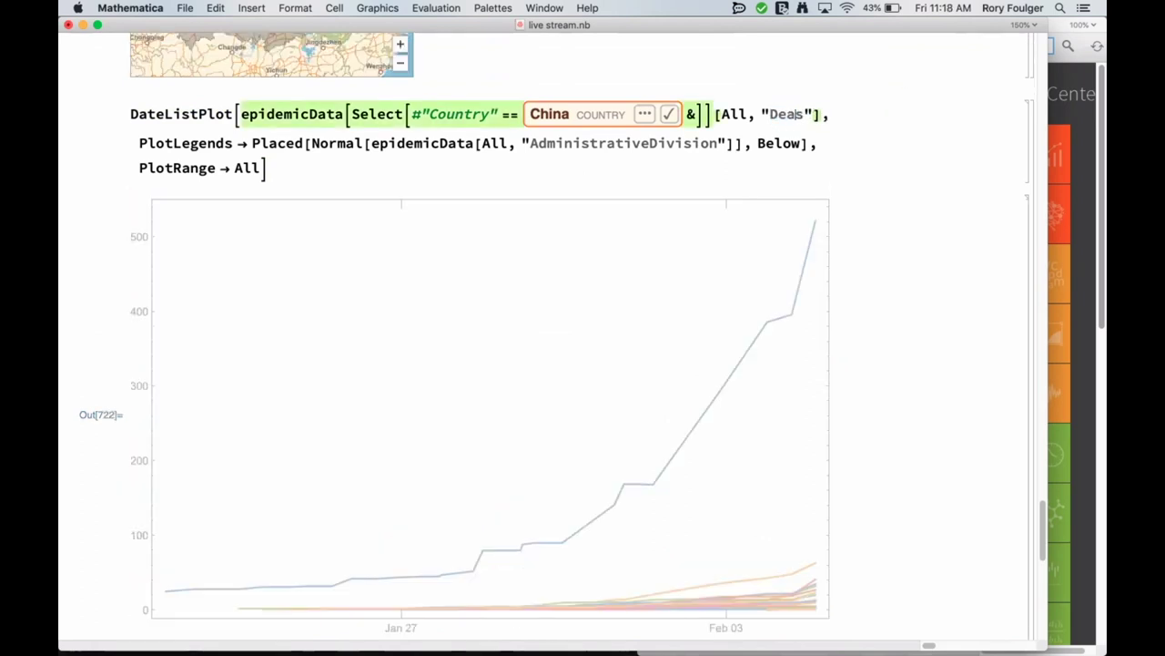
{"action": "key", "text": "shift+Return"}
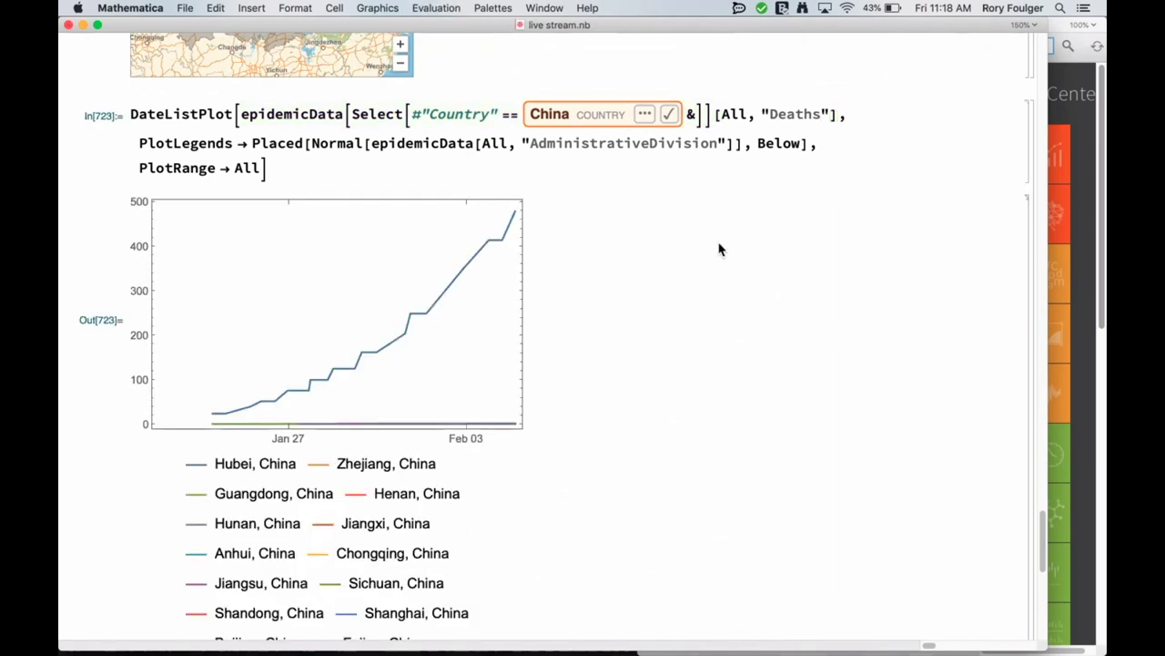
{"action": "left_click", "coordinate": [499, 364]}
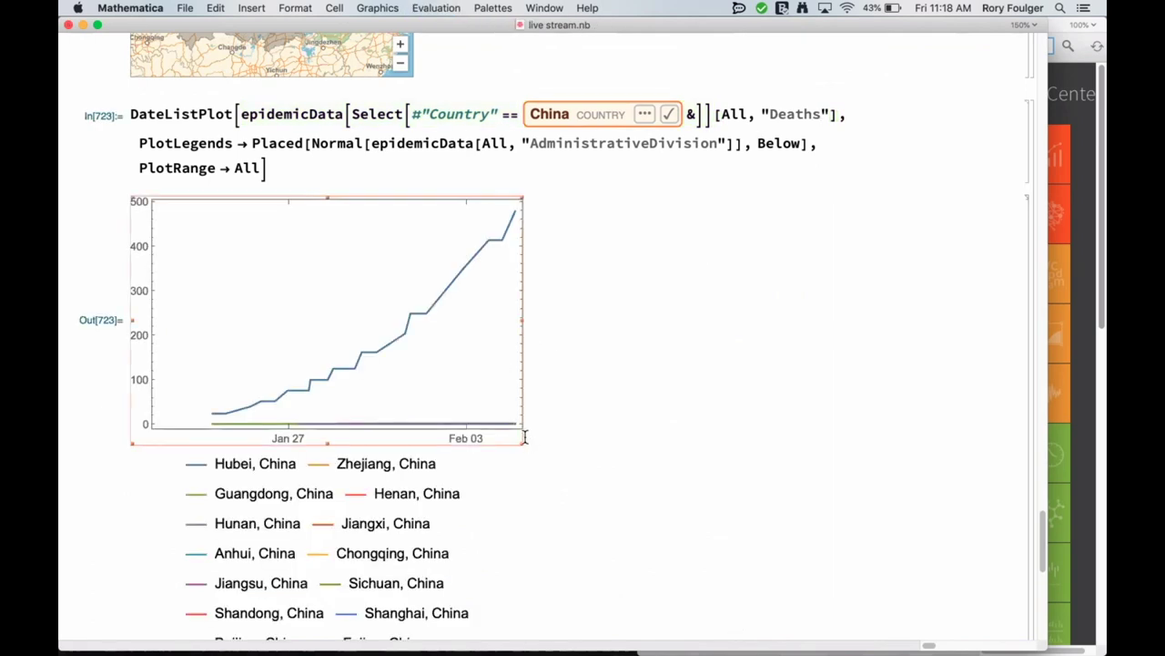
{"action": "left_click_drag", "start_coordinate": [524, 442], "coordinate": [822, 530]}
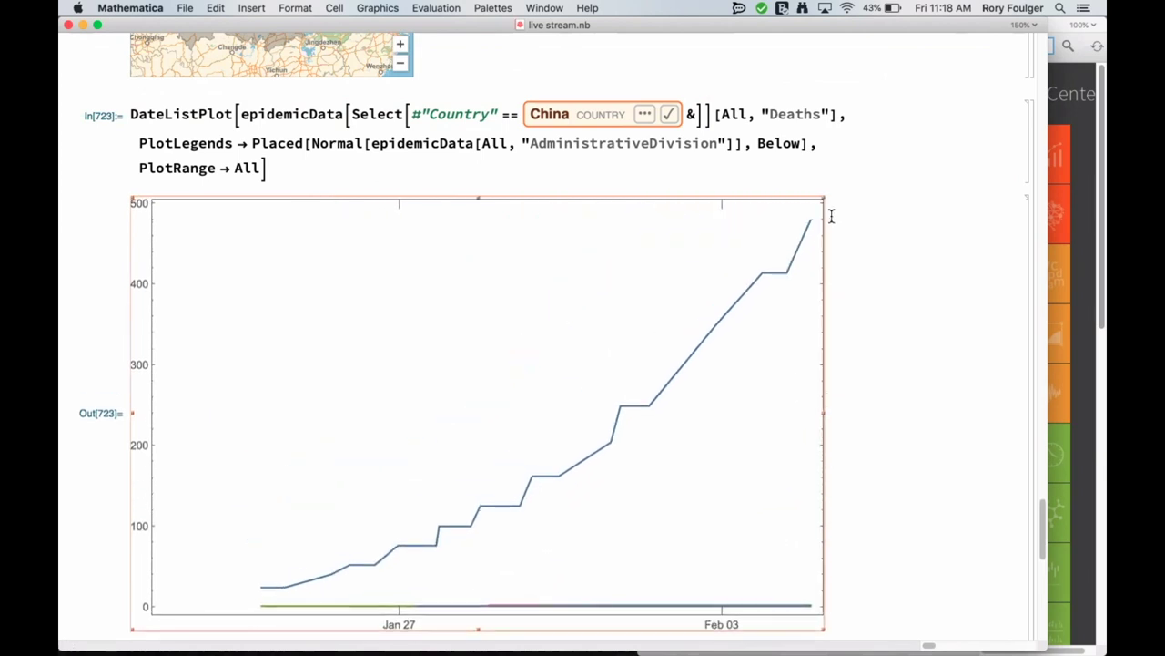
{"action": "scroll", "coordinate": [791, 286], "scroll_direction": "down", "scroll_amount": 15}
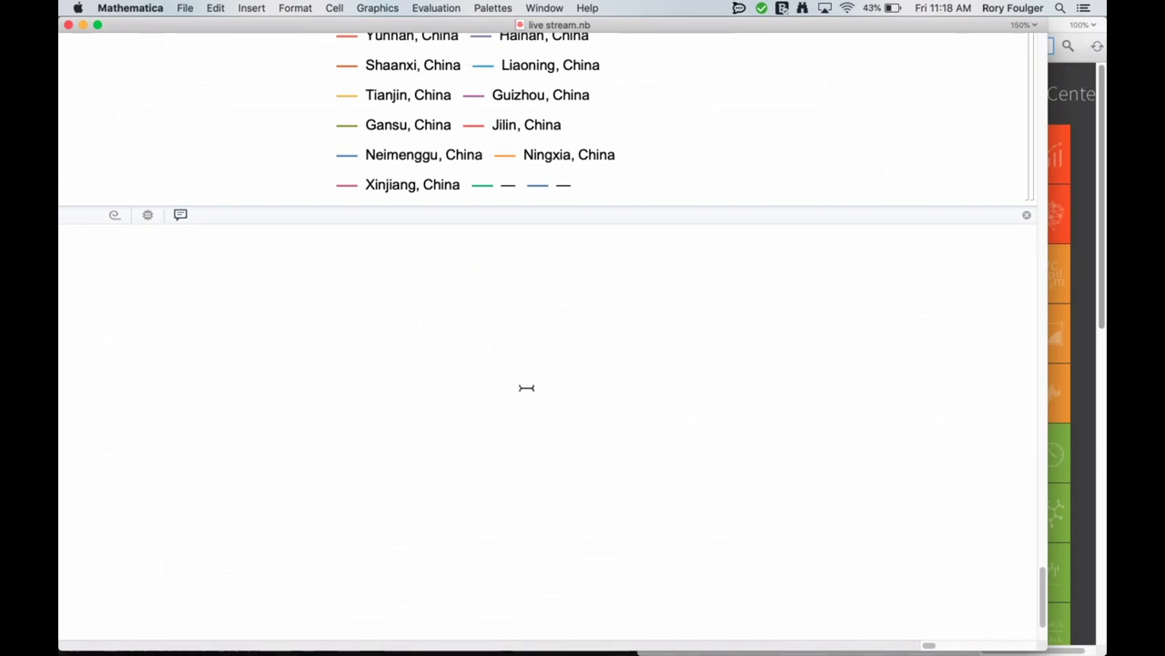
{"action": "left_click", "coordinate": [413, 293]}
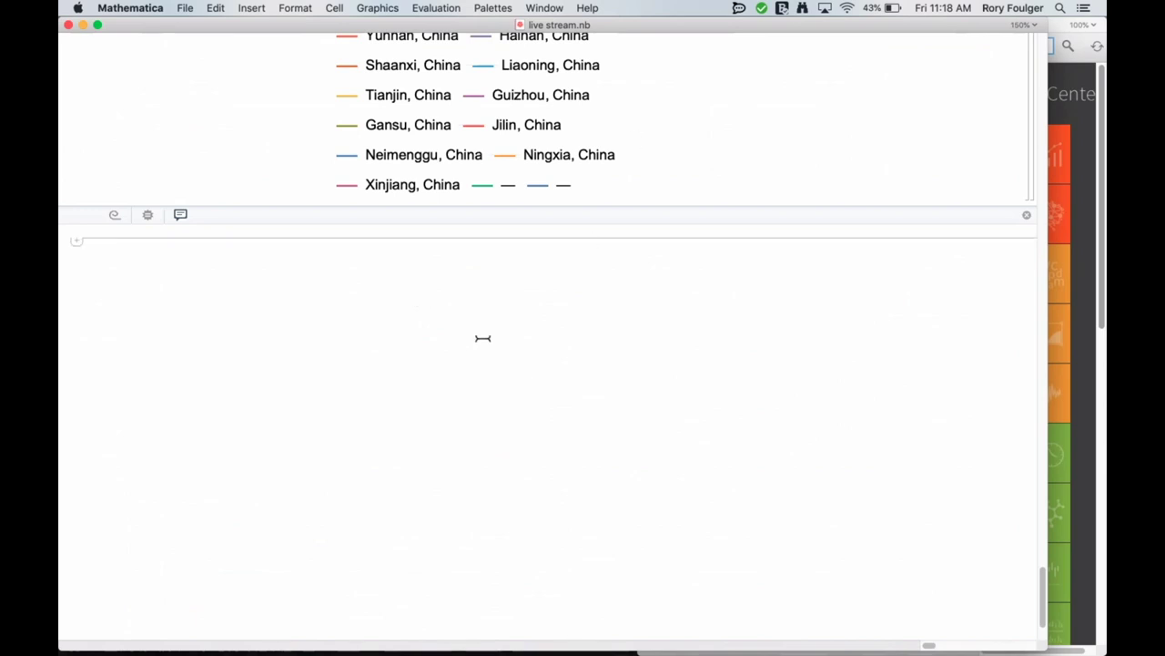
{"action": "type", "text": "Ge"}
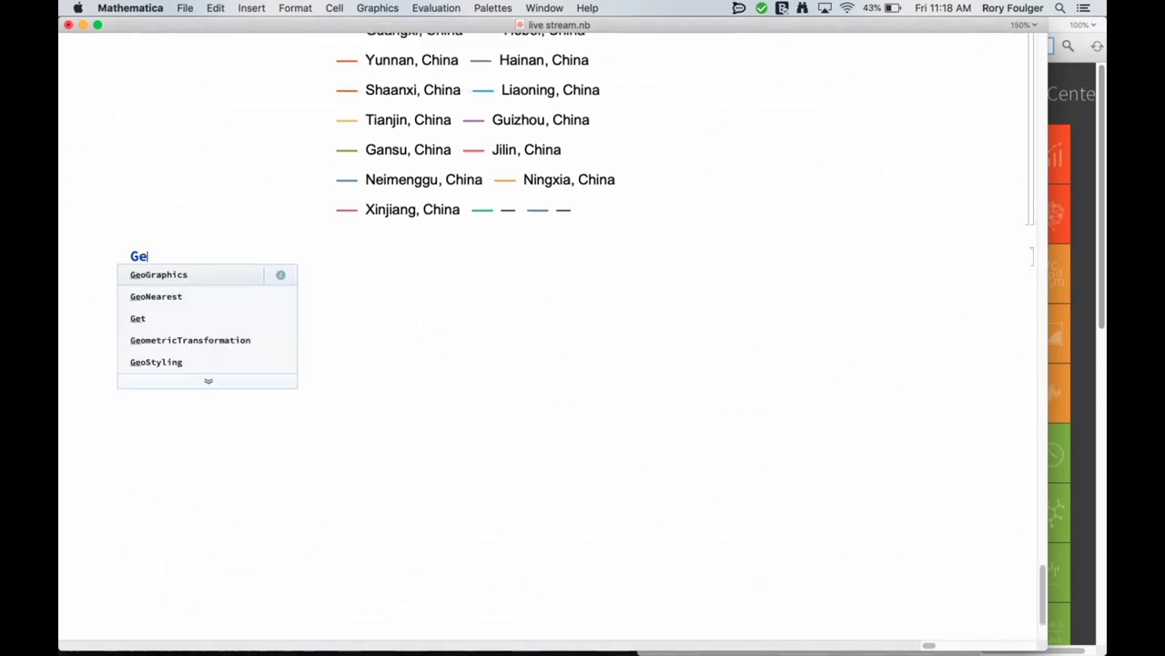
{"action": "key", "text": "BackSpace"}
{"action": "key", "text": "BackSpace"}
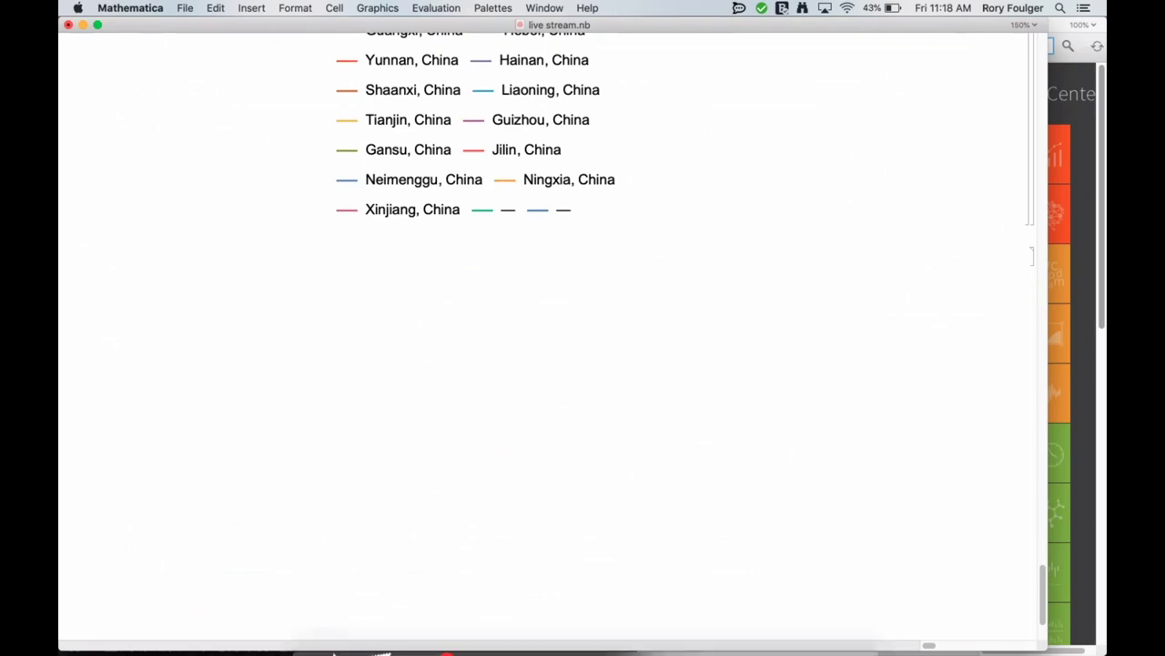
Switch to Chrome, search the web for wolfram data repository, and open the Wolfram Data Repository site
{"action": "left_click", "coordinate": [463, 639]}
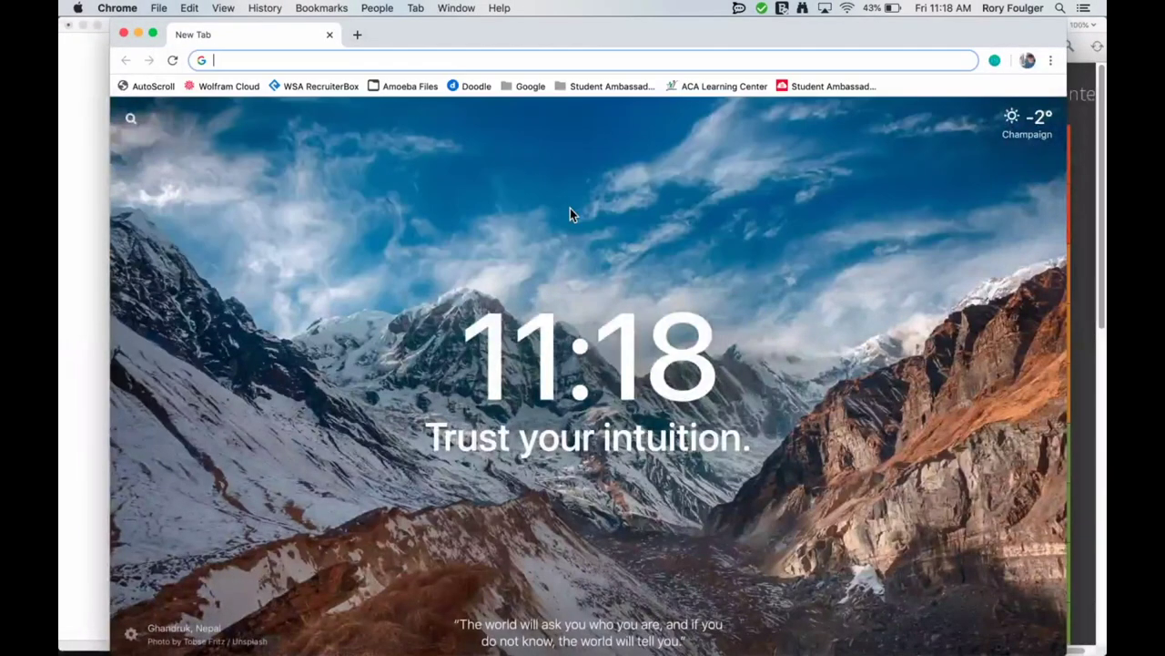
{"action": "type", "text": "wolfram data"}
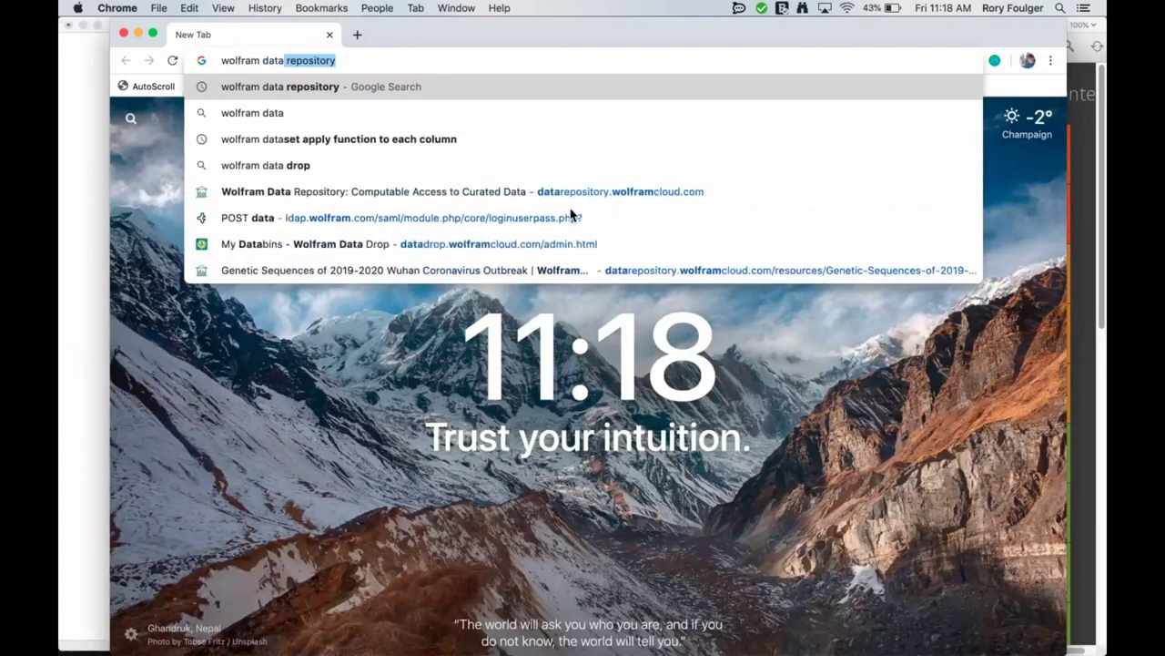
{"action": "key", "text": "Return"}
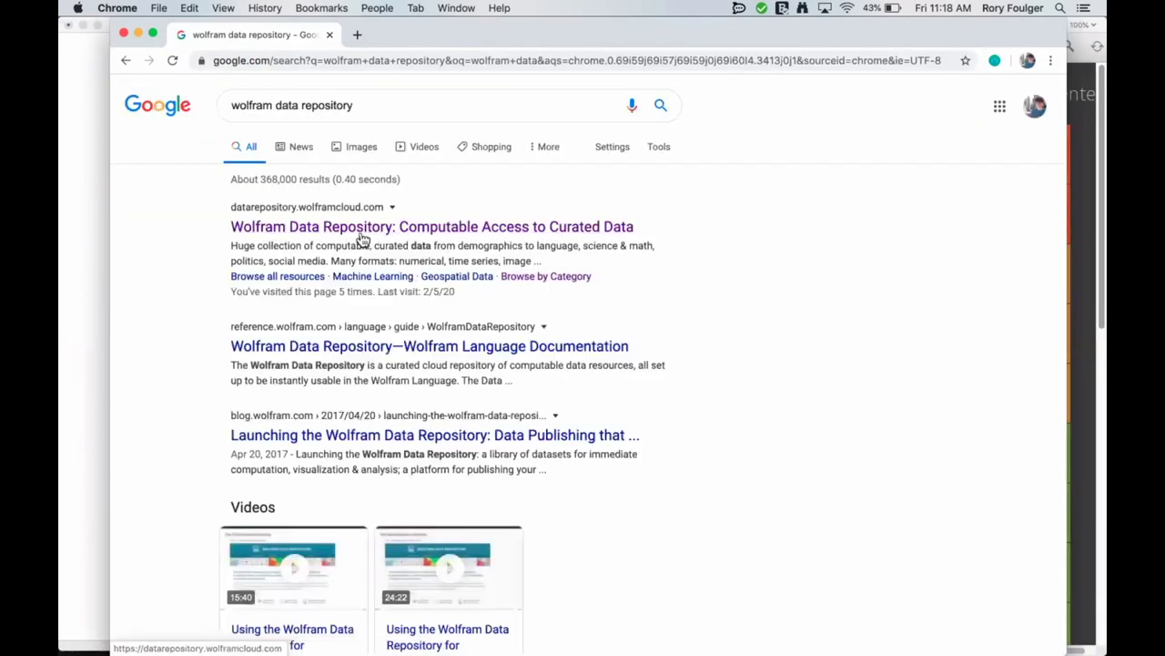
{"action": "left_click", "coordinate": [541, 278]}
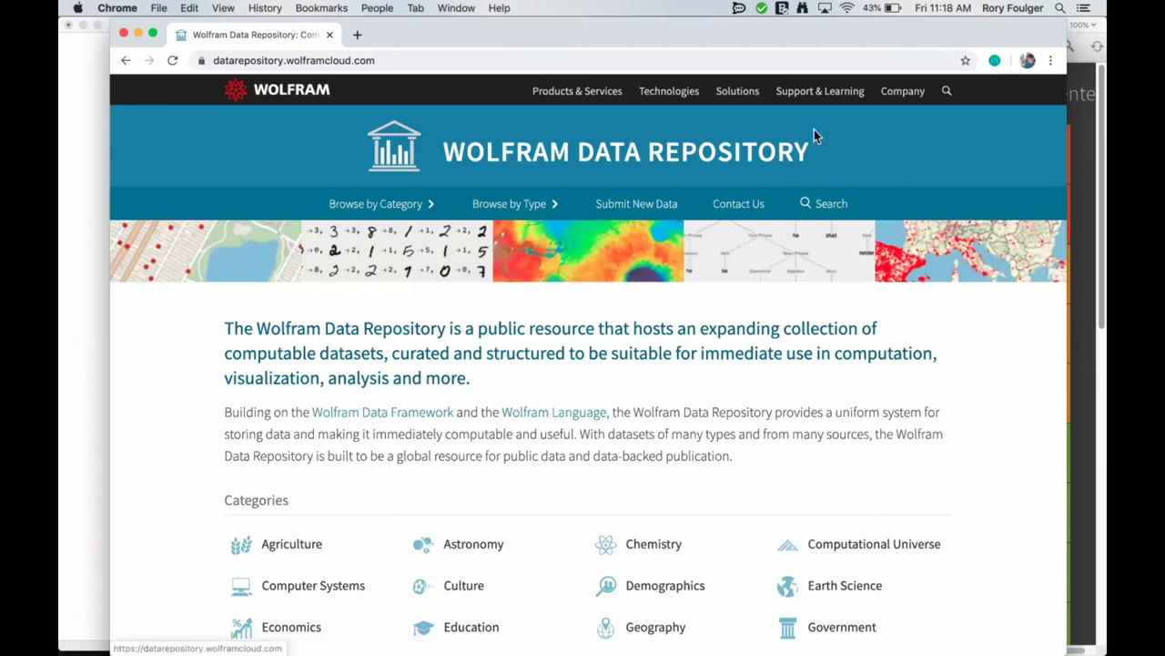
Search the Wolfram Data Repository for Coronavirus
{"action": "left_click", "coordinate": [813, 206]}
{"action": "type", "text": "cor"}
{"action": "key", "text": "Down"}
{"action": "key", "text": "Return"}
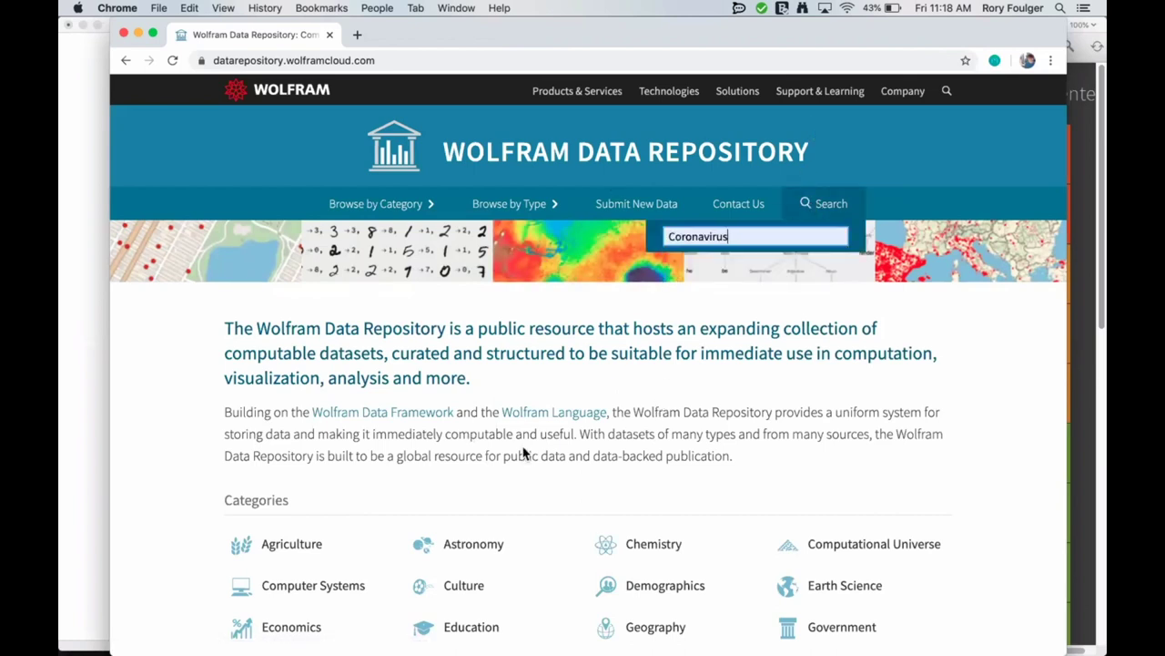
{"action": "key", "text": "Return"}
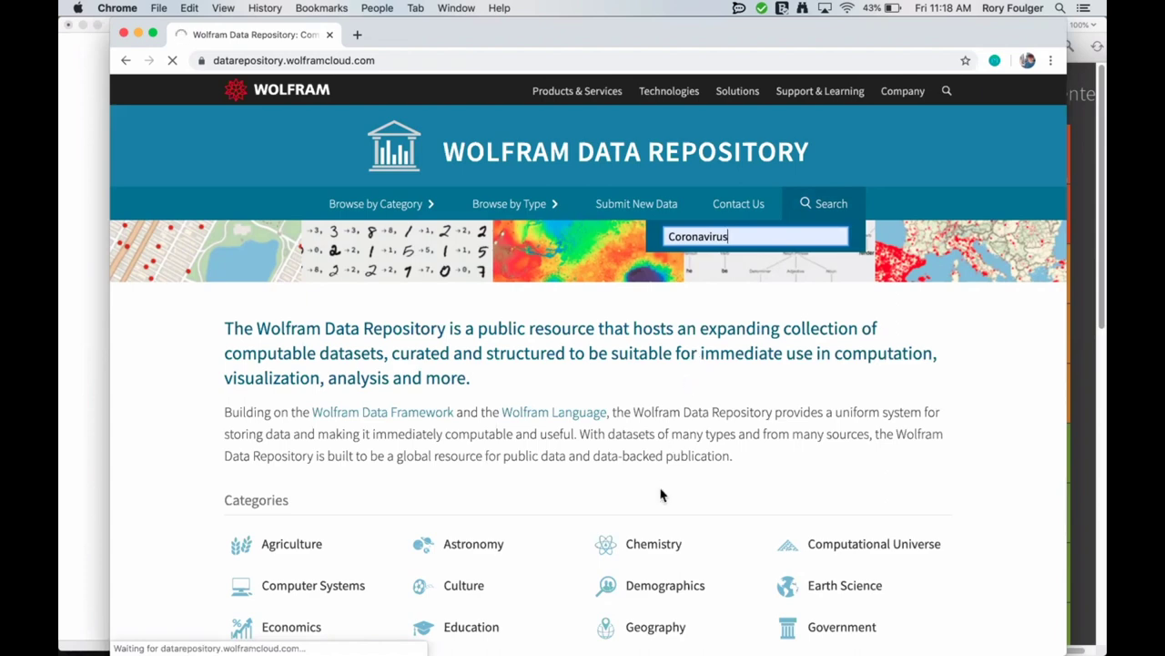
Open the Epidemic Data for Novel Coronavirus resource and copy its GeoRegionValuePlot code for latest confirmed cases into a new cell of the Mathematica notebook
{"action": "scroll", "coordinate": [661, 492], "scroll_direction": "down", "scroll_amount": 2}
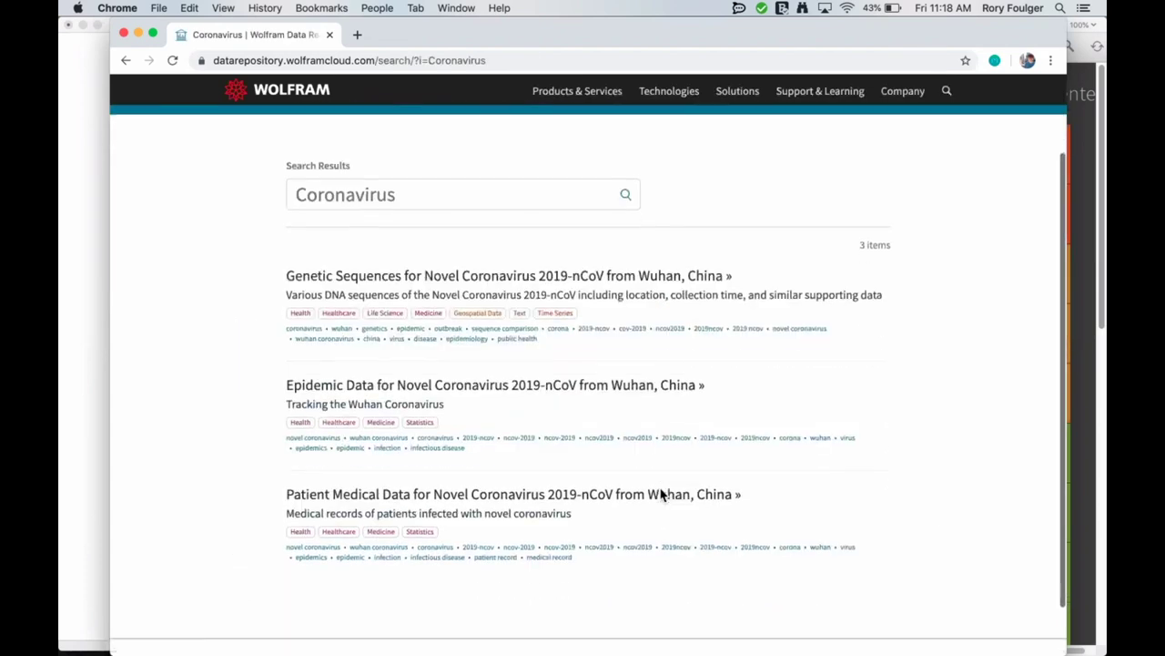
{"action": "left_click", "coordinate": [555, 391]}
{"action": "scroll", "coordinate": [718, 386], "scroll_direction": "down", "scroll_amount": 10}
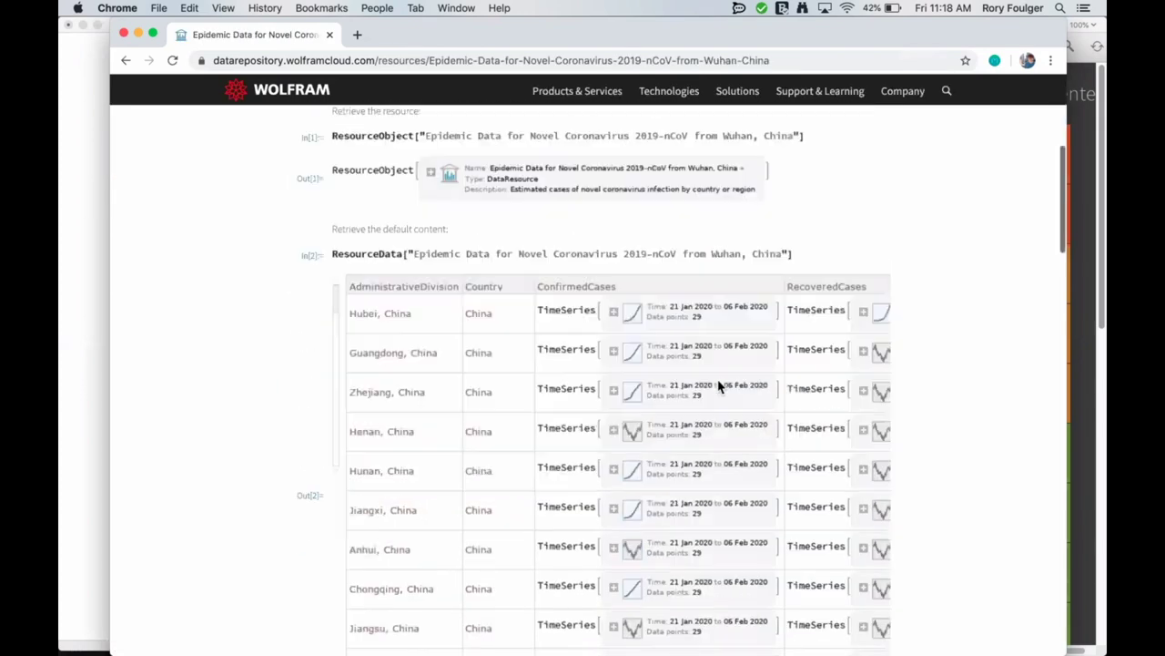
{"action": "scroll", "coordinate": [719, 386], "scroll_direction": "down", "scroll_amount": 5}
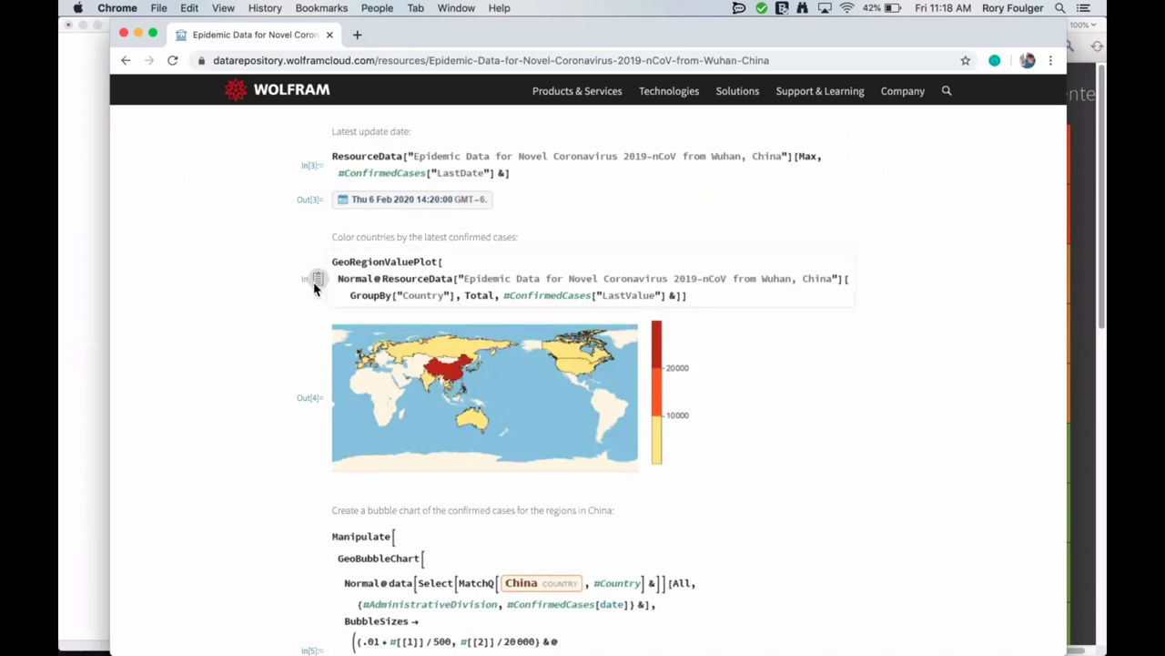
{"action": "left_click", "coordinate": [78, 310]}
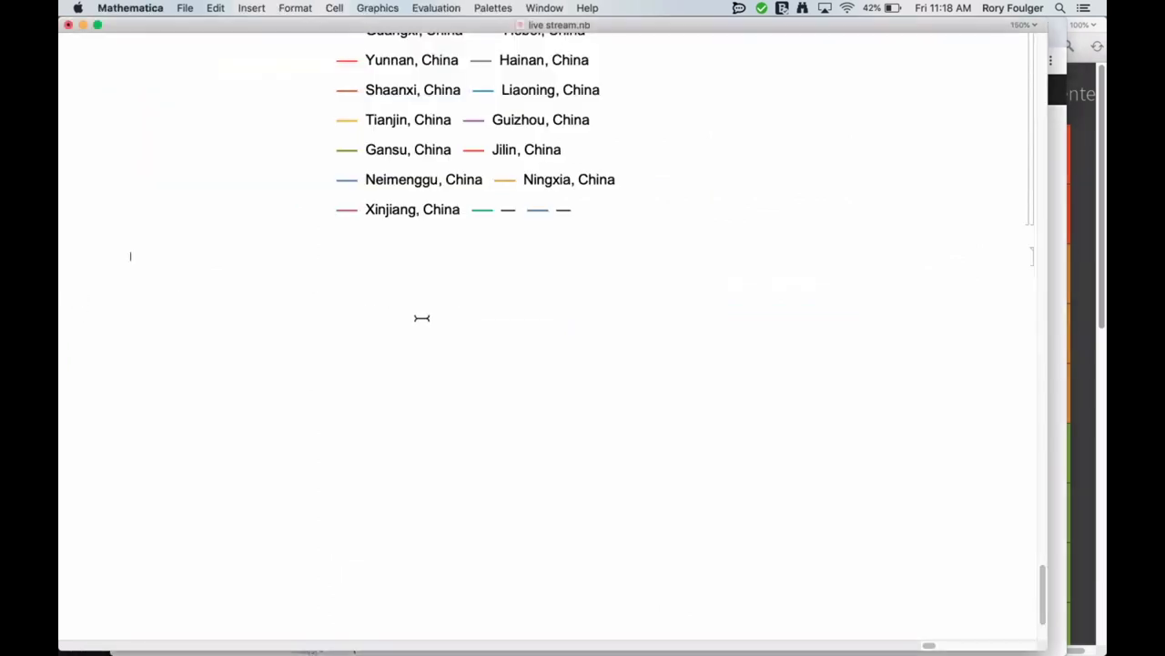
{"action": "type", "text": "GeoRegionValuePlot[ Normal@ResourceData[\"Epidemic Data for Novel Coronavirus 2019-nCoV from Wuhan, China\"][ GroupBy[\"Country\"], Total, #ConfirmedCases[\"LastValue\"] &]]"}
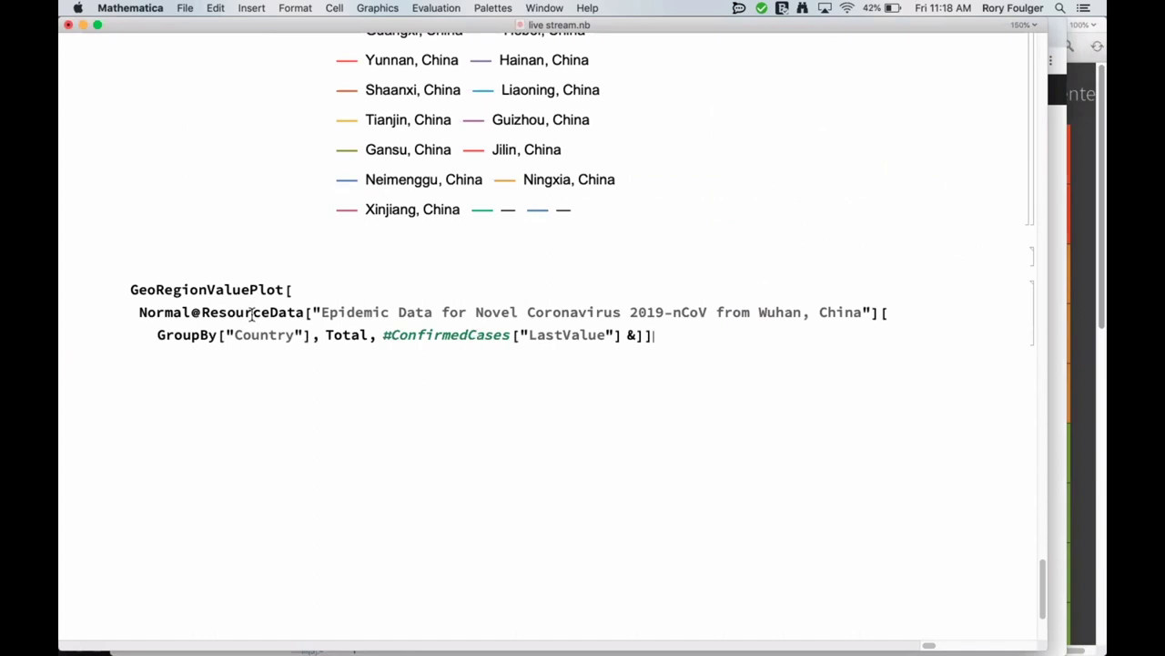
Replace the ResourceData[...] expression in the GeoRegionValuePlot code with epidemicData and evaluate the cell
{"action": "left_click", "coordinate": [157, 312]}
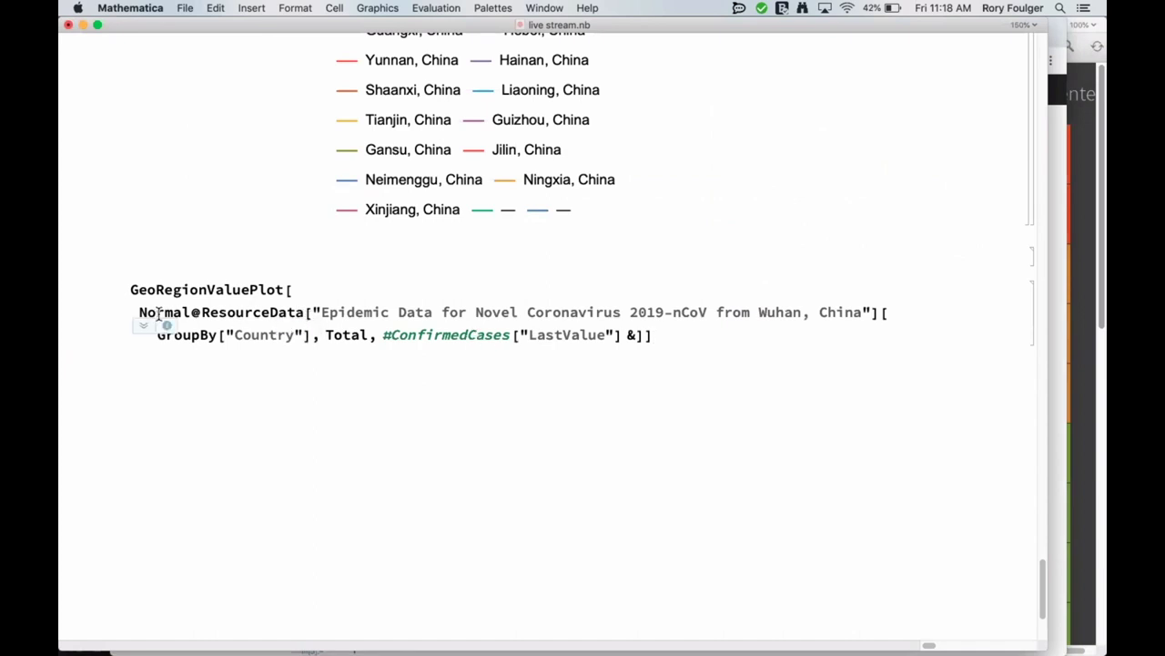
{"action": "double_click", "coordinate": [234, 311]}
{"action": "left_click", "coordinate": [234, 311]}
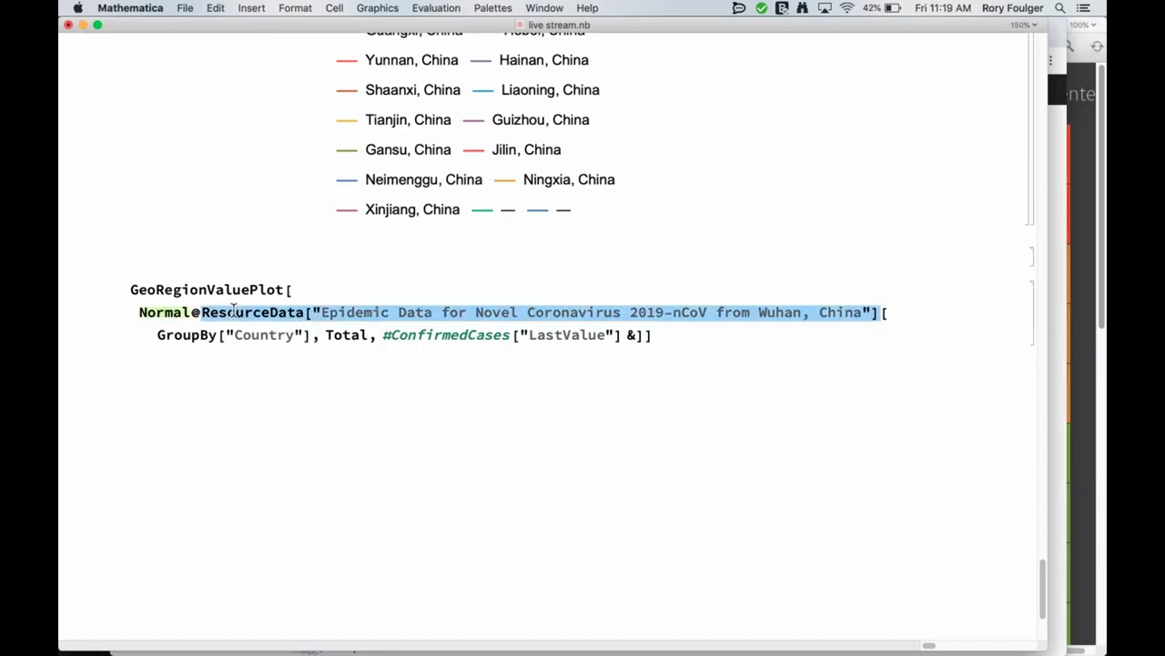
{"action": "key", "text": "BackSpace"}
{"action": "type", "text": "epidemicData[GroupBy[\"Country\"], Total, #ConfirmedCases[\"LastValue\"] &"}
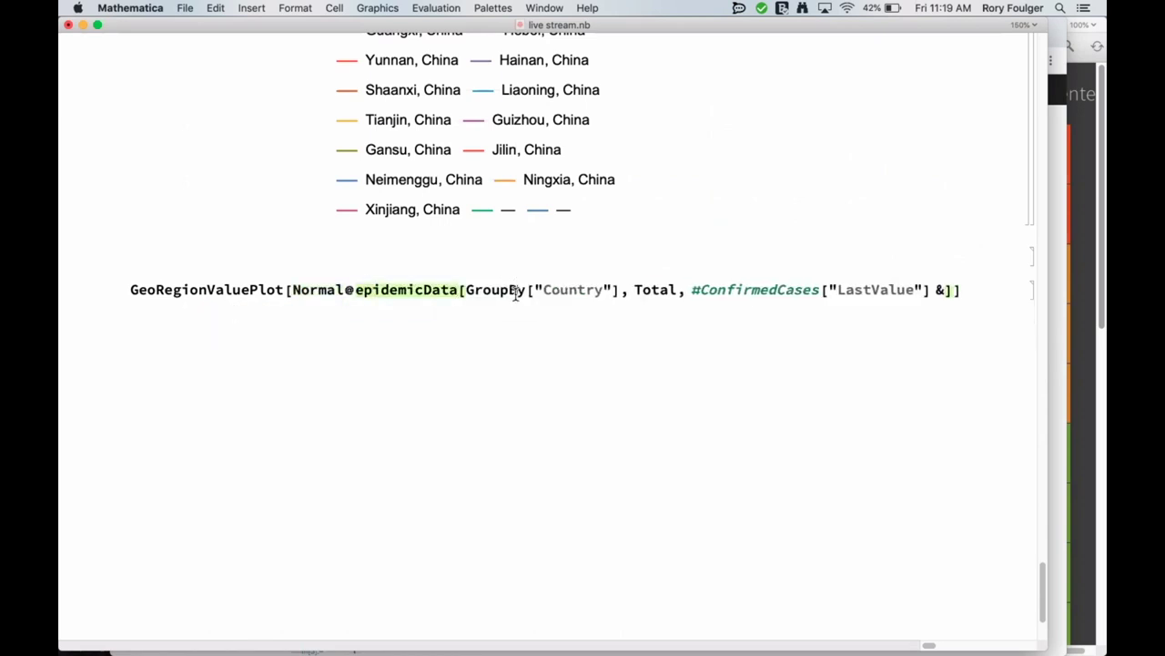
{"action": "left_click", "coordinate": [896, 289]}
{"action": "key", "text": "shift+Return"}
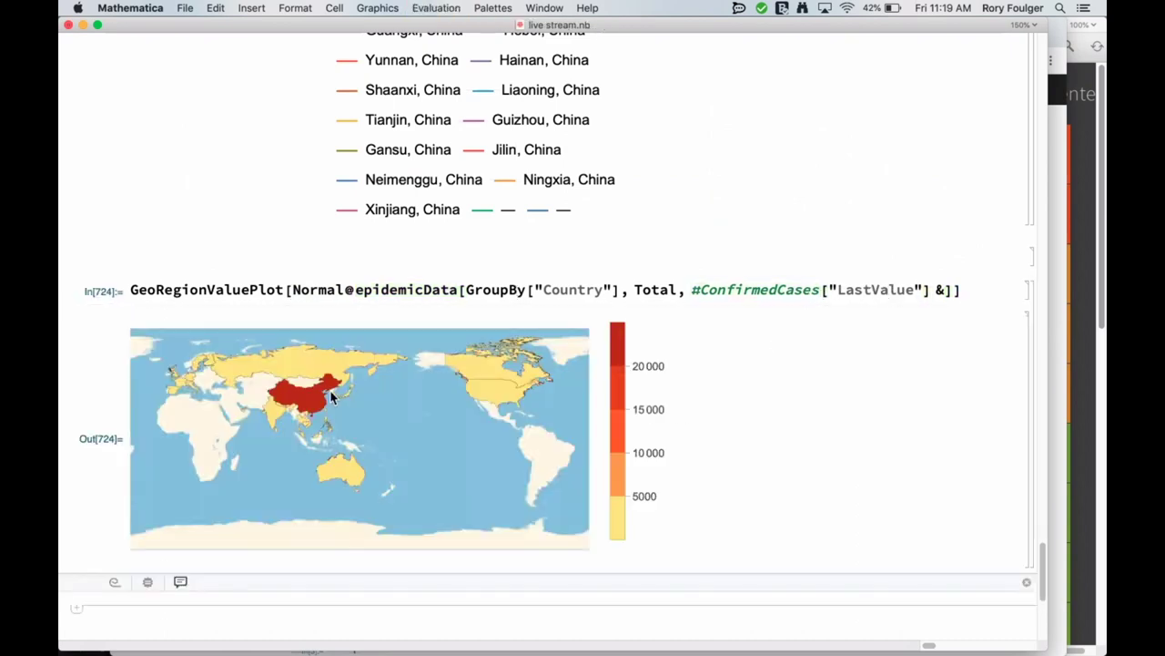
Enlarge the world map of confirmed cases by country to about 545 pixels wide
{"action": "scroll", "coordinate": [312, 447], "scroll_direction": "down", "scroll_amount": 3}
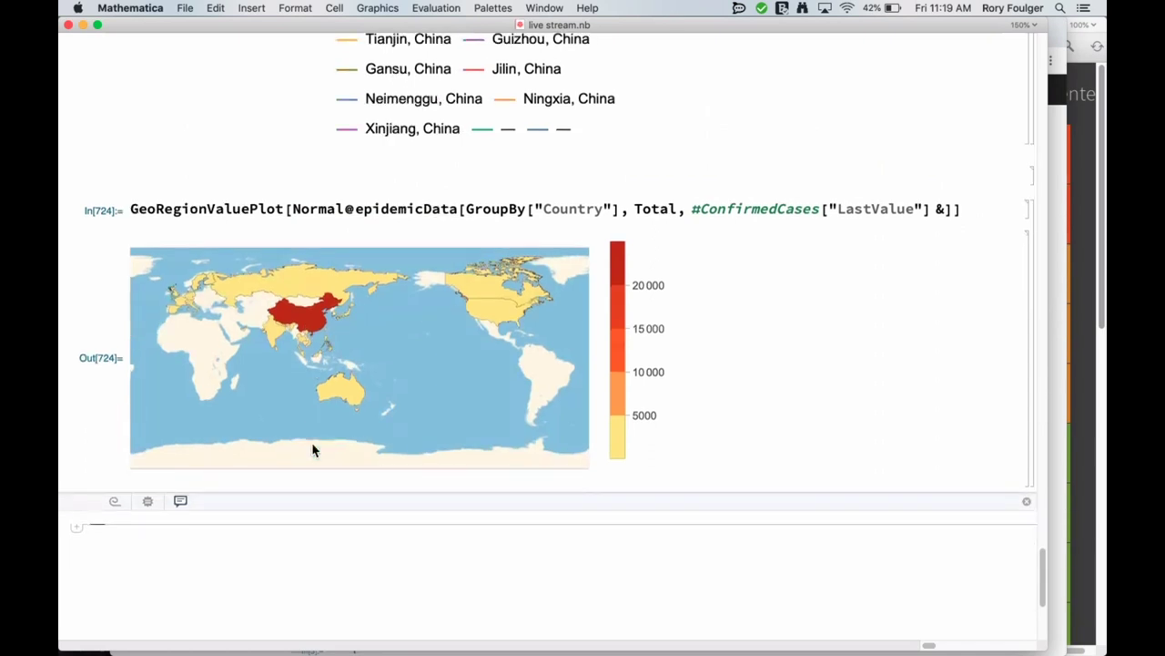
{"action": "left_click", "coordinate": [349, 415]}
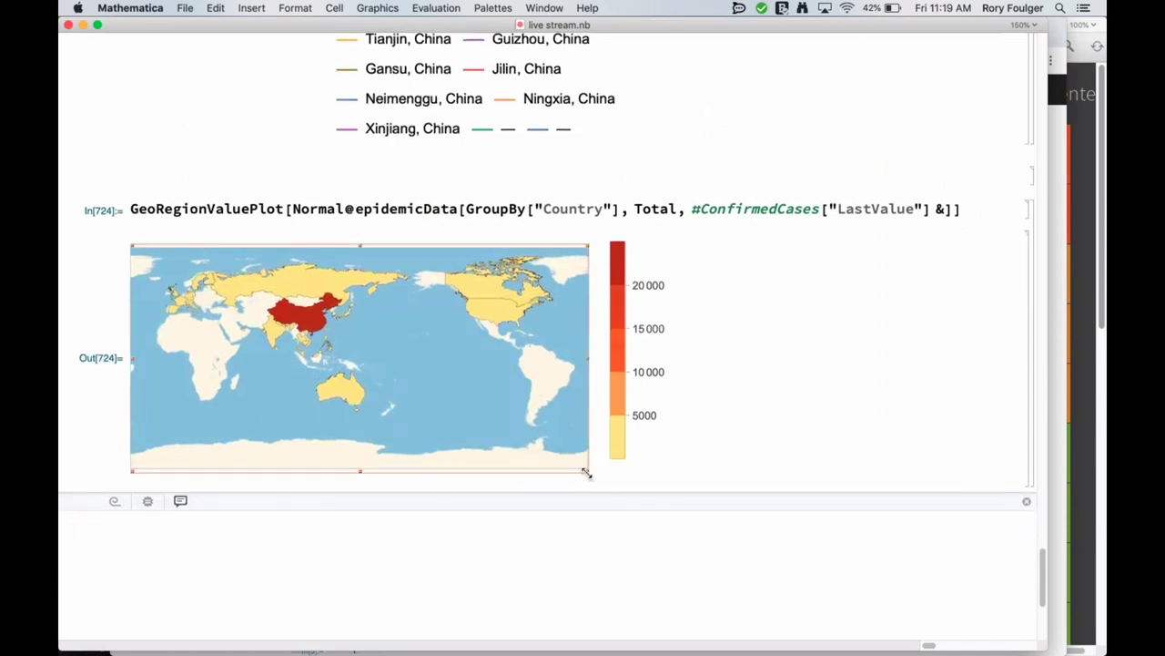
{"action": "left_click_drag", "start_coordinate": [589, 473], "coordinate": [751, 540]}
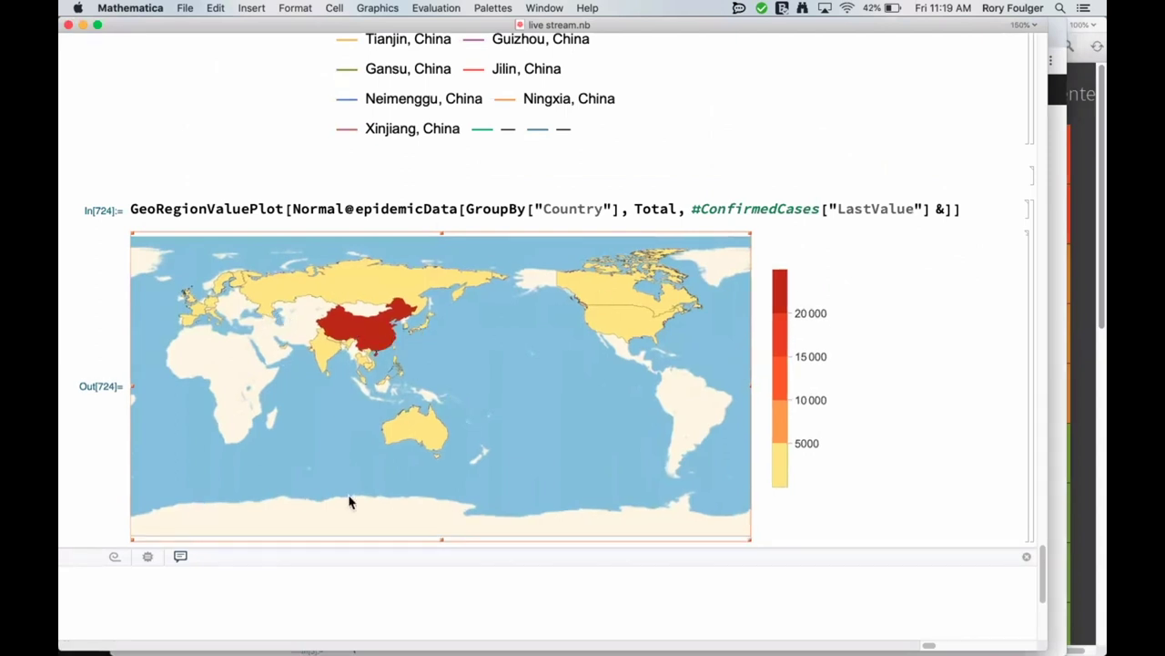
{"action": "left_click", "coordinate": [342, 572]}
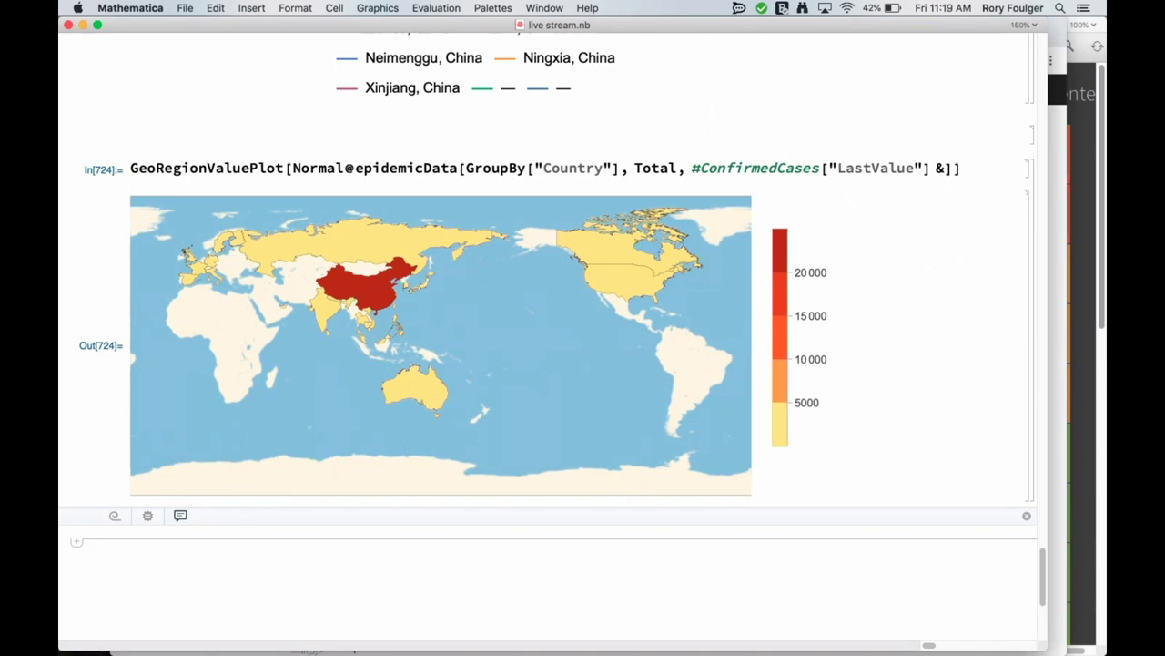
{"action": "key", "text": "F11"}
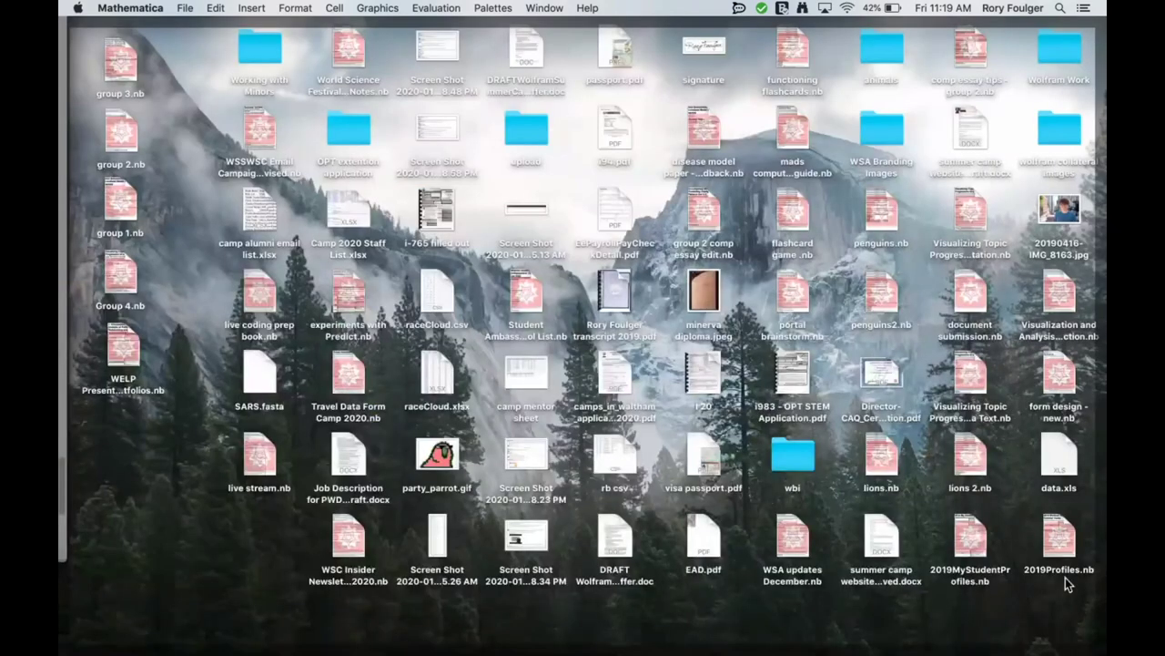
{"action": "key", "text": "F11"}
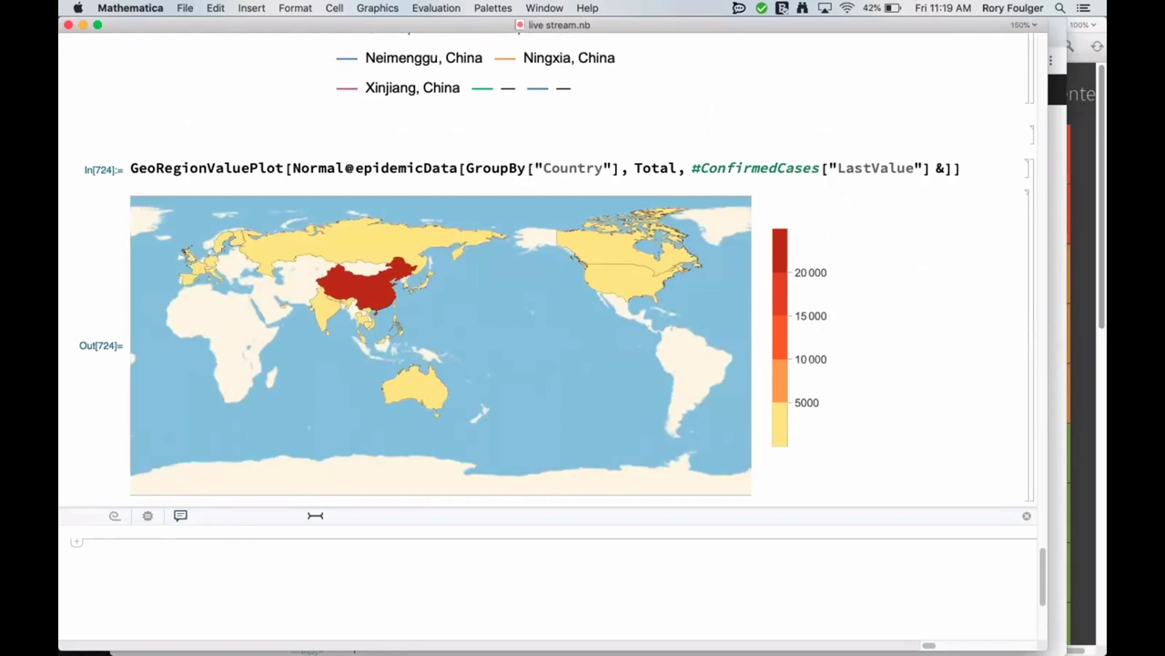
Copy the Normal@epidemicData[...] expression out of the GeoRegionValuePlot code into a new cell below the map, evaluate it and highlight China's value
{"action": "scroll", "coordinate": [327, 523], "scroll_direction": "down", "scroll_amount": 5}
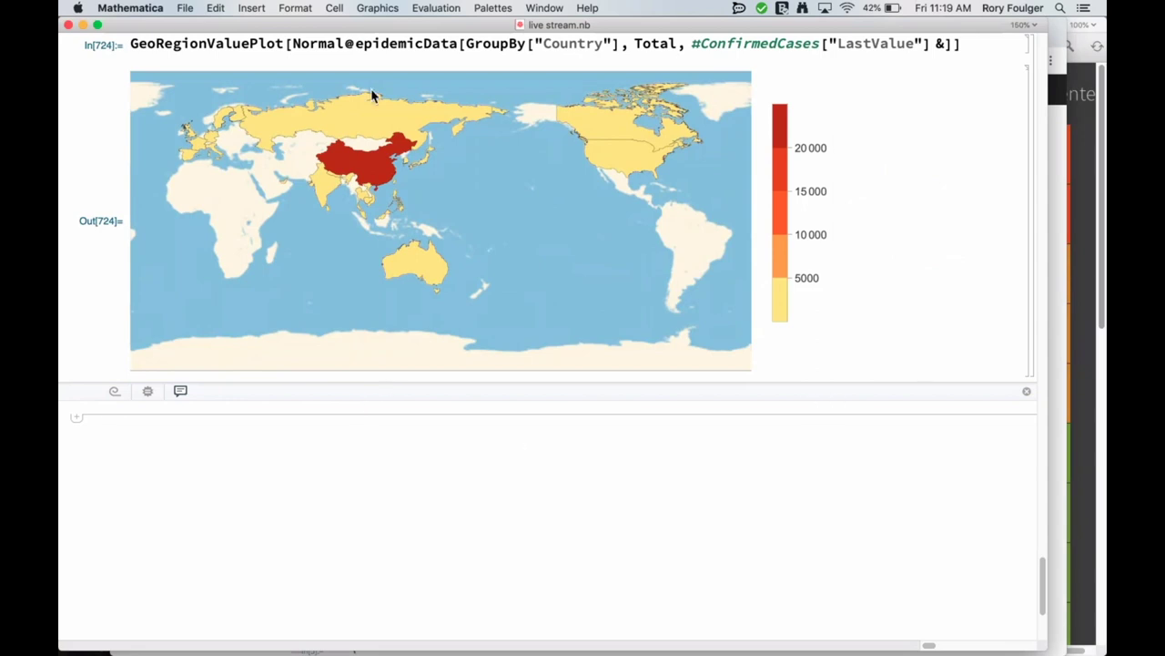
{"action": "triple_click", "coordinate": [333, 45]}
{"action": "key", "text": "super+c"}
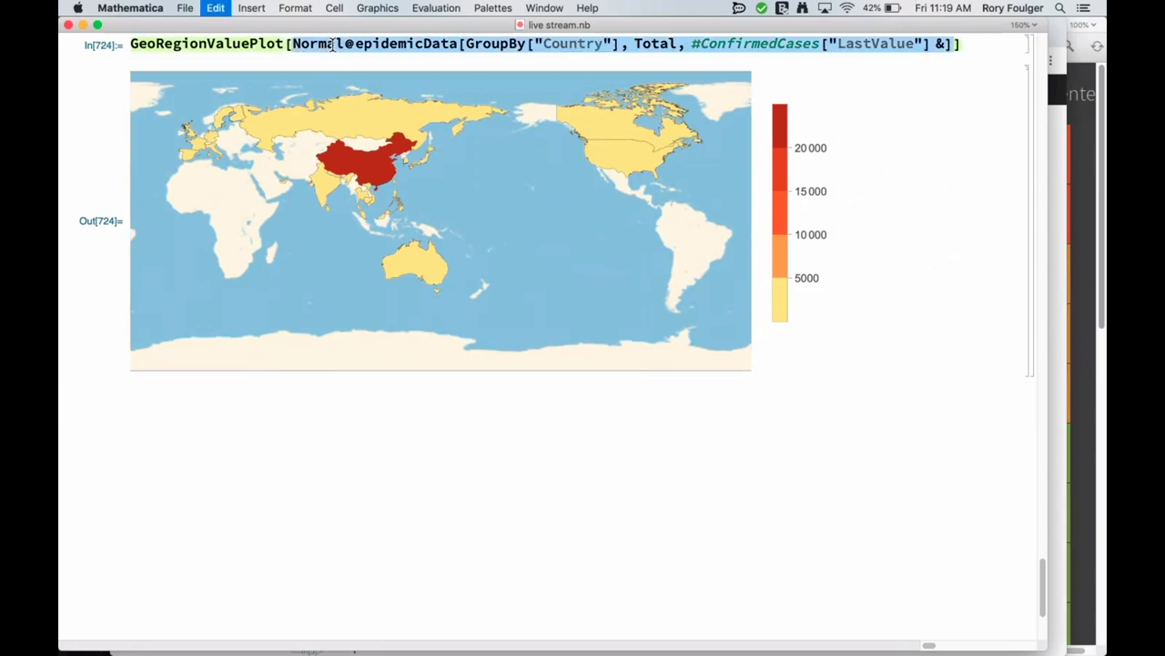
{"action": "left_click", "coordinate": [297, 546]}
{"action": "key", "text": "super+v"}
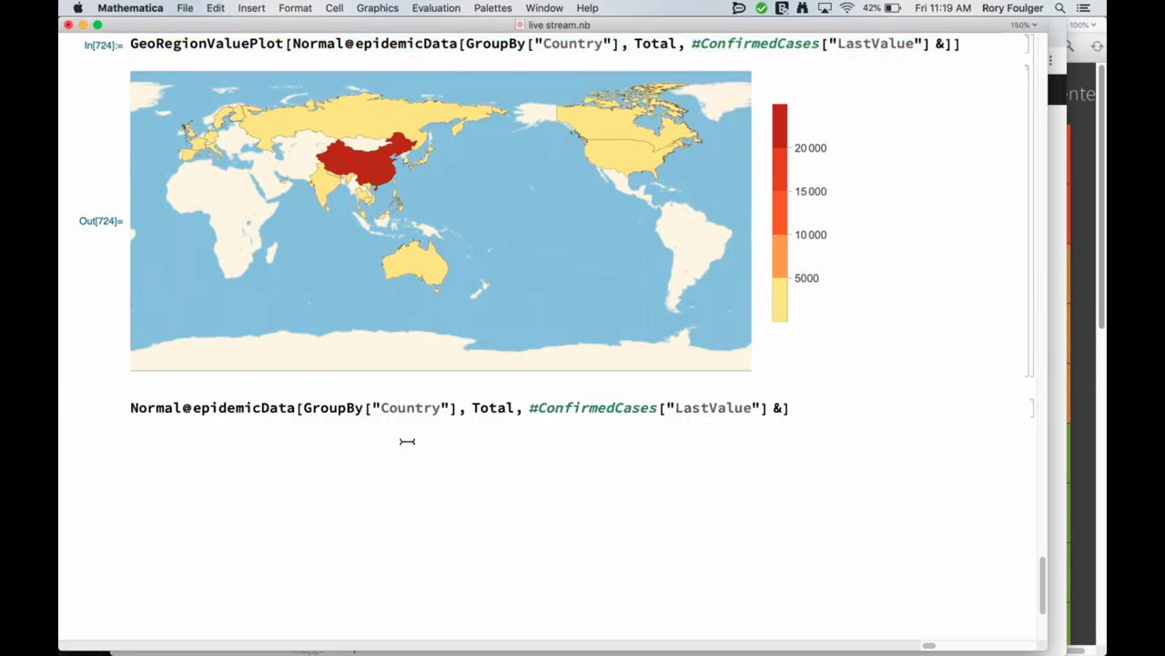
{"action": "scroll", "coordinate": [416, 425], "scroll_direction": "down", "scroll_amount": 2}
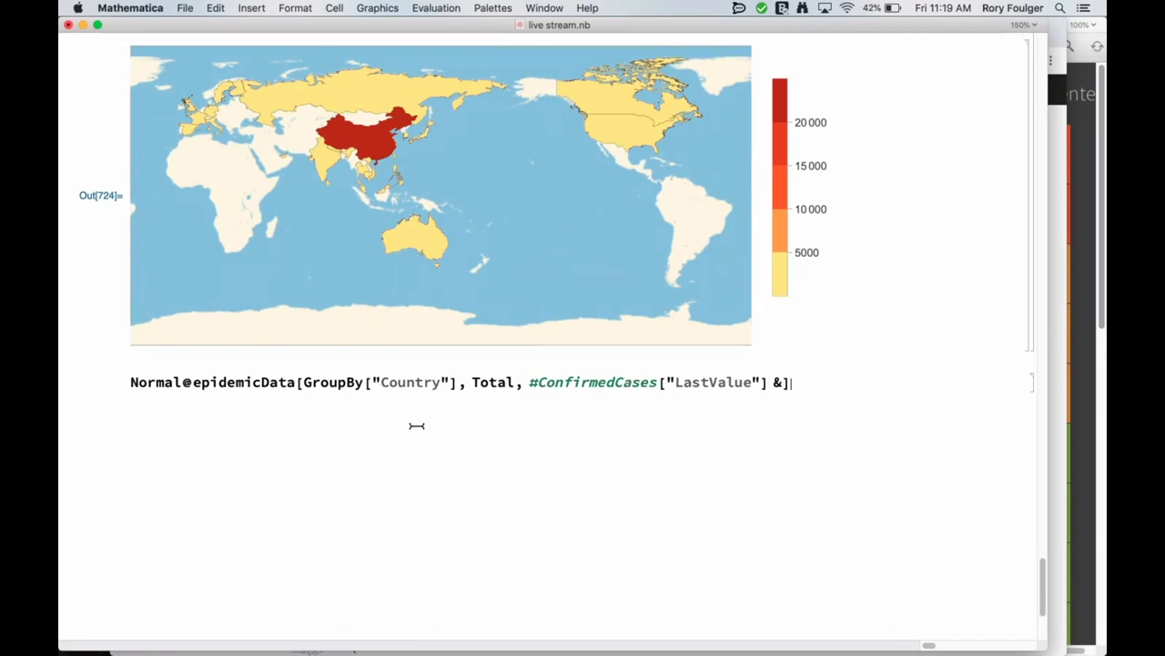
{"action": "key", "text": "shift+Return"}
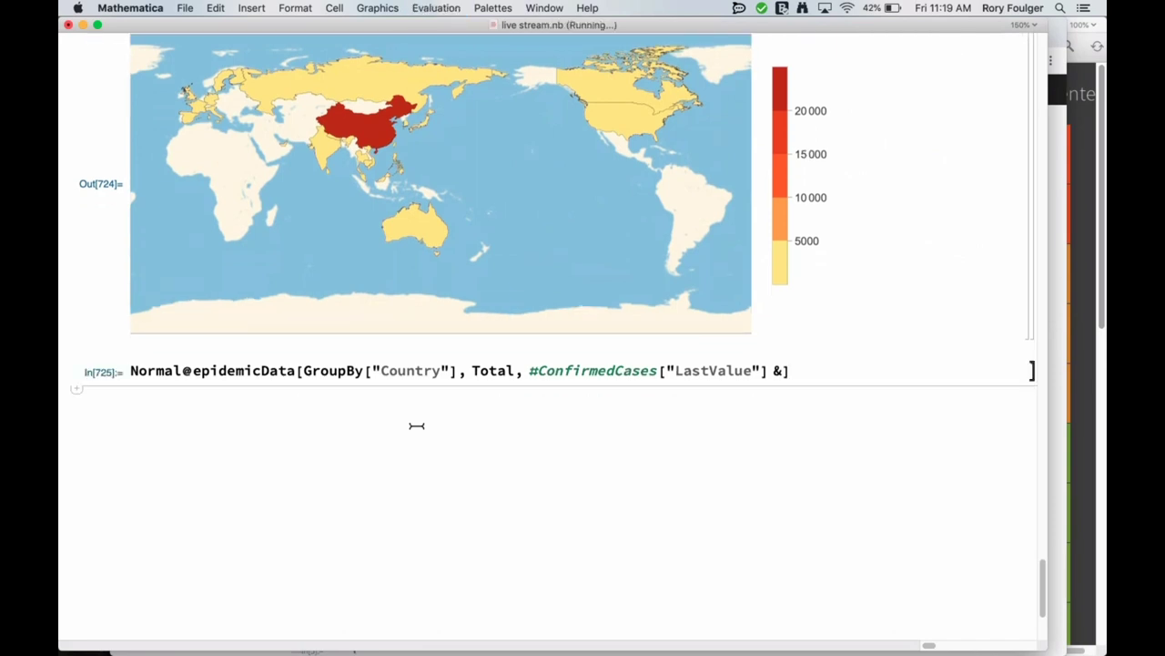
{"action": "scroll", "coordinate": [409, 520], "scroll_direction": "down", "scroll_amount": 5}
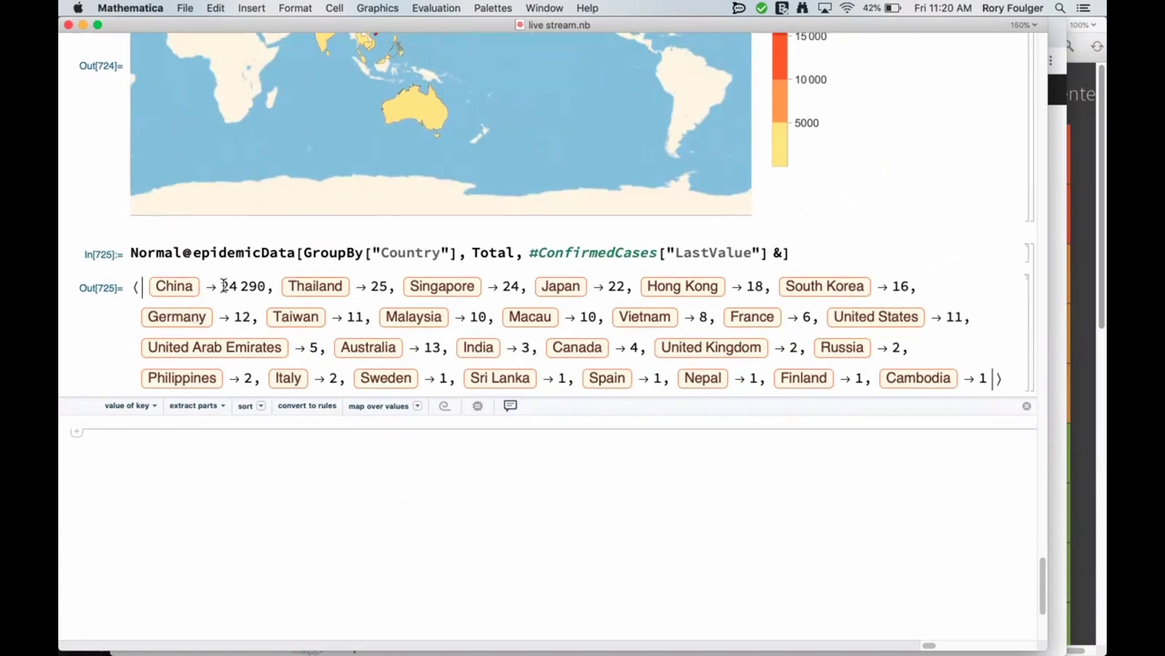
{"action": "left_click_drag", "start_coordinate": [220, 286], "coordinate": [267, 286]}
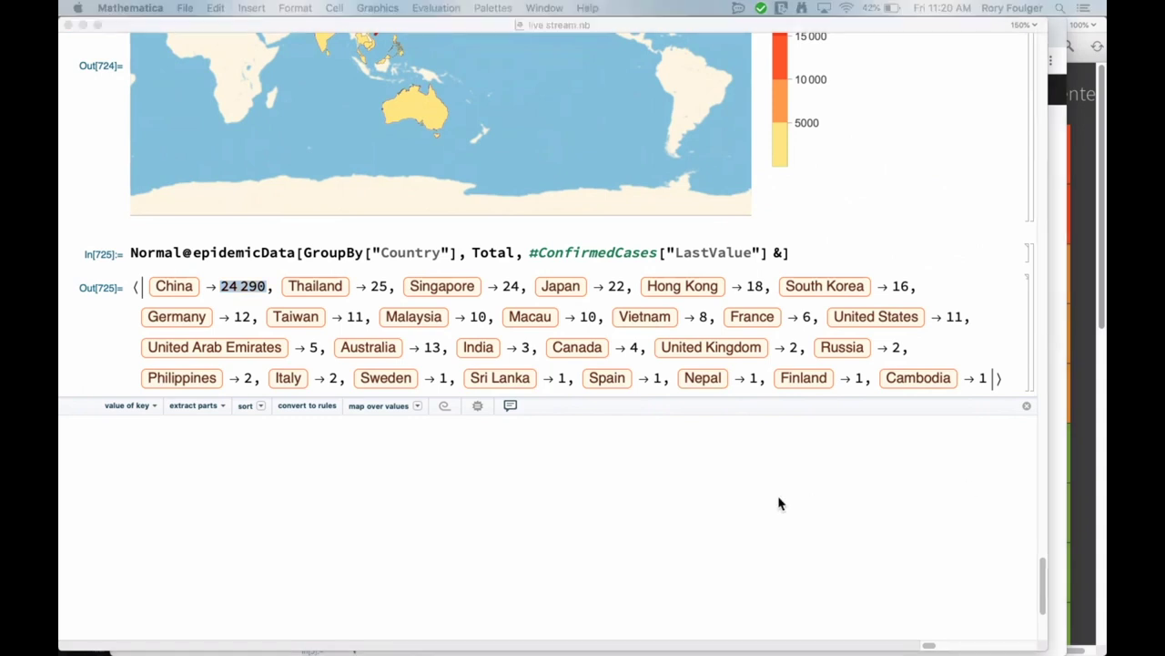
{"action": "left_click", "coordinate": [372, 442]}
{"action": "left_click", "coordinate": [301, 458]}
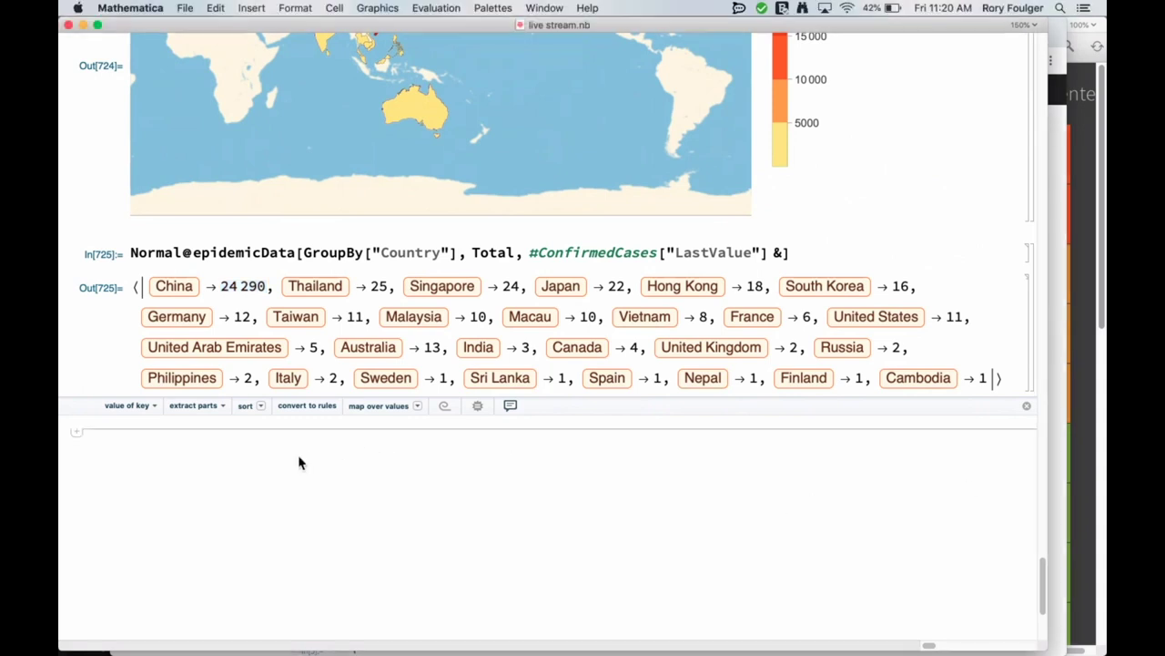
{"action": "type", "text": "Norm"}
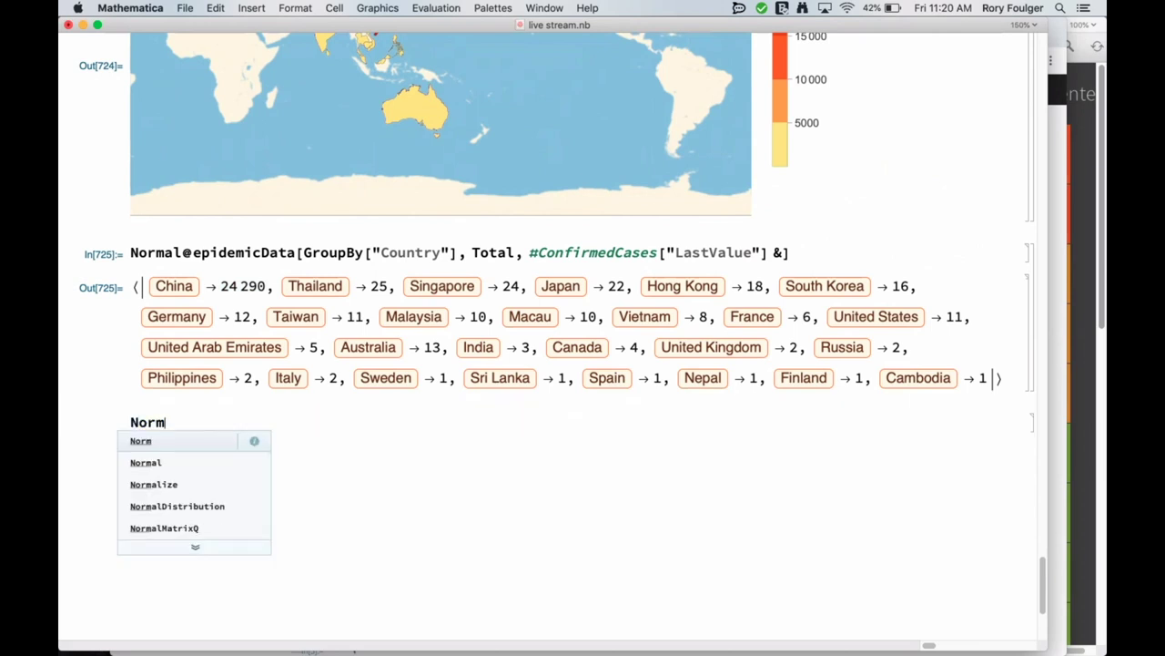
{"action": "type", "text": "al["}
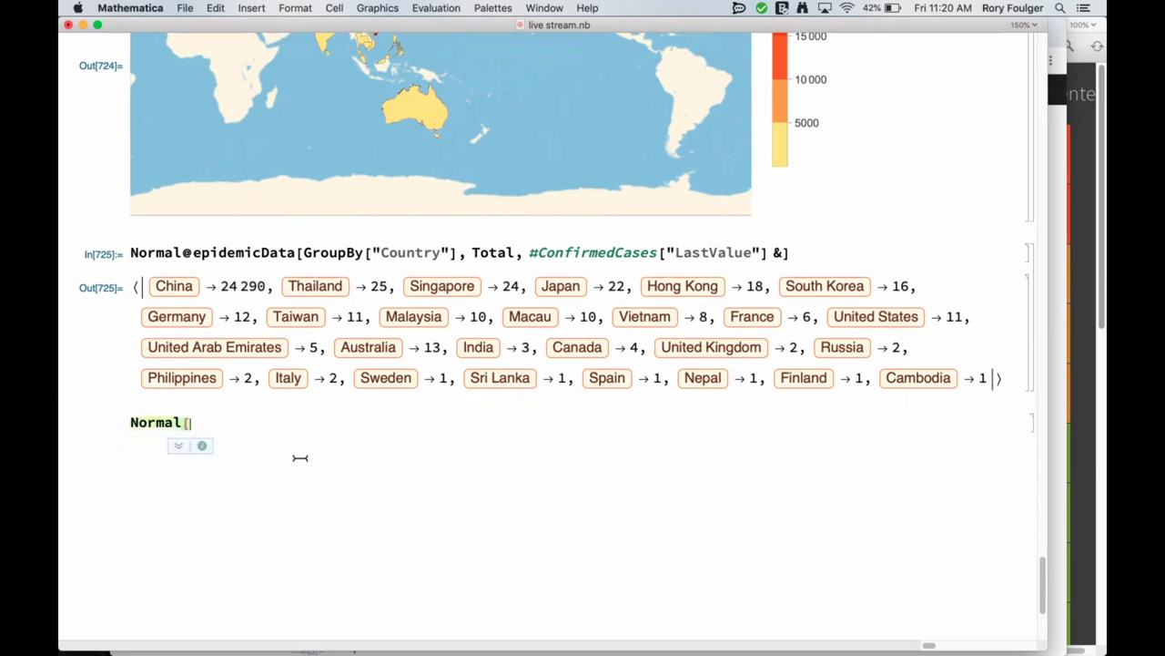
{"action": "type", "text": "epi"}
{"action": "key", "text": "Return"}
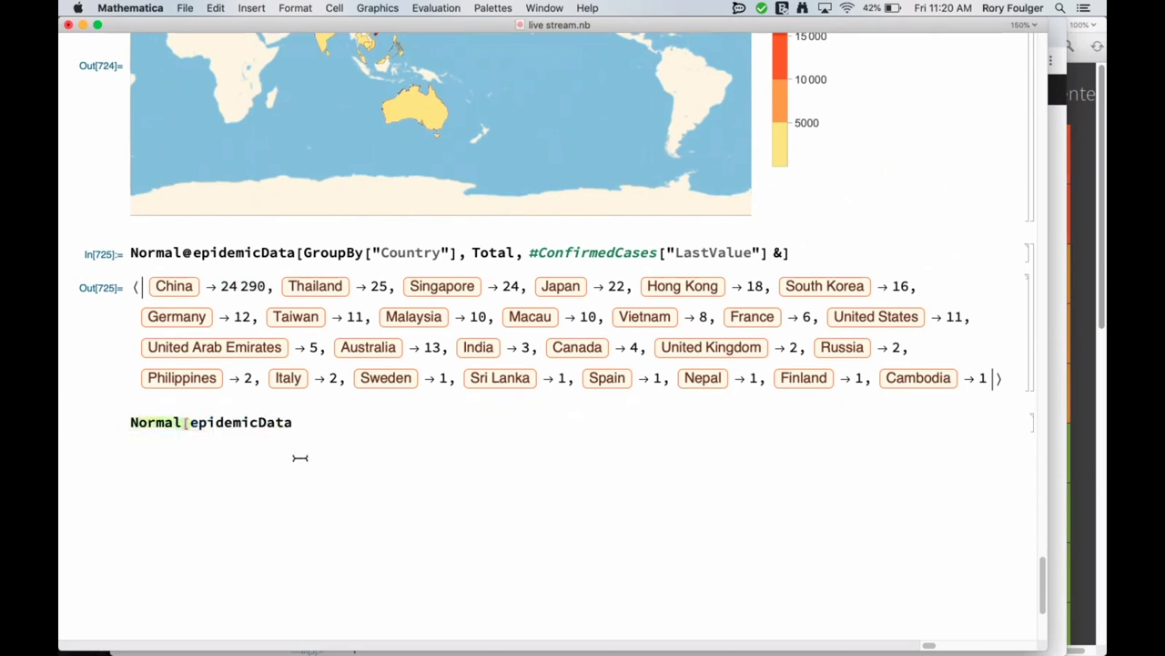
{"action": "type", "text": "[S"}
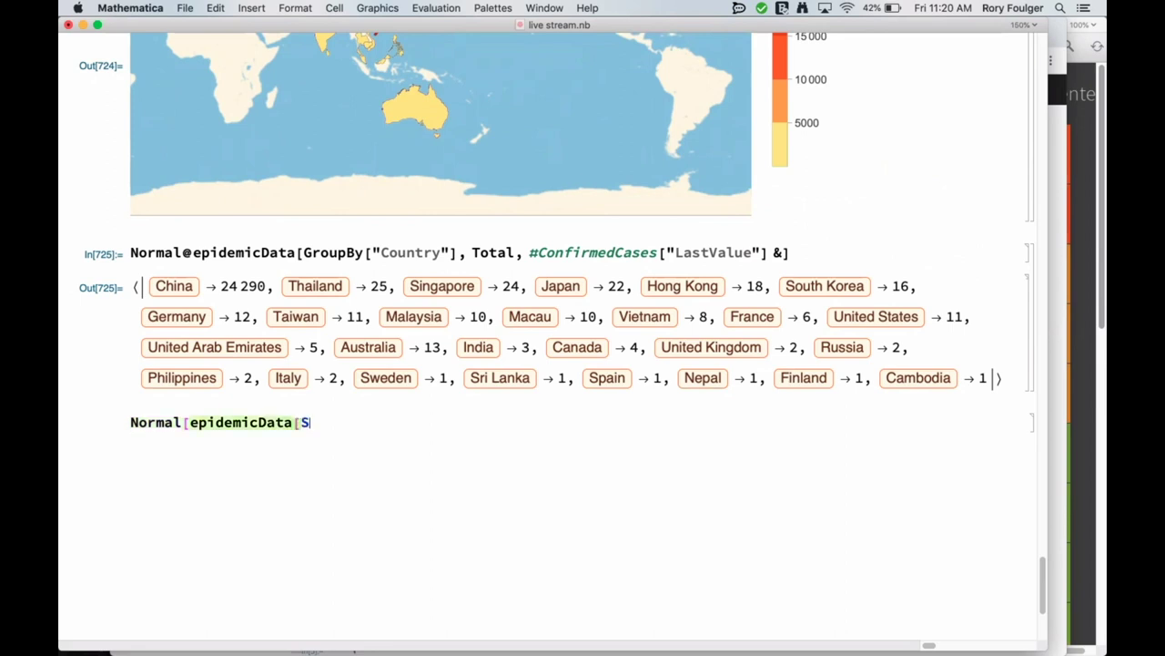
{"action": "type", "text": "elect["}
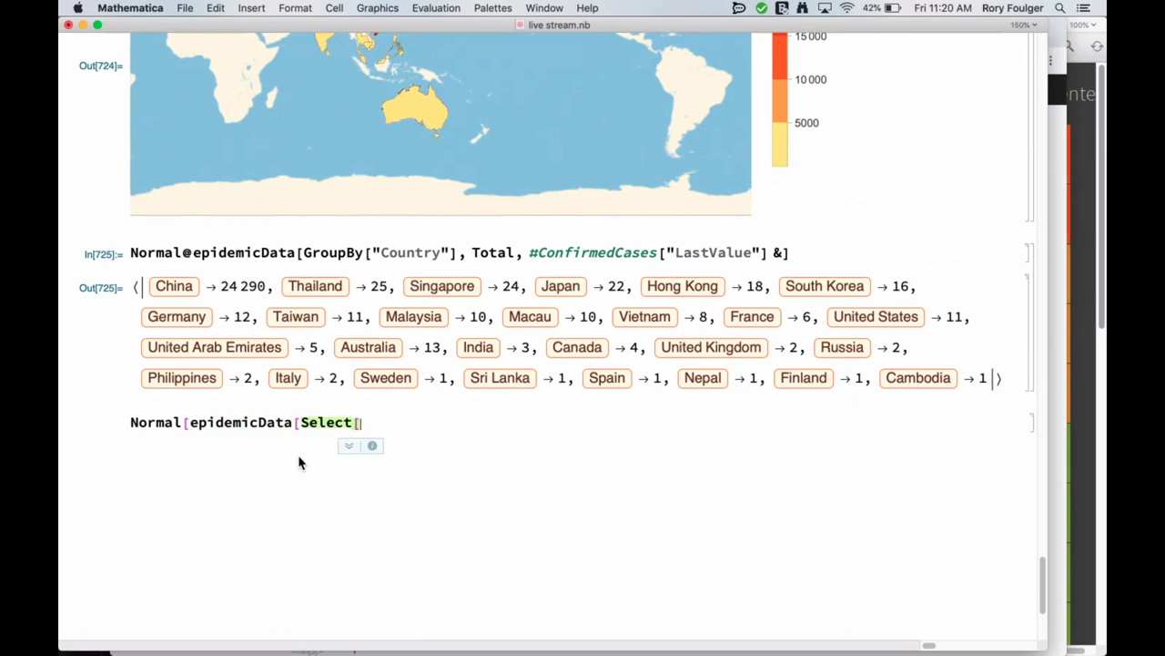
Replace the unfinished Normal[ expression with epidemicData[Select[#"Country" == China &]] copied from the DateListPlot code for deaths
{"action": "scroll", "coordinate": [382, 374], "scroll_direction": "up", "scroll_amount": 10}
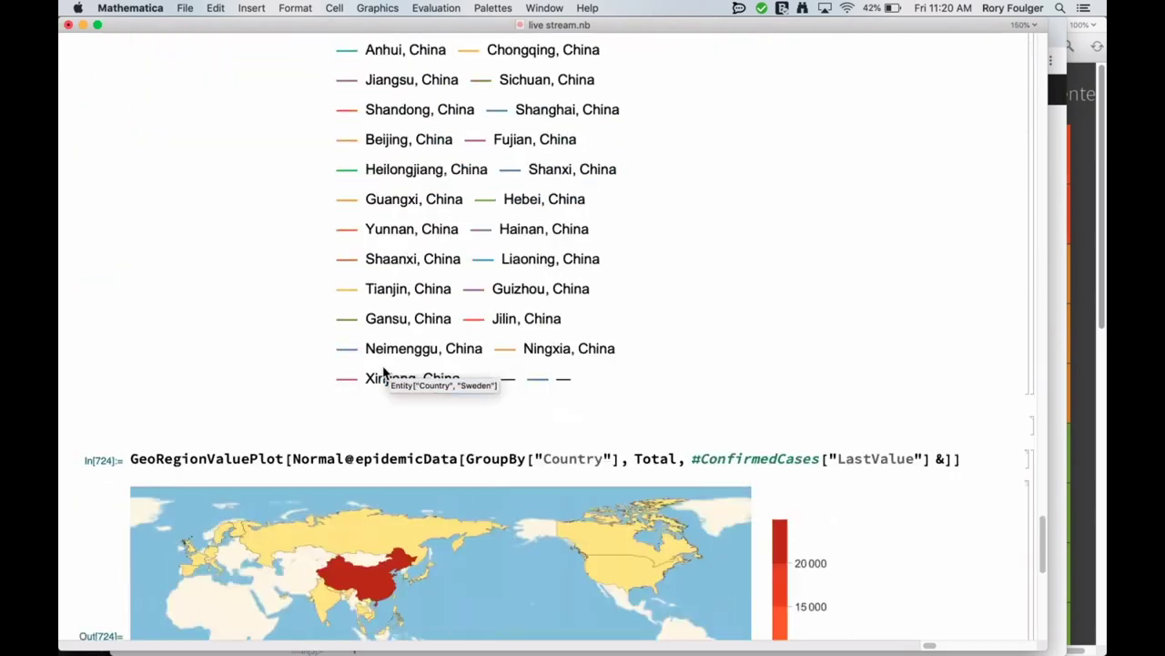
{"action": "scroll", "coordinate": [382, 374], "scroll_direction": "up", "scroll_amount": 13}
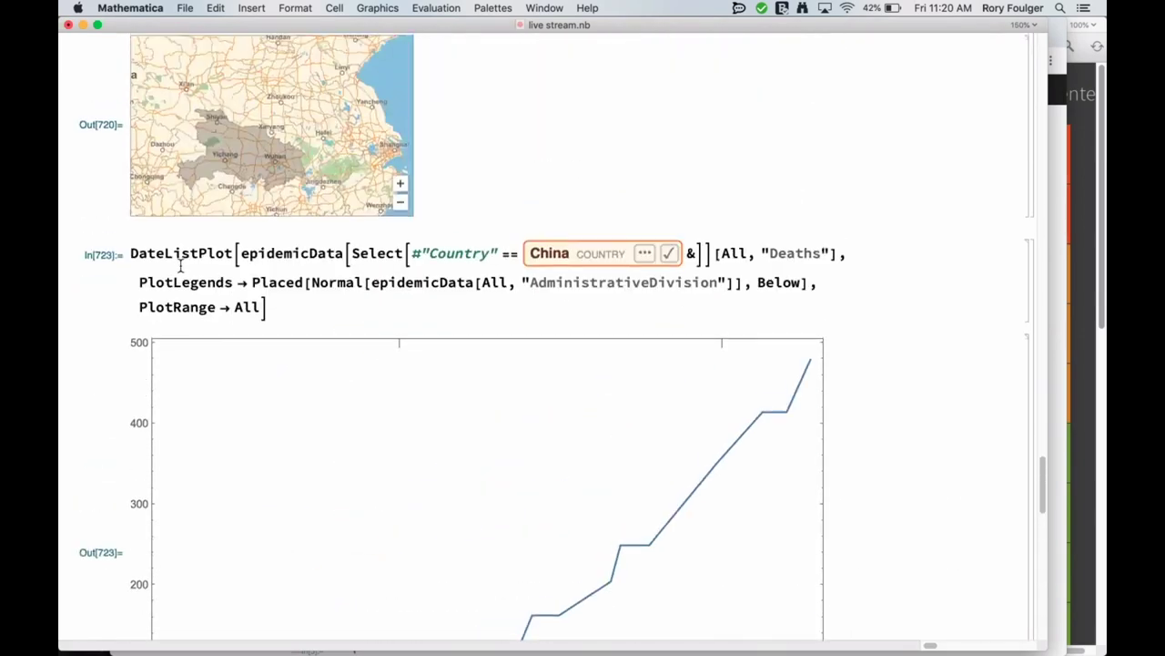
{"action": "triple_click", "coordinate": [278, 252]}
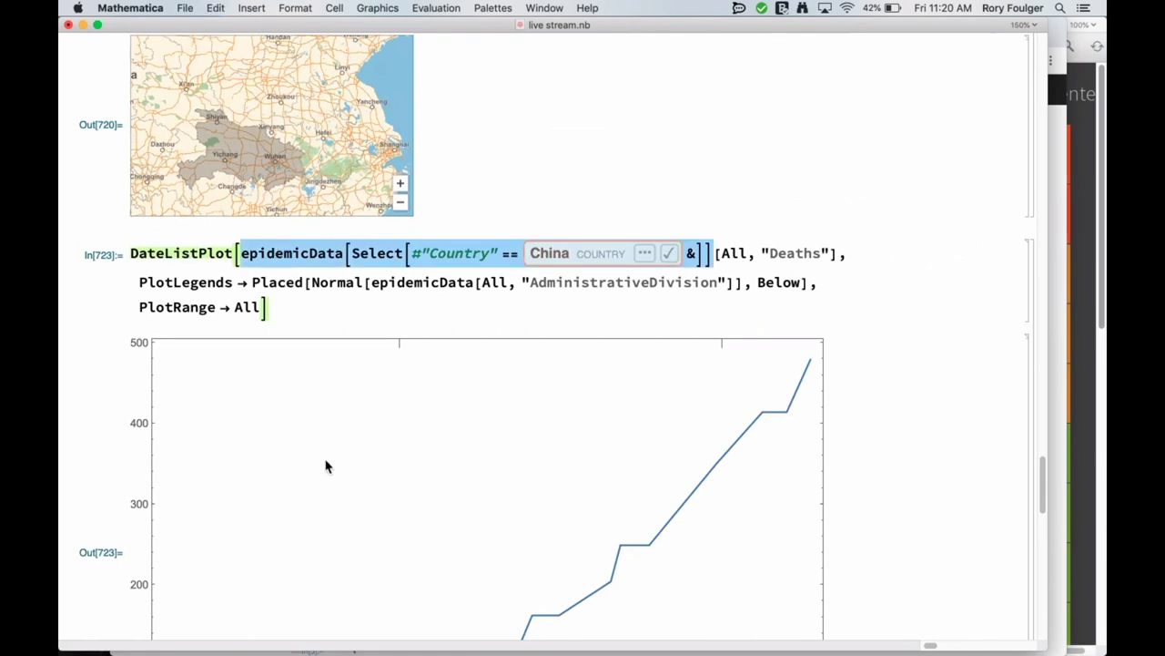
{"action": "scroll", "coordinate": [325, 463], "scroll_direction": "down", "scroll_amount": 20}
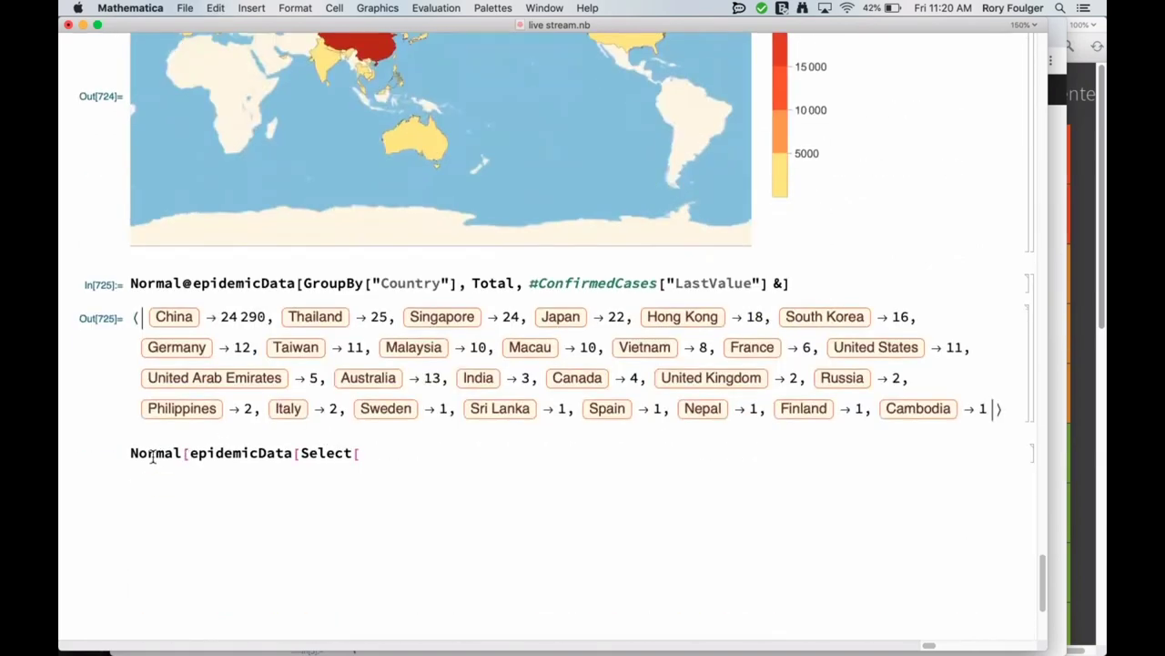
{"action": "triple_click", "coordinate": [153, 458]}
{"action": "key", "text": "super+v"}
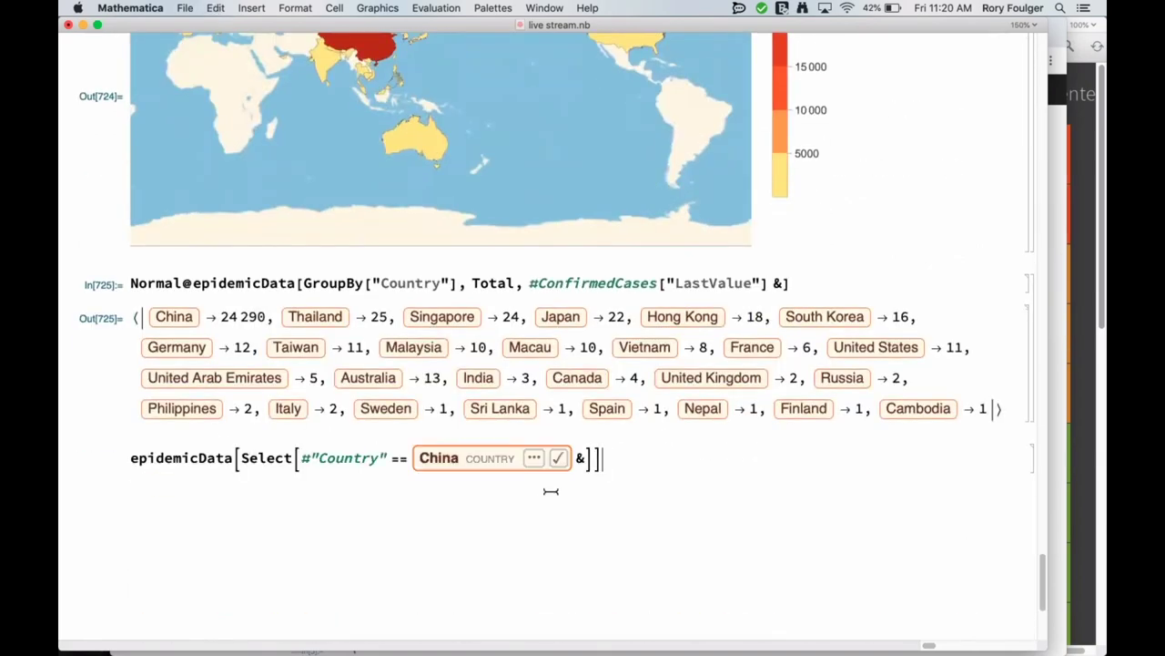
Append [All, {"AdministativeDivision" -> to the China selection of epidemicData
{"action": "key", "text": "shift+Return"}
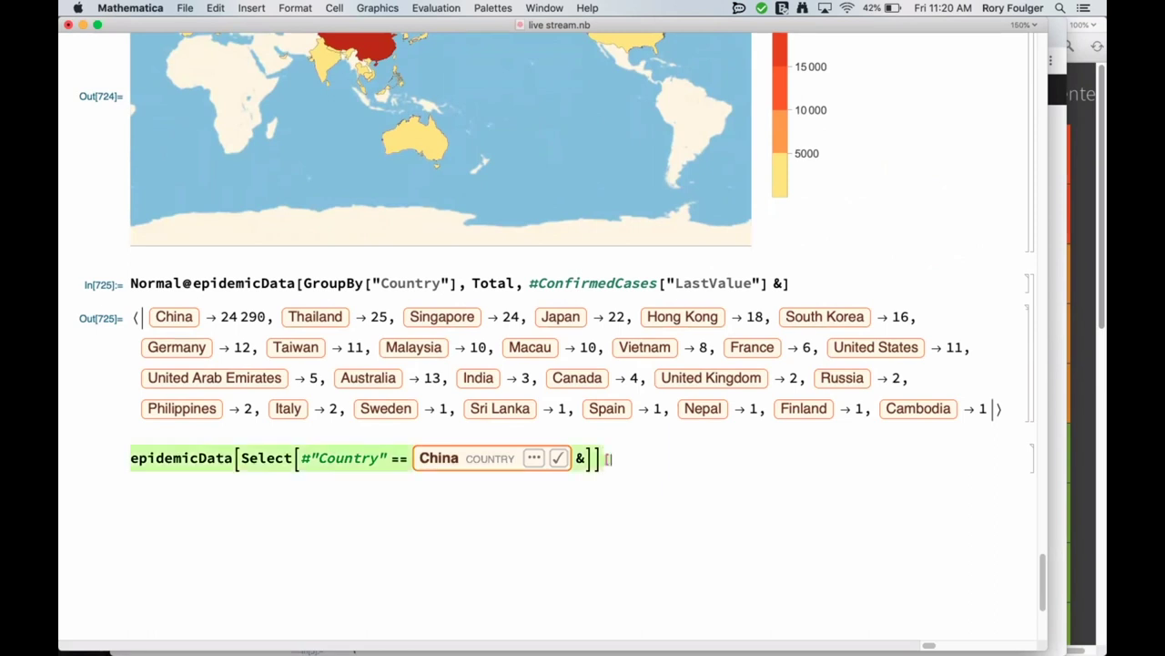
{"action": "type", "text": "All"}
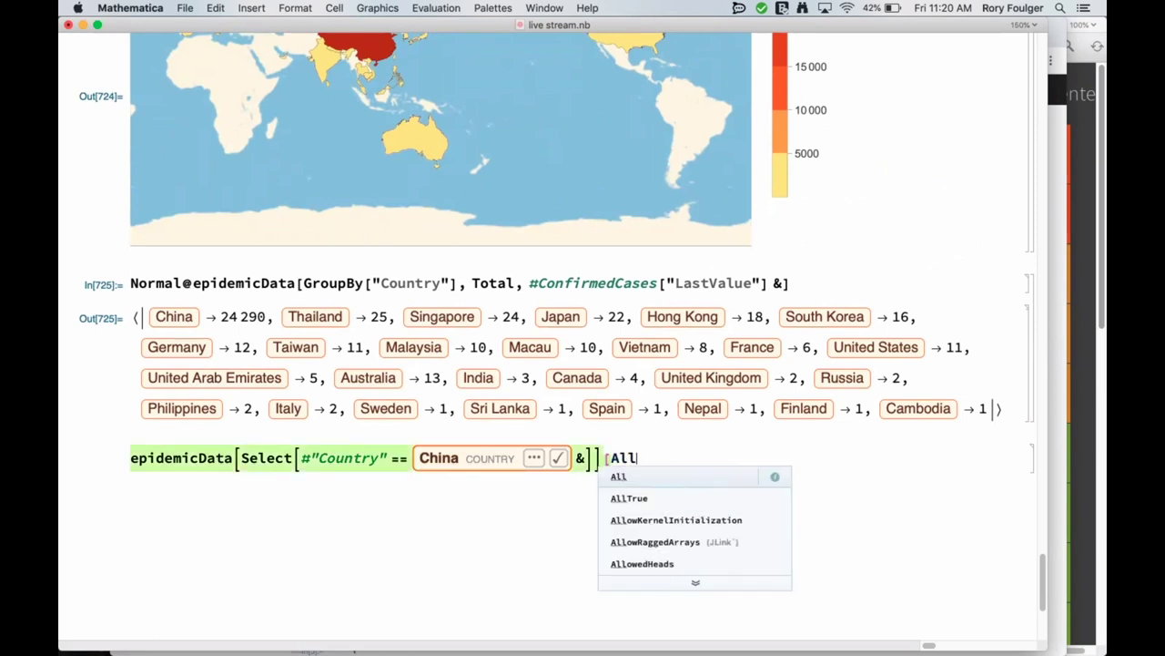
{"action": "type", "text": ", {\""}
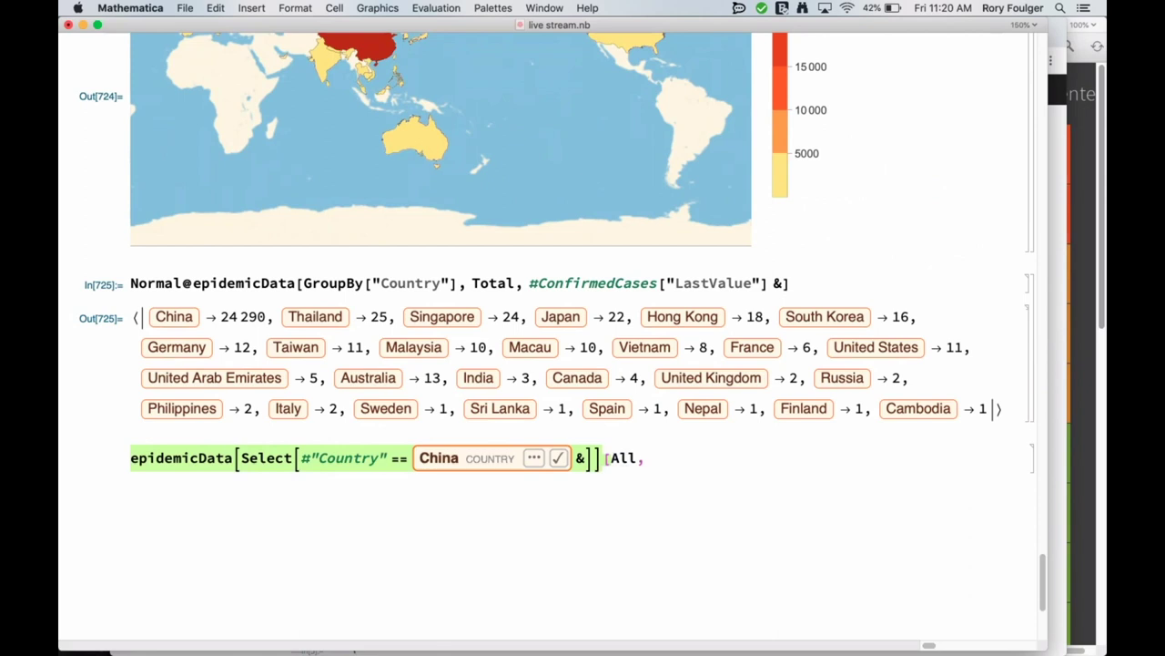
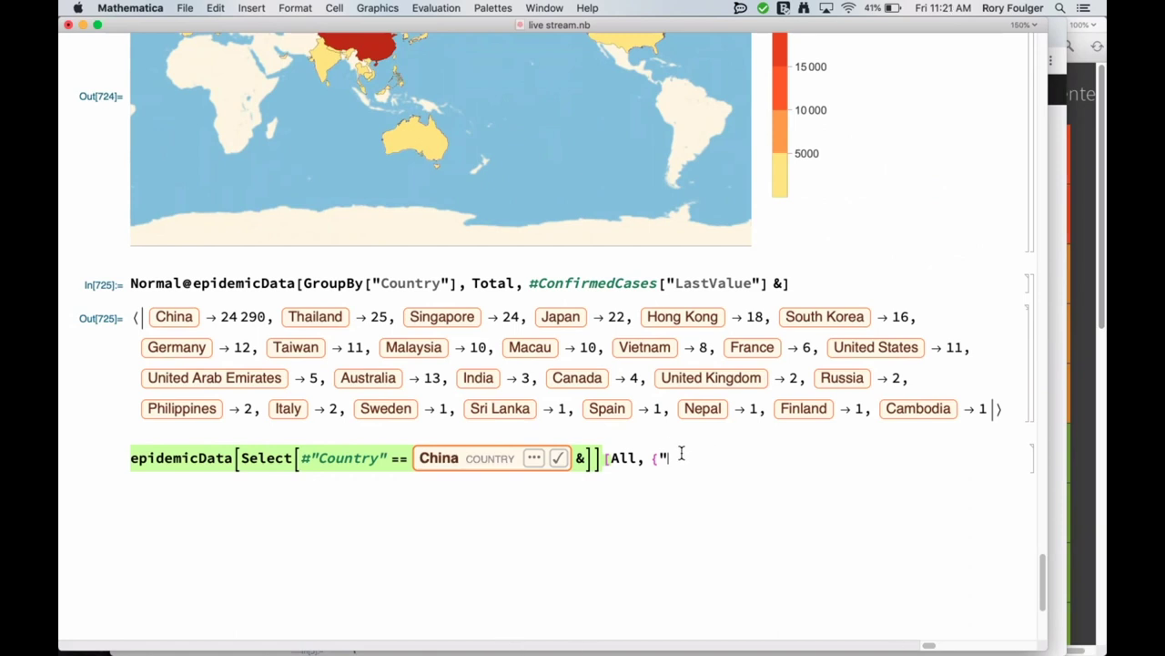
{"action": "type", "text": "A"}
{"action": "type", "text": "mind"}
{"action": "key", "text": "BackSpace"}
{"action": "type", "text": "sta"}
{"action": "key", "text": "BackSpace"}
{"action": "key", "text": "BackSpace"}
{"action": "key", "text": "BackSpace"}
{"action": "key", "text": "BackSpace"}
{"action": "type", "text": "nstat"}
{"action": "key", "text": "BackSpace"}
{"action": "key", "text": "BackSpace"}
{"action": "key", "text": "BackSpace"}
{"action": "key", "text": "BackSpace"}
{"action": "key", "text": "BackSpace"}
{"action": "key", "text": "BackSpace"}
{"action": "key", "text": "BackSpace"}
{"action": "type", "text": "dministati"}
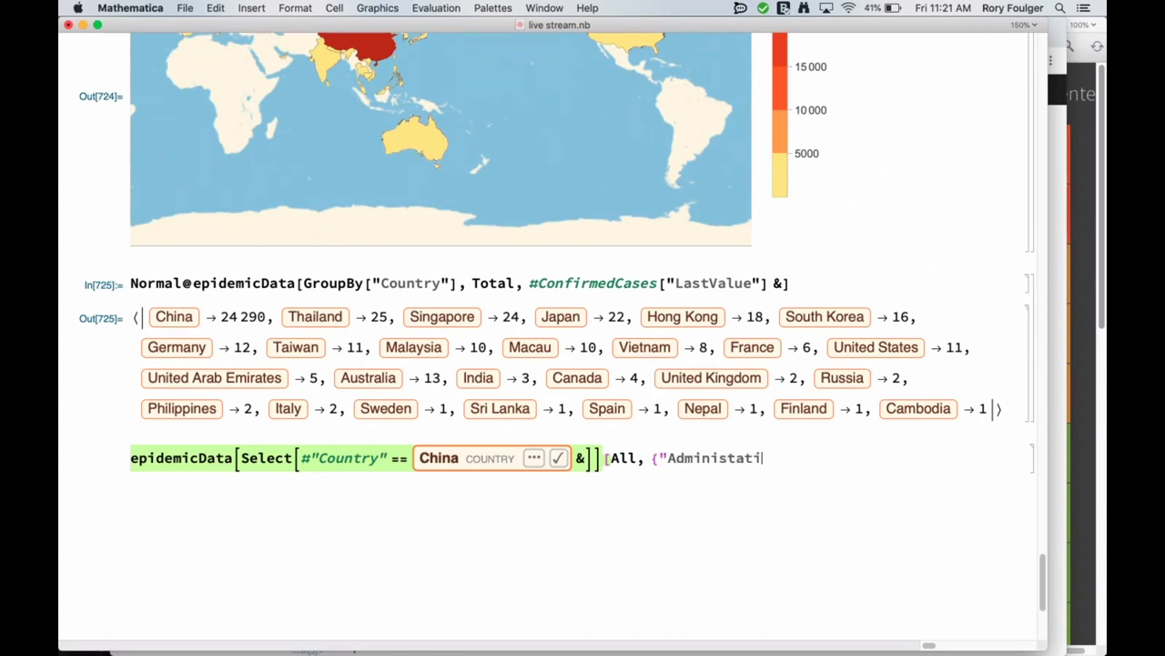
{"action": "type", "text": "veDivision\" ->"}
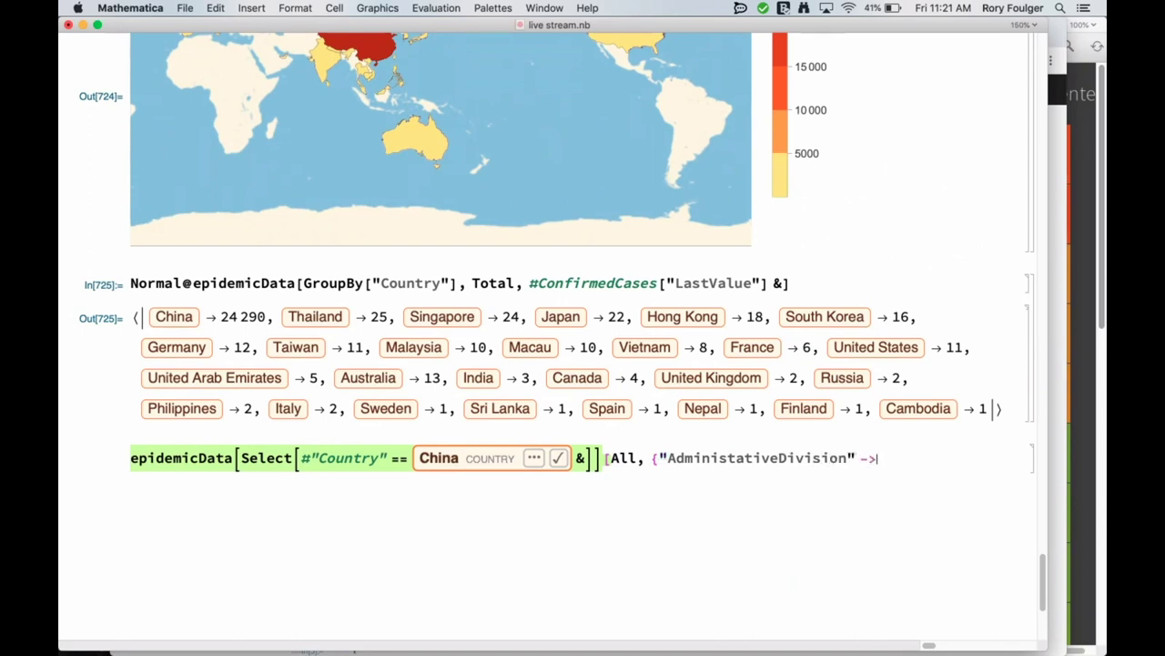
Map "AdministativeDivision" to Identity with a → rule and add "ConfirmedCases" as the second entry of the list
{"action": "key", "text": "BackSpace"}
{"action": "key", "text": "BackSpace"}
{"action": "type", "text": "→ In"}
{"action": "key", "text": "BackSpace"}
{"action": "type", "text": "denti"}
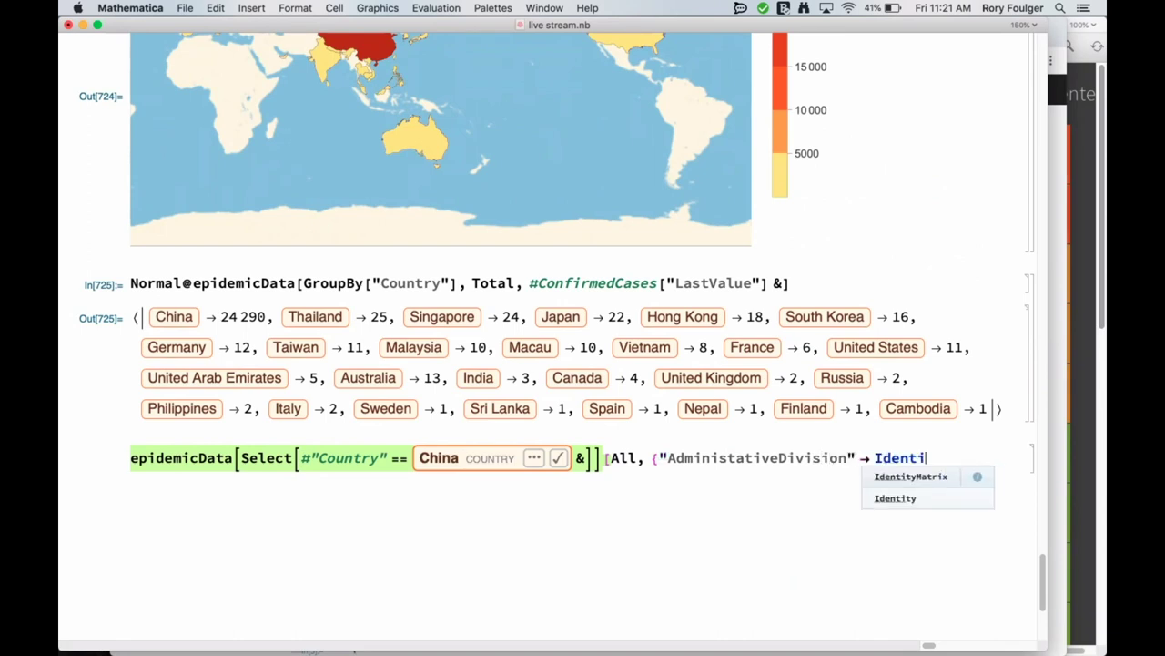
{"action": "type", "text": "ty,"}
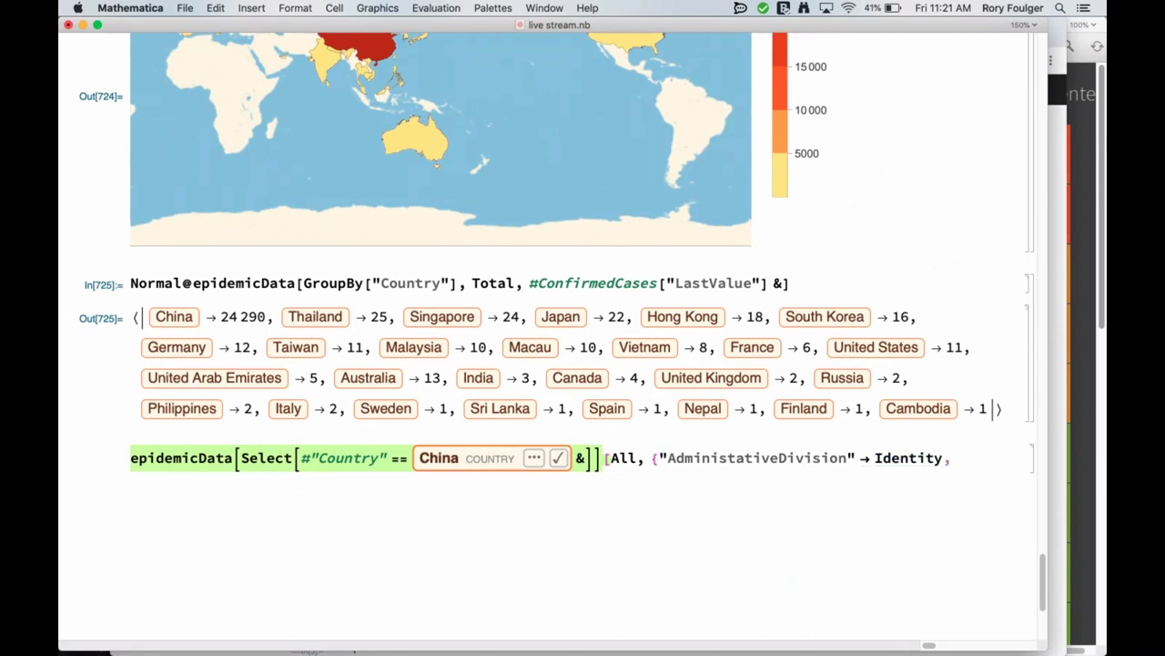
{"action": "type", "text": " \"ConfirmedCase"}
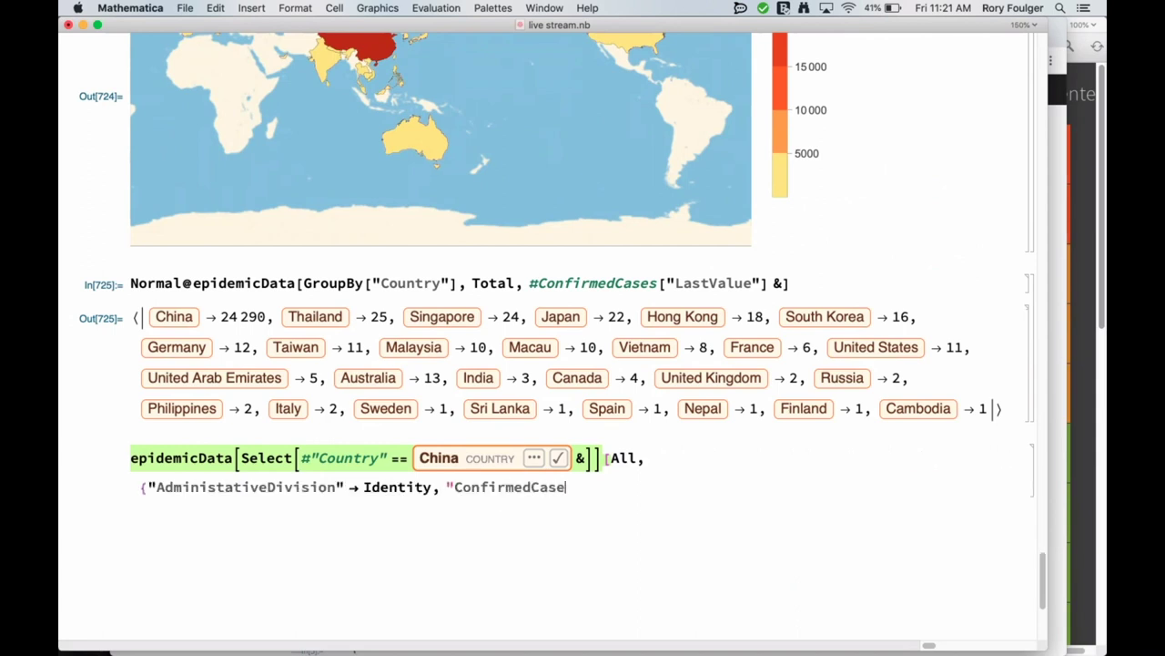
{"action": "type", "text": "s\""}
Start a function definition maximum[timeseries_]; = in a new cell above the epidemicData selection
{"action": "left_click", "coordinate": [580, 440]}
{"action": "type", "text": "max"}
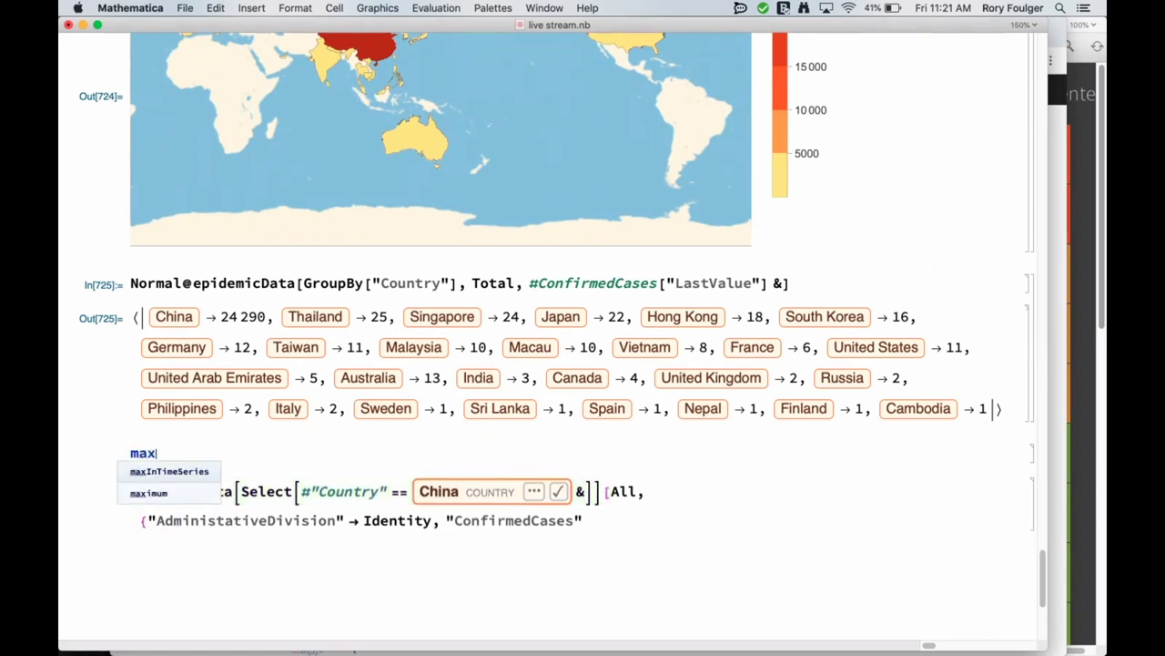
{"action": "type", "text": "imum"}
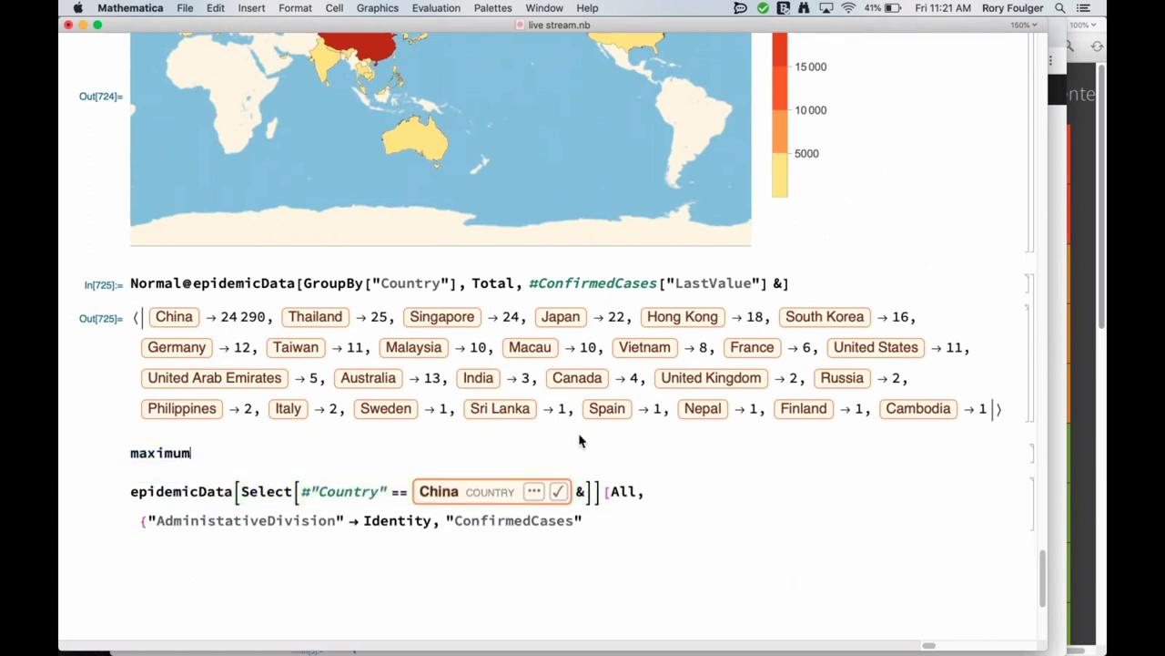
{"action": "type", "text": "["}
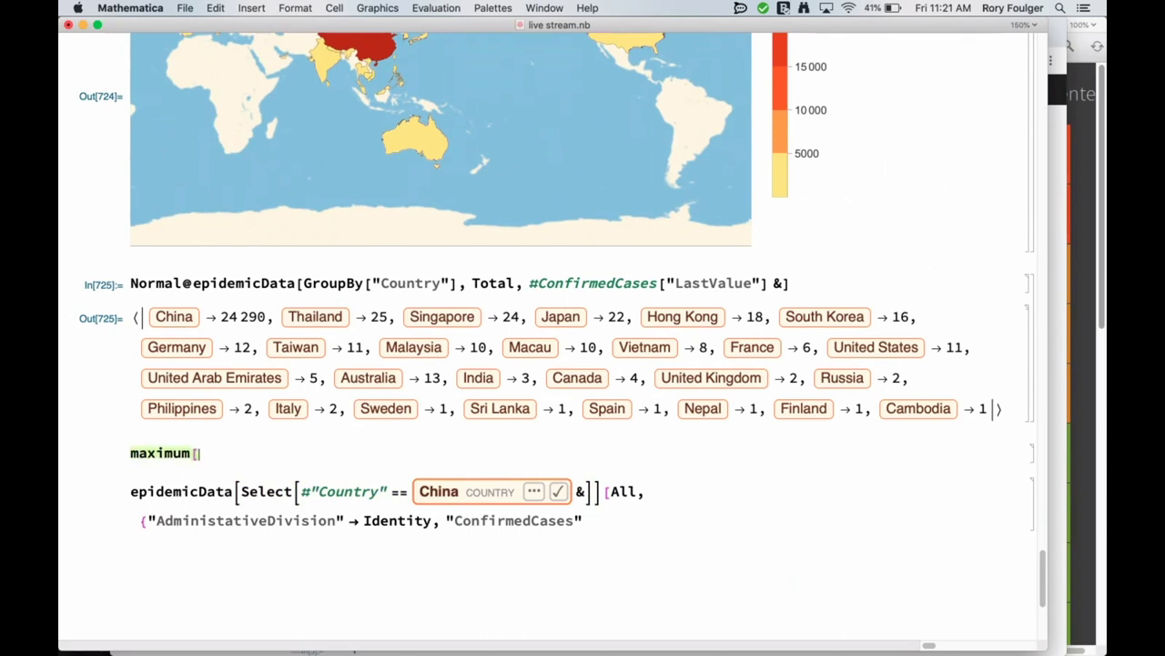
{"action": "type", "text": "time"}
{"action": "key", "text": "BackSpace"}
{"action": "key", "text": "BackSpace"}
{"action": "key", "text": "BackSpace"}
{"action": "key", "text": "BackSpace"}
{"action": "type", "text": "time"}
{"action": "key", "text": "Return"}
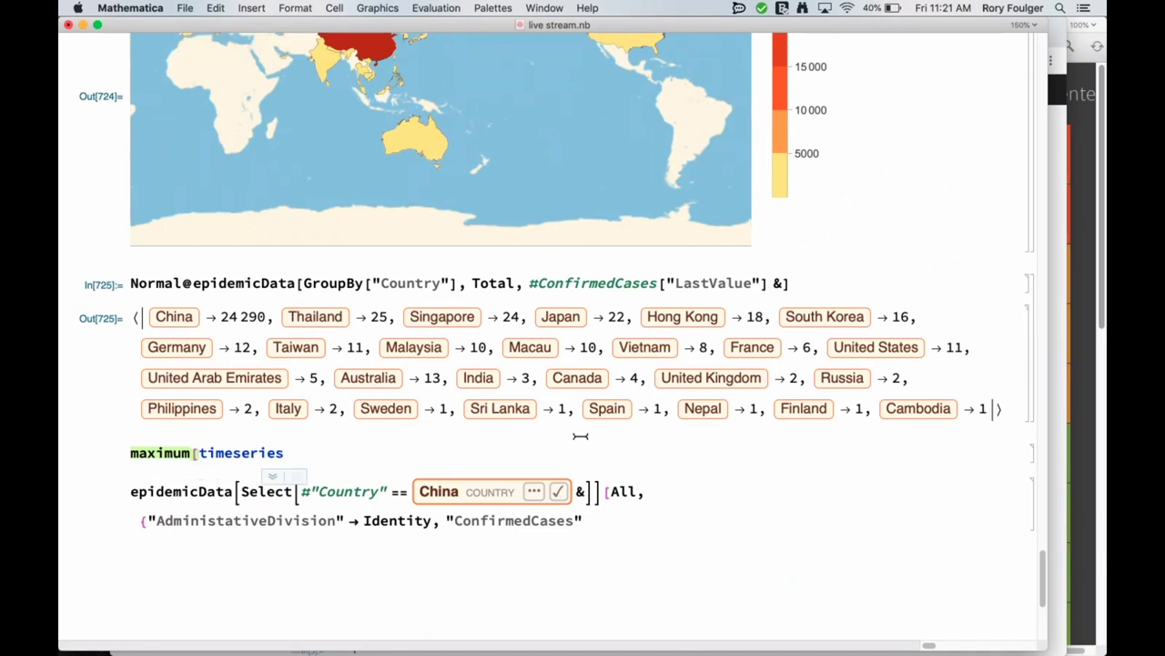
{"action": "type", "text": "_]"}
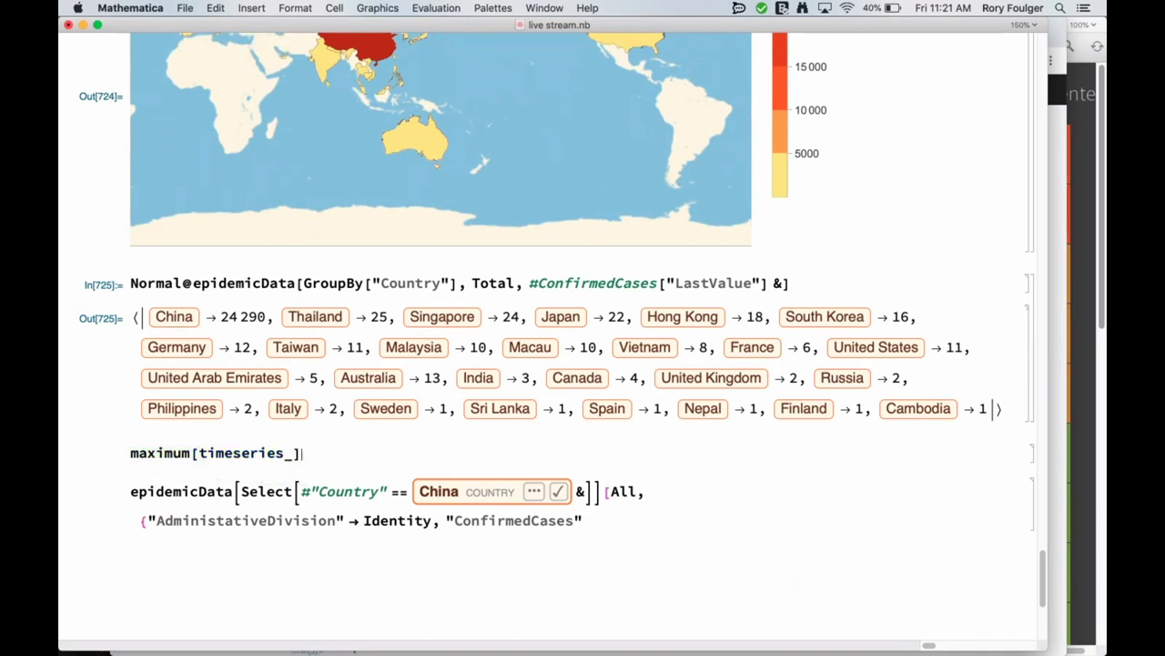
{"action": "type", "text": "; ="}
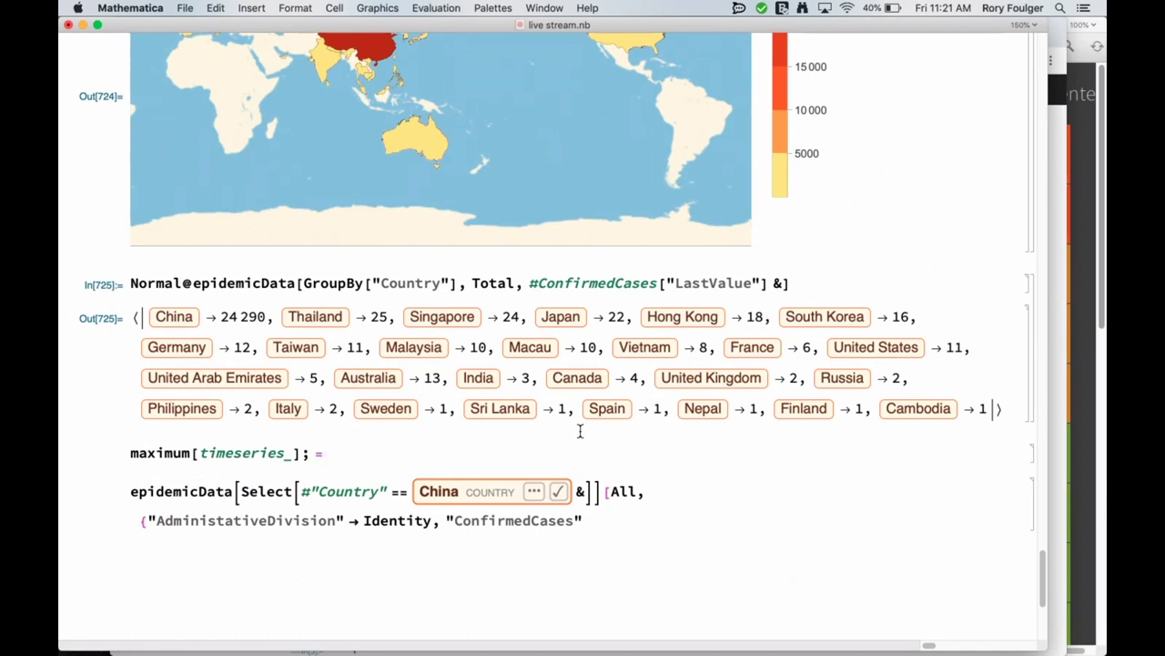
Search the Wolfram documentation for TIMESERIES and open a result
{"action": "key", "text": "super+shift+f"}
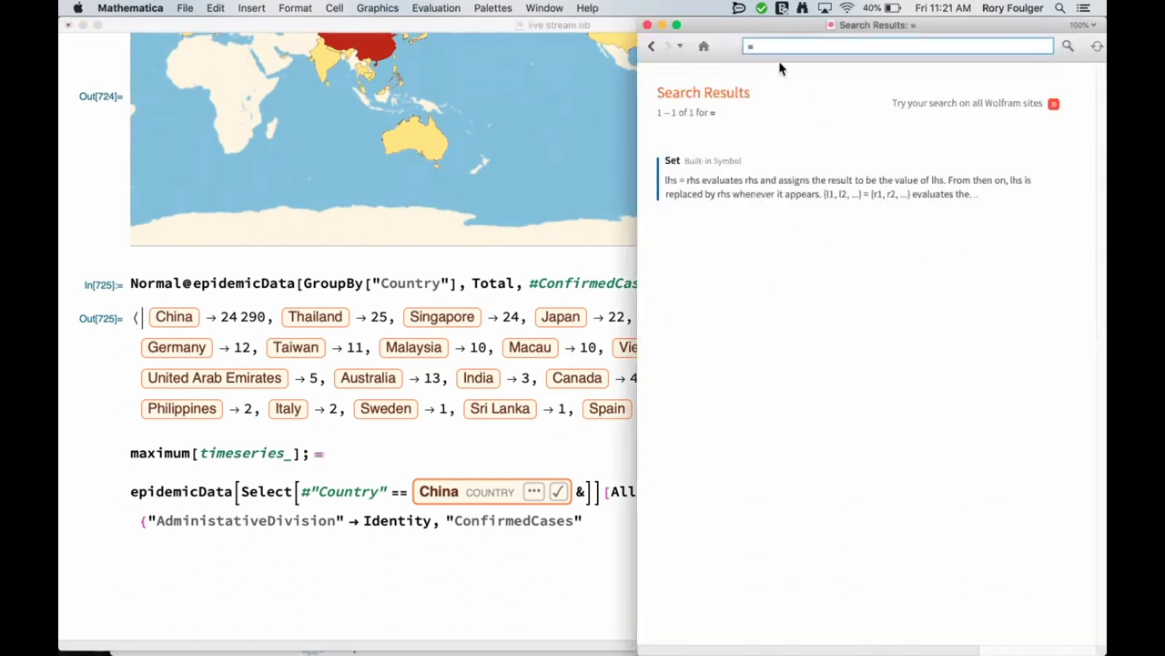
{"action": "key", "text": "BackSpace"}
{"action": "type", "text": "TIMESERIES"}
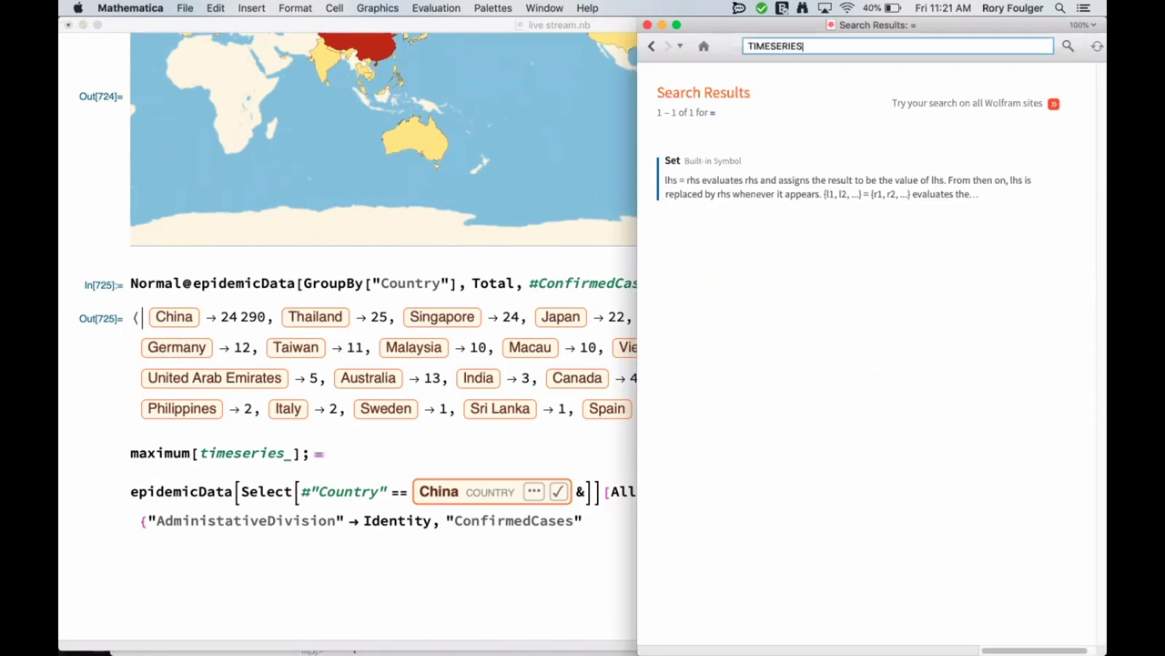
{"action": "key", "text": "Return"}
{"action": "left_click", "coordinate": [775, 237]}
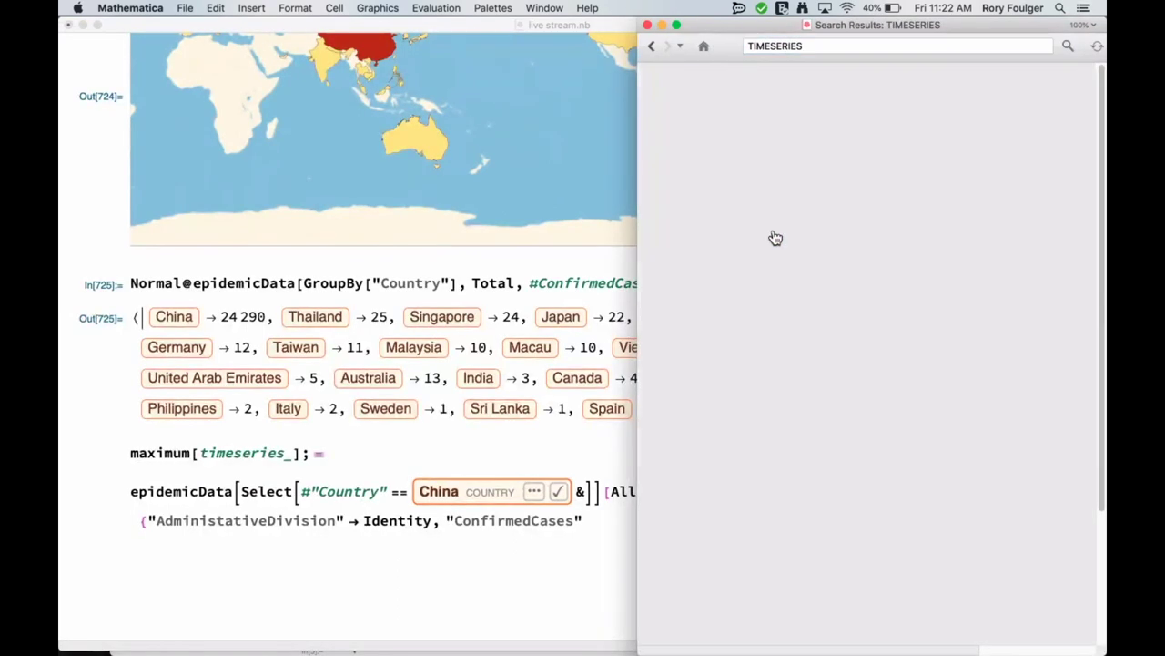
Find the Extracting Properties and Values examples in the TimeSeries documentation's Scope section and copy ["Values"] from the values example
{"action": "scroll", "coordinate": [775, 414], "scroll_direction": "down", "scroll_amount": 10}
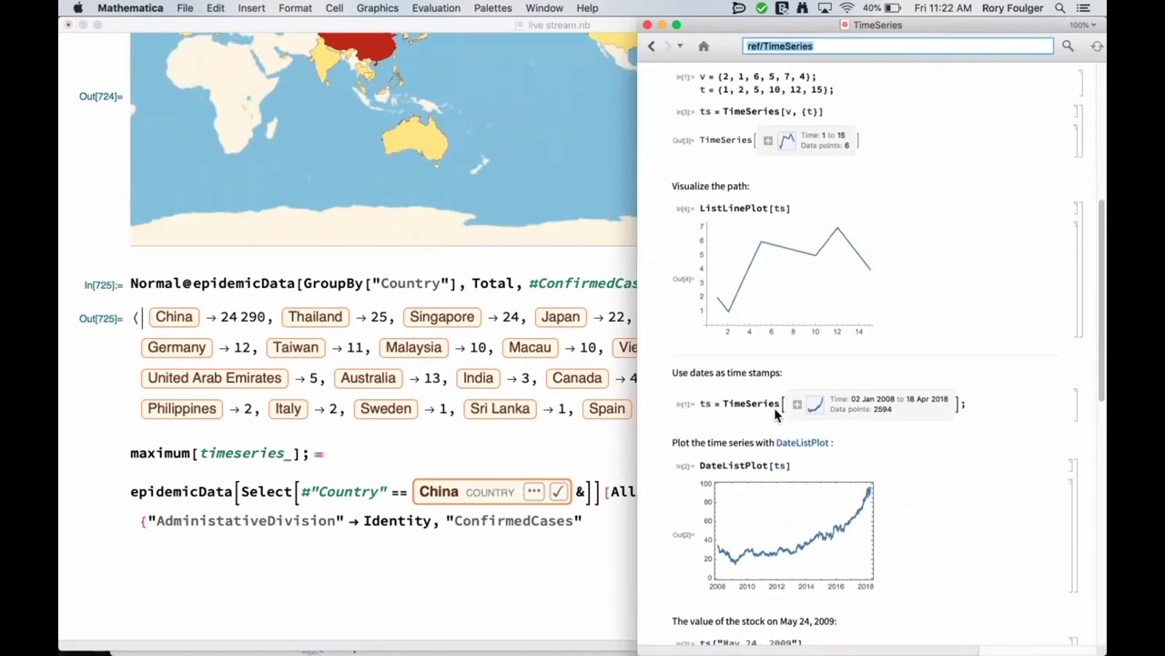
{"action": "scroll", "coordinate": [775, 414], "scroll_direction": "down", "scroll_amount": 5}
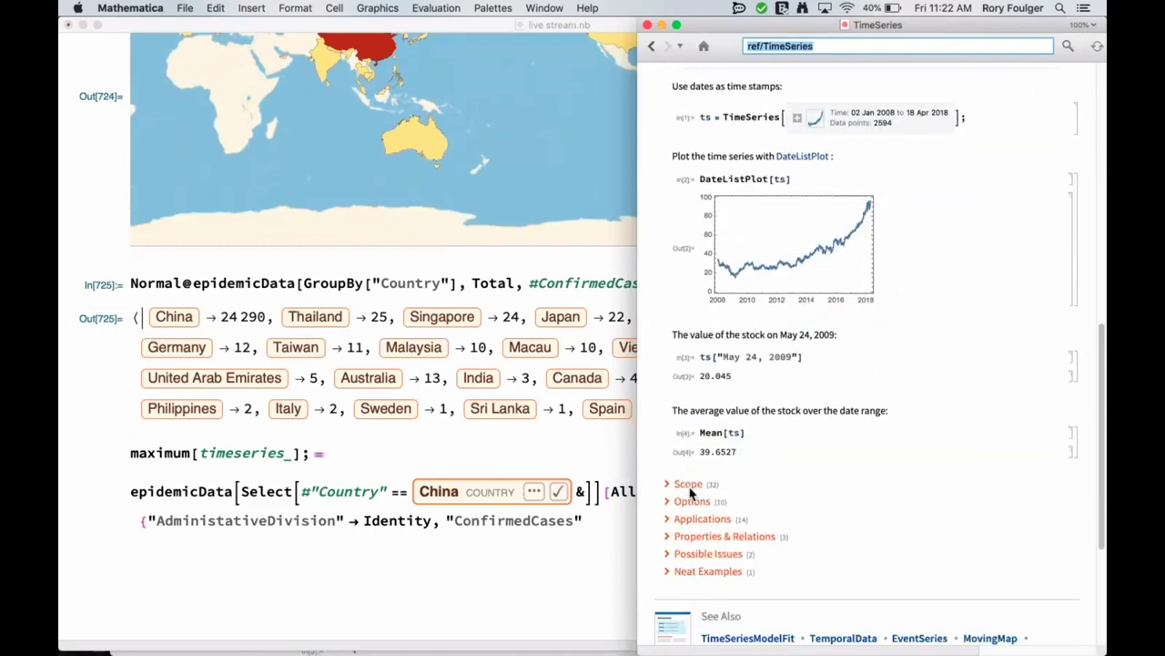
{"action": "left_click", "coordinate": [690, 491]}
{"action": "scroll", "coordinate": [719, 505], "scroll_direction": "down", "scroll_amount": 5}
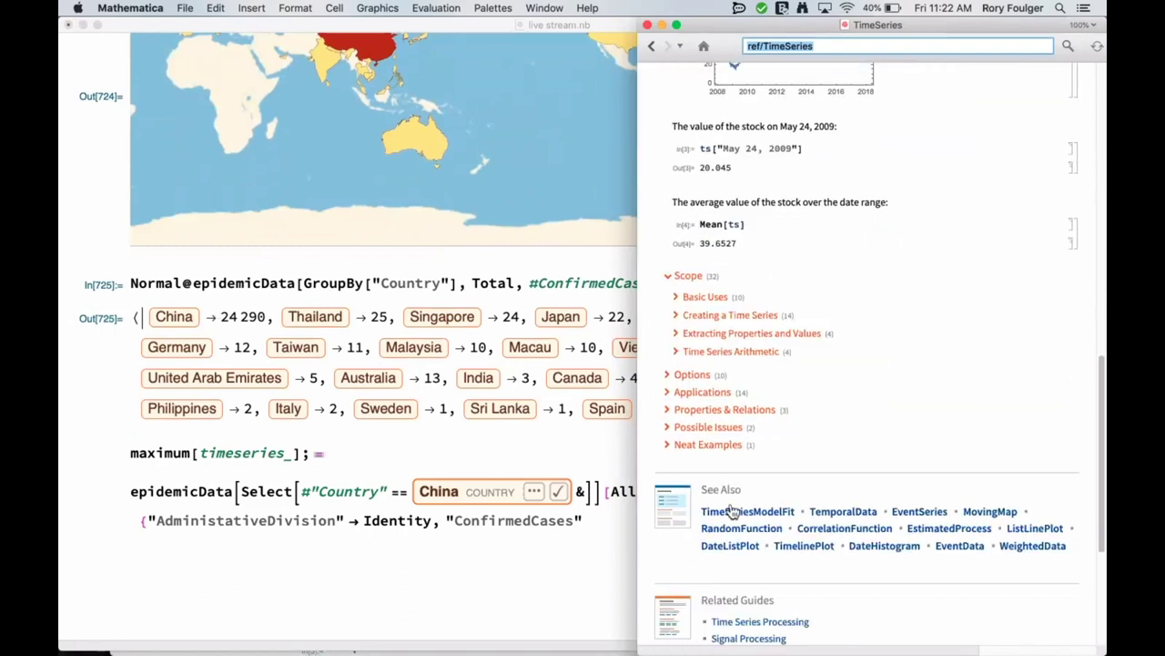
{"action": "left_click", "coordinate": [721, 355]}
{"action": "left_click", "coordinate": [723, 333]}
{"action": "scroll", "coordinate": [720, 434], "scroll_direction": "down", "scroll_amount": 4}
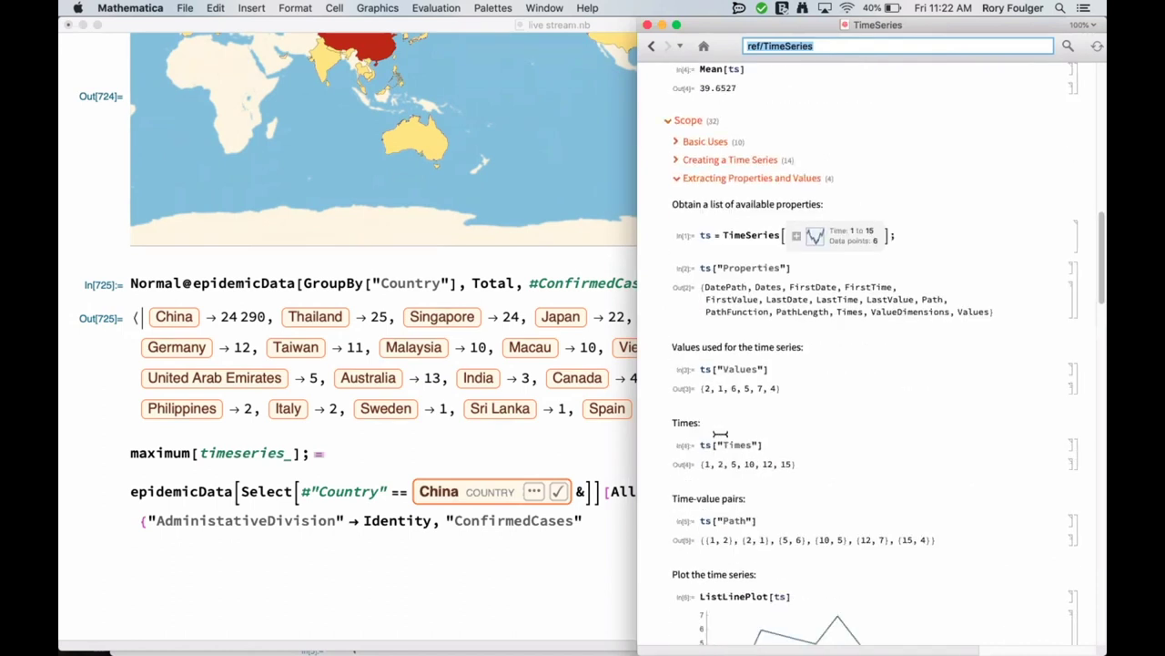
{"action": "scroll", "coordinate": [720, 433], "scroll_direction": "down", "scroll_amount": 3}
{"action": "left_click_drag", "start_coordinate": [771, 276], "coordinate": [714, 276]}
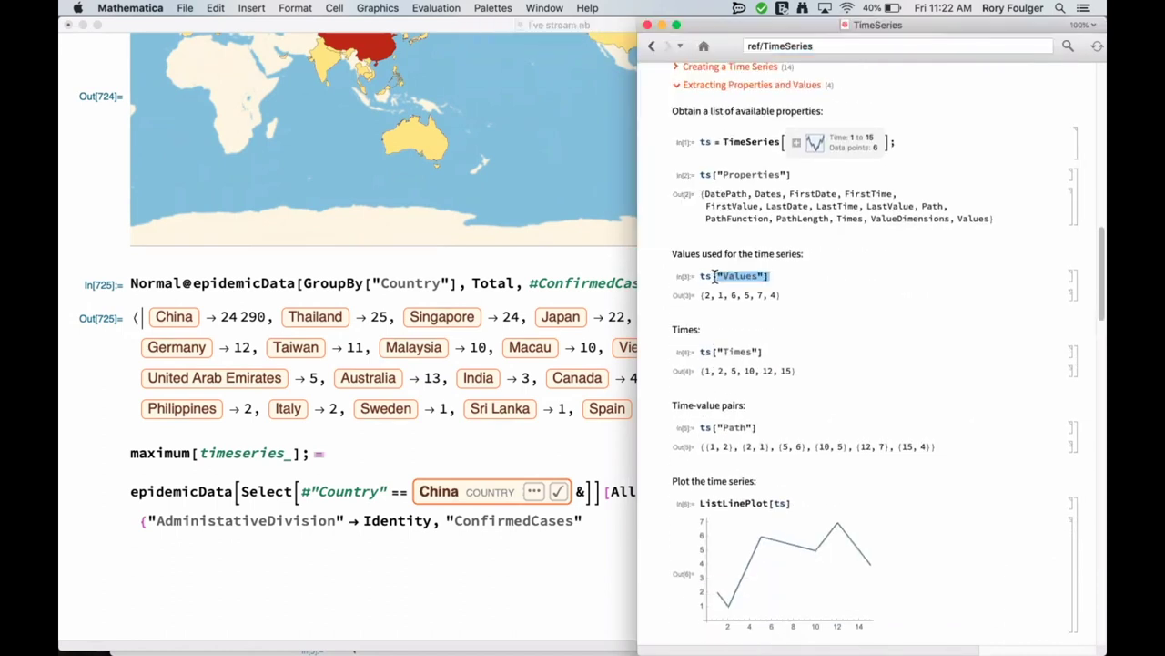
{"action": "key", "text": "super+c"}
Enter timeseries["Values"] as the right-hand side of the maximum[timeseries_] definition, with only one opening bracket
{"action": "left_click", "coordinate": [325, 455]}
{"action": "type", "text": "t"}
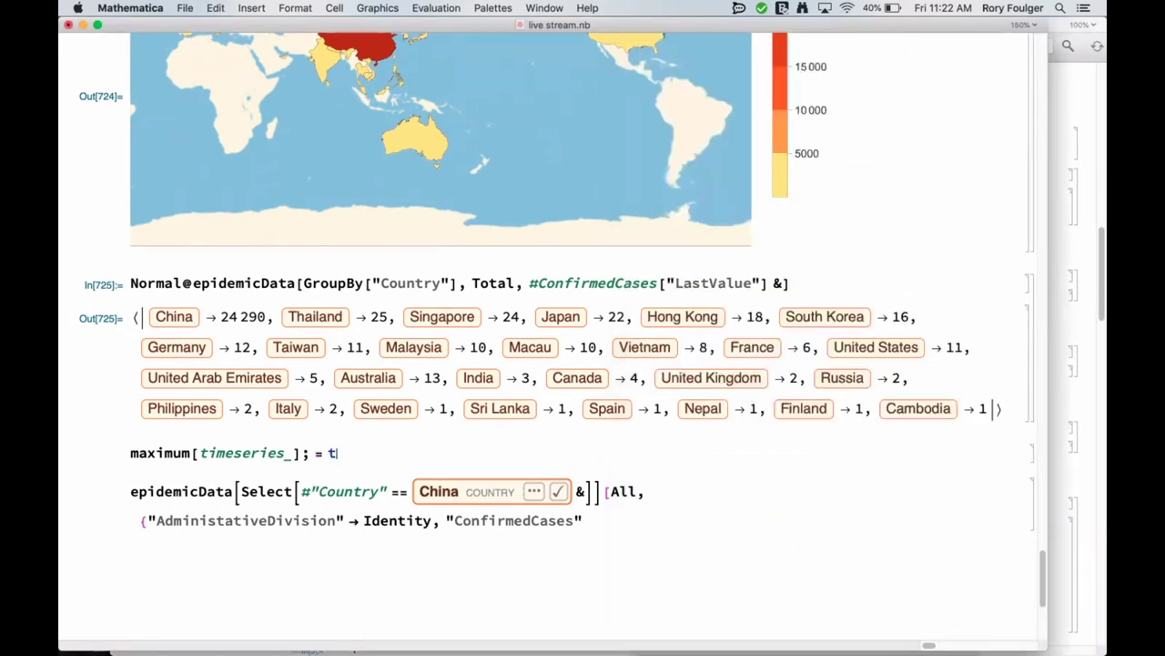
{"action": "type", "text": "imeseries["}
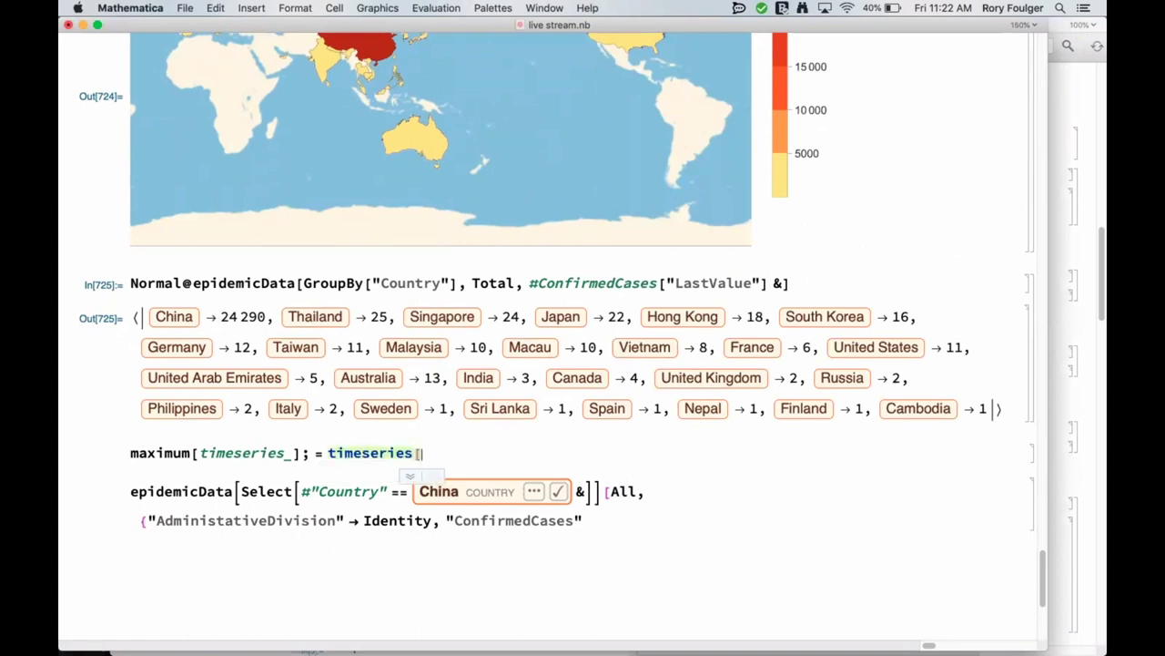
{"action": "key", "text": "super+v"}
{"action": "double_click", "coordinate": [367, 453]}
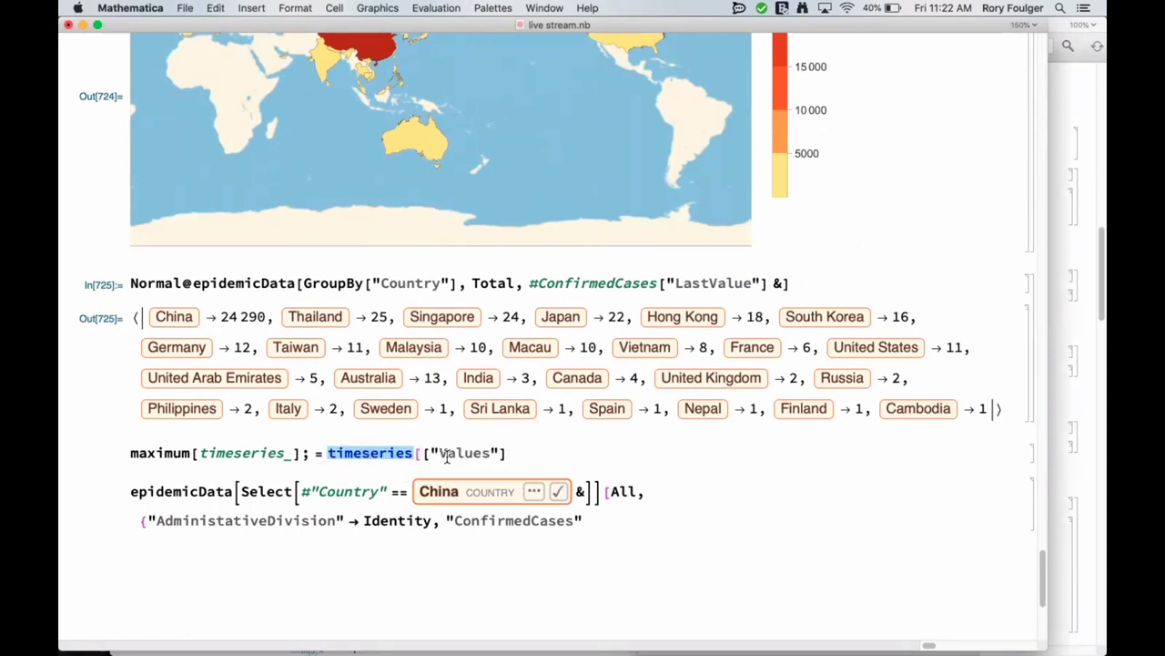
{"action": "key", "text": "BackSpace"}
{"action": "type", "text": "ti"}
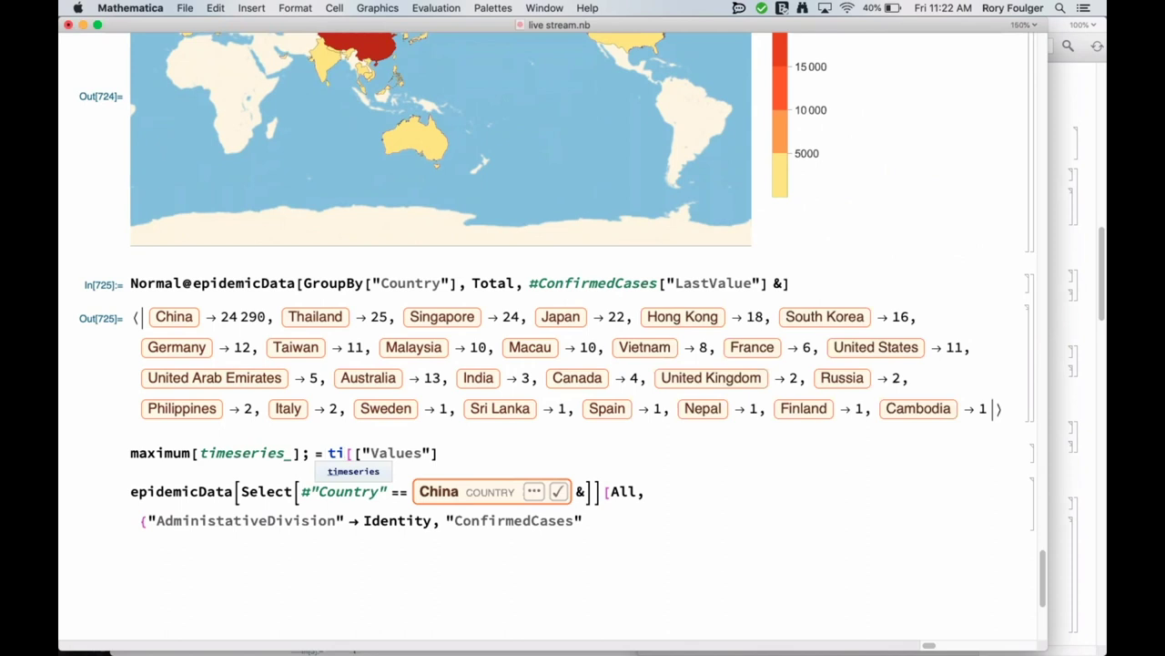
{"action": "type", "text": "meseries"}
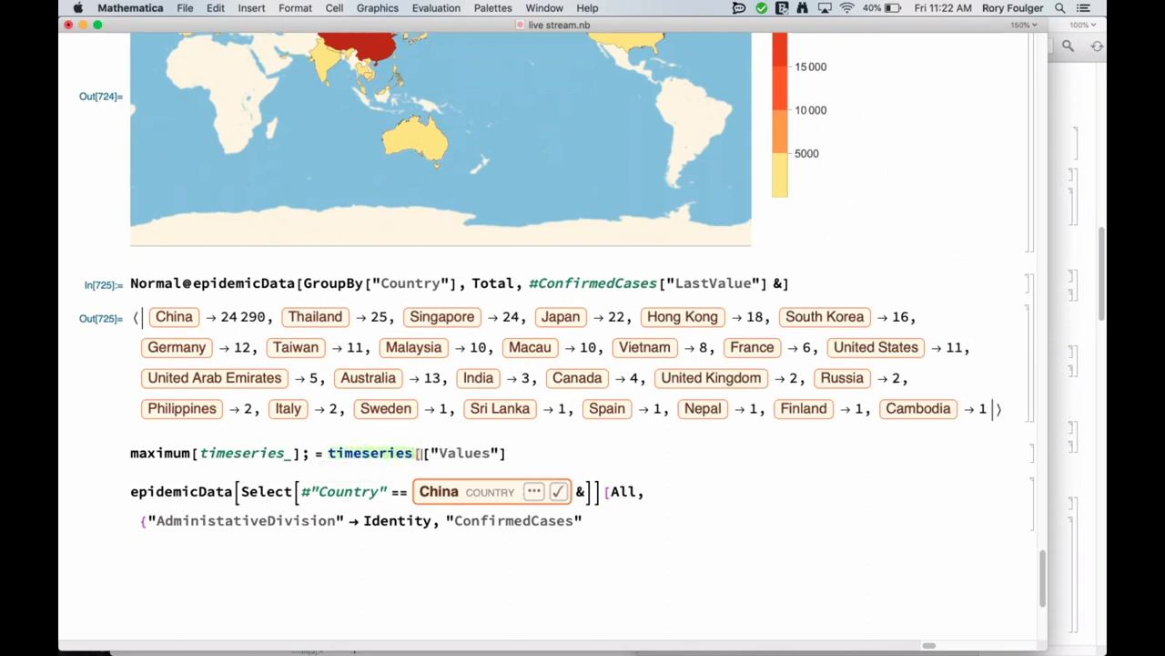
{"action": "key", "text": "BackSpace"}
{"action": "left_click", "coordinate": [513, 452]}
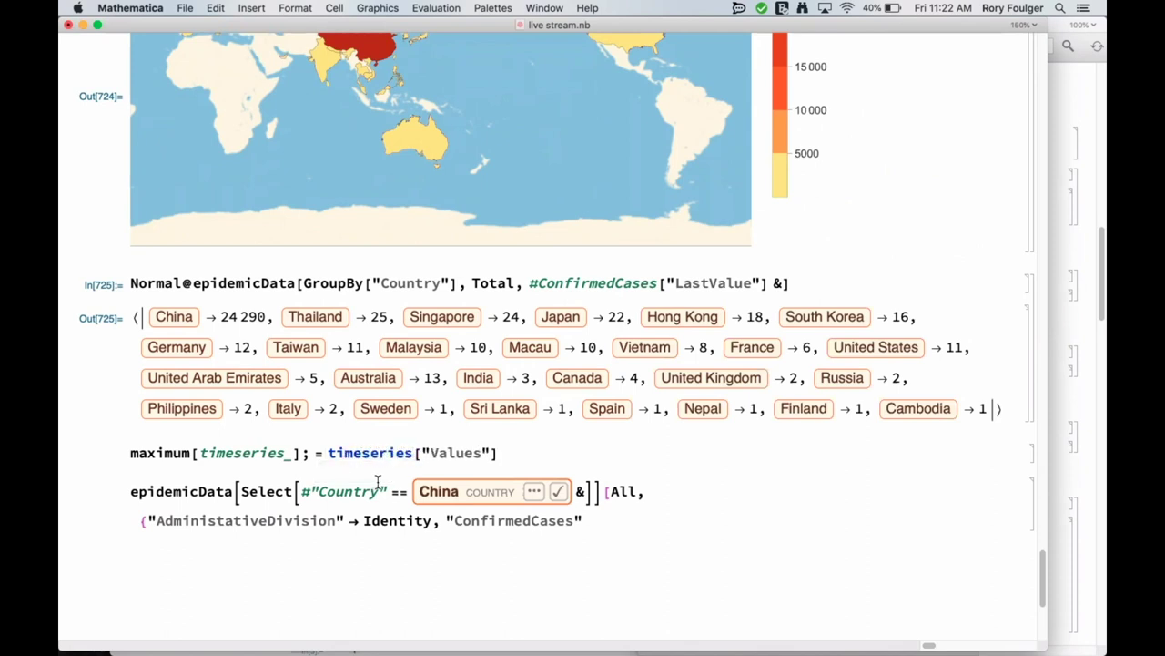
{"action": "double_click", "coordinate": [242, 452]}
{"action": "type", "text": "x"}
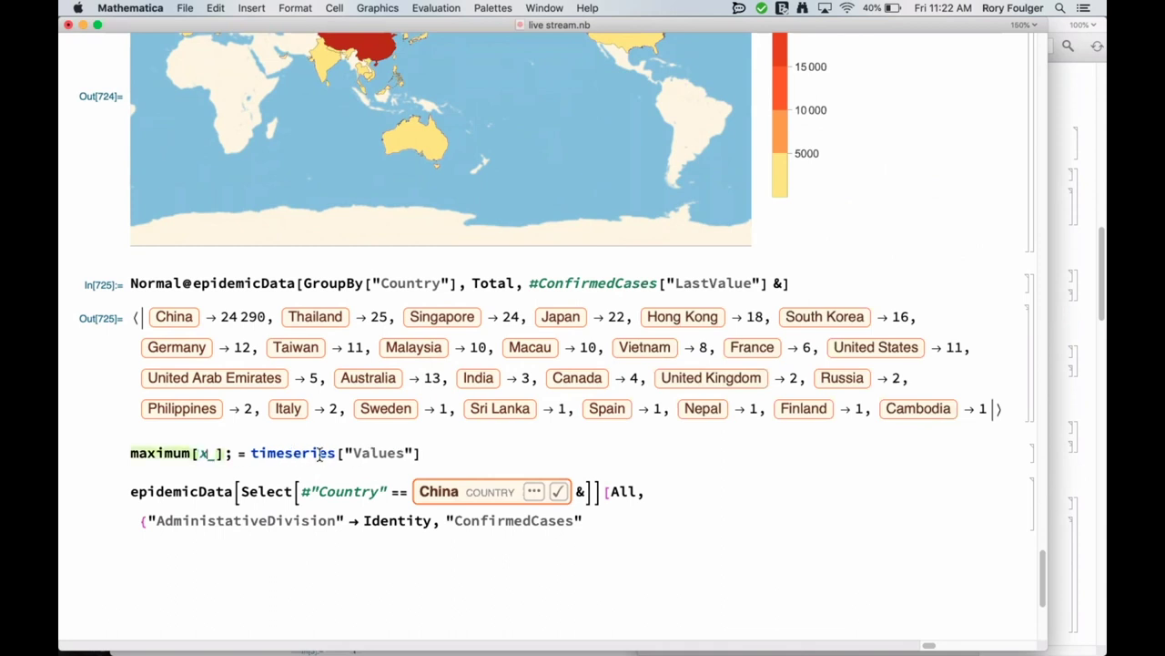
{"action": "double_click", "coordinate": [273, 452]}
{"action": "key", "text": "super+c"}
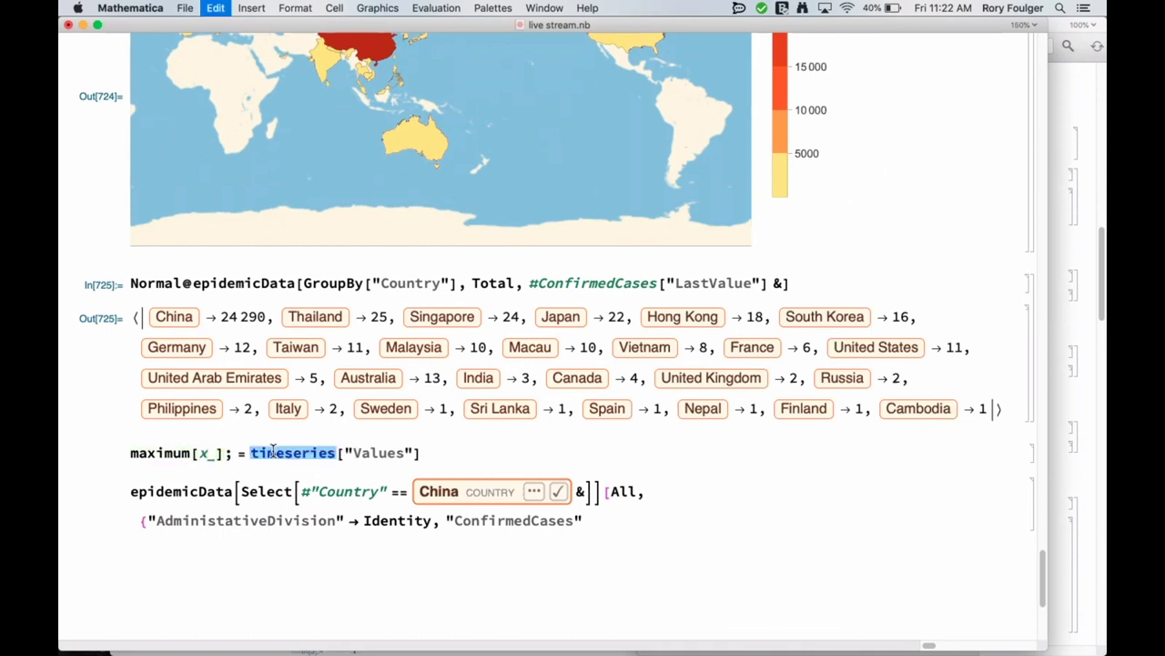
{"action": "double_click", "coordinate": [204, 453]}
{"action": "key", "text": "super+v"}
{"action": "left_click", "coordinate": [587, 453]}
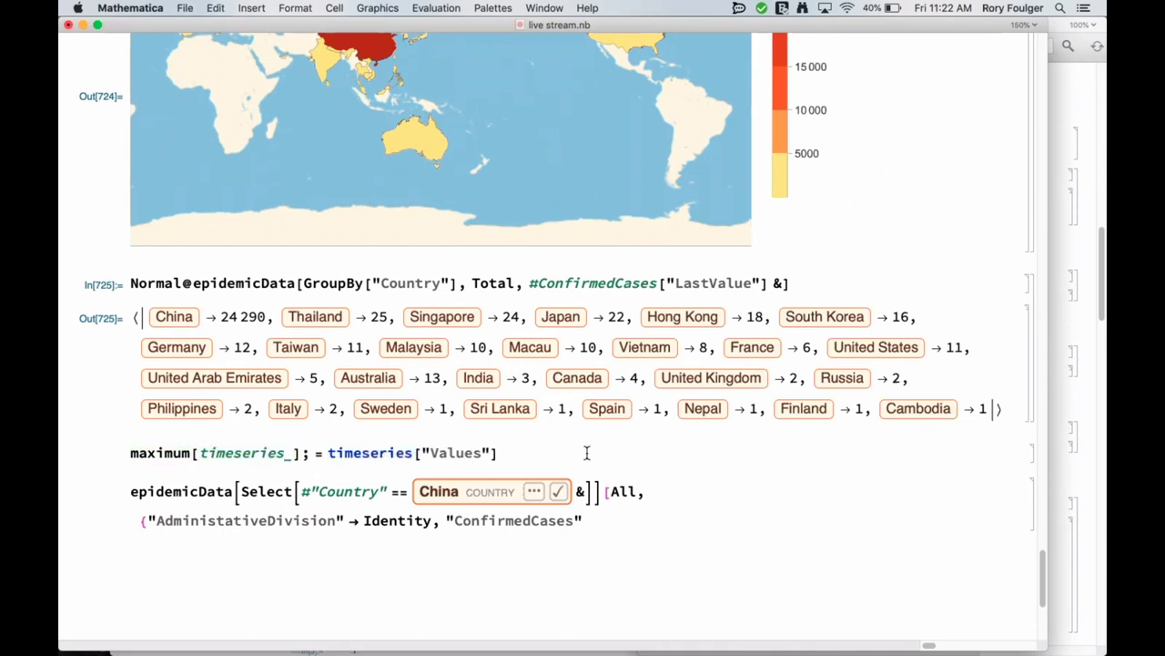
Replace the semicolon with a delayed assignment, wrap the values in Max, and evaluate maximum[timeseries_] := Max[timeseries["Values"]]
{"action": "left_click", "coordinate": [309, 453]}
{"action": "key", "text": "BackSpace"}
{"action": "type", "text": ":"}
{"action": "left_click", "coordinate": [328, 453]}
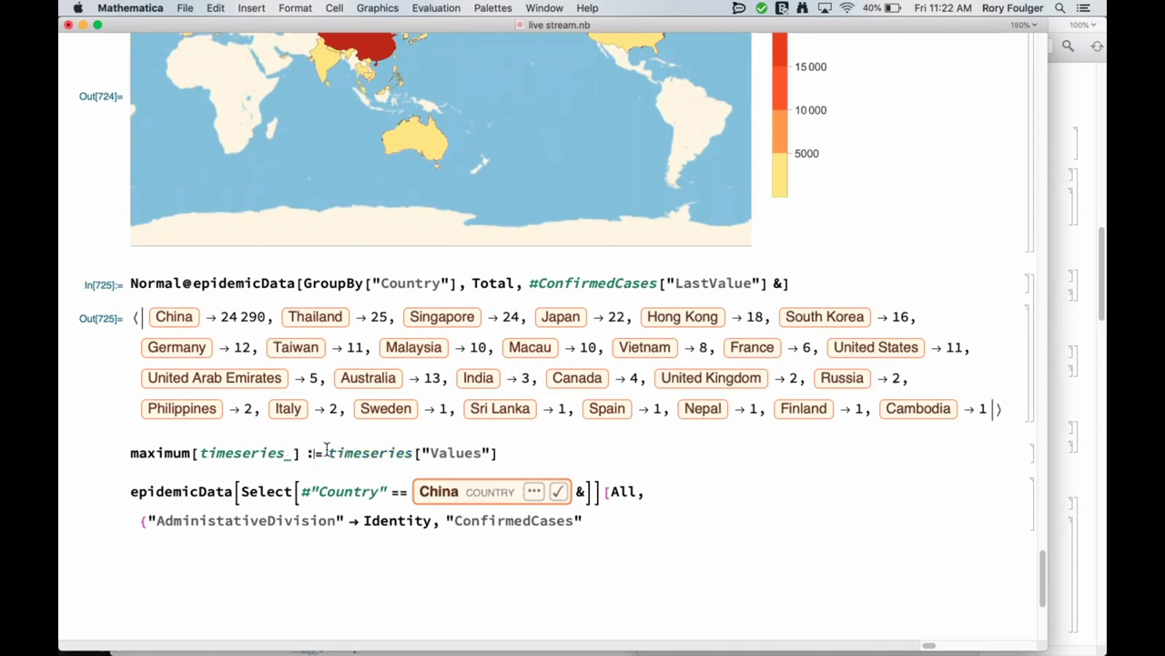
{"action": "type", "text": "Max"}
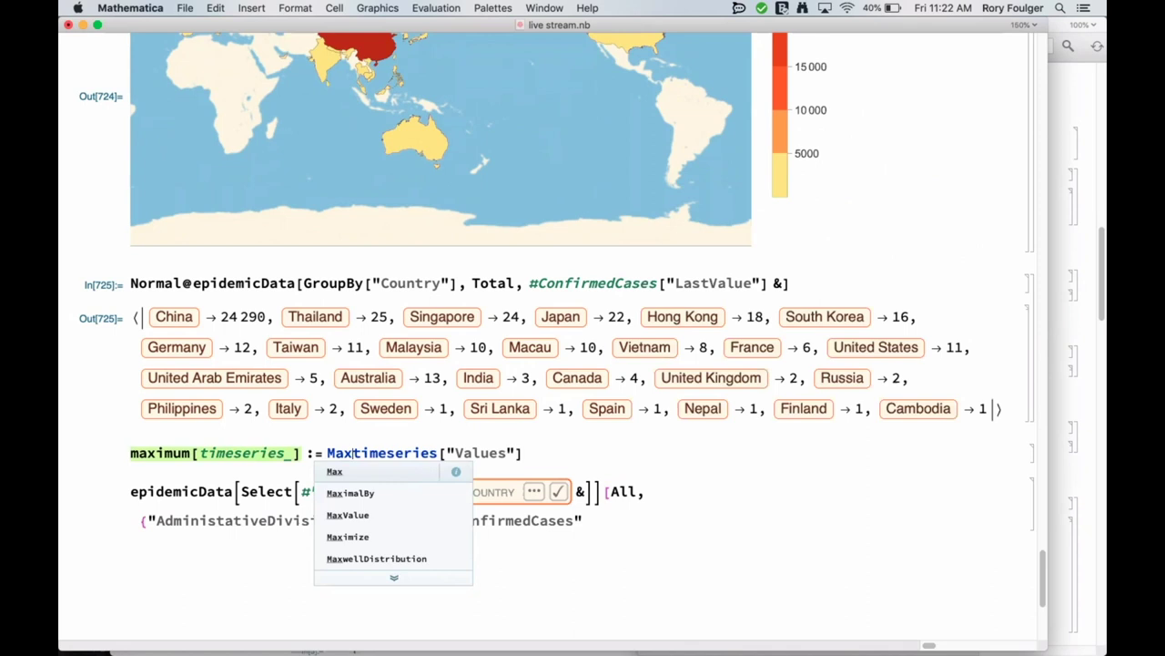
{"action": "type", "text": "["}
{"action": "type", "text": "]"}
{"action": "key", "text": "shift+Return"}
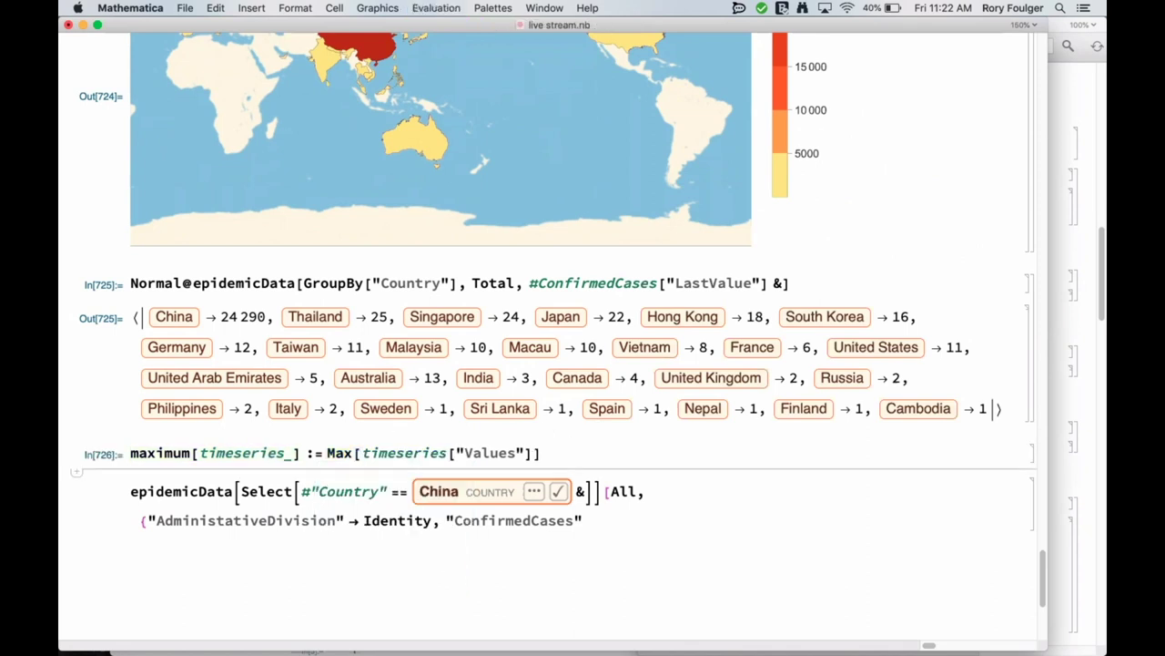
Complete the China query by mapping "ConfirmedCases" to maximum, close the braces and bracket, and evaluate it
{"action": "left_click", "coordinate": [659, 514]}
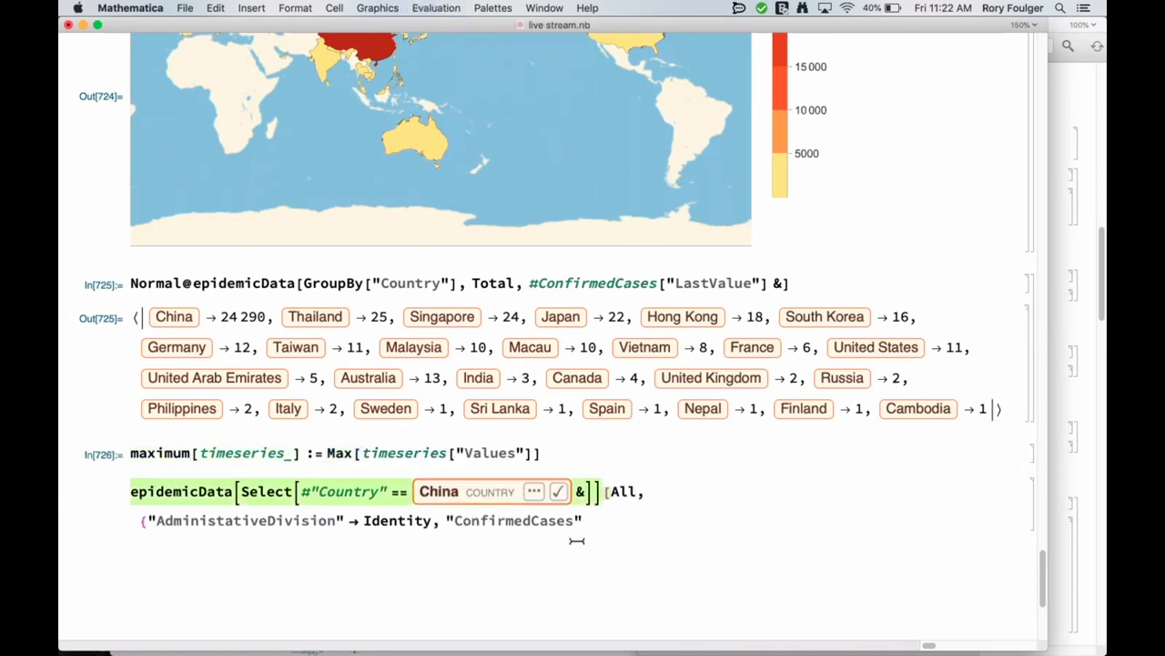
{"action": "type", "text": "->maxi"}
{"action": "type", "text": "mum"}
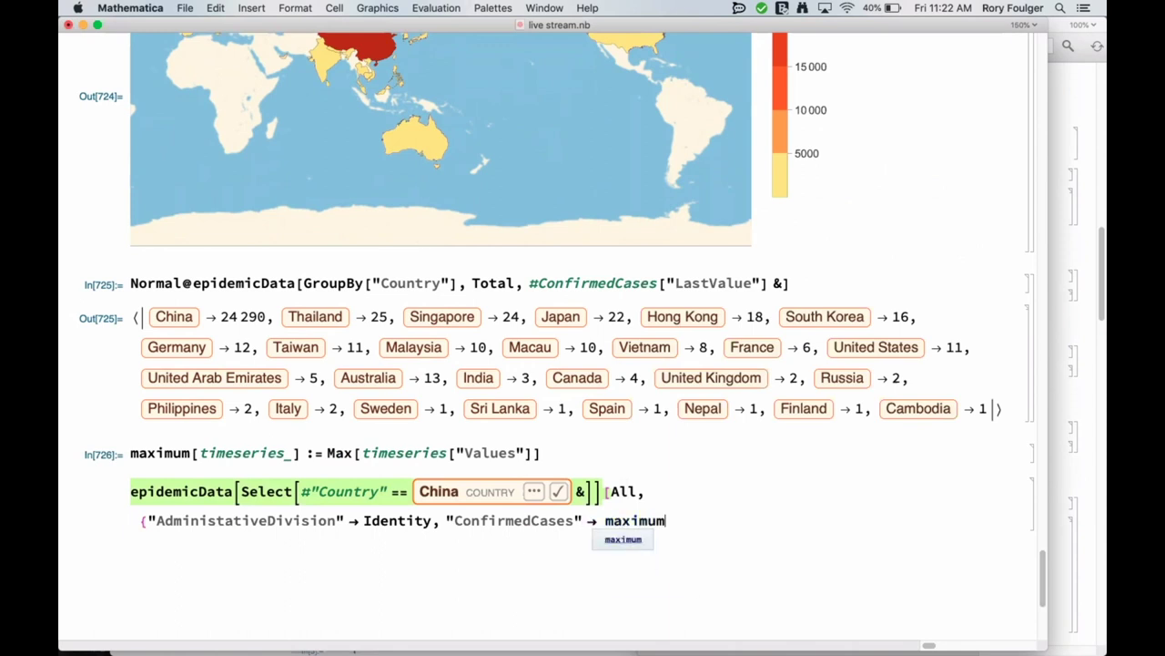
{"action": "type", "text": "}]"}
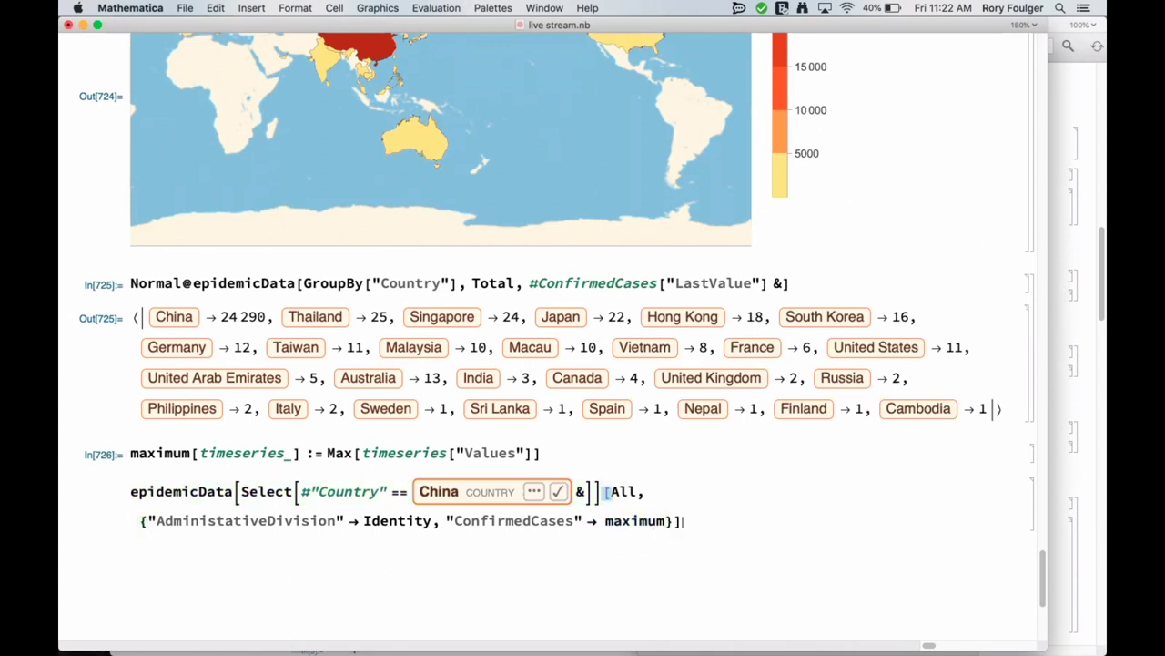
{"action": "key", "text": "shift+Return"}
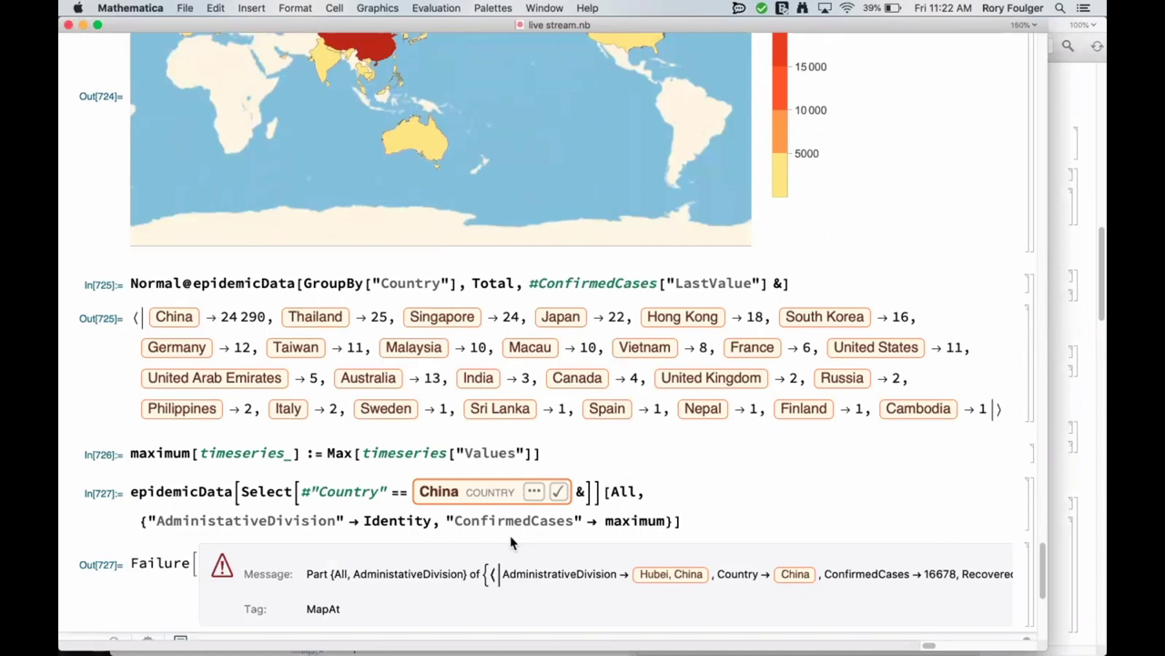
Append a second query [All, {...}] to the China expression, filling its braces with a copy of the first query's column rules
{"action": "scroll", "coordinate": [512, 541], "scroll_direction": "down", "scroll_amount": 5}
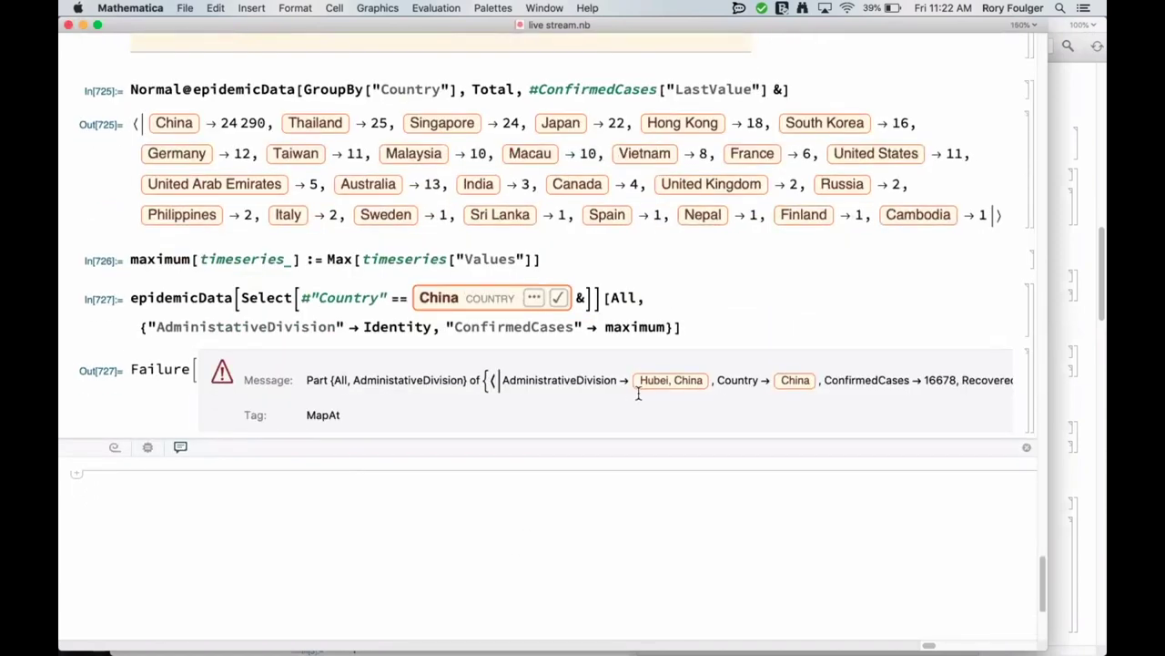
{"action": "scroll", "coordinate": [637, 391], "scroll_direction": "right", "scroll_amount": 2}
{"action": "scroll", "coordinate": [639, 394], "scroll_direction": "down", "scroll_amount": 1}
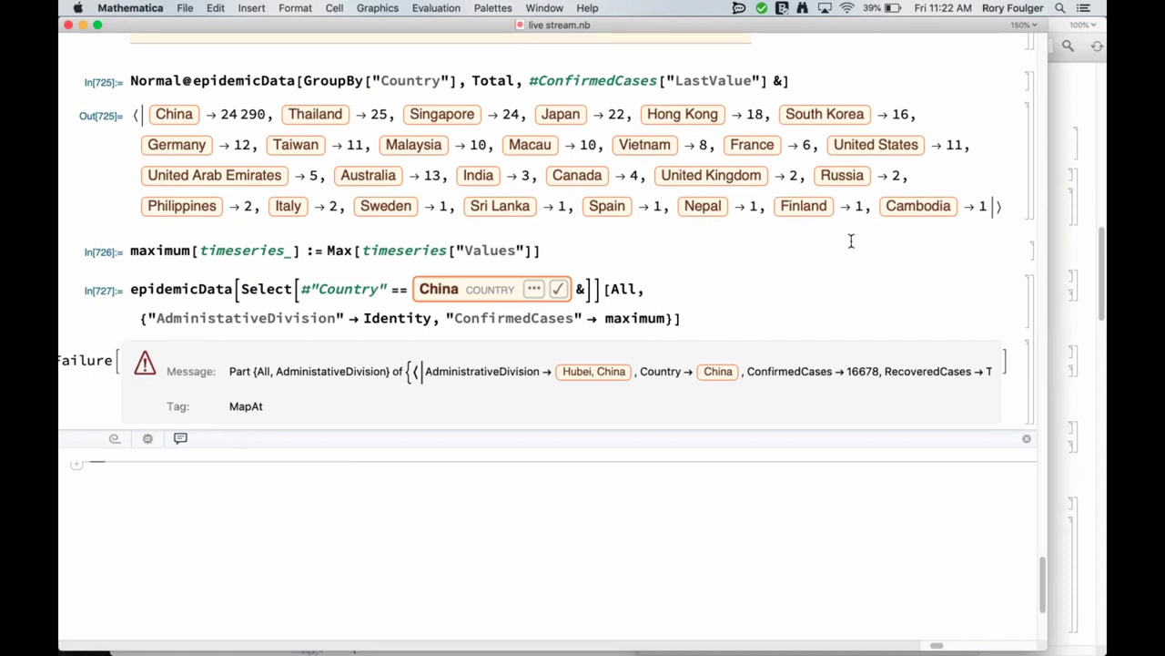
{"action": "left_click", "coordinate": [717, 307]}
{"action": "key", "text": "shift+Return"}
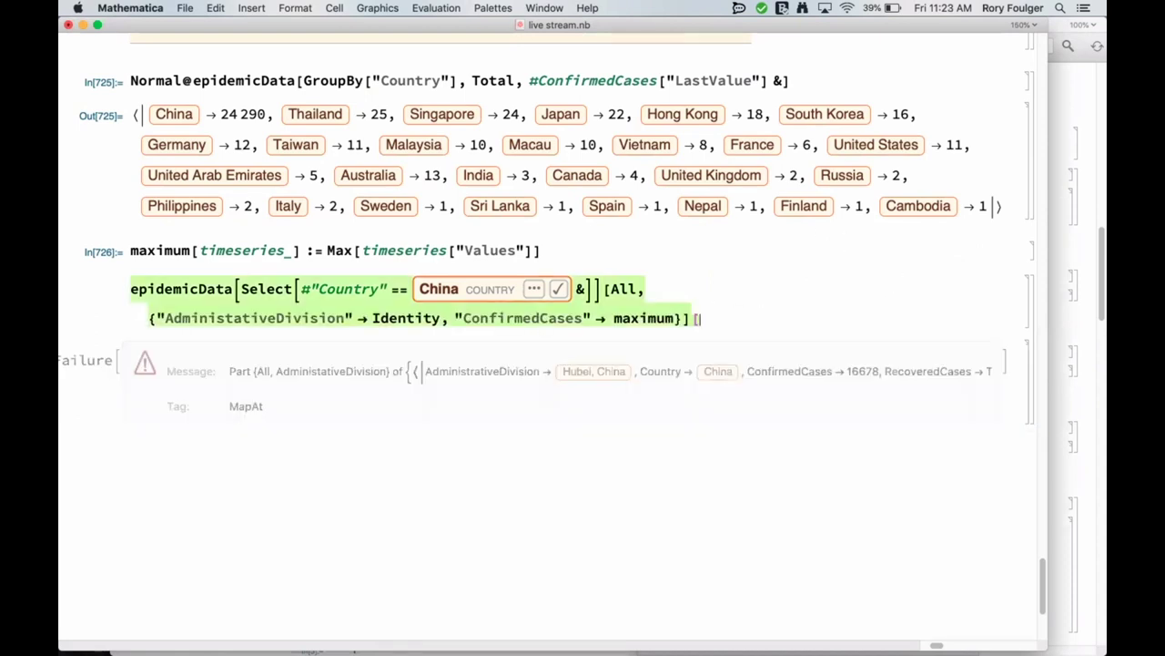
{"action": "type", "text": "[All, {\"a"}
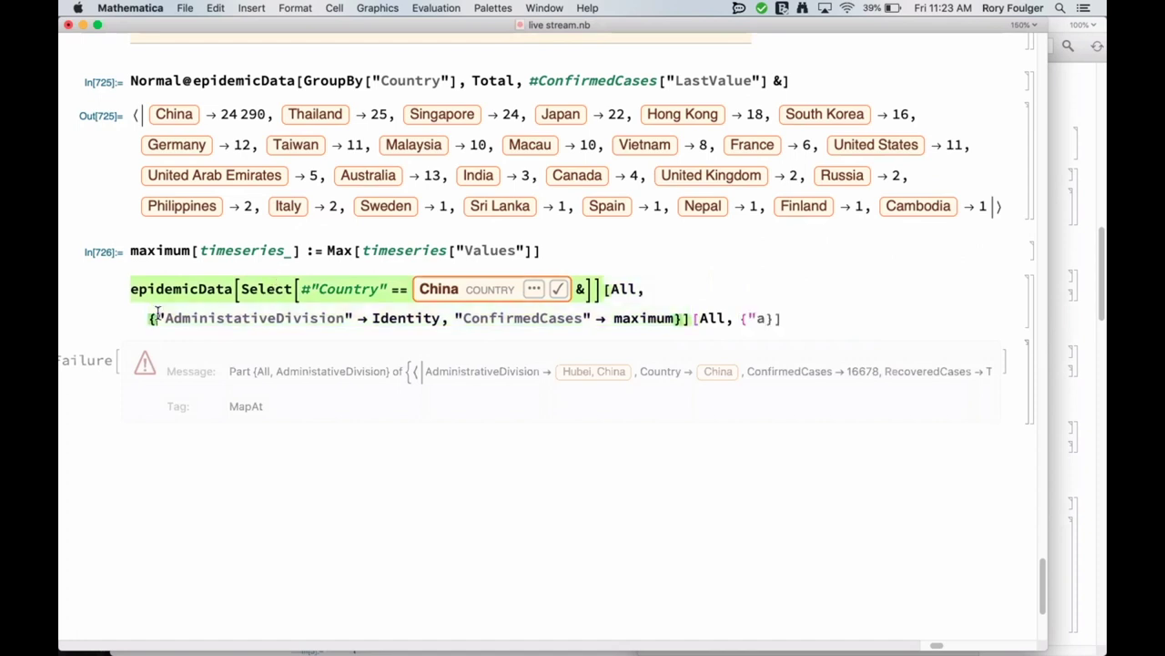
{"action": "left_click_drag", "start_coordinate": [157, 316], "coordinate": [678, 318]}
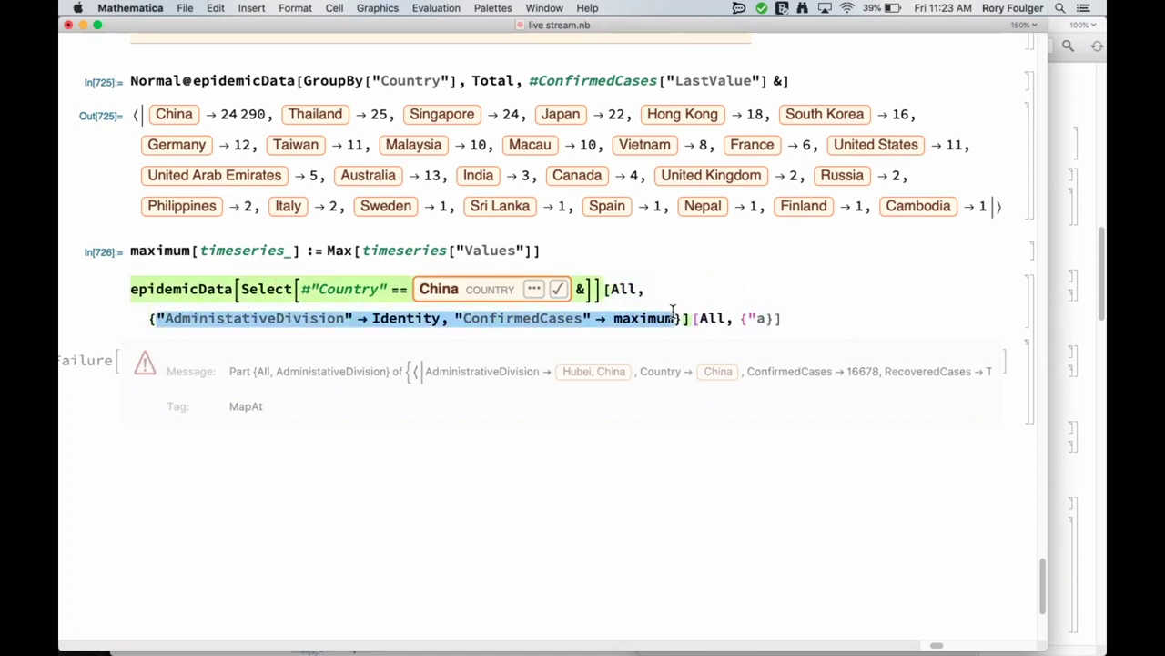
{"action": "key", "text": "super+c"}
{"action": "double_click", "coordinate": [758, 318]}
{"action": "key", "text": "super+v"}
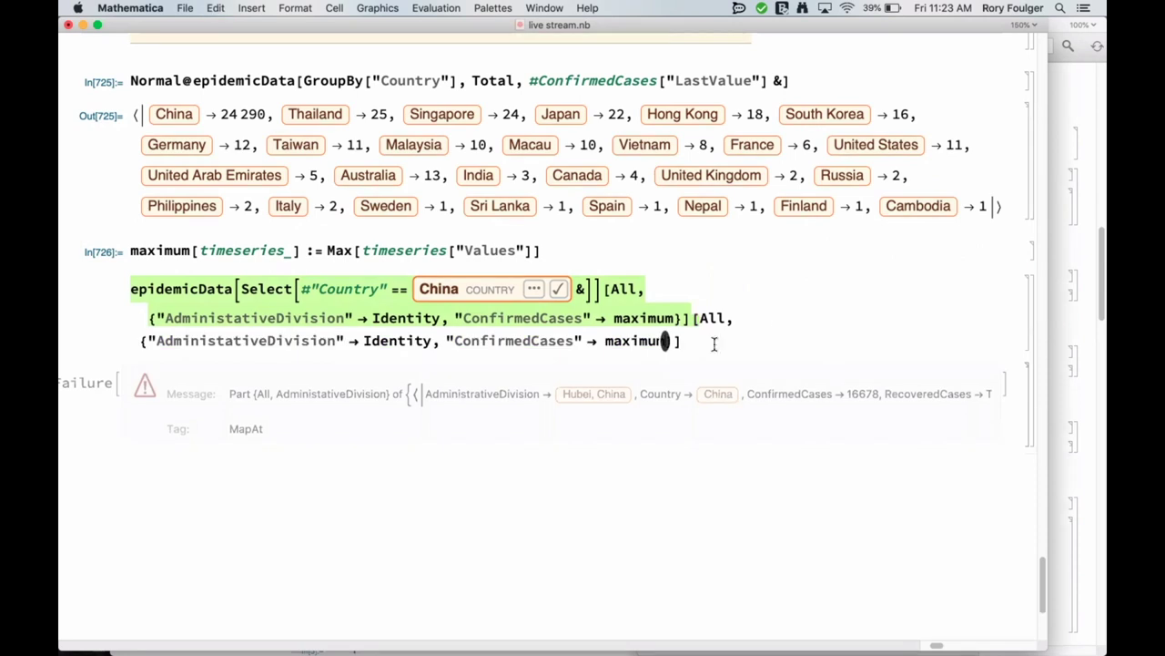
Reduce the appended column list to "AdministativeDivision" and "ConfirmedCases" by removing the Identity and maximum rules, and evaluate the expression
{"action": "double_click", "coordinate": [400, 339]}
{"action": "key", "text": "BackSpace"}
{"action": "key", "text": "BackSpace"}
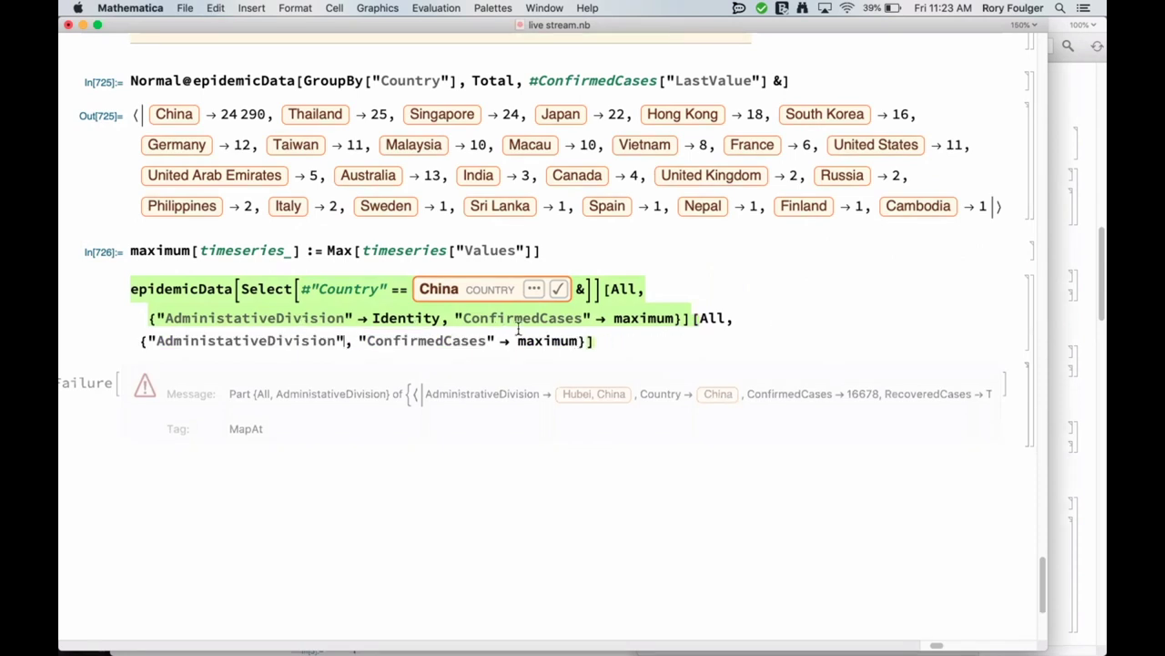
{"action": "left_click_drag", "start_coordinate": [584, 340], "coordinate": [499, 341]}
{"action": "key", "text": "BackSpace"}
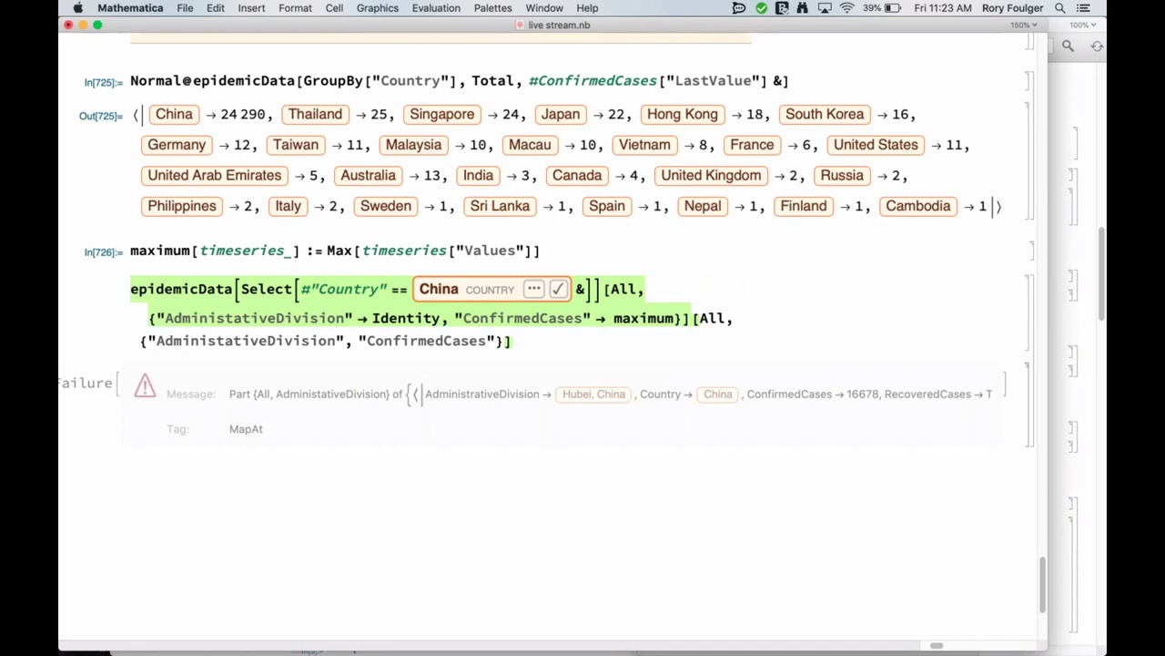
{"action": "left_click", "coordinate": [573, 326]}
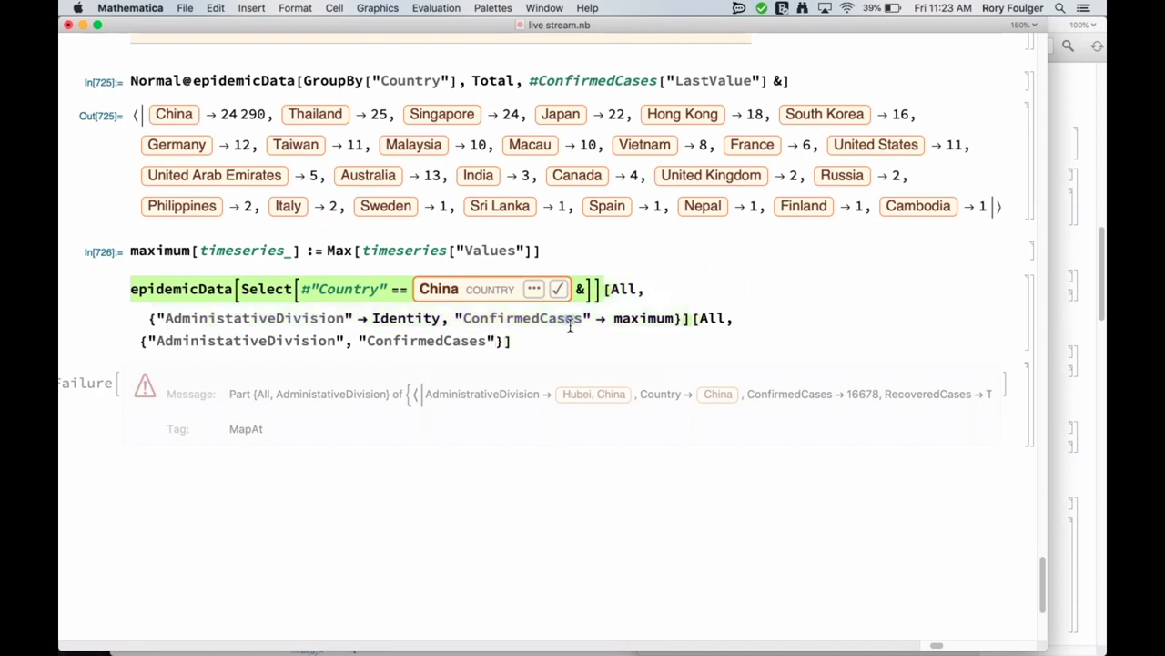
{"action": "key", "text": "shift+Return"}
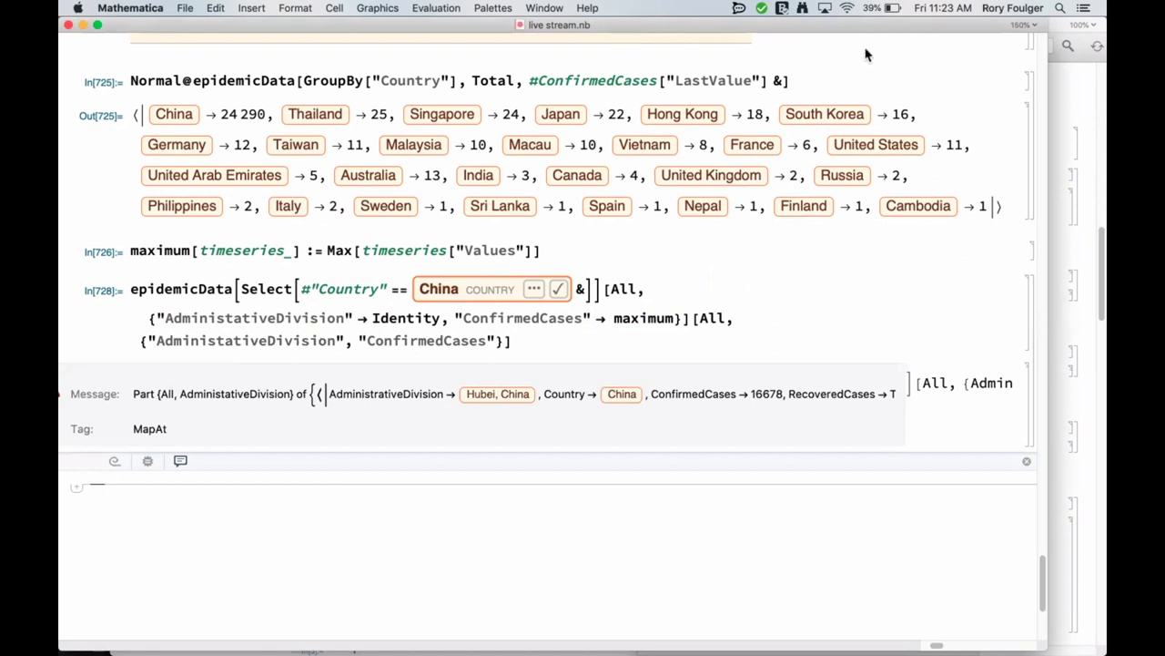
Compare the AdministrativeDivision, Country and ConfirmedCases entries in the failure output with the maximum function and the China query
{"action": "left_click", "coordinate": [477, 339]}
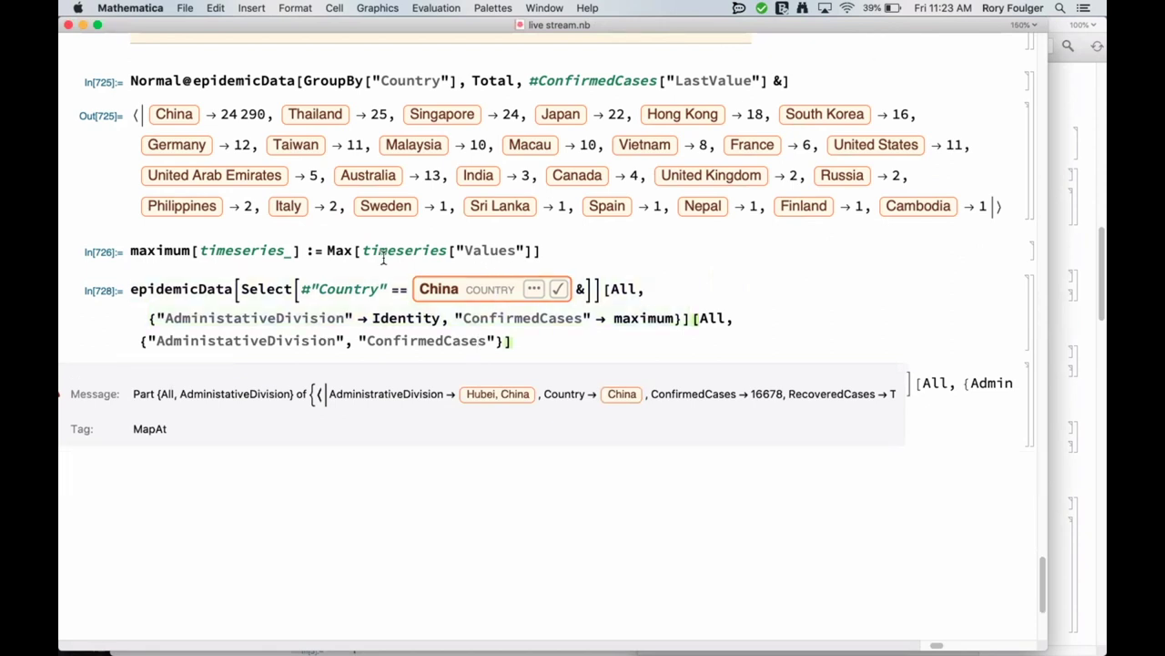
{"action": "left_click", "coordinate": [329, 251]}
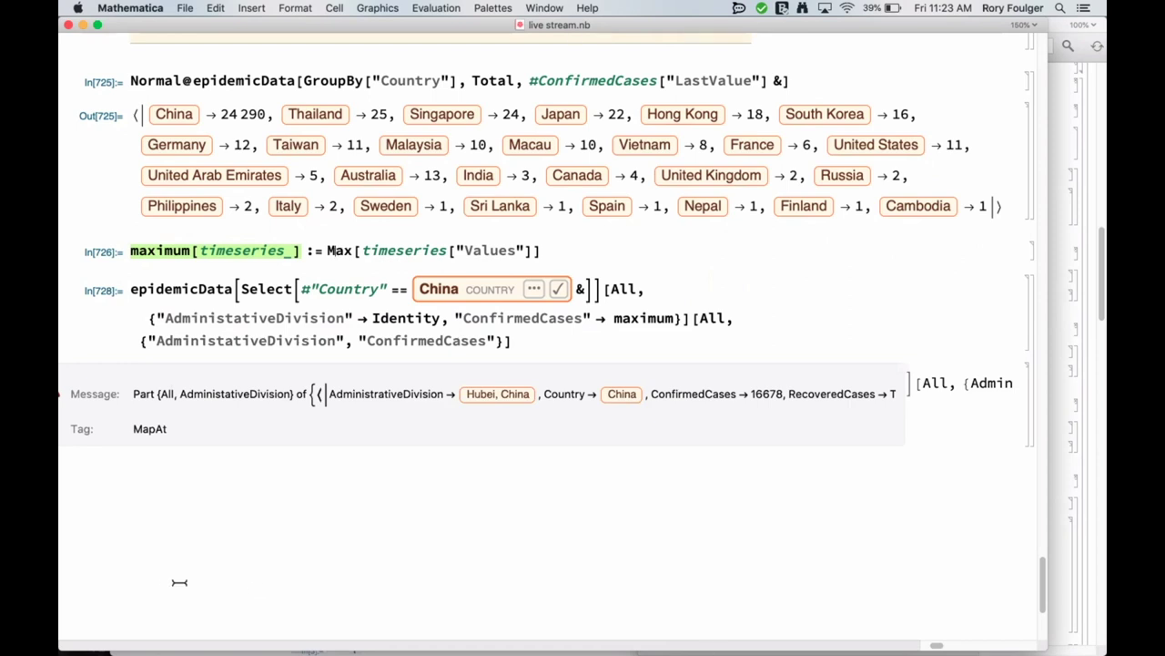
{"action": "left_click_drag", "start_coordinate": [331, 393], "coordinate": [750, 393]}
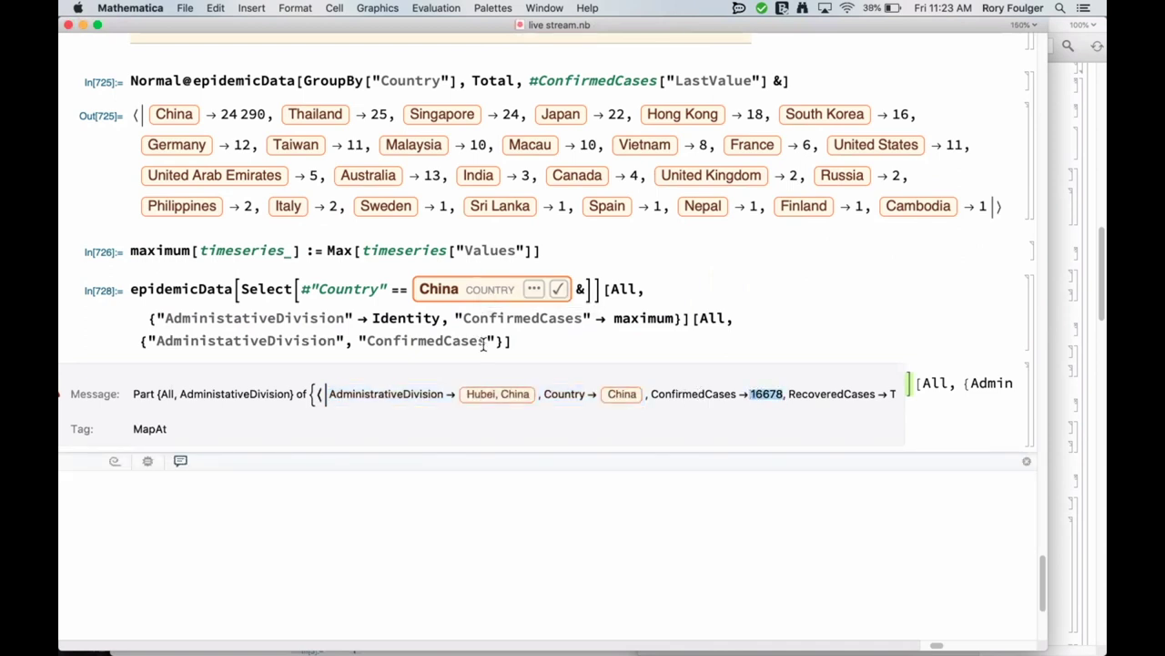
{"action": "left_click", "coordinate": [603, 292]}
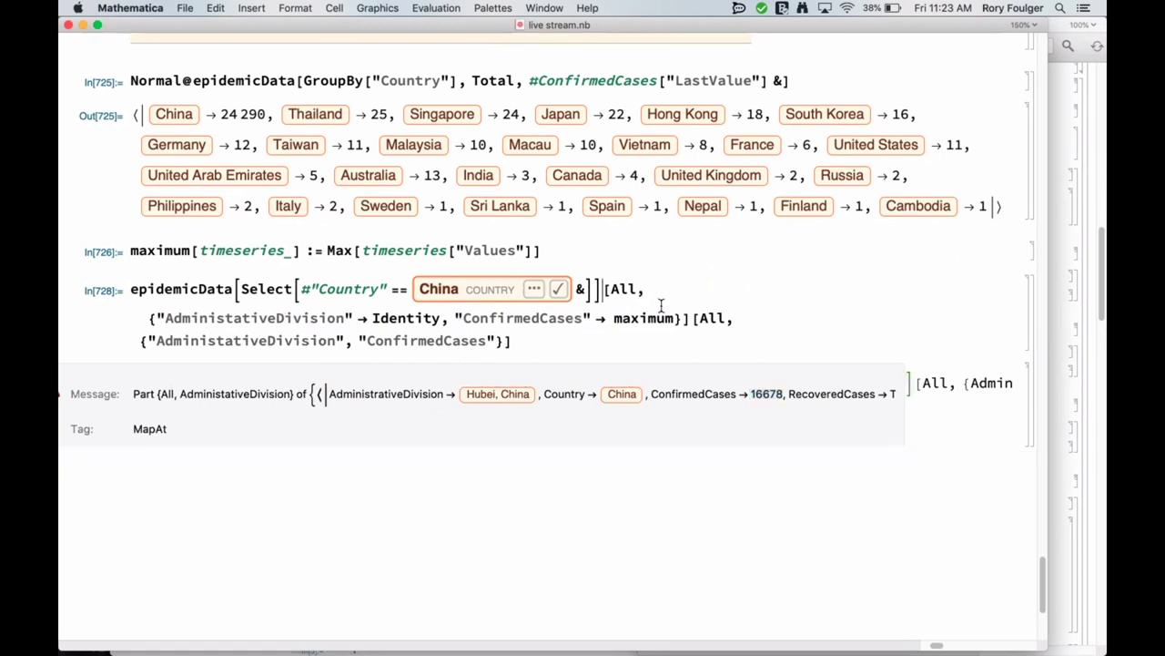
Wrap the whole China query in Normal[...] and evaluate it
{"action": "left_click", "coordinate": [130, 289]}
{"action": "type", "text": "Norm"}
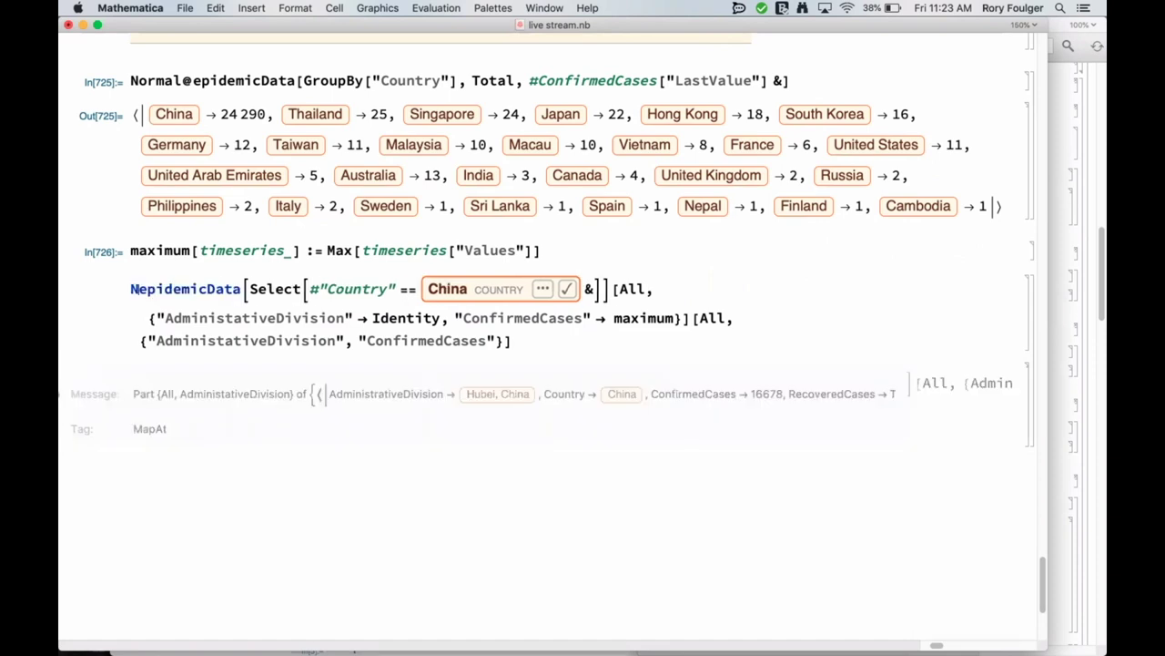
{"action": "type", "text": "al"}
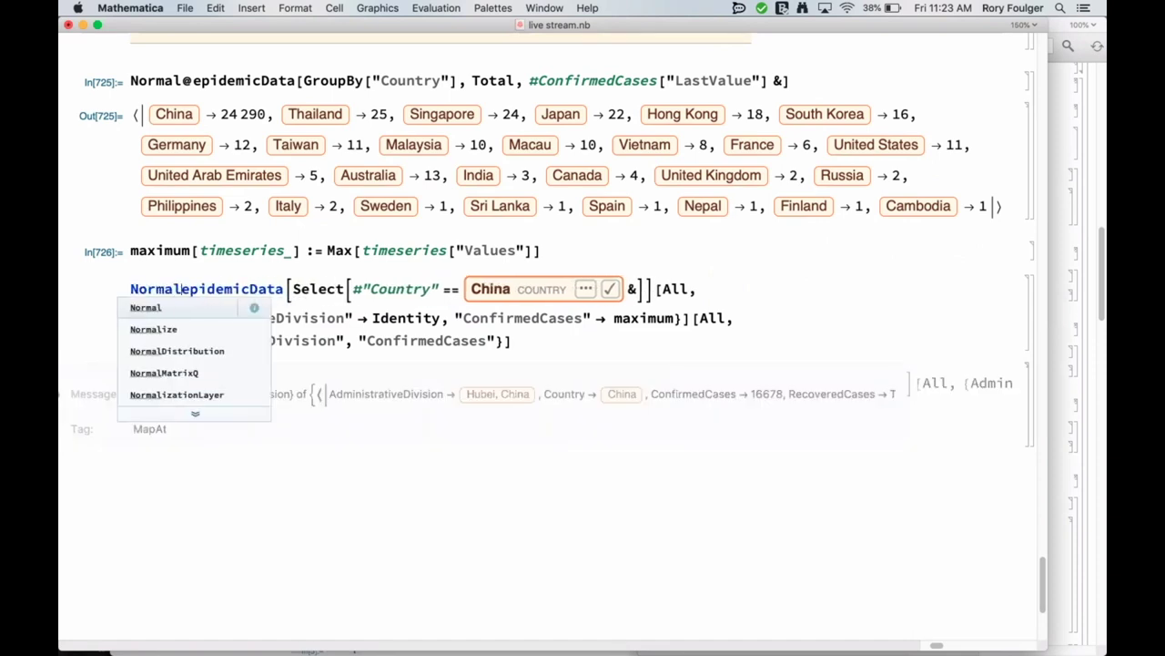
{"action": "left_click", "coordinate": [521, 341]}
{"action": "type", "text": "]"}
{"action": "key", "text": "shift+Return"}
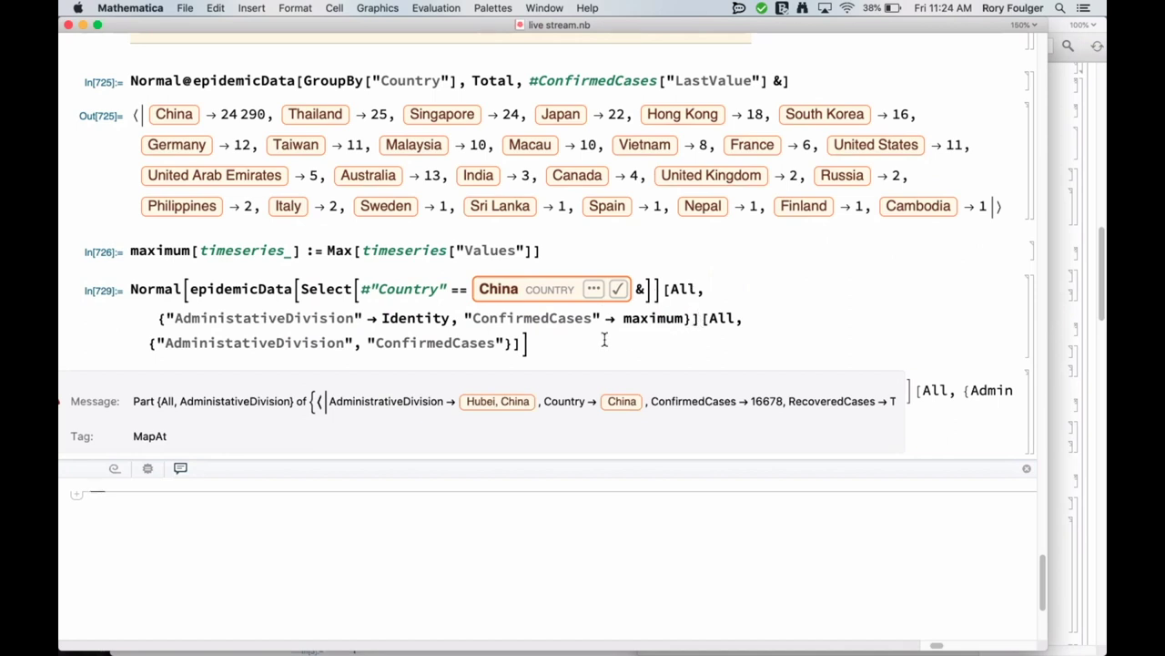
{"action": "left_click", "coordinate": [536, 344]}
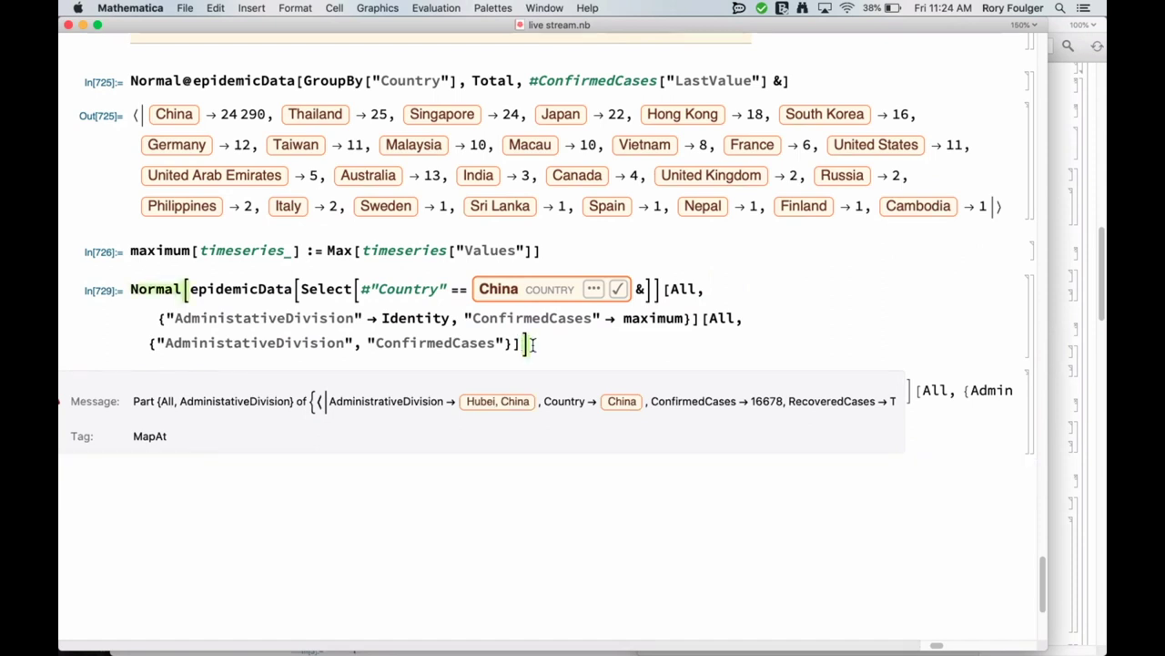
Re-evaluate the maximum[timeseries_] definition with Max as its function
{"action": "left_click", "coordinate": [353, 249]}
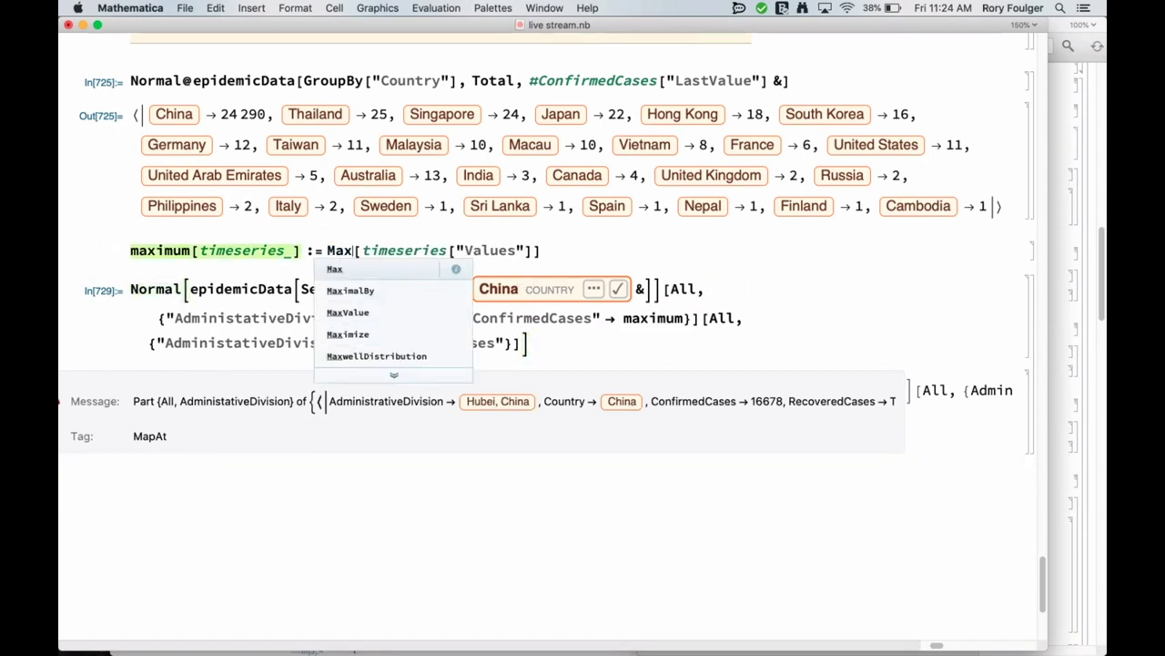
{"action": "type", "text": "imu"}
{"action": "key", "text": "BackSpace"}
{"action": "key", "text": "BackSpace"}
{"action": "key", "text": "BackSpace"}
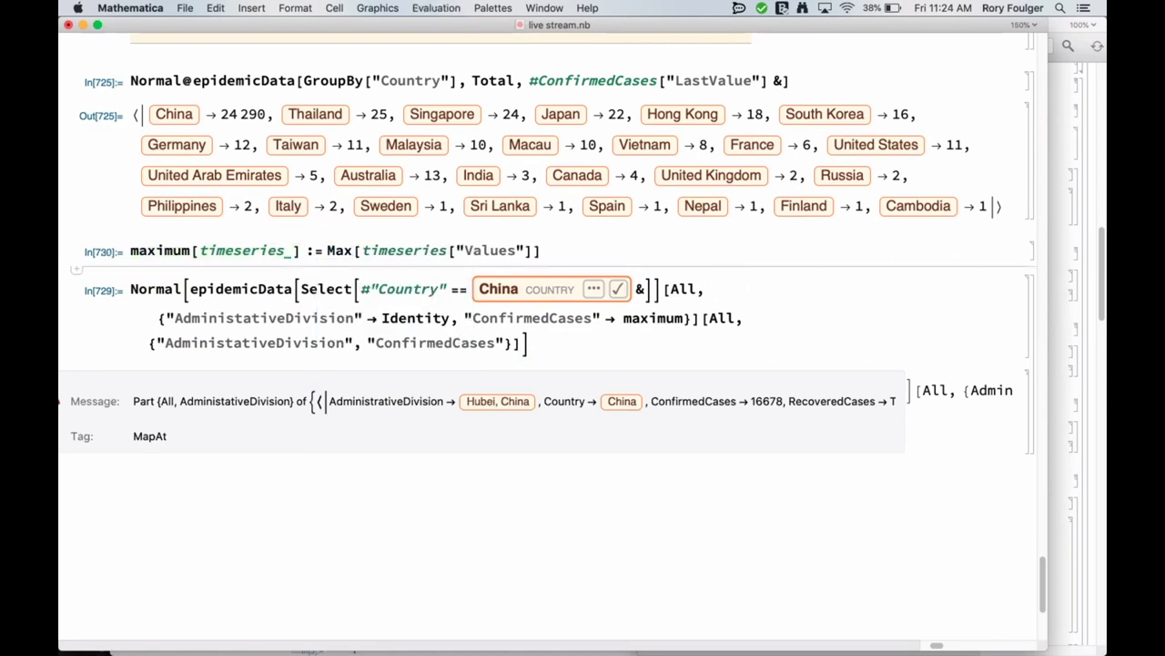
{"action": "key", "text": "shift+Return"}
Look up the documentation page for the Max function used in the maximum definition
{"action": "double_click", "coordinate": [339, 250]}
{"action": "key", "text": "super+shift+f"}
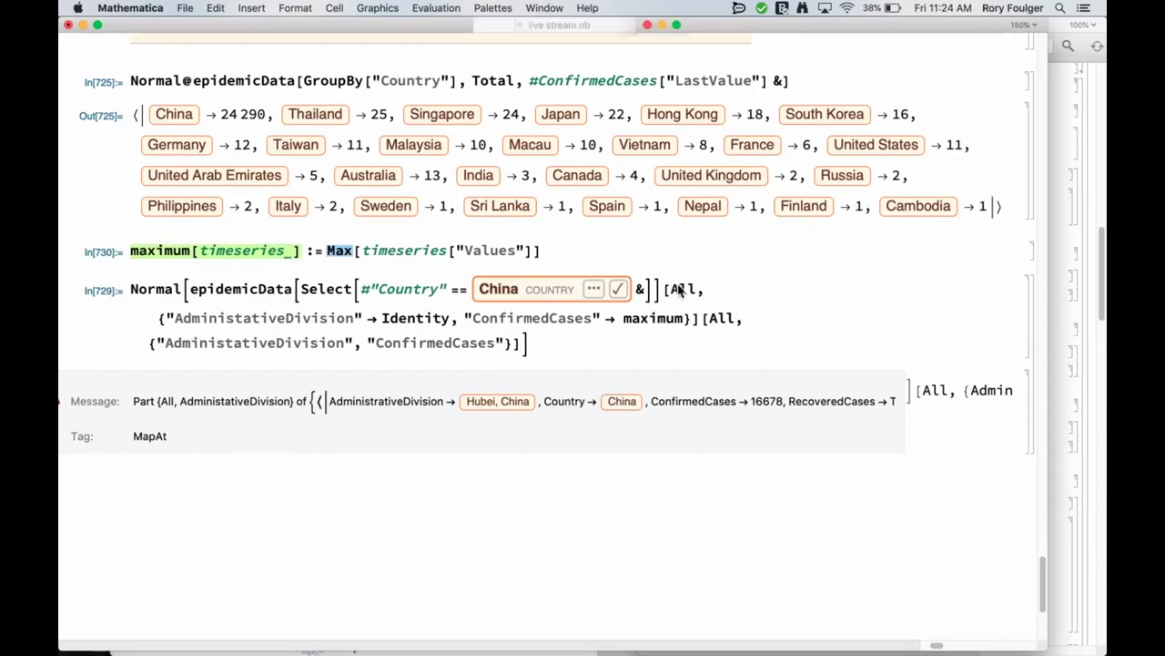
{"action": "scroll", "coordinate": [786, 318], "scroll_direction": "down", "scroll_amount": 2}
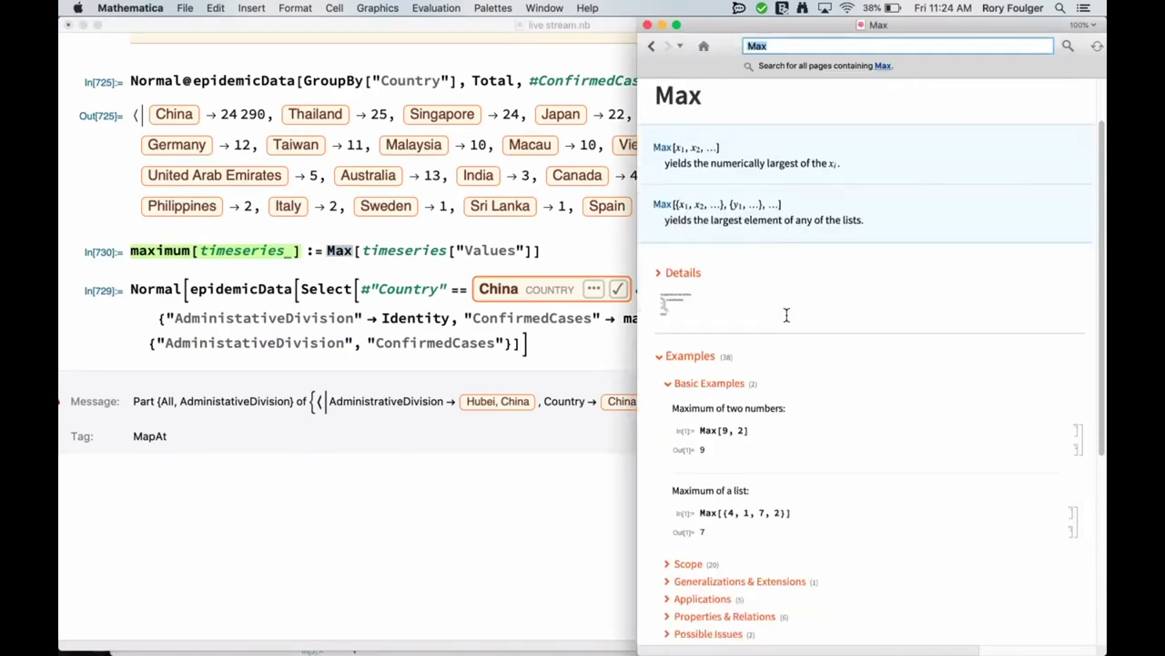
Check the timeseries["Values"] argument against the "ConfirmedCases" rule, and re-evaluate the Normal-wrapped China query
{"action": "left_click", "coordinate": [414, 249]}
{"action": "triple_click", "coordinate": [415, 250]}
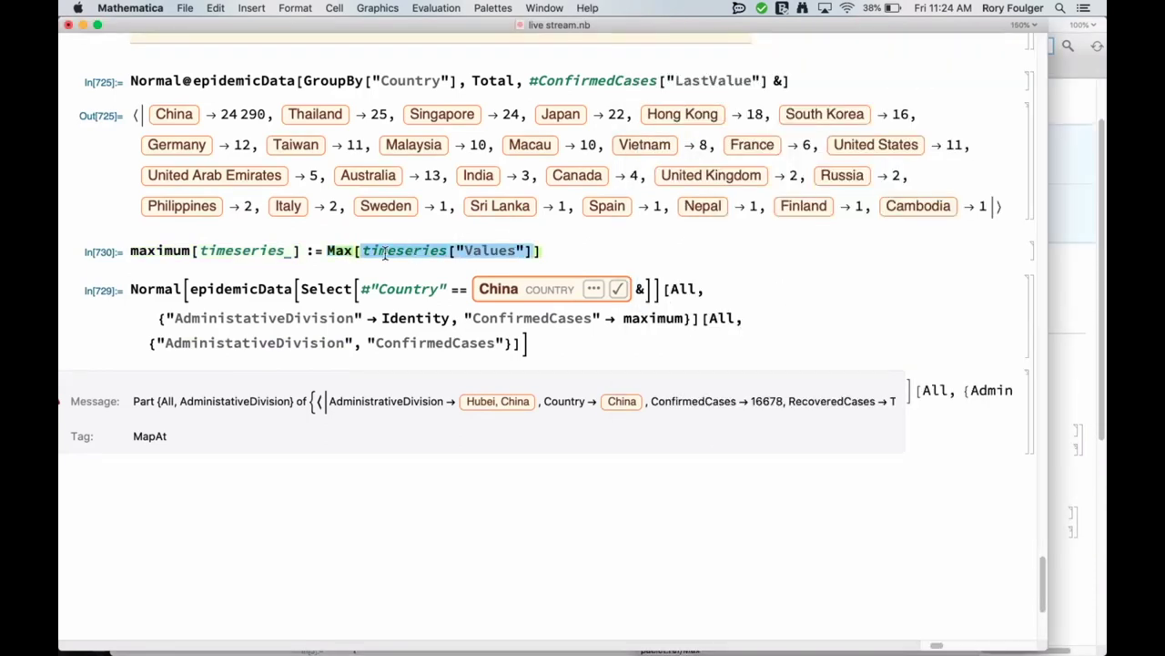
{"action": "left_click", "coordinate": [387, 251]}
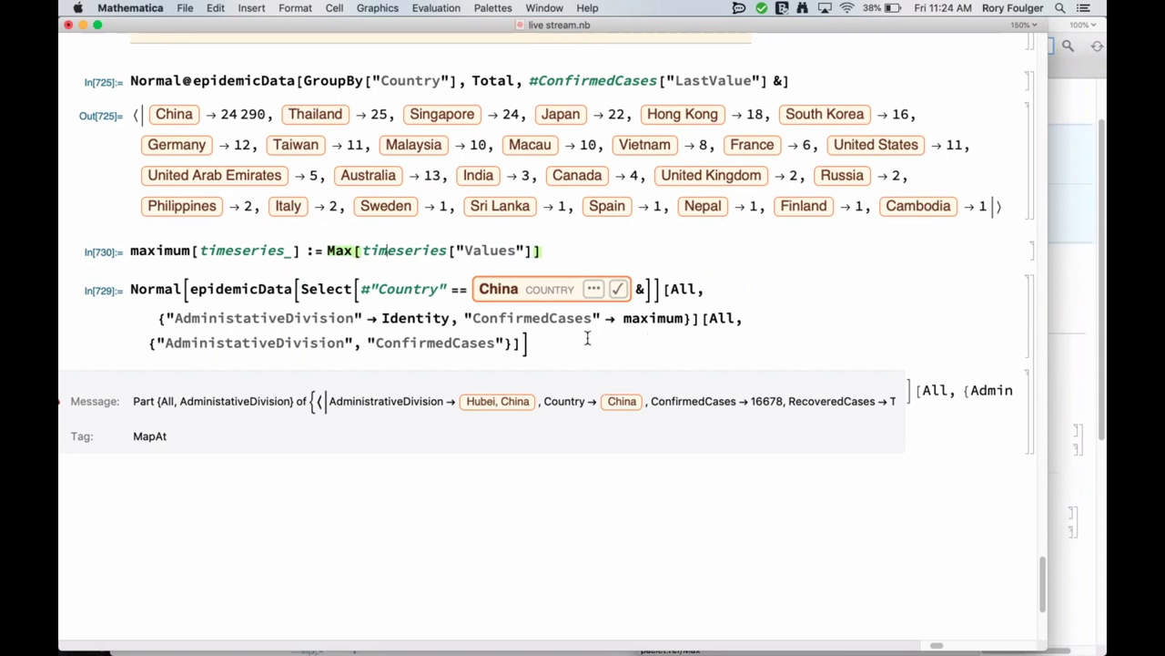
{"action": "left_click", "coordinate": [631, 319]}
{"action": "double_click", "coordinate": [543, 319]}
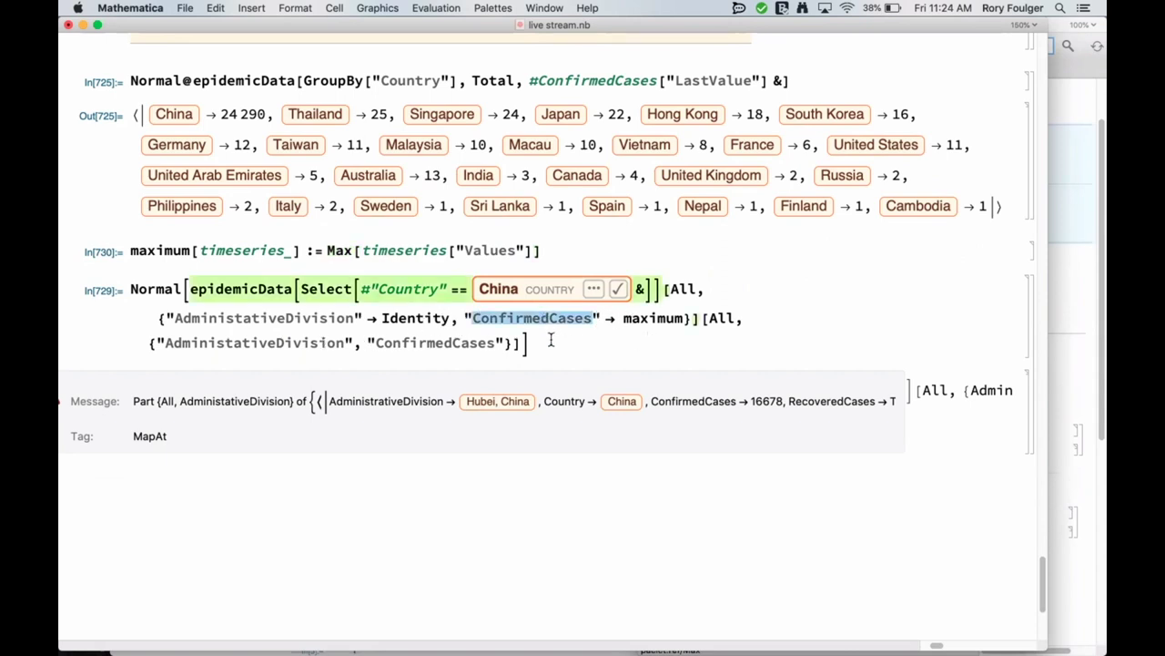
{"action": "left_click", "coordinate": [549, 338]}
{"action": "key", "text": "shift+Return"}
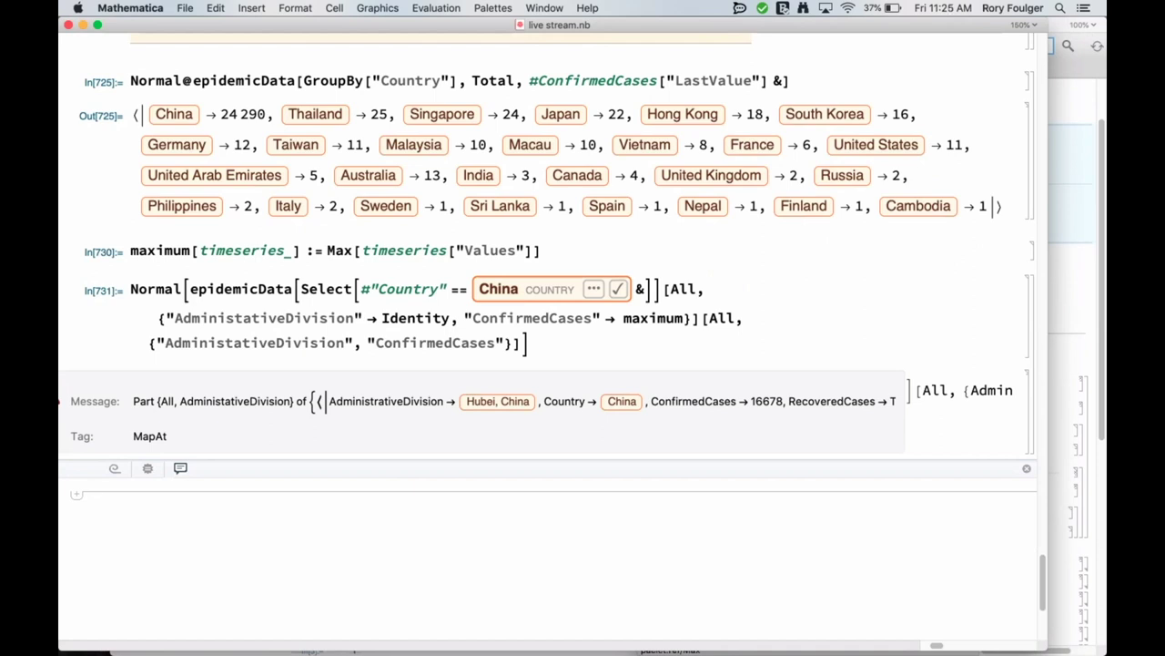
{"action": "key", "text": "super+Tab"}
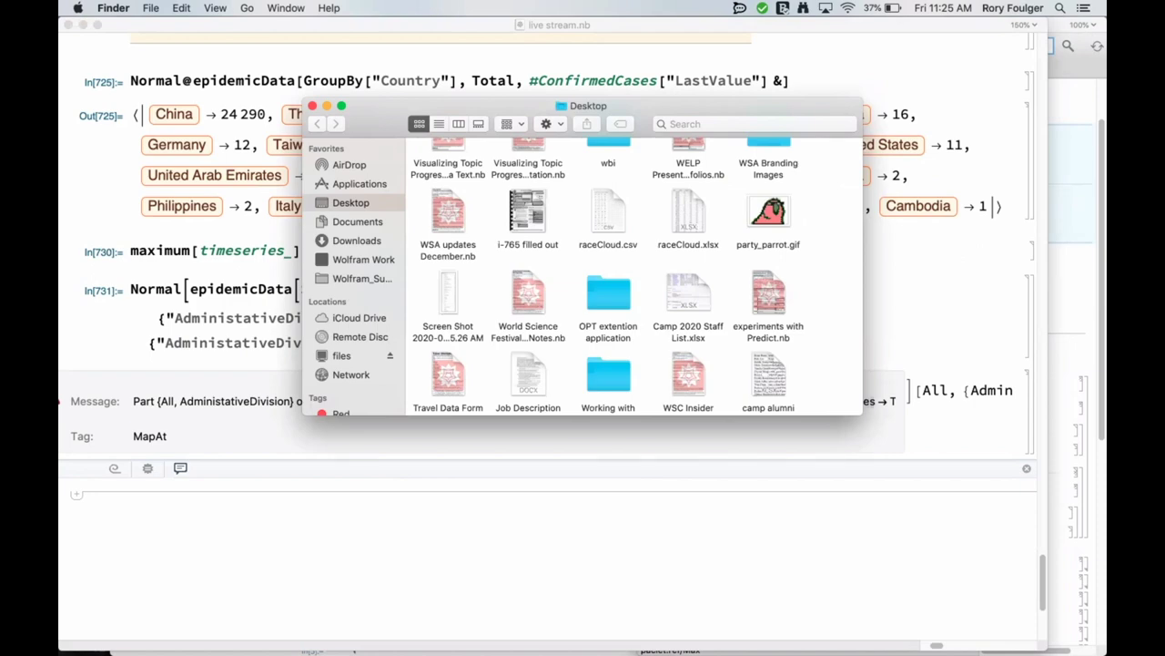
{"action": "key", "text": "F11"}
{"action": "key", "text": "F11"}
{"action": "key", "text": "super+w"}
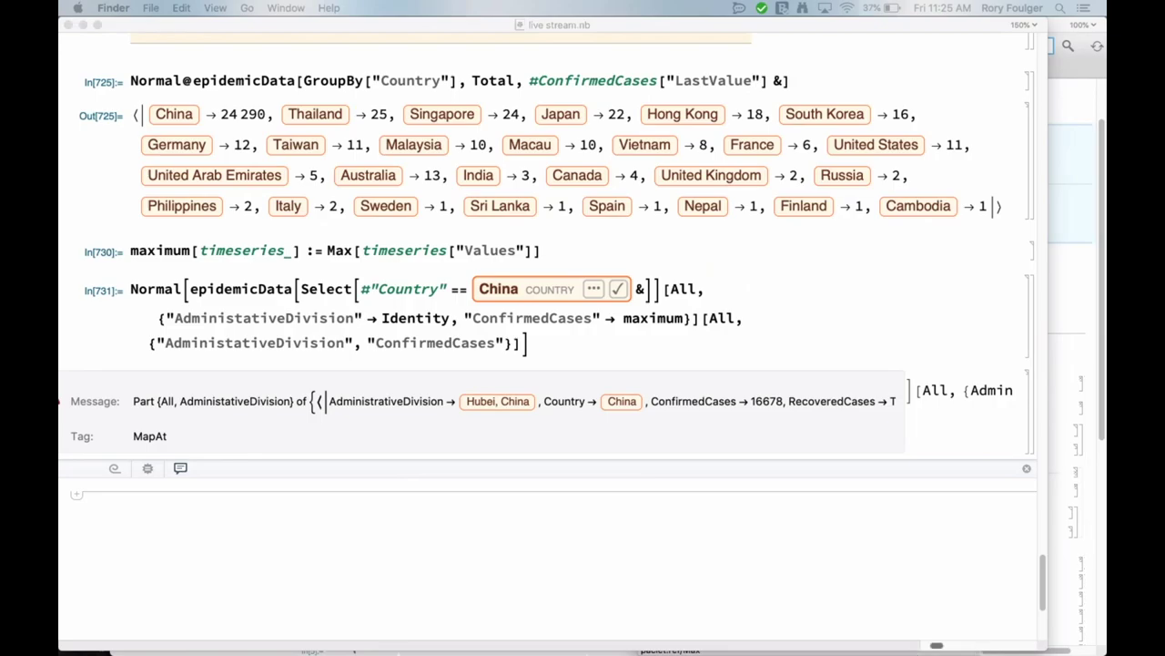
Define valueExtraction[assoc_] as Flatten[Normal[AssociationThread[assoc["AdministrativeDivision"] → assoc["ConfirmedCases"]]]] in a new cell below the query, and evaluate it
{"action": "mouse_move", "coordinate": [58, 652]}
{"action": "left_click", "coordinate": [252, 570]}
{"action": "type", "text": "valueExtraction[assoc_] := Flatten[Normal[AssociationThread[assoc[\"AdministrativeDivision\"] → assoc[\"ConfirmedCases\"]]]]"}
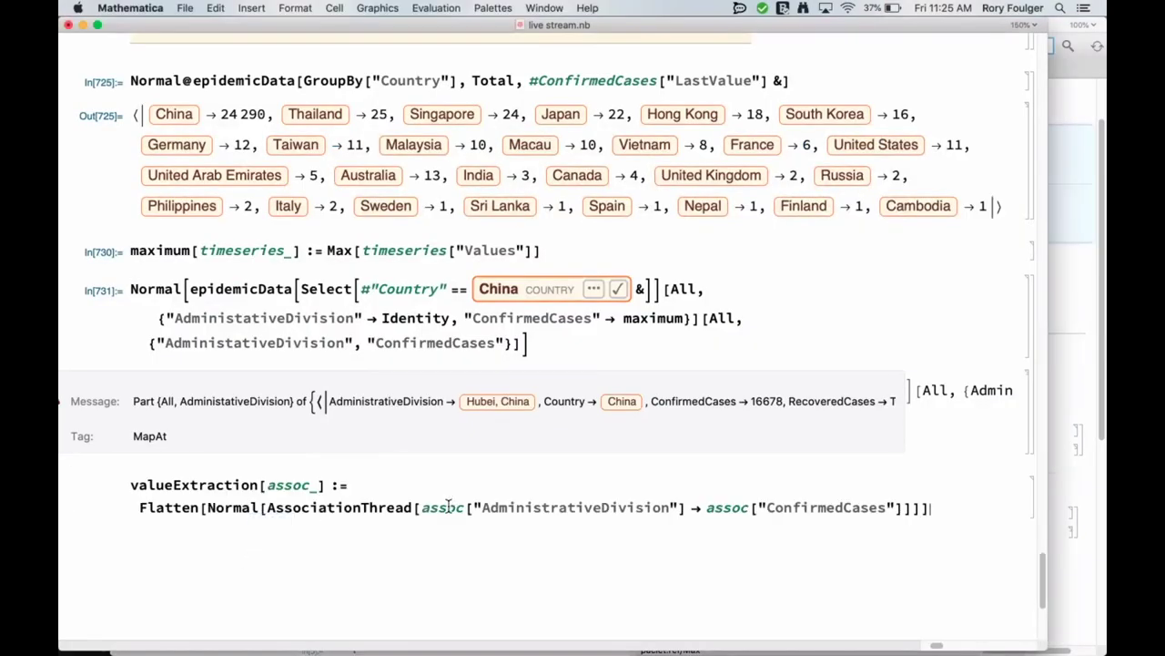
{"action": "key", "text": "shift+Return"}
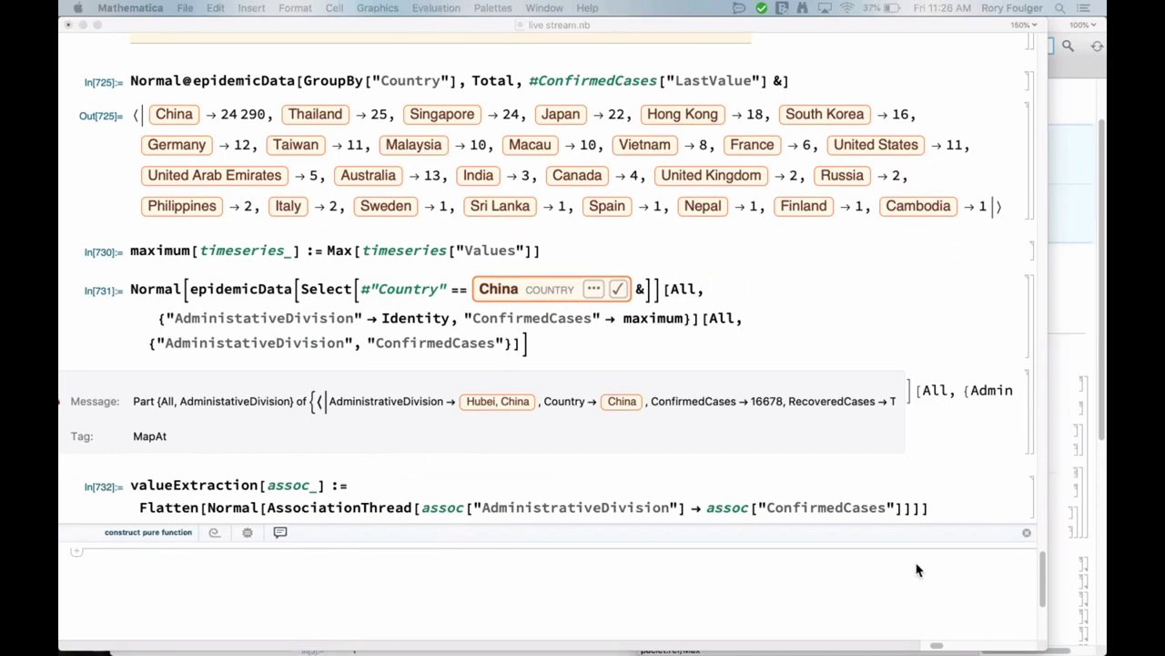
Insert the prepared list of AdministrativeDivision and ConfirmedCases associations above the valueExtraction definition, and evaluate it with a closing semicolon
{"action": "left_click", "coordinate": [195, 468]}
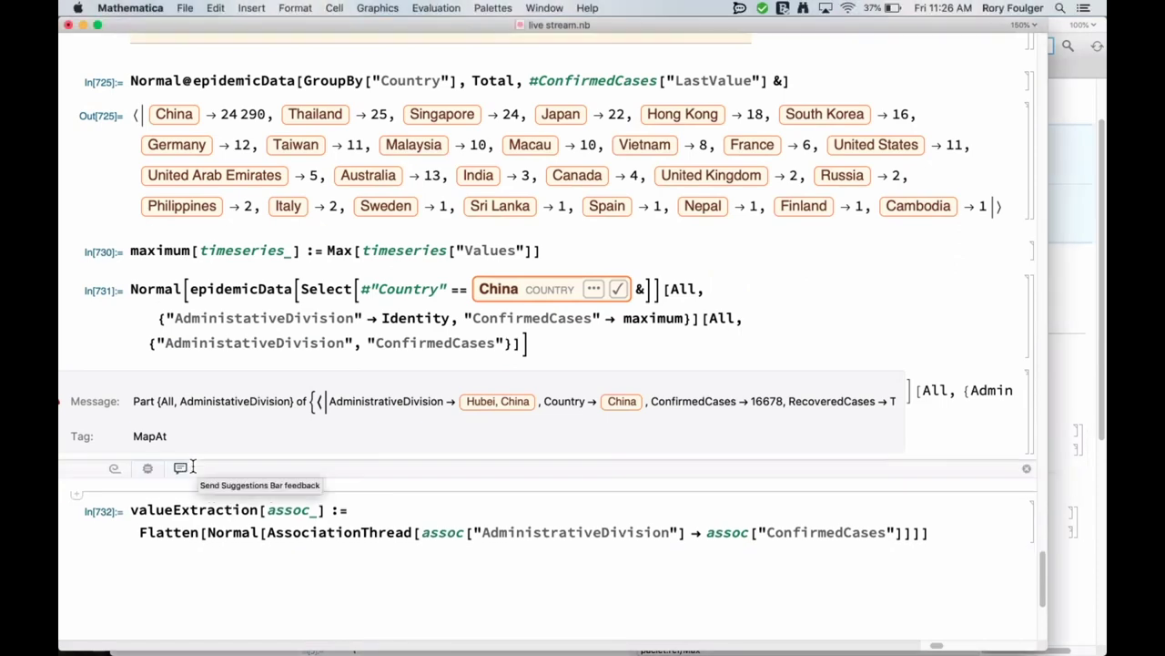
{"action": "scroll", "coordinate": [274, 439], "scroll_direction": "up", "scroll_amount": 15}
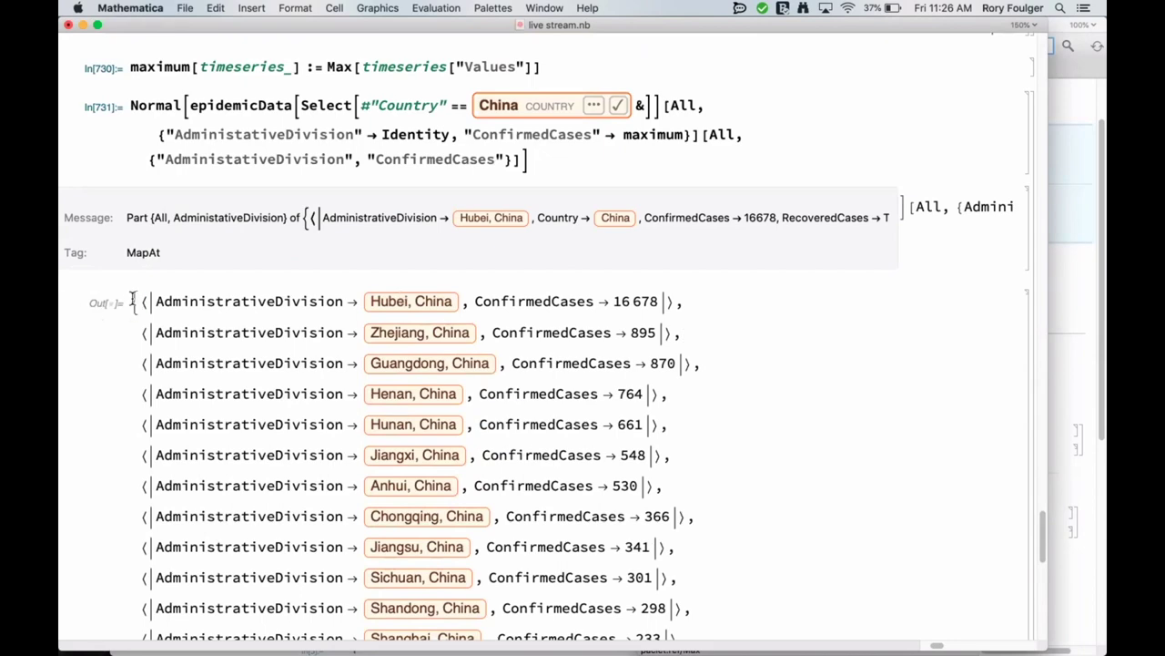
{"action": "key", "text": "shift+Return"}
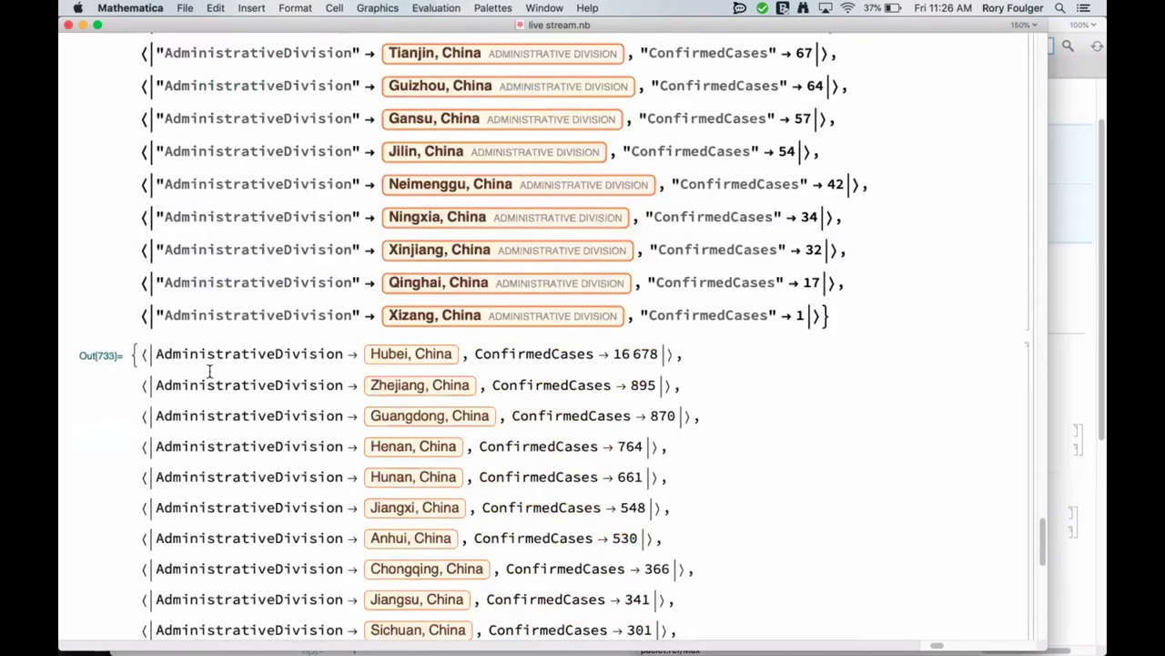
{"action": "type", "text": ";"}
{"action": "key", "text": "shift+Return"}
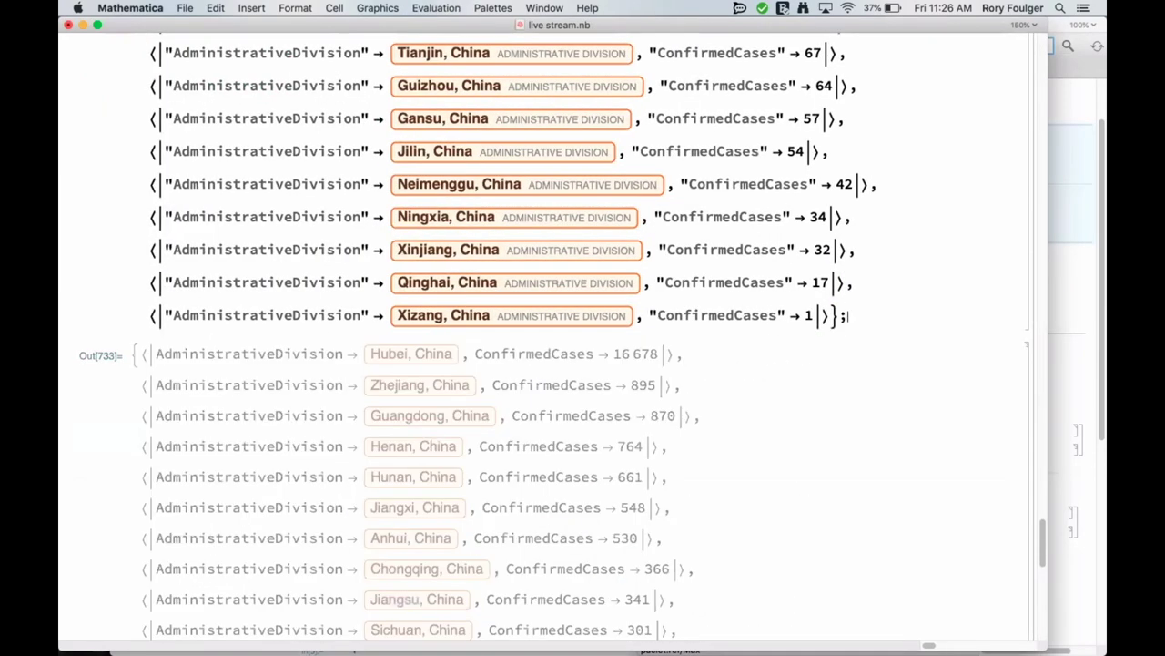
Re-evaluate the valueExtraction[assoc_] definition below the list of associations
{"action": "left_click", "coordinate": [314, 398]}
{"action": "type", "text": "_"}
{"action": "key", "text": "shift+Return"}
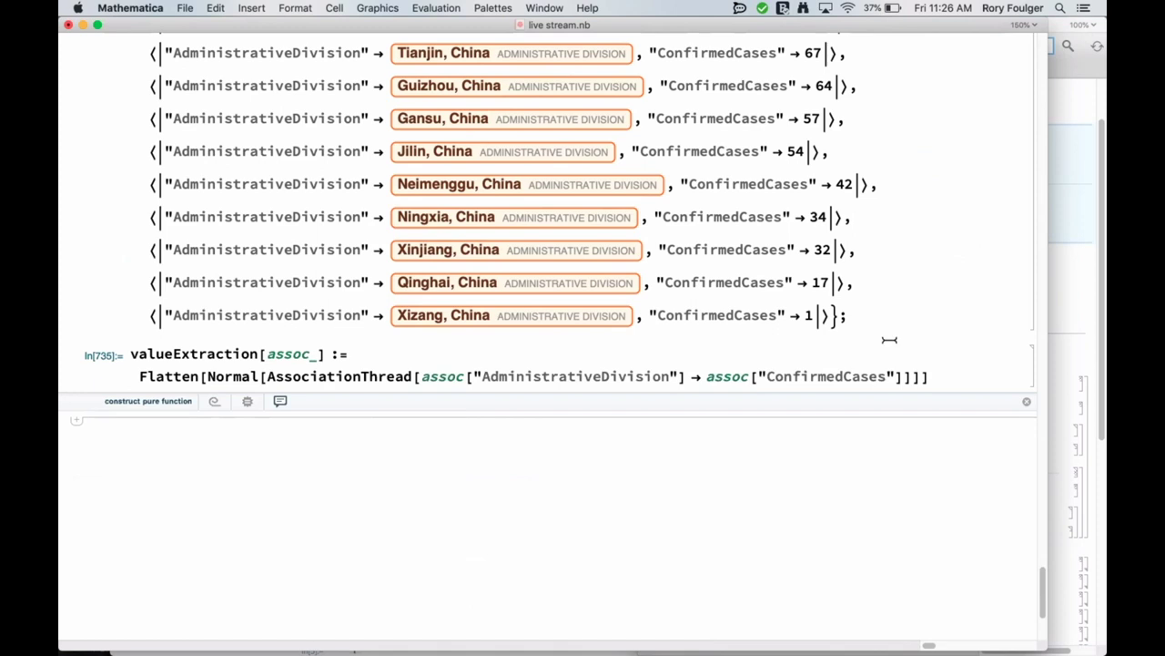
Compare the entries of the association list with the Flatten, Normal and AssociationThread body of valueExtraction
{"action": "scroll", "coordinate": [741, 499], "scroll_direction": "up", "scroll_amount": 3}
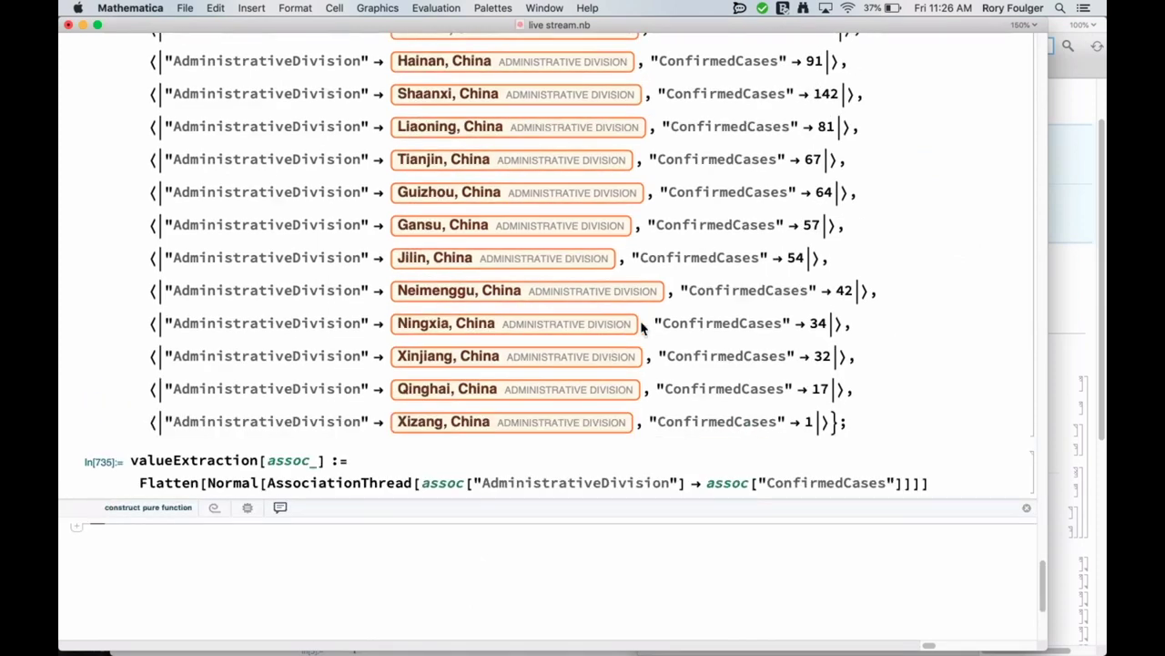
{"action": "left_click", "coordinate": [598, 335]}
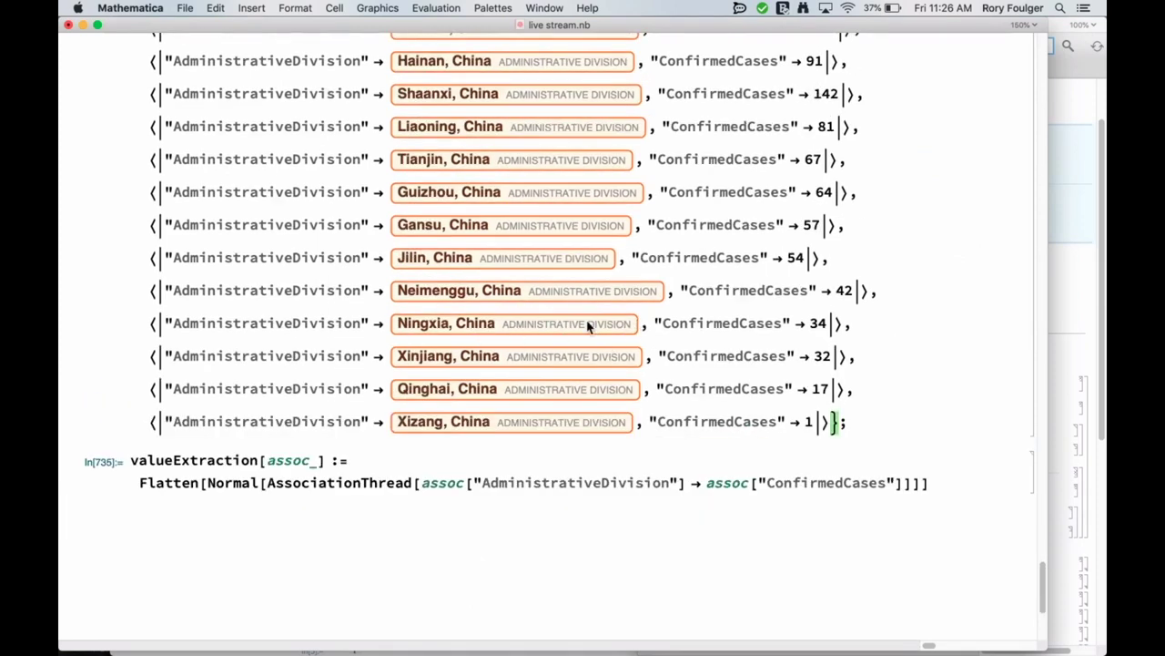
{"action": "double_click", "coordinate": [818, 323]}
{"action": "mouse_move", "coordinate": [144, 482]}
{"action": "left_click_drag", "start_coordinate": [140, 471], "coordinate": [936, 483]}
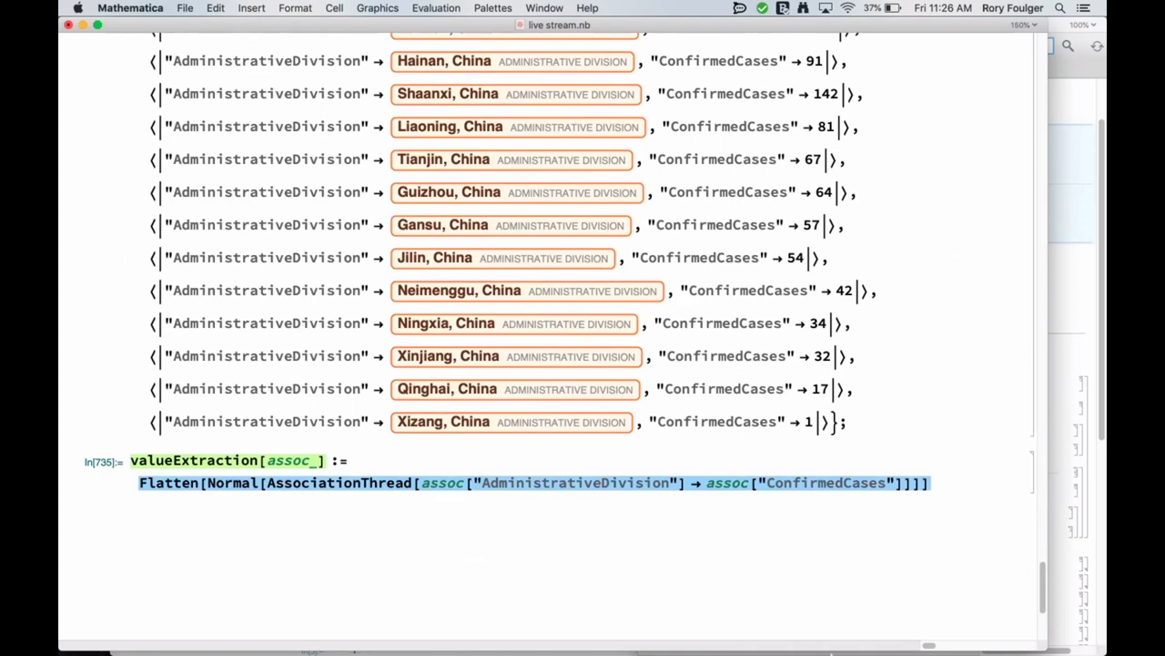
{"action": "left_click", "coordinate": [369, 547]}
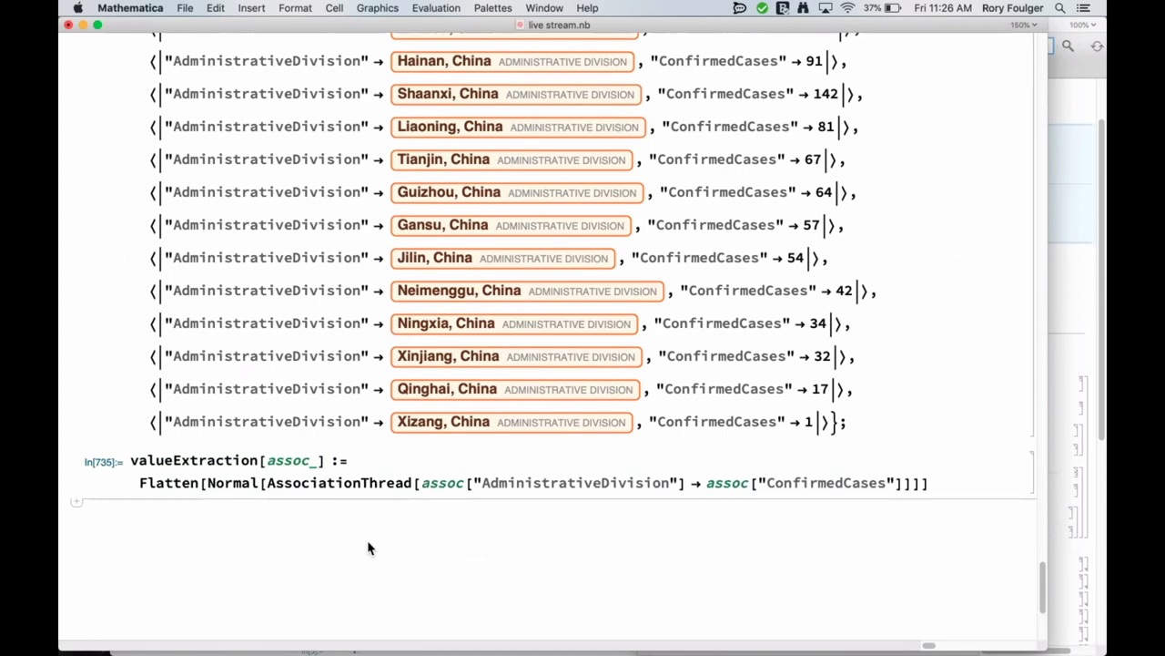
{"action": "type", "text": "V"}
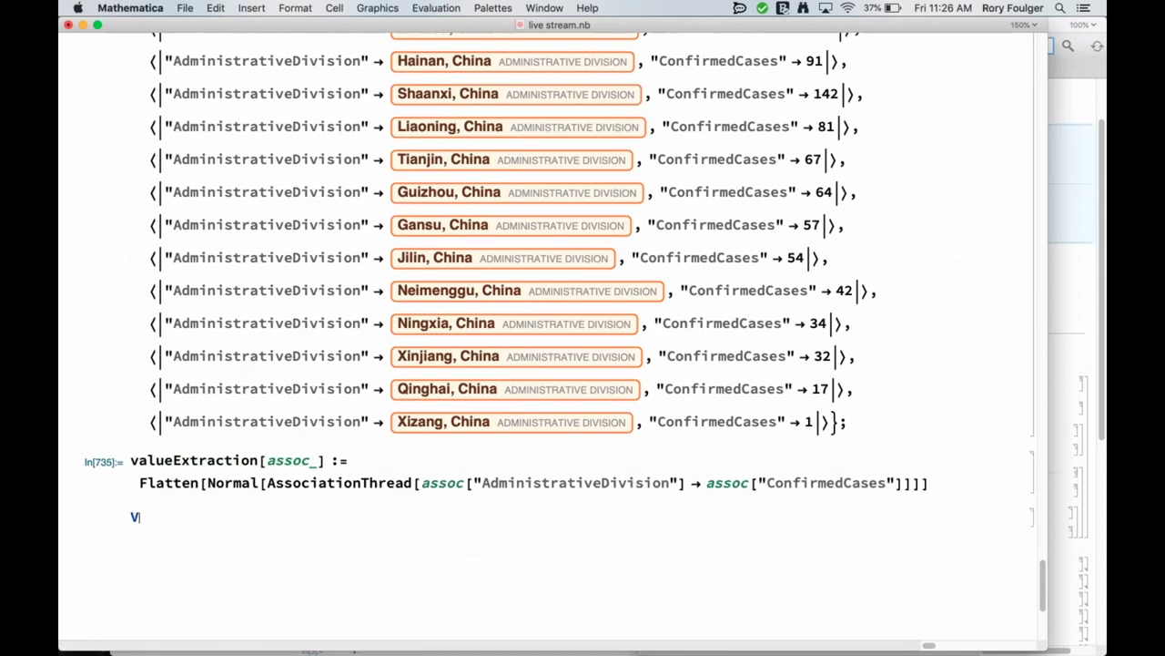
{"action": "key", "text": "BackSpace"}
{"action": "type", "text": "V"}
{"action": "key", "text": "BackSpace"}
Map valueExtraction over the association list with /@, remove the list's closing semicolon, and evaluate the expression
{"action": "scroll", "coordinate": [315, 422], "scroll_direction": "up", "scroll_amount": 10}
{"action": "scroll", "coordinate": [316, 424], "scroll_direction": "up", "scroll_amount": 13}
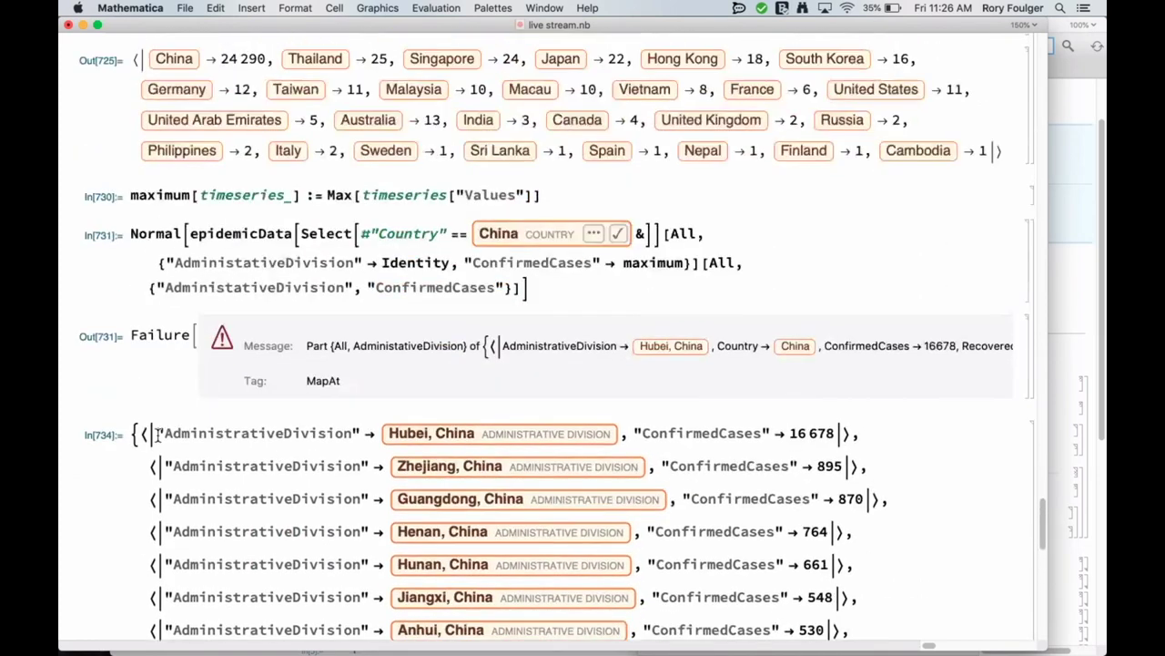
{"action": "type", "text": "ValueExtraction"}
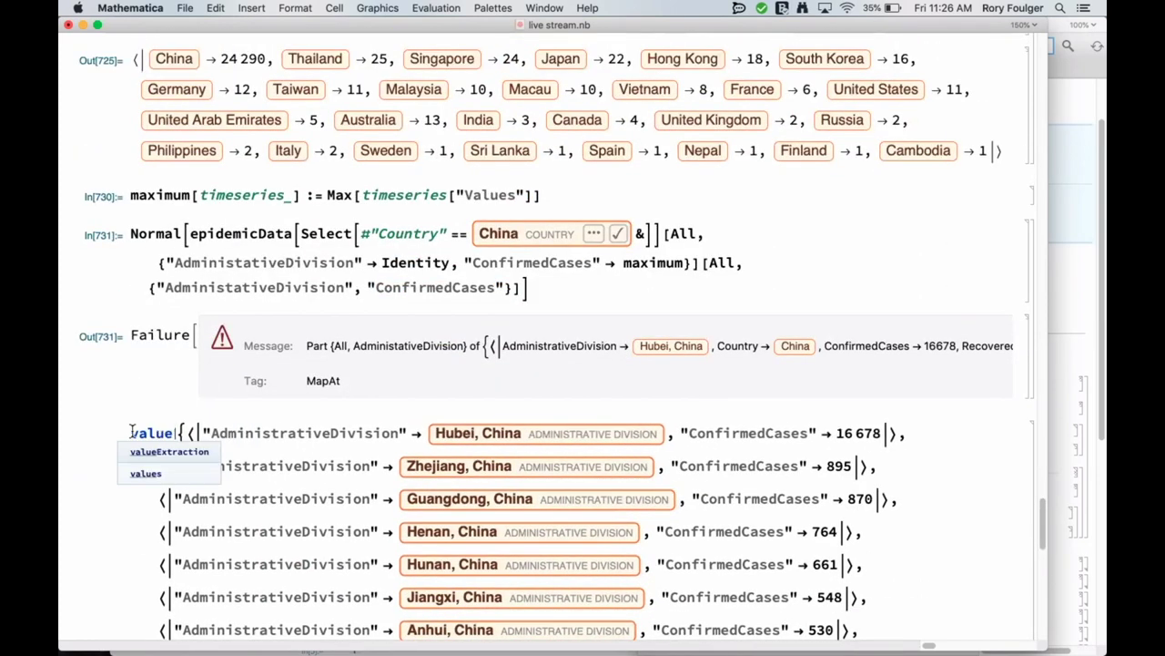
{"action": "type", "text": "/"}
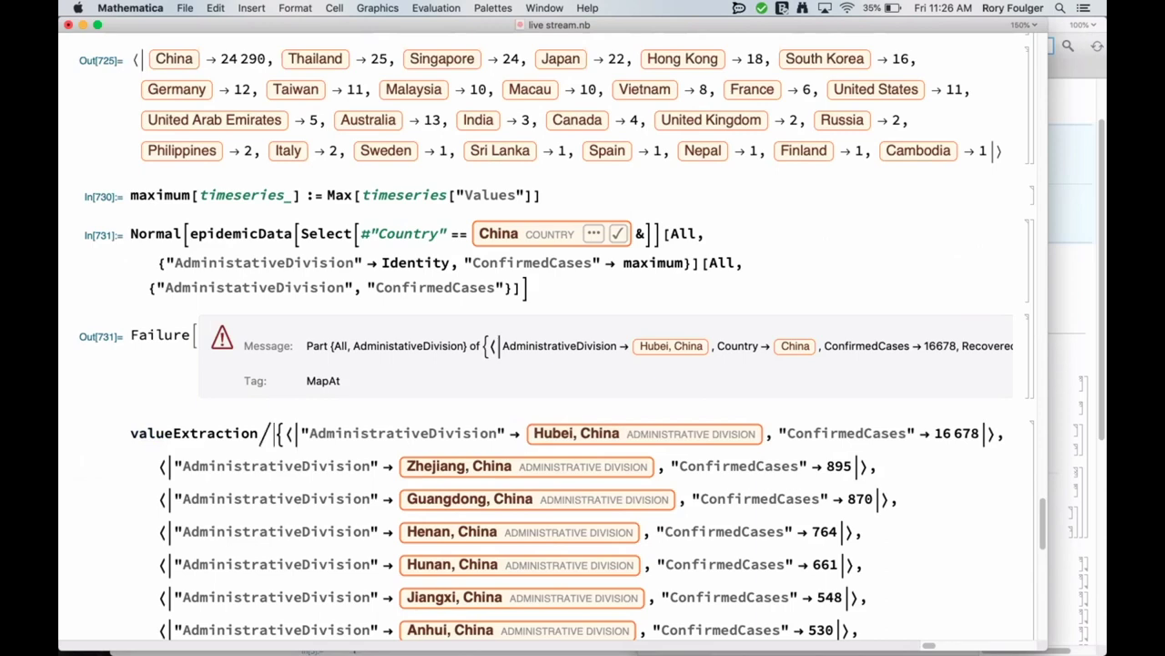
{"action": "type", "text": "@"}
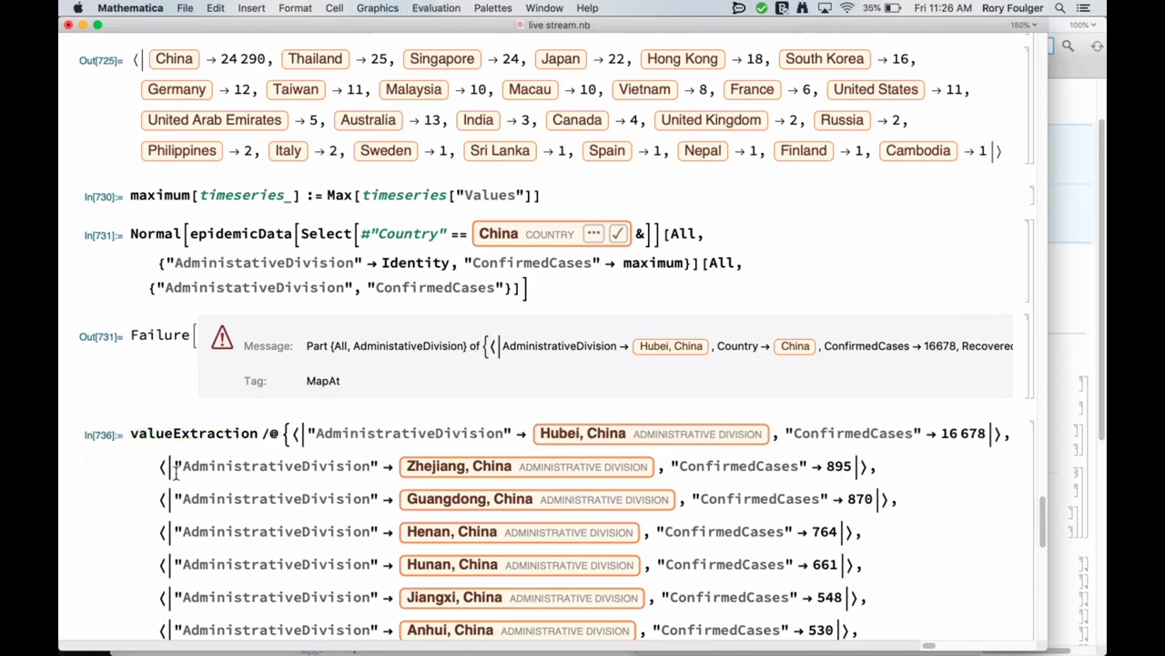
{"action": "key", "text": "shift+Return"}
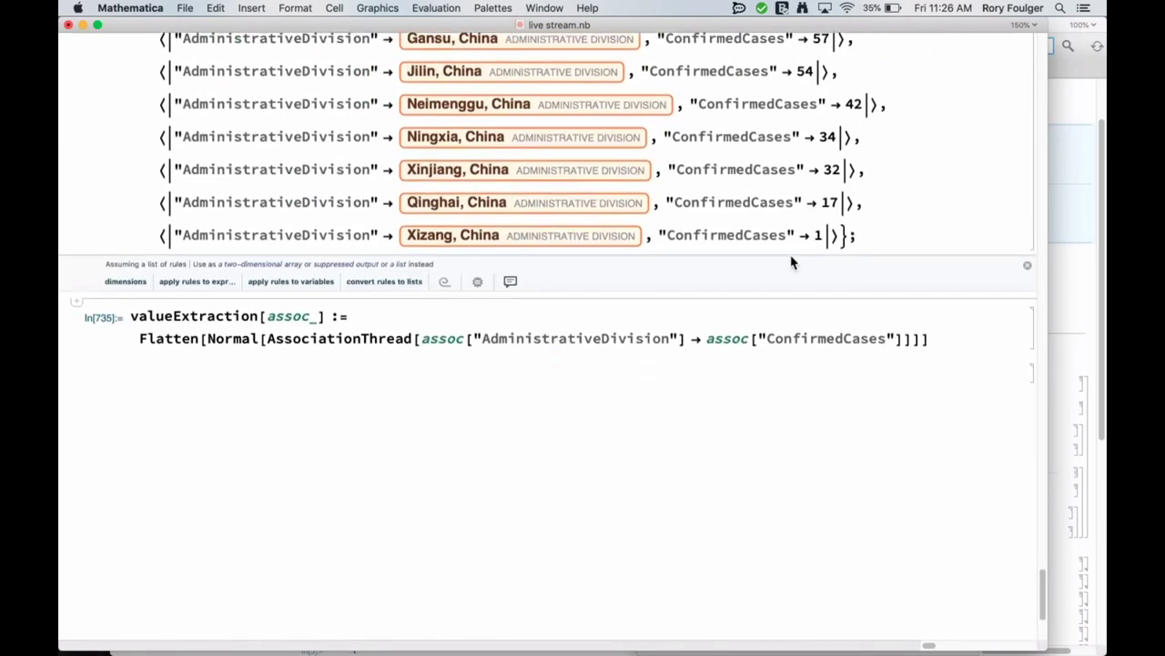
{"action": "key", "text": "BackSpace"}
{"action": "key", "text": "shift+Return"}
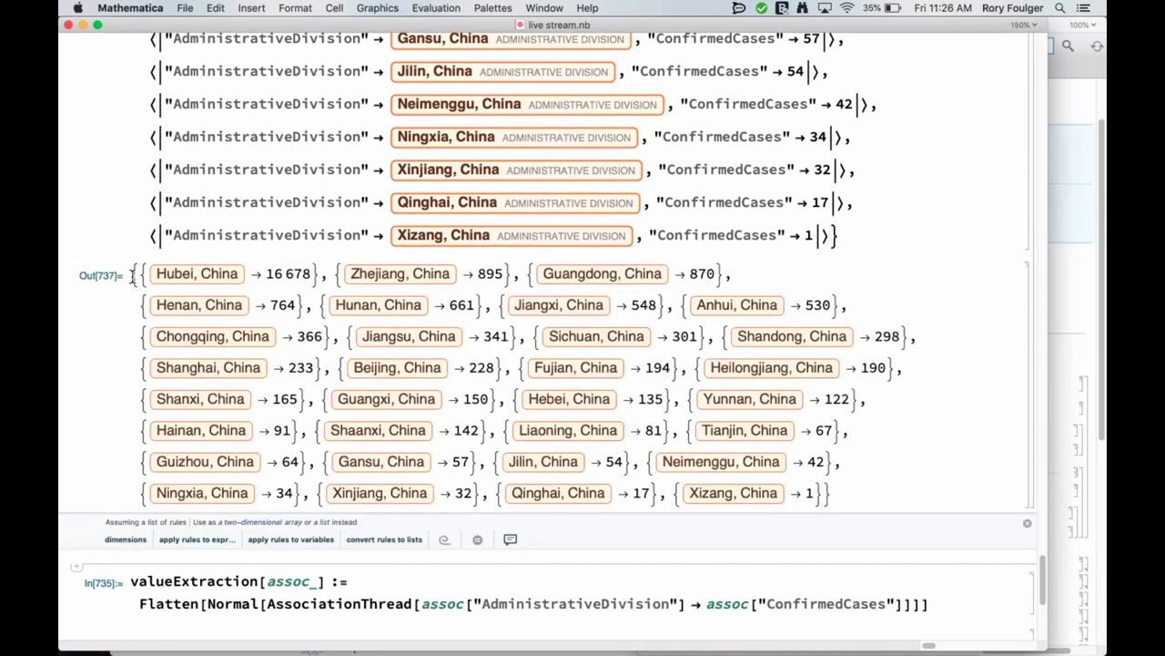
{"action": "left_click", "coordinate": [132, 275]}
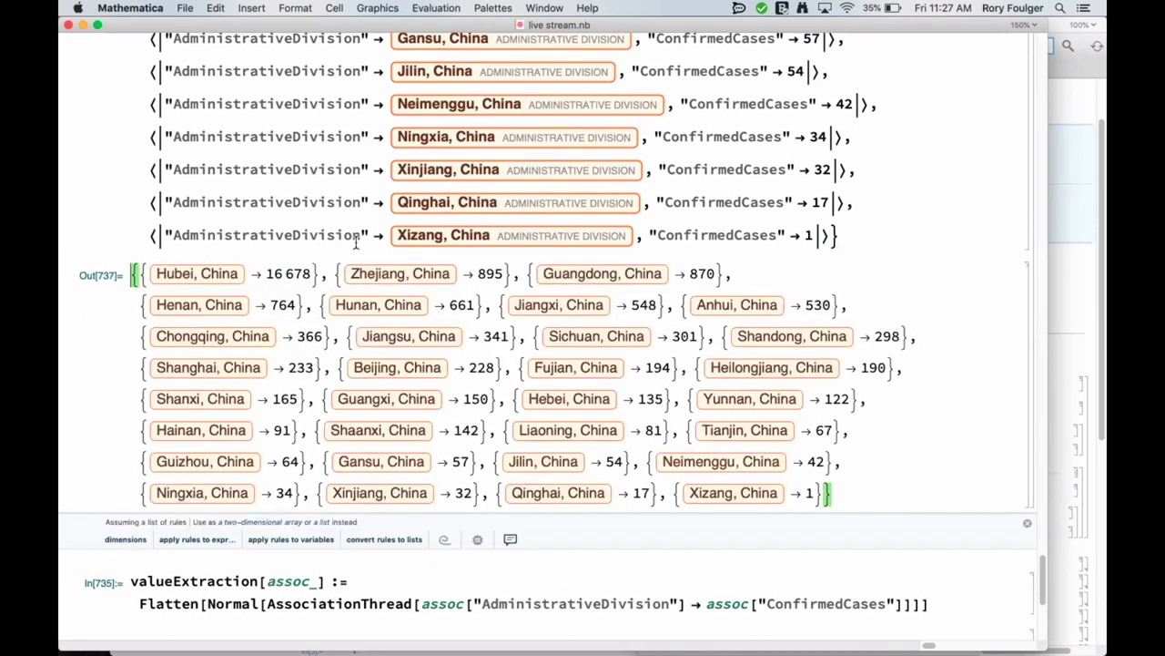
{"action": "type", "text": "Fla"}
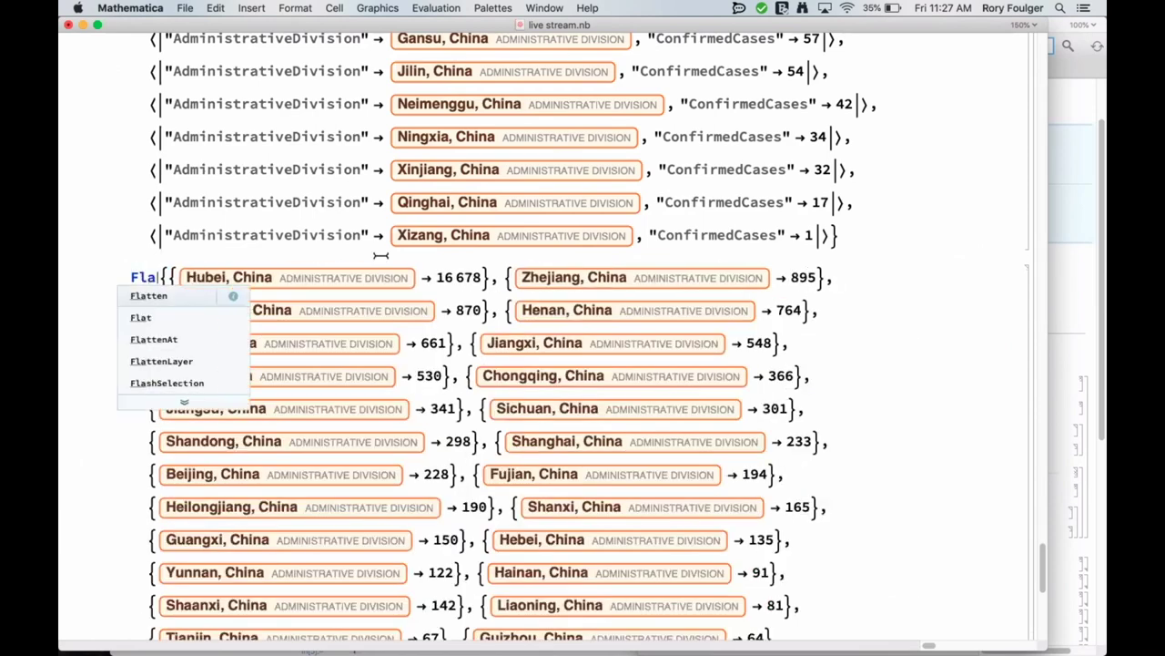
{"action": "key", "text": "Return"}
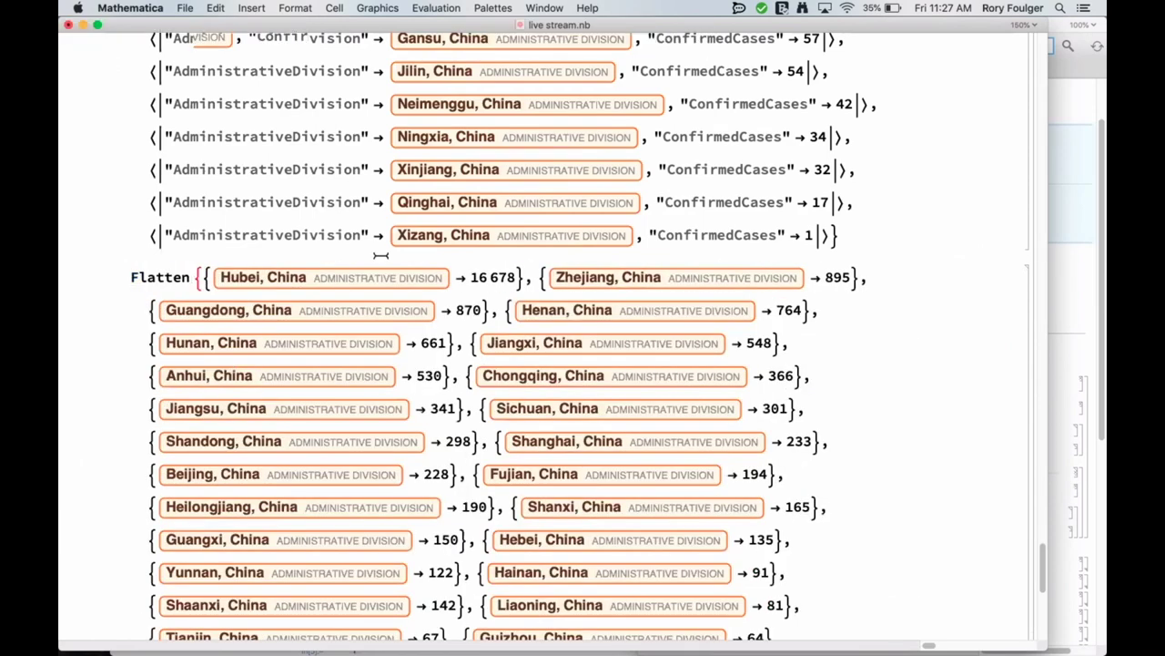
{"action": "key", "text": "BackSpace"}
{"action": "key", "text": "BackSpace"}
{"action": "key", "text": "BackSpace"}
{"action": "key", "text": "BackSpace"}
{"action": "key", "text": "BackSpace"}
{"action": "key", "text": "BackSpace"}
{"action": "key", "text": "BackSpace"}
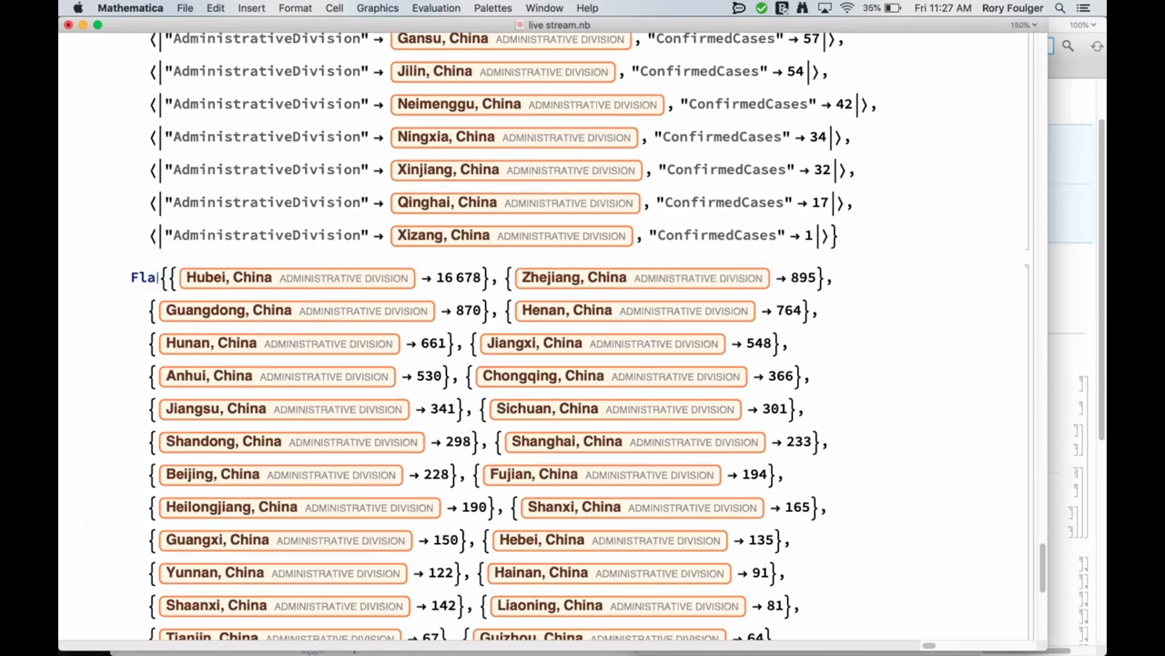
Append // Flatten after the nested list of administrative division rules and evaluate it
{"action": "scroll", "coordinate": [486, 377], "scroll_direction": "down", "scroll_amount": 10}
{"action": "scroll", "coordinate": [546, 356], "scroll_direction": "up", "scroll_amount": 4}
{"action": "left_click", "coordinate": [684, 331]}
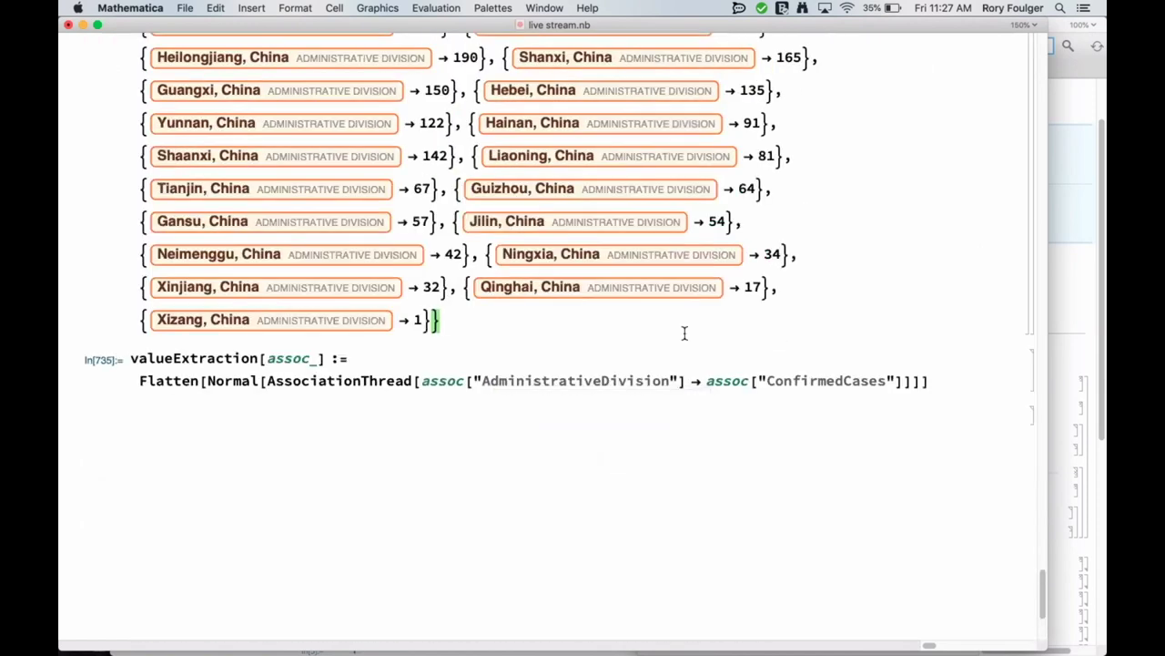
{"action": "type", "text": "// Flatten"}
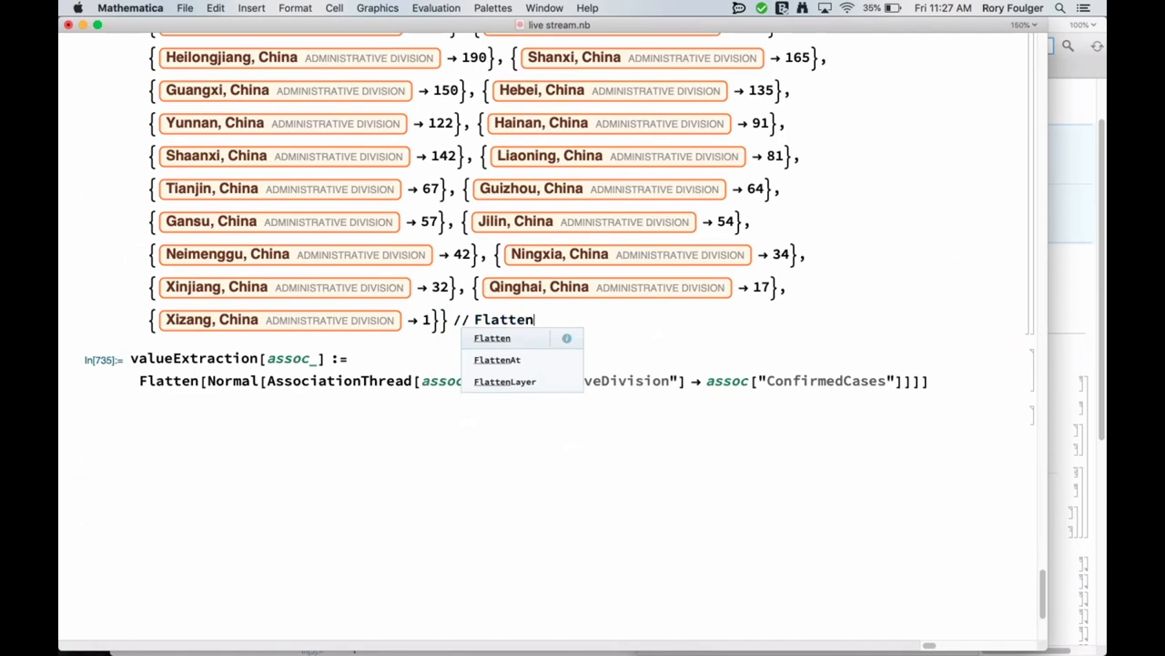
{"action": "key", "text": "shift+Return"}
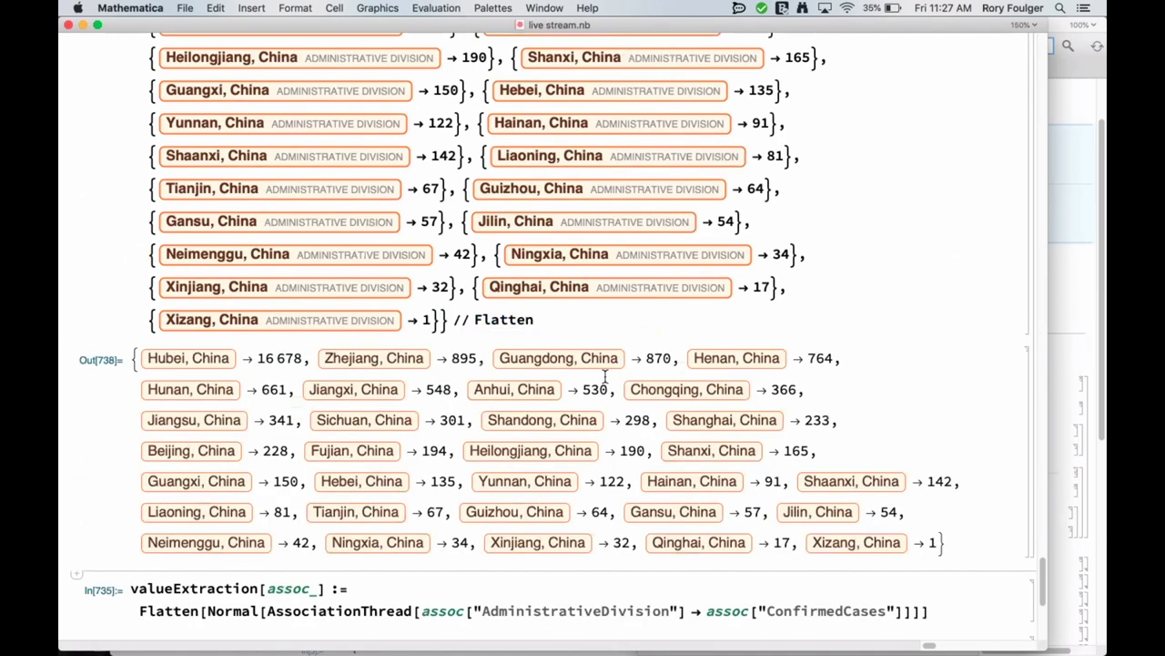
{"action": "scroll", "coordinate": [335, 357], "scroll_direction": "down", "scroll_amount": 3}
{"action": "scroll", "coordinate": [334, 358], "scroll_direction": "down", "scroll_amount": 1}
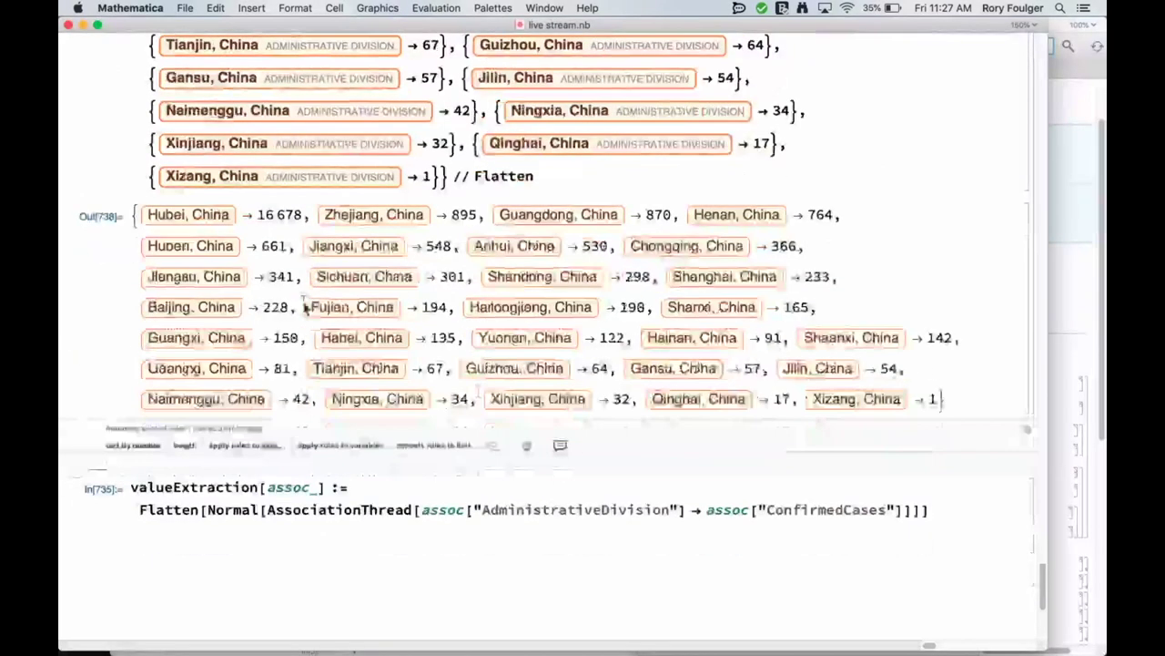
{"action": "left_click", "coordinate": [133, 215]}
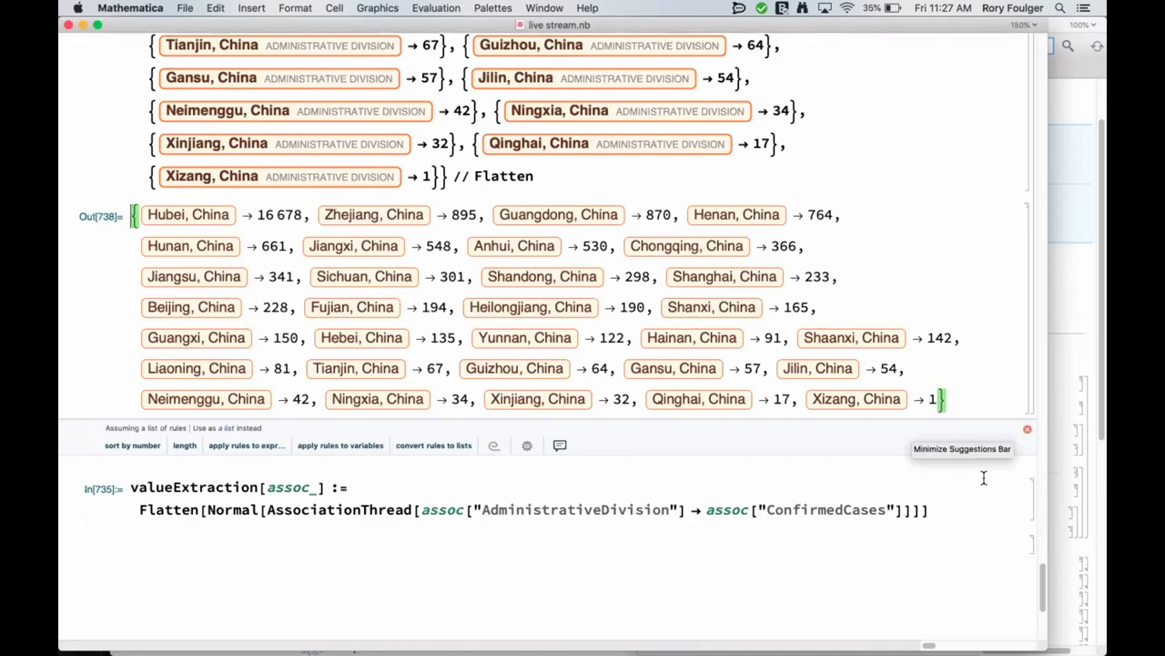
Copy the GeoRegionValuePlot expression that groups epidemicData by Country into a new cell below the valueExtraction definition
{"action": "scroll", "coordinate": [626, 378], "scroll_direction": "up", "scroll_amount": 1}
{"action": "scroll", "coordinate": [626, 377], "scroll_direction": "up", "scroll_amount": 20}
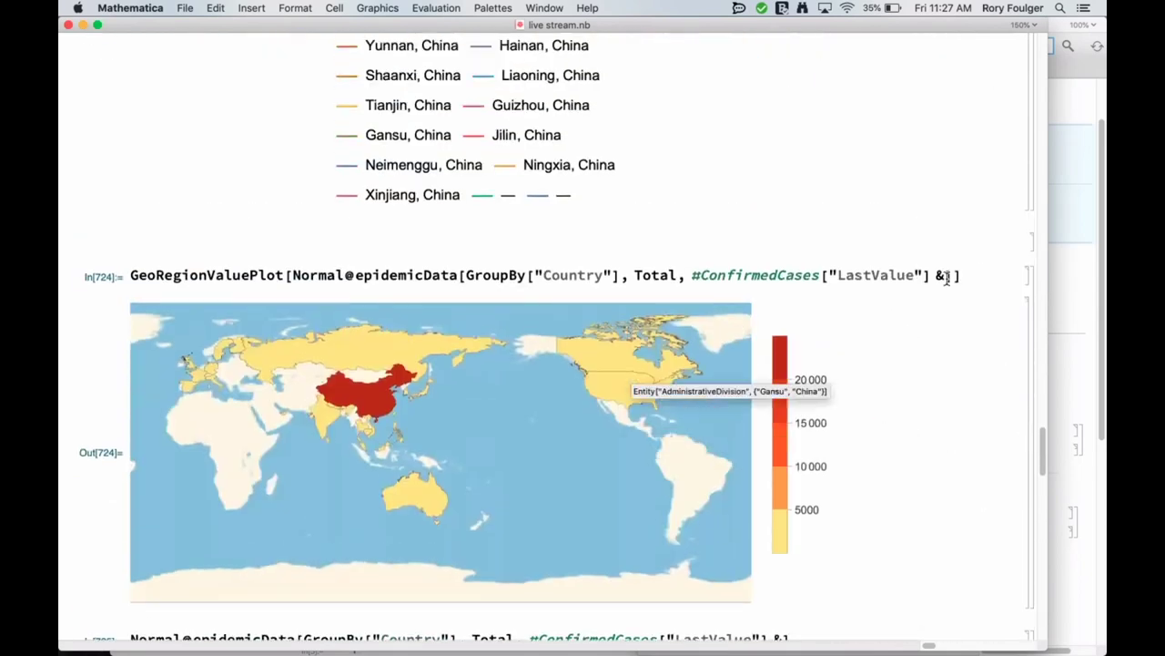
{"action": "left_click_drag", "start_coordinate": [691, 269], "coordinate": [115, 258]}
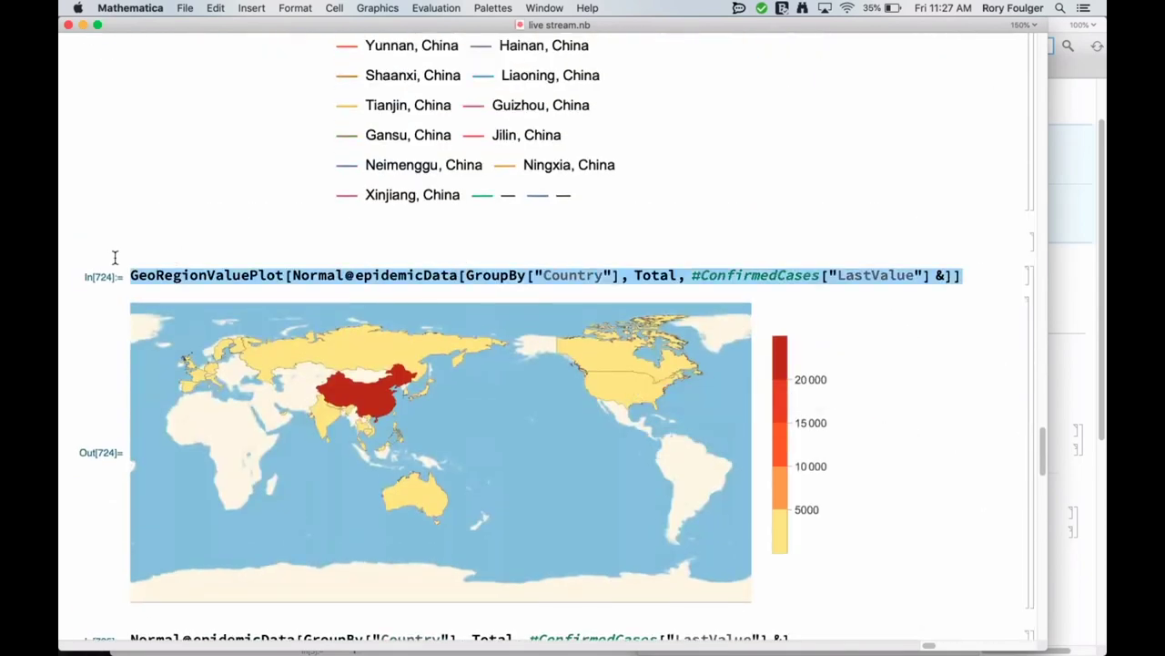
{"action": "scroll", "coordinate": [294, 425], "scroll_direction": "down", "scroll_amount": 1}
{"action": "key", "text": "super+c"}
{"action": "scroll", "coordinate": [294, 425], "scroll_direction": "down", "scroll_amount": 20}
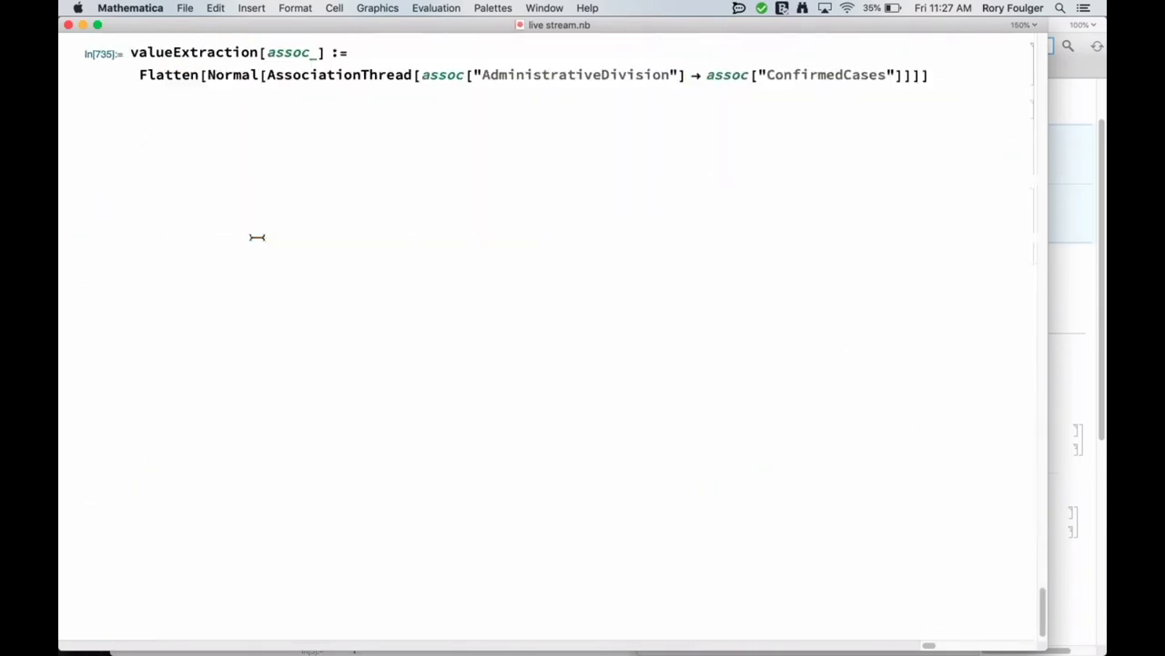
{"action": "left_click", "coordinate": [255, 236]}
{"action": "key", "text": "super+v"}
Turn the flattened output list into input, assign it to the variable chinaconfirmed, and evaluate the assignment
{"action": "scroll", "coordinate": [252, 232], "scroll_direction": "up", "scroll_amount": 2}
{"action": "scroll", "coordinate": [252, 233], "scroll_direction": "up", "scroll_amount": 8}
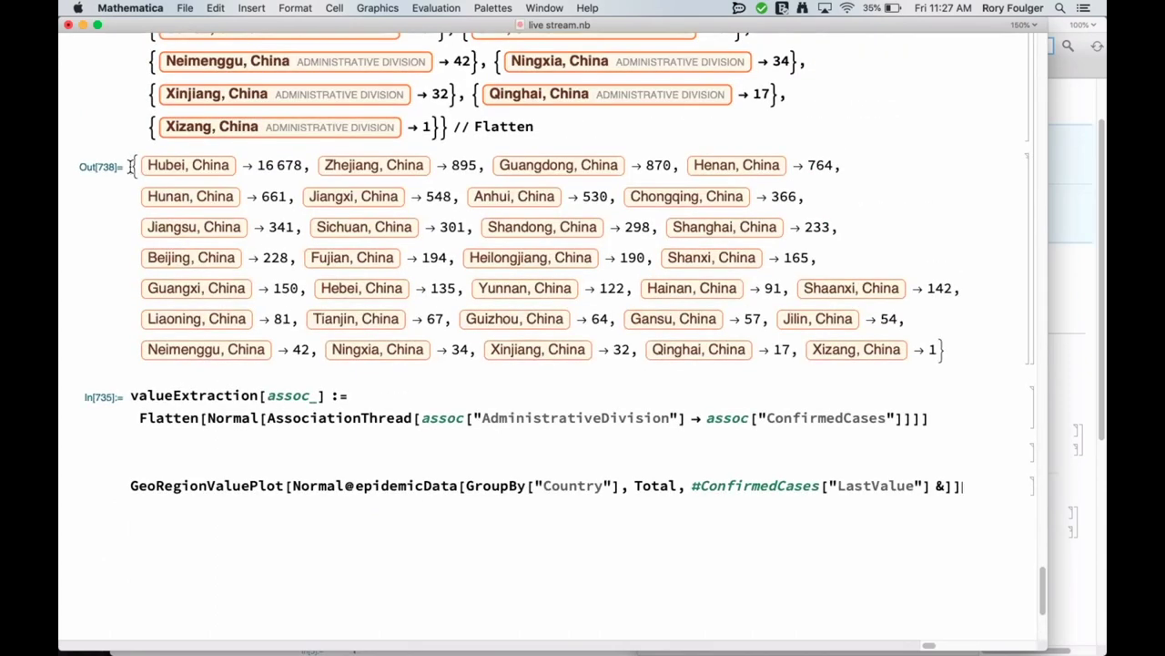
{"action": "left_click_drag", "start_coordinate": [135, 163], "coordinate": [953, 344]}
{"action": "key", "text": "super+x"}
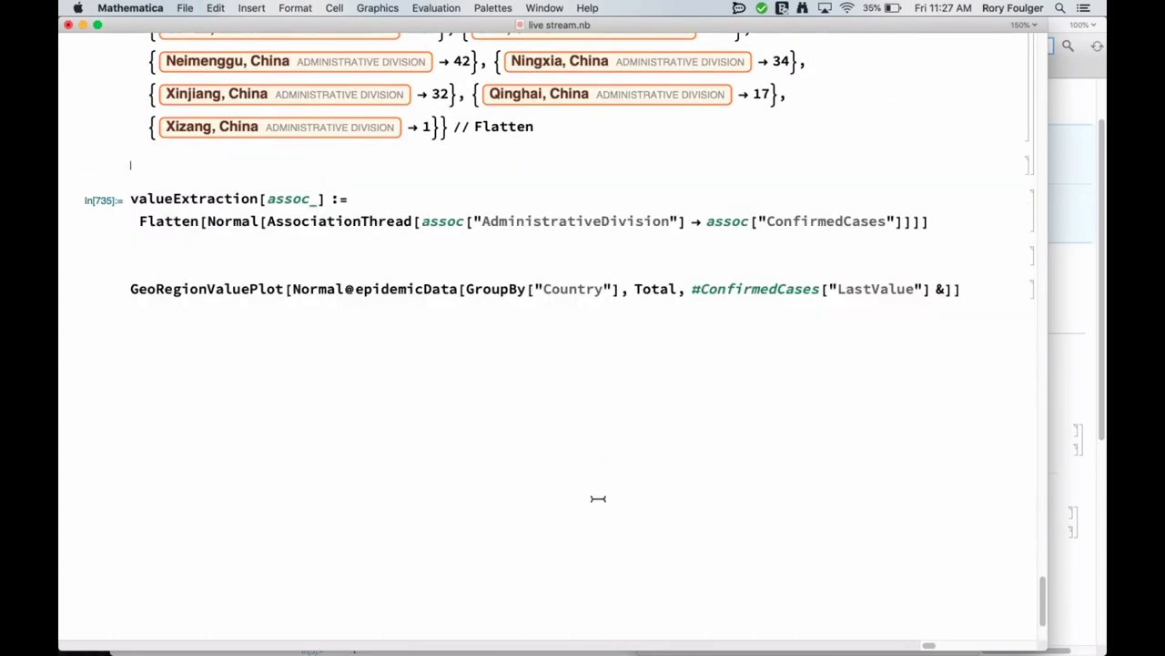
{"action": "key", "text": "super+v"}
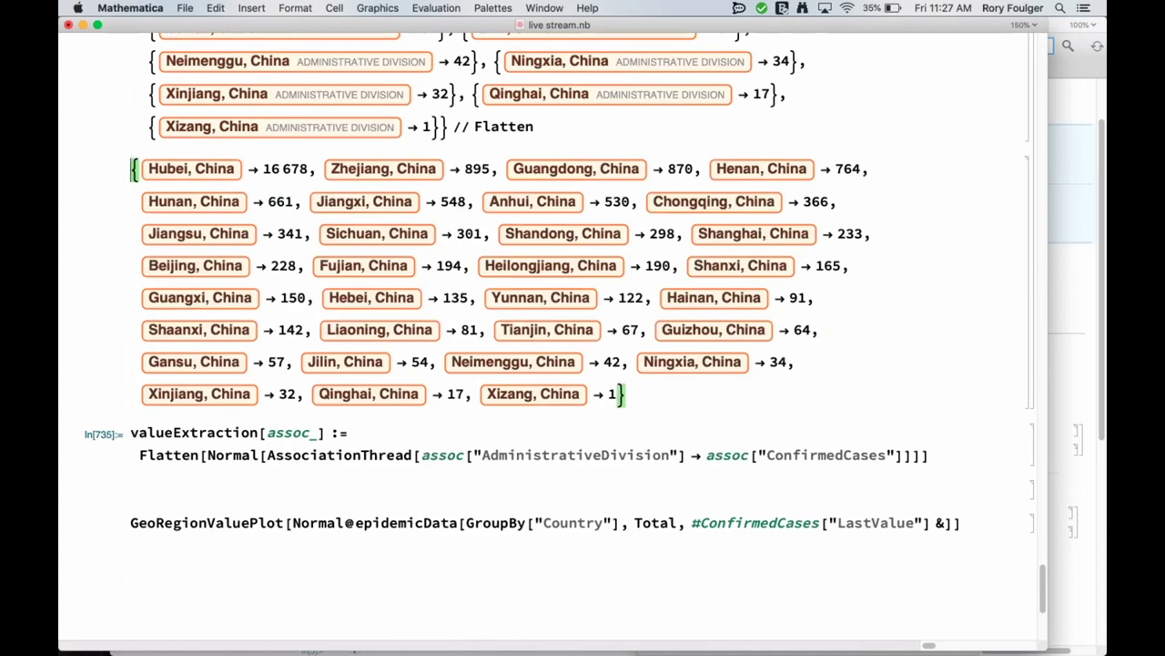
{"action": "type", "text": "china"}
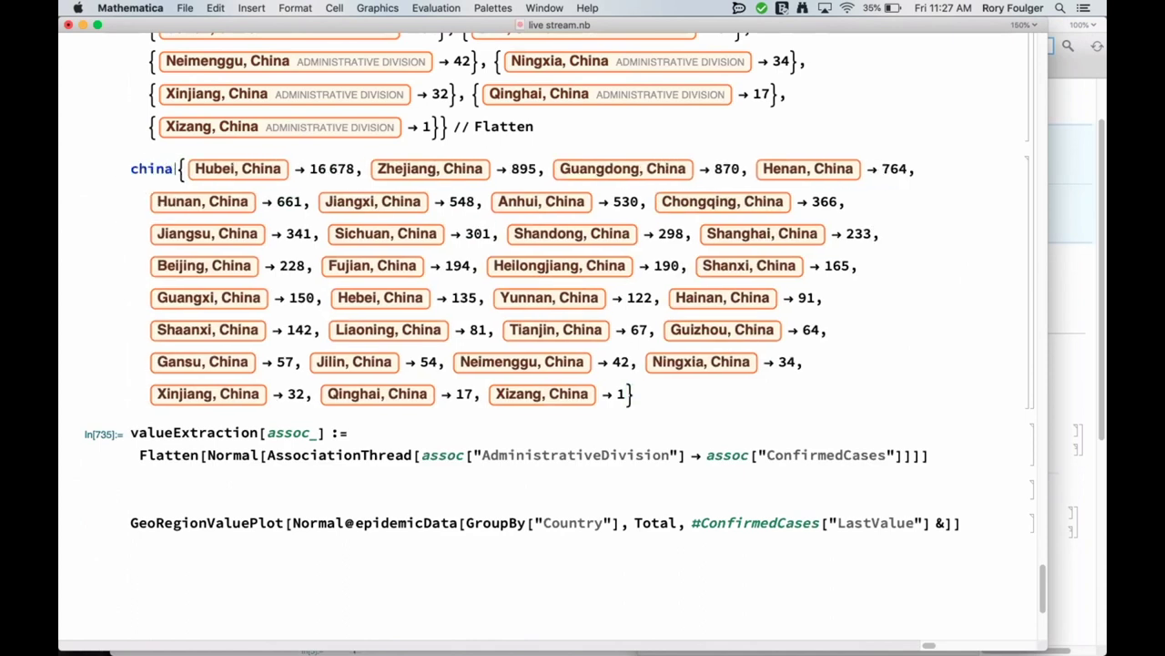
{"action": "type", "text": "confir"}
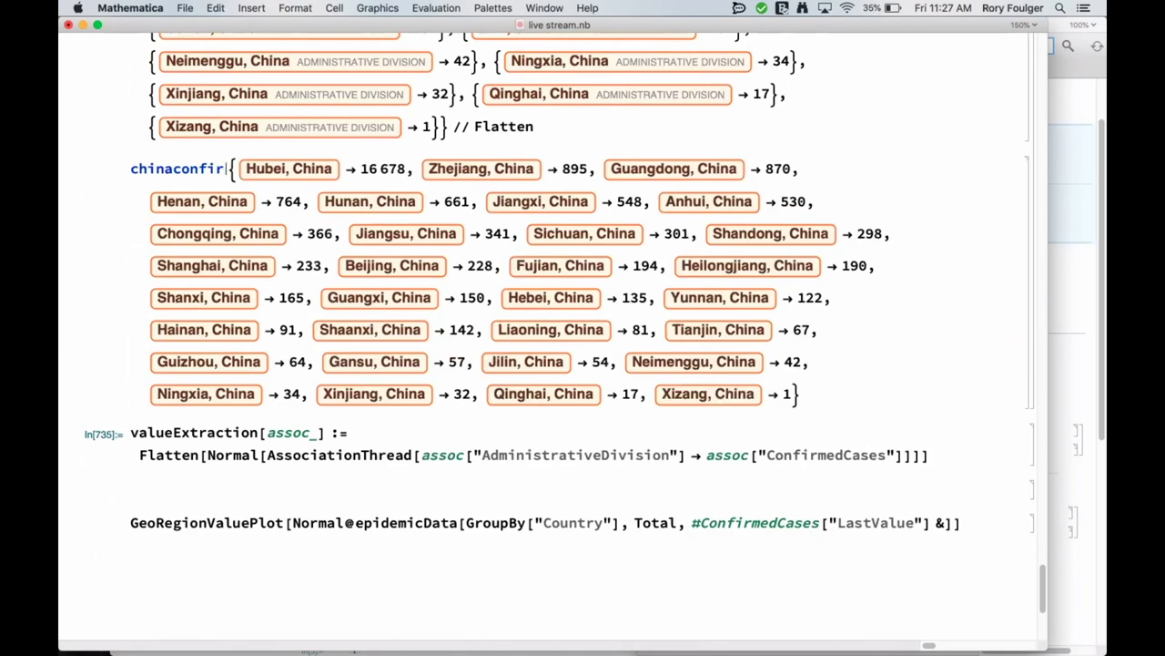
{"action": "key", "text": "BackSpace"}
{"action": "key", "text": "BackSpace"}
{"action": "type", "text": "irmed"}
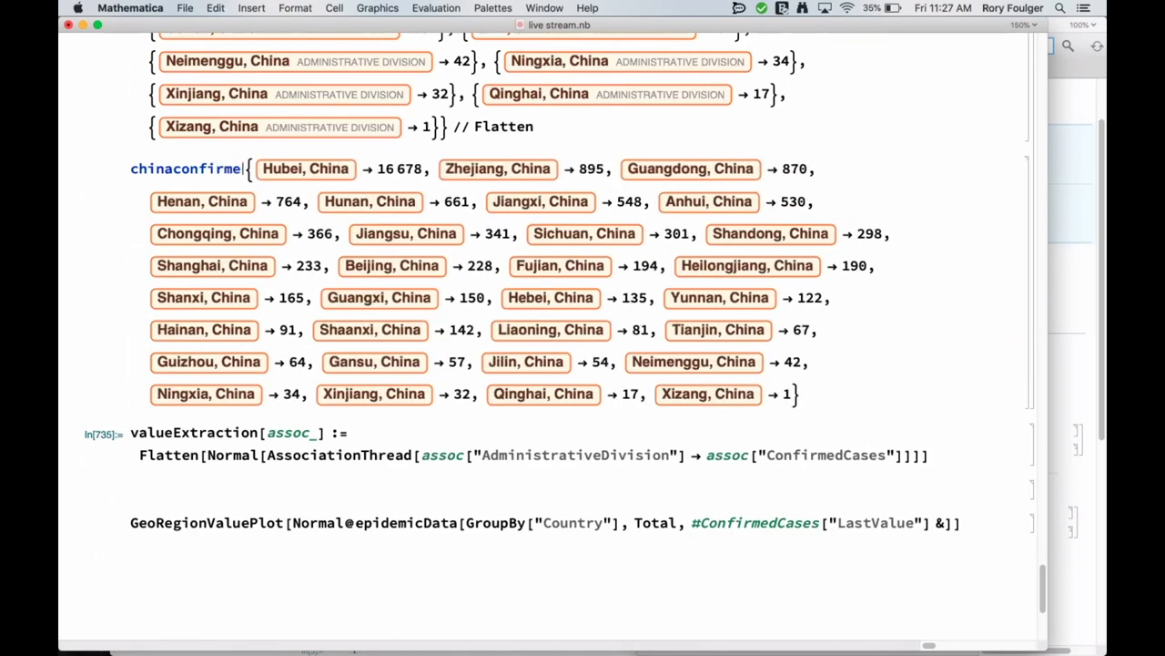
{"action": "type", "text": " ="}
{"action": "key", "text": "shift+Return"}
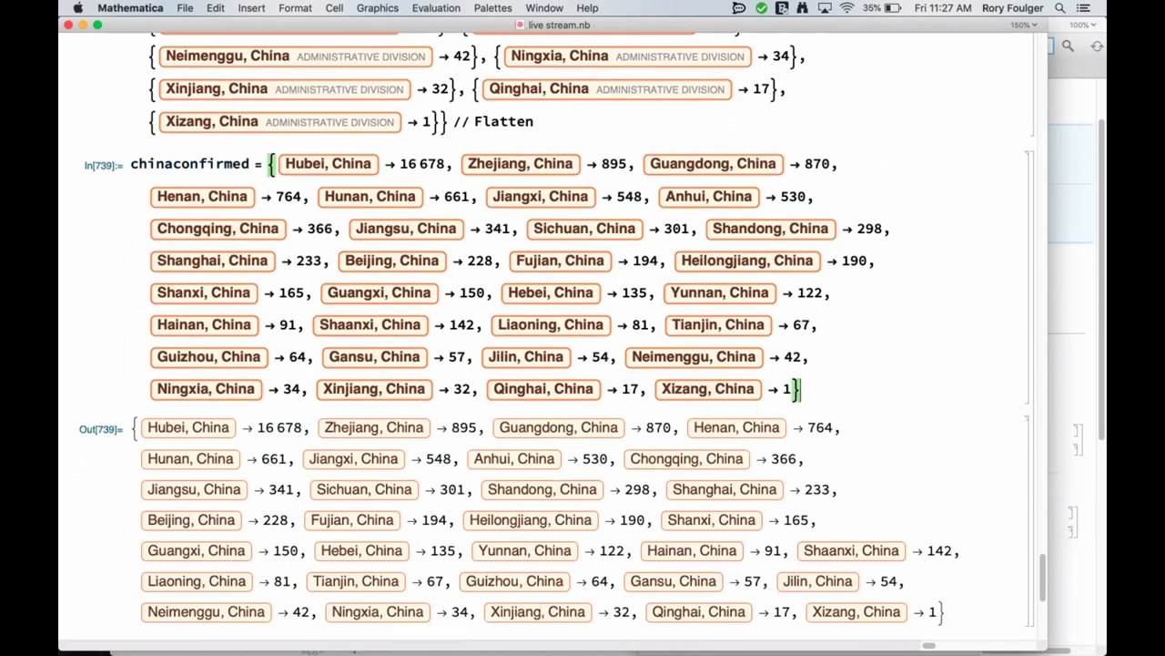
End the chinaconfirmed assignment with a semicolon and re-evaluate it to suppress its output
{"action": "left_click", "coordinate": [816, 386]}
{"action": "type", "text": ";"}
{"action": "key", "text": "shift+Return"}
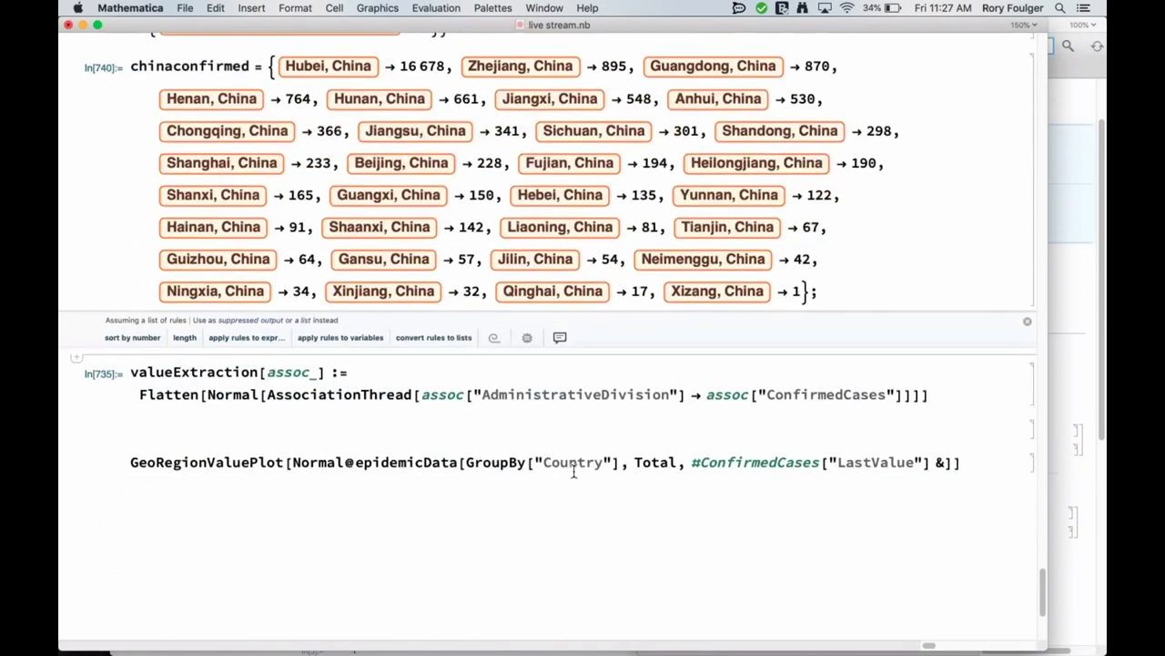
Replace the argument of the copied GeoRegionValuePlot expression with chinaconfirmed and evaluate the plot
{"action": "double_click", "coordinate": [206, 66]}
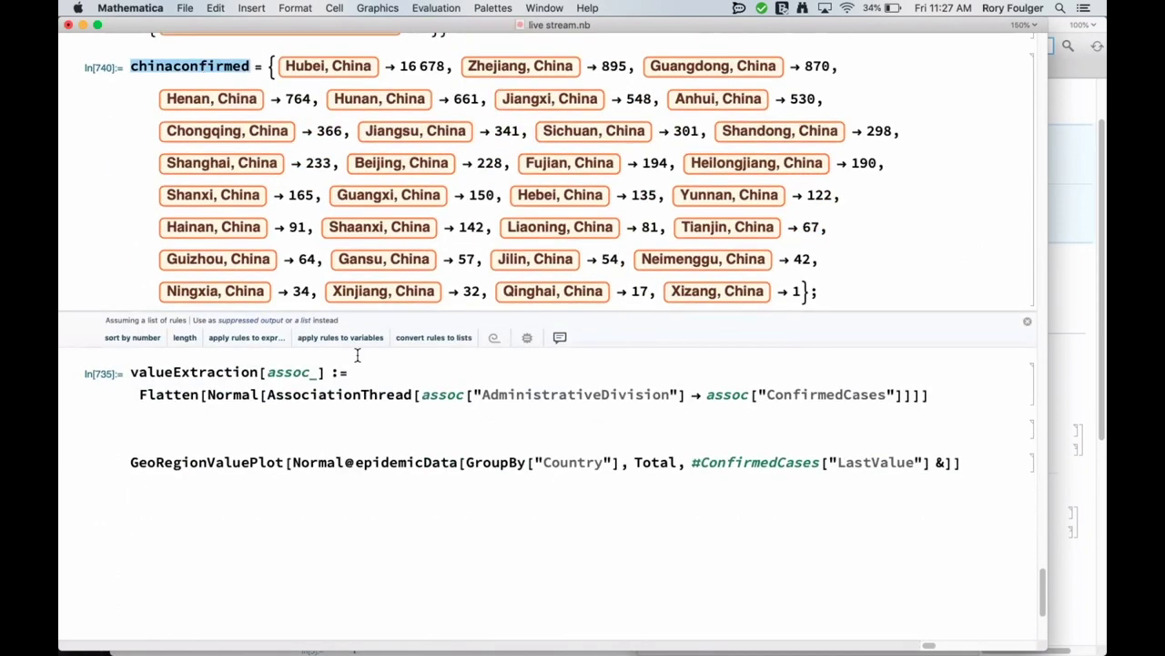
{"action": "triple_click", "coordinate": [318, 465]}
{"action": "key", "text": "super+v"}
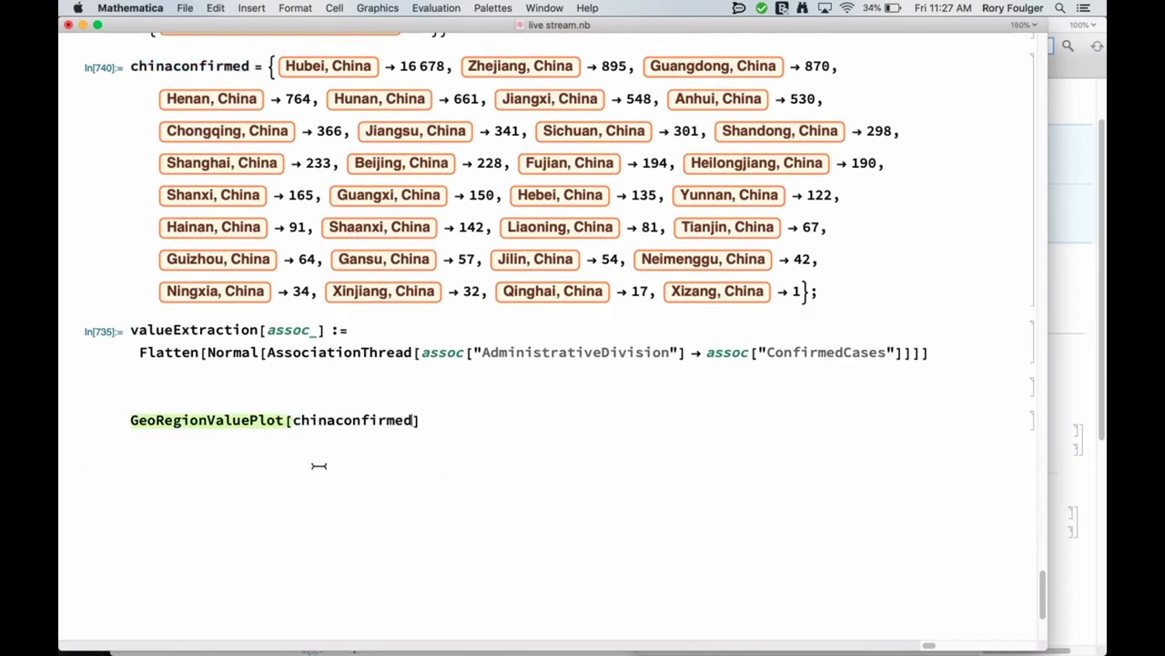
{"action": "key", "text": "shift+Return"}
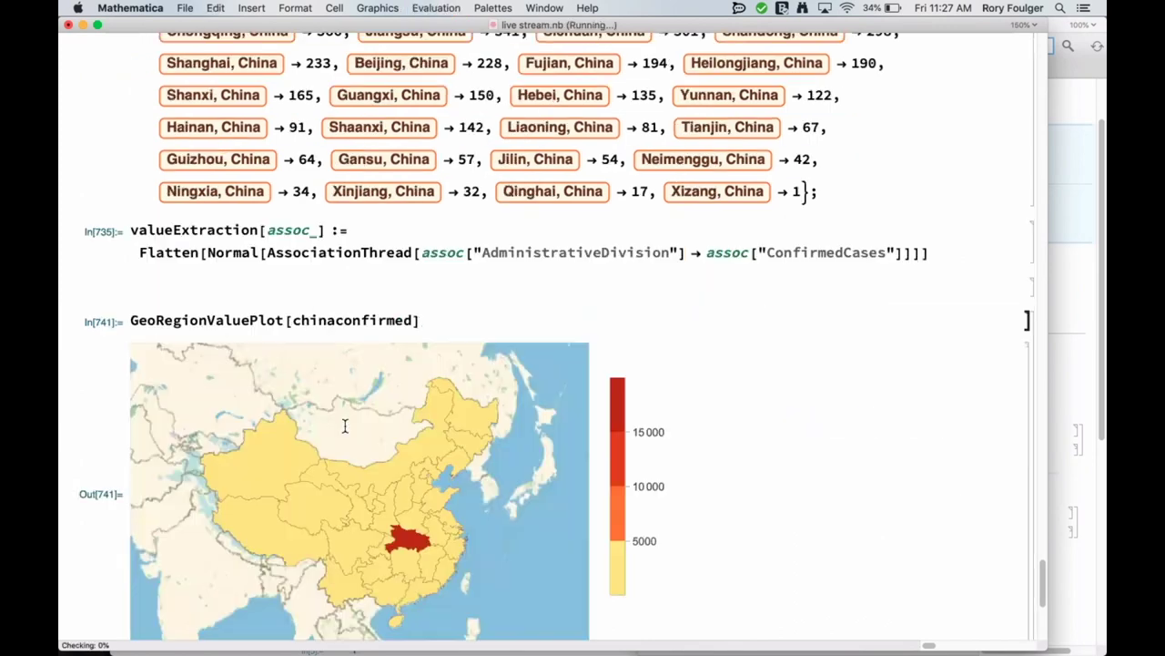
{"action": "scroll", "coordinate": [416, 278], "scroll_direction": "down", "scroll_amount": 3}
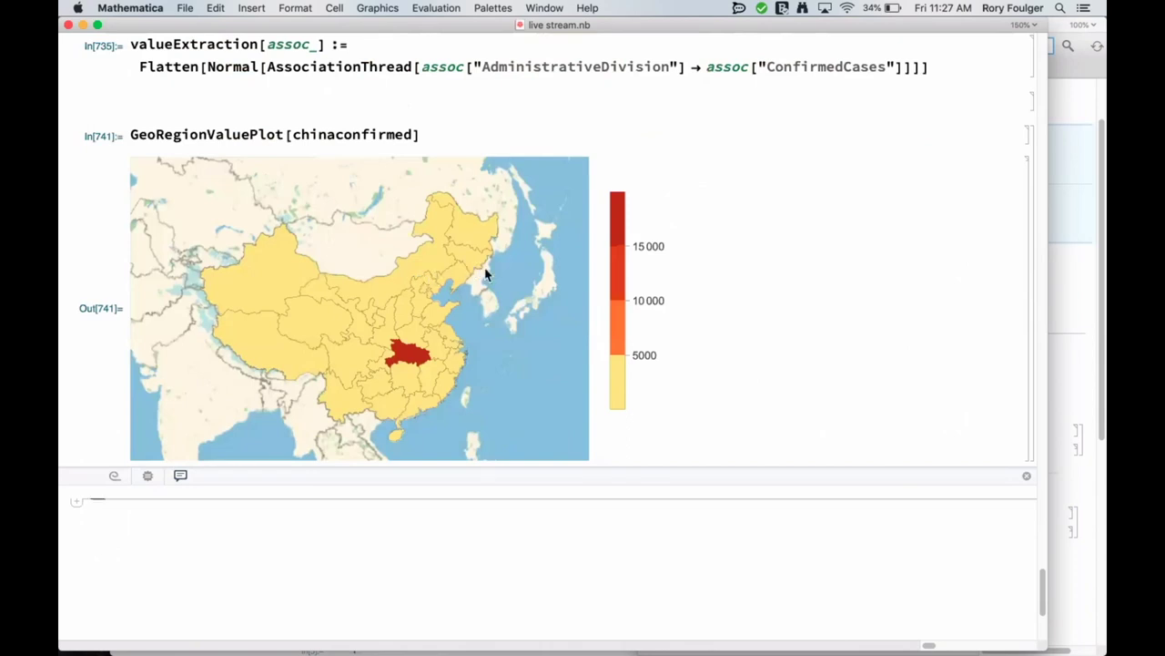
Add the option PlotRange -> 500 to the chinaconfirmed GeoRegionValuePlot and evaluate it
{"action": "left_click", "coordinate": [417, 134]}
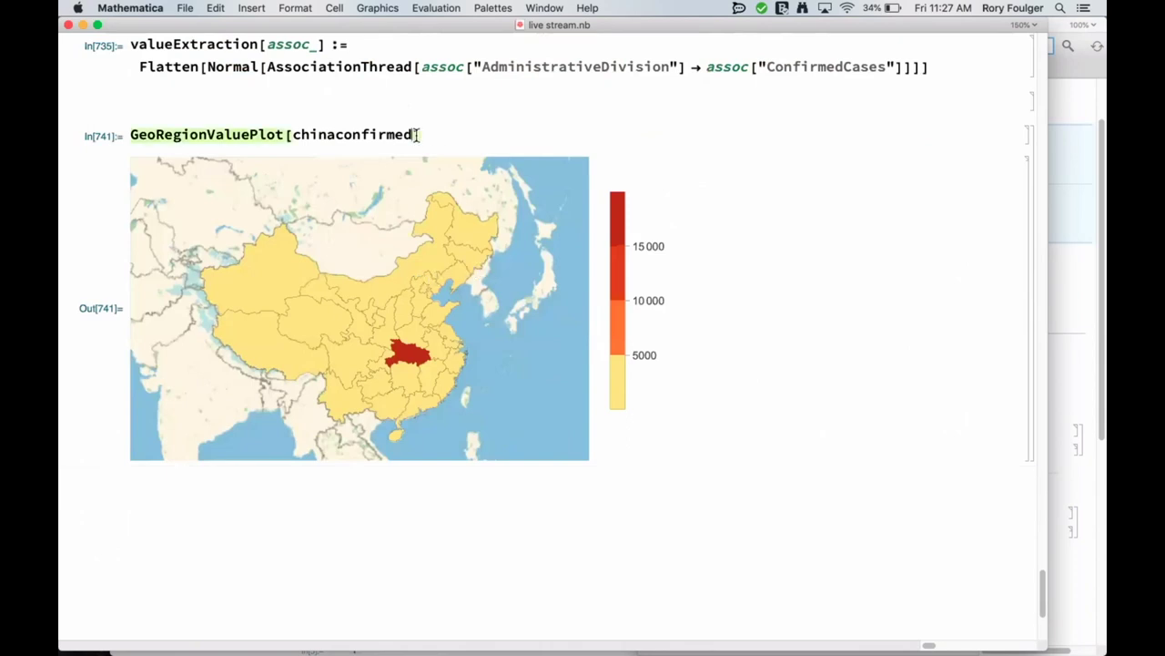
{"action": "type", "text": ","}
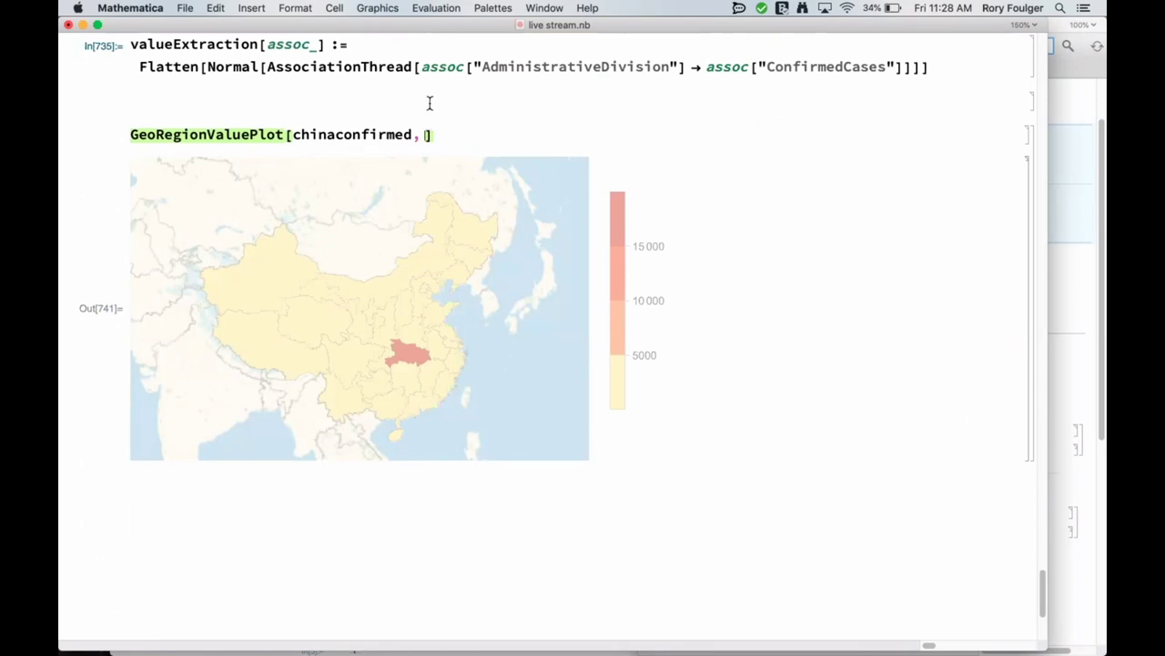
{"action": "type", "text": "Plot"}
{"action": "key", "text": "Return"}
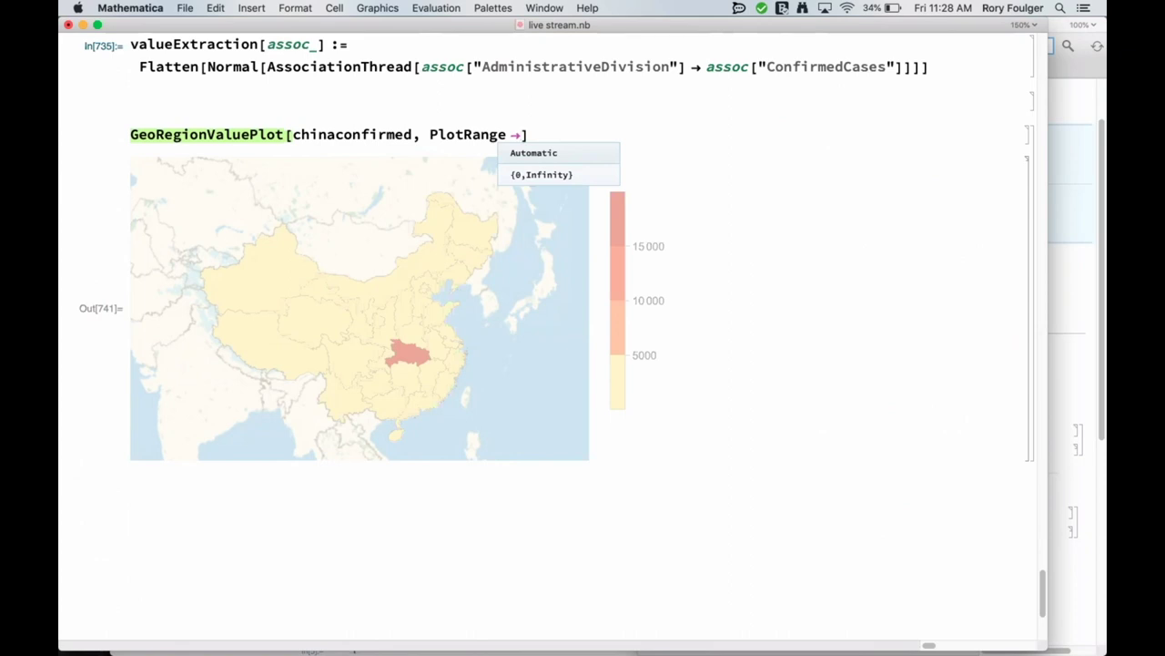
{"action": "type", "text": "1"}
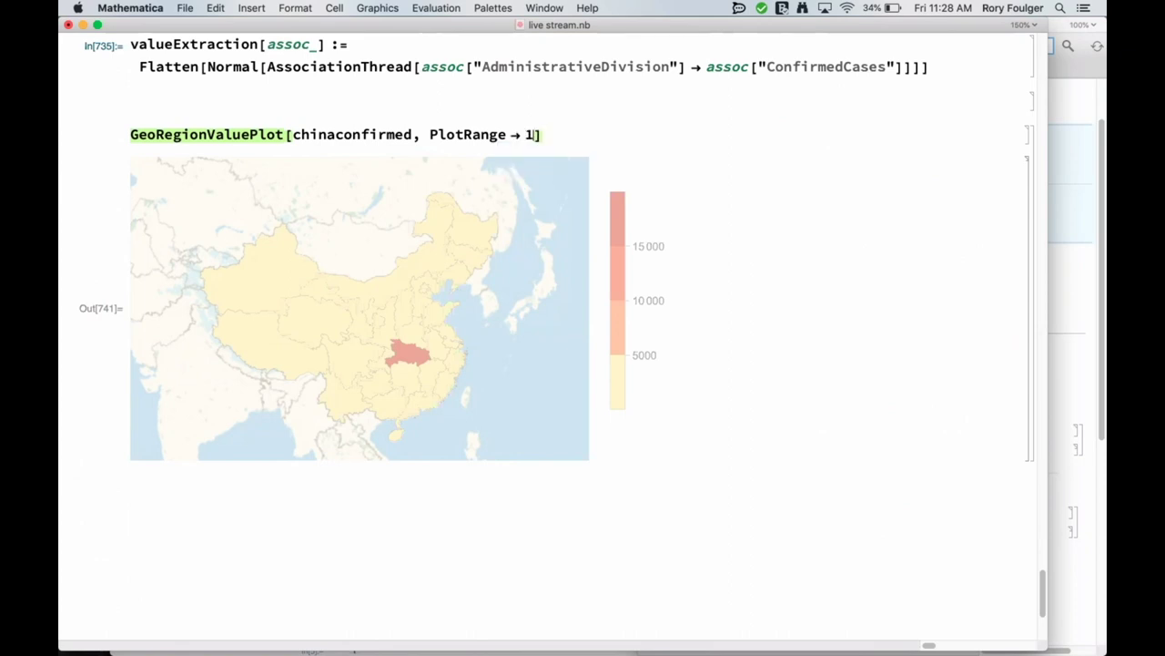
{"action": "key", "text": "BackSpace"}
{"action": "type", "text": "500"}
{"action": "key", "text": "shift+Return"}
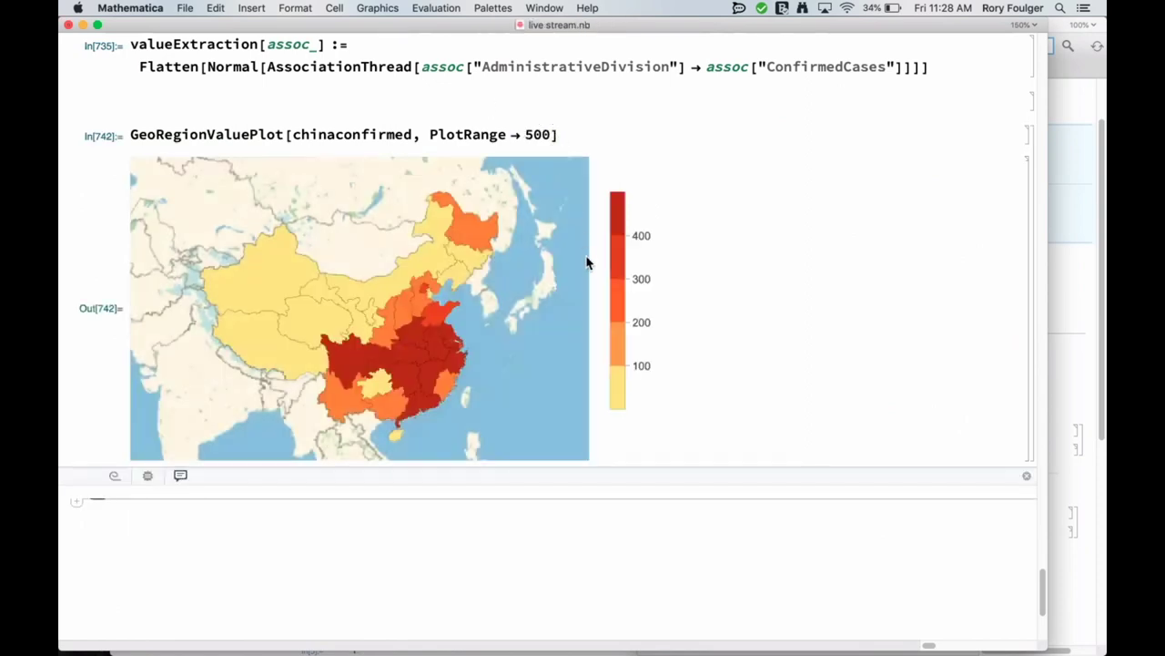
Set the plot's PlotRange to 5000 and re-evaluate the map of China
{"action": "left_click", "coordinate": [533, 134]}
{"action": "type", "text": "0"}
{"action": "key", "text": "shift+Return"}
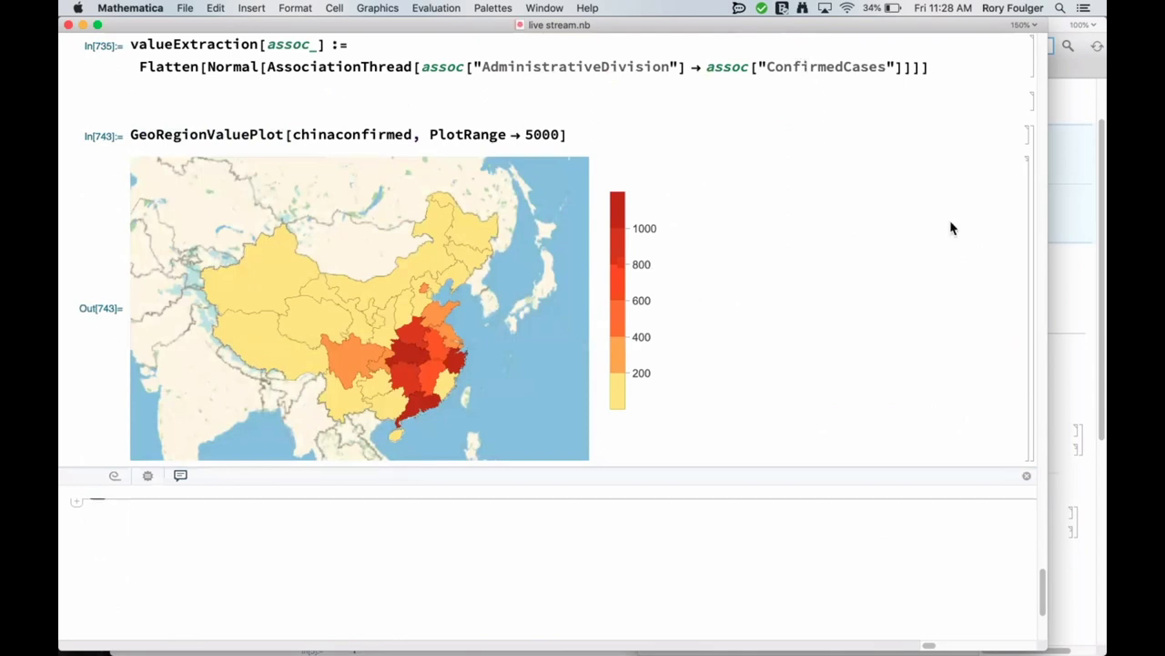
{"action": "scroll", "coordinate": [769, 282], "scroll_direction": "down", "scroll_amount": 3}
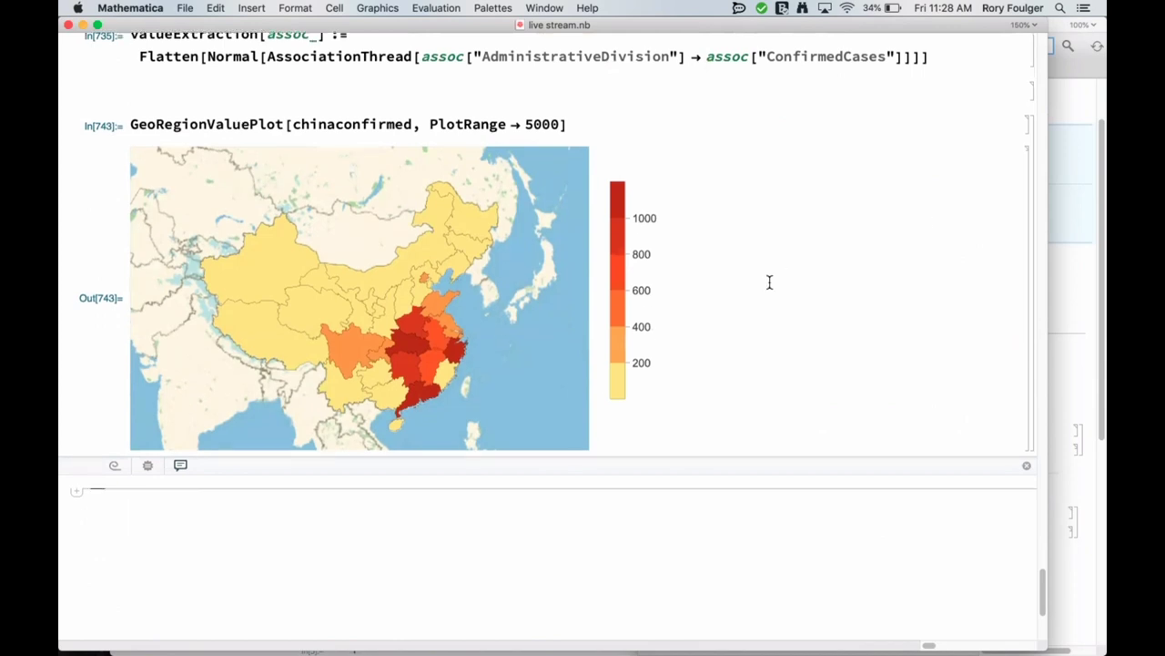
{"action": "scroll", "coordinate": [784, 260], "scroll_direction": "up", "scroll_amount": 1}
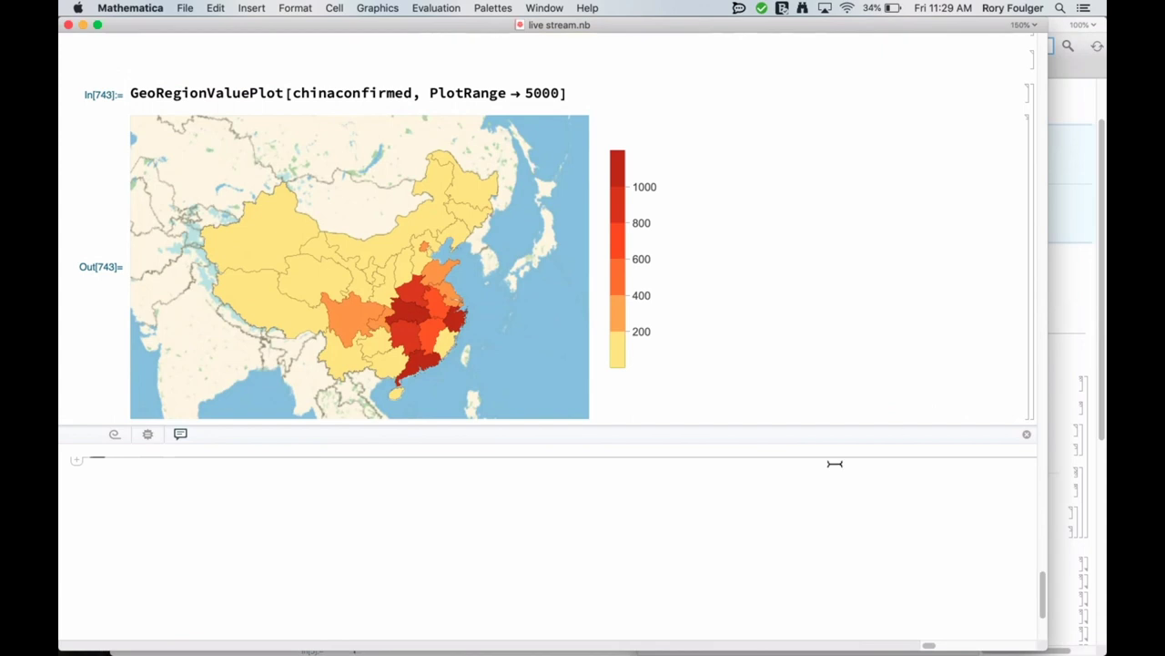
{"action": "scroll", "coordinate": [428, 518], "scroll_direction": "down", "scroll_amount": 1}
{"action": "scroll", "coordinate": [428, 518], "scroll_direction": "down", "scroll_amount": 5}
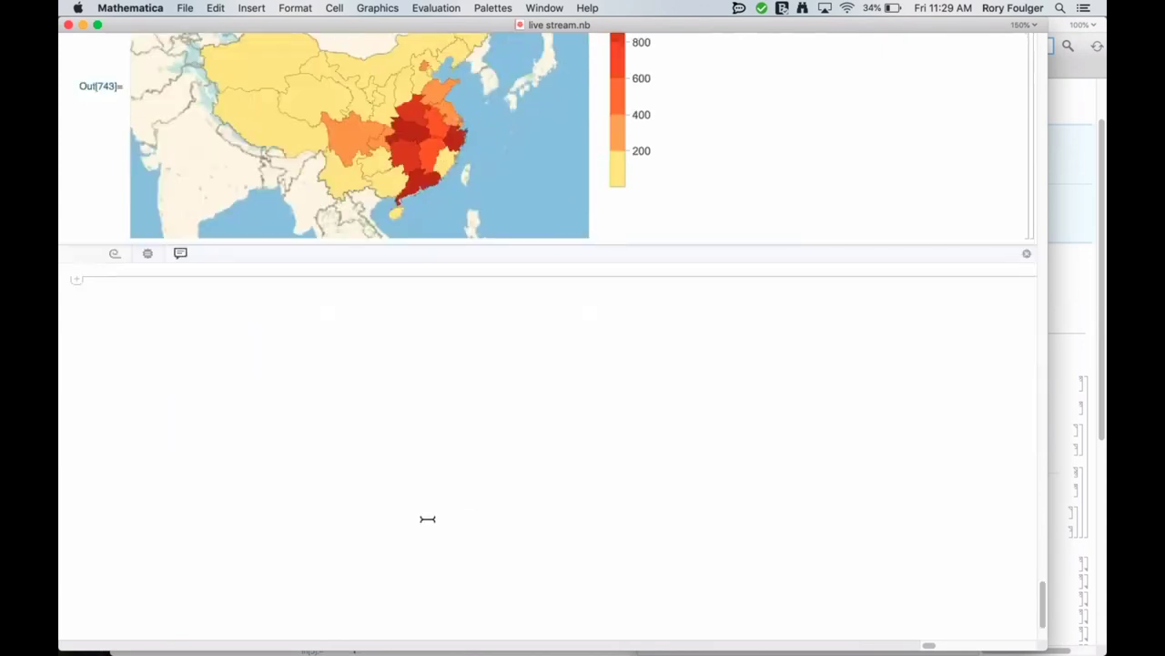
{"action": "scroll", "coordinate": [428, 518], "scroll_direction": "up", "scroll_amount": 5}
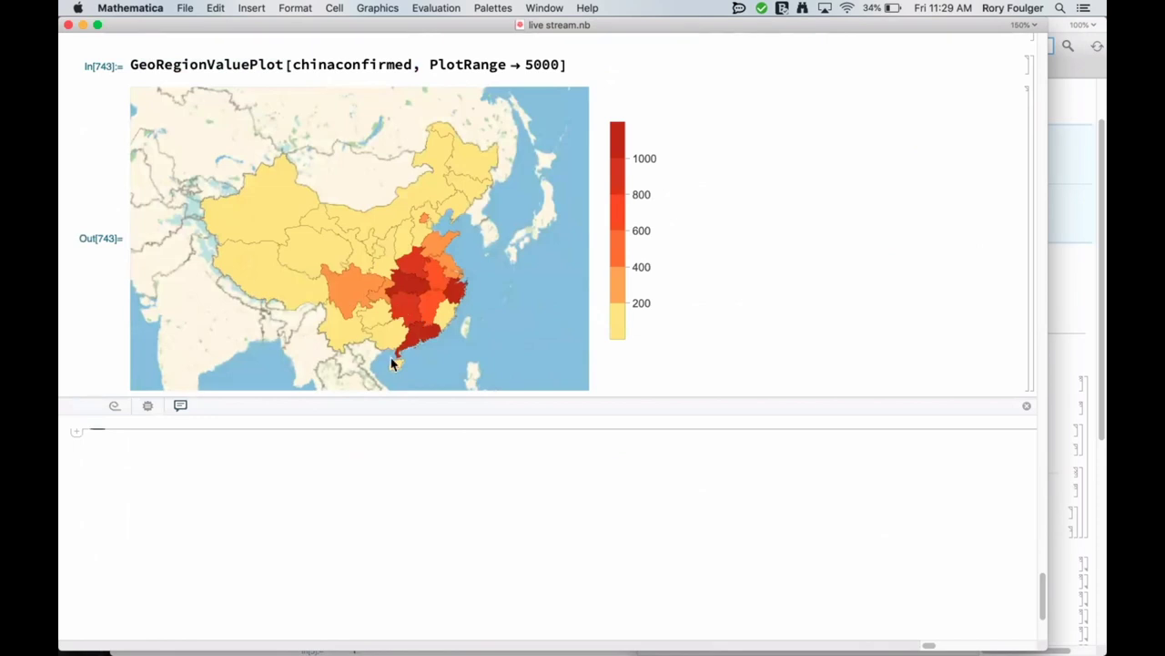
{"action": "scroll", "coordinate": [523, 512], "scroll_direction": "down", "scroll_amount": 6}
{"action": "scroll", "coordinate": [524, 512], "scroll_direction": "up", "scroll_amount": 3}
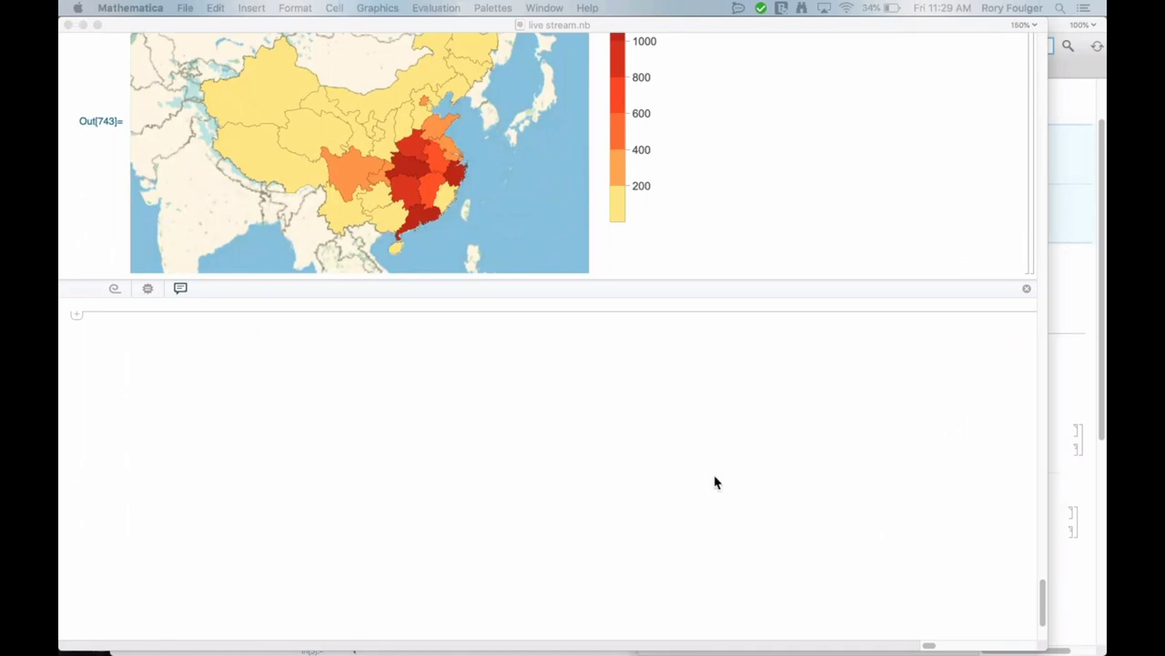
Evaluate epidemicData[[1]] in a new cell below the China map
{"action": "left_click", "coordinate": [266, 393]}
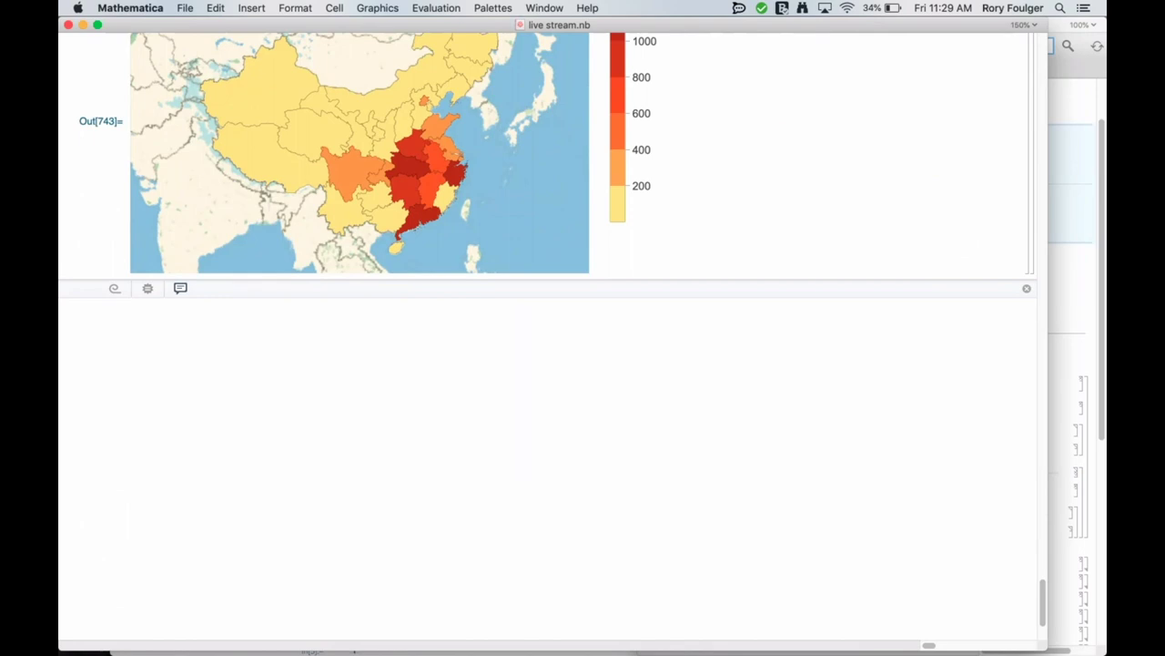
{"action": "type", "text": "epidemicData"}
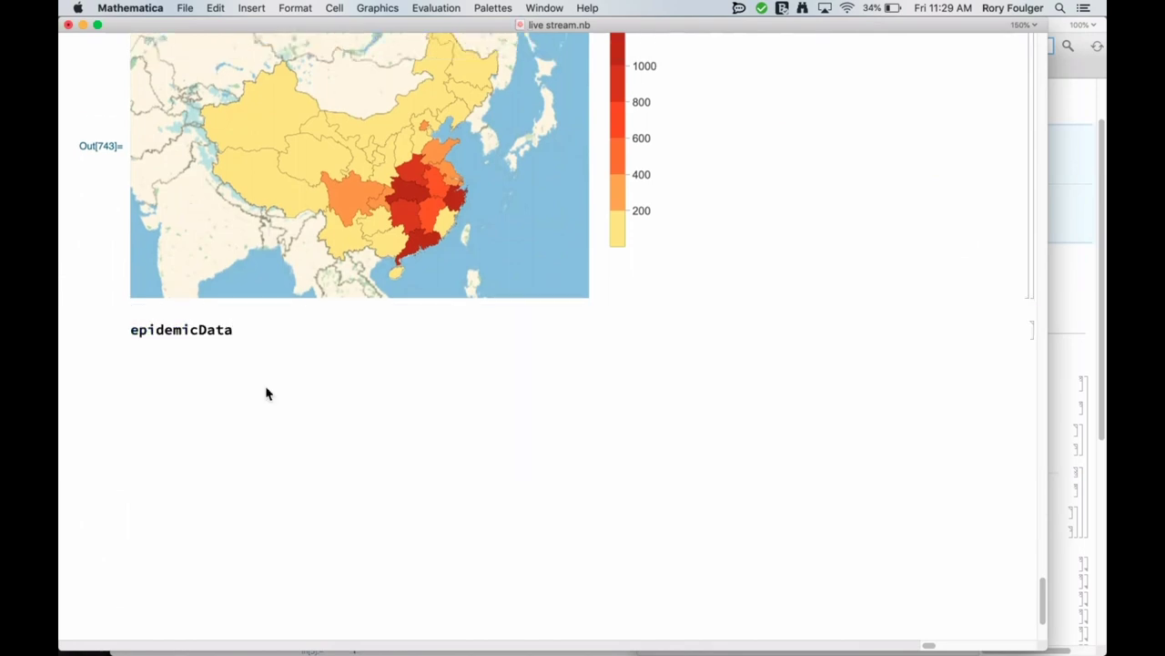
{"action": "type", "text": "[[1]]"}
{"action": "key", "text": "shift+Return"}
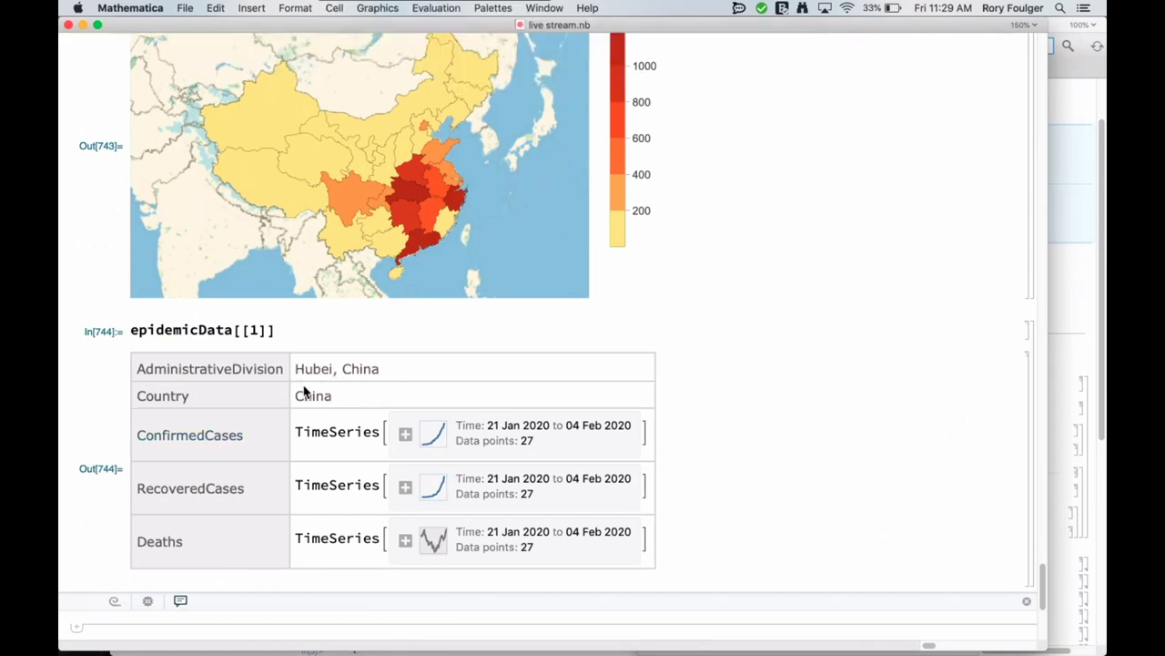
Append // Normal to the epidemicData[[1]] expression and re-evaluate it
{"action": "scroll", "coordinate": [300, 387], "scroll_direction": "down", "scroll_amount": 4}
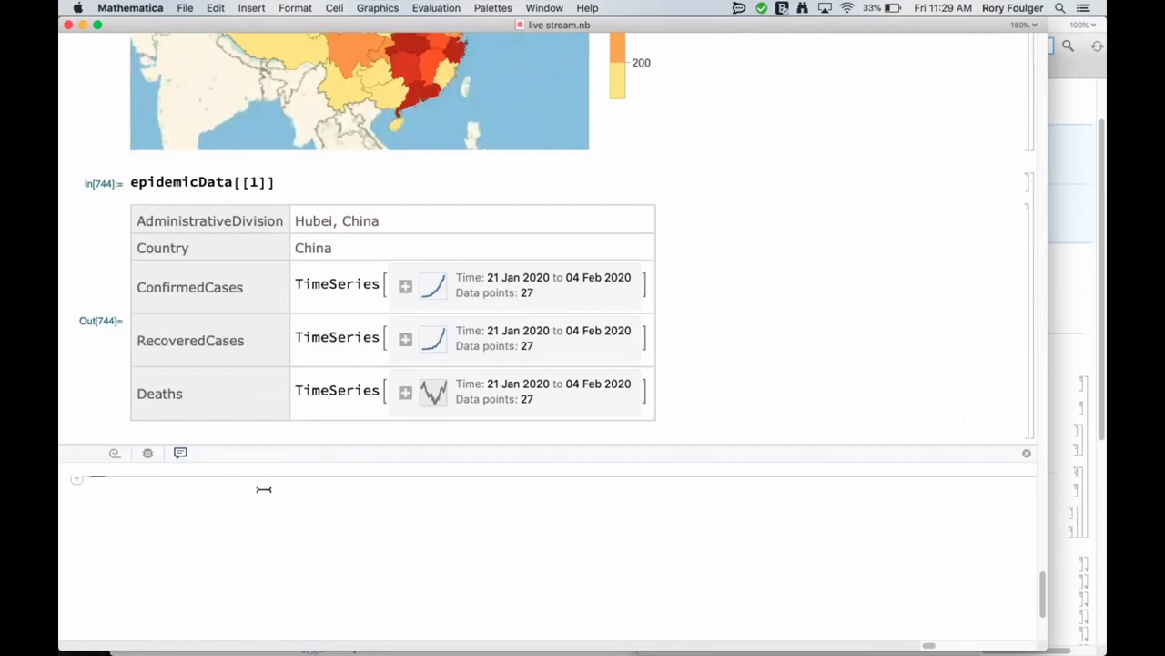
{"action": "left_click", "coordinate": [299, 182]}
{"action": "type", "text": "// Normal"}
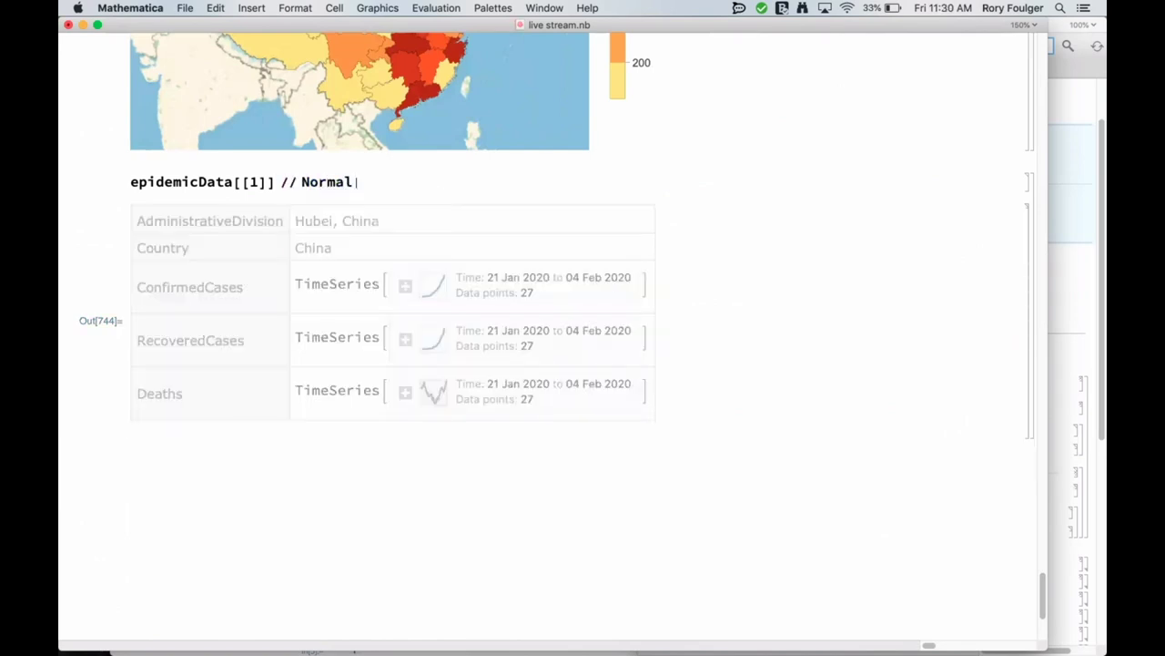
{"action": "key", "text": "shift+Return"}
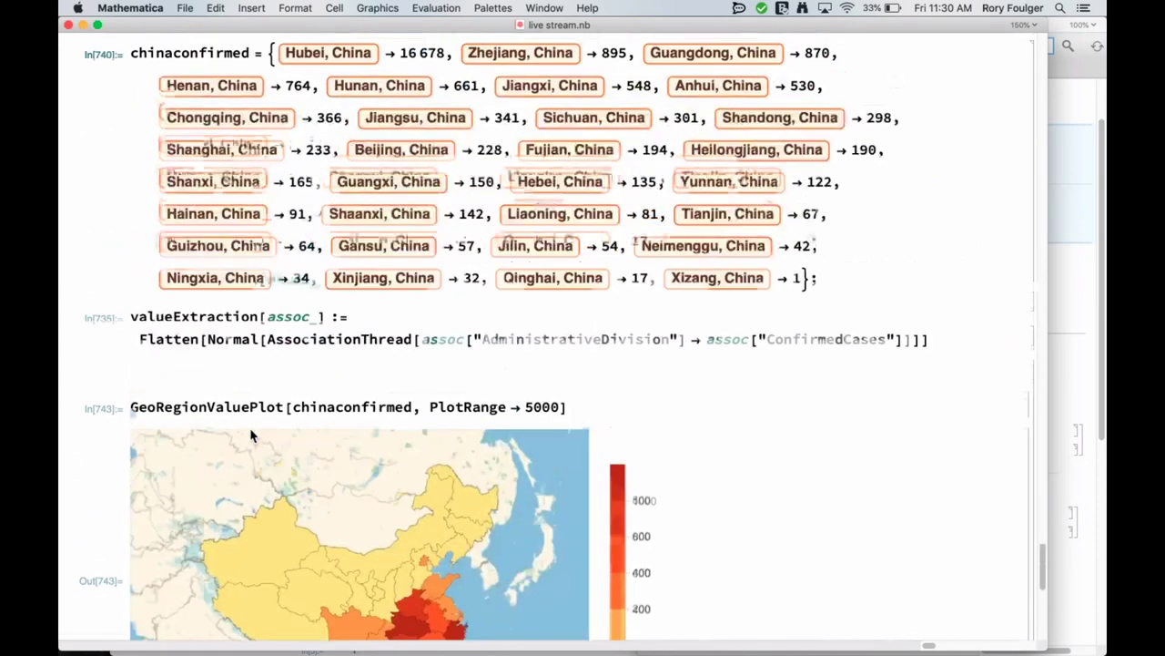
Copy the valueExtraction definition to the end of the notebook and rename the copy valueExtractiontimeconfirmed
{"action": "double_click", "coordinate": [196, 316]}
{"action": "left_click", "coordinate": [196, 316]}
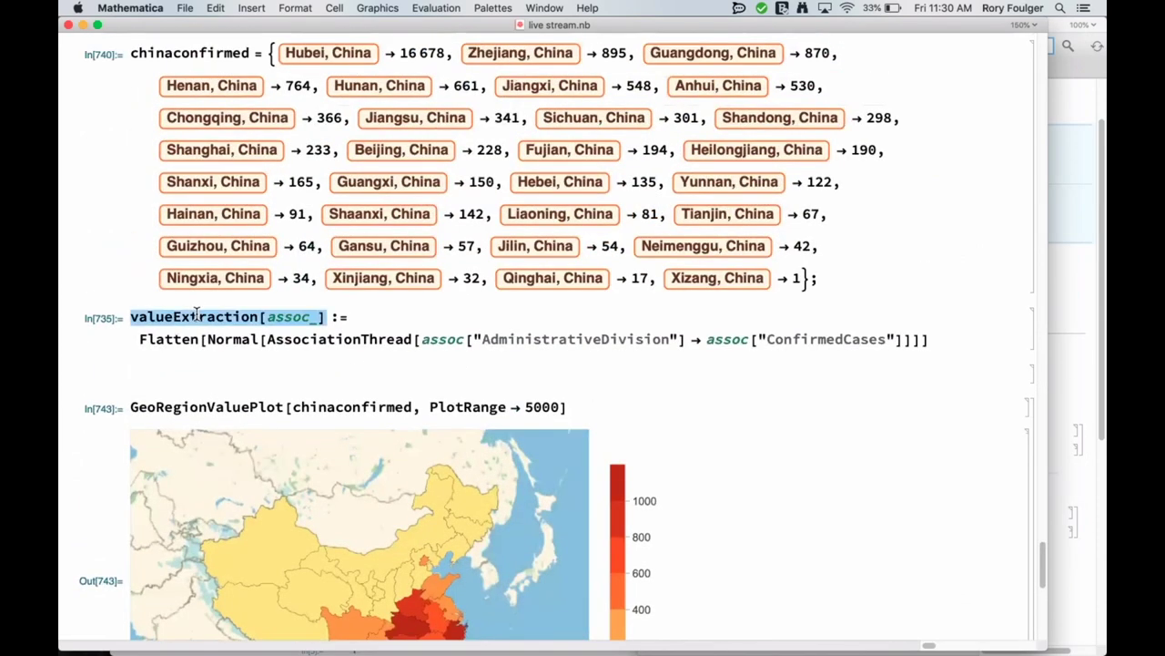
{"action": "left_click", "coordinate": [196, 316]}
{"action": "key", "text": "super+c"}
{"action": "scroll", "coordinate": [289, 450], "scroll_direction": "down", "scroll_amount": 10}
{"action": "left_click", "coordinate": [242, 455]}
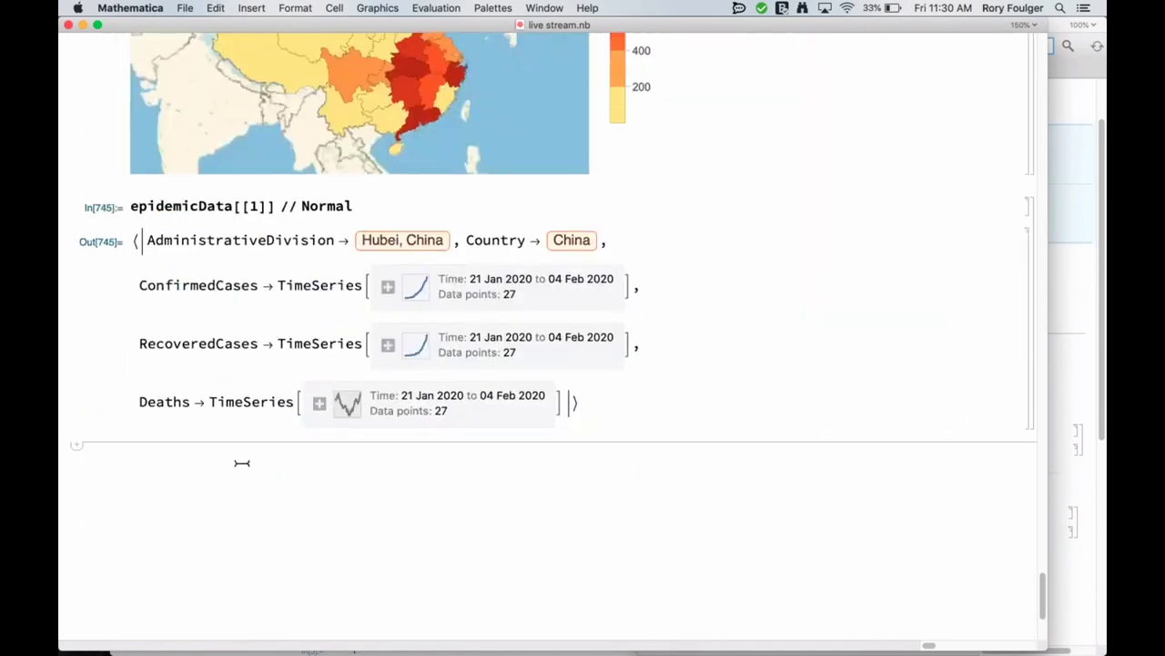
{"action": "key", "text": "super+v"}
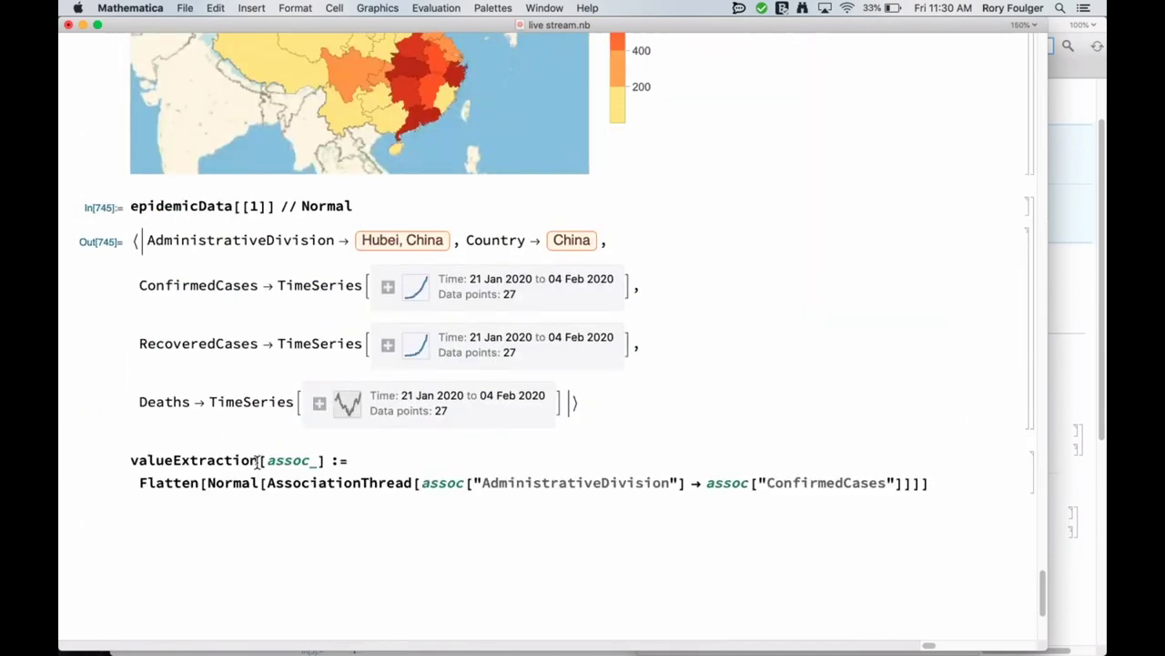
{"action": "type", "text": "timeconfirme"}
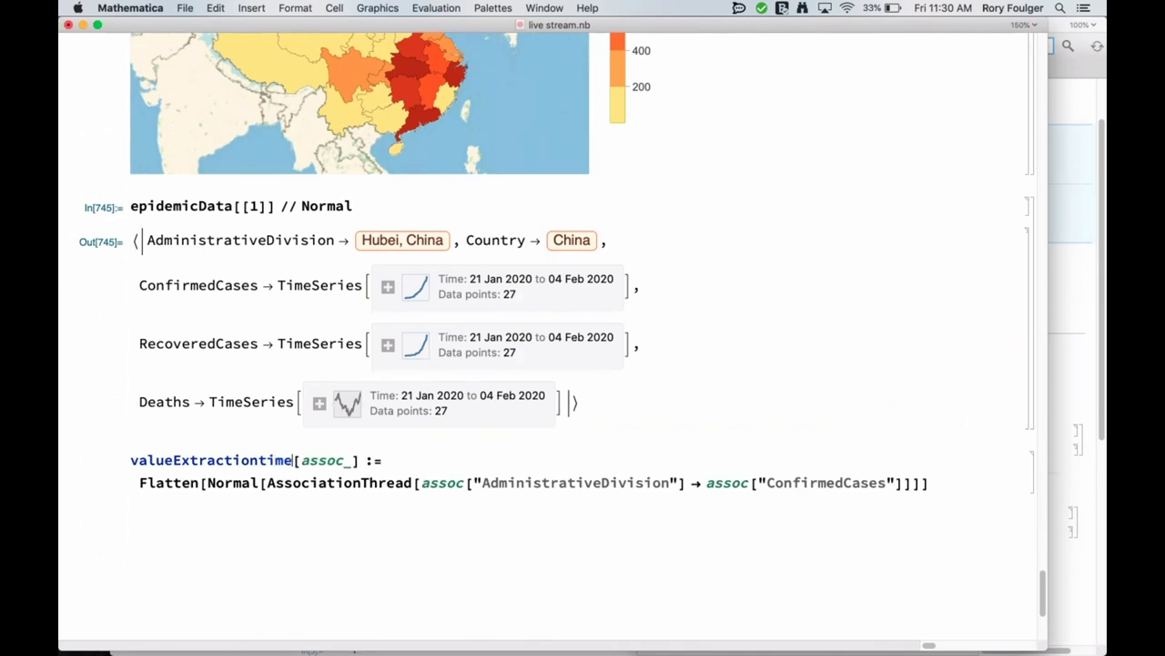
{"action": "type", "text": "d"}
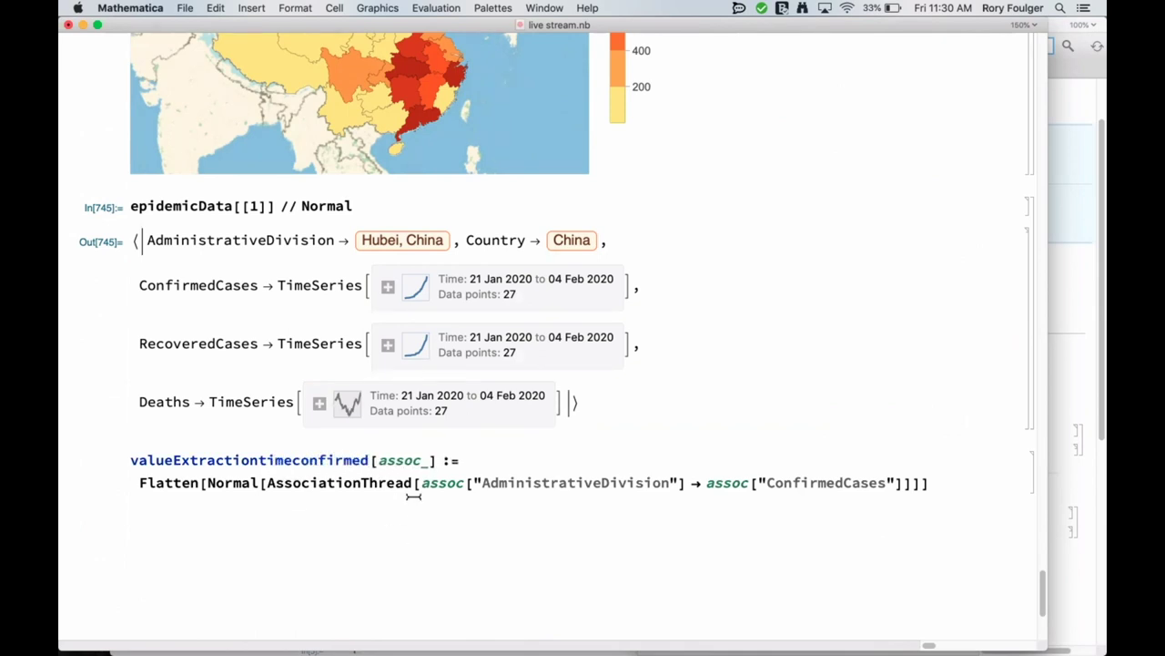
Replace the "AdministrativeDivision" key in valueExtractiontimeconfirmed with "ConfirmedCases" and evaluate the definition
{"action": "double_click", "coordinate": [511, 483]}
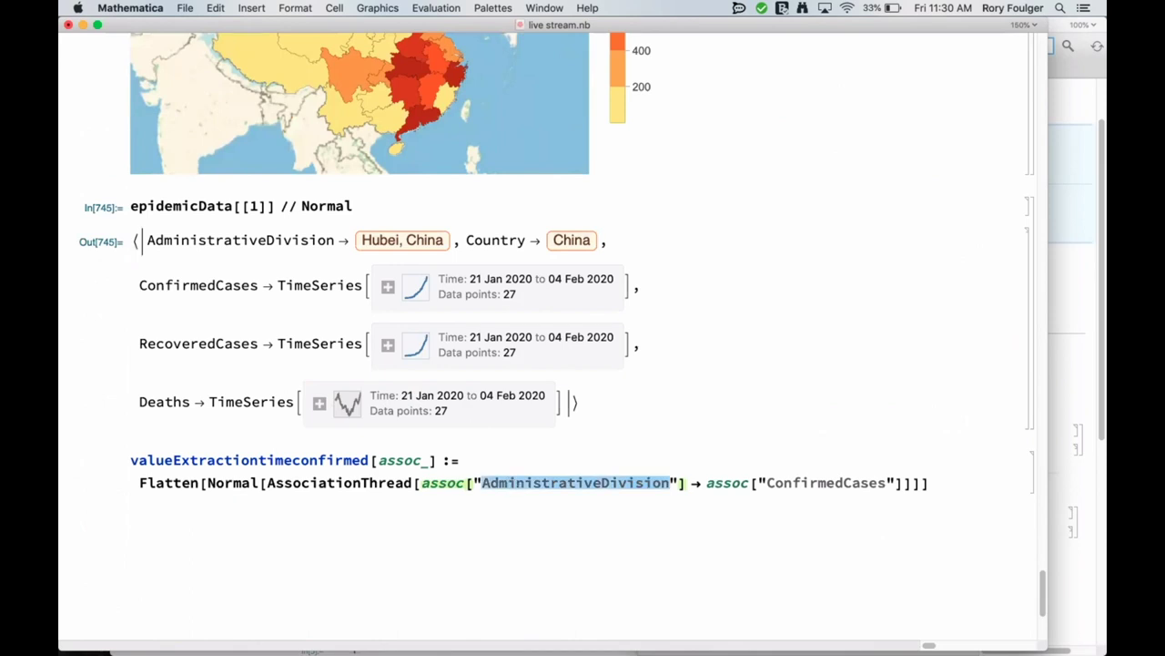
{"action": "type", "text": "ConfirmedC"}
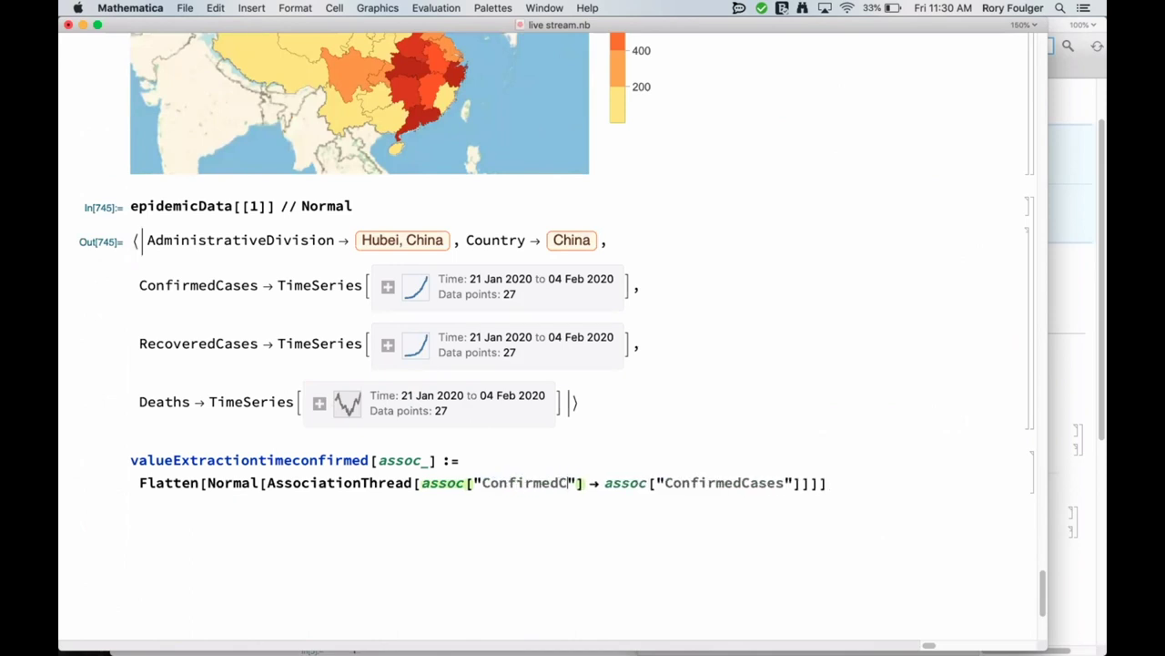
{"action": "type", "text": "ases"}
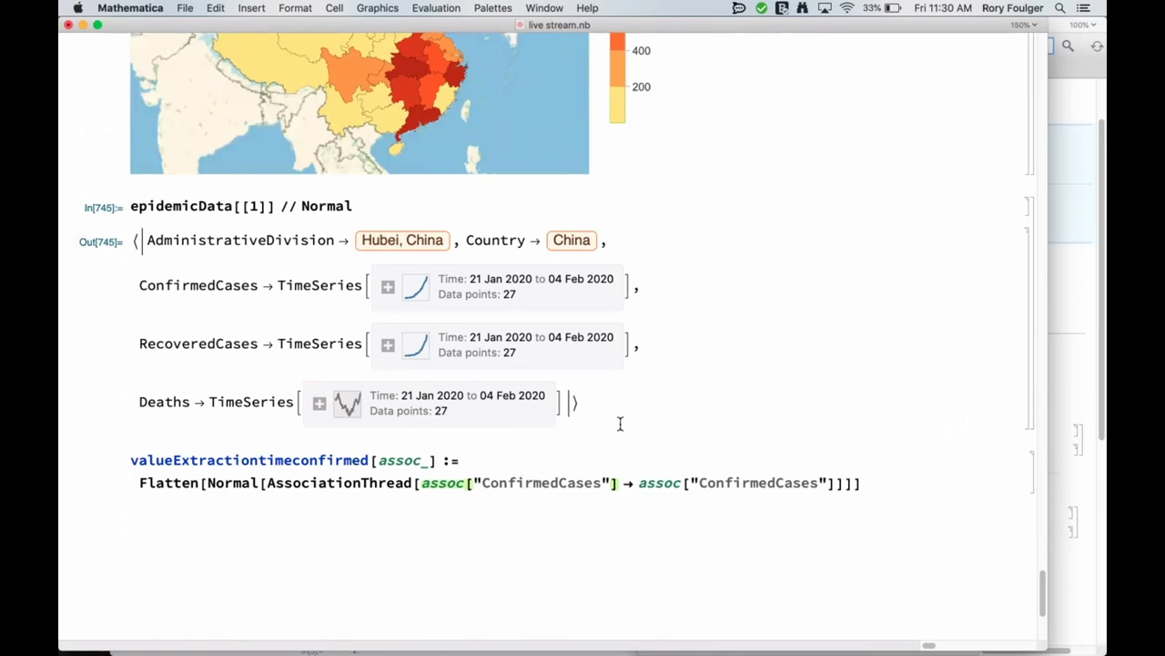
{"action": "scroll", "coordinate": [630, 461], "scroll_direction": "down", "scroll_amount": 3}
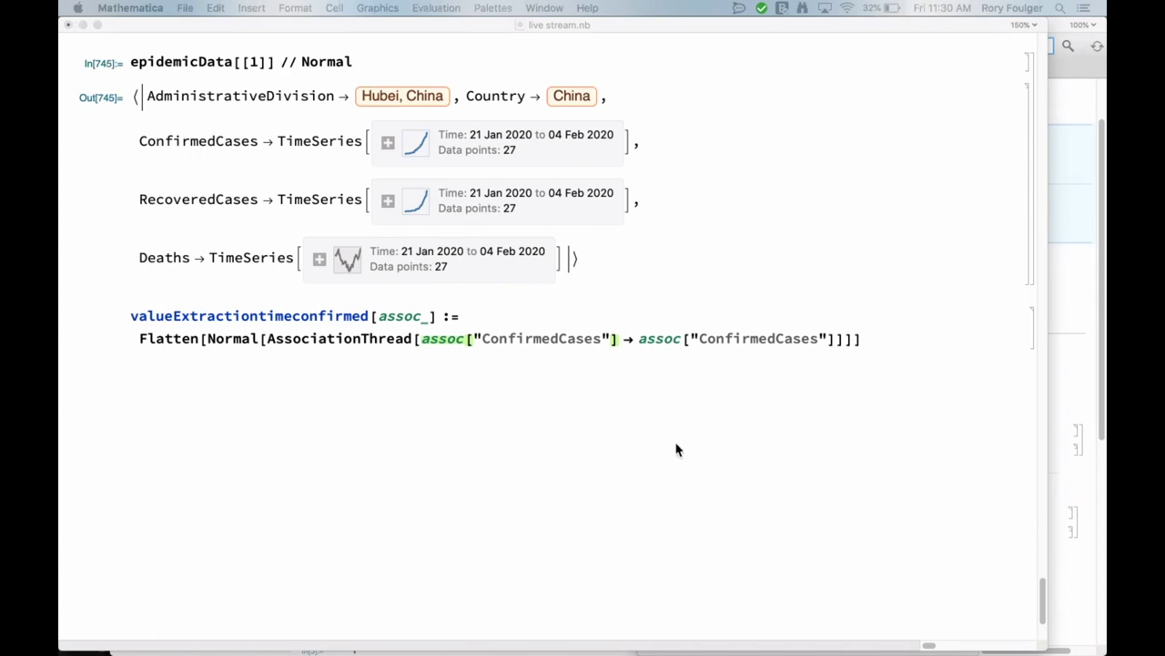
{"action": "left_click", "coordinate": [577, 349]}
{"action": "key", "text": "shift+Return"}
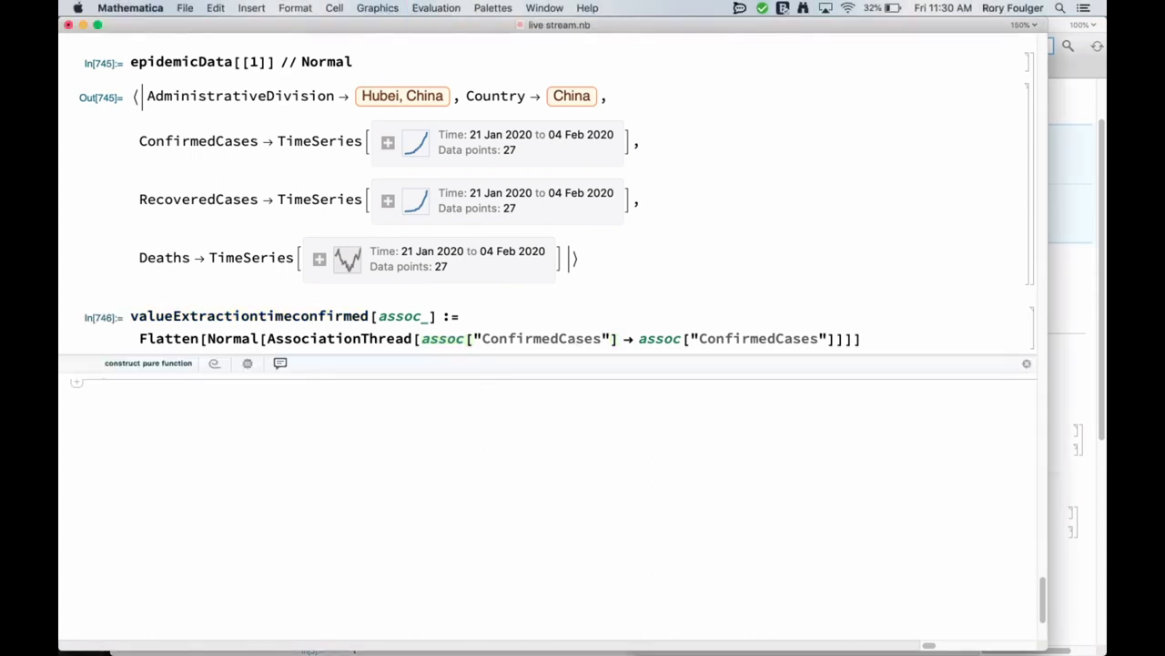
Delete the valueExtractiontimeconfirmed definition and the unfinished valueExtraction cell below it
{"action": "type", "text": "valueExtraction"}
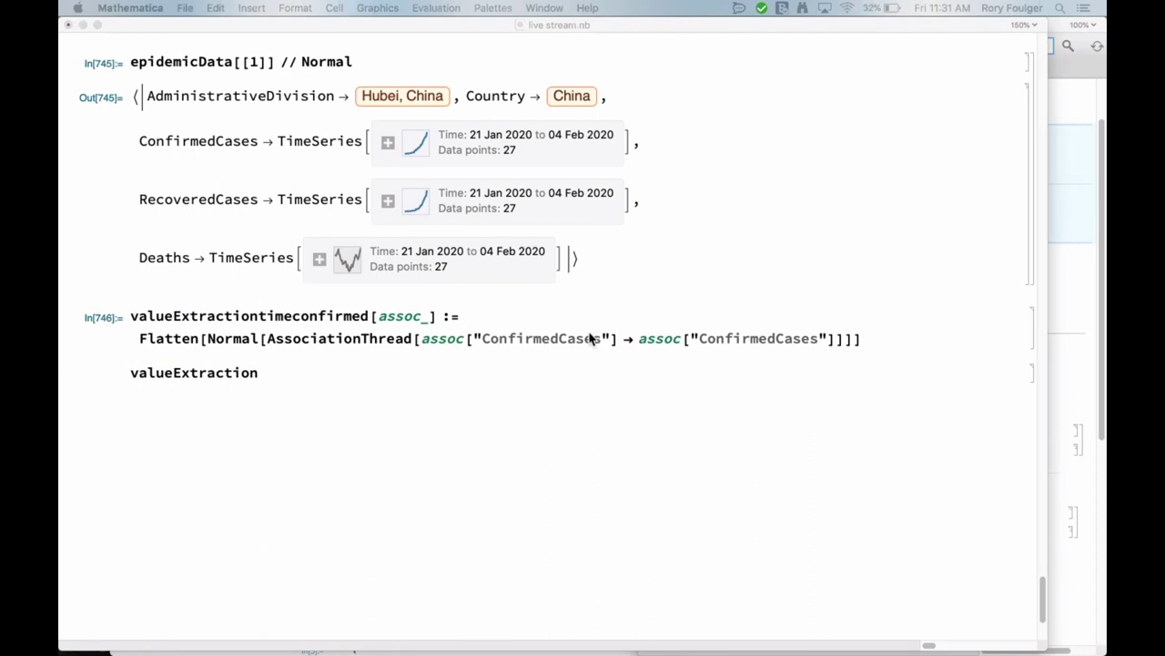
{"action": "left_click", "coordinate": [1032, 339]}
{"action": "left_click", "coordinate": [1032, 340]}
{"action": "key", "text": "Delete"}
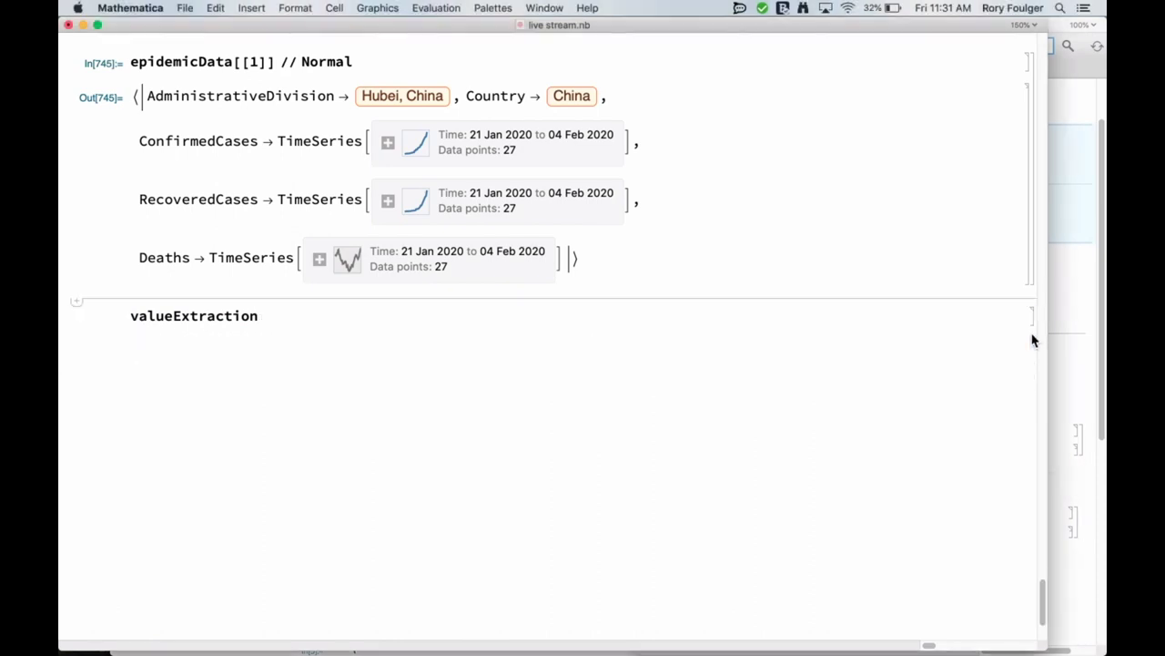
{"action": "left_click", "coordinate": [1033, 336]}
{"action": "left_click", "coordinate": [1032, 319]}
{"action": "key", "text": "Delete"}
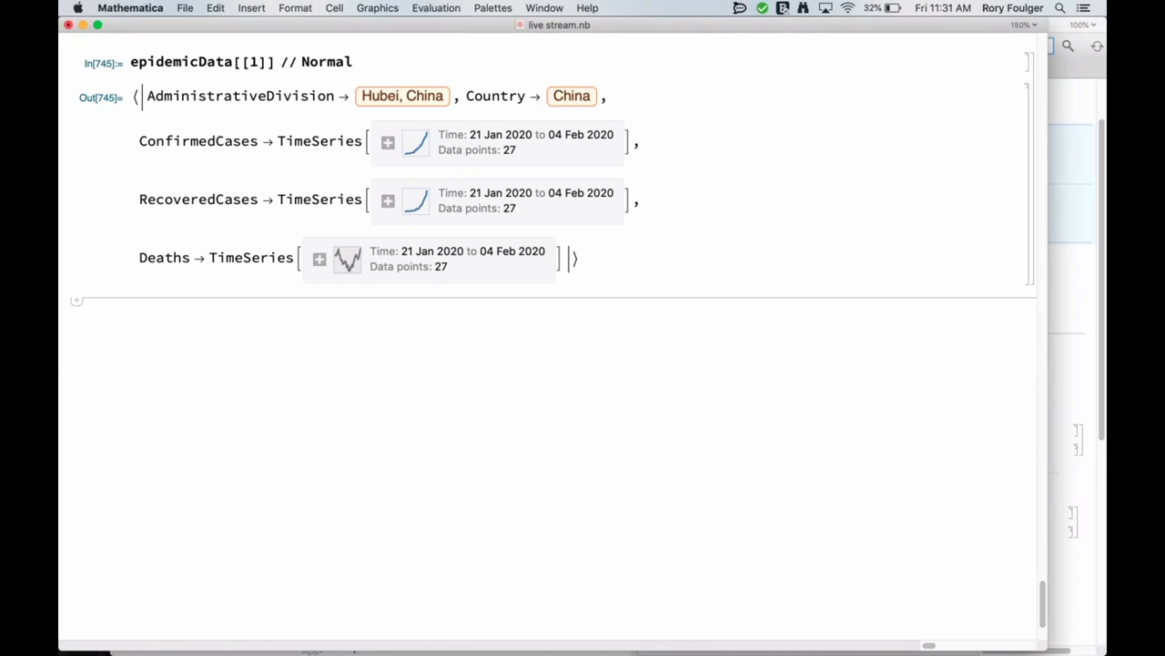
{"action": "type", "text": "St"}
{"action": "key", "text": "BackSpace"}
{"action": "key", "text": "BackSpace"}
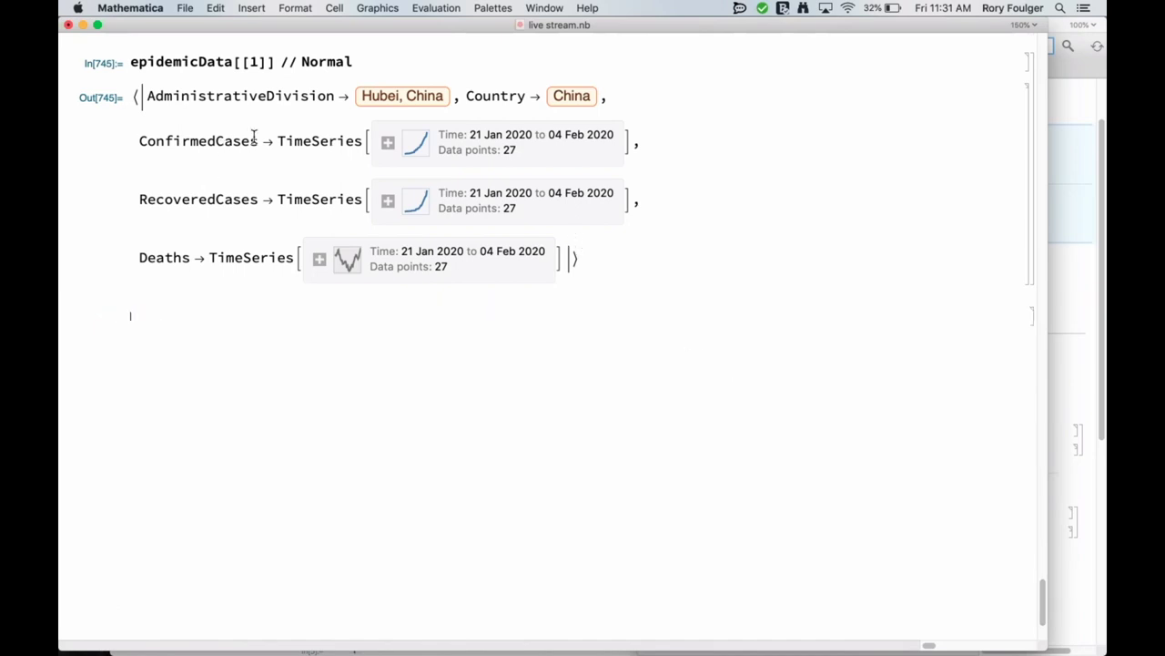
Copy Hubei's ConfirmedCases TimeSeries into a new cell and evaluate its "Values" property
{"action": "left_click_drag", "start_coordinate": [278, 138], "coordinate": [624, 137]}
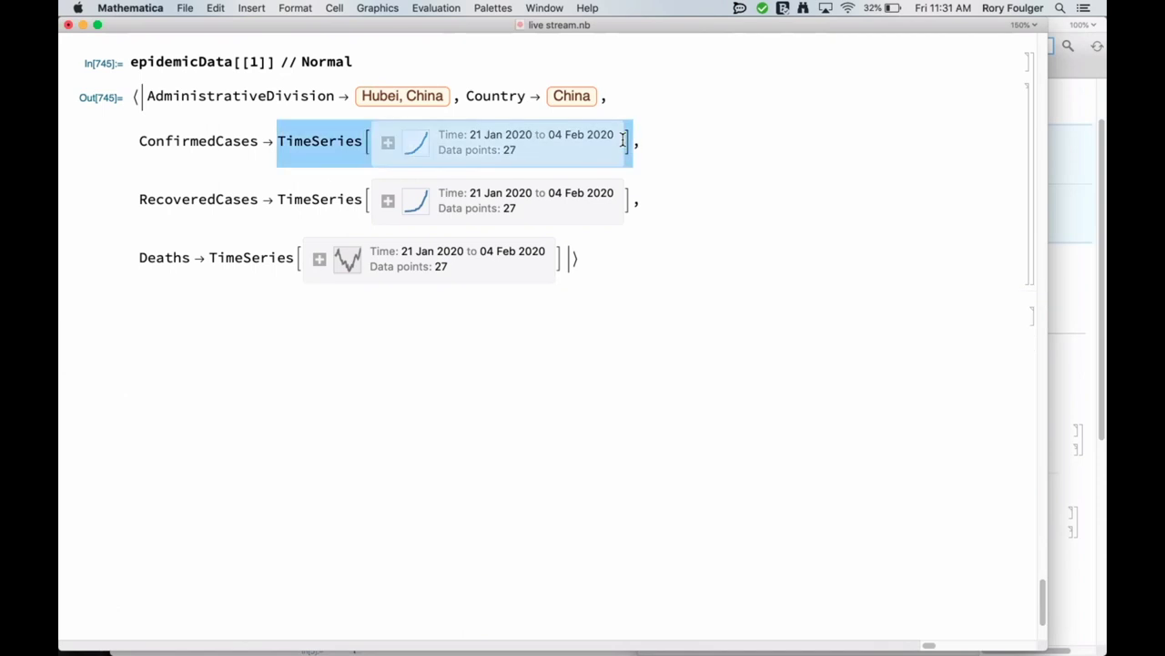
{"action": "key", "text": "super+c"}
{"action": "left_click", "coordinate": [240, 349]}
{"action": "key", "text": "super+v"}
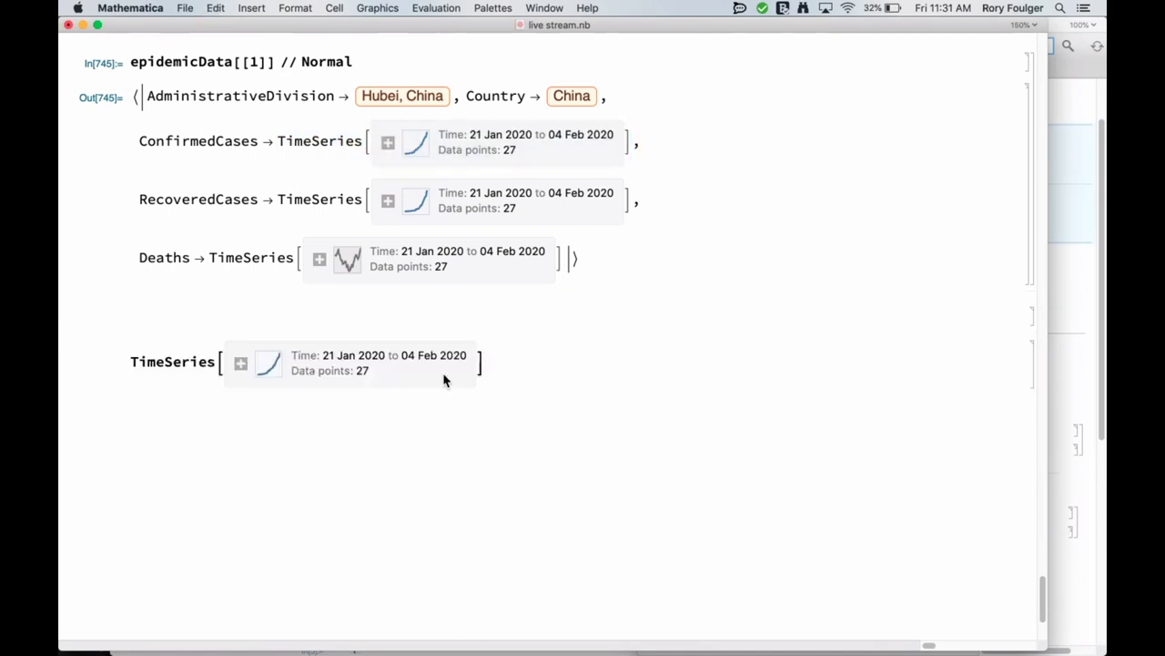
{"action": "type", "text": "[\"Values\""}
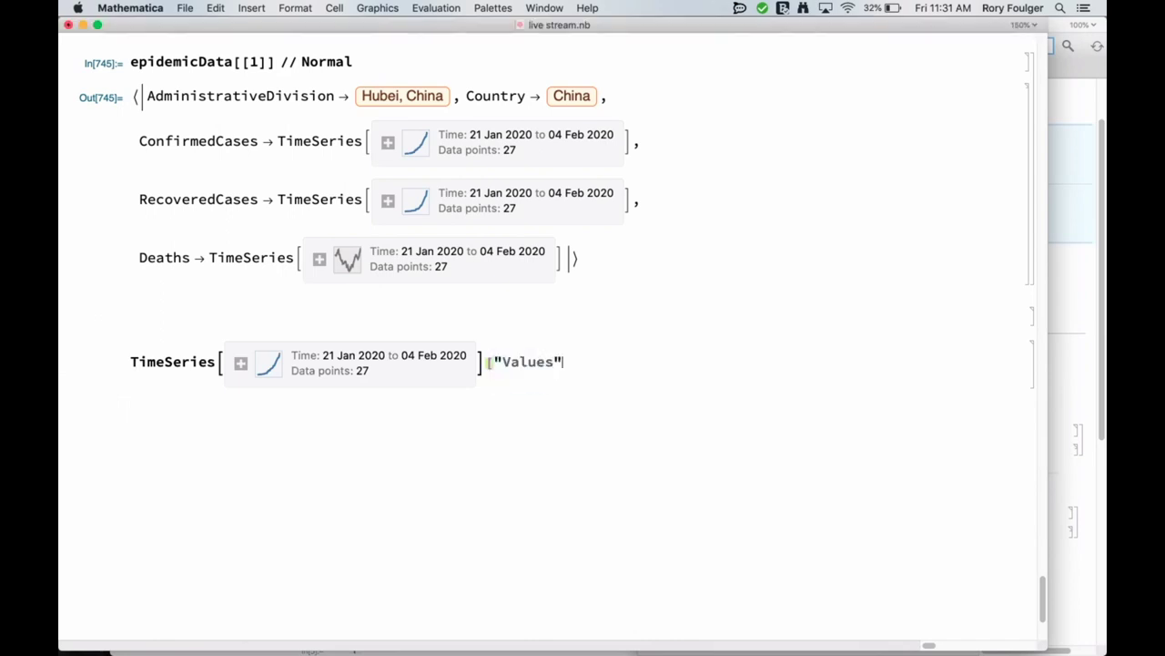
{"action": "type", "text": "]"}
{"action": "key", "text": "shift+Return"}
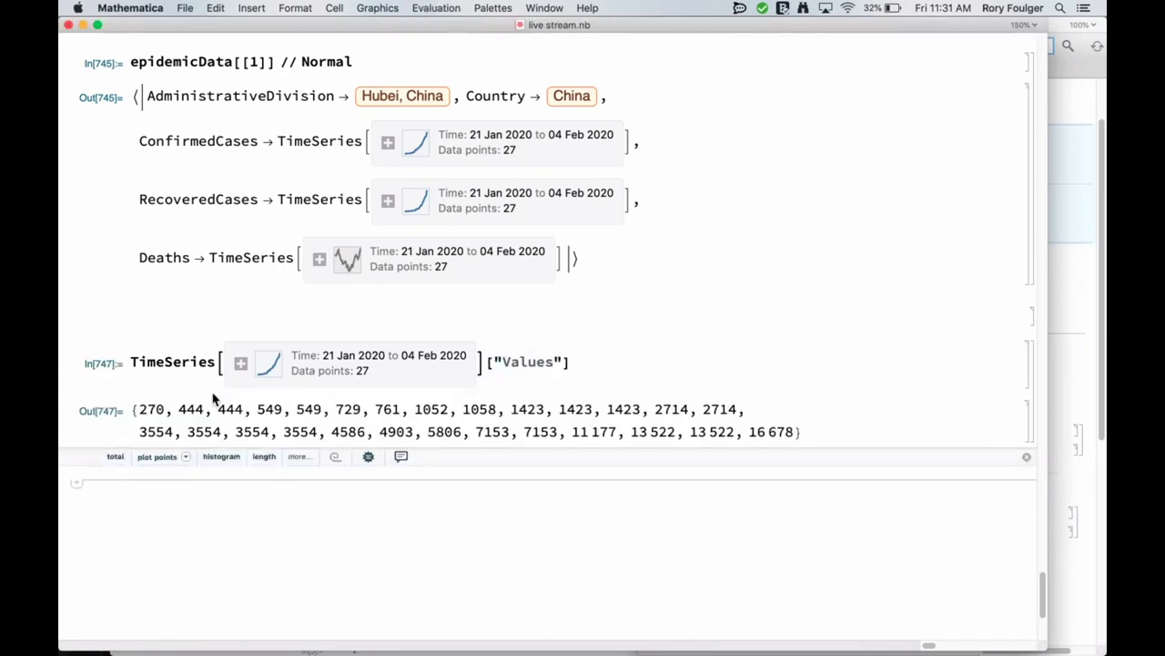
Paste the same ConfirmedCases TimeSeries into another cell and evaluate its "Dates" property
{"action": "left_click", "coordinate": [197, 501]}
{"action": "key", "text": "super+v"}
{"action": "type", "text": "[\""}
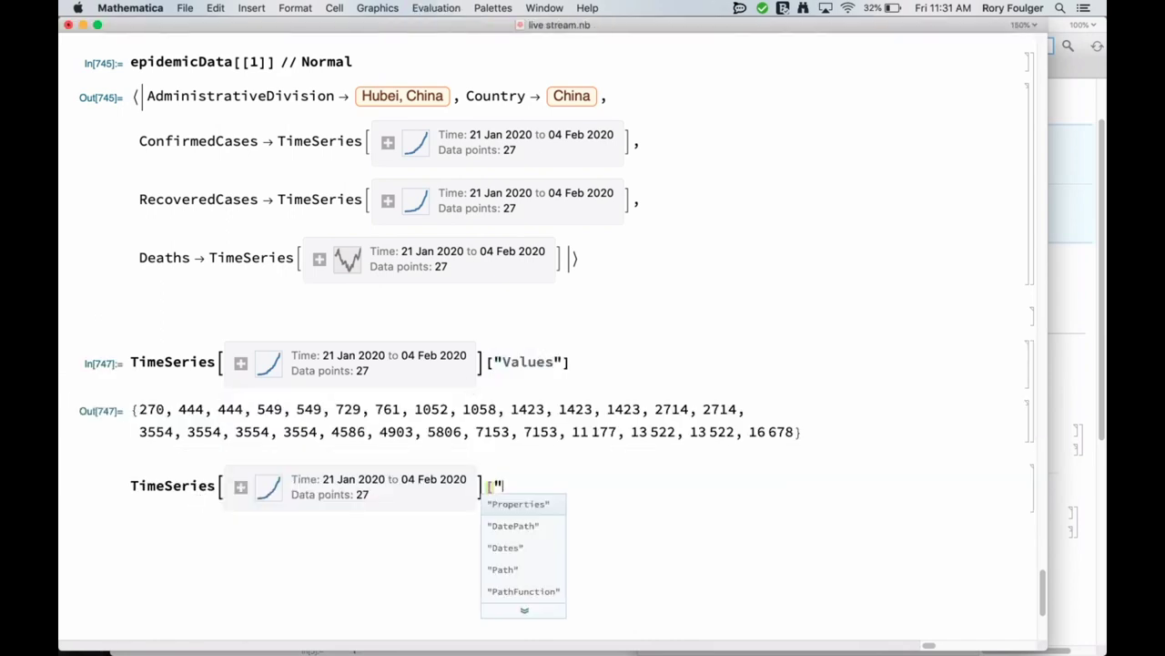
{"action": "type", "text": "Dates"}
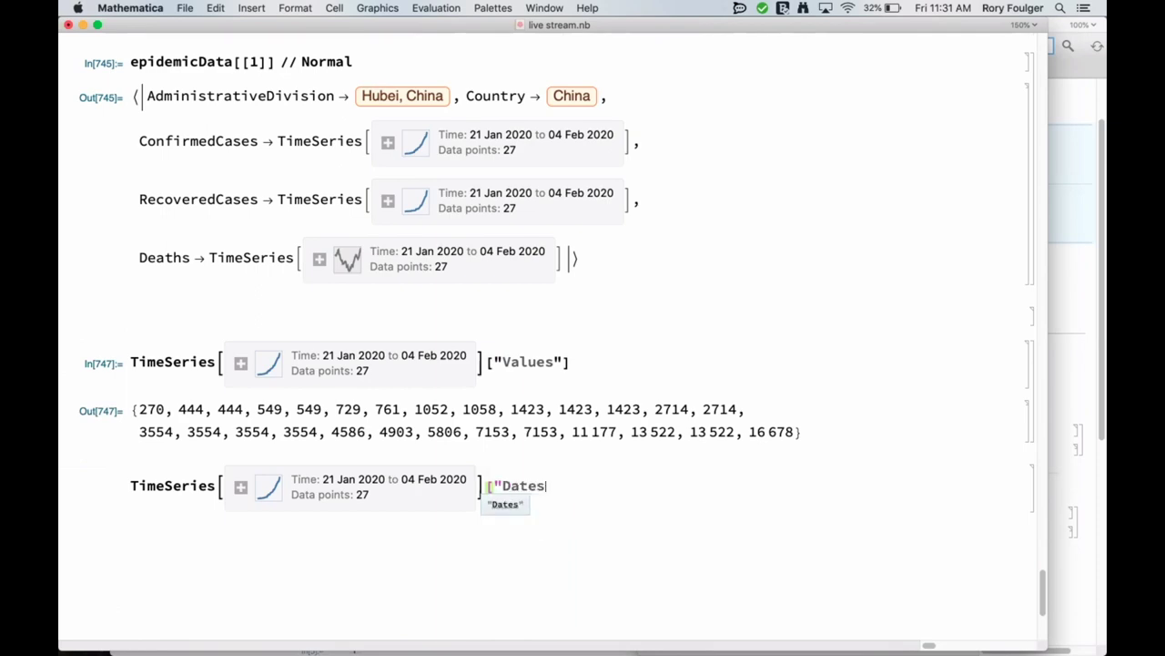
{"action": "type", "text": "\"]"}
{"action": "key", "text": "shift+Return"}
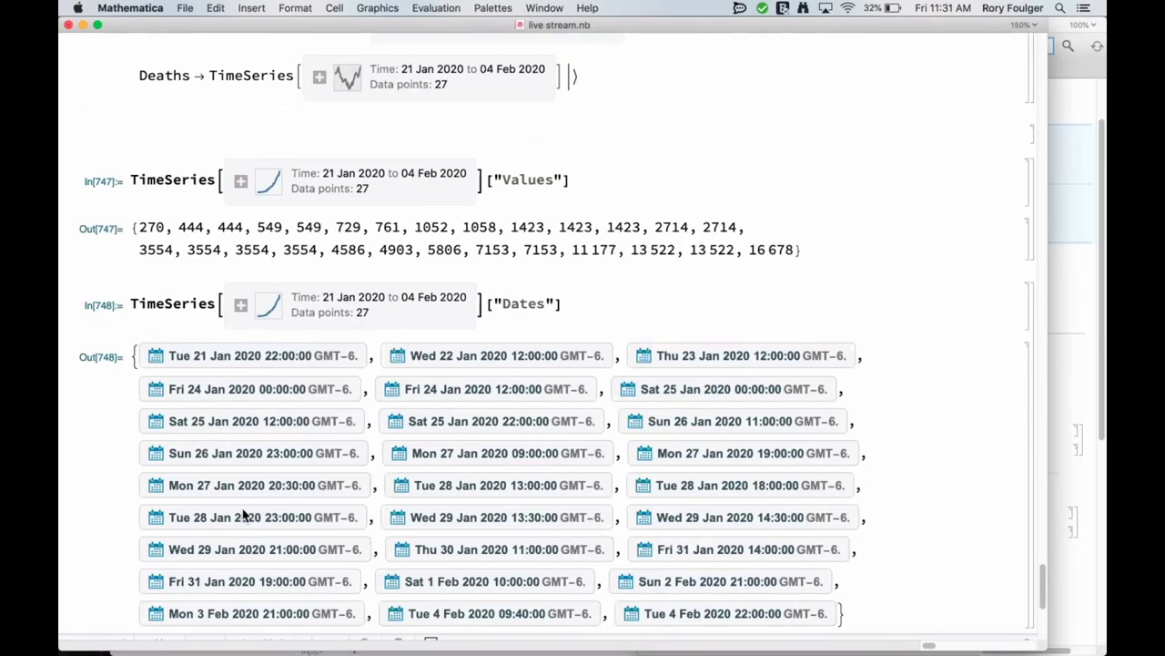
Start an AssociationThread[ expression in a new cell below the list of dates
{"action": "scroll", "coordinate": [244, 516], "scroll_direction": "down", "scroll_amount": 5}
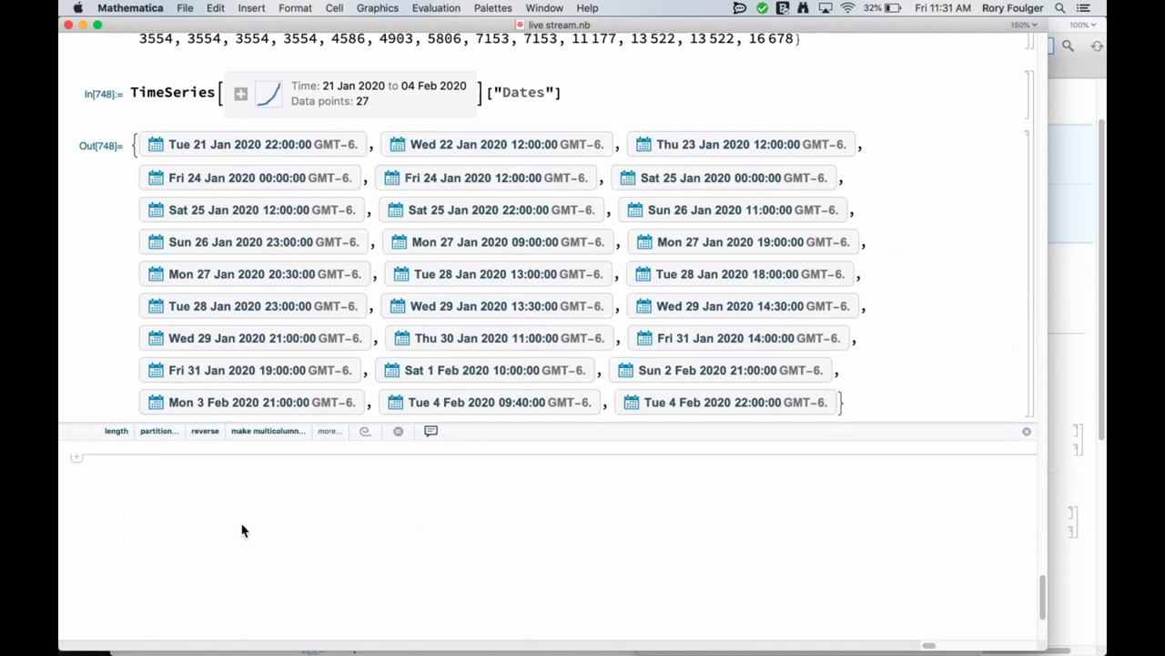
{"action": "scroll", "coordinate": [244, 530], "scroll_direction": "up", "scroll_amount": 2}
{"action": "type", "text": "A"}
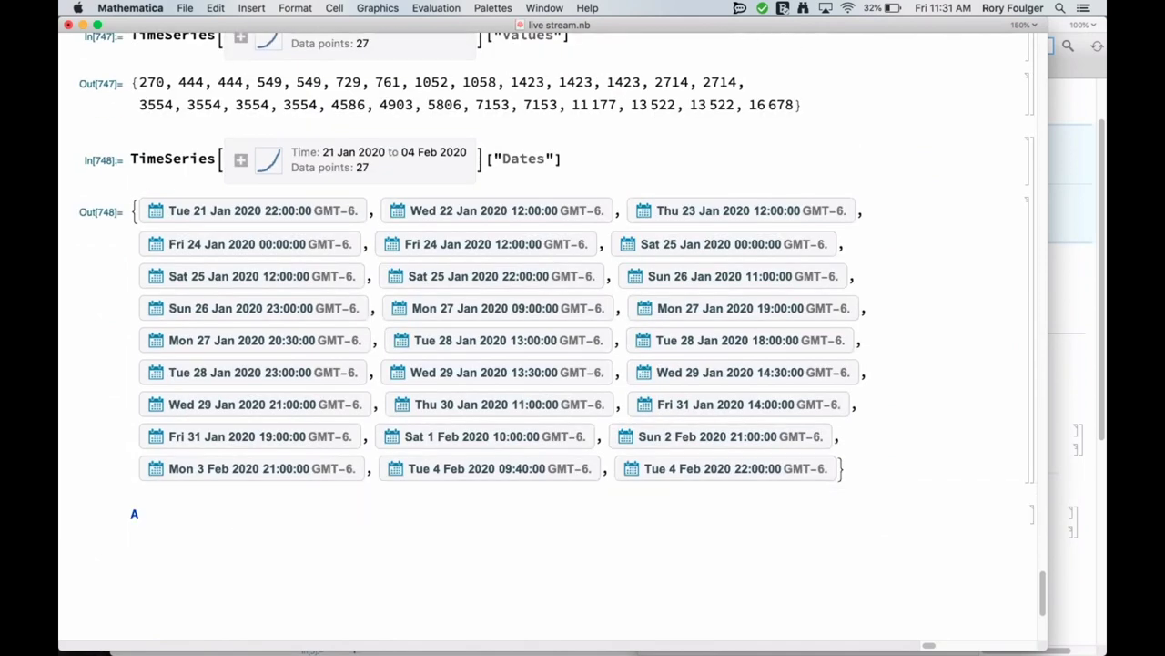
{"action": "type", "text": "s"}
{"action": "type", "text": "socall"}
{"action": "key", "text": "BackSpace"}
{"action": "key", "text": "BackSpace"}
{"action": "key", "text": "BackSpace"}
{"action": "key", "text": "BackSpace"}
{"action": "type", "text": "cia"}
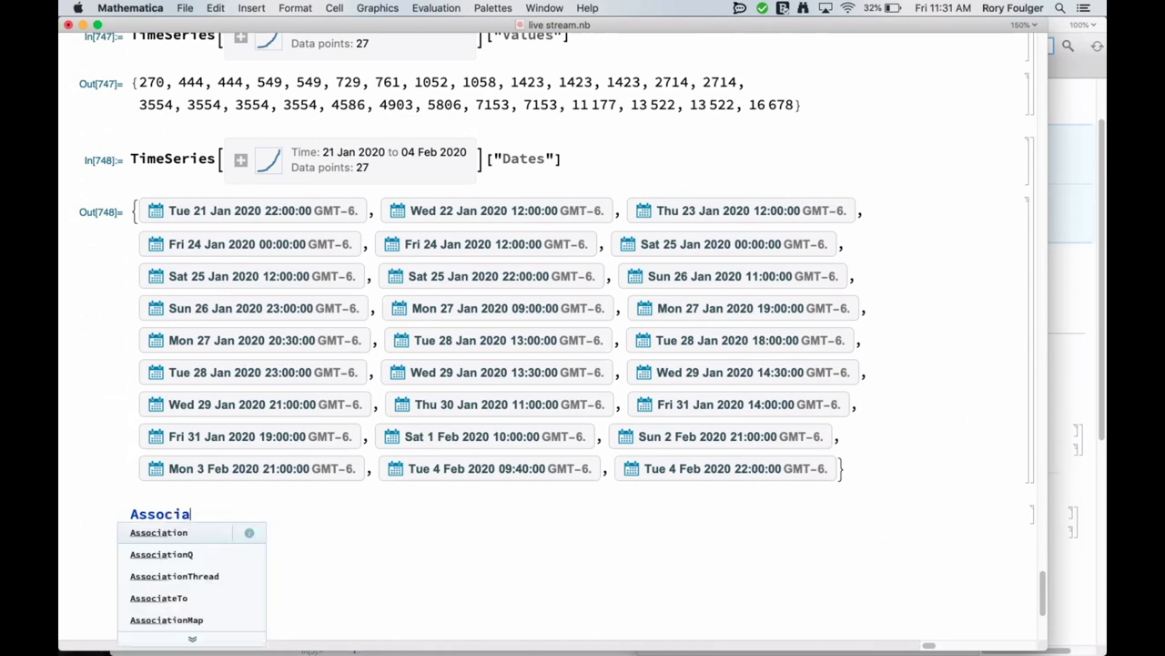
{"action": "type", "text": "tionThre"}
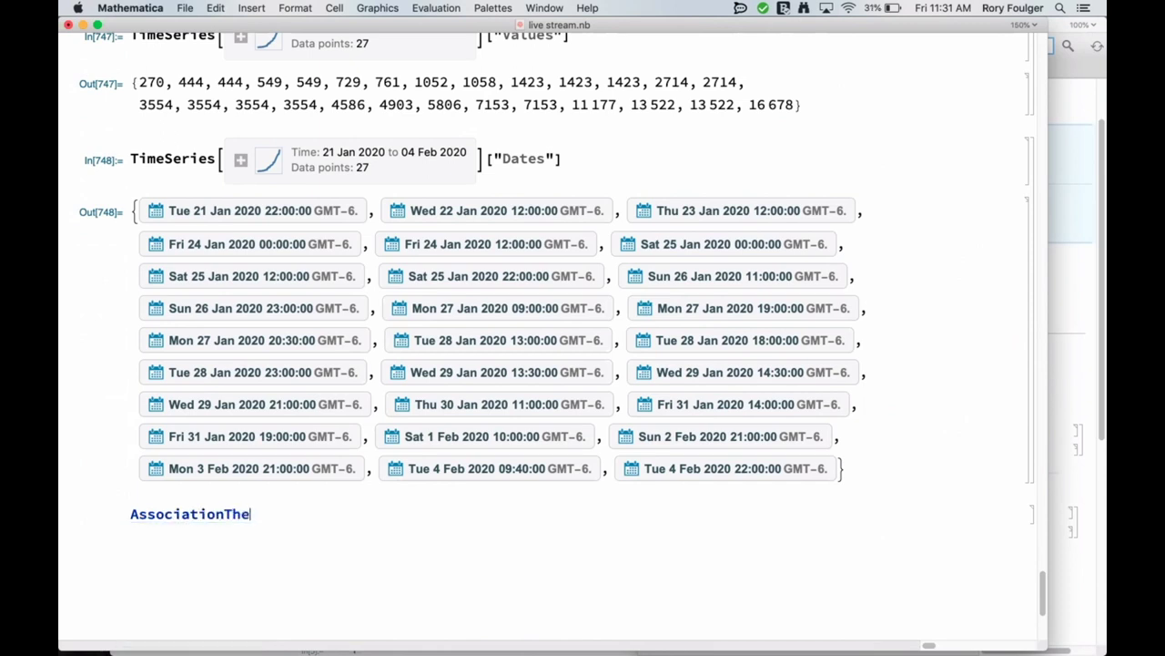
{"action": "type", "text": "a"}
{"action": "key", "text": "BackSpace"}
{"action": "key", "text": "BackSpace"}
{"action": "type", "text": "read["}
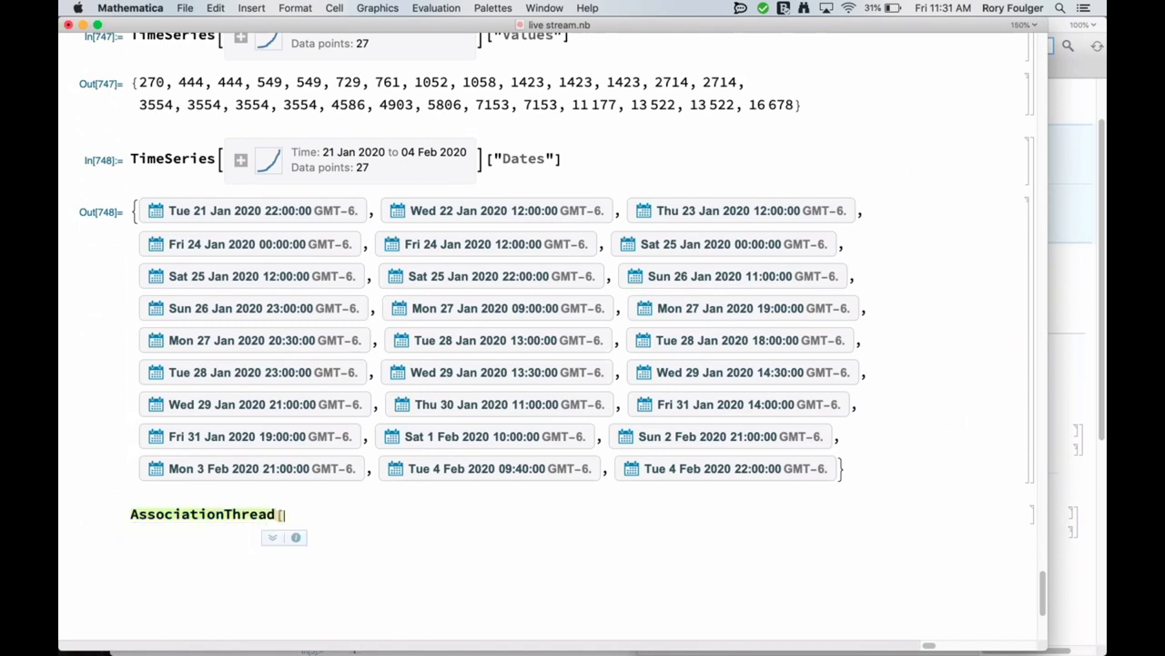
Complete the AssociationThread expression by mapping the TimeSeries "Values" to the TimeSeries "Dates" with ->, and evaluate it
{"action": "scroll", "coordinate": [519, 194], "scroll_direction": "up", "scroll_amount": 1}
{"action": "scroll", "coordinate": [519, 194], "scroll_direction": "up", "scroll_amount": 1}
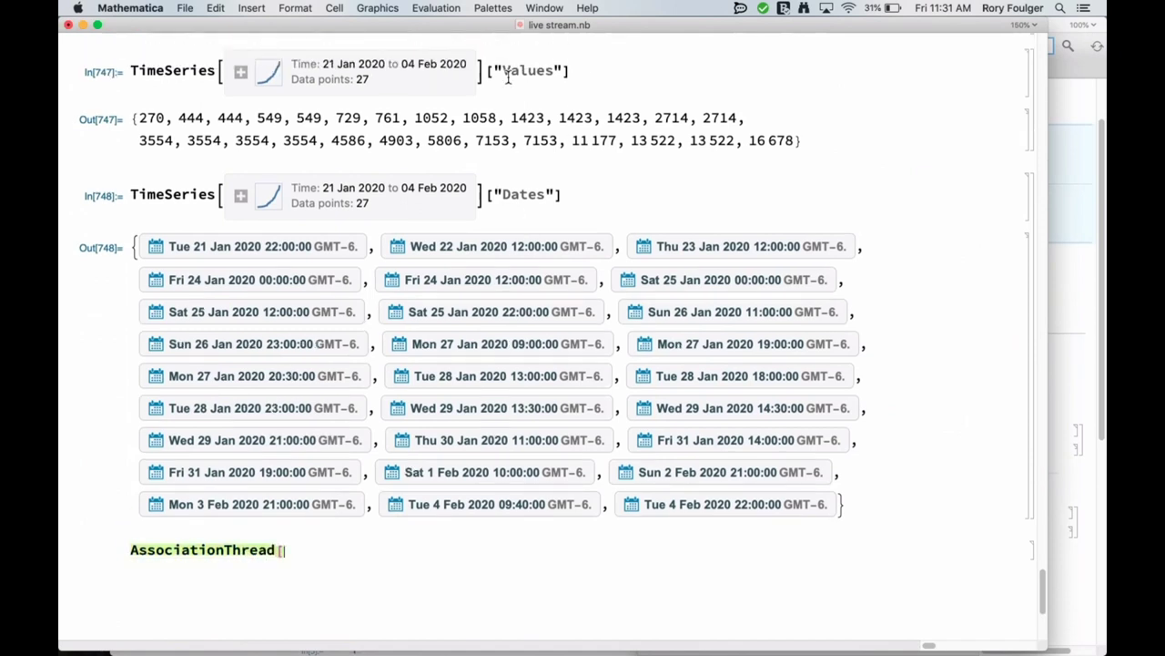
{"action": "left_click", "coordinate": [291, 549]}
{"action": "key", "text": "super+v"}
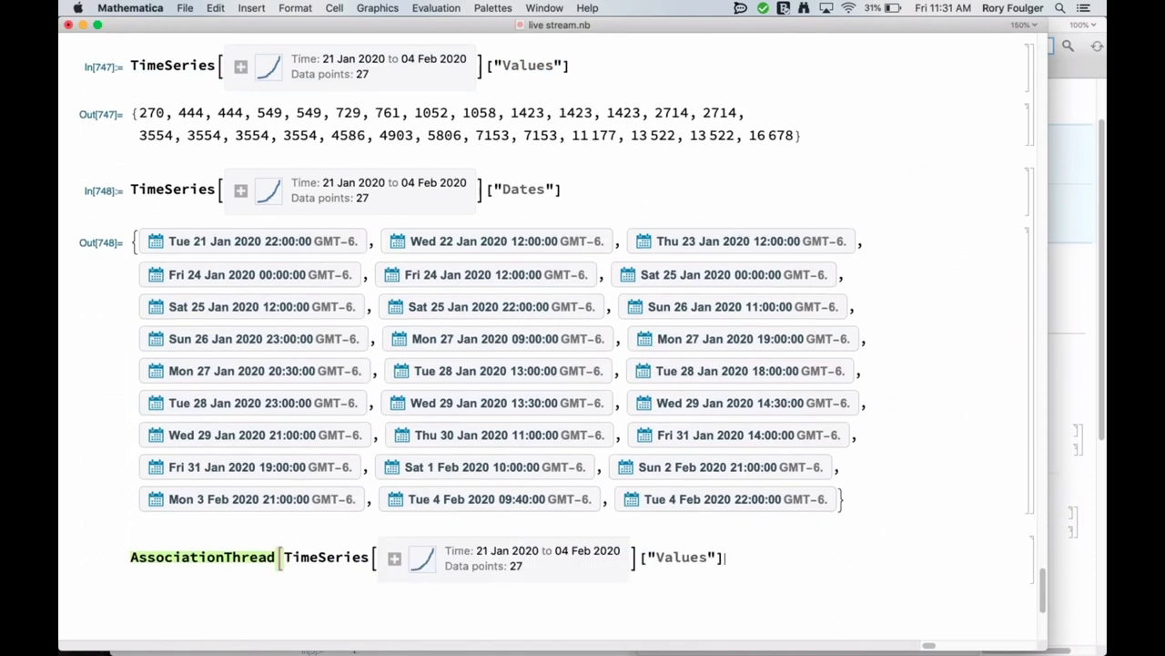
{"action": "type", "text": "->"}
{"action": "left_click_drag", "start_coordinate": [561, 186], "coordinate": [63, 176]}
{"action": "key", "text": "super+c"}
{"action": "left_click", "coordinate": [761, 551]}
{"action": "key", "text": "super+v"}
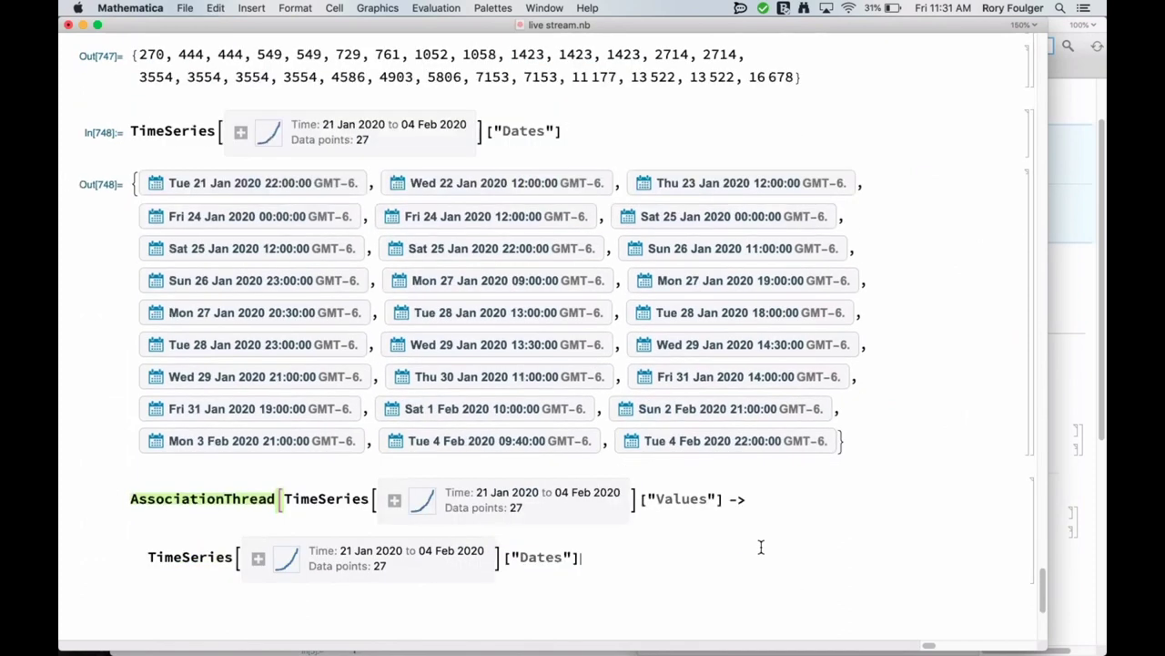
{"action": "scroll", "coordinate": [759, 547], "scroll_direction": "down", "scroll_amount": 1}
{"action": "key", "text": "shift+Return"}
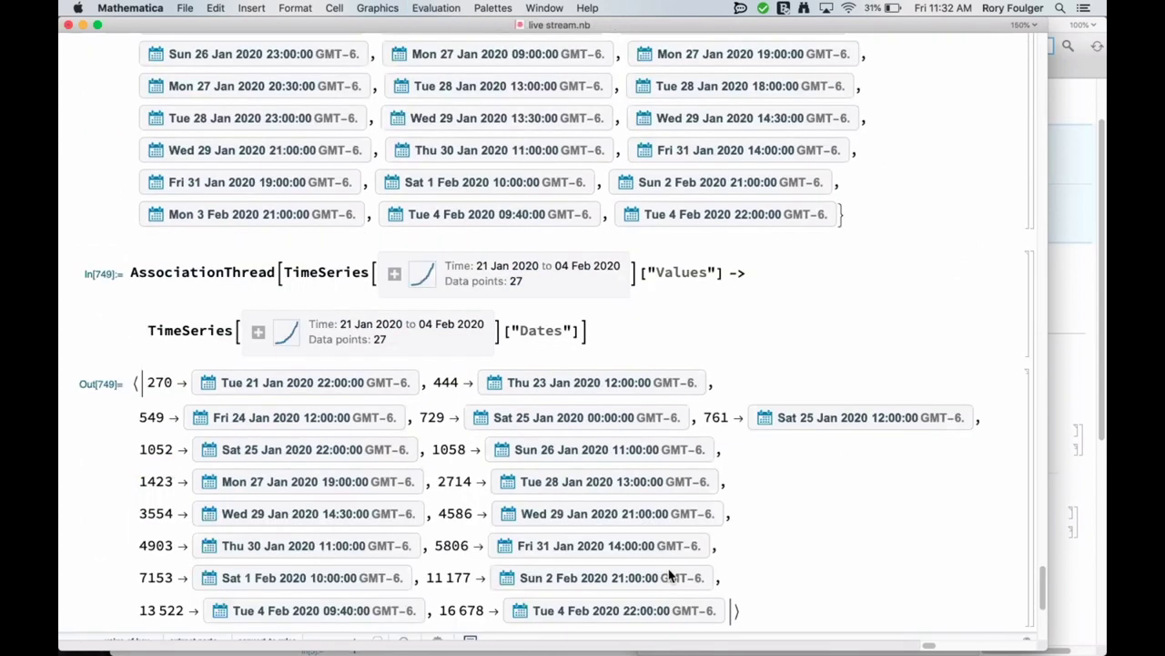
Swap the two AssociationThread arguments so the "Dates" series maps to the "Values" series, and re-evaluate the cell
{"action": "triple_click", "coordinate": [480, 260]}
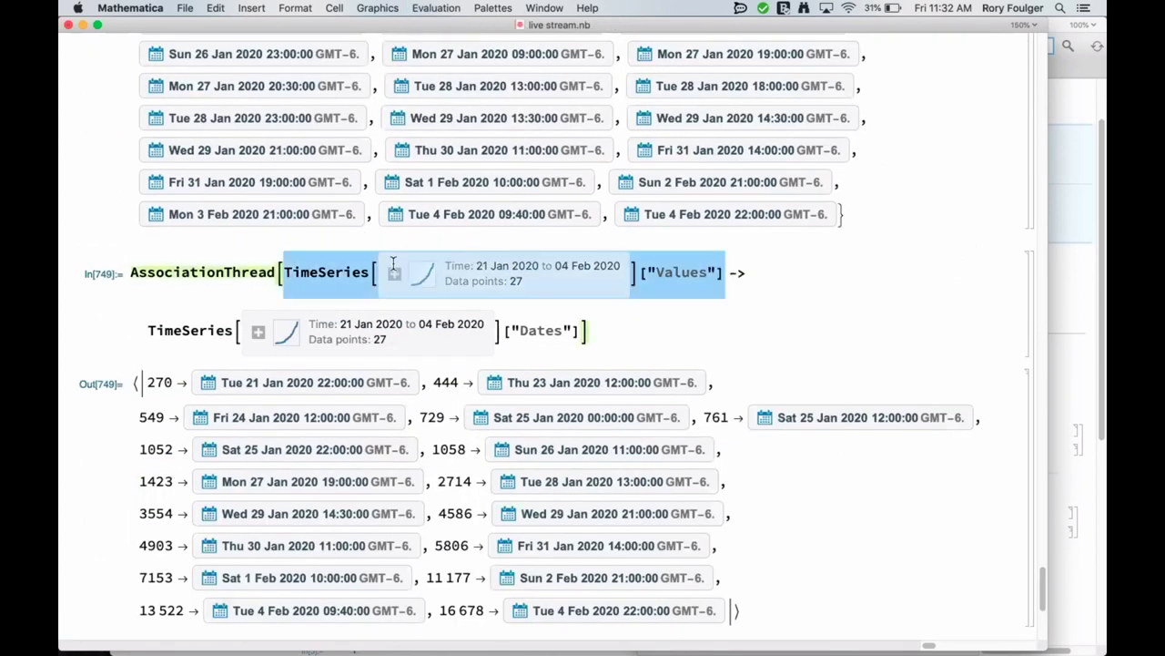
{"action": "key", "text": "super+x"}
{"action": "key", "text": "BackSpace"}
{"action": "key", "text": "BackSpace"}
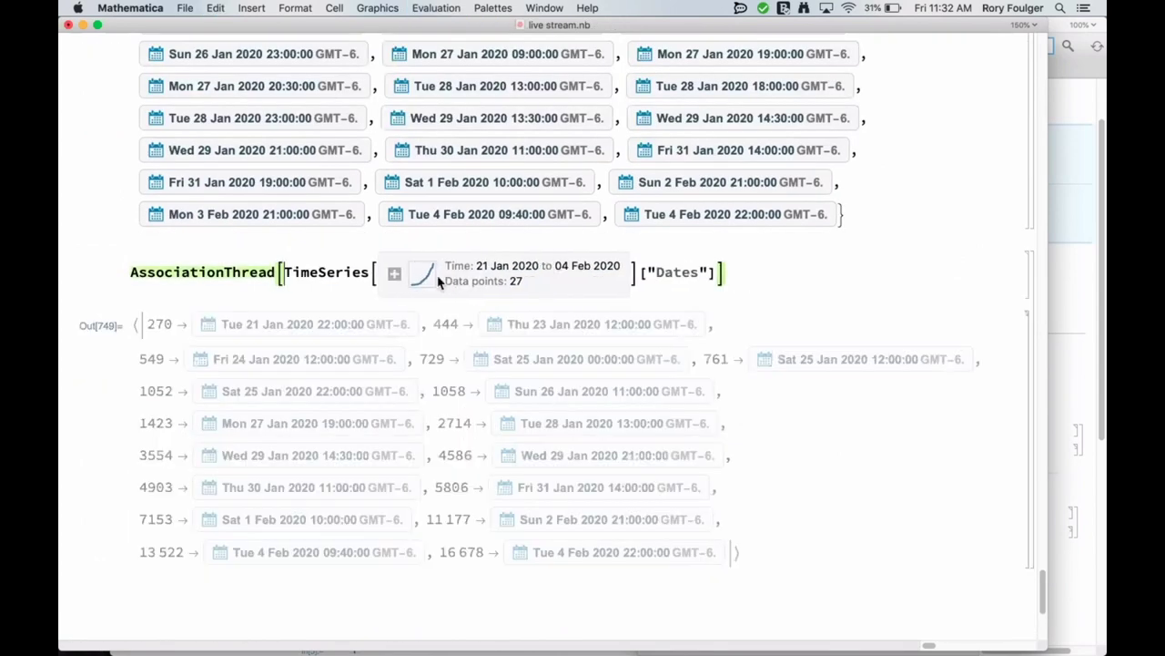
{"action": "left_click", "coordinate": [719, 272]}
{"action": "type", "text": "->"}
{"action": "key", "text": "super+v"}
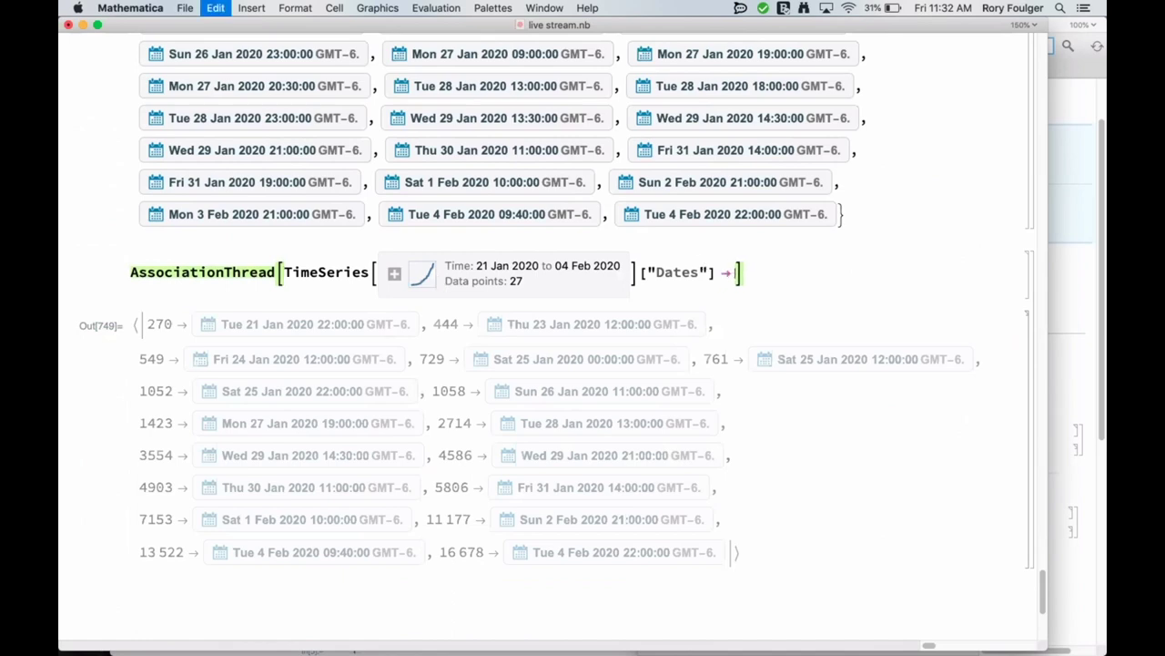
{"action": "key", "text": "shift+Return"}
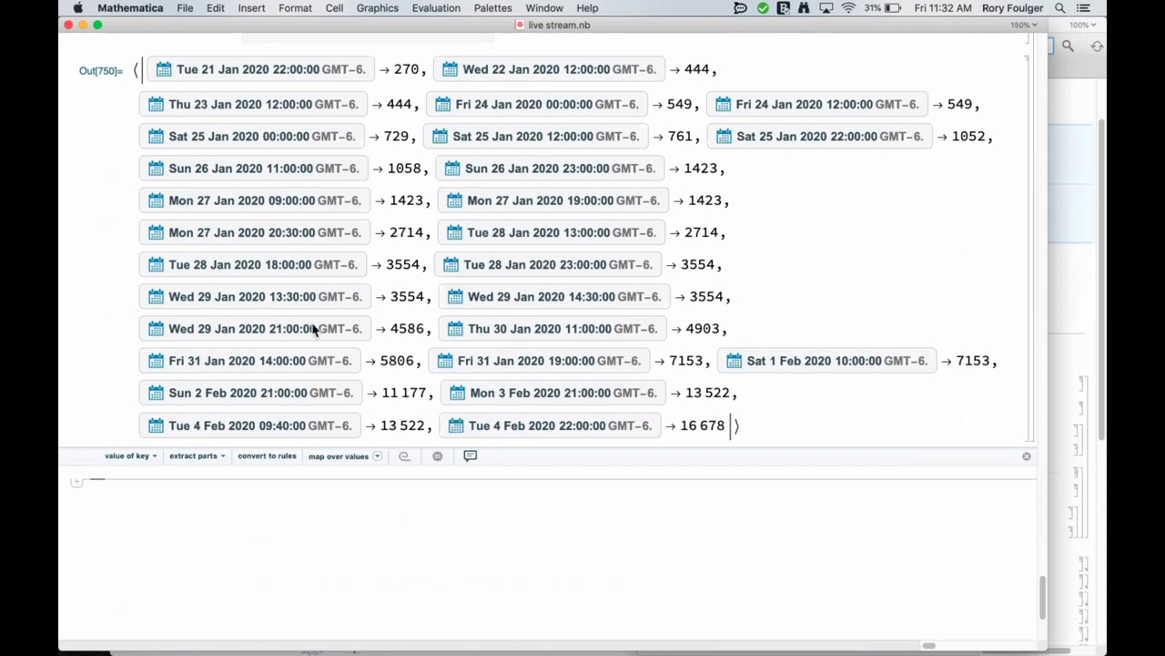
Assign the date-to-value AssociationThread expression to the variable trainingData and evaluate the cell
{"action": "scroll", "coordinate": [312, 328], "scroll_direction": "up", "scroll_amount": 4}
{"action": "left_click", "coordinate": [131, 104]}
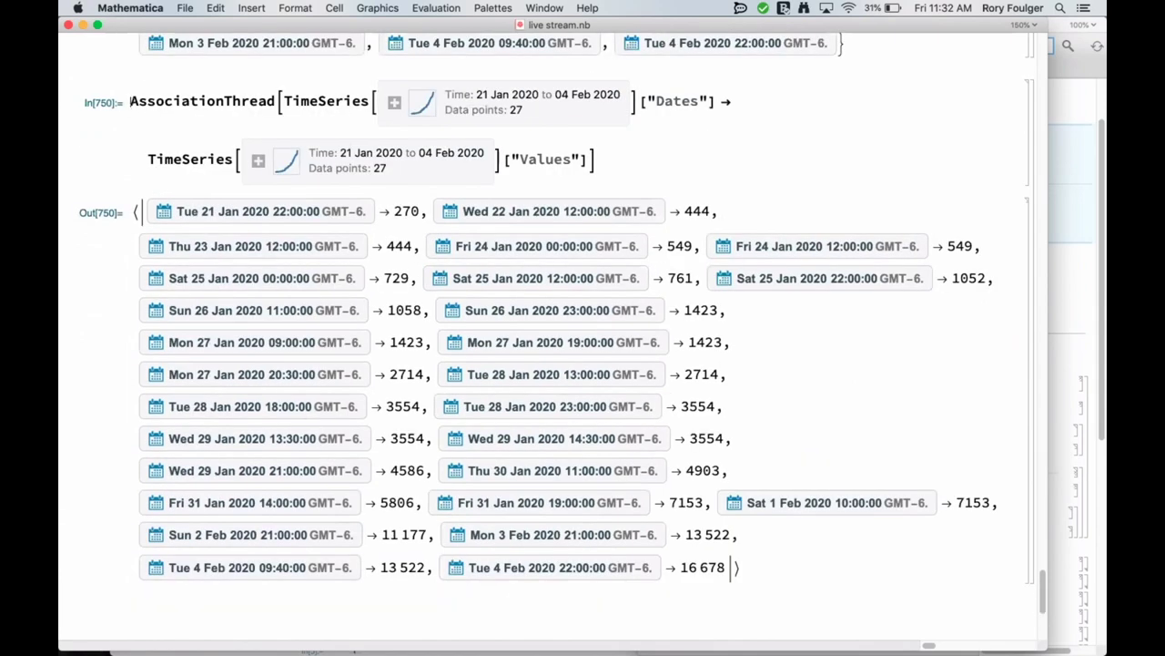
{"action": "type", "text": "traini"}
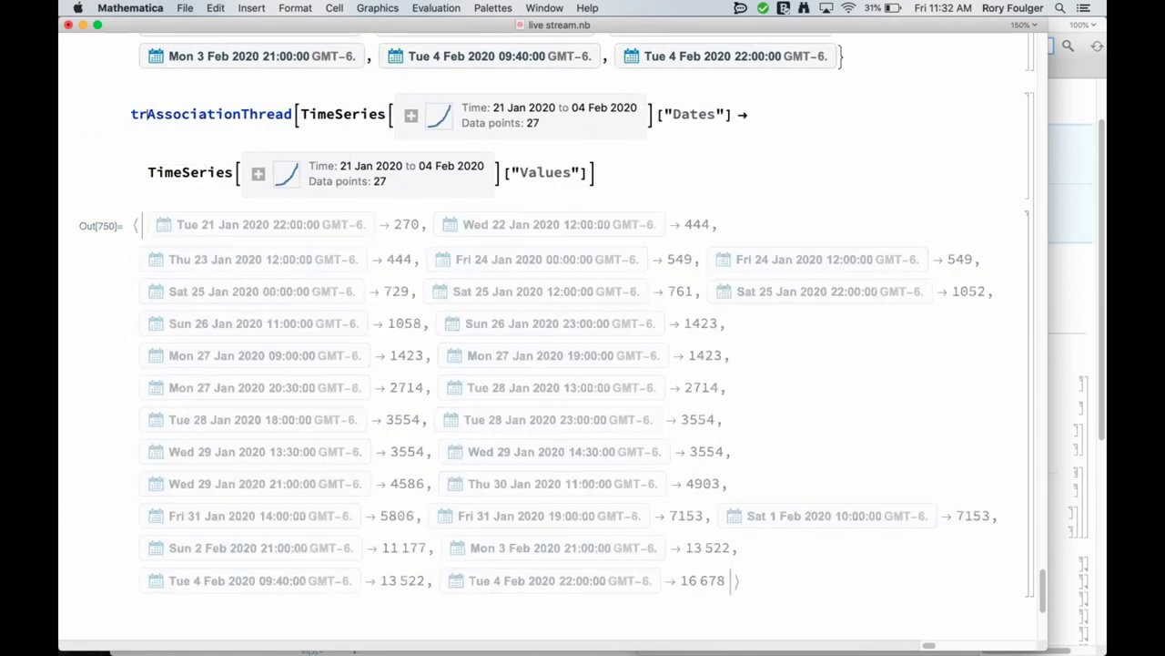
{"action": "key", "text": "Return"}
{"action": "type", "text": "="}
{"action": "key", "text": "Return"}
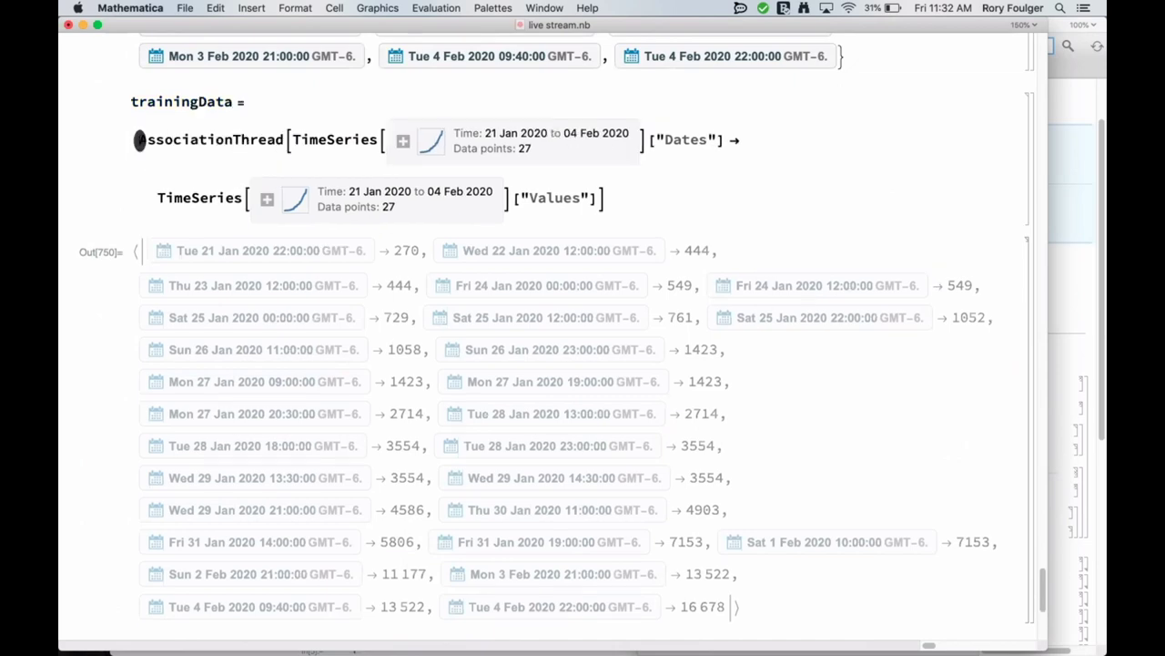
{"action": "key", "text": "shift+Return"}
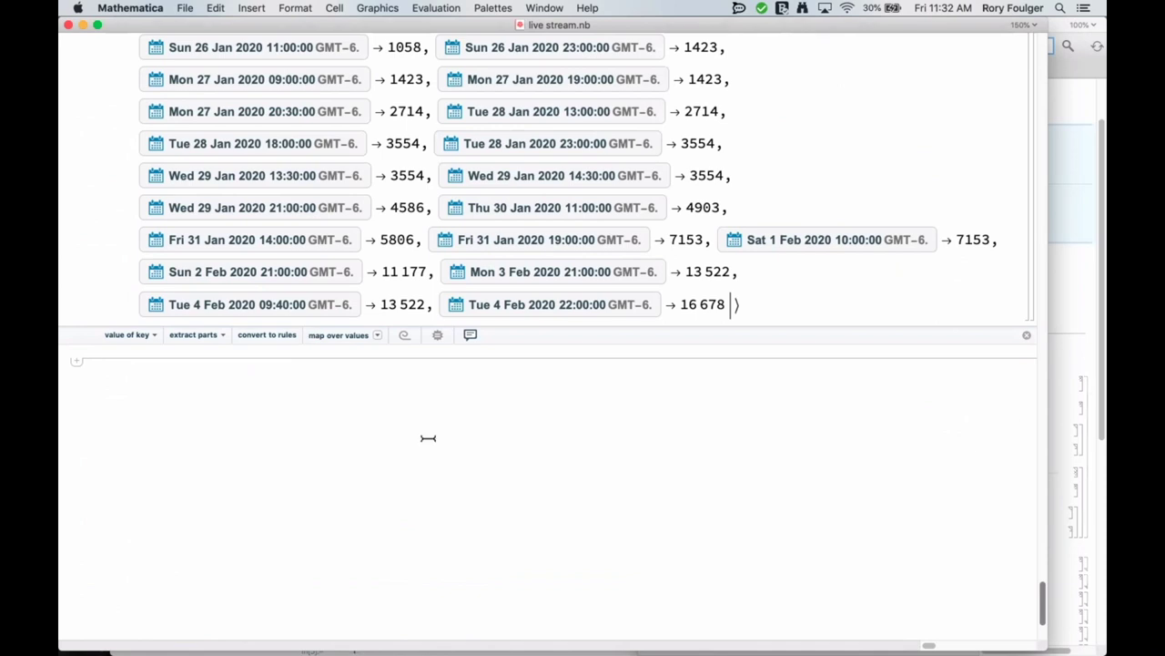
Start a new cell below the association with prediction = Predict[trainingData, as its expression
{"action": "type", "text": "Pri"}
{"action": "key", "text": "BackSpace"}
{"action": "key", "text": "BackSpace"}
{"action": "key", "text": "BackSpace"}
{"action": "type", "text": "predi"}
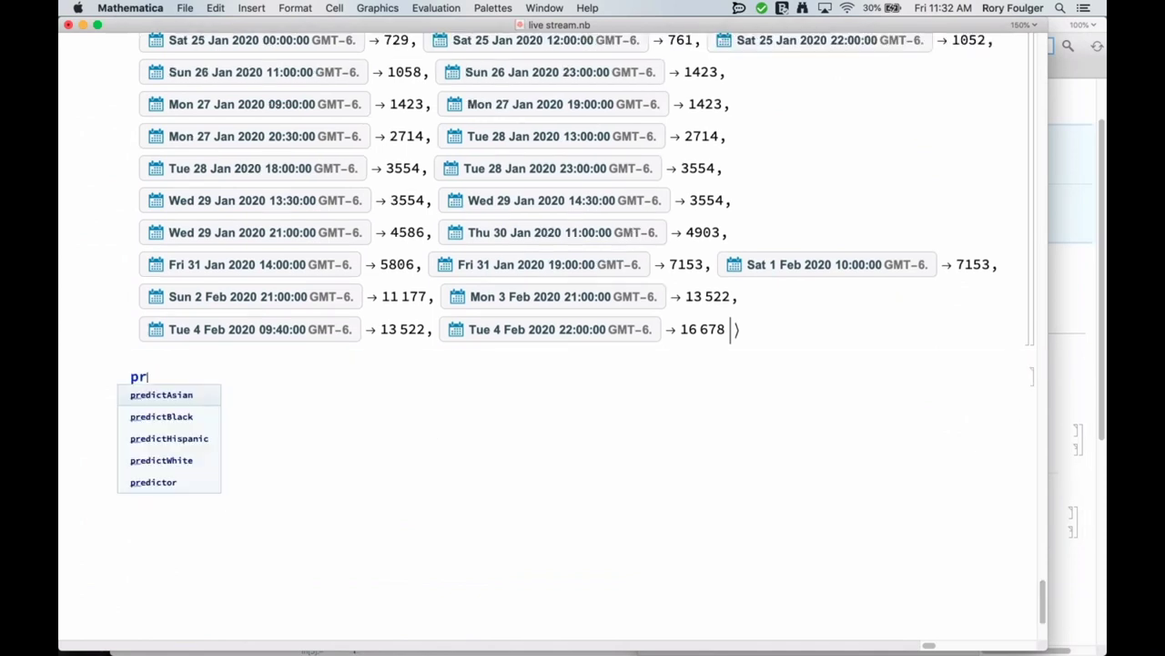
{"action": "key", "text": "BackSpace"}
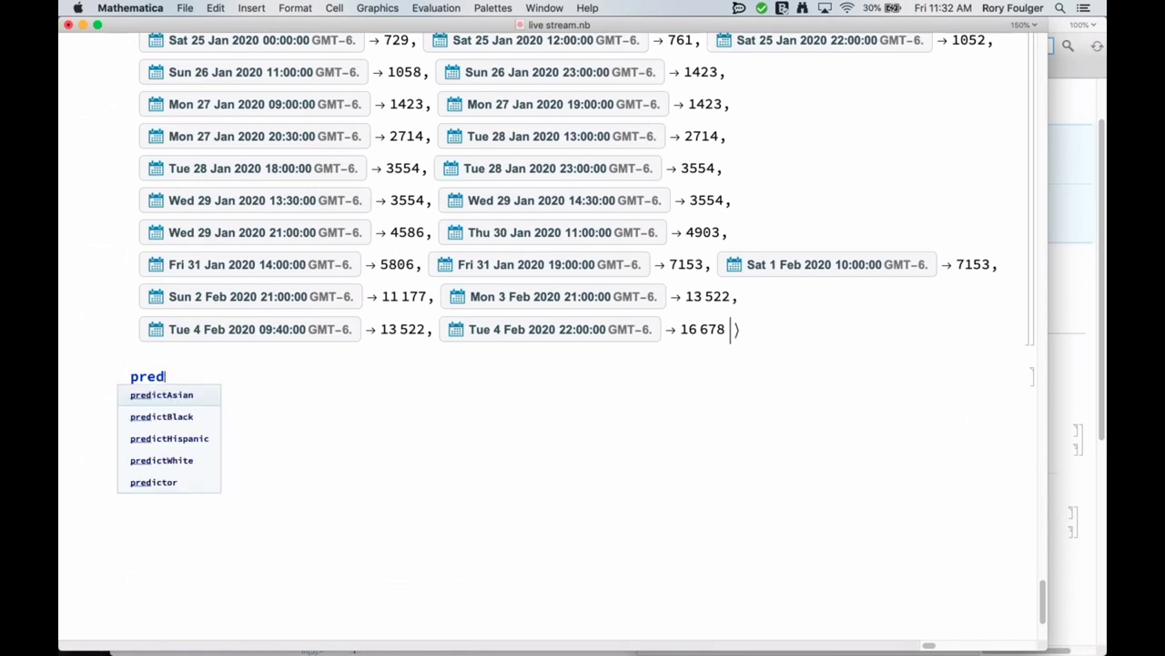
{"action": "type", "text": "iction = "}
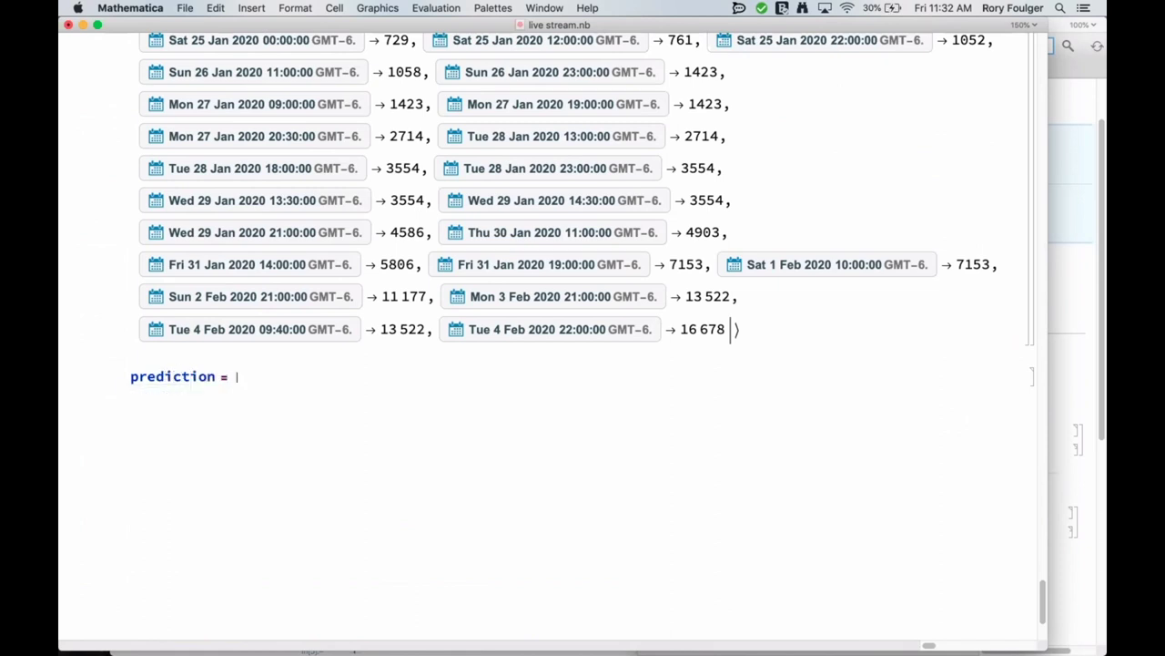
{"action": "type", "text": "Predict"}
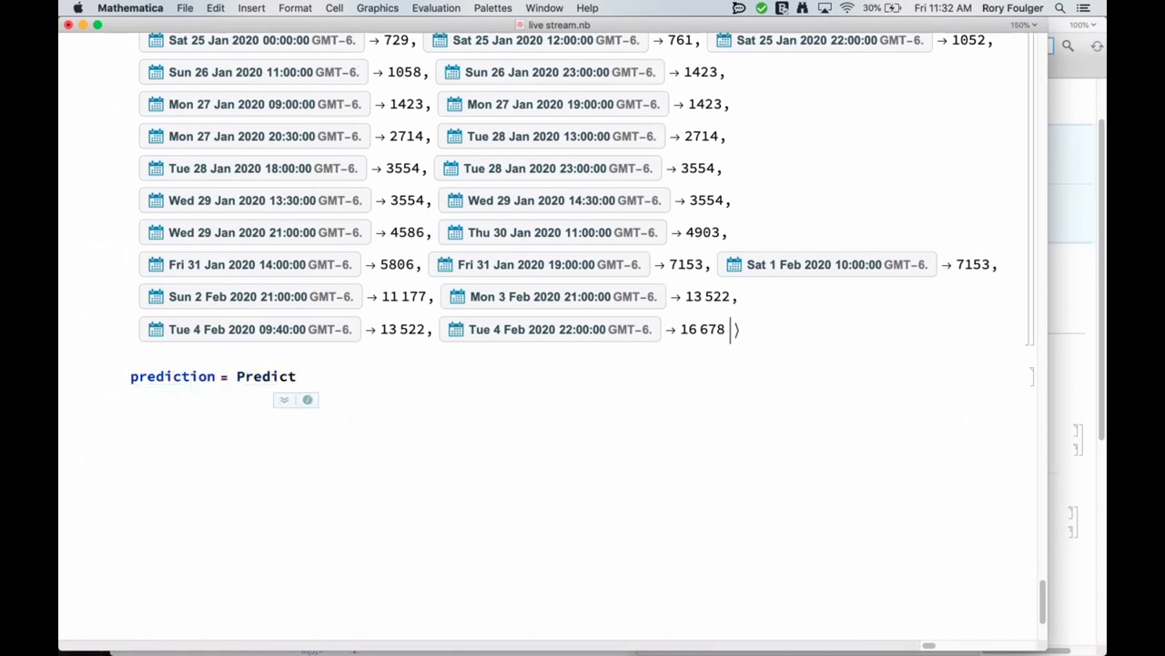
{"action": "type", "text": "or"}
{"action": "key", "text": "BackSpace"}
{"action": "key", "text": "BackSpace"}
{"action": "type", "text": "["}
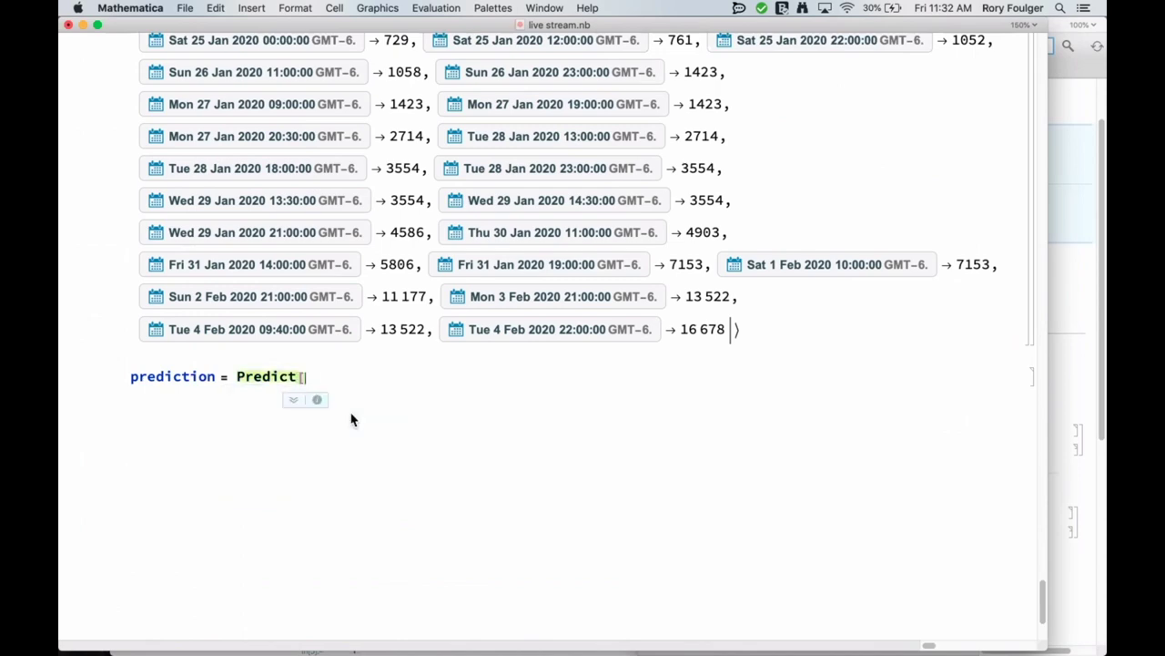
{"action": "scroll", "coordinate": [351, 417], "scroll_direction": "up", "scroll_amount": 5}
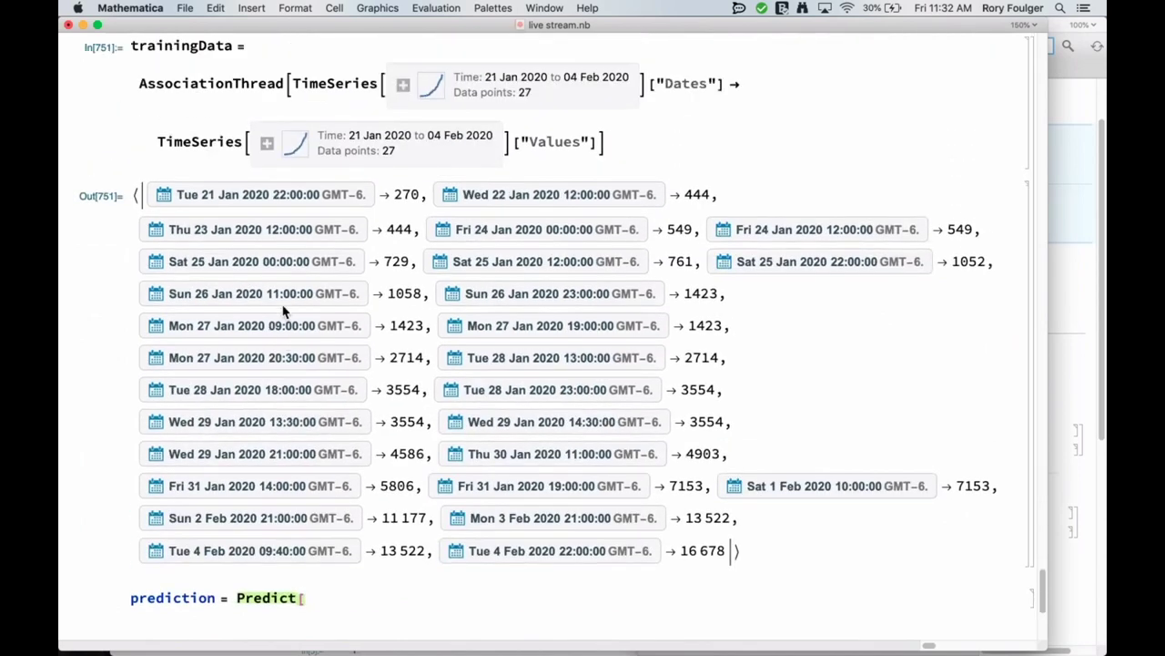
{"action": "type", "text": "t"}
{"action": "type", "text": "ingData,"}
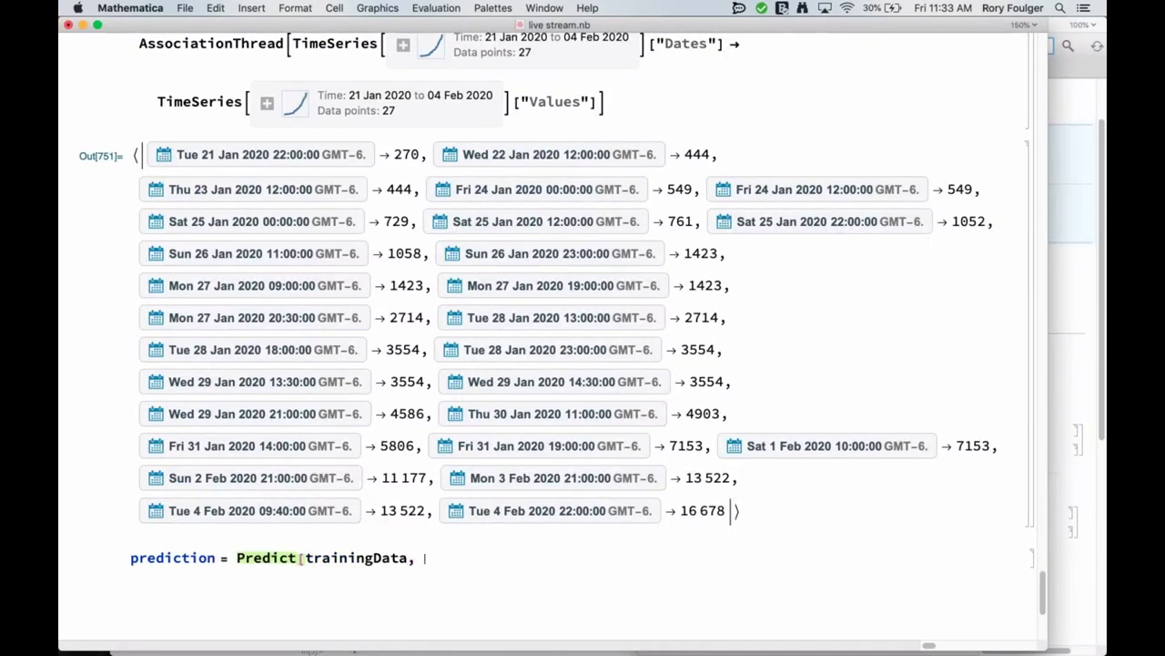
Add the option Method -> "NeuralNetwork" to the Predict call, close the expression and evaluate it
{"action": "type", "text": " Medium"}
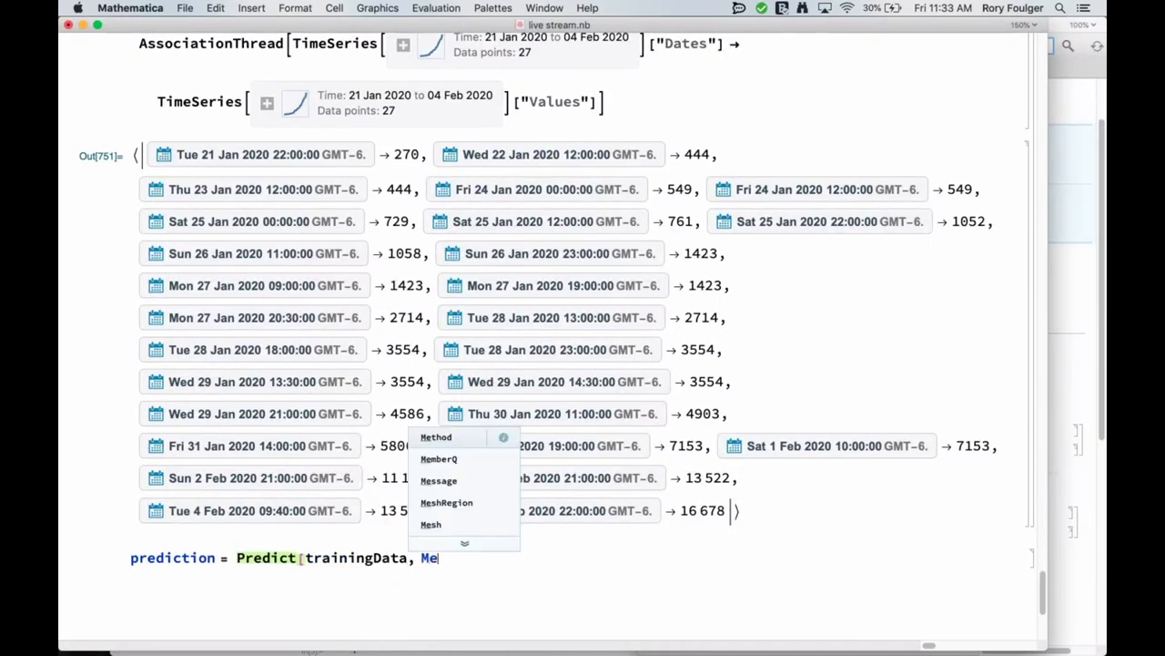
{"action": "key", "text": "BackSpace"}
{"action": "key", "text": "BackSpace"}
{"action": "key", "text": "BackSpace"}
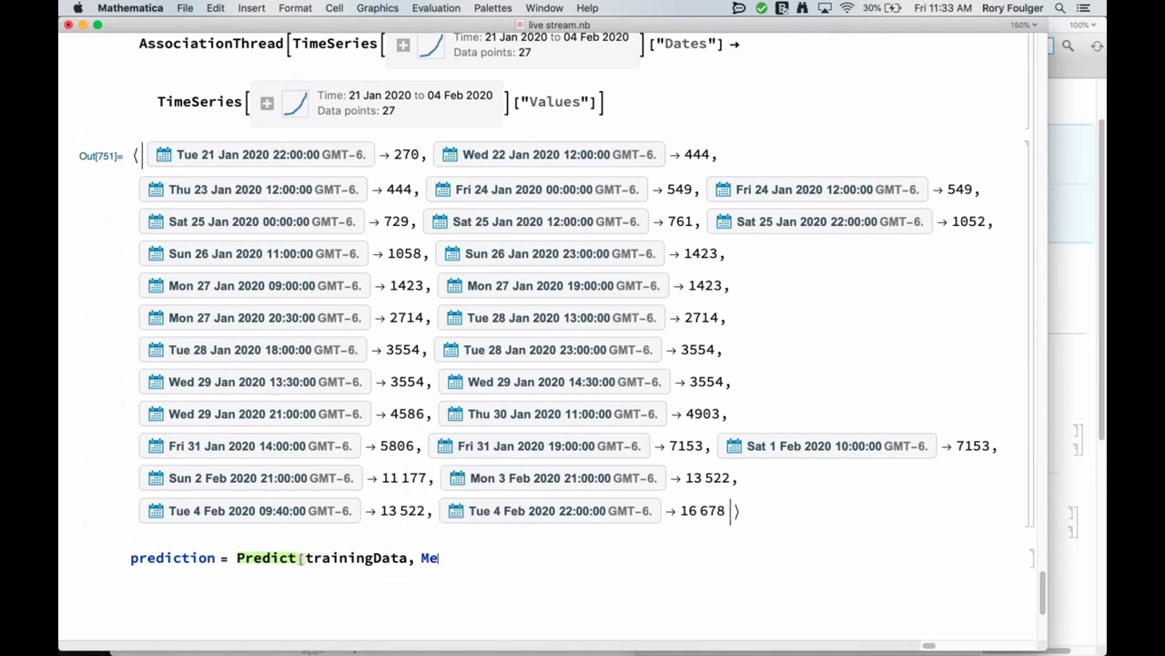
{"action": "type", "text": "thod"}
{"action": "key", "text": "Return"}
{"action": "type", "text": "->"}
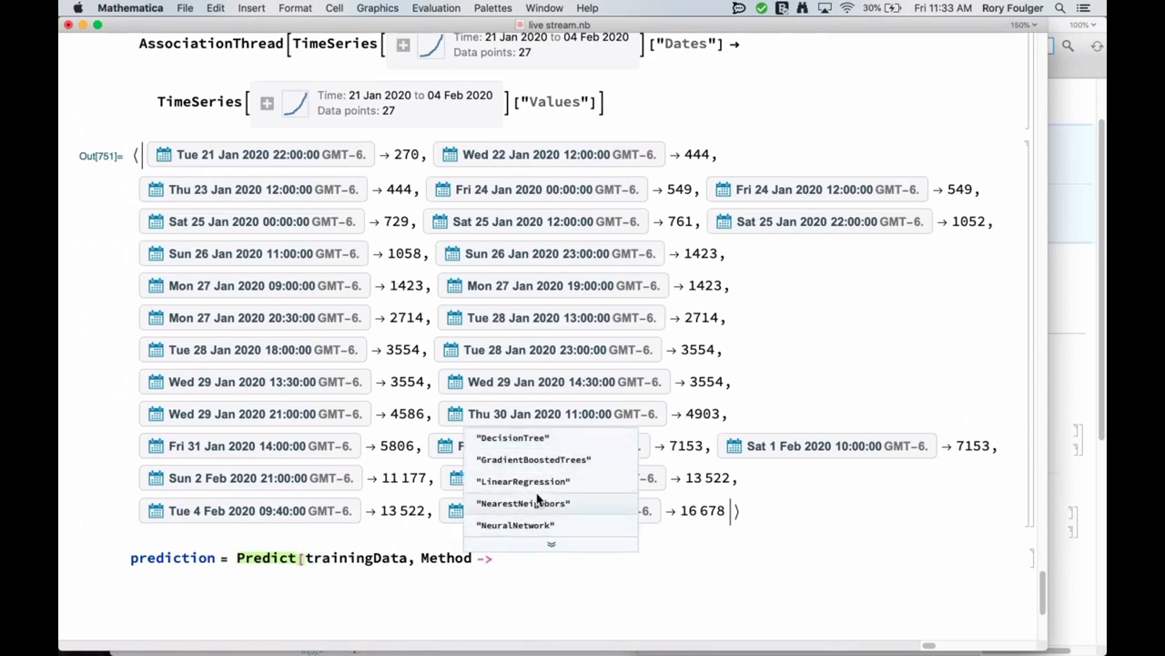
{"action": "left_click", "coordinate": [539, 525]}
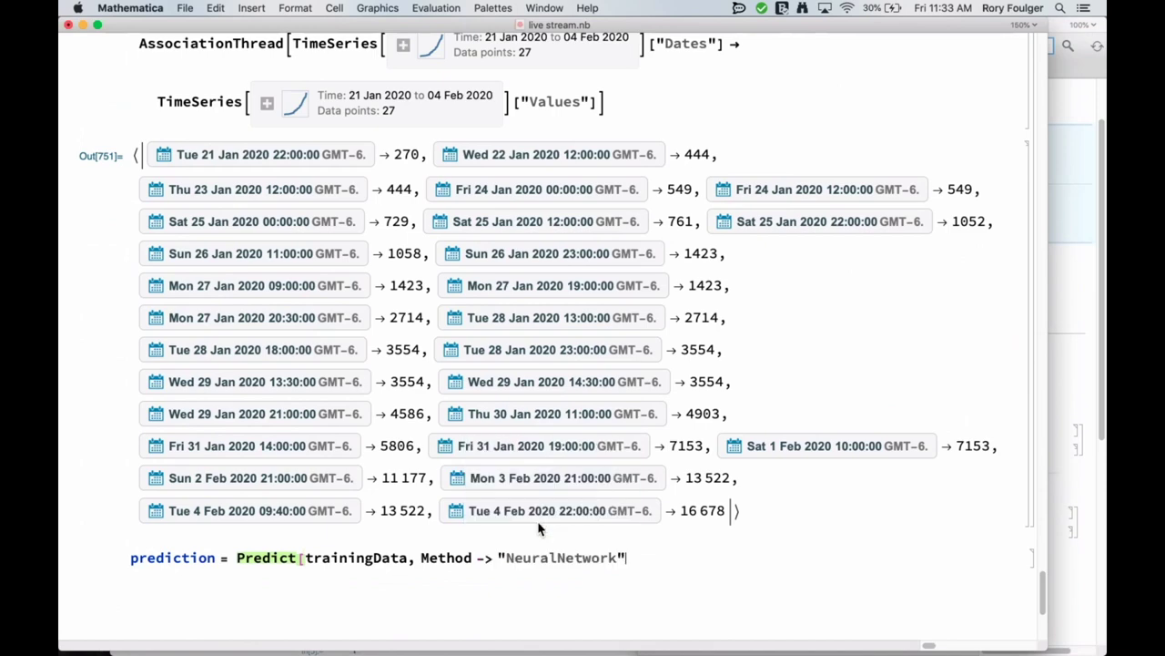
{"action": "type", "text": "]"}
{"action": "key", "text": "shift+Return"}
{"action": "scroll", "coordinate": [519, 601], "scroll_direction": "down", "scroll_amount": 7}
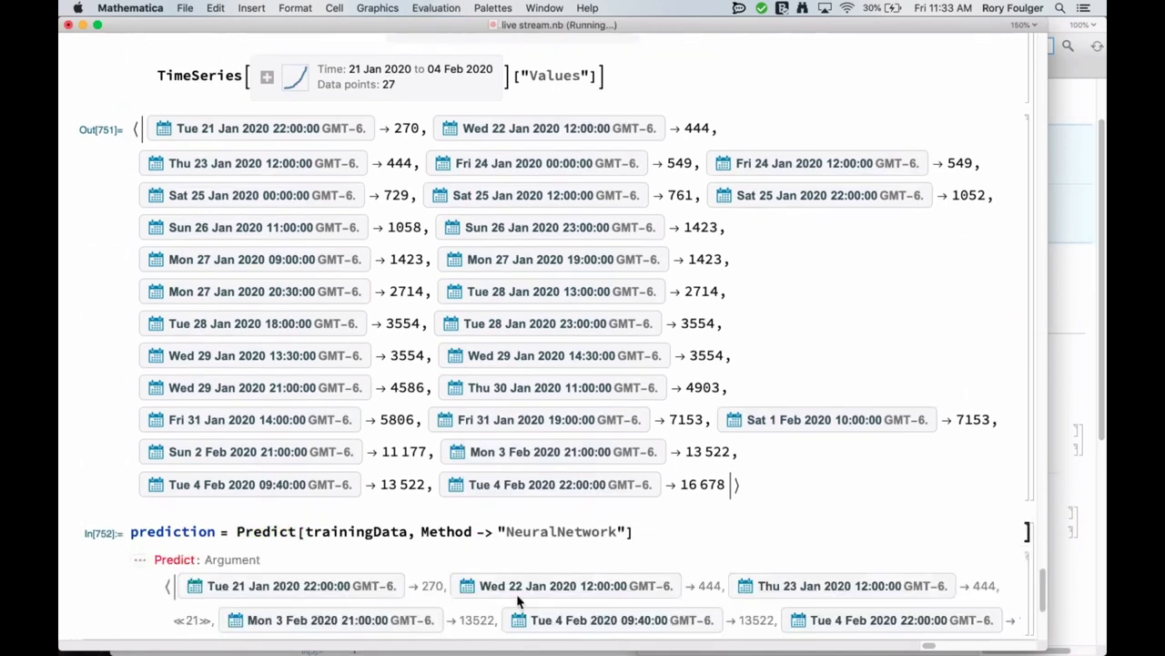
{"action": "scroll", "coordinate": [519, 601], "scroll_direction": "down", "scroll_amount": 2}
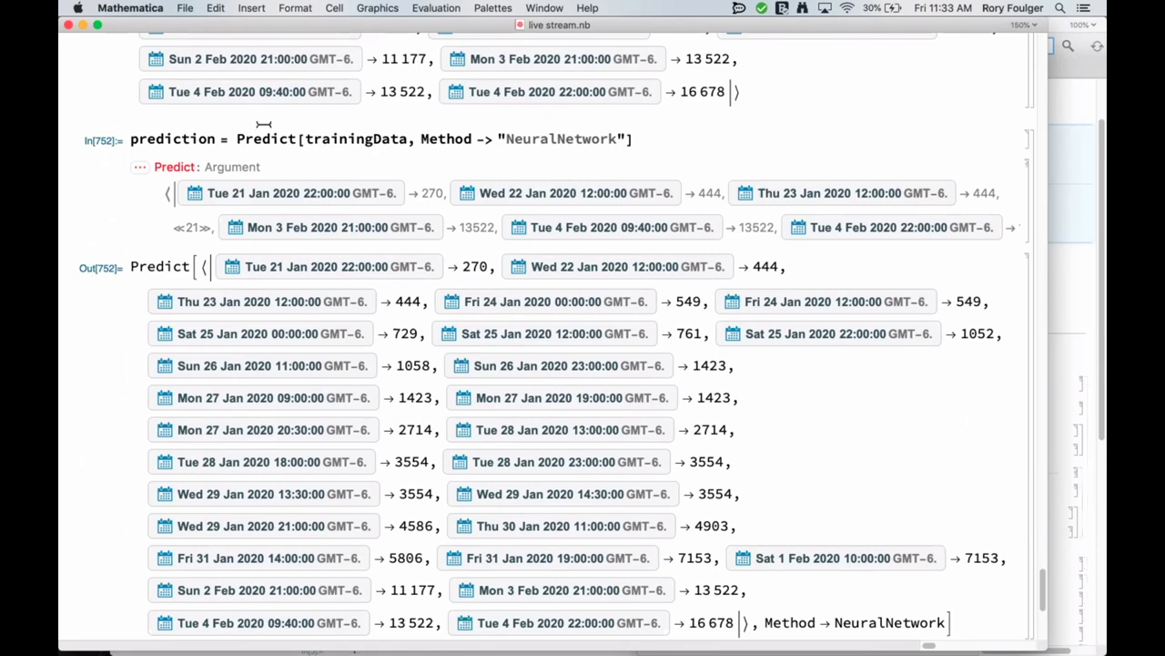
Look up Predict in the documentation and check the input-output pair syntax, returning to the notebook
{"action": "double_click", "coordinate": [270, 139]}
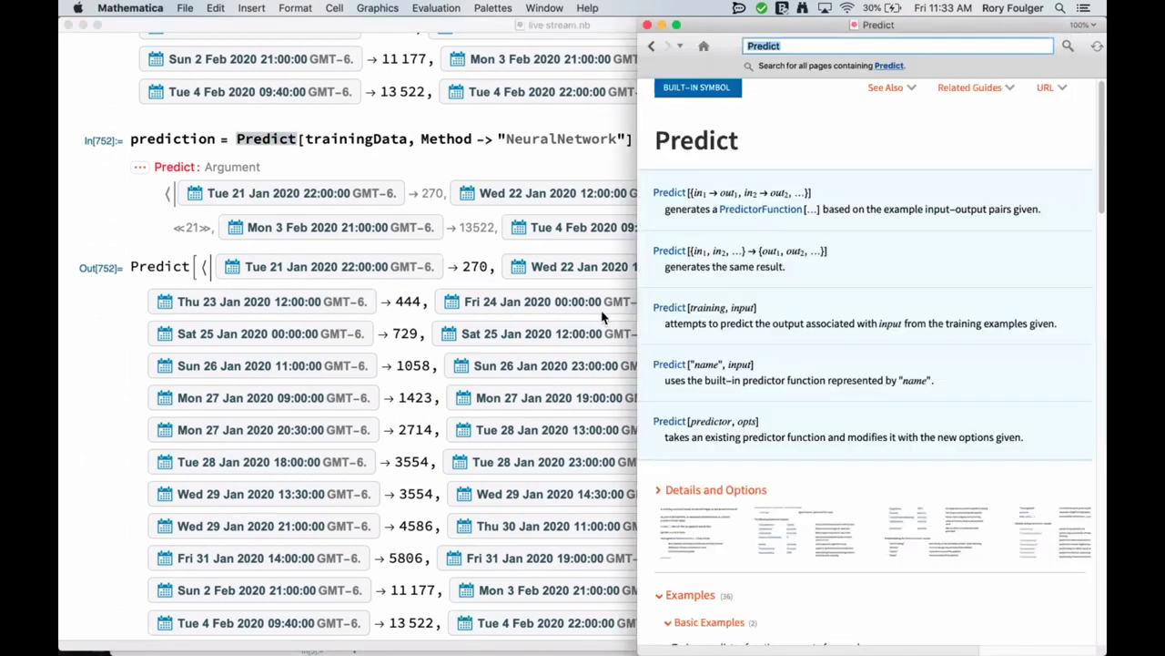
{"action": "key", "text": "super+shift+f"}
{"action": "left_click_drag", "start_coordinate": [693, 192], "coordinate": [721, 192]}
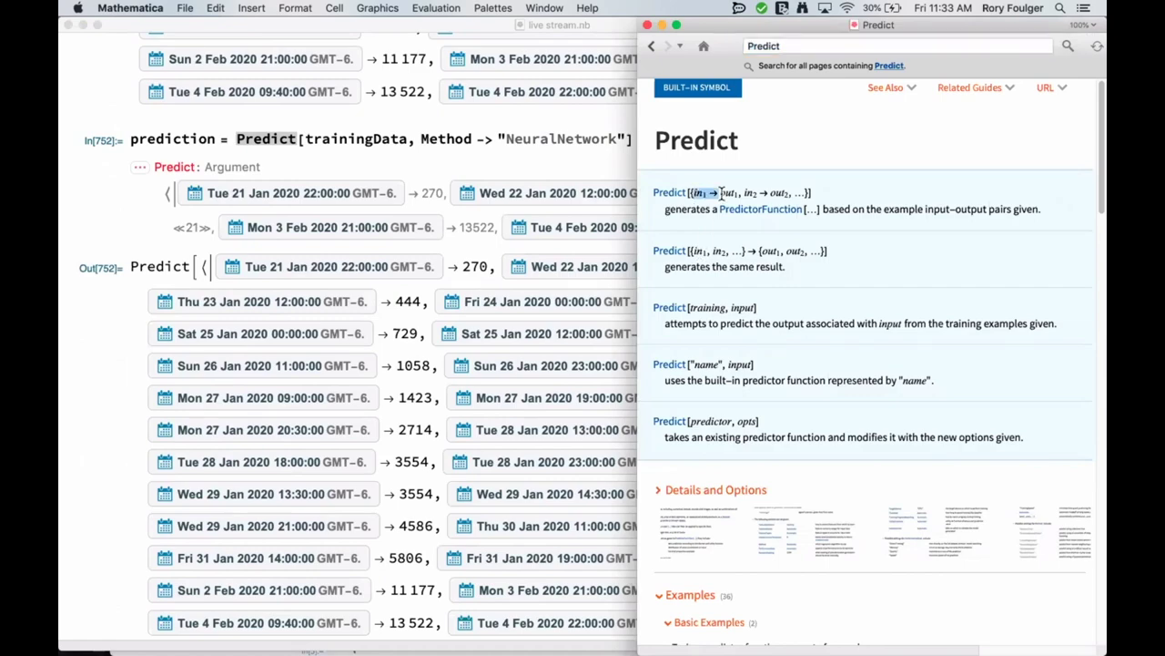
{"action": "left_click", "coordinate": [319, 137]}
Convert trainingData to a list of rules with // Normal inside the Predict call and re-evaluate the cell
{"action": "scroll", "coordinate": [319, 136], "scroll_direction": "up", "scroll_amount": 5}
{"action": "scroll", "coordinate": [319, 136], "scroll_direction": "up", "scroll_amount": 5}
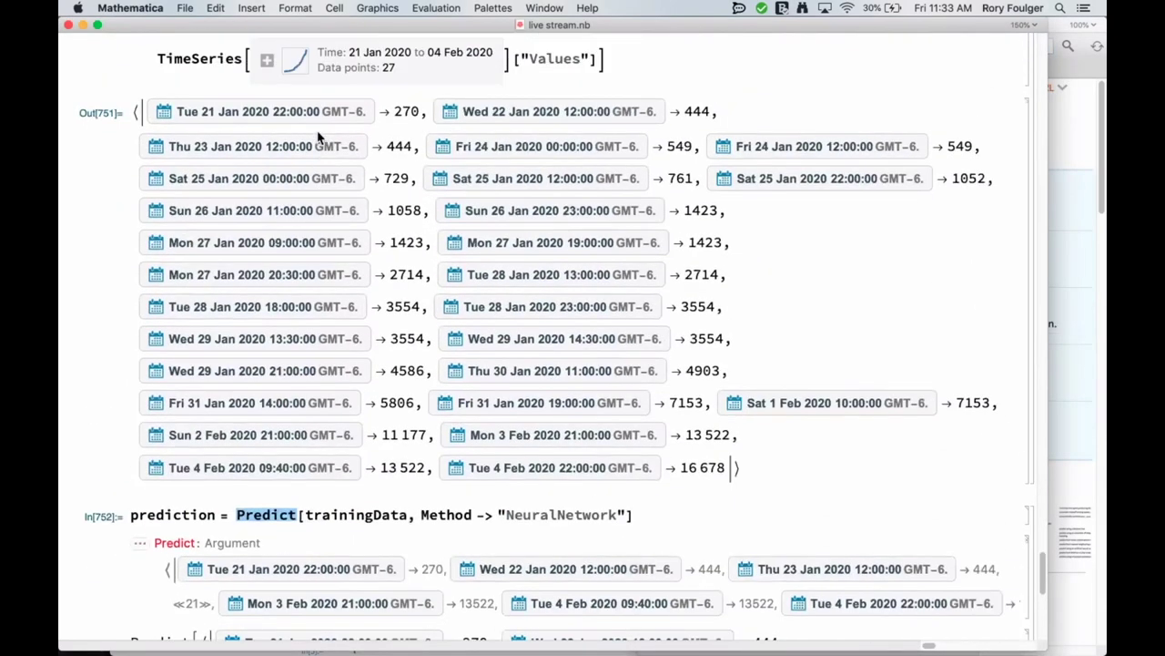
{"action": "scroll", "coordinate": [318, 136], "scroll_direction": "down", "scroll_amount": 2}
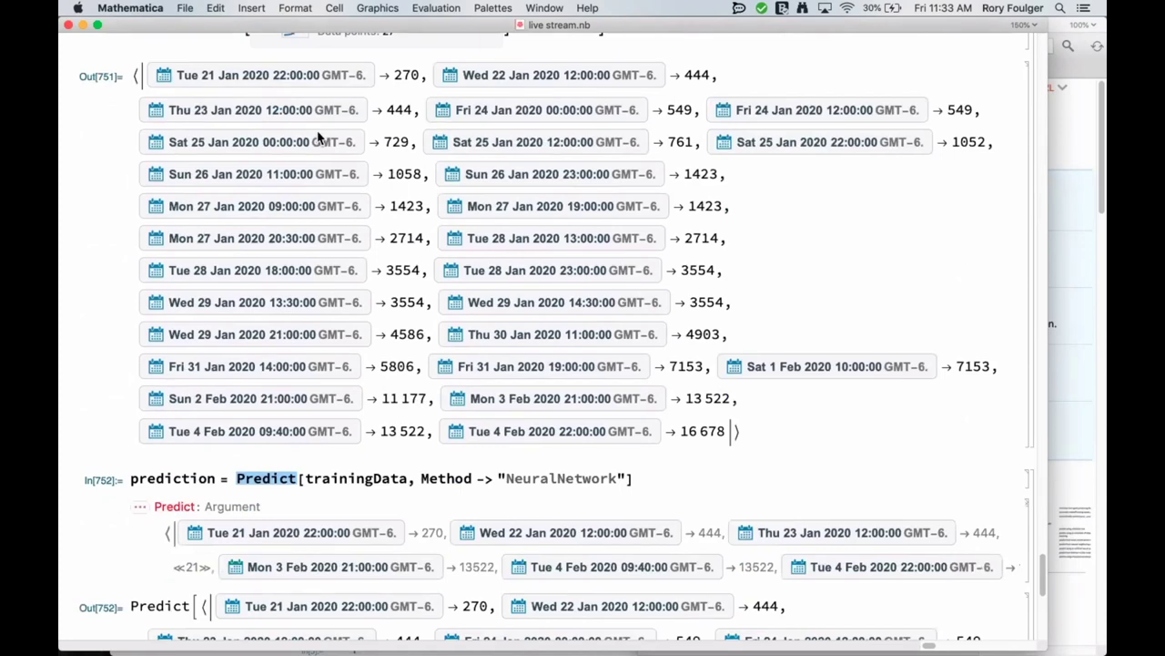
{"action": "left_click", "coordinate": [410, 480]}
{"action": "type", "text": "/"}
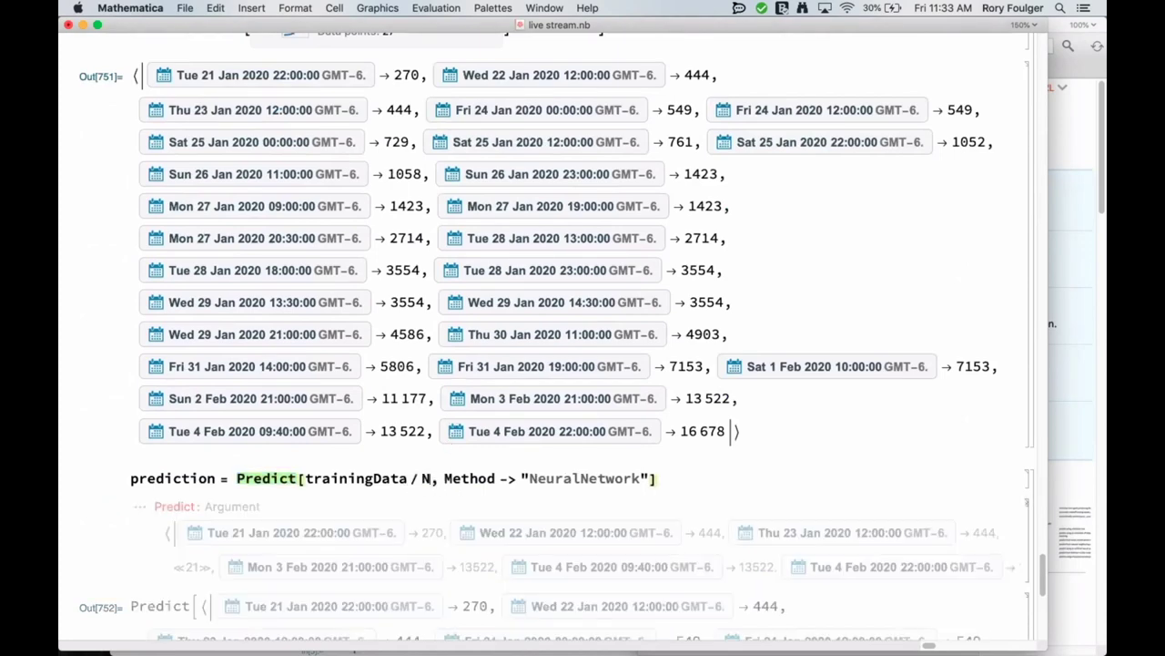
{"action": "type", "text": " N"}
{"action": "key", "text": "BackSpace"}
{"action": "type", "text": "/Normal"}
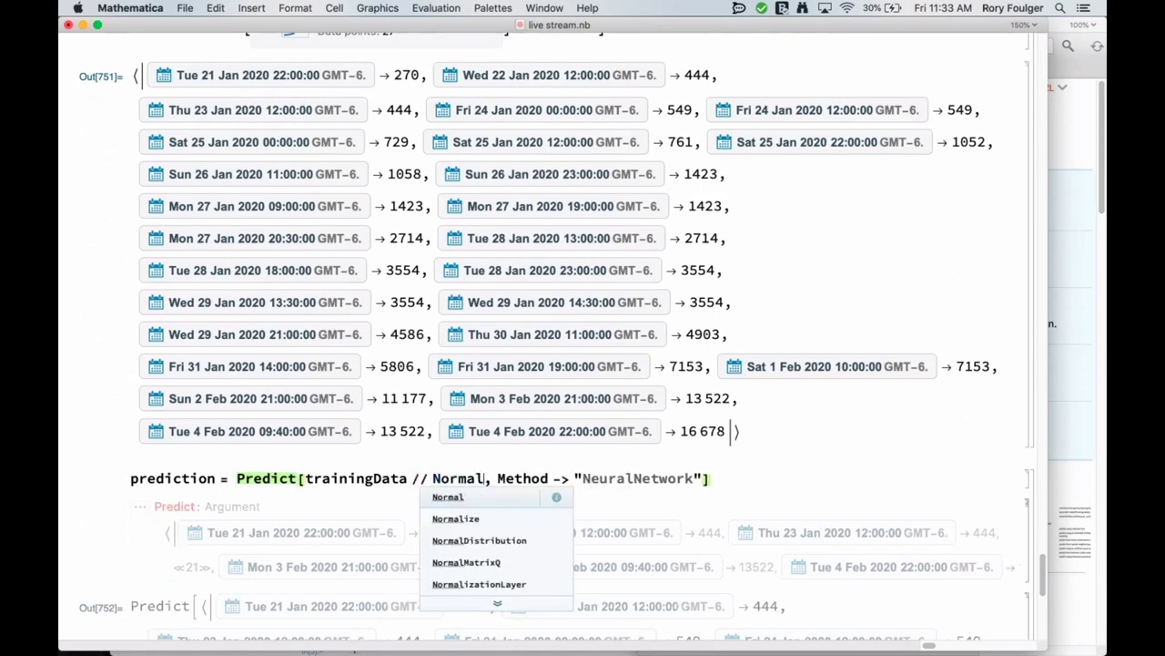
{"action": "key", "text": "shift+Return"}
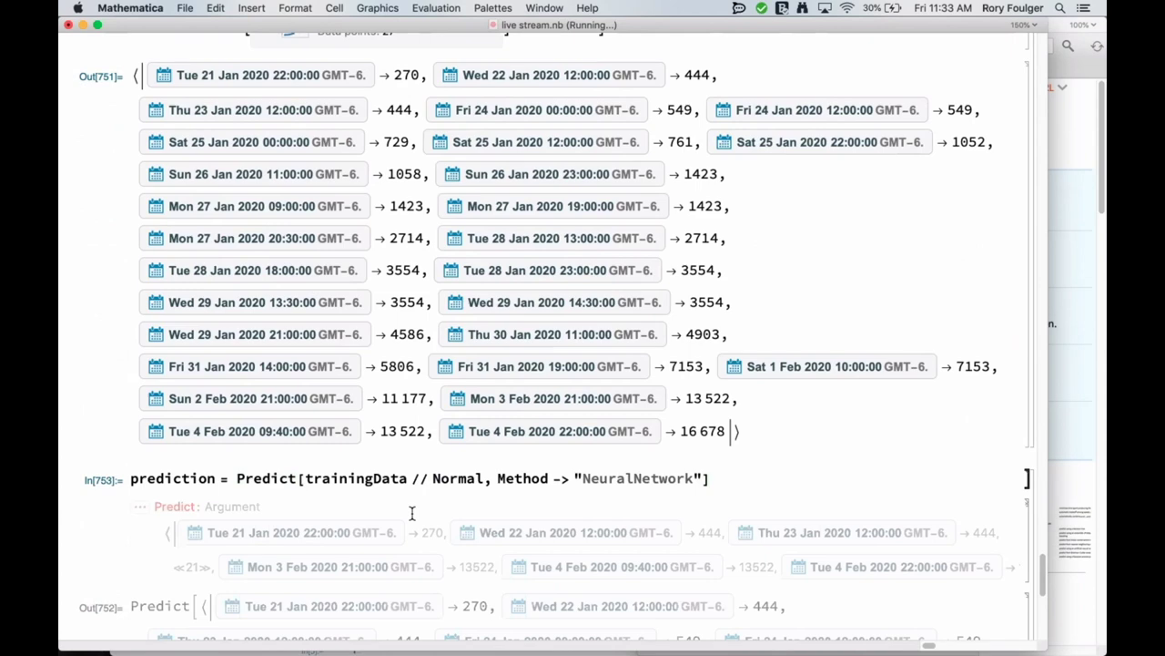
{"action": "scroll", "coordinate": [412, 513], "scroll_direction": "down", "scroll_amount": 5}
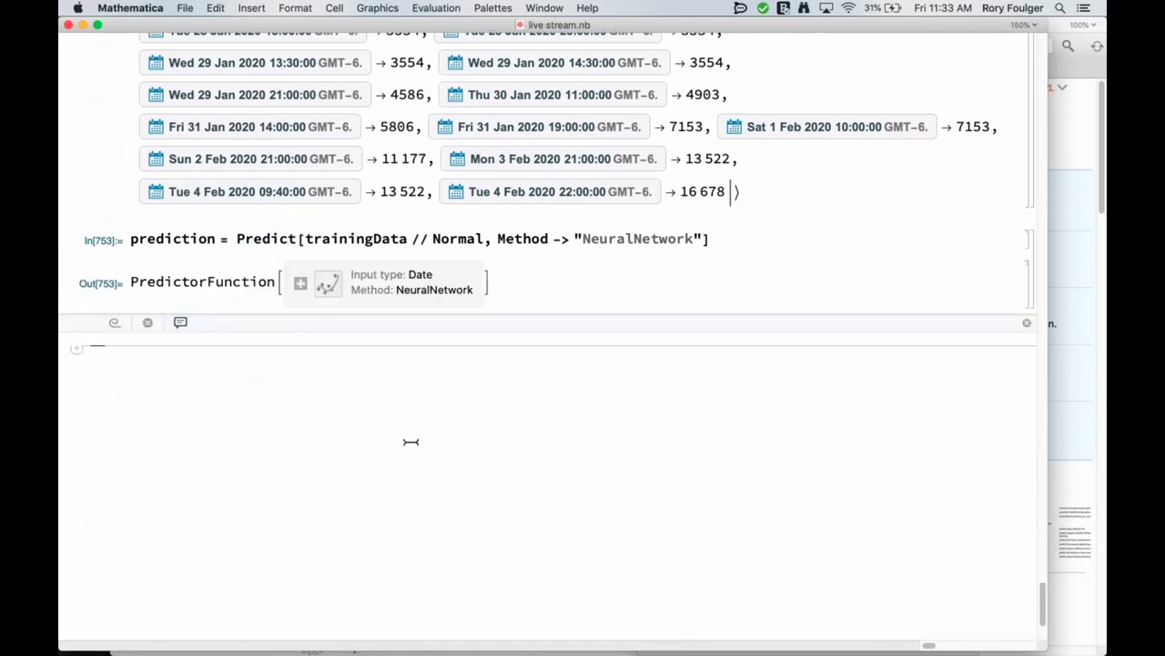
{"action": "scroll", "coordinate": [410, 441], "scroll_direction": "down", "scroll_amount": 1}
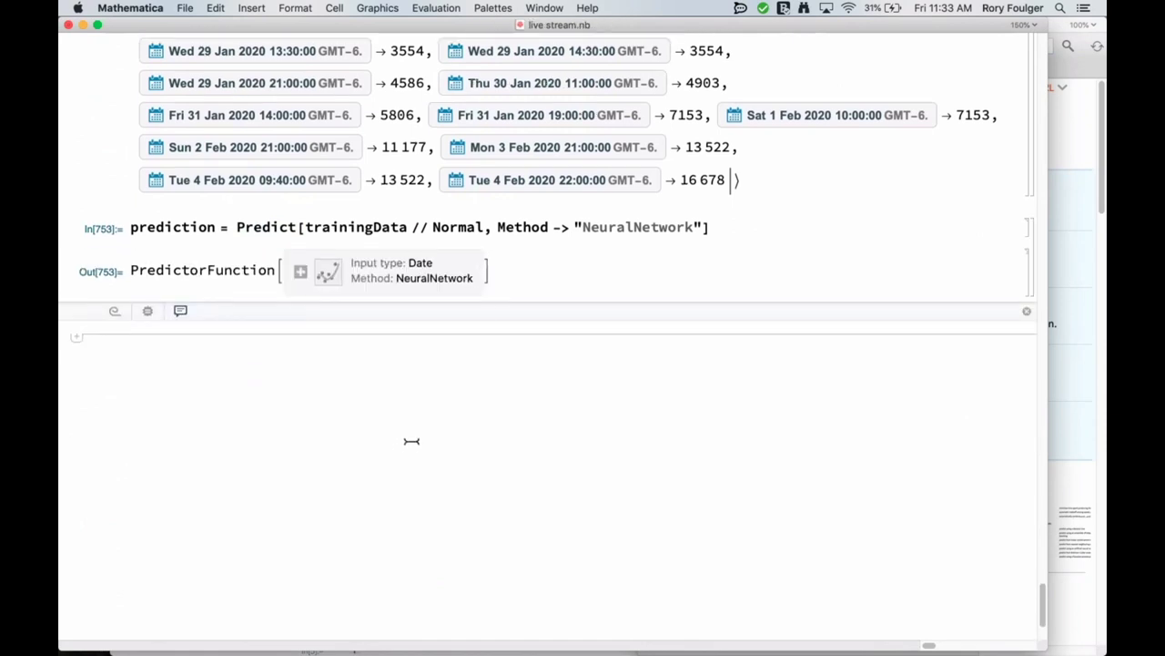
{"action": "scroll", "coordinate": [412, 440], "scroll_direction": "up", "scroll_amount": 15}
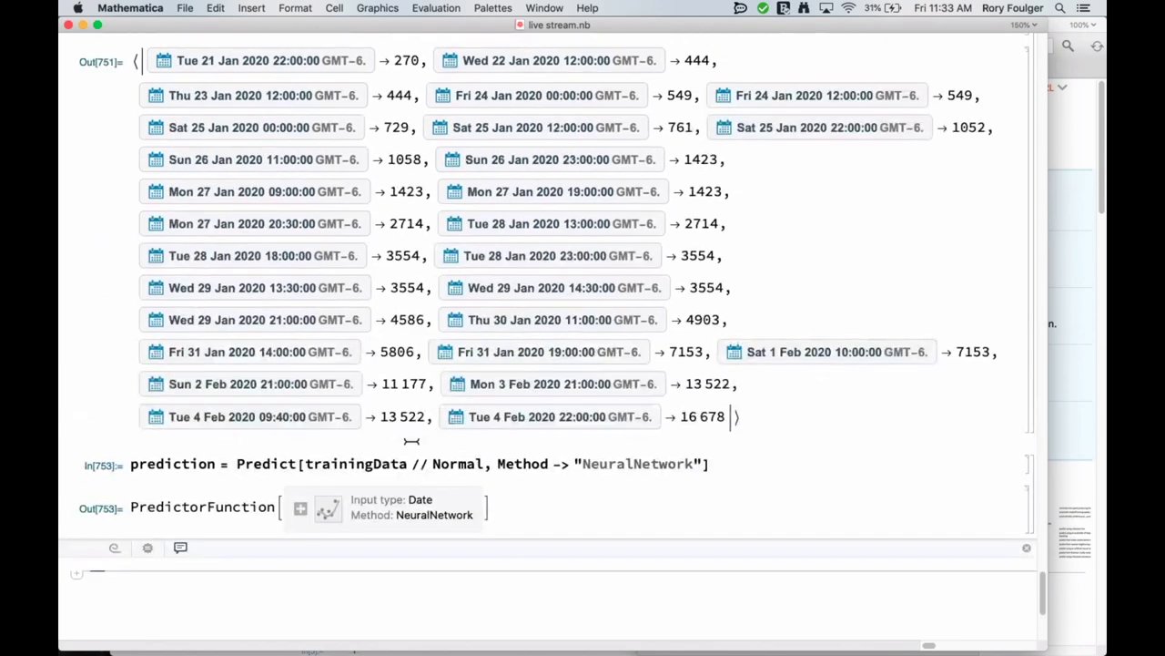
Start a new cell below the PredictorFunction output with the delayed function definition adddays[x_] :=
{"action": "scroll", "coordinate": [414, 439], "scroll_direction": "down", "scroll_amount": 2}
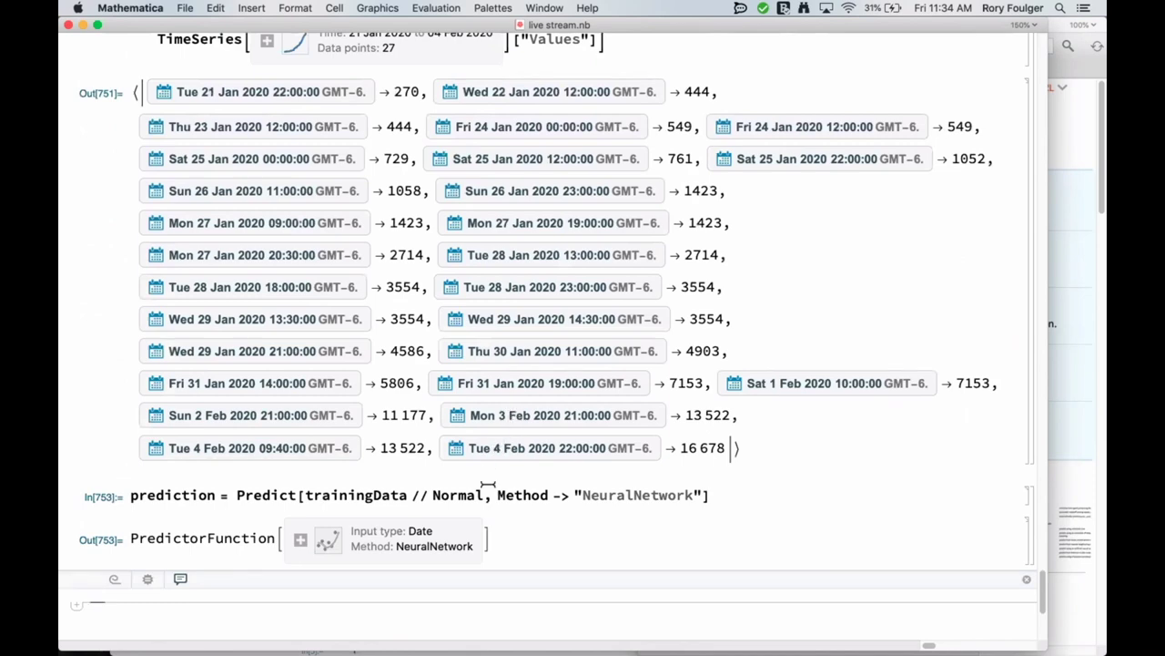
{"action": "scroll", "coordinate": [492, 484], "scroll_direction": "down", "scroll_amount": 2}
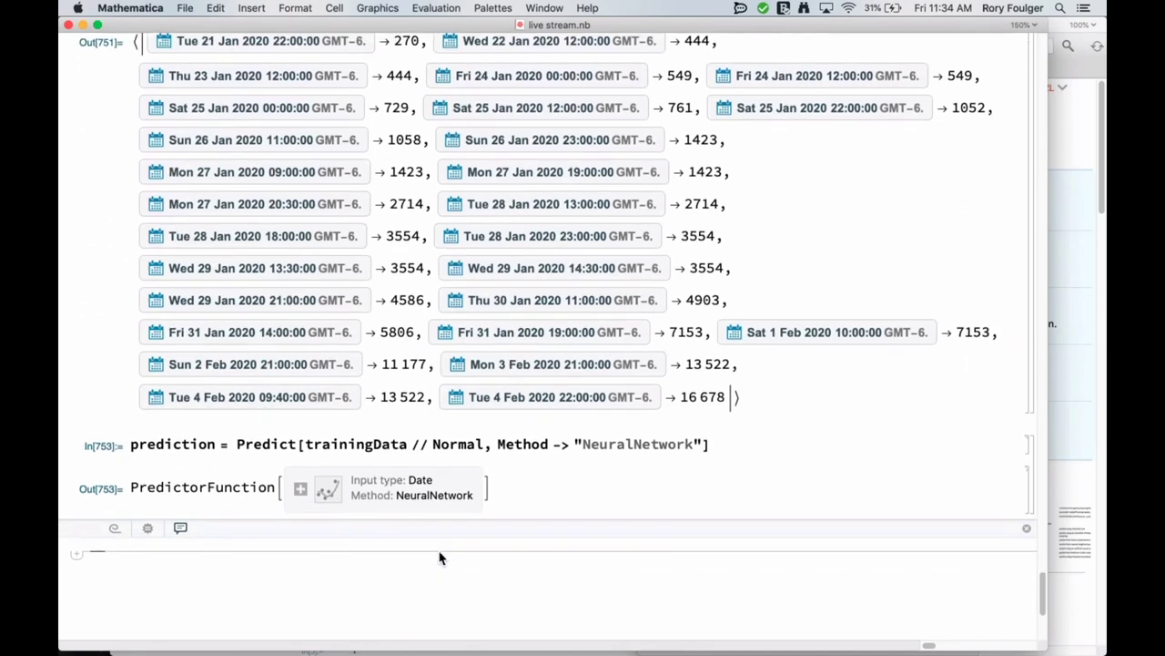
{"action": "scroll", "coordinate": [441, 555], "scroll_direction": "down", "scroll_amount": 4}
{"action": "type", "text": "adday"}
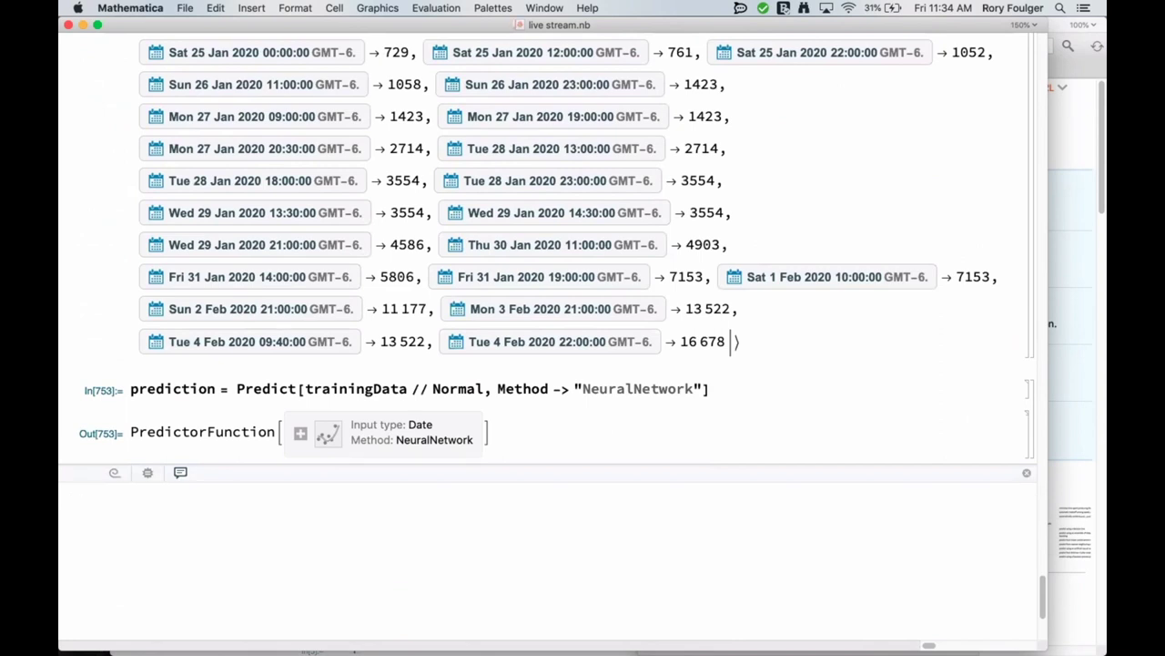
{"action": "type", "text": "s ="}
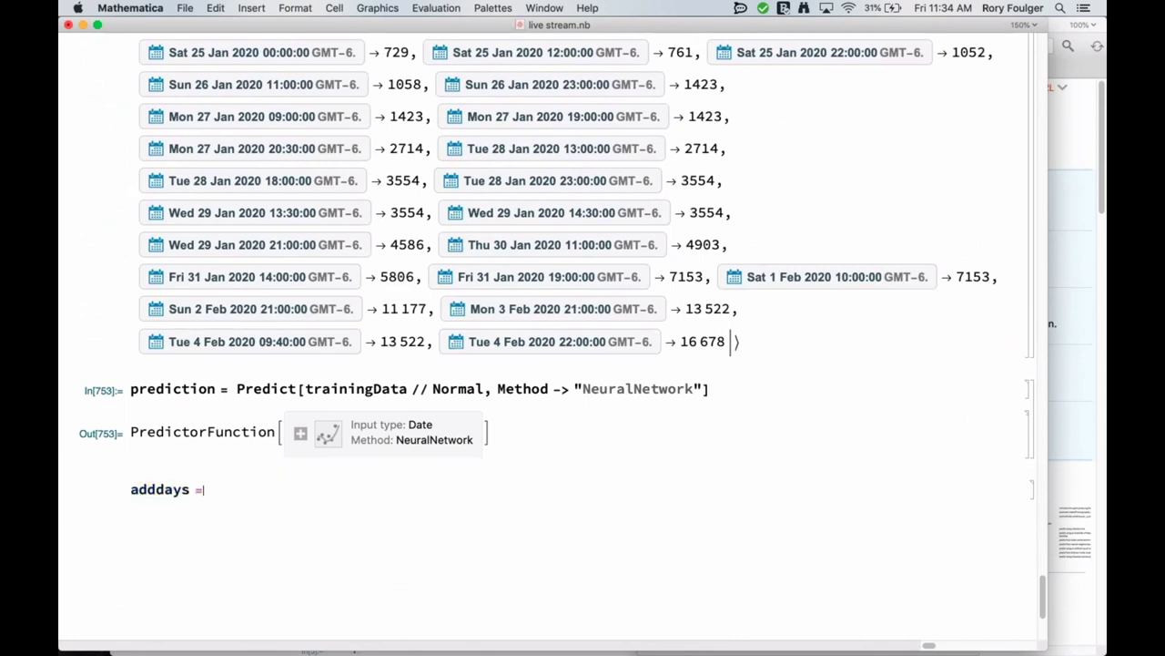
{"action": "key", "text": "BackSpace"}
{"action": "type", "text": ":="}
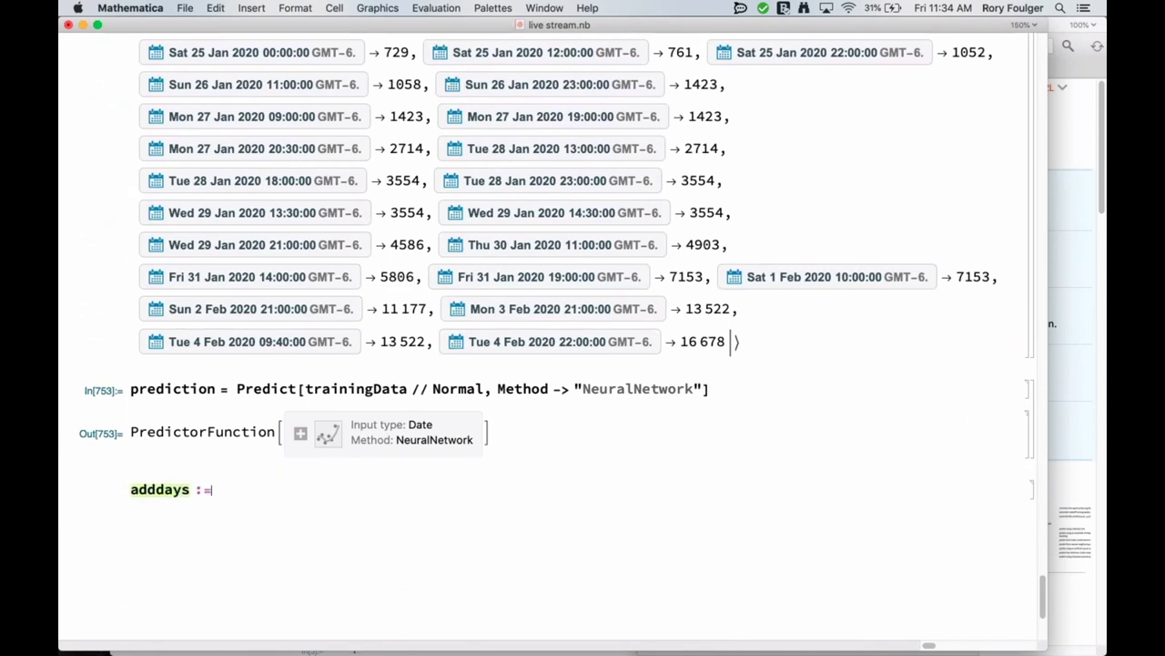
{"action": "type", "text": "[x_]"}
Begin the body of the adddays definition with DateObject[x] +
{"action": "left_click", "coordinate": [282, 488]}
{"action": "type", "text": "De"}
{"action": "key", "text": "BackSpace"}
{"action": "type", "text": "ate"}
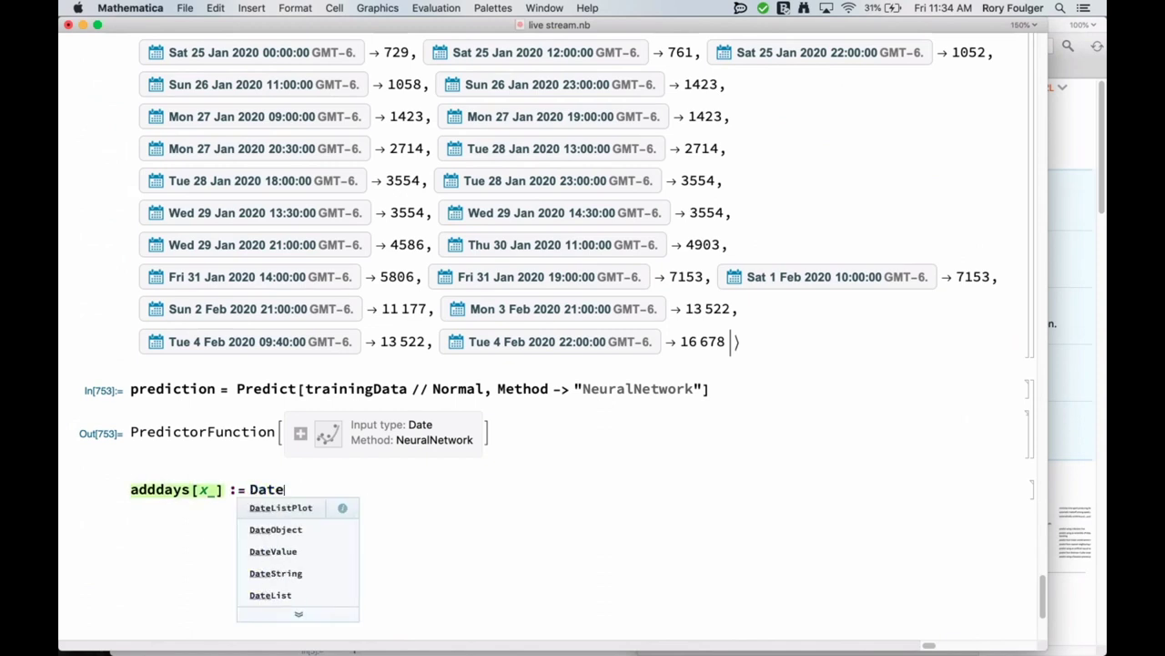
{"action": "type", "text": "Object"}
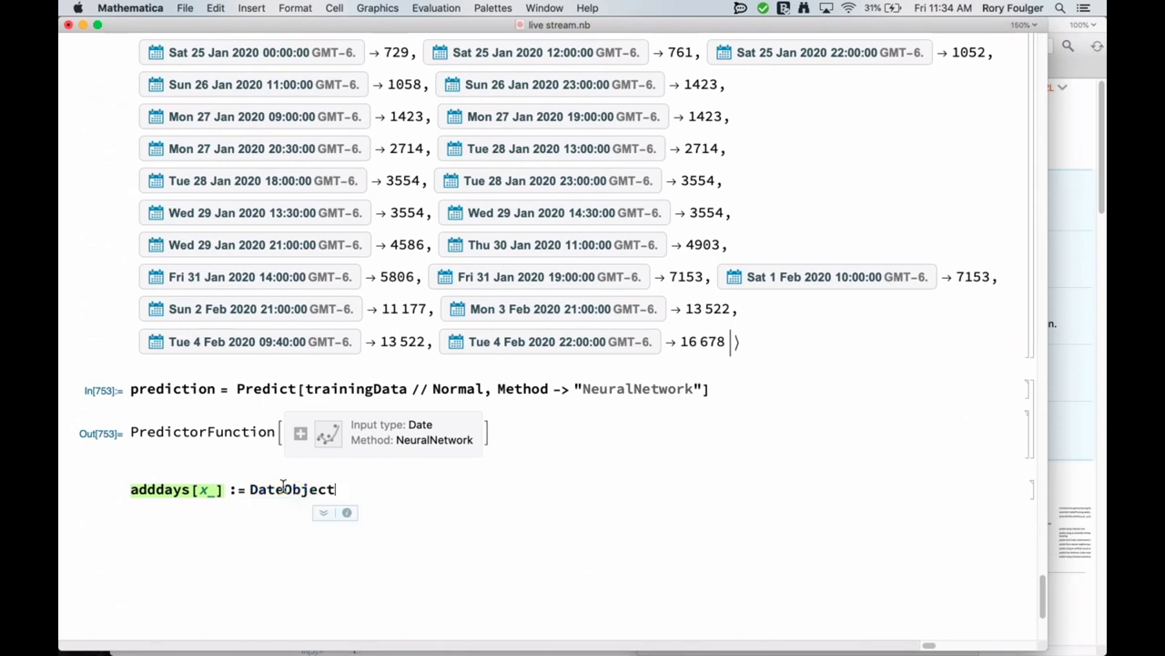
{"action": "type", "text": "[x]["}
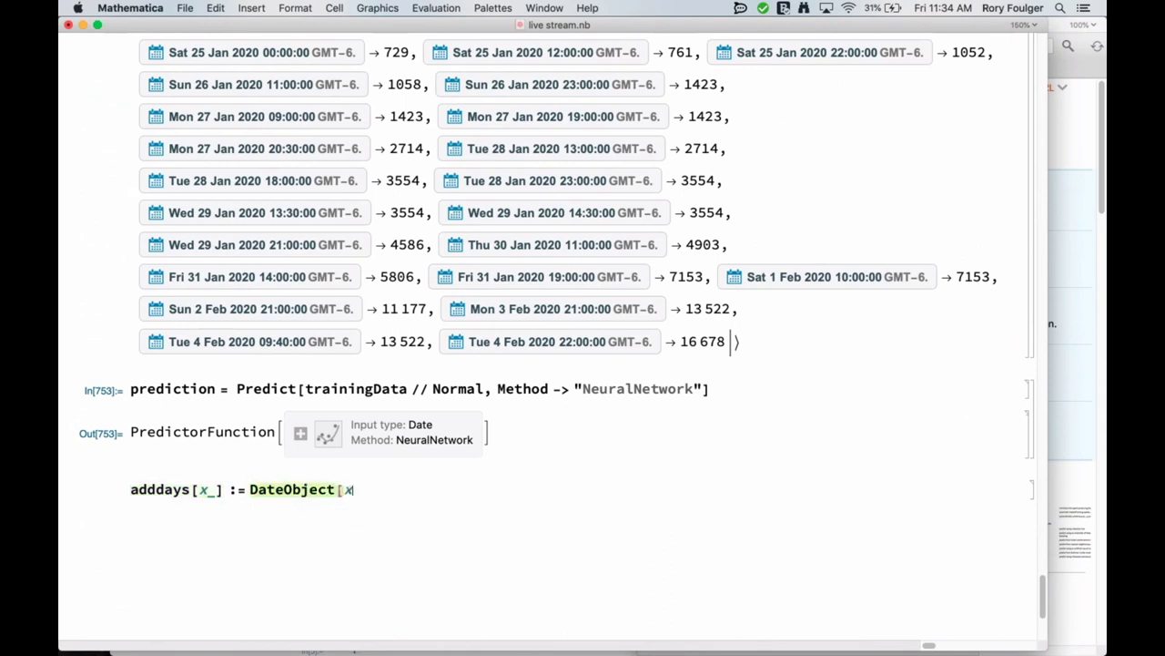
{"action": "key", "text": "BackSpace"}
{"action": "key", "text": "BackSpace"}
{"action": "type", "text": "] +"}
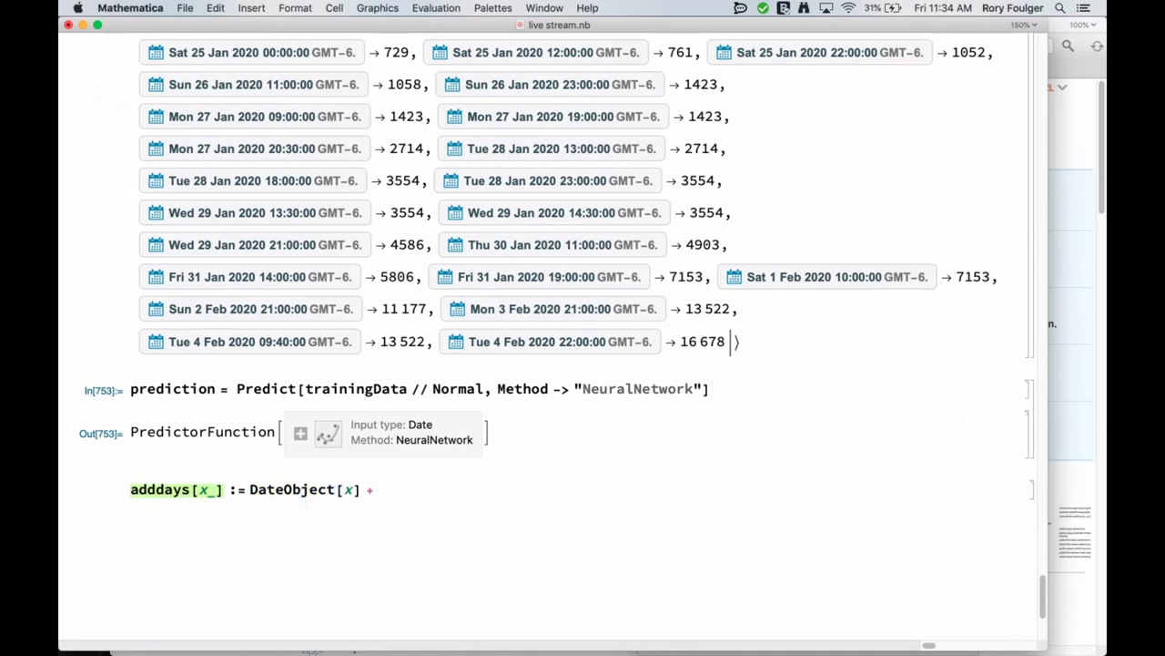
Complete the adddays definition with an offset of 15 days and evaluate it
{"action": "type", "text": " 15 days"}
{"action": "key", "text": "BackSpace"}
{"action": "key", "text": "BackSpace"}
{"action": "key", "text": "BackSpace"}
{"action": "key", "text": "BackSpace"}
{"action": "key", "text": "BackSpace"}
{"action": "key", "text": "BackSpace"}
{"action": "key", "text": "BackSpace"}
{"action": "key", "text": "BackSpace"}
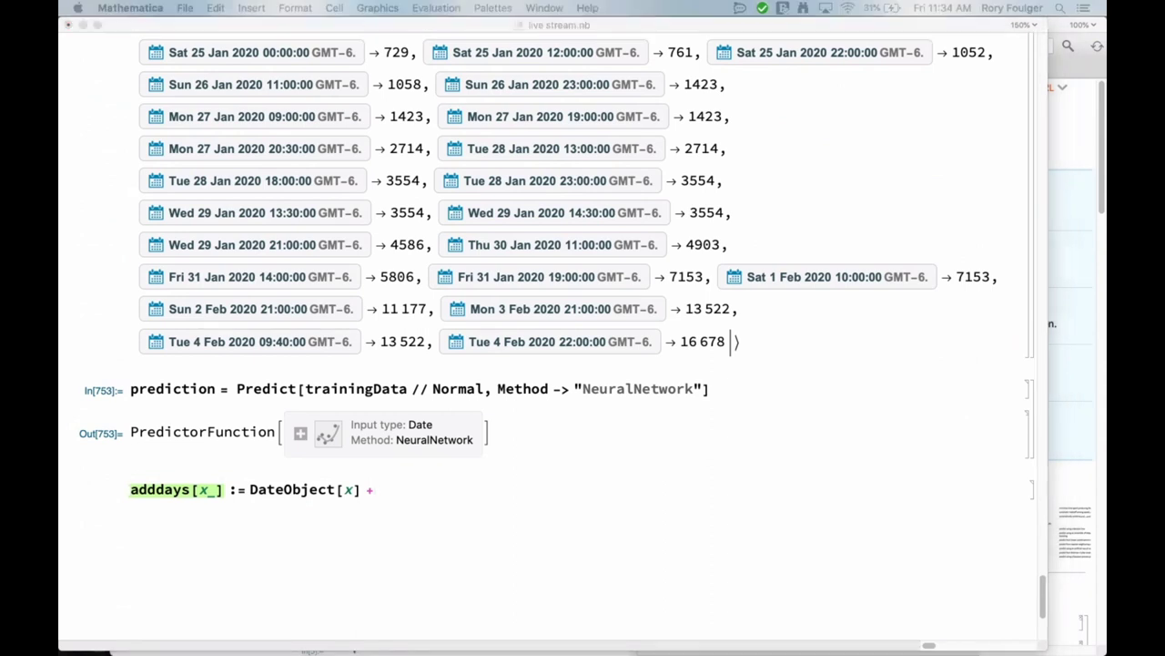
{"action": "left_click", "coordinate": [430, 499]}
{"action": "key", "text": "super+z"}
{"action": "type", "text": "+"}
{"action": "key", "text": "BackSpace"}
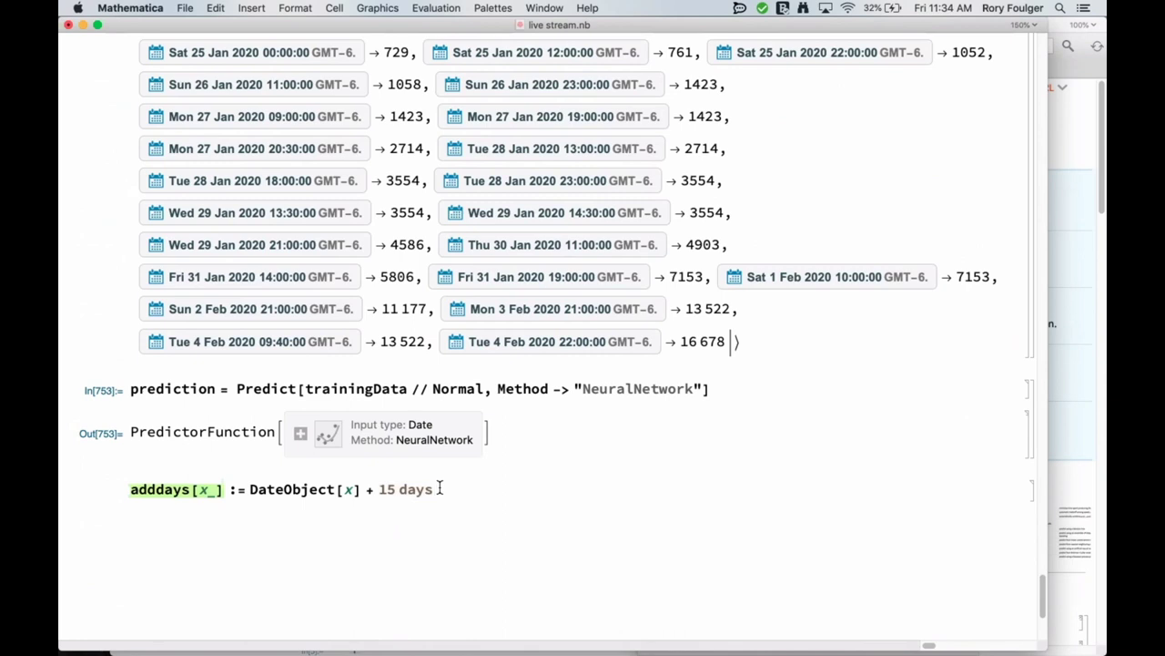
{"action": "key", "text": "shift+Return"}
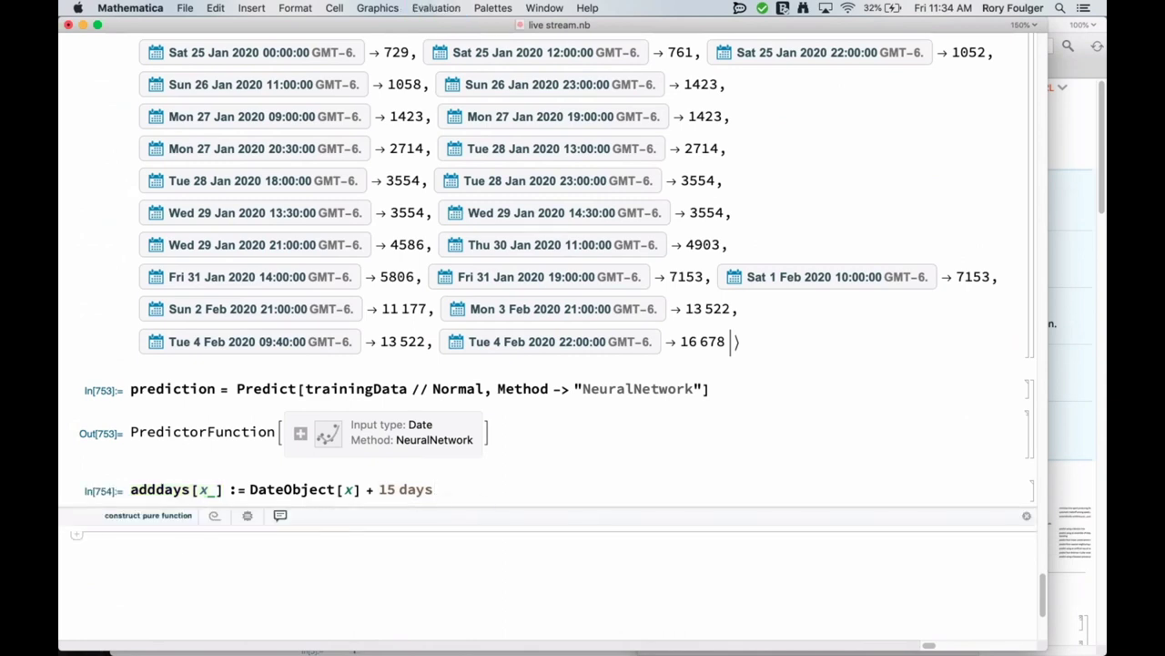
Start an adddays[ call in a new cell and copy the TimeSeries[…]["Dates"] expression from the earlier input cell
{"action": "type", "text": "adddays"}
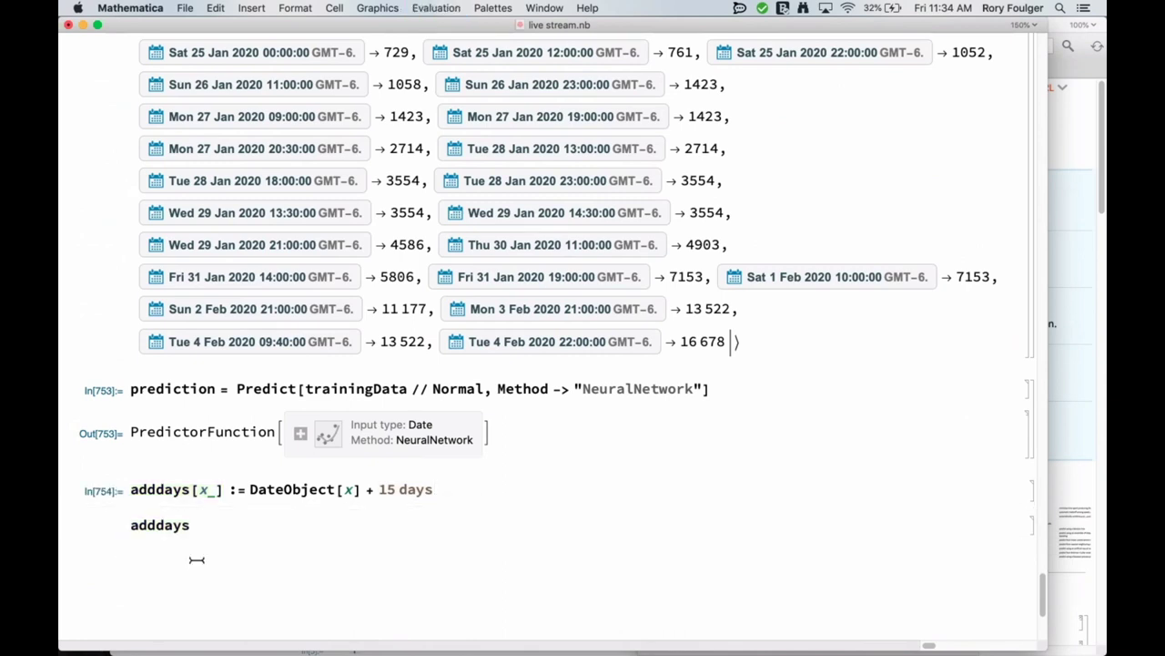
{"action": "type", "text": "["}
{"action": "scroll", "coordinate": [269, 509], "scroll_direction": "up", "scroll_amount": 15}
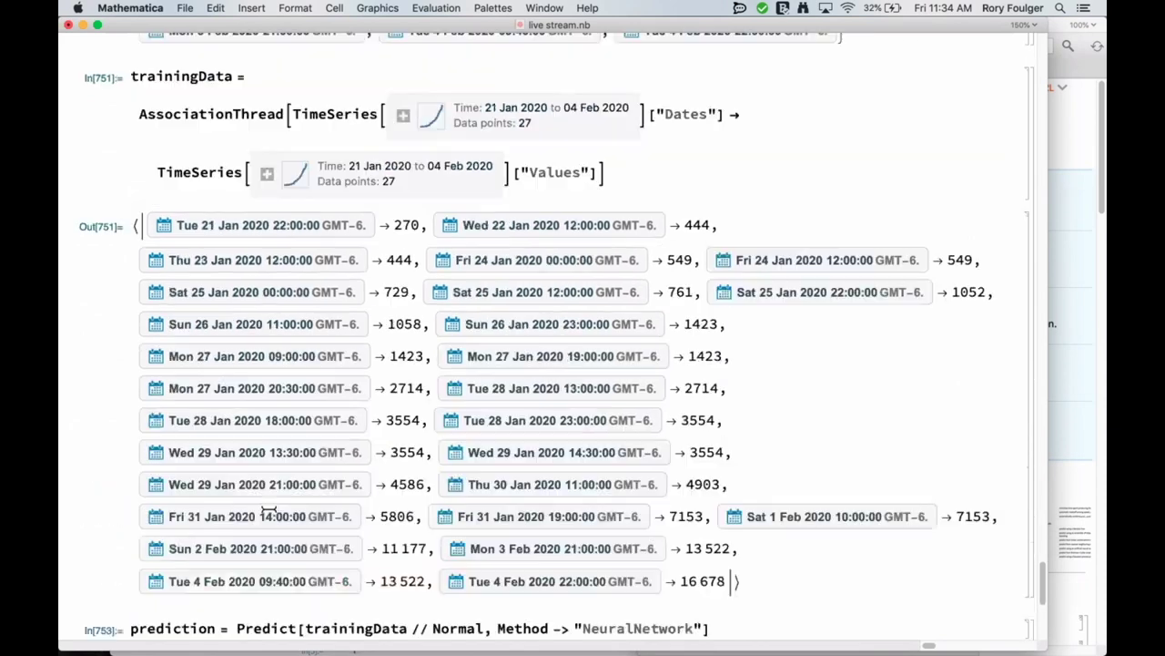
{"action": "scroll", "coordinate": [244, 220], "scroll_direction": "up", "scroll_amount": 3}
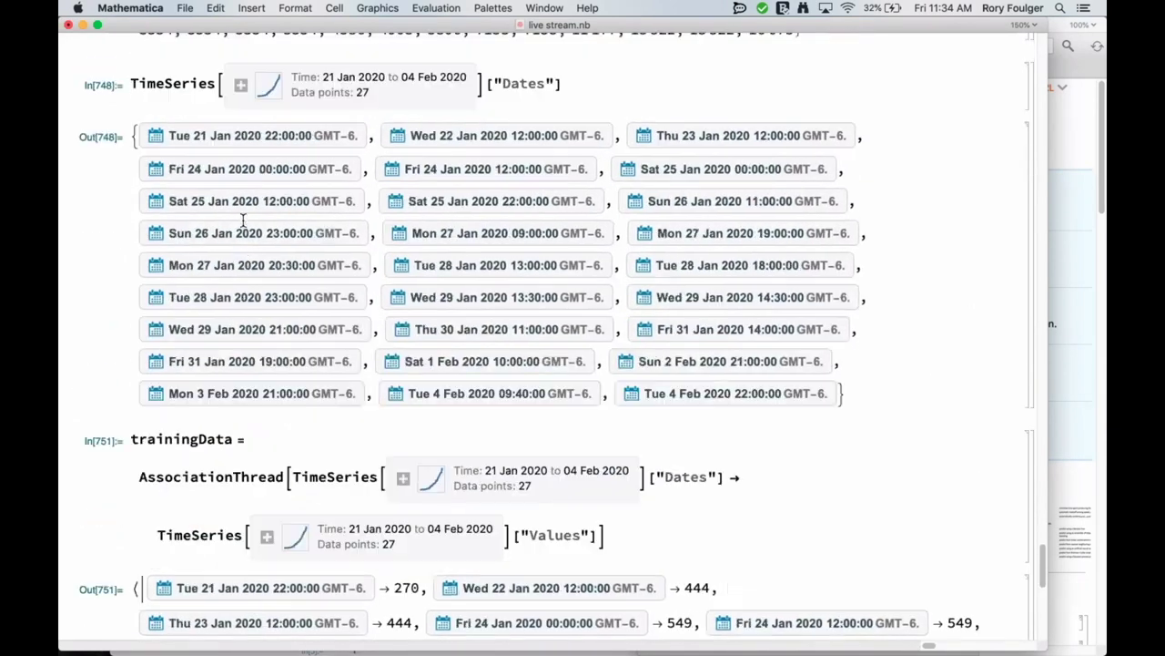
{"action": "left_click_drag", "start_coordinate": [572, 86], "coordinate": [173, 69]}
{"action": "key", "text": "super+c"}
Paste the copied TimeSeries[…]["Dates"] expression as the adddays argument, close the bracket and evaluate the call
{"action": "scroll", "coordinate": [269, 482], "scroll_direction": "down", "scroll_amount": 18}
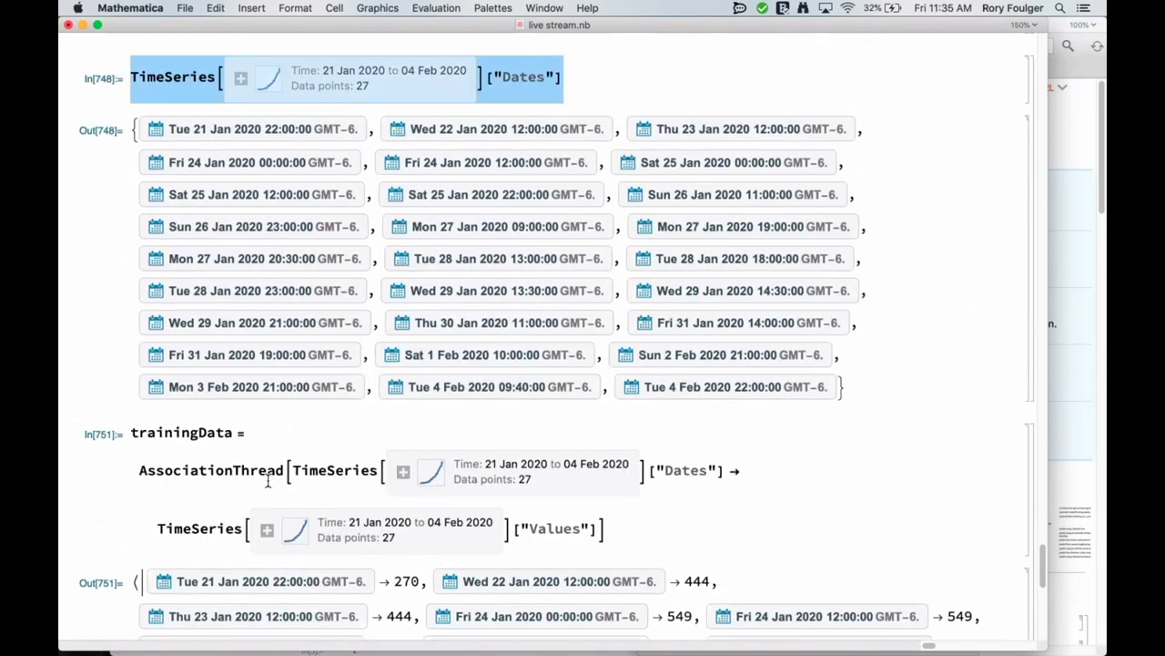
{"action": "left_click", "coordinate": [210, 574]}
{"action": "key", "text": "super+v"}
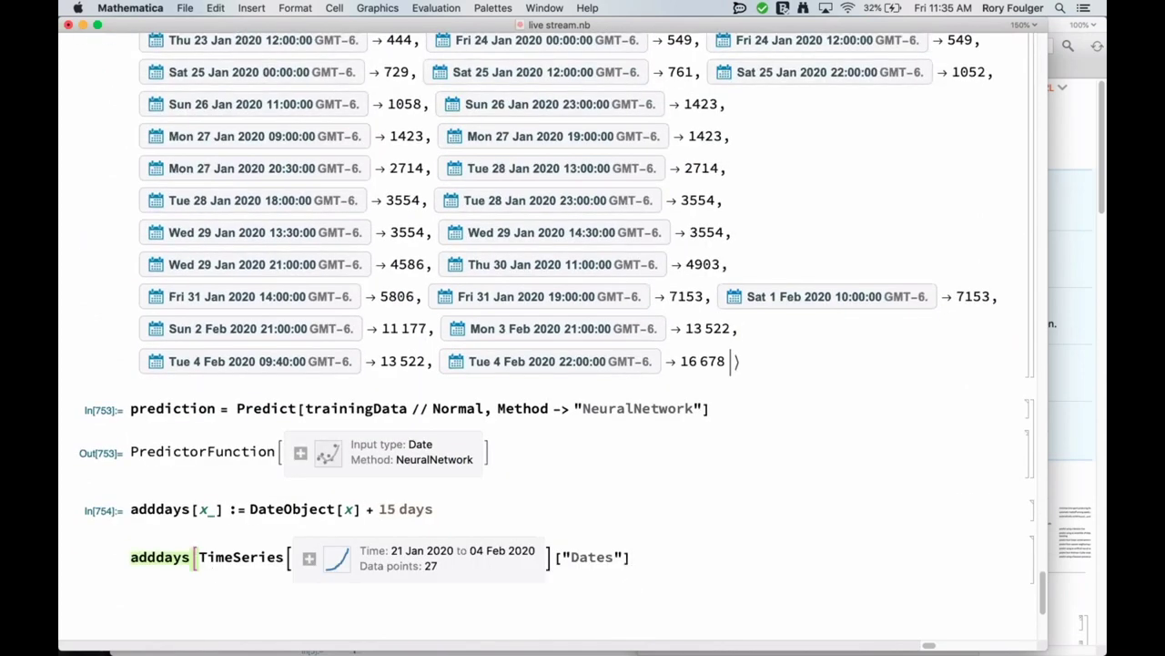
{"action": "type", "text": "]"}
{"action": "key", "text": "shift+Return"}
{"action": "scroll", "coordinate": [283, 515], "scroll_direction": "down", "scroll_amount": 3}
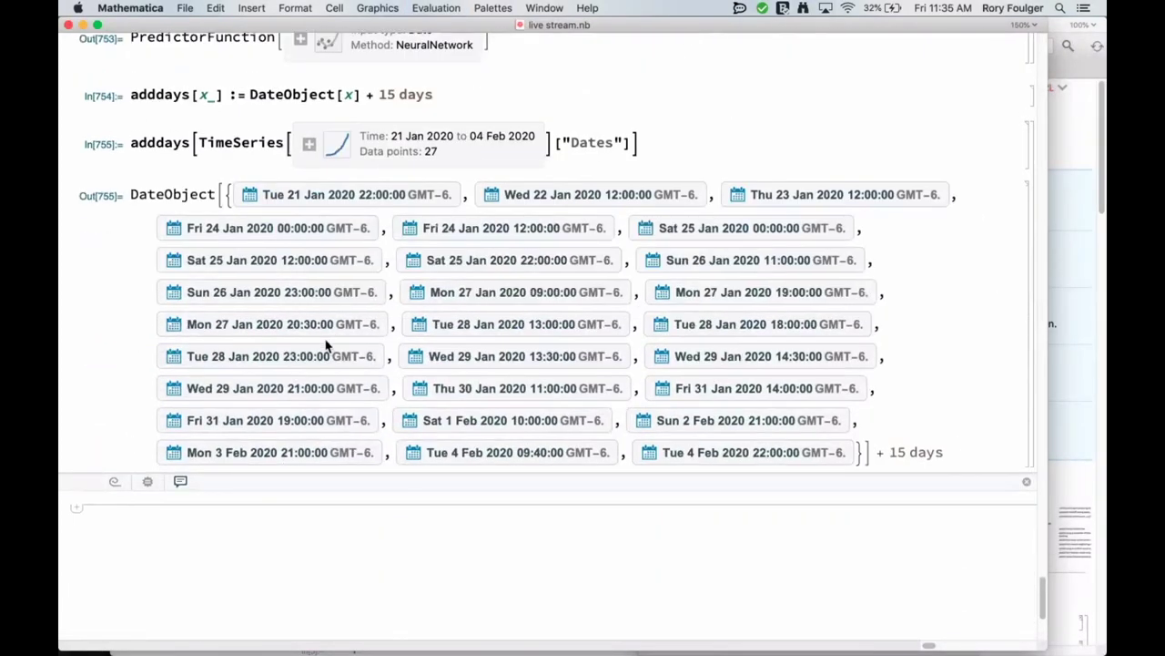
Examine the dates in the adddays output, particularly the first entry, to check whether the offset was applied
{"action": "left_click", "coordinate": [287, 194]}
{"action": "left_click_drag", "start_coordinate": [367, 198], "coordinate": [468, 275]}
{"action": "left_click", "coordinate": [537, 225]}
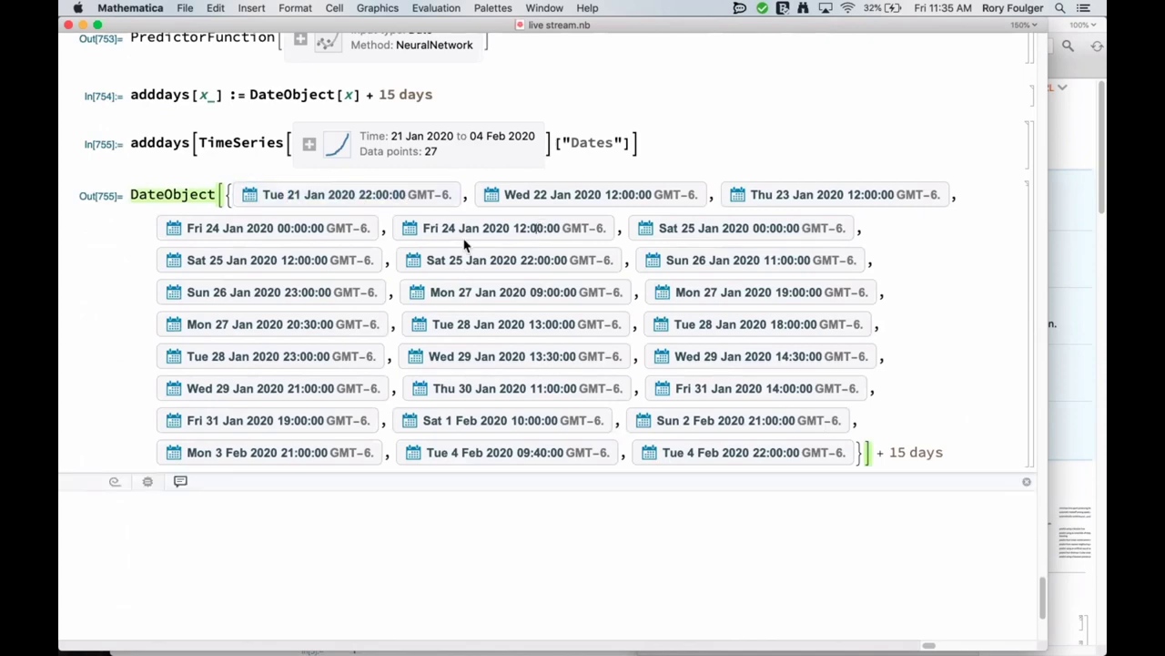
{"action": "scroll", "coordinate": [464, 241], "scroll_direction": "up", "scroll_amount": 5}
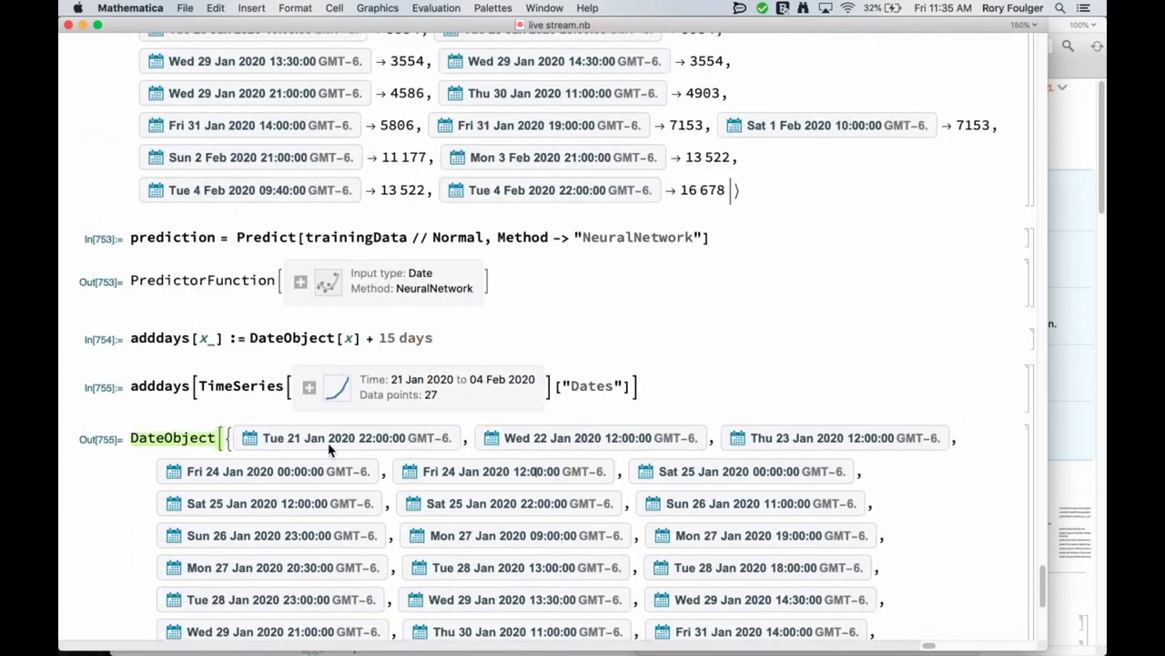
{"action": "scroll", "coordinate": [329, 446], "scroll_direction": "up", "scroll_amount": 1}
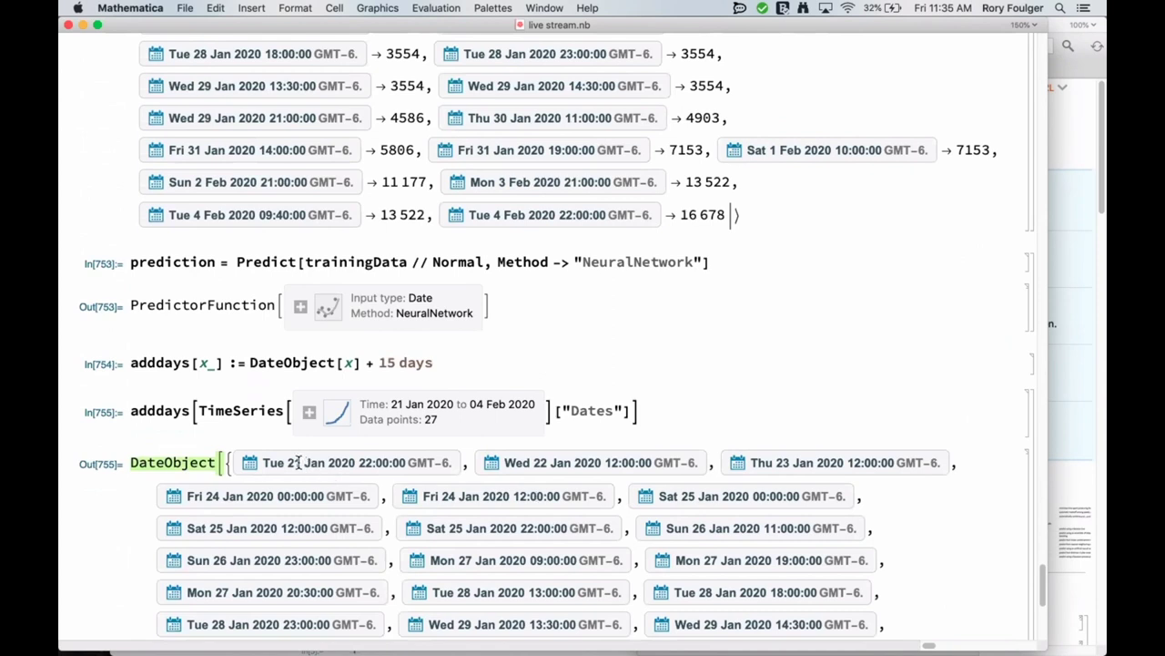
{"action": "left_click_drag", "start_coordinate": [288, 463], "coordinate": [349, 466]}
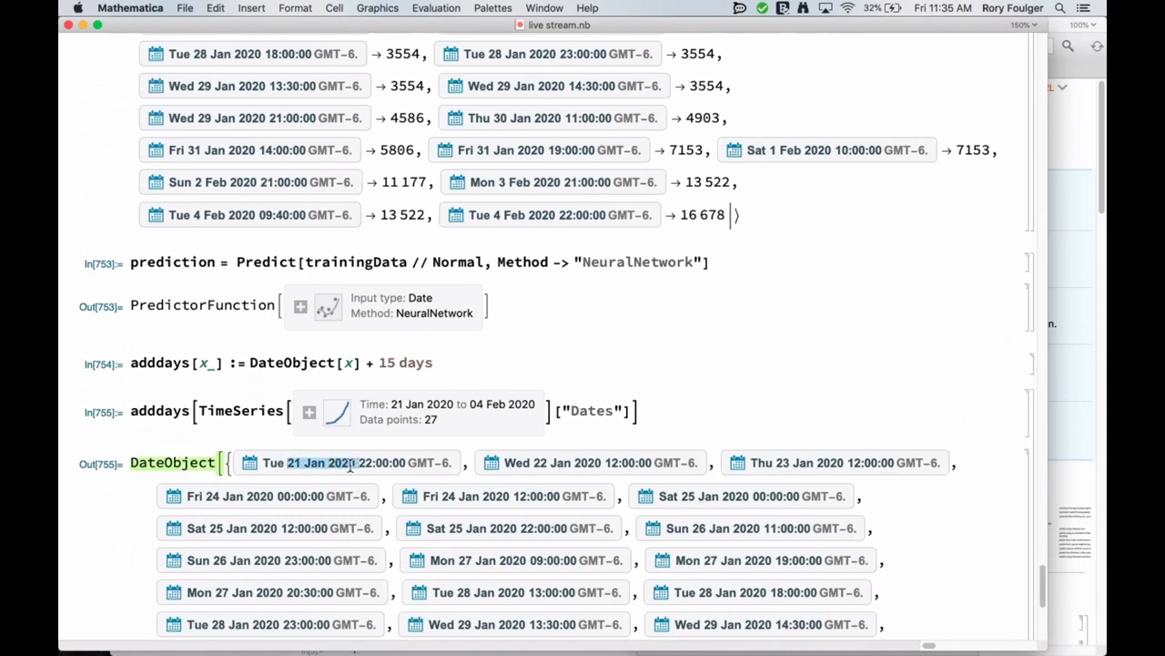
Try an offset of 25 days in the adddays definition and re-evaluate both the definition and the call
{"action": "left_click", "coordinate": [389, 363]}
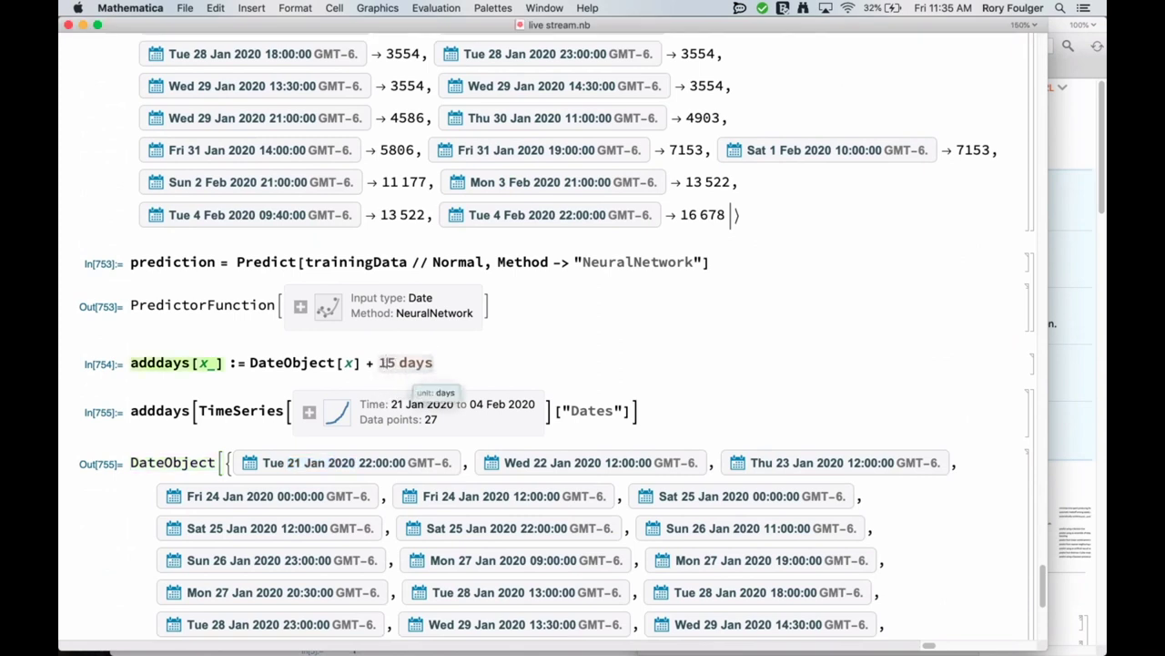
{"action": "key", "text": "BackSpace"}
{"action": "type", "text": "3"}
{"action": "key", "text": "shift+Return"}
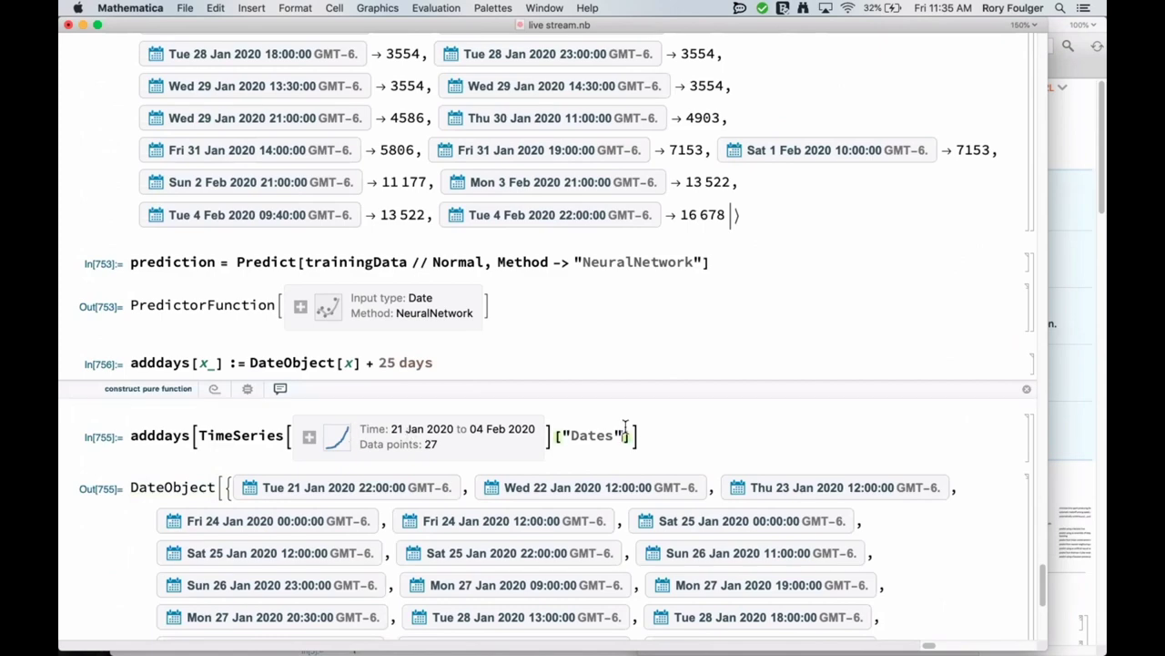
{"action": "key", "text": "shift+Return"}
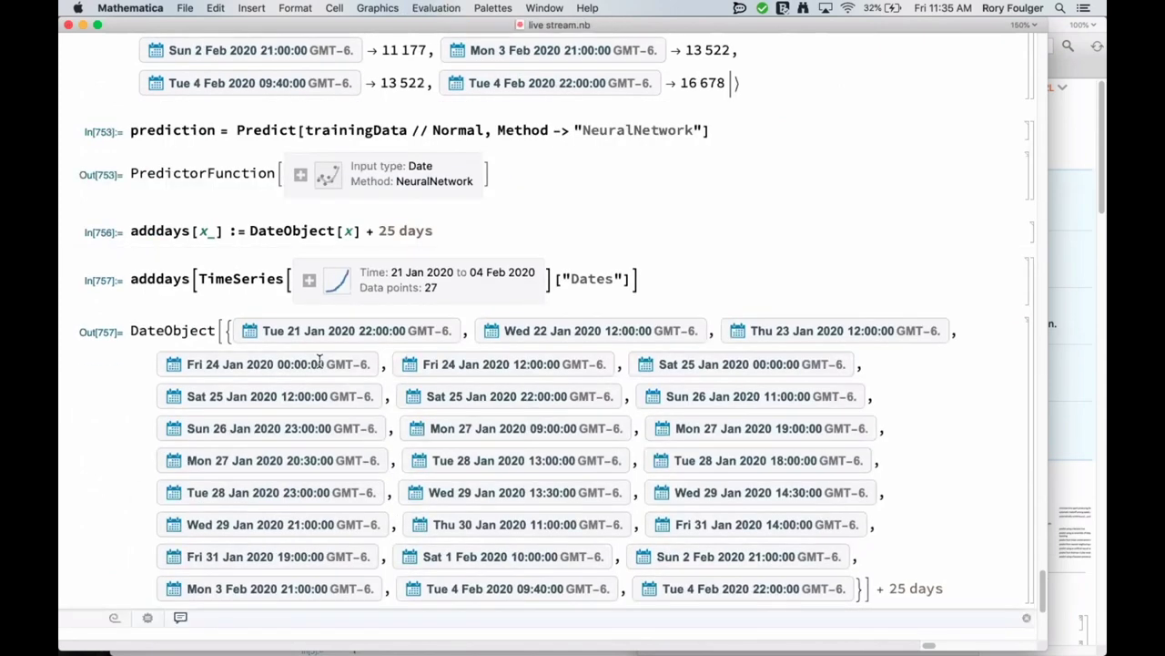
{"action": "scroll", "coordinate": [318, 361], "scroll_direction": "up", "scroll_amount": 1}
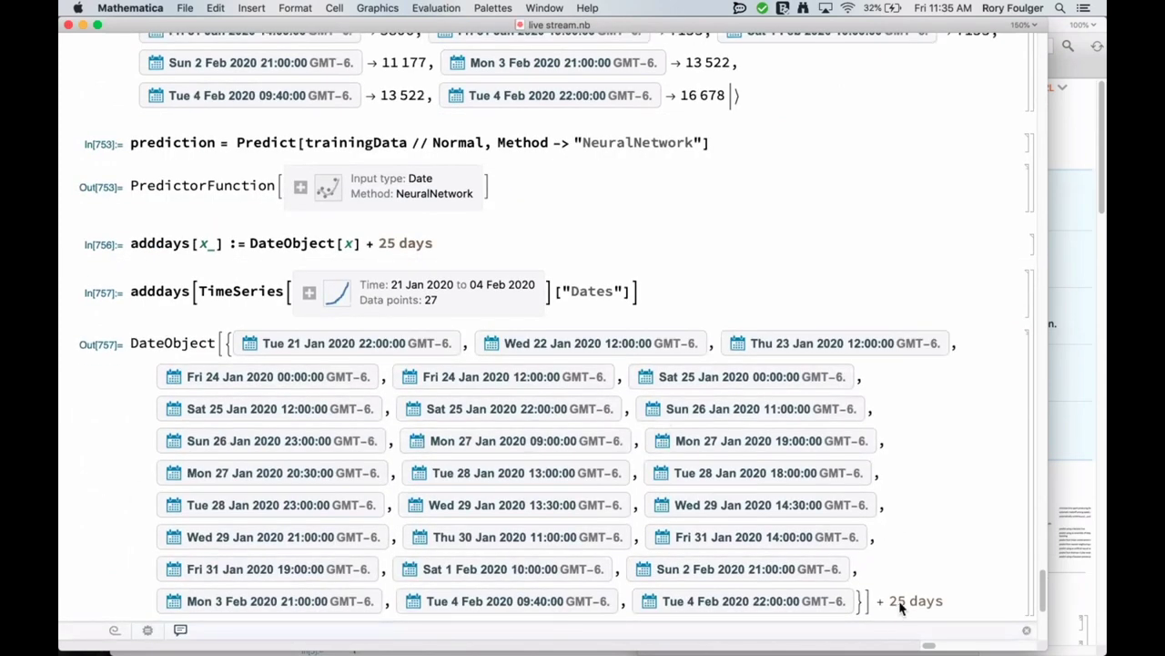
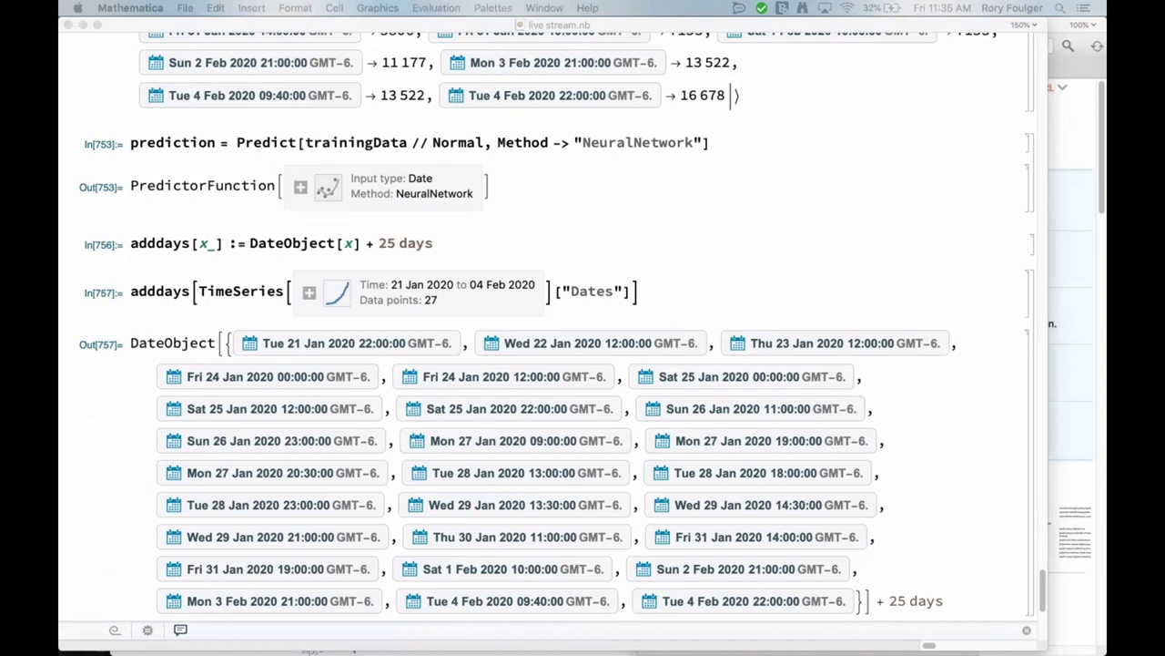
Rewrite the call as adddays /@ TimeSeries[…]["Dates"] to map the function over every date, and evaluate it
{"action": "left_click", "coordinate": [311, 263]}
{"action": "triple_click", "coordinate": [249, 291]}
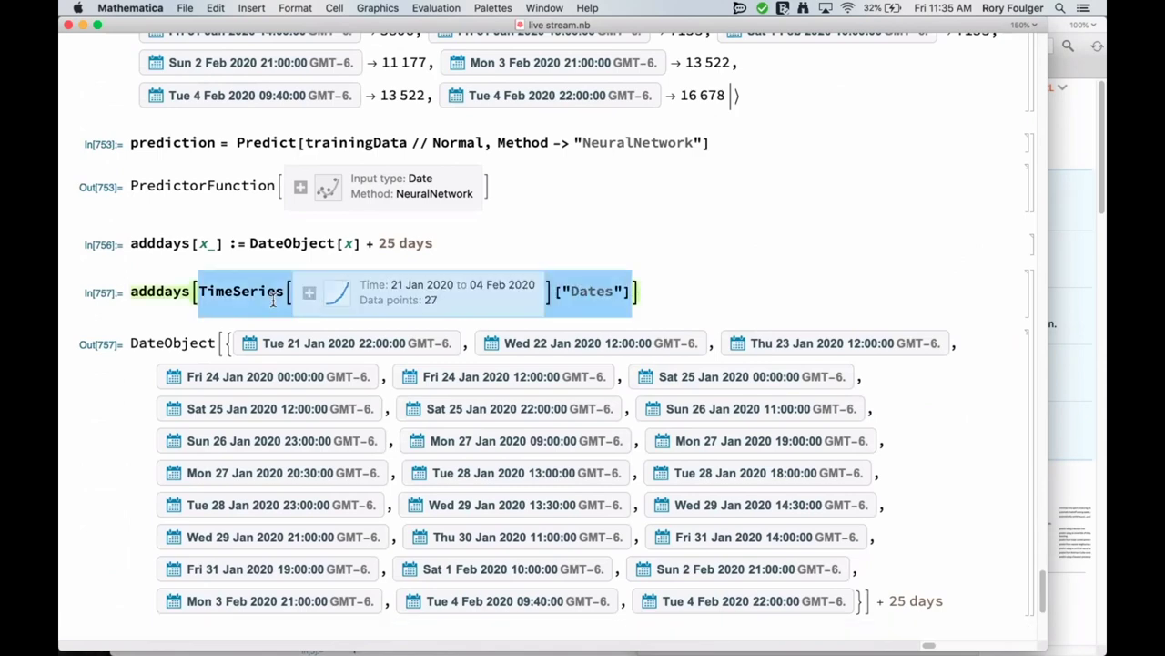
{"action": "key", "text": "BackSpace"}
{"action": "key", "text": "BackSpace"}
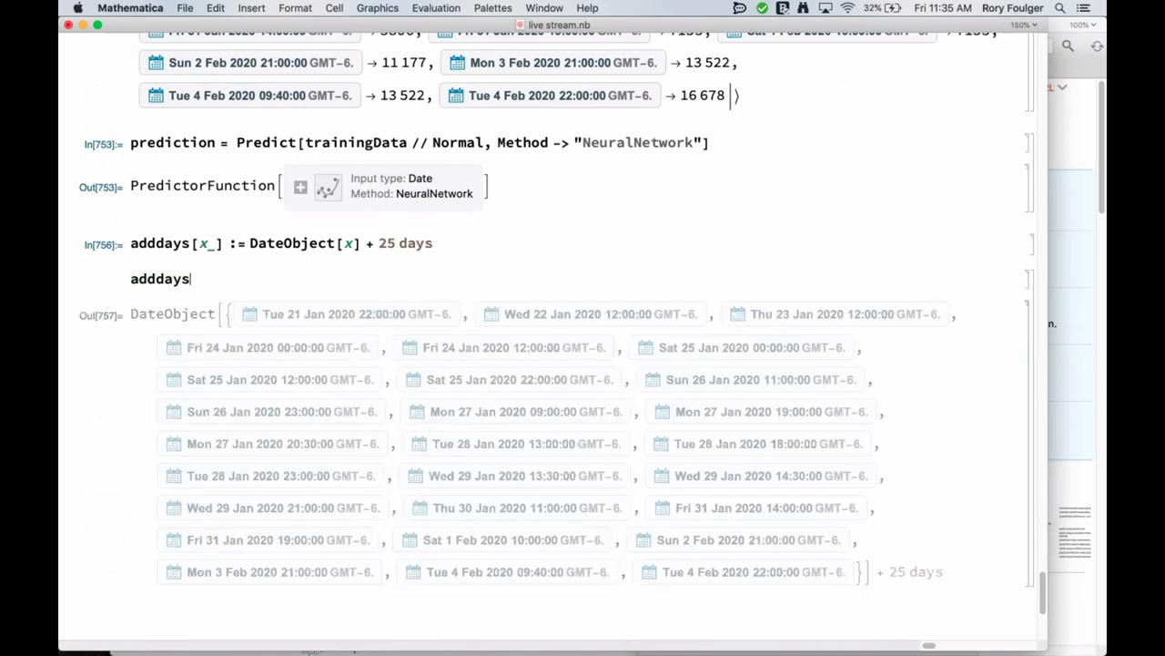
{"action": "type", "text": "/@"}
{"action": "type", "text": "TimeSeries[…][\"Dates\"]"}
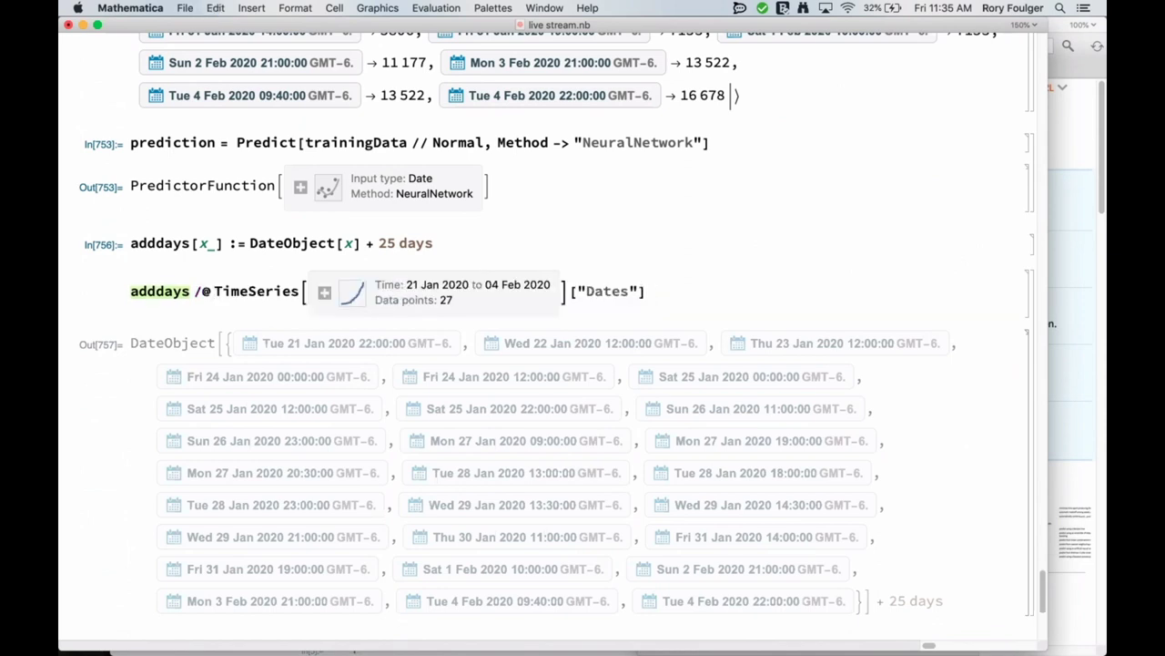
{"action": "key", "text": "shift+Return"}
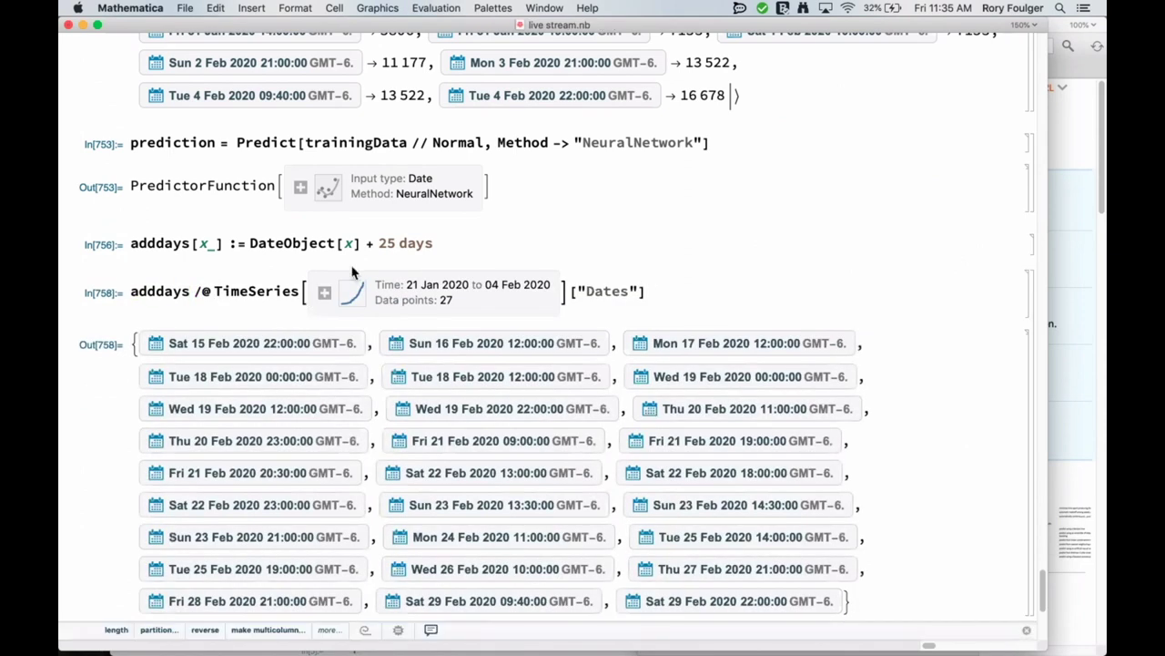
Set the adddays offset to 15 days, re-evaluate the definition and the mapped call, and check the last training date
{"action": "left_click", "coordinate": [387, 243]}
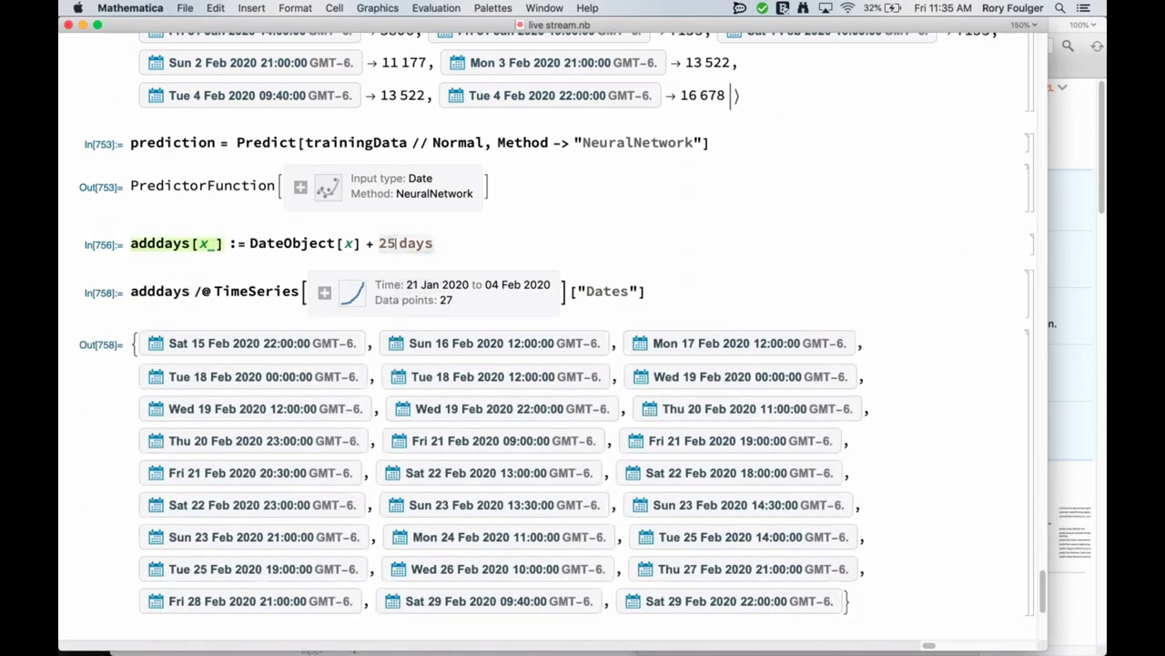
{"action": "key", "text": "BackSpace"}
{"action": "type", "text": "1"}
{"action": "key", "text": "shift+Return"}
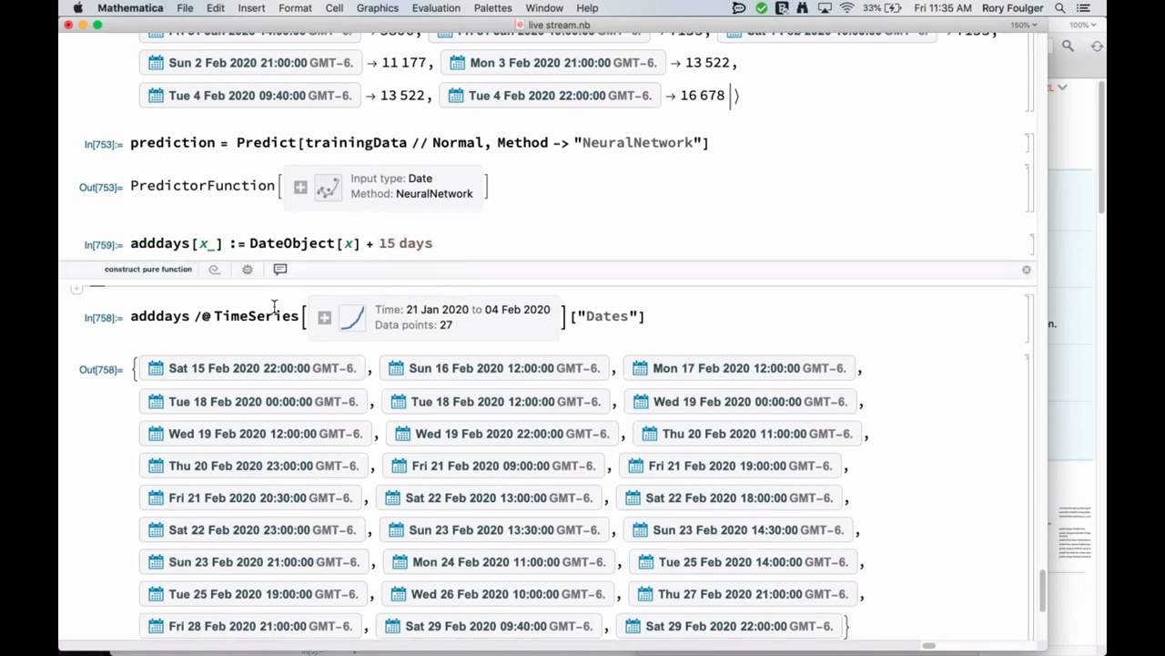
{"action": "left_click", "coordinate": [273, 315]}
{"action": "key", "text": "shift+Return"}
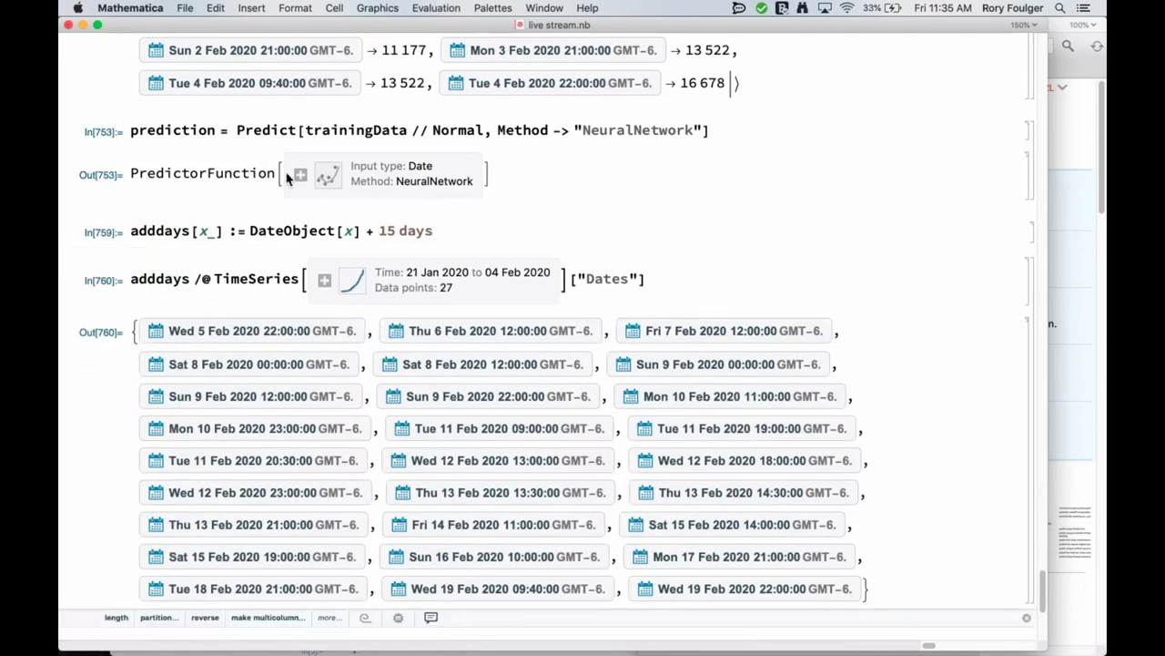
{"action": "left_click_drag", "start_coordinate": [474, 82], "coordinate": [555, 84]}
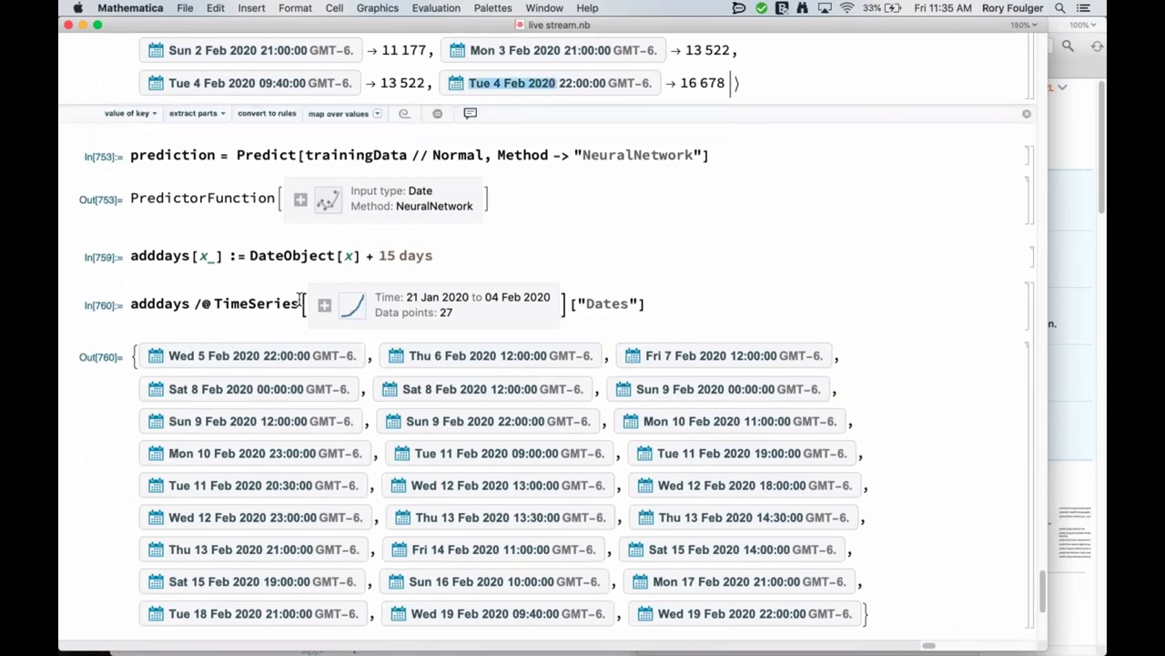
Begin a call to the trained predictor with prediction[ in a new input cell below the adddays output
{"action": "left_click", "coordinate": [263, 307]}
{"action": "scroll", "coordinate": [267, 353], "scroll_direction": "down", "scroll_amount": 5}
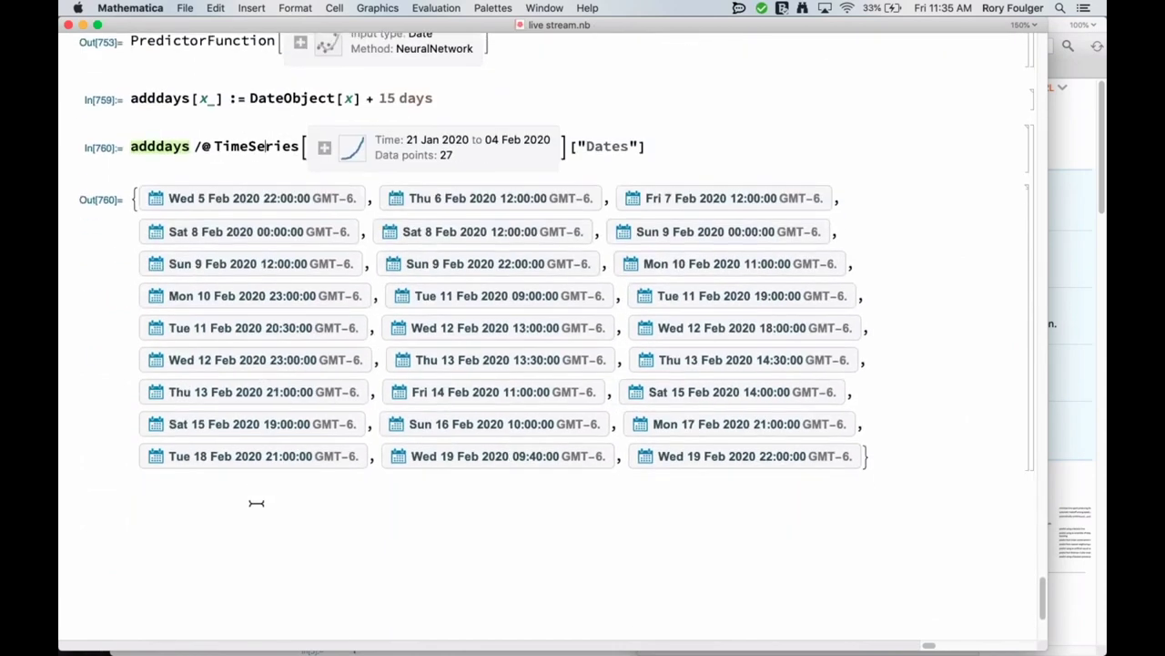
{"action": "left_click", "coordinate": [255, 515]}
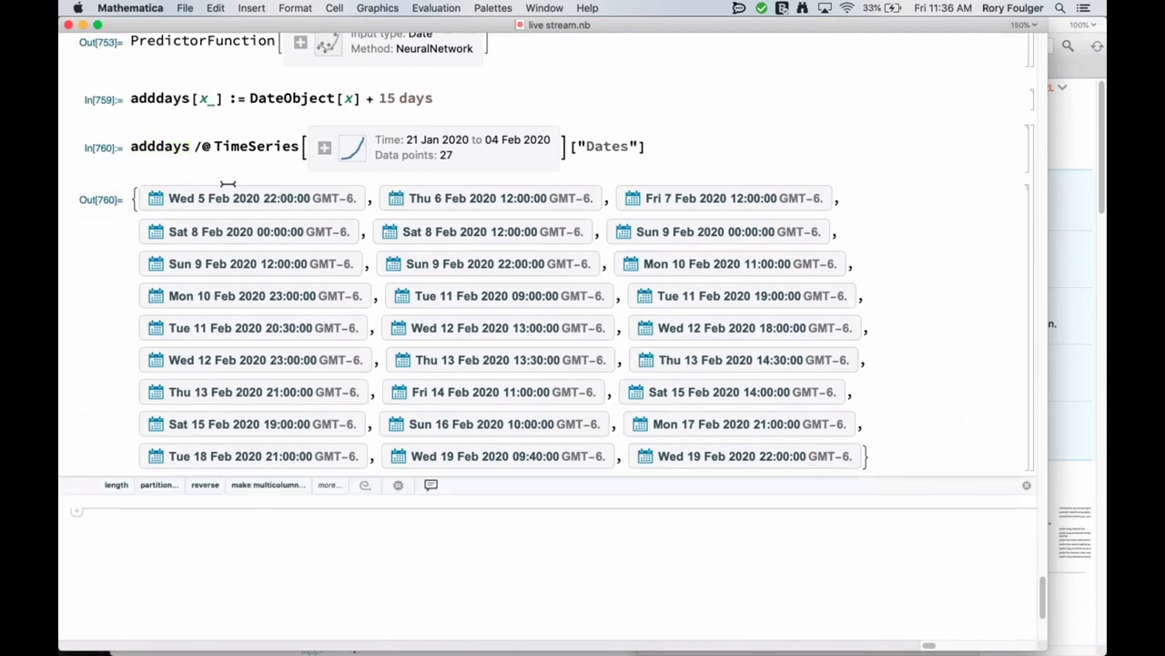
{"action": "scroll", "coordinate": [227, 183], "scroll_direction": "up", "scroll_amount": 3}
{"action": "double_click", "coordinate": [156, 114]}
{"action": "key", "text": "super+c"}
{"action": "scroll", "coordinate": [210, 473], "scroll_direction": "down", "scroll_amount": 4}
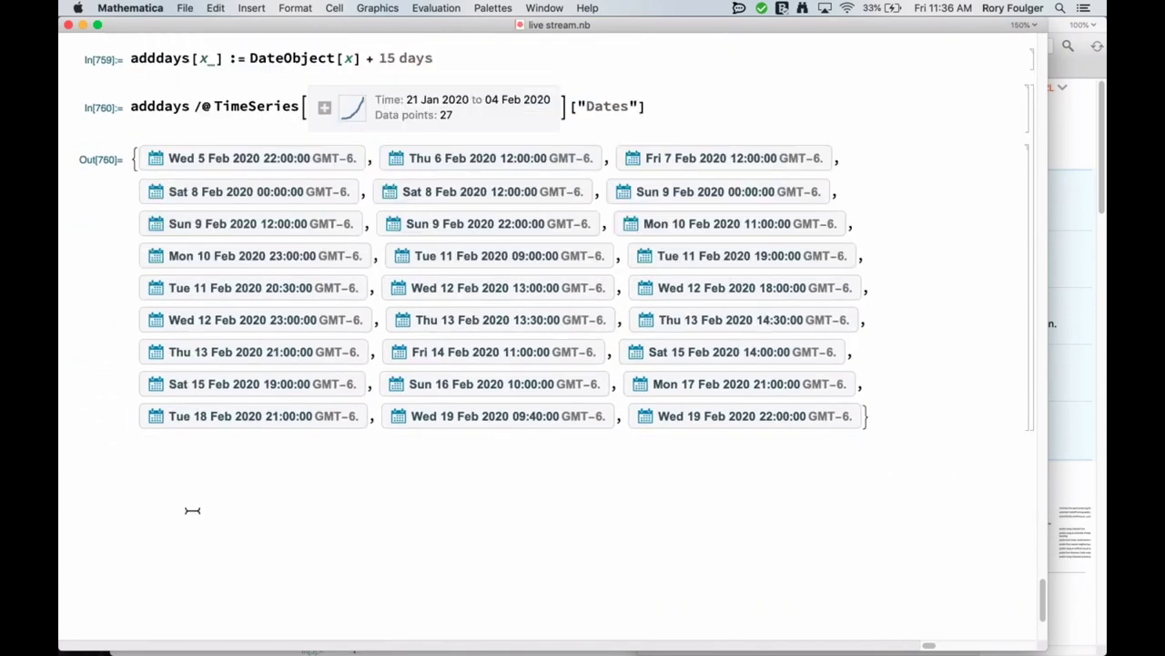
{"action": "key", "text": "super+v"}
{"action": "type", "text": "["}
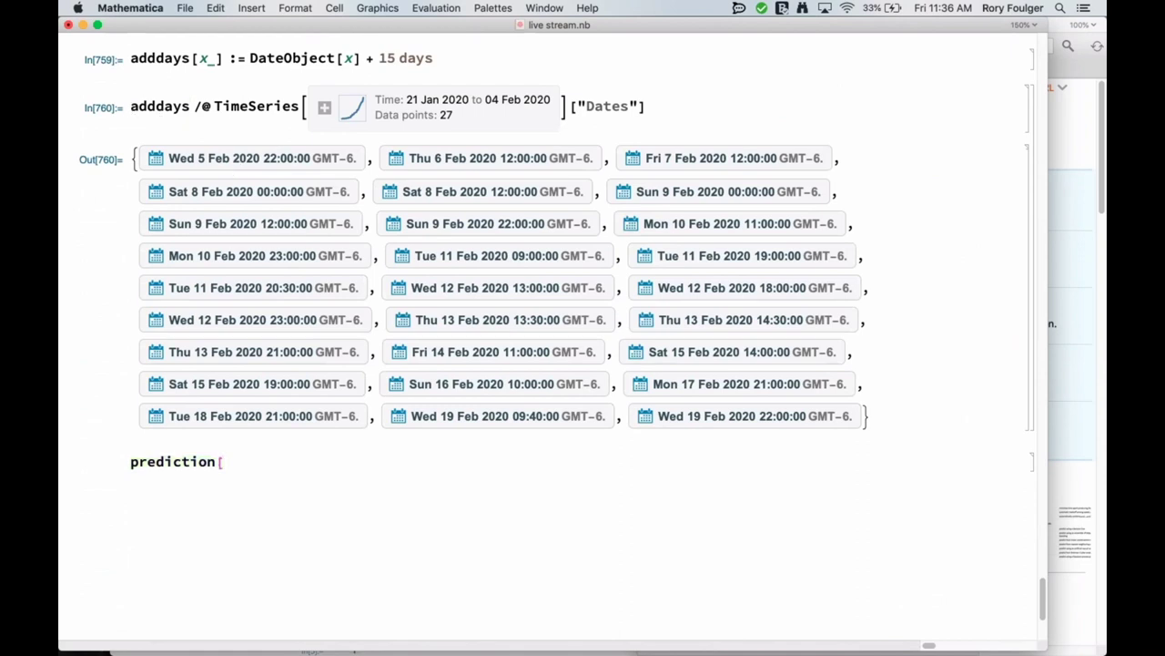
Assign the mapped adddays expression to a variable named futuredays and evaluate it
{"action": "left_click", "coordinate": [131, 106]}
{"action": "type", "text": "future"}
{"action": "type", "text": "days"}
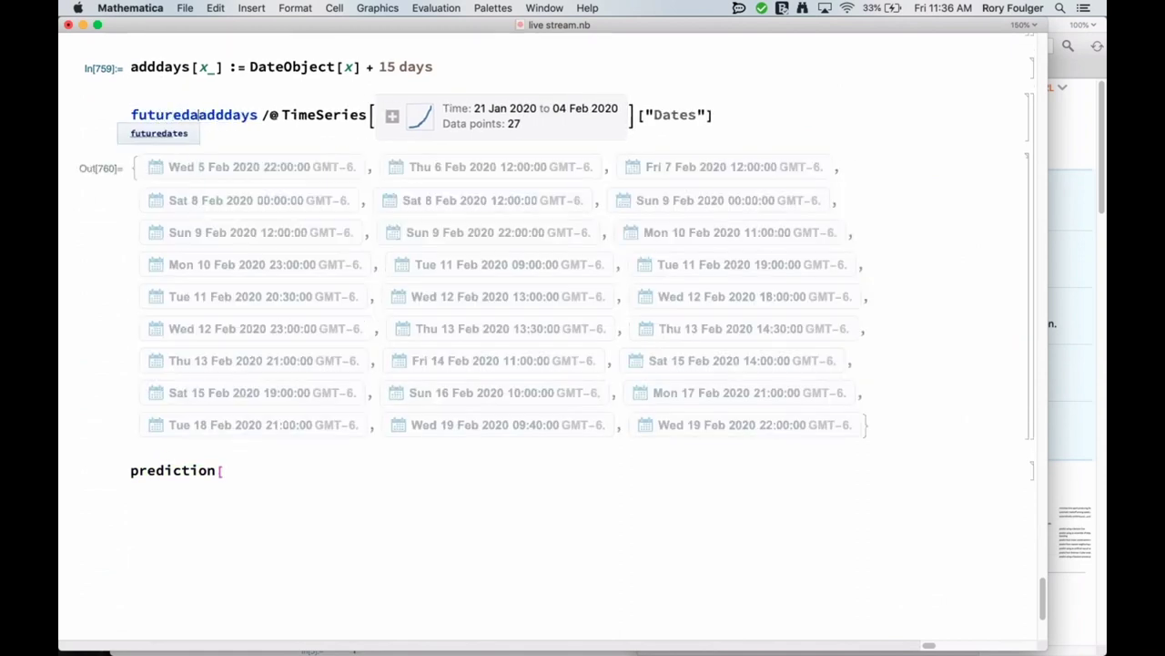
{"action": "type", "text": " ="}
{"action": "key", "text": "shift+Return"}
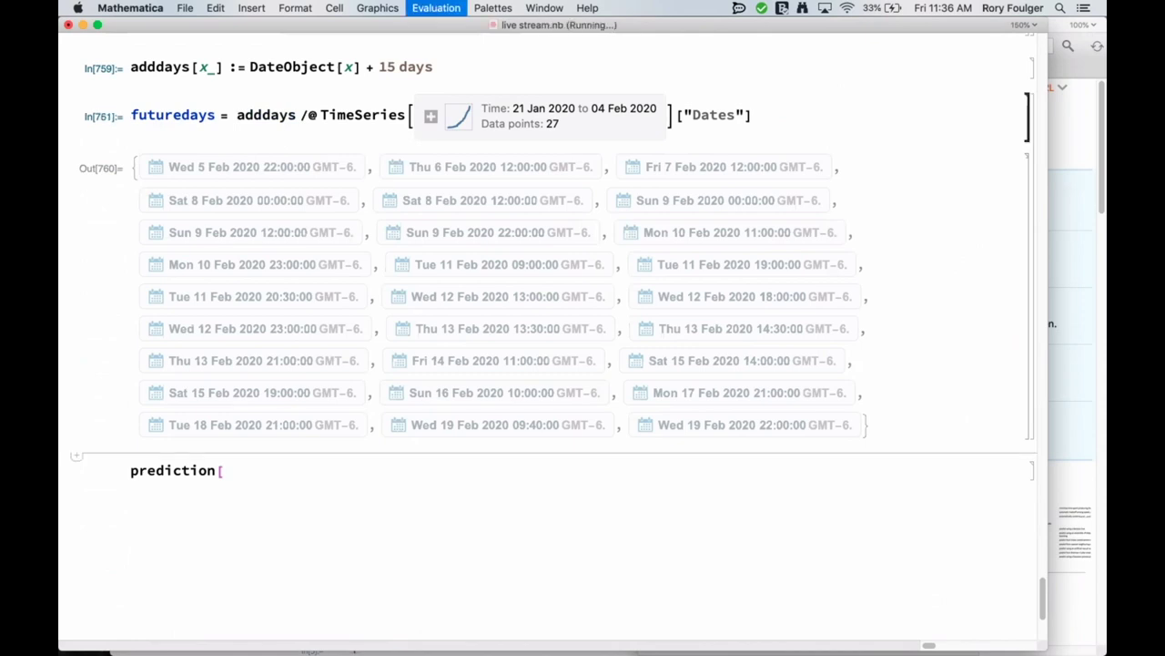
Retype the variable name in the date assignment as futuredays and re-evaluate the cell
{"action": "left_click", "coordinate": [211, 116]}
{"action": "key", "text": "BackSpace"}
{"action": "key", "text": "BackSpace"}
{"action": "key", "text": "BackSpace"}
{"action": "key", "text": "BackSpace"}
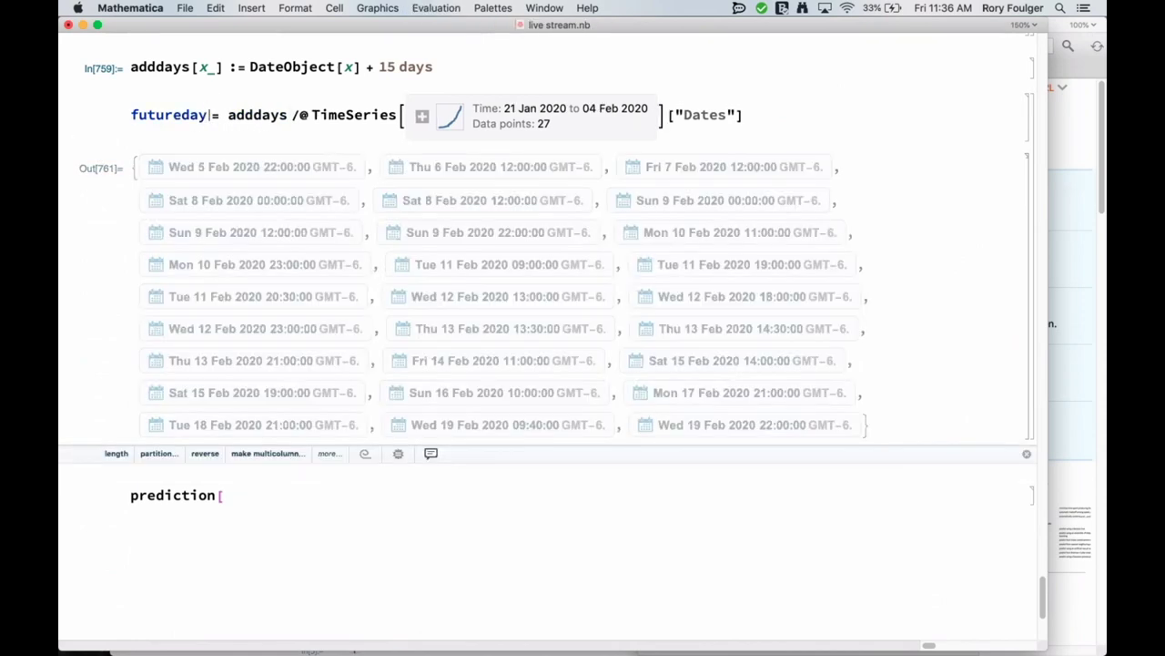
{"action": "type", "text": "da"}
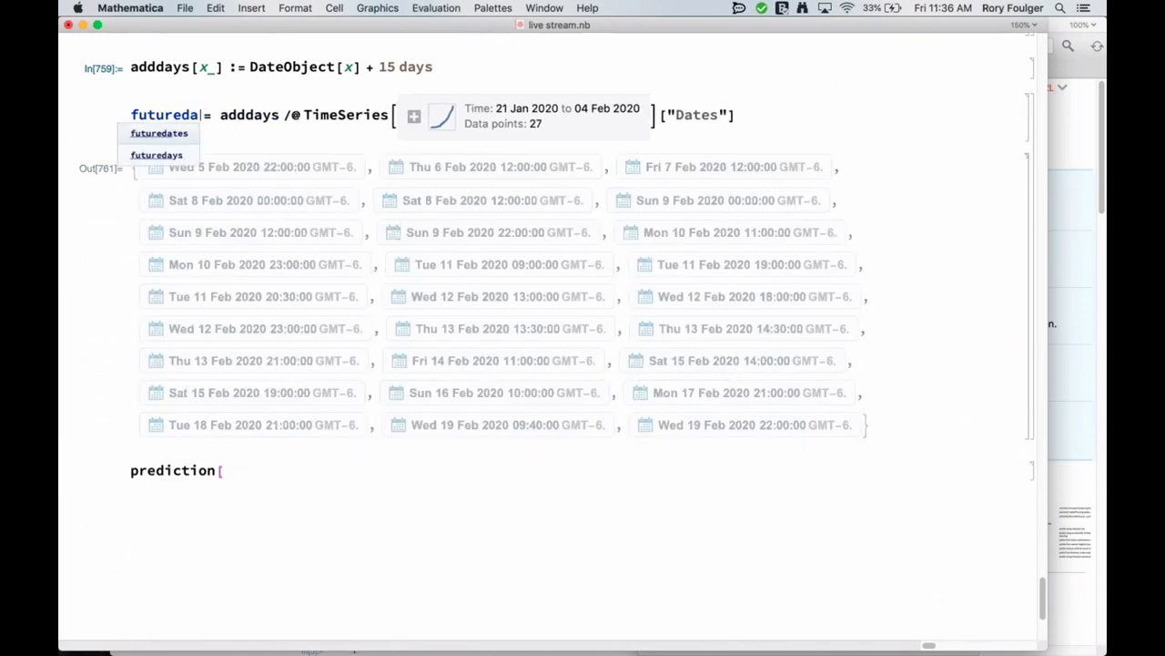
{"action": "key", "text": "BackSpace"}
{"action": "key", "text": "BackSpace"}
{"action": "type", "text": "days"}
{"action": "key", "text": "shift+Return"}
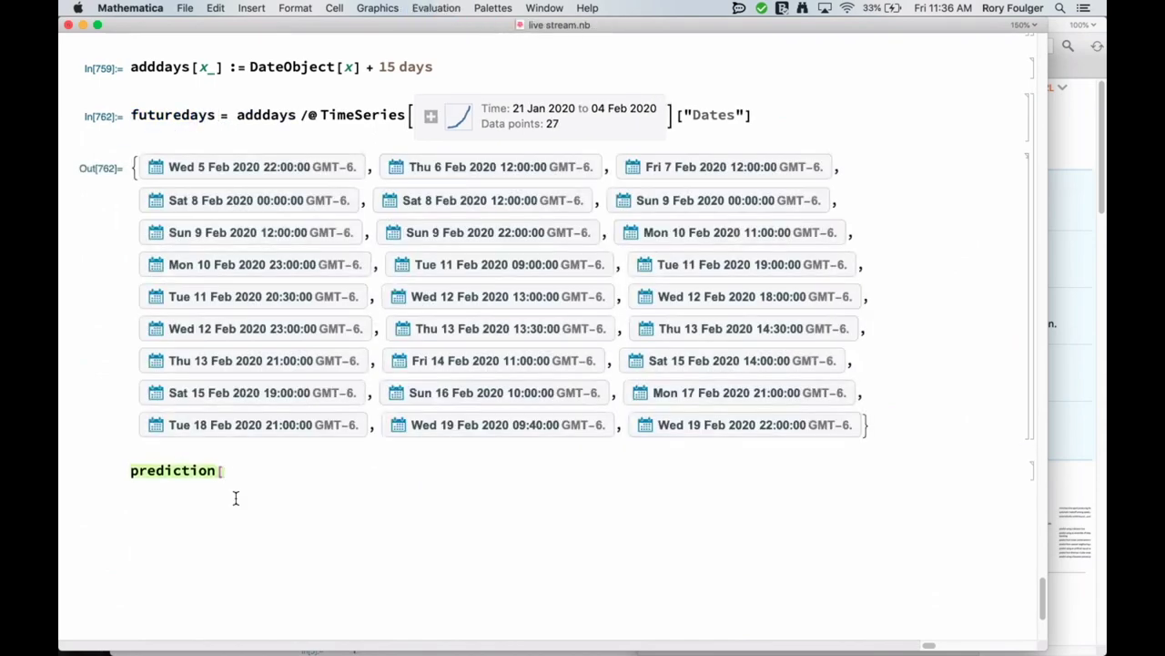
Complete the predictor call as prediction[futuredays] and evaluate it to get the predicted case counts
{"action": "type", "text": "future"}
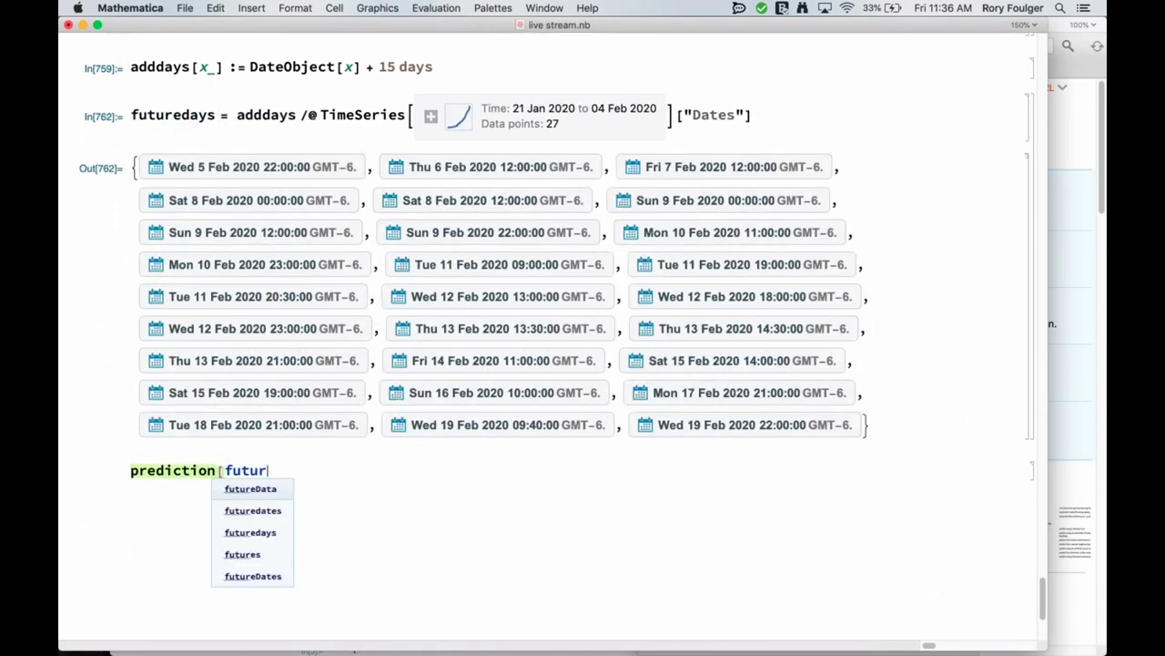
{"action": "key", "text": "Down"}
{"action": "key", "text": "Down"}
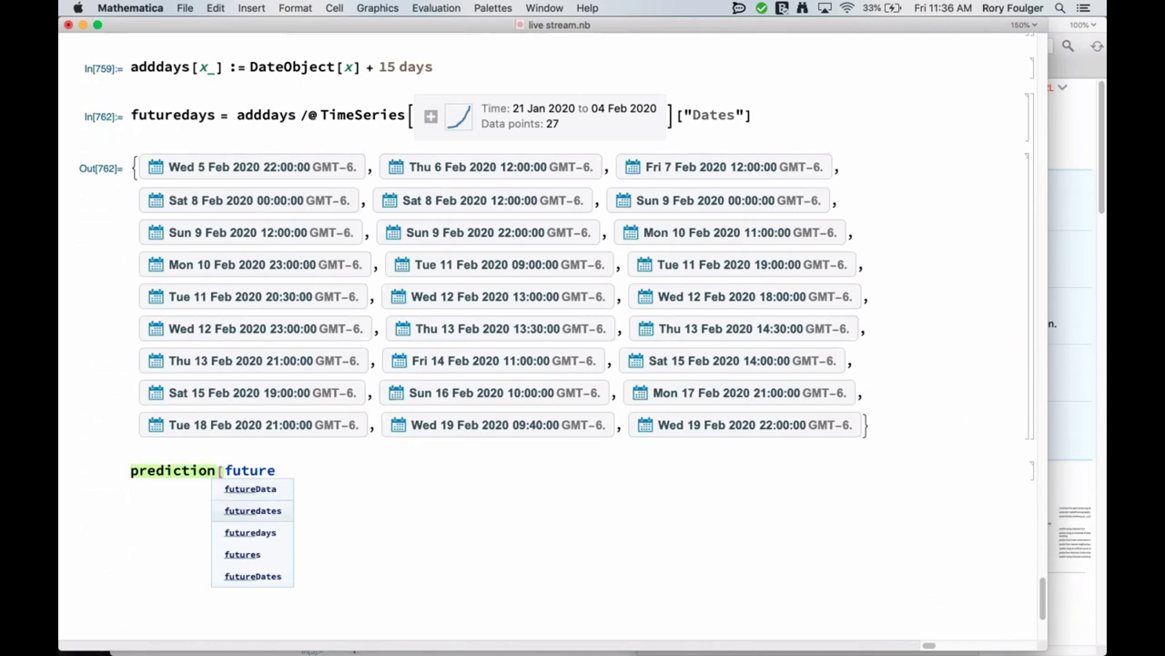
{"action": "key", "text": "Return"}
{"action": "type", "text": "]"}
{"action": "key", "text": "shift+Return"}
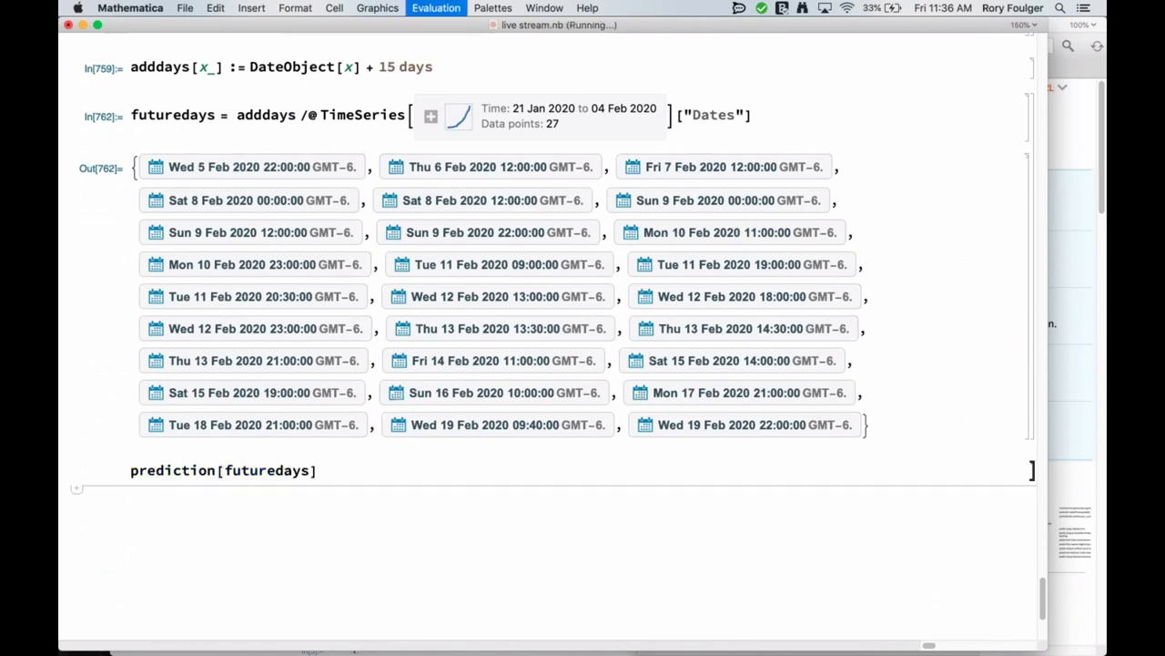
{"action": "scroll", "coordinate": [234, 582], "scroll_direction": "down", "scroll_amount": 2}
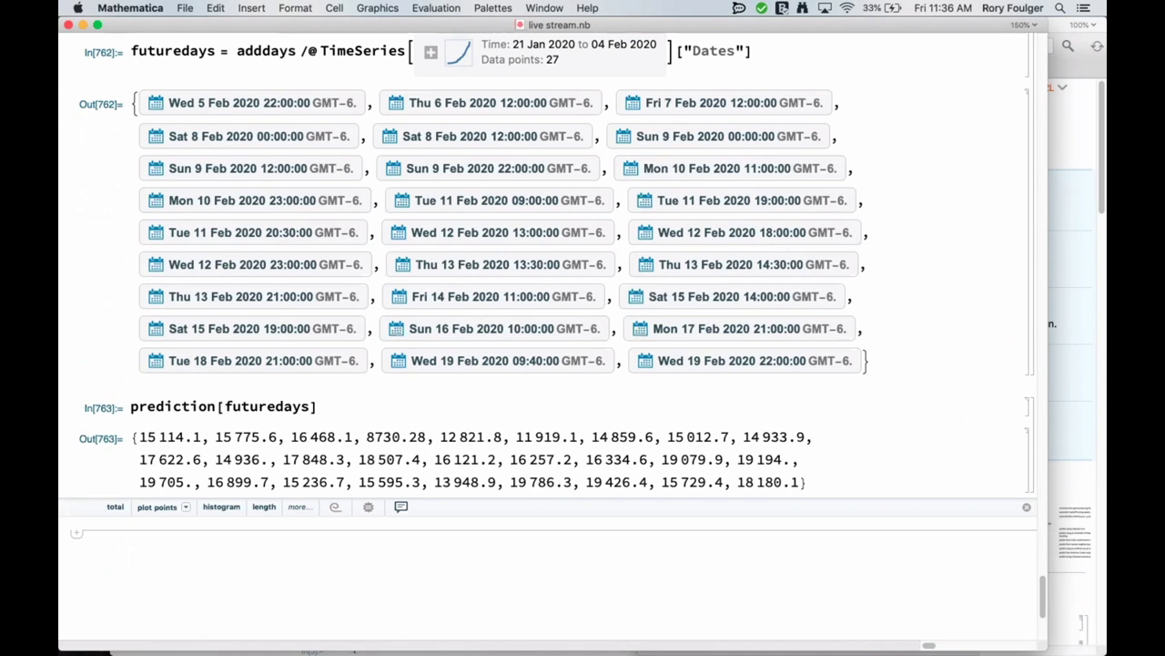
{"action": "key", "text": "F11"}
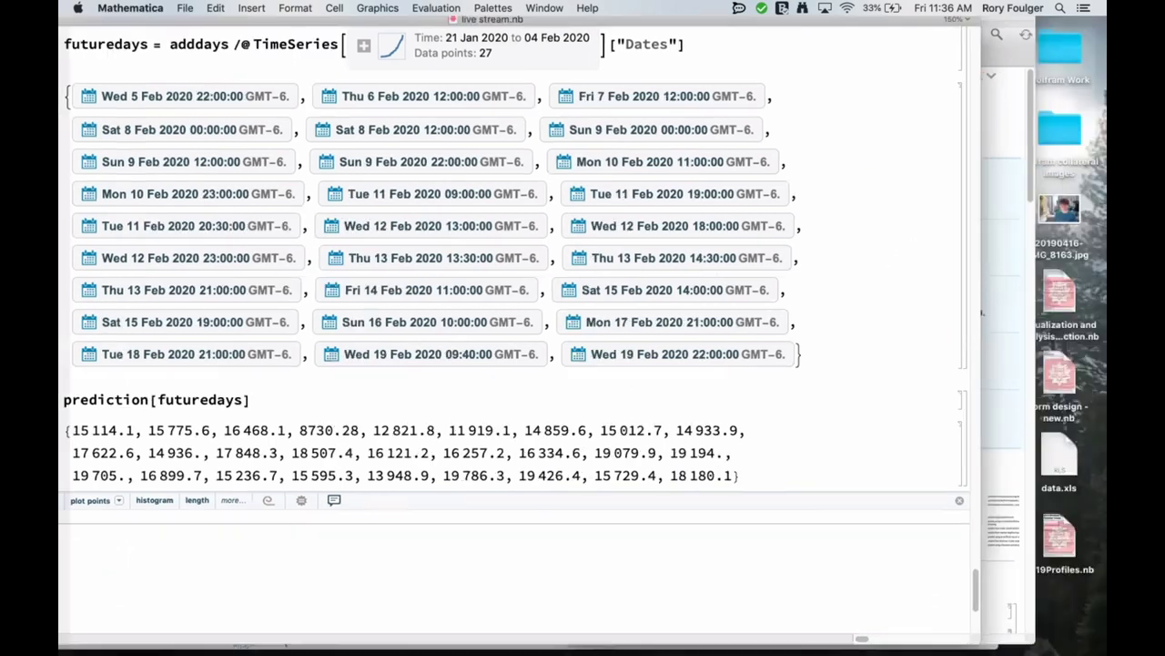
{"action": "key", "text": "F11"}
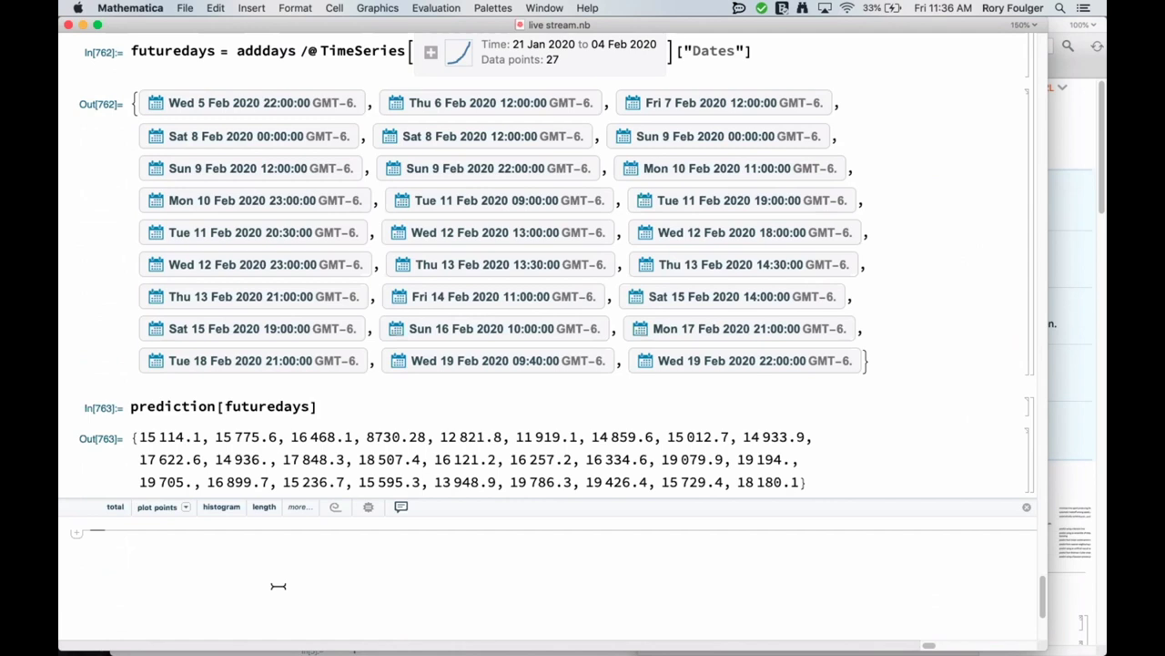
Begin a new expression below the predicted values with Normal[AssociationThread
{"action": "type", "text": "Normal[A"}
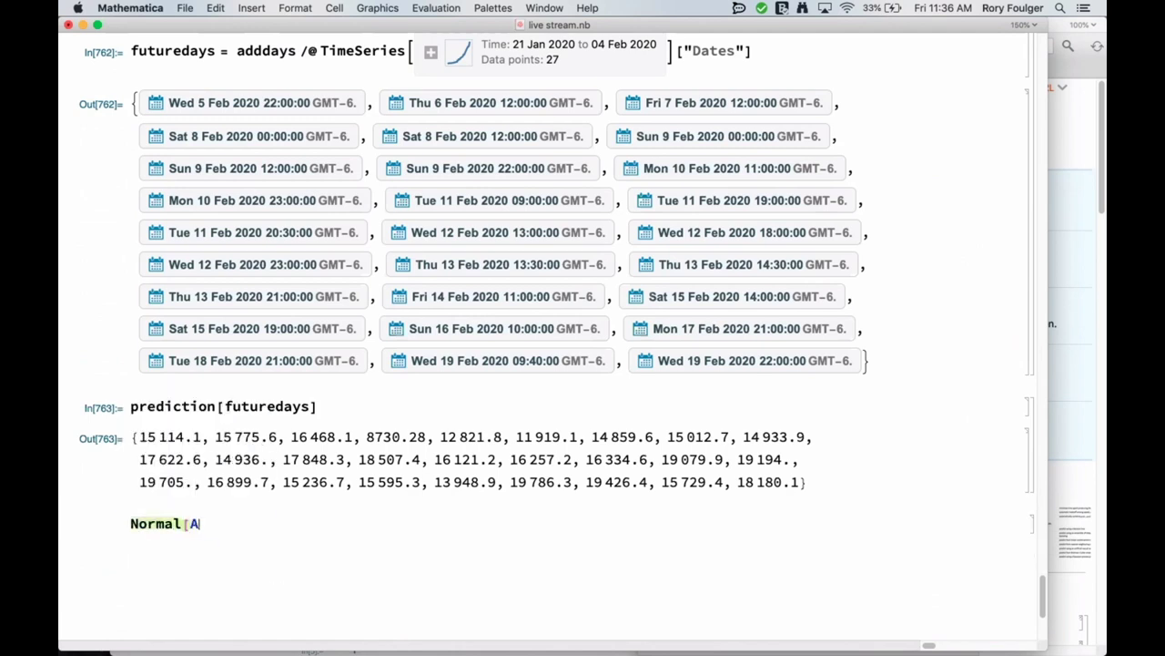
{"action": "type", "text": "ssociat"}
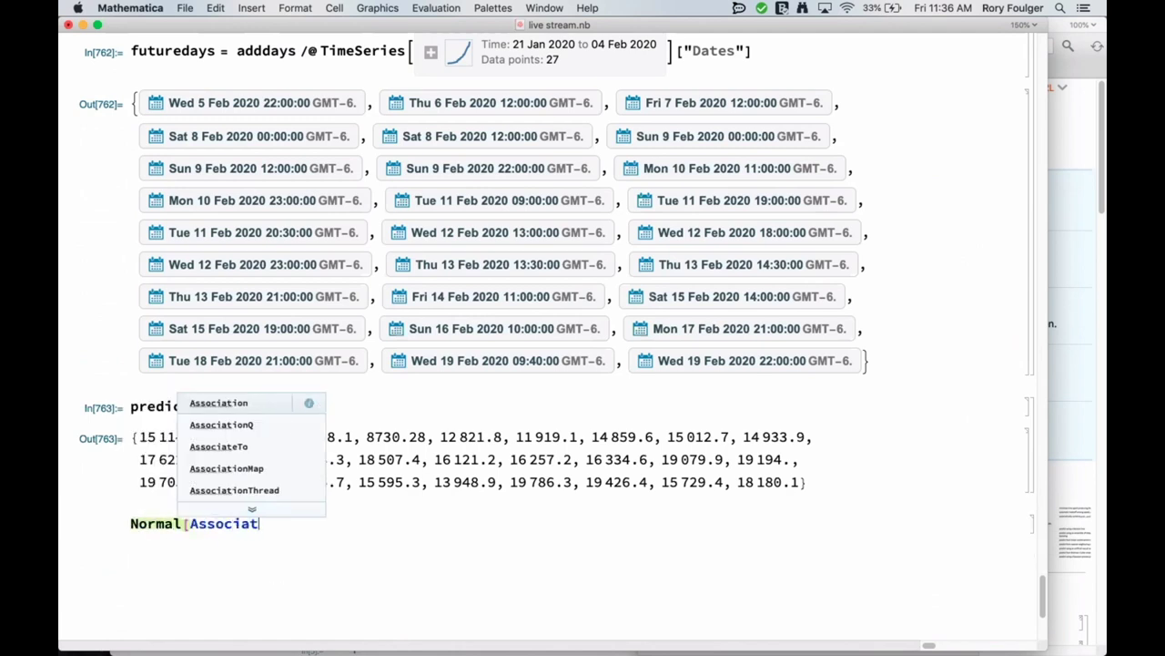
{"action": "key", "text": "BackSpace"}
{"action": "type", "text": "n"}
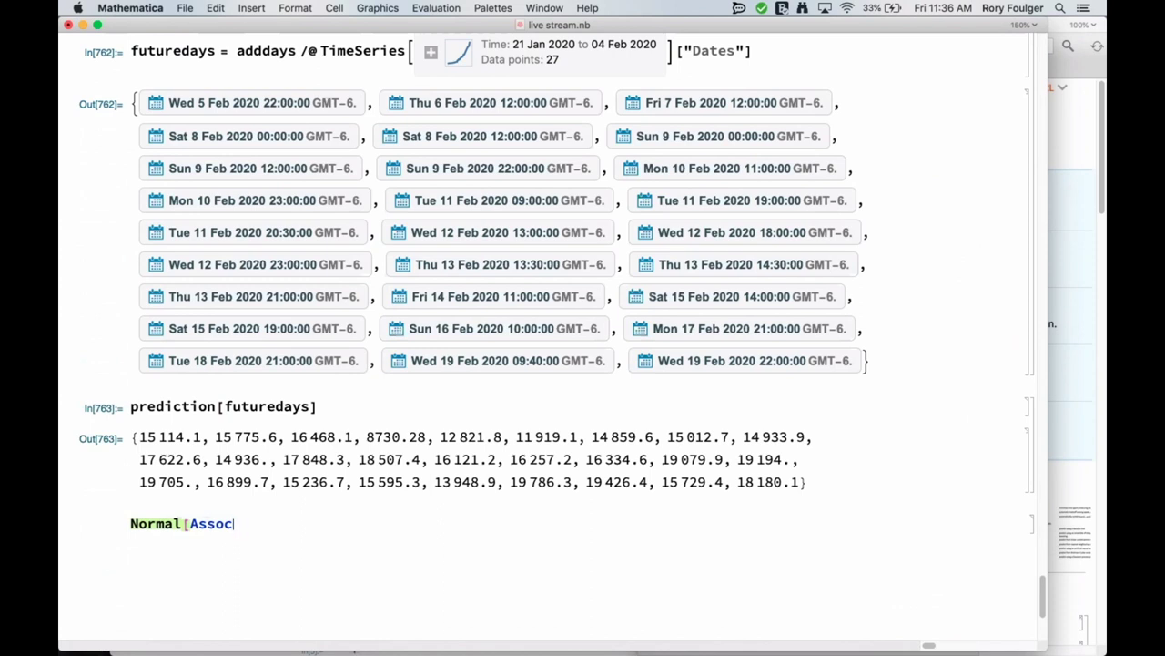
{"action": "type", "text": "ati"}
{"action": "key", "text": "BackSpace"}
{"action": "key", "text": "BackSpace"}
{"action": "key", "text": "BackSpace"}
{"action": "key", "text": "BackSpace"}
{"action": "key", "text": "BackSpace"}
{"action": "type", "text": "ociatio"}
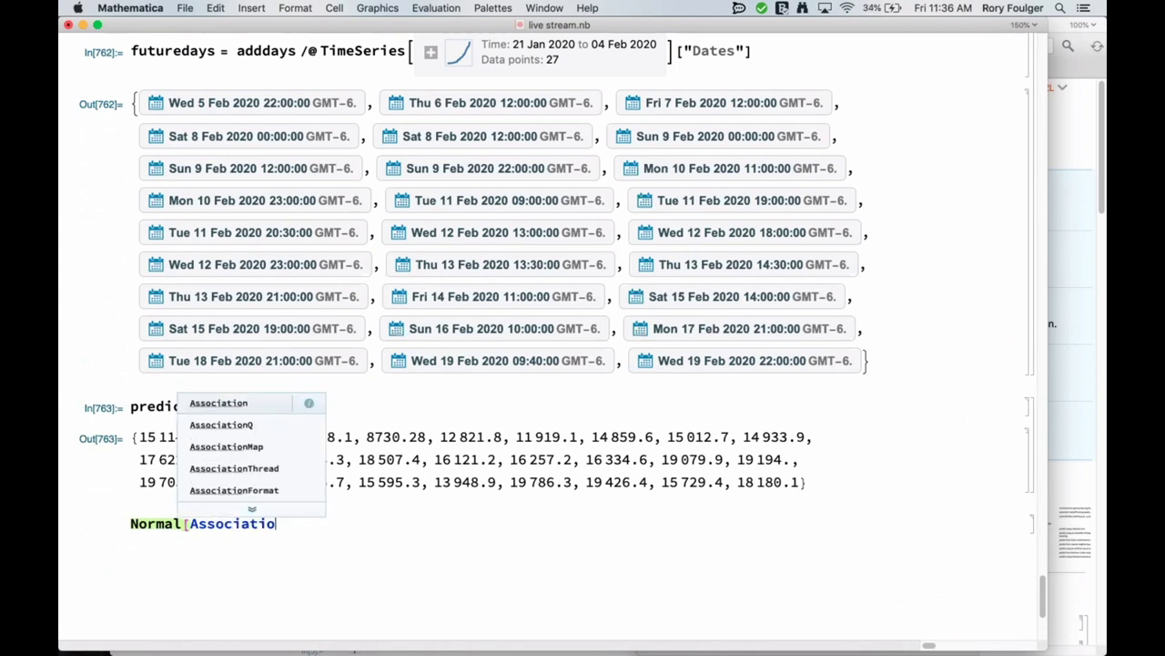
{"action": "type", "text": "n"}
{"action": "type", "text": "Thre"}
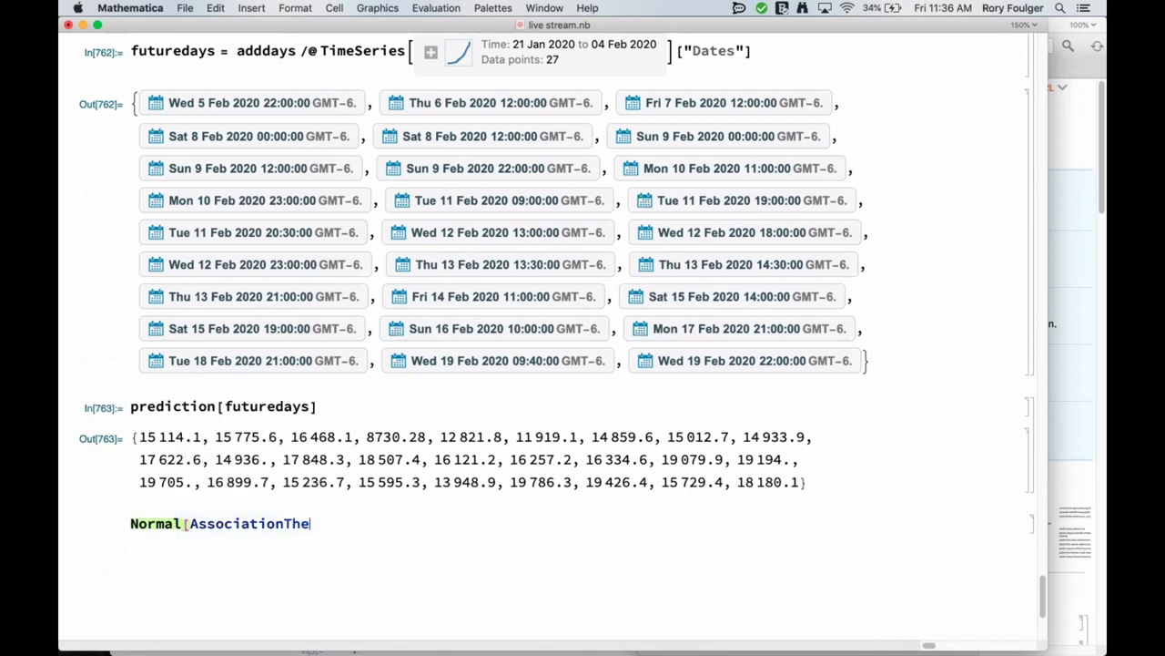
{"action": "type", "text": "ad"}
{"action": "key", "text": "BackSpace"}
{"action": "key", "text": "BackSpace"}
{"action": "type", "text": "read"}
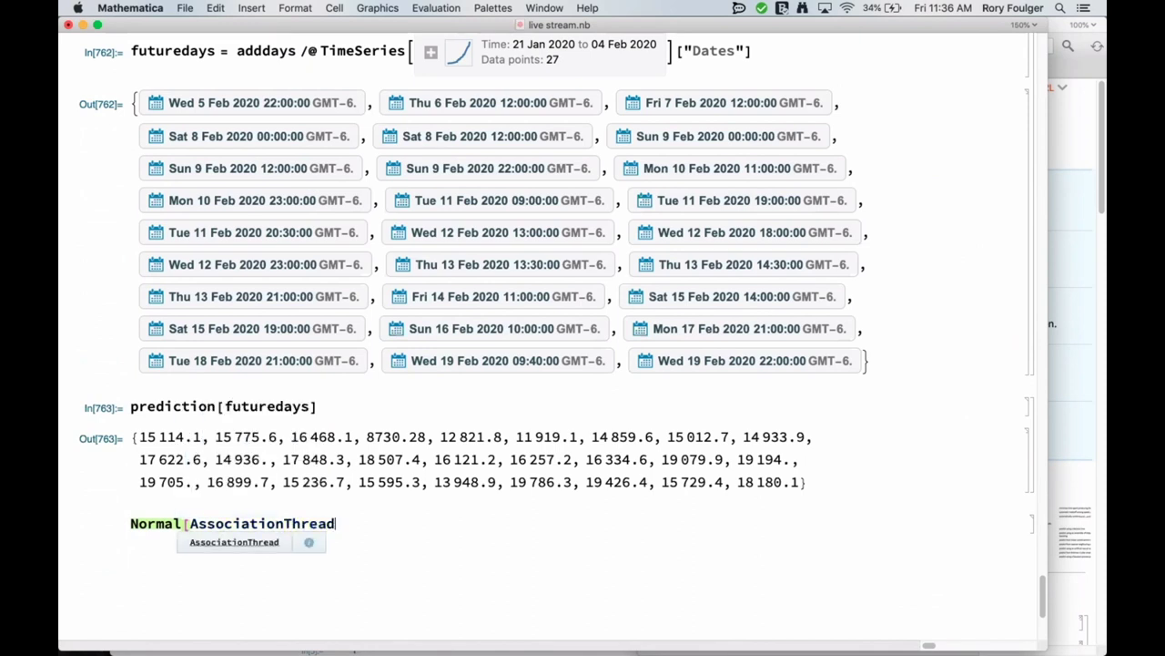
Complete the AssociationThread argument as futuredays -> prediction[futuredays], evaluate it, and bring the closing bracket onto the same line
{"action": "type", "text": "[futured"}
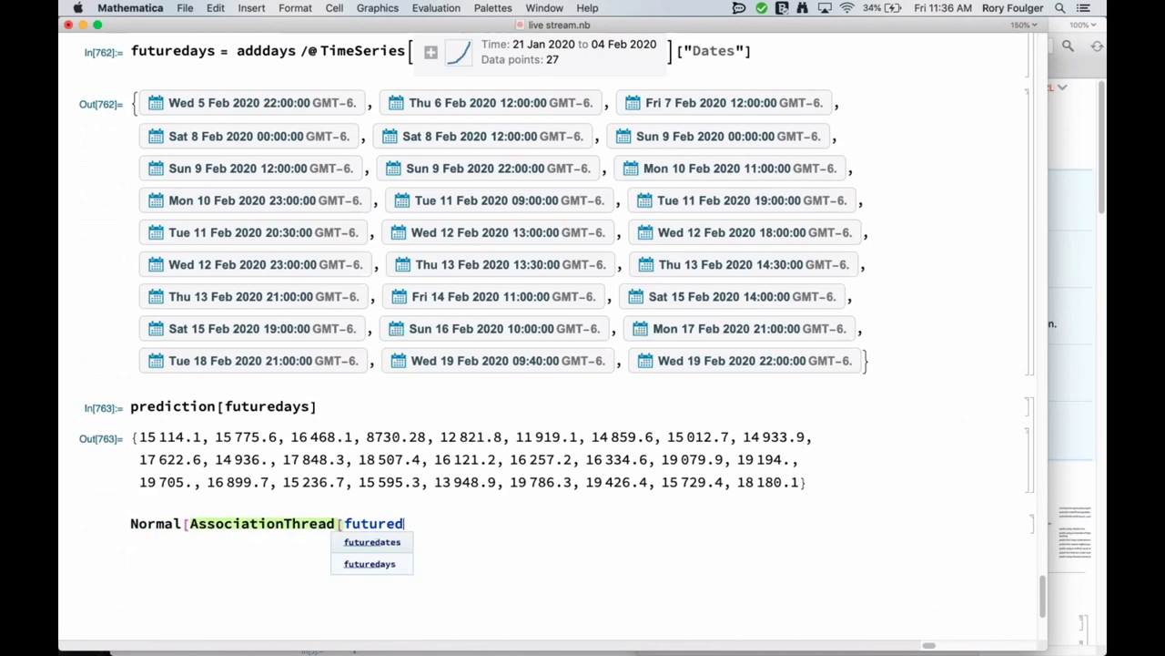
{"action": "type", "text": "ays,"}
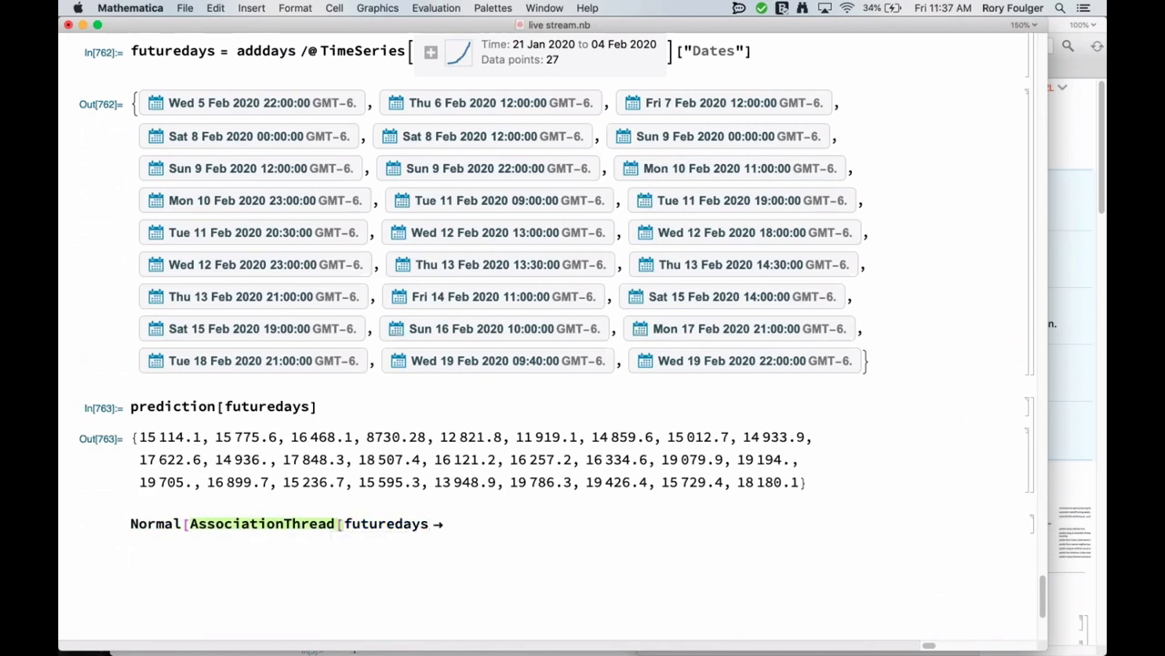
{"action": "type", "text": ">pr"}
{"action": "type", "text": "edictio"}
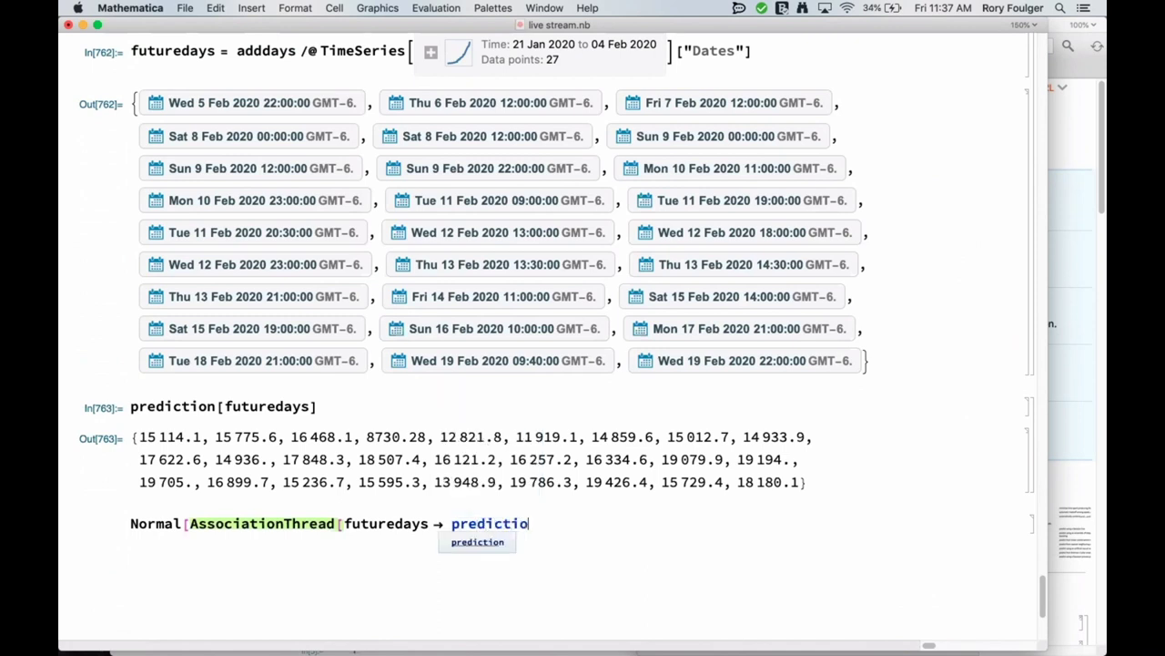
{"action": "type", "text": "n[future"}
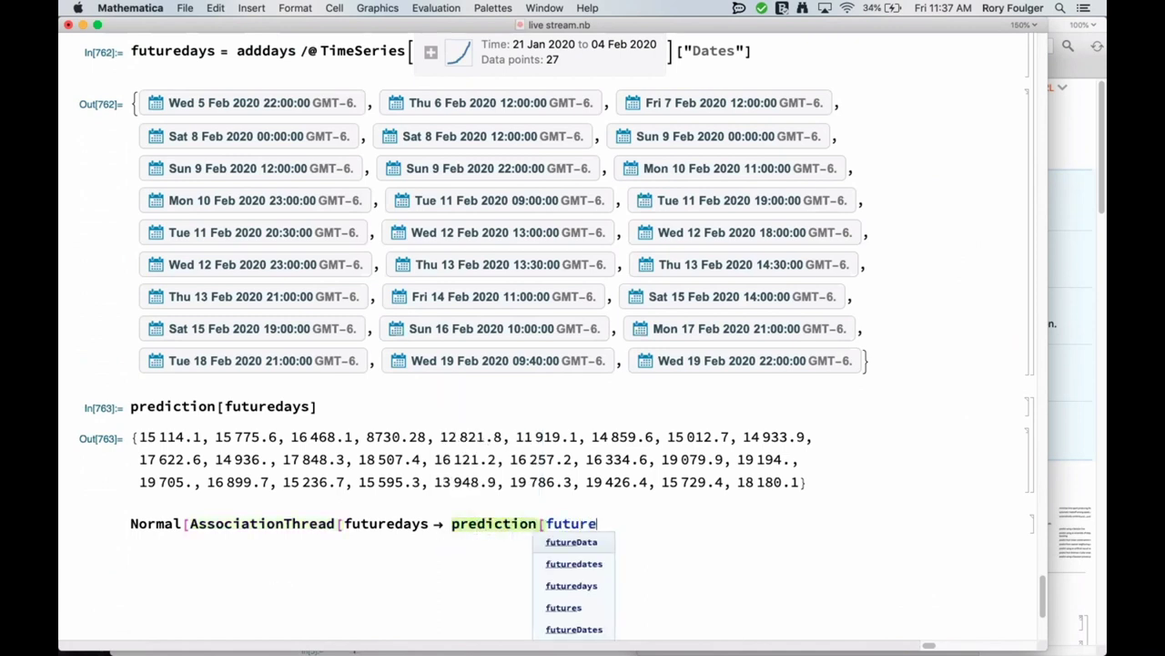
{"action": "type", "text": "days]]"}
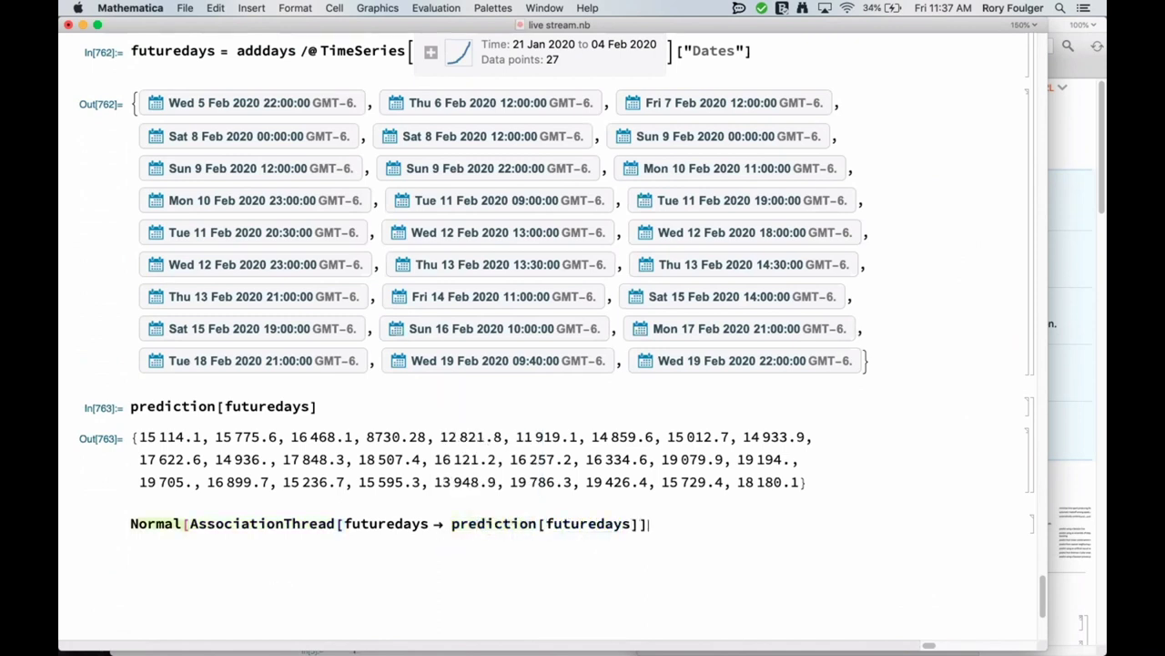
{"action": "key", "text": "shift+Return"}
{"action": "left_click", "coordinate": [660, 524]}
{"action": "key", "text": "Return"}
{"action": "type", "text": "]"}
{"action": "key", "text": "shift+Return"}
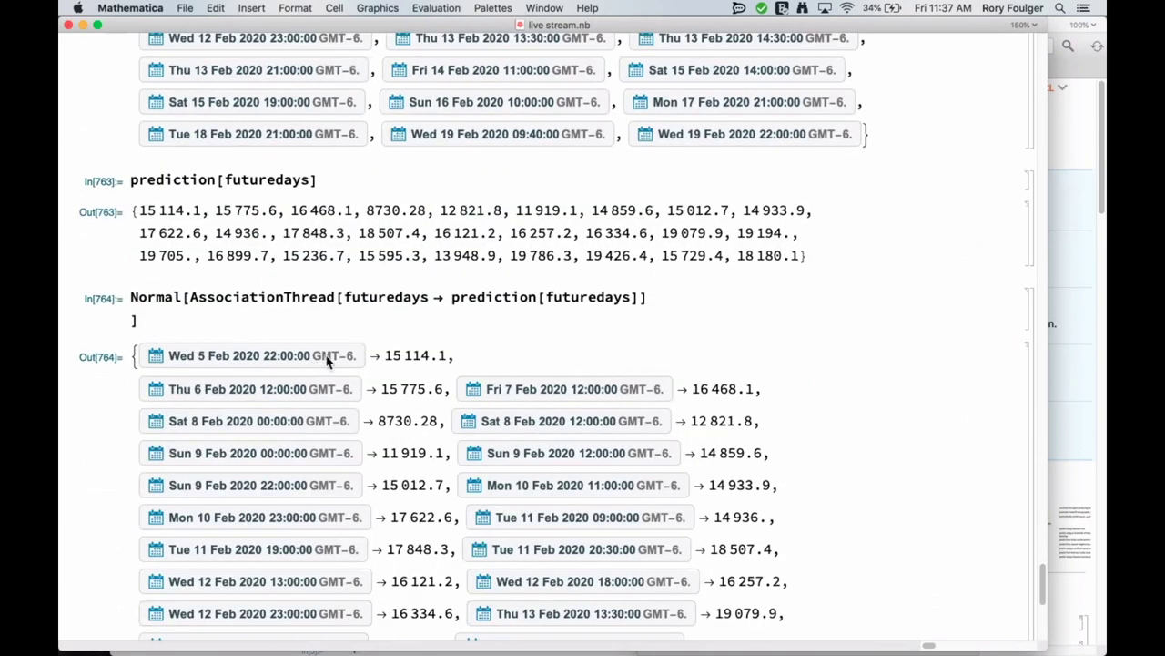
{"action": "left_click", "coordinate": [129, 322]}
{"action": "key", "text": "BackSpace"}
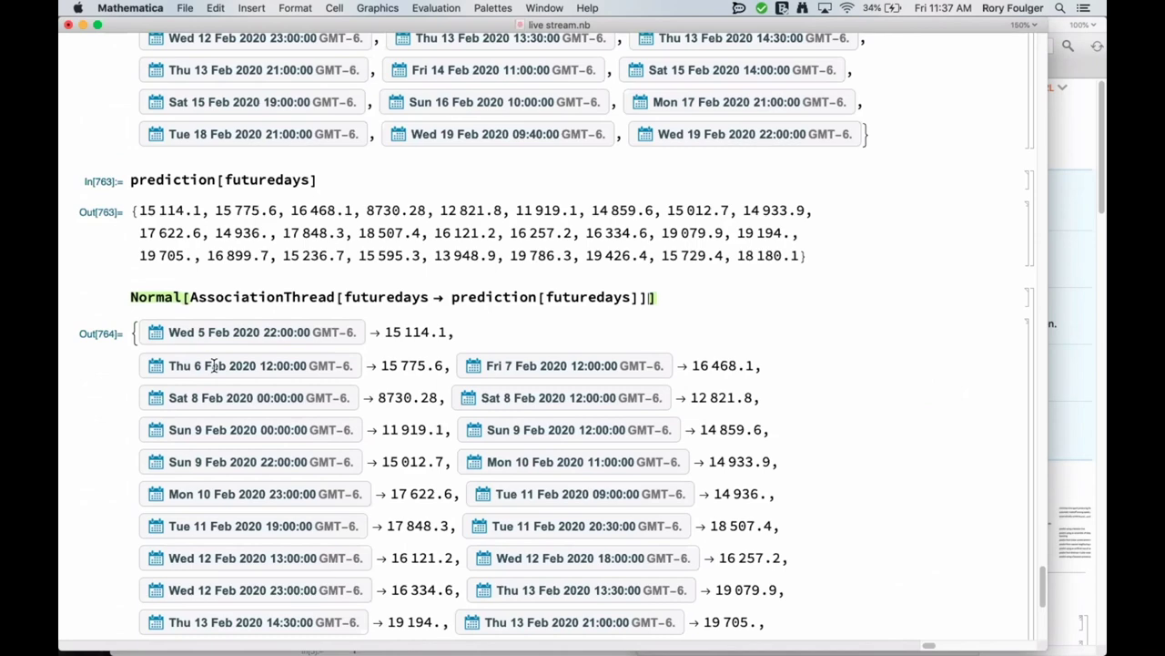
Copy the variable name trainingData from the Predict call that defines prediction
{"action": "scroll", "coordinate": [214, 364], "scroll_direction": "down", "scroll_amount": 4}
{"action": "scroll", "coordinate": [214, 364], "scroll_direction": "down", "scroll_amount": 5}
{"action": "left_click", "coordinate": [237, 476]}
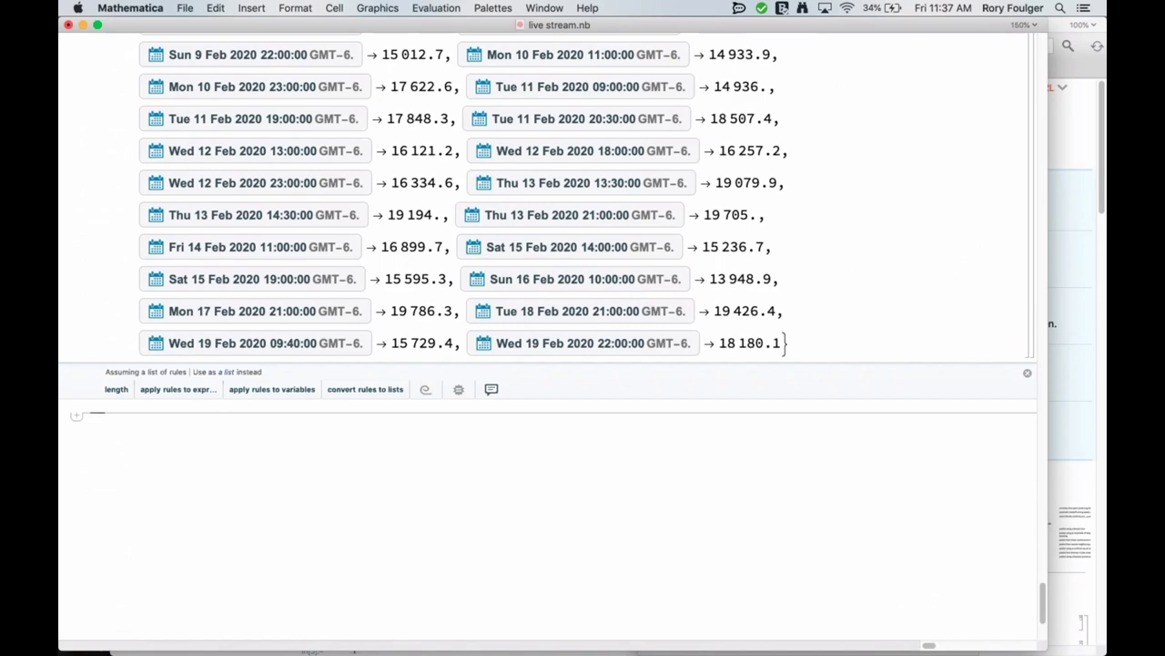
{"action": "scroll", "coordinate": [343, 446], "scroll_direction": "up", "scroll_amount": 10}
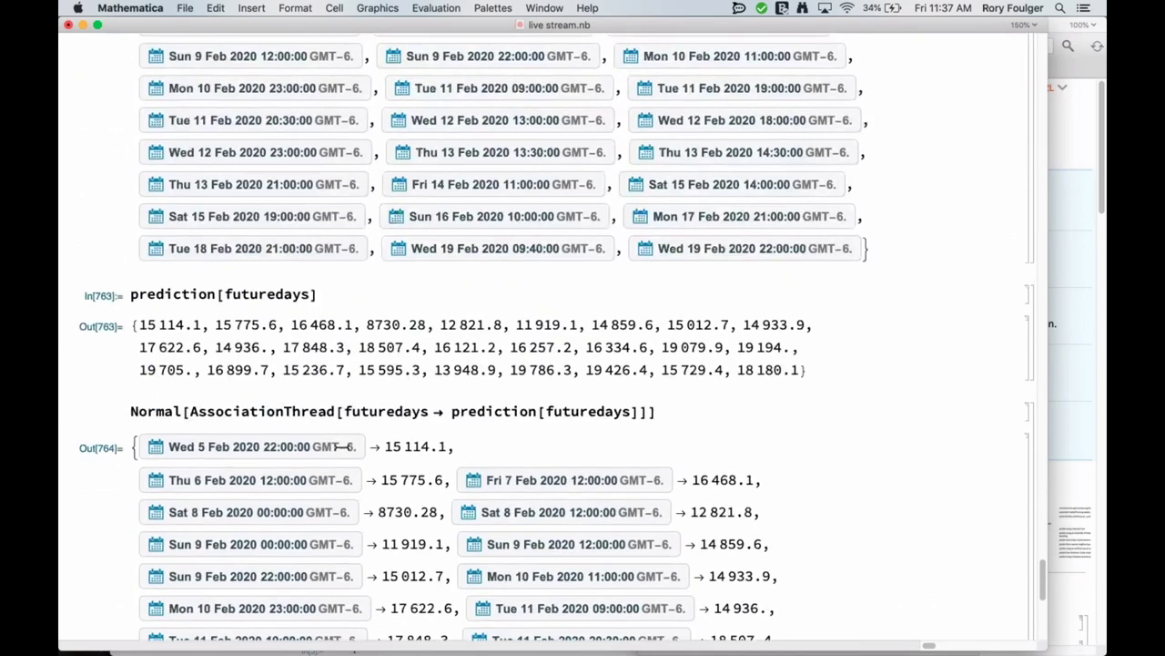
{"action": "scroll", "coordinate": [343, 446], "scroll_direction": "up", "scroll_amount": 8}
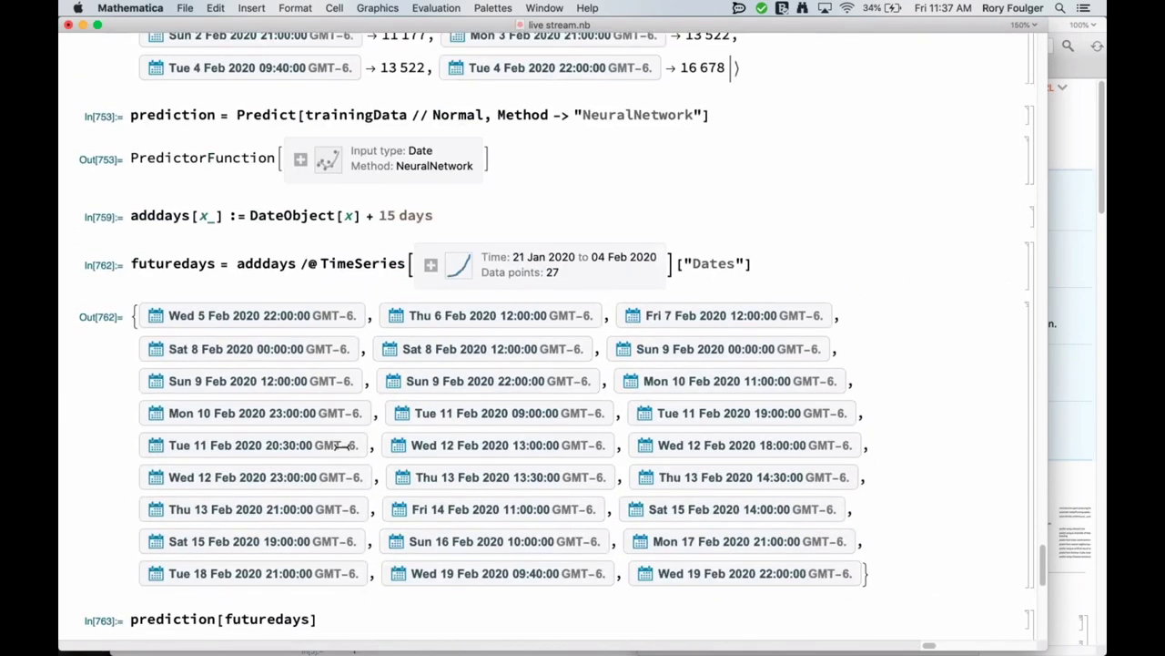
{"action": "scroll", "coordinate": [338, 444], "scroll_direction": "down", "scroll_amount": 2}
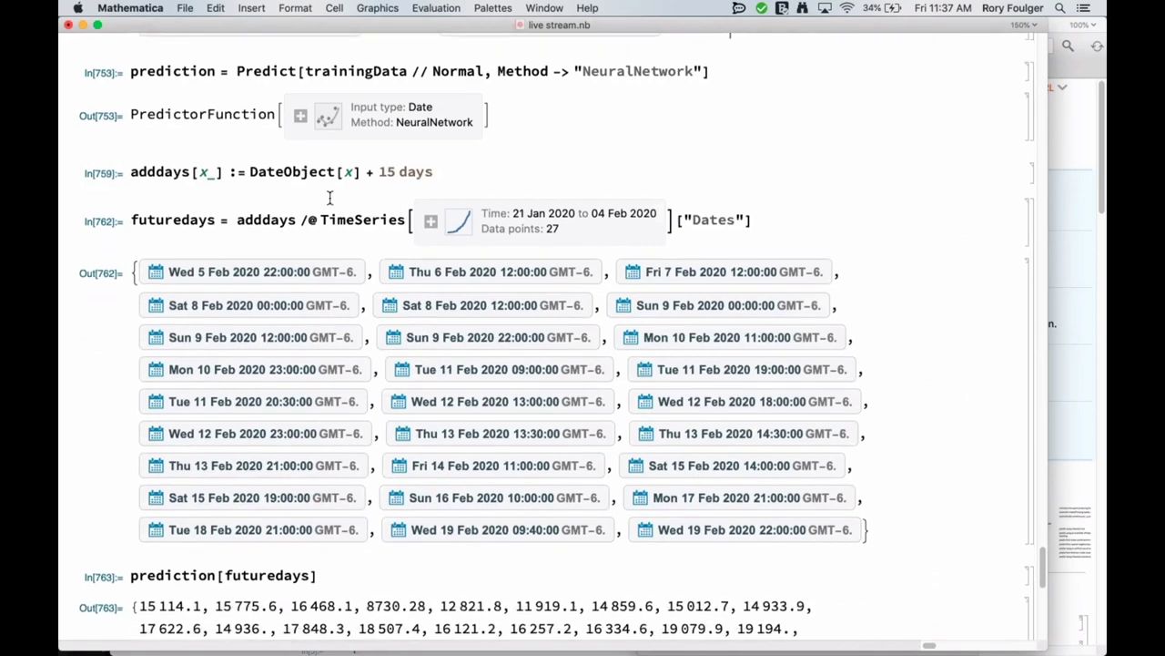
{"action": "scroll", "coordinate": [337, 173], "scroll_direction": "up", "scroll_amount": 2}
{"action": "double_click", "coordinate": [354, 122]}
{"action": "key", "text": "super+c"}
Begin a new expression below the list of predicted rules with Join[trainingData, followed by a comma
{"action": "scroll", "coordinate": [350, 182], "scroll_direction": "down", "scroll_amount": 8}
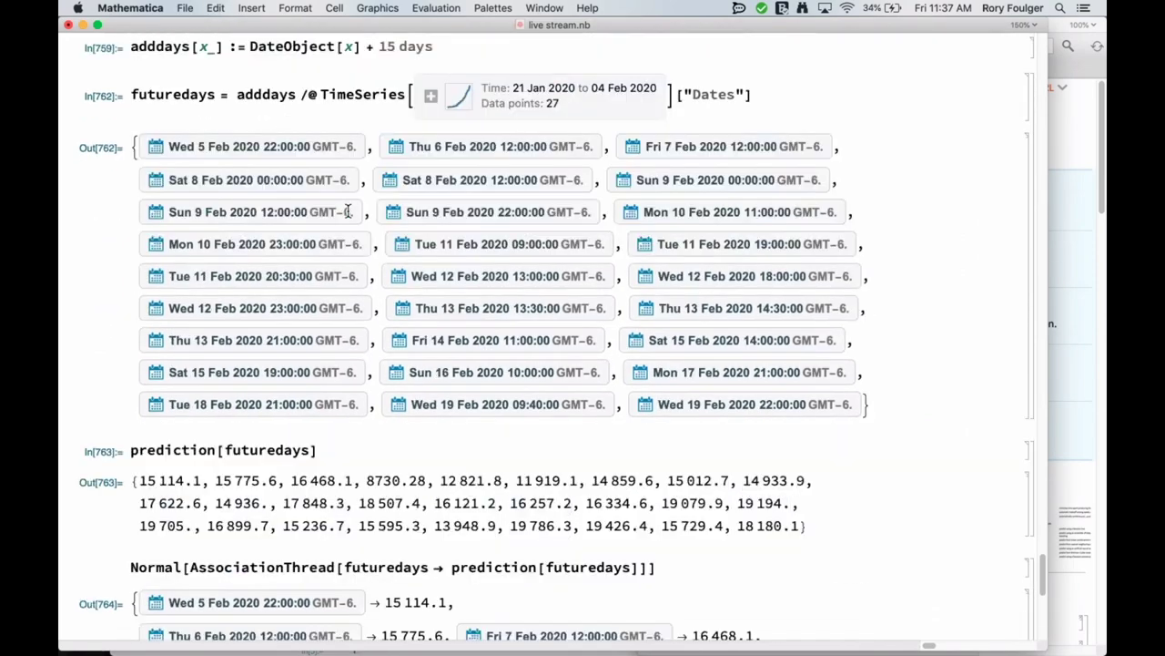
{"action": "scroll", "coordinate": [312, 442], "scroll_direction": "down", "scroll_amount": 15}
{"action": "left_click", "coordinate": [134, 398]}
{"action": "type", "text": "J"}
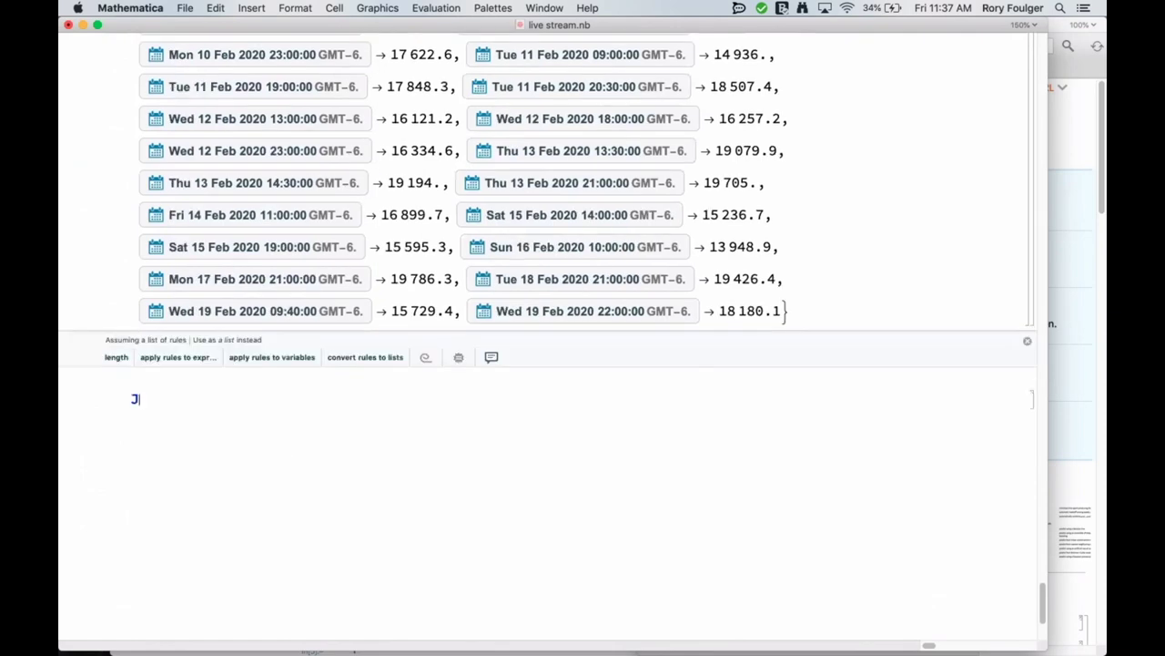
{"action": "type", "text": "oin["}
{"action": "key", "text": "super+v"}
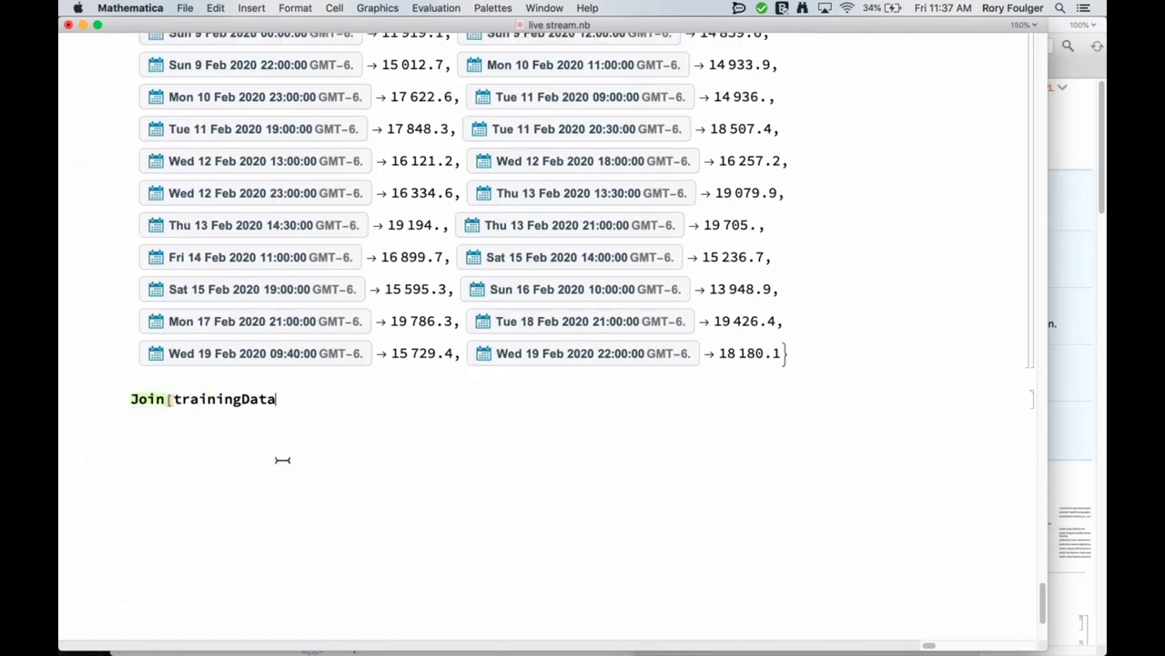
{"action": "type", "text": ","}
Assign the Normal[AssociationThread[...]] expression to the variable futuredata and re-evaluate its cell
{"action": "scroll", "coordinate": [119, 184], "scroll_direction": "up", "scroll_amount": 6}
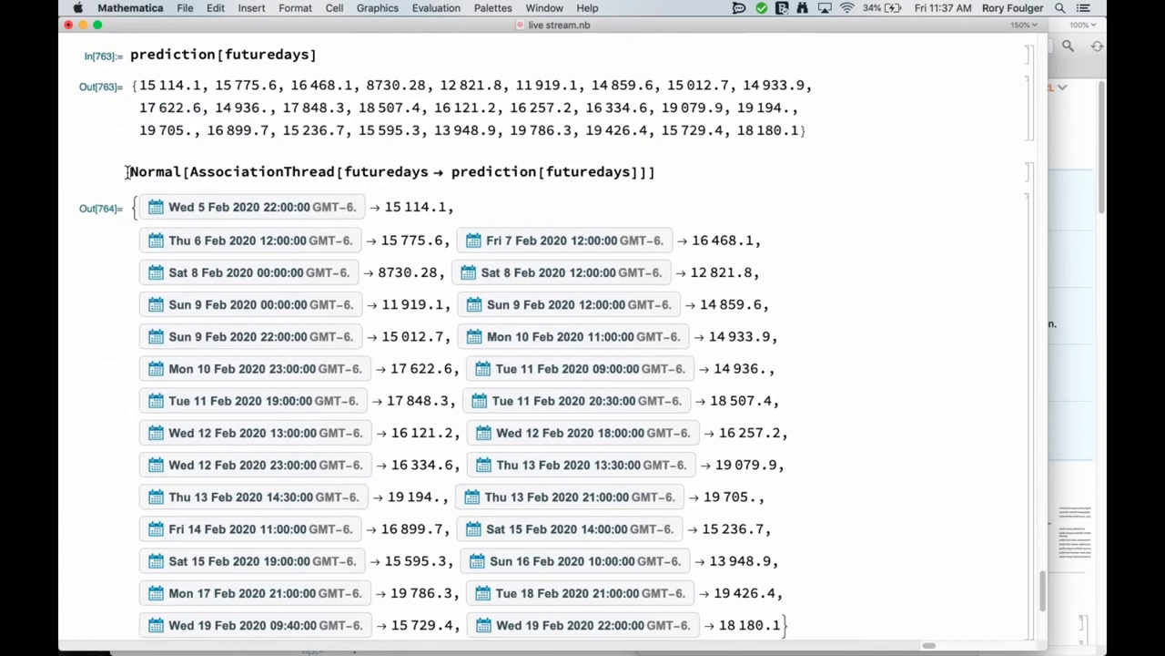
{"action": "left_click", "coordinate": [126, 172]}
{"action": "type", "text": "futureda"}
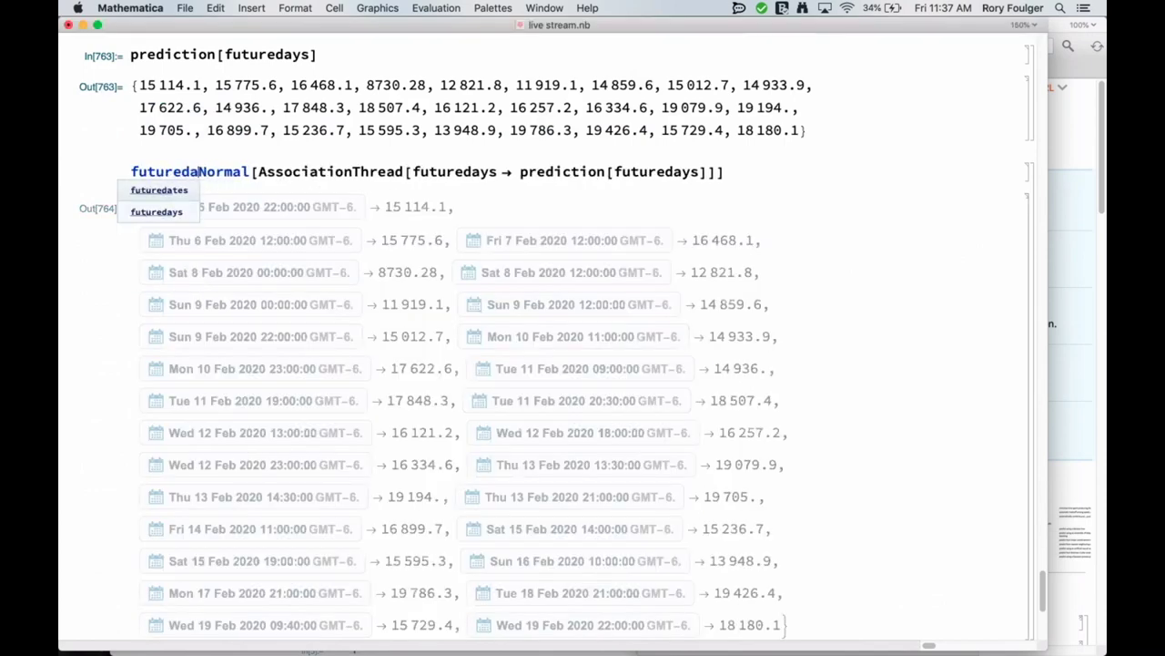
{"action": "type", "text": "ta ="}
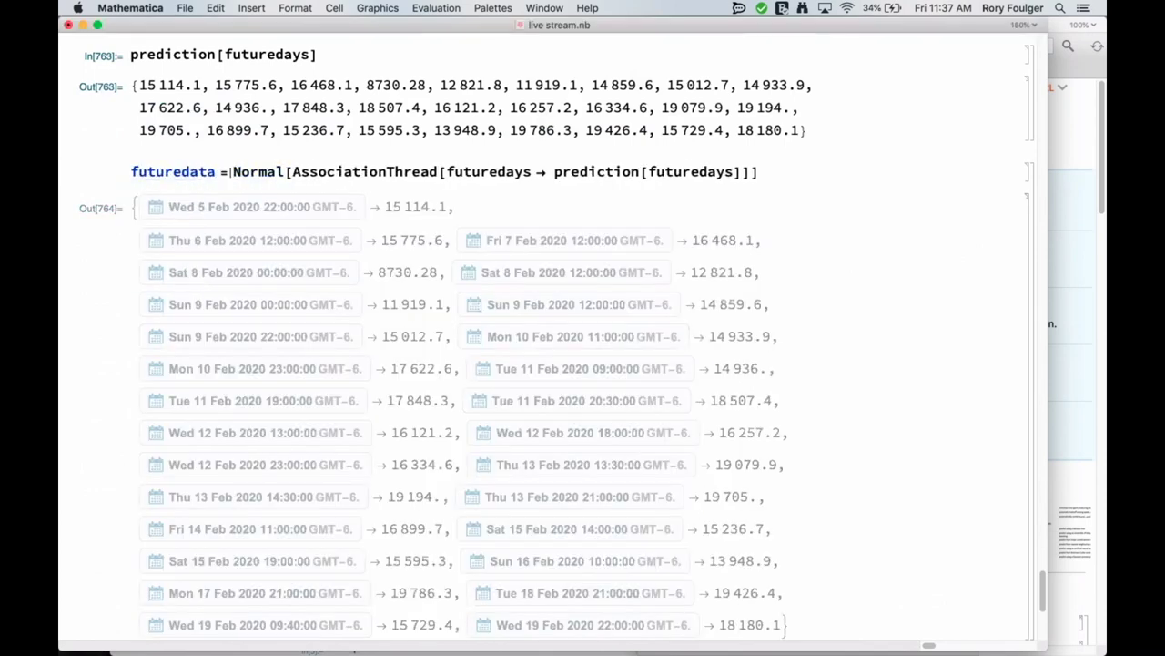
{"action": "key", "text": "shift+Return"}
Complete the Join expression with futuredata as its second argument and evaluate it
{"action": "scroll", "coordinate": [141, 276], "scroll_direction": "down", "scroll_amount": 5}
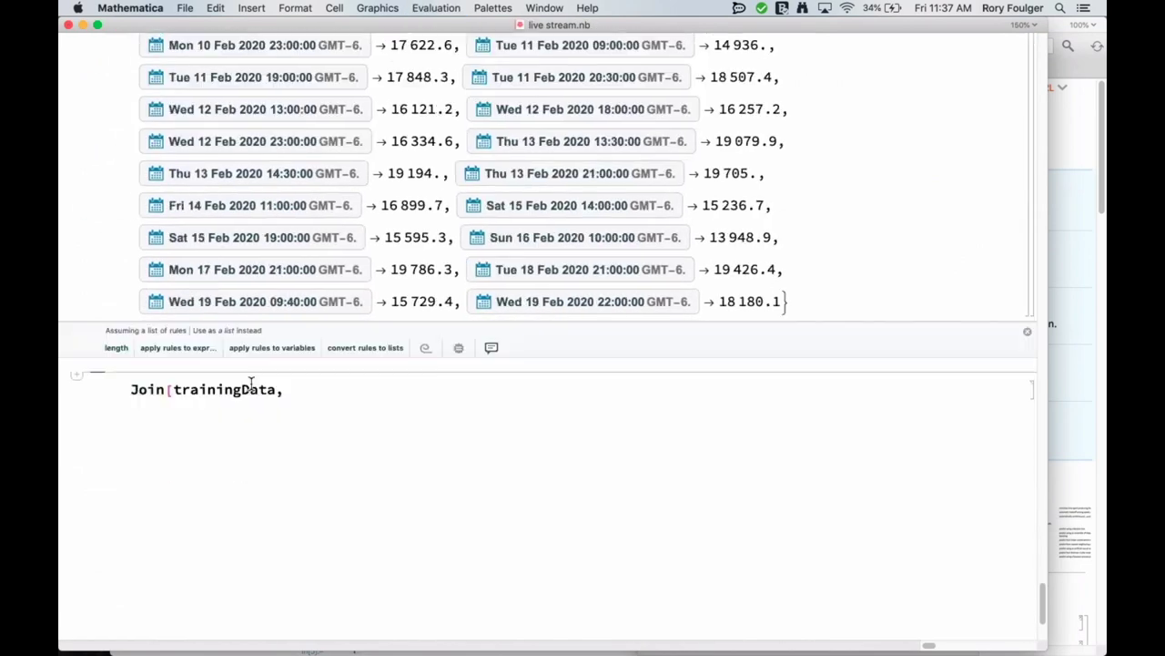
{"action": "left_click", "coordinate": [291, 390]}
{"action": "type", "text": "fu"}
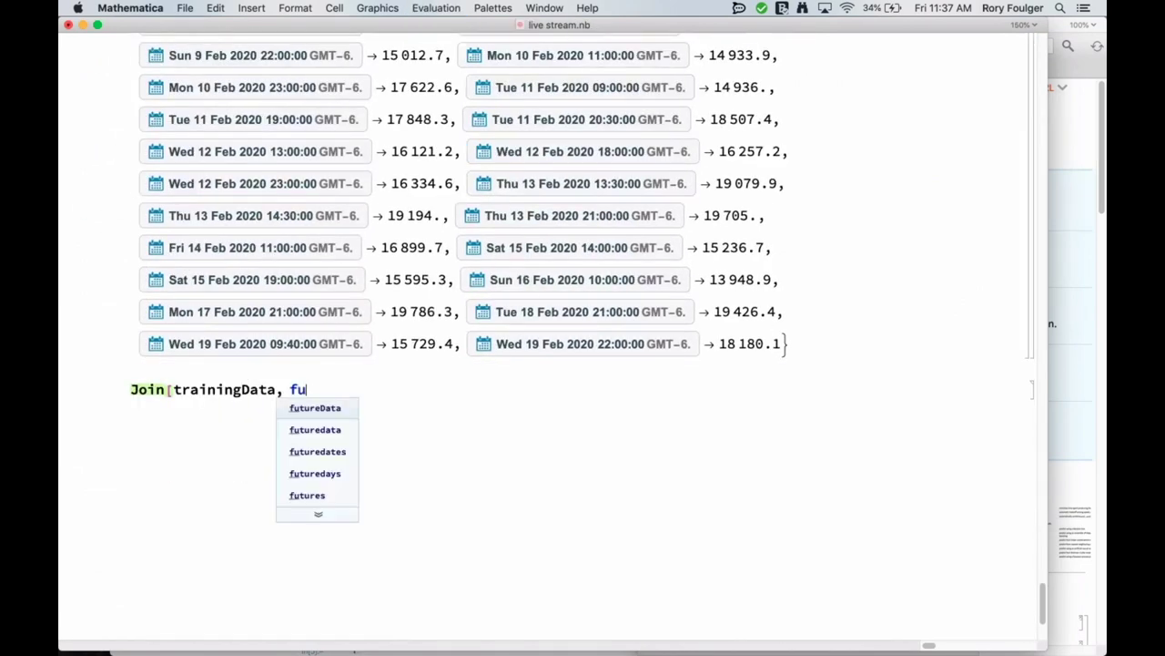
{"action": "type", "text": "turedata"}
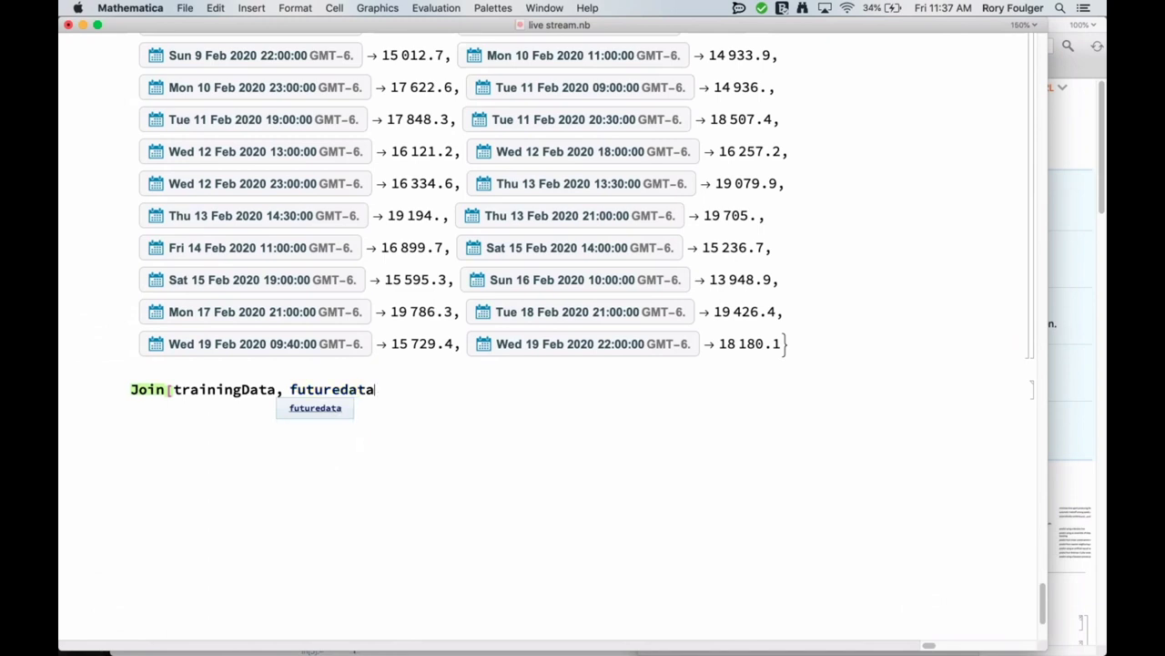
{"action": "type", "text": "]"}
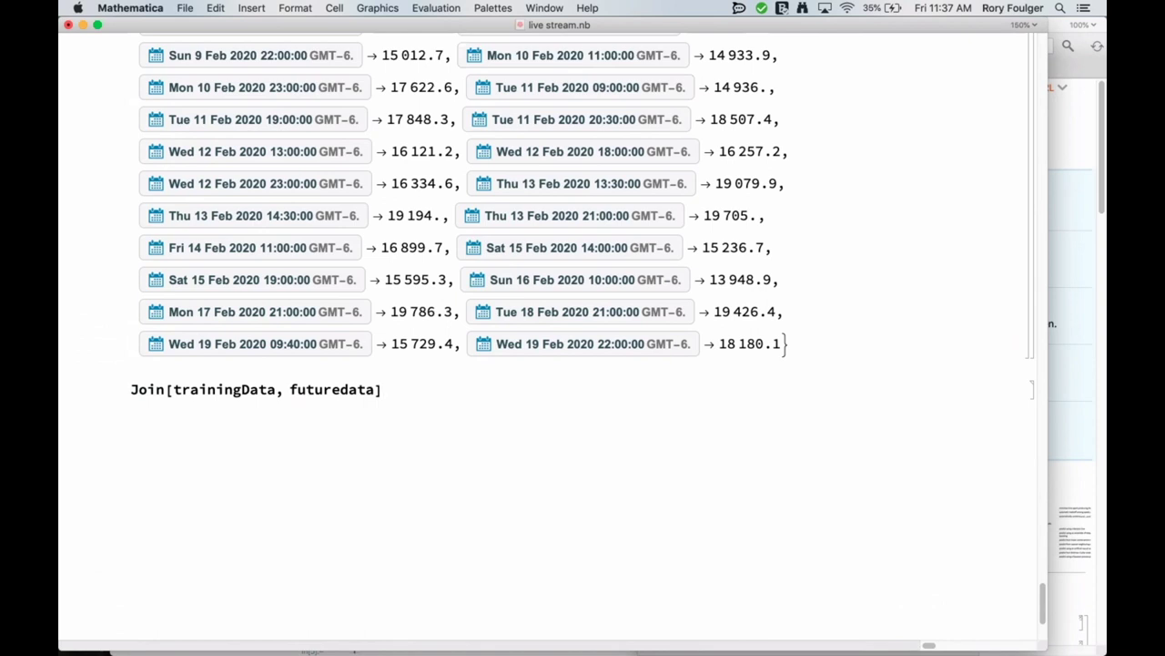
{"action": "key", "text": "shift+Return"}
Replace futuredata in the Join expression with a copy of Normal[AssociationThread[futuredays -> prediction[futuredays]]]
{"action": "double_click", "coordinate": [313, 321]}
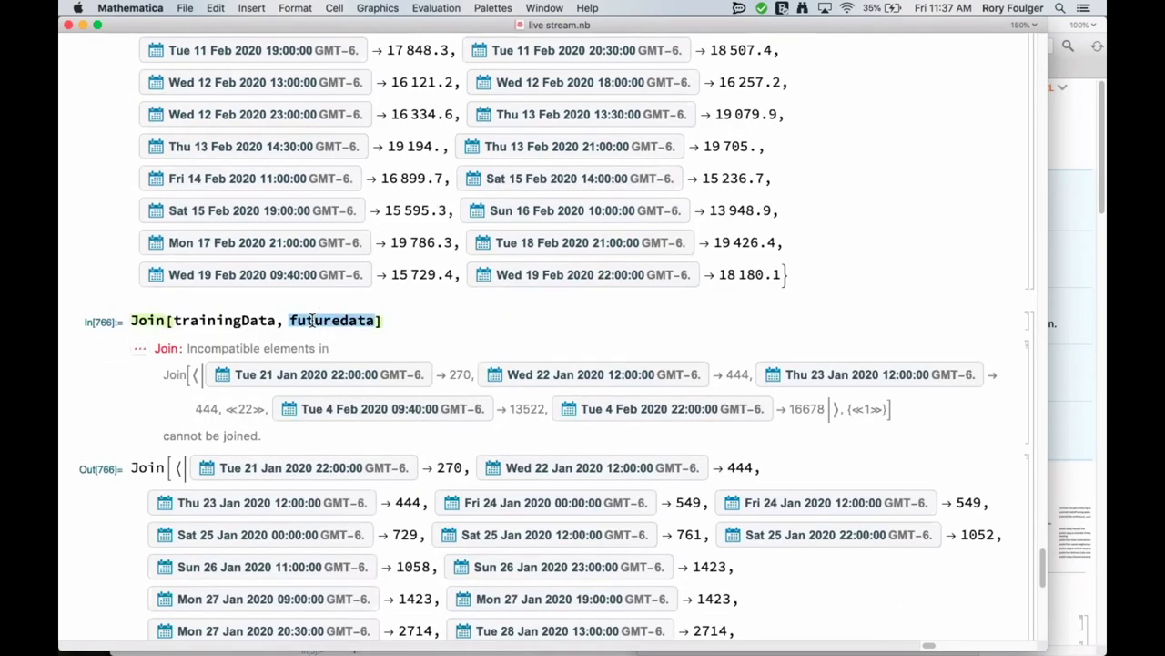
{"action": "scroll", "coordinate": [313, 321], "scroll_direction": "up", "scroll_amount": 5}
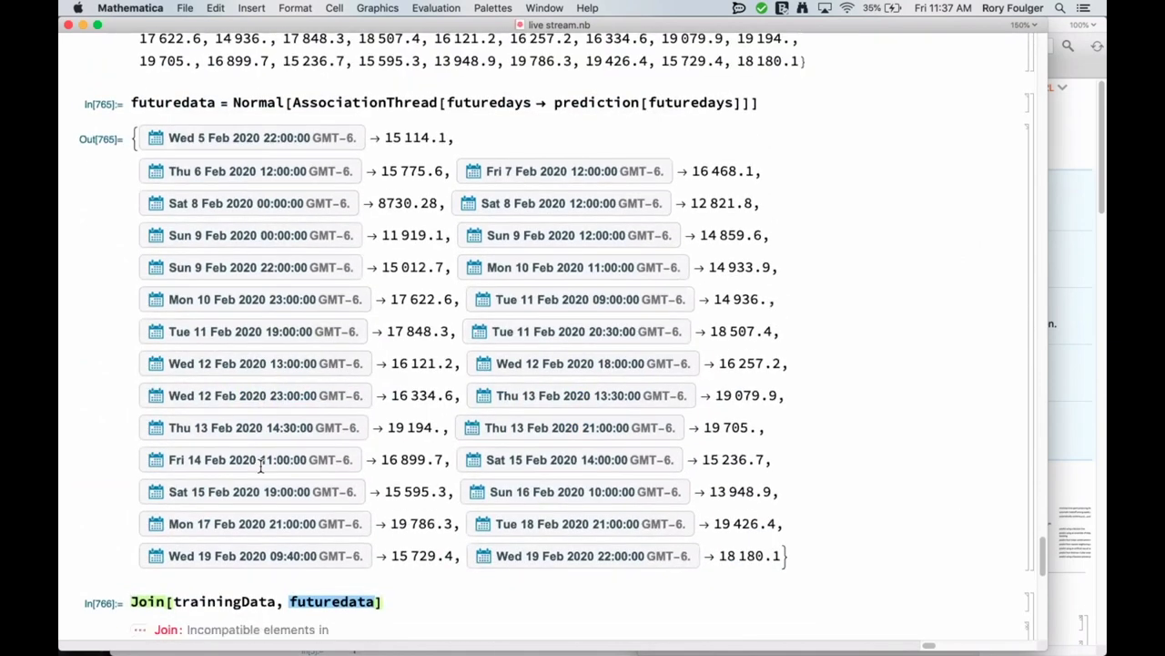
{"action": "scroll", "coordinate": [261, 464], "scroll_direction": "down", "scroll_amount": 2}
{"action": "scroll", "coordinate": [288, 516], "scroll_direction": "down", "scroll_amount": 2}
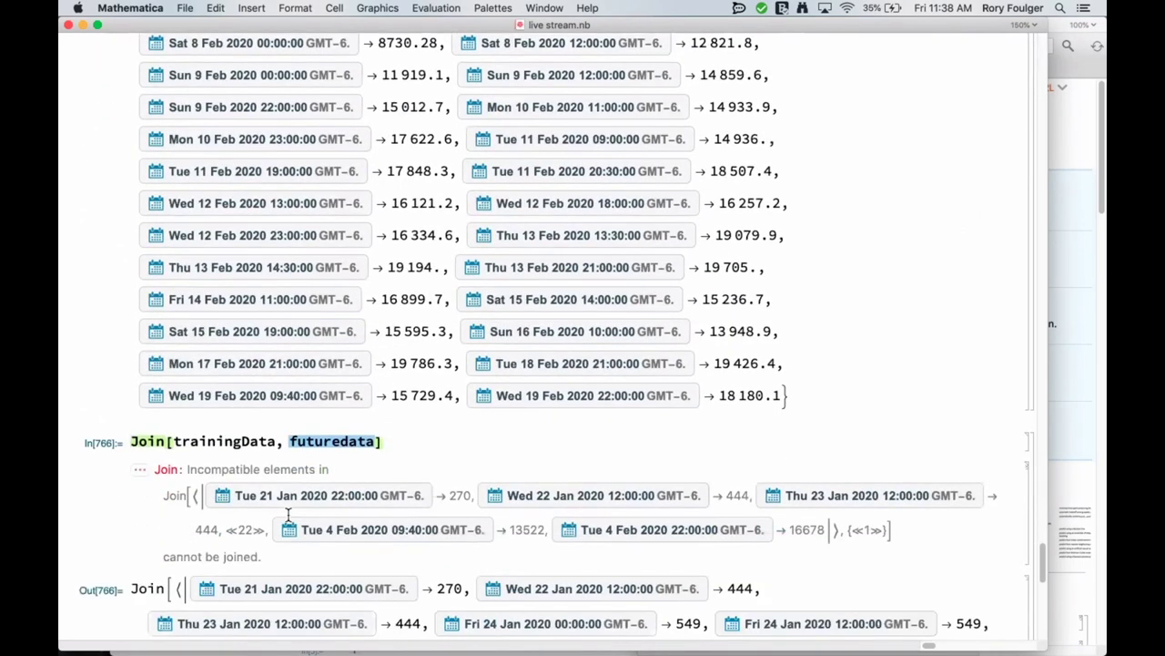
{"action": "scroll", "coordinate": [288, 516], "scroll_direction": "down", "scroll_amount": 2}
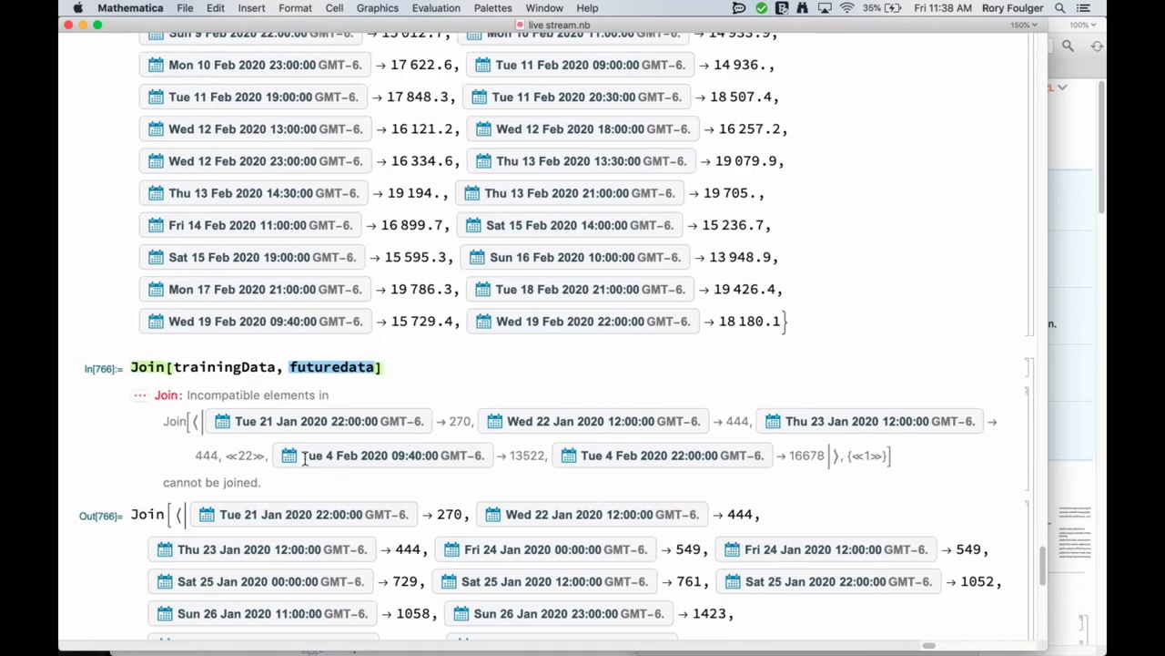
{"action": "left_click", "coordinate": [288, 366]}
{"action": "scroll", "coordinate": [314, 423], "scroll_direction": "up", "scroll_amount": 6}
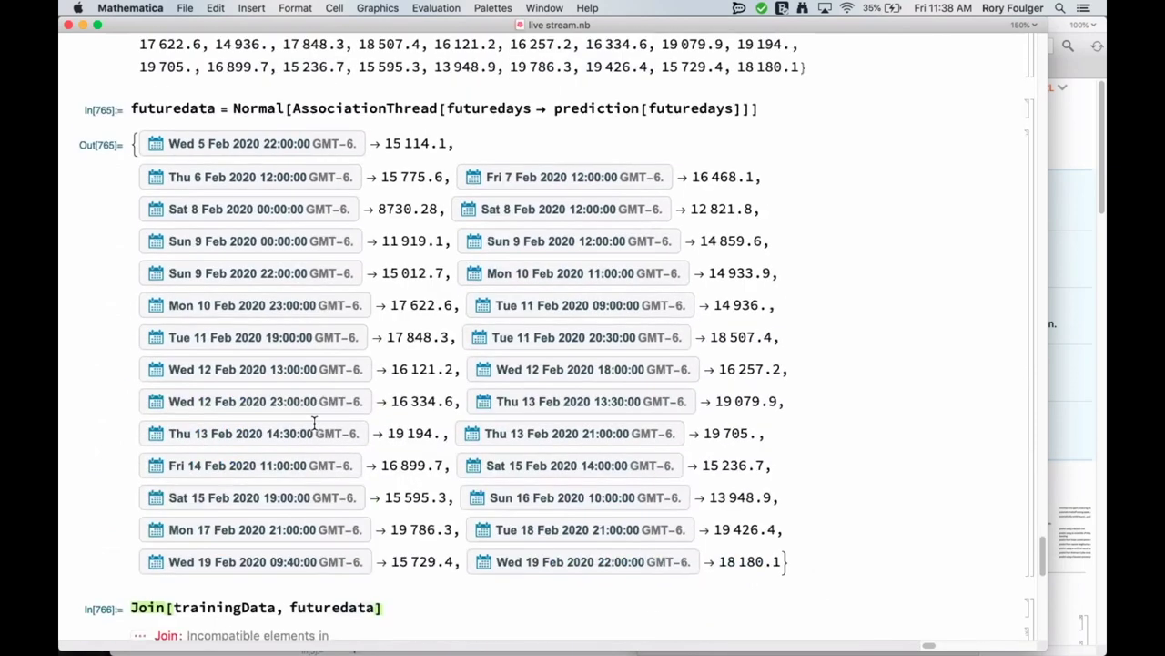
{"action": "triple_click", "coordinate": [270, 109]}
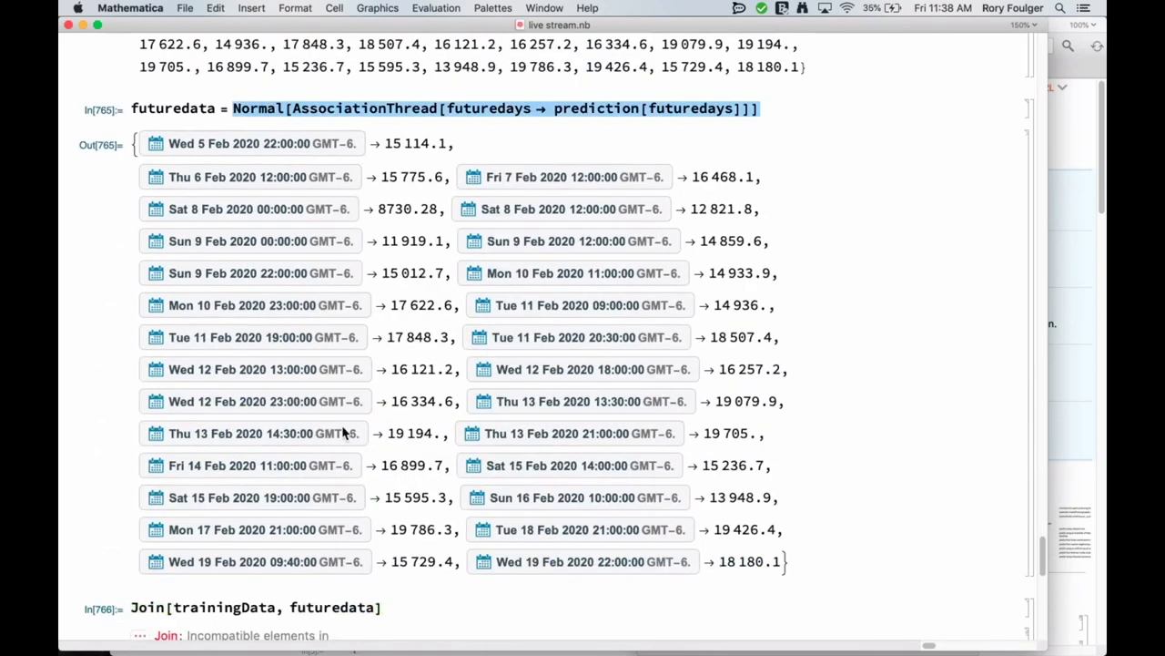
{"action": "scroll", "coordinate": [344, 428], "scroll_direction": "down", "scroll_amount": 3}
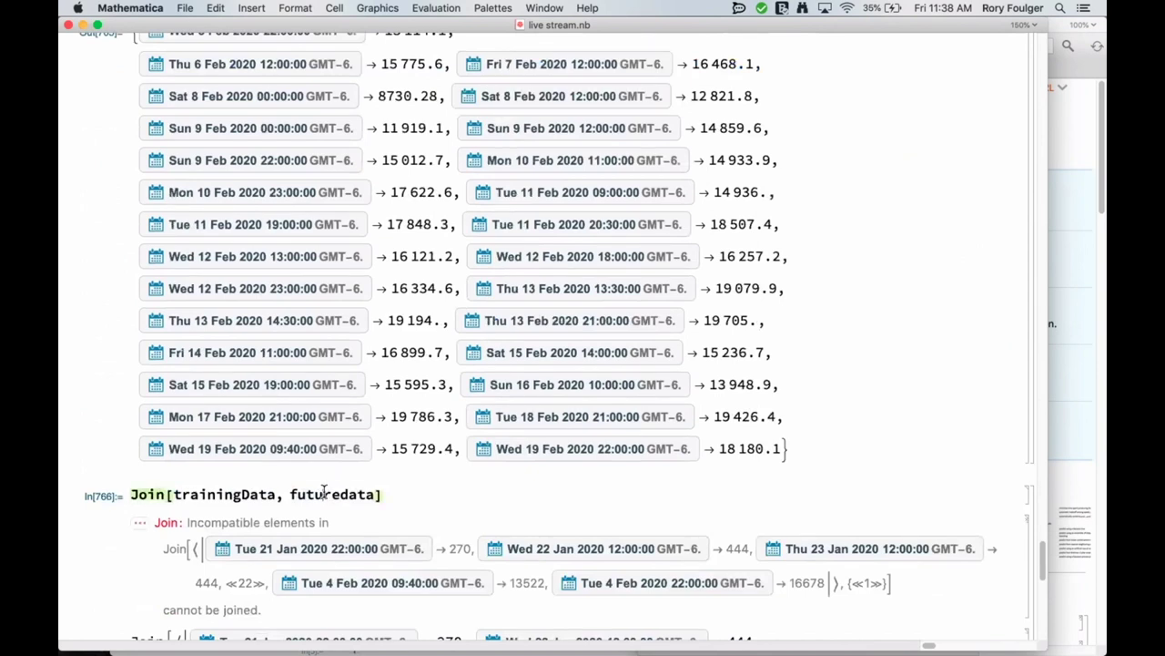
{"action": "double_click", "coordinate": [325, 493]}
{"action": "key", "text": "ctrl+v"}
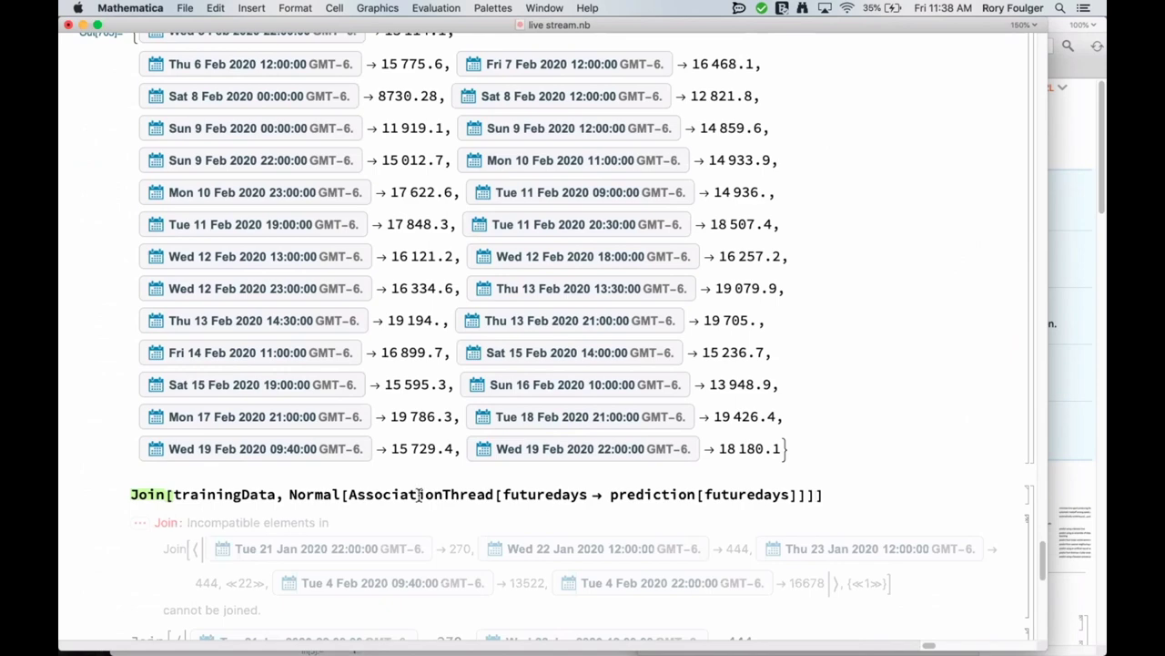
Evaluate trainingData by itself in a new cell above the Join expression
{"action": "double_click", "coordinate": [244, 494]}
{"action": "key", "text": "ctrl+c"}
{"action": "left_click", "coordinate": [232, 482]}
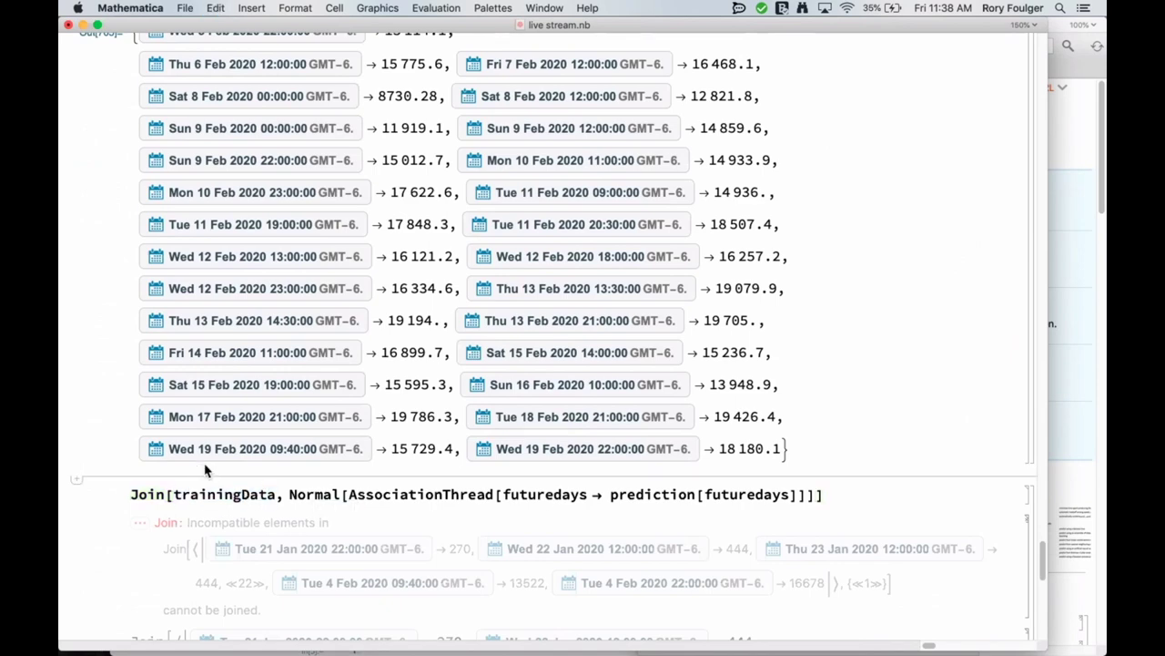
{"action": "key", "text": "ctrl+v"}
{"action": "key", "text": "shift+Return"}
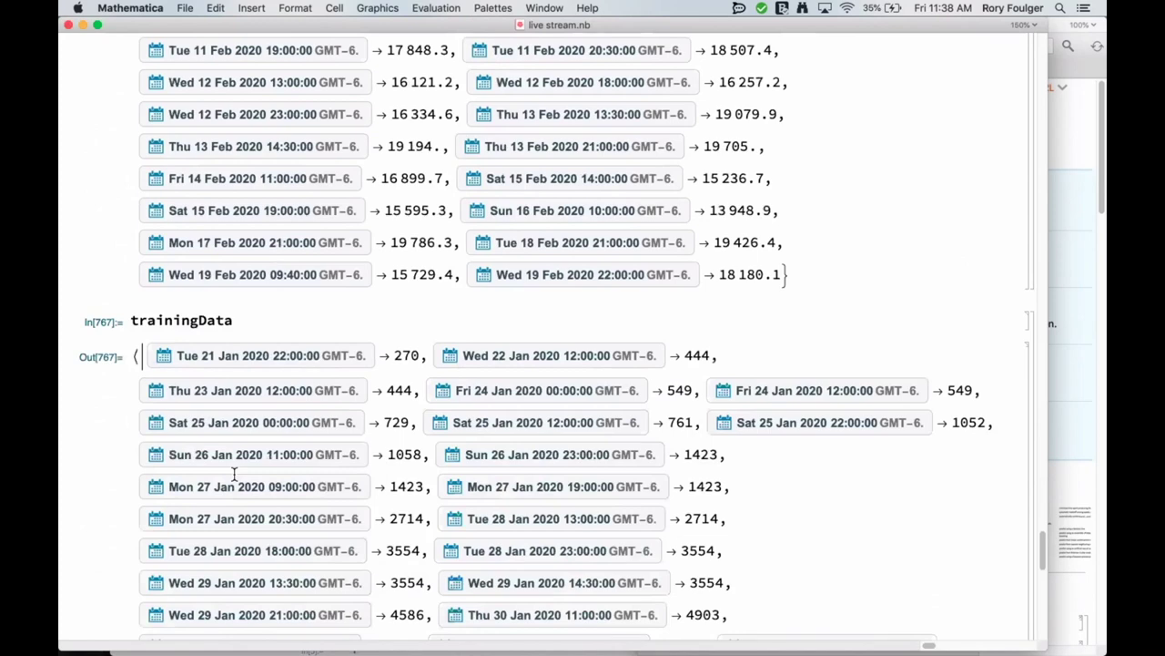
Evaluate the second Join argument, Normal[AssociationThread[futuredays -> prediction[futuredays]]], in its own cell between the trainingData output and the Join expression
{"action": "scroll", "coordinate": [234, 473], "scroll_direction": "down", "scroll_amount": 6}
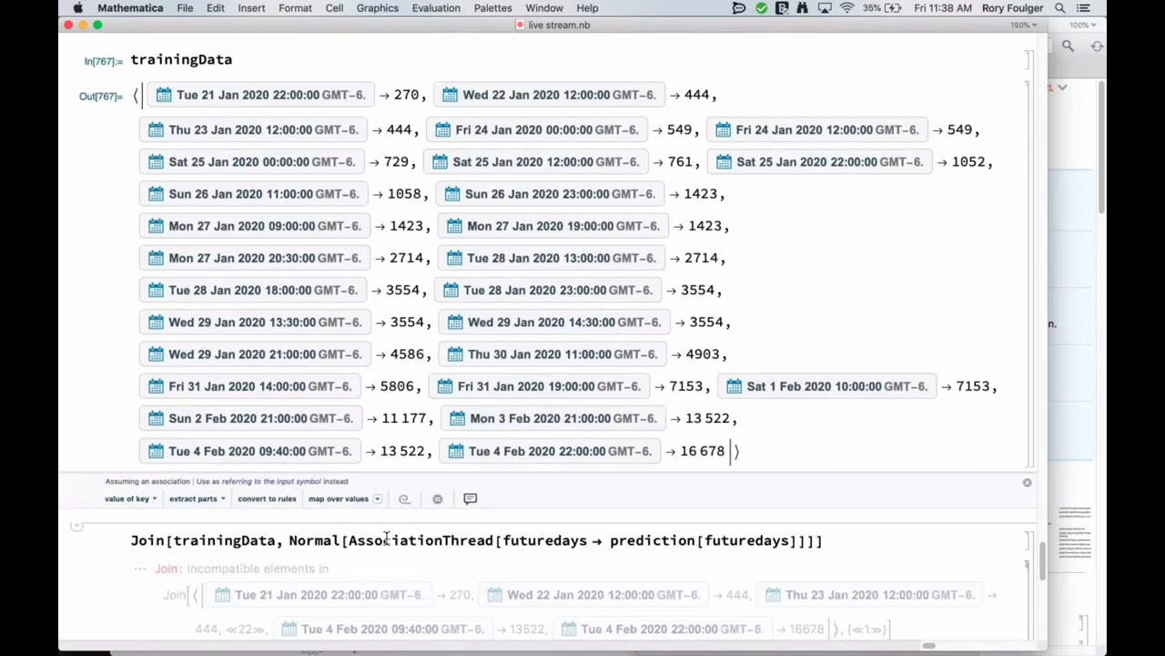
{"action": "triple_click", "coordinate": [387, 539]}
{"action": "key", "text": "ctrl+period"}
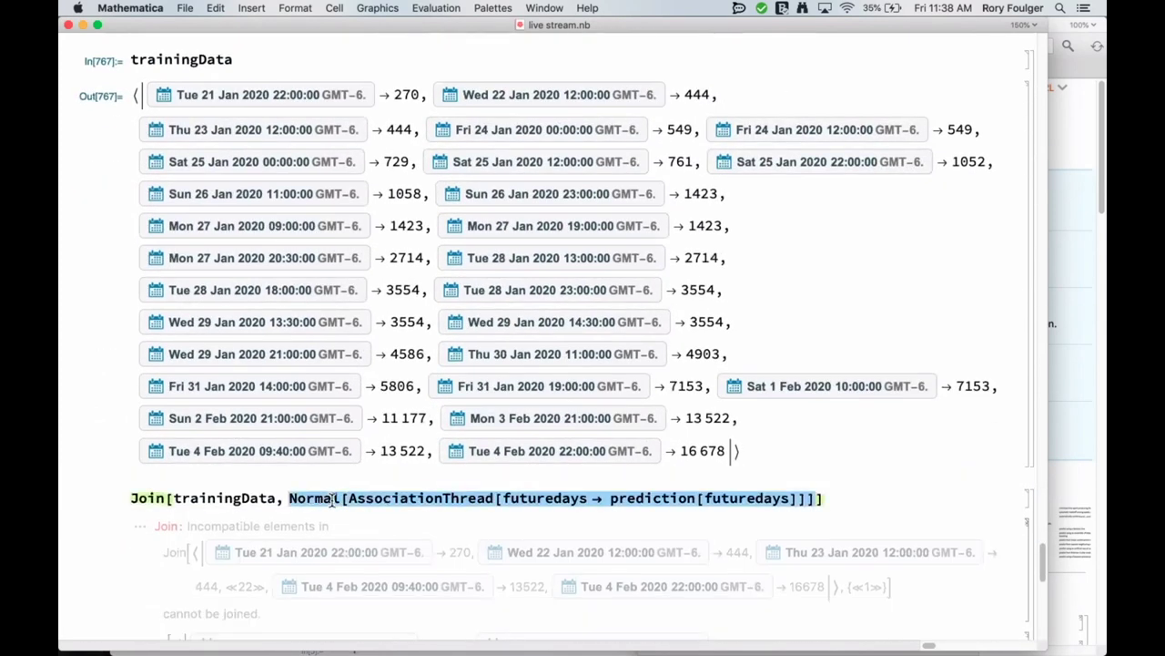
{"action": "key", "text": "ctrl+c"}
{"action": "left_click", "coordinate": [254, 473]}
{"action": "key", "text": "ctrl+v"}
{"action": "key", "text": "shift+Return"}
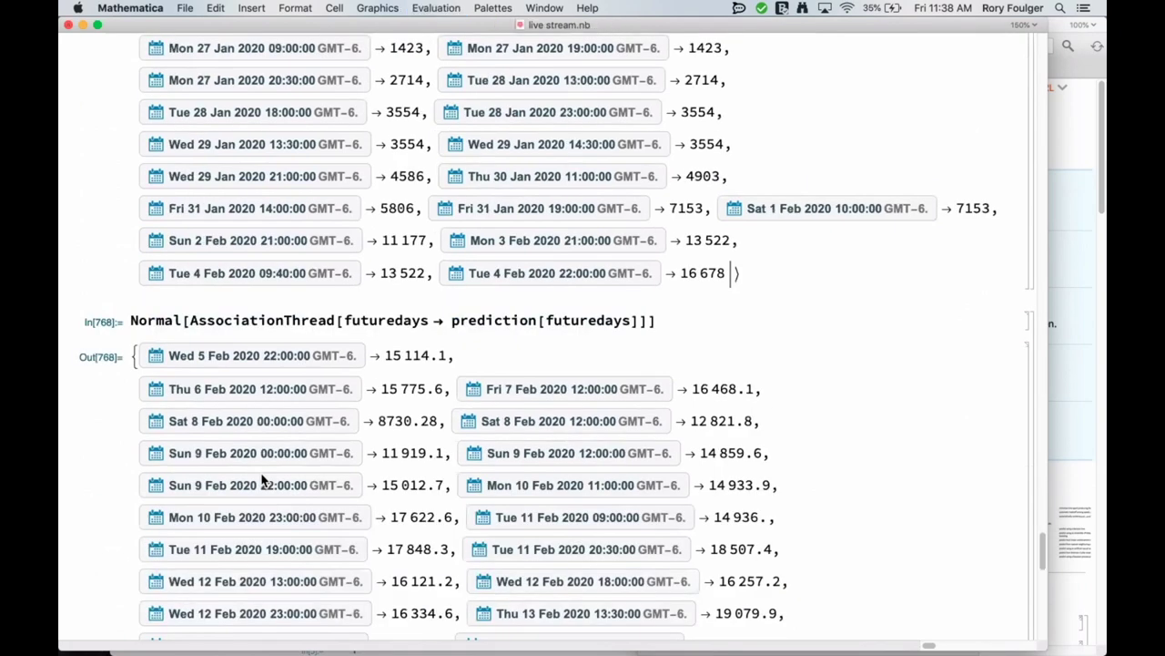
Wrap the standalone trainingData expression as Normal[trainingData] and evaluate it
{"action": "scroll", "coordinate": [263, 480], "scroll_direction": "up", "scroll_amount": 4}
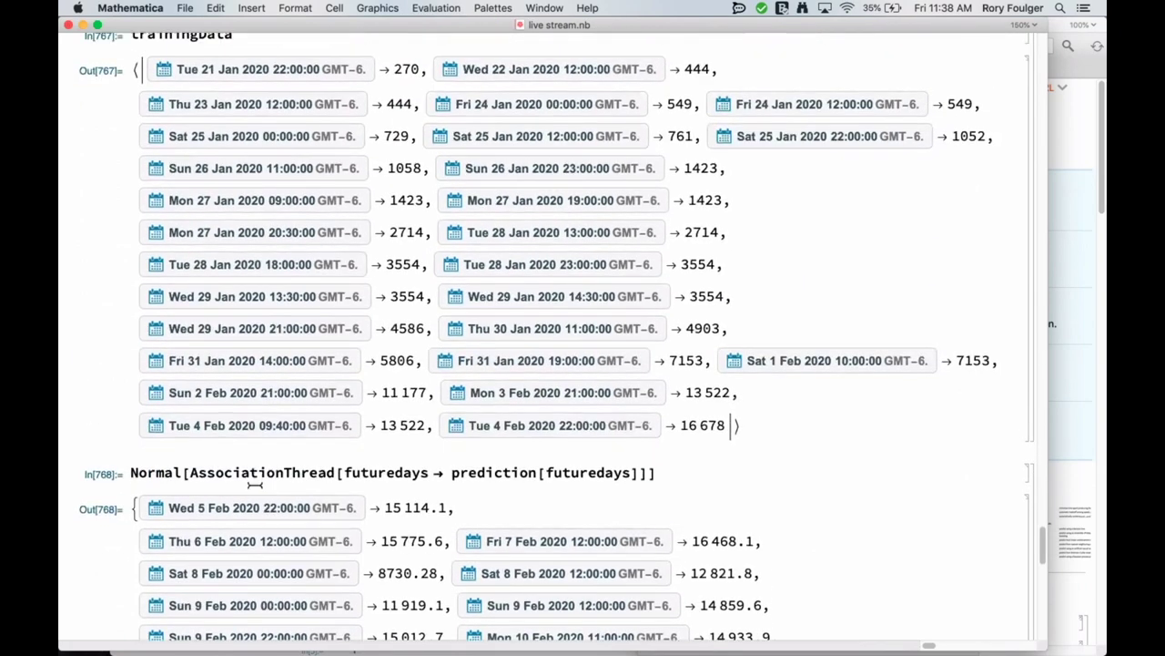
{"action": "scroll", "coordinate": [261, 538], "scroll_direction": "up", "scroll_amount": 1}
{"action": "scroll", "coordinate": [262, 537], "scroll_direction": "down", "scroll_amount": 1}
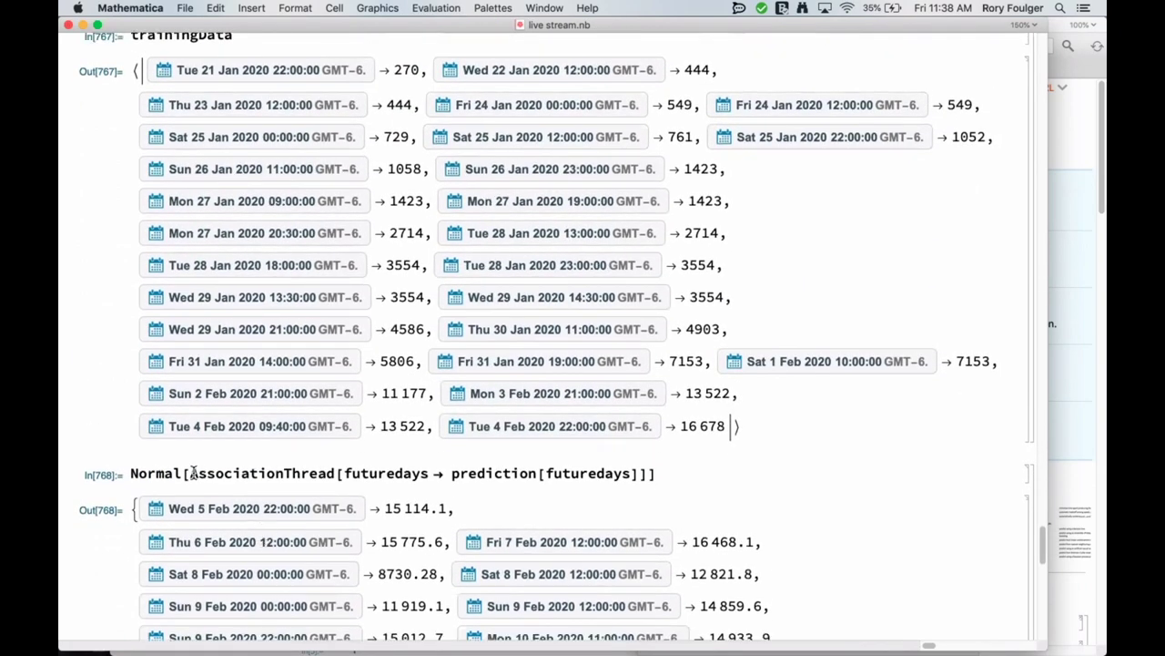
{"action": "left_click_drag", "start_coordinate": [189, 473], "coordinate": [120, 472]}
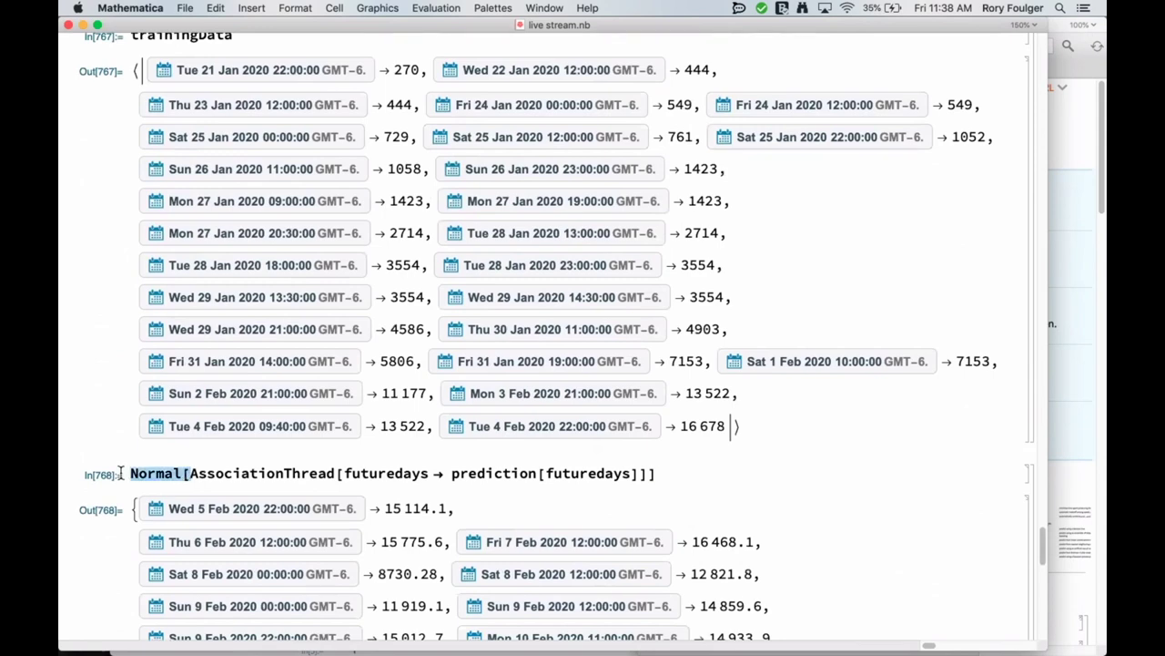
{"action": "left_click", "coordinate": [143, 54]}
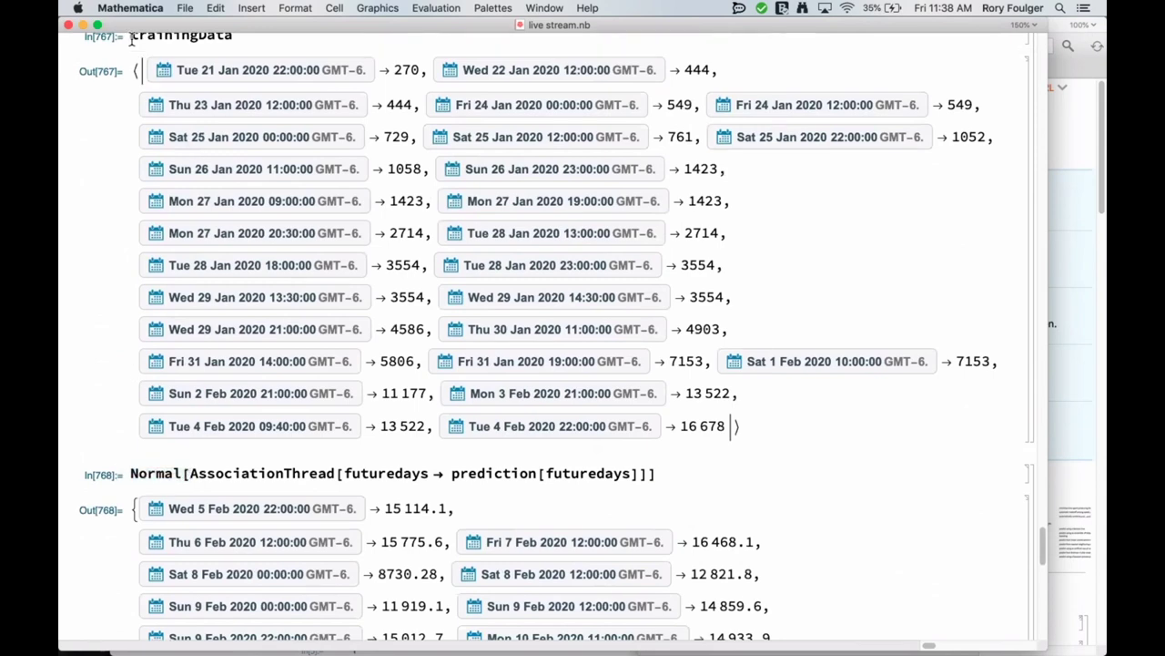
{"action": "left_click", "coordinate": [132, 37]}
{"action": "type", "text": "Normal["}
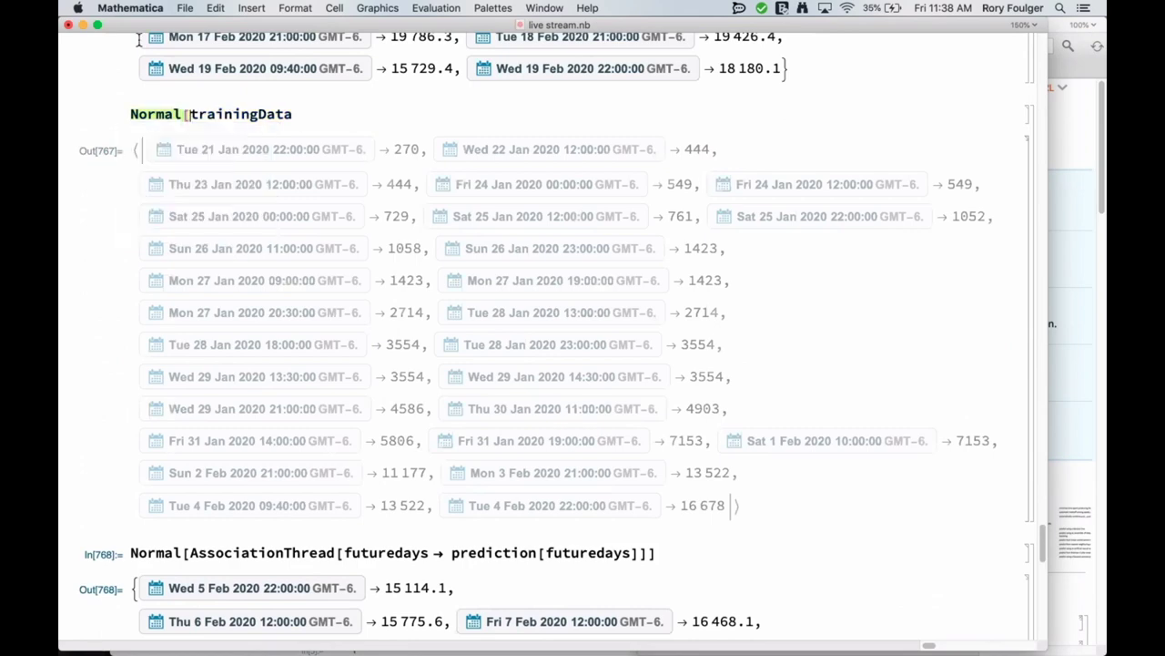
{"action": "type", "text": "]"}
{"action": "key", "text": "shift+Return"}
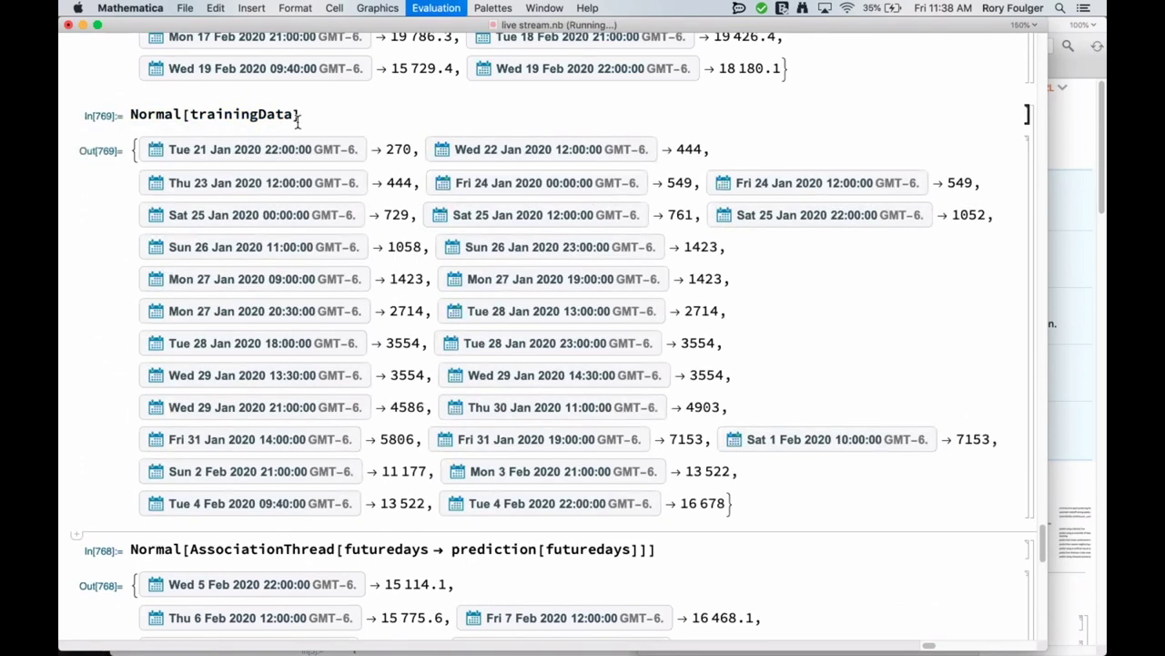
Append // Normal to trainingData inside the Join expression and evaluate it
{"action": "scroll", "coordinate": [198, 486], "scroll_direction": "down", "scroll_amount": 15}
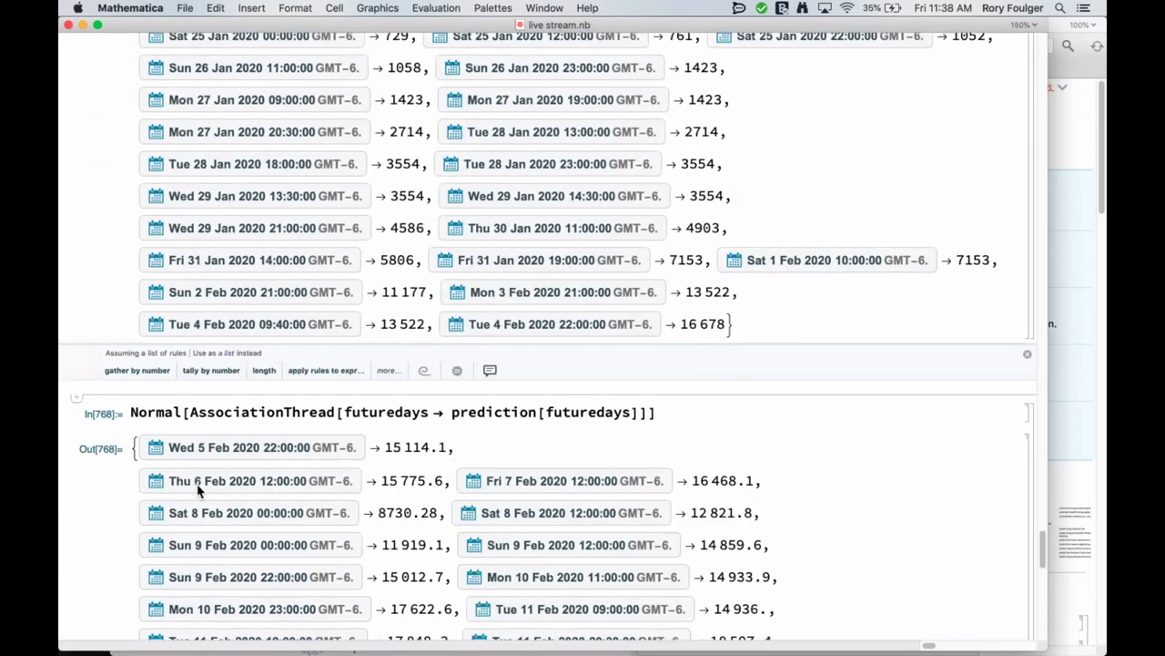
{"action": "left_click", "coordinate": [278, 390]}
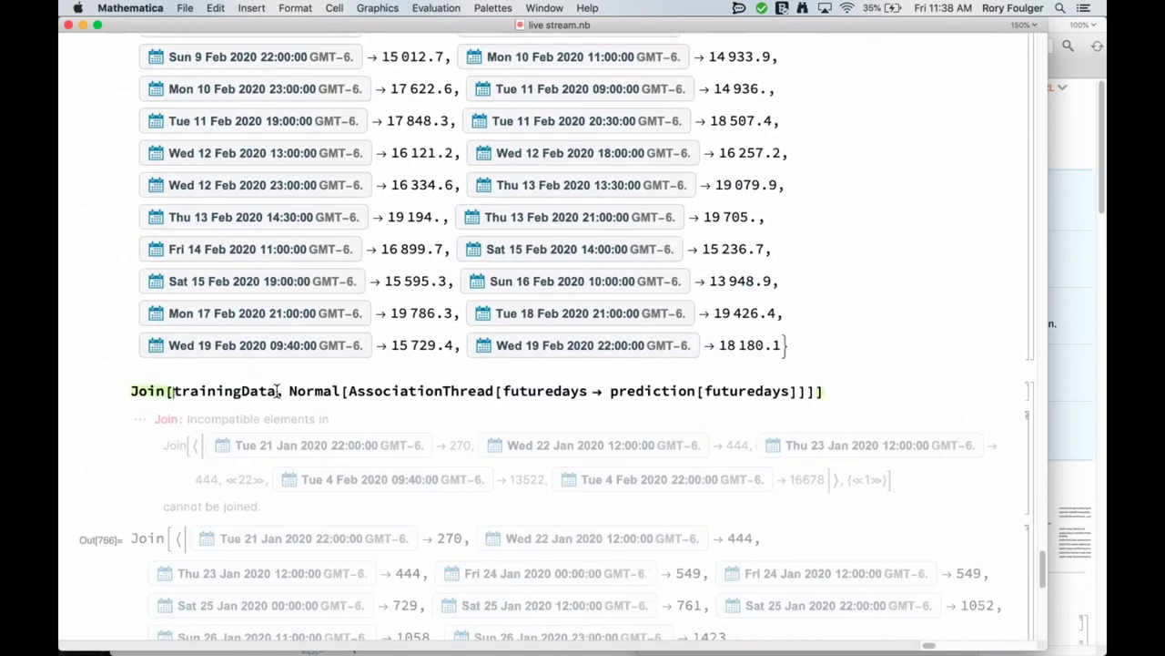
{"action": "type", "text": "// Normal"}
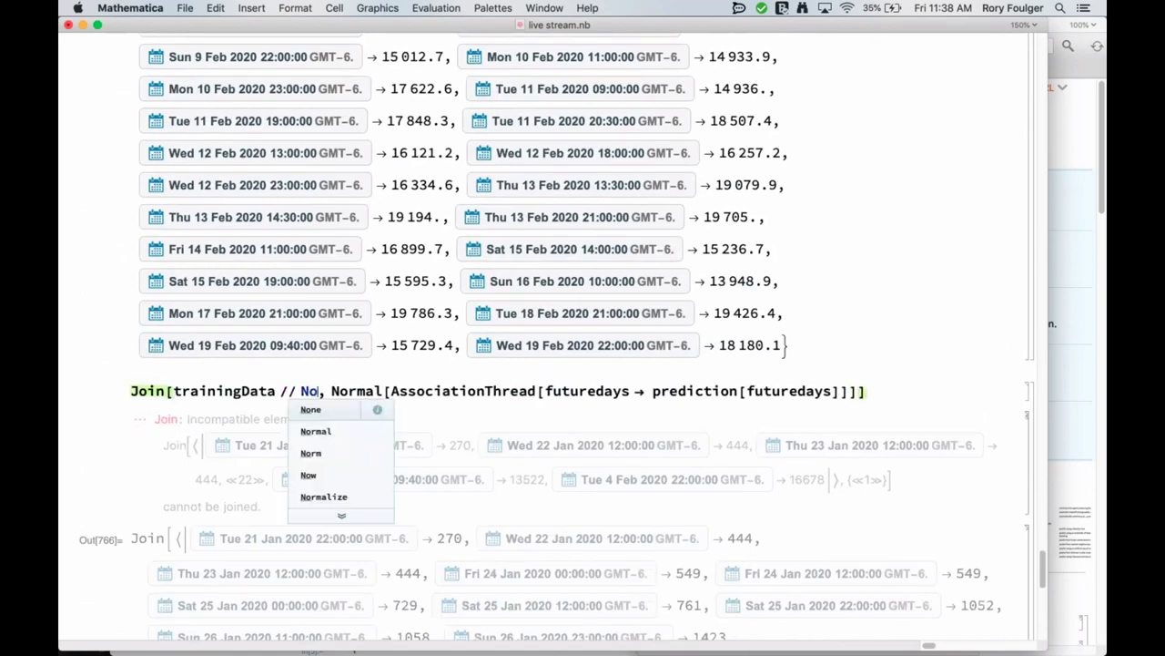
{"action": "key", "text": "shift+Return"}
{"action": "scroll", "coordinate": [307, 476], "scroll_direction": "down", "scroll_amount": 3}
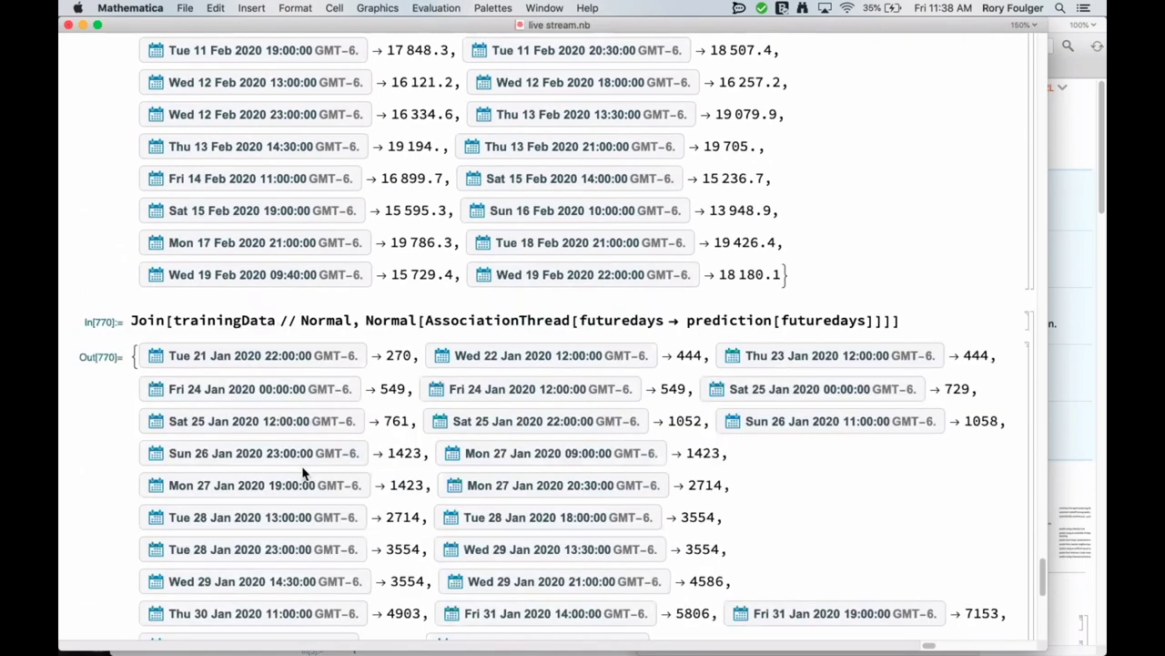
{"action": "double_click", "coordinate": [392, 294]}
{"action": "left_click", "coordinate": [394, 289]}
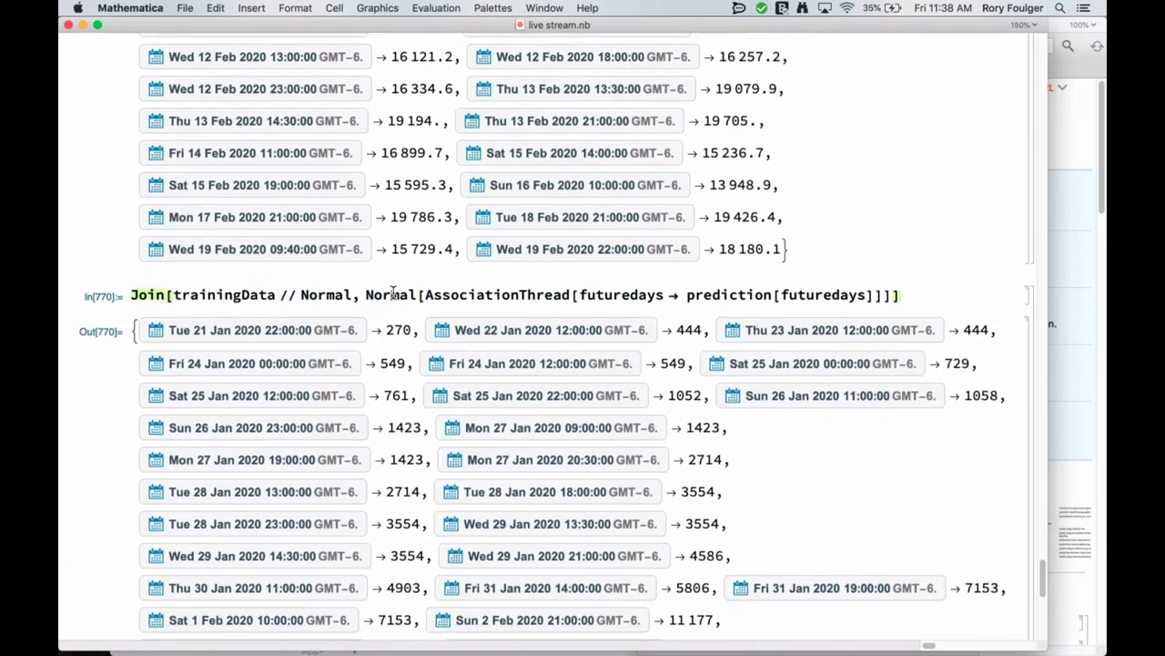
Begin a DateListPlot[ expression in a new cell below the joined rule list output
{"action": "scroll", "coordinate": [340, 285], "scroll_direction": "down", "scroll_amount": 15}
{"action": "left_click", "coordinate": [320, 267]}
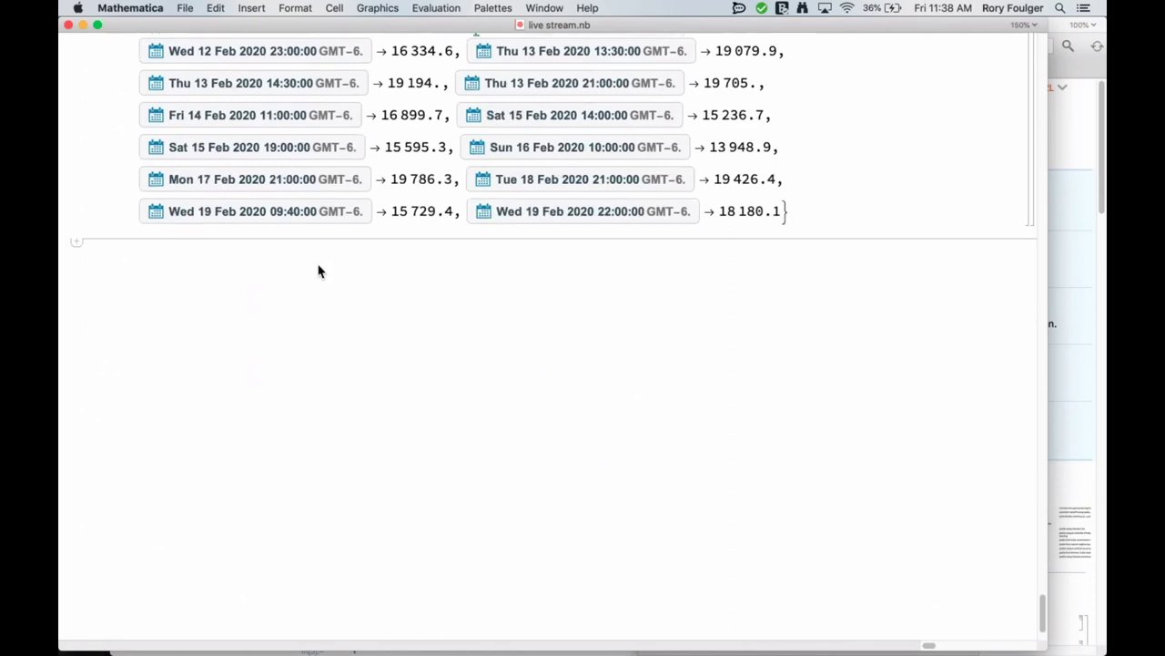
{"action": "type", "text": "Da"}
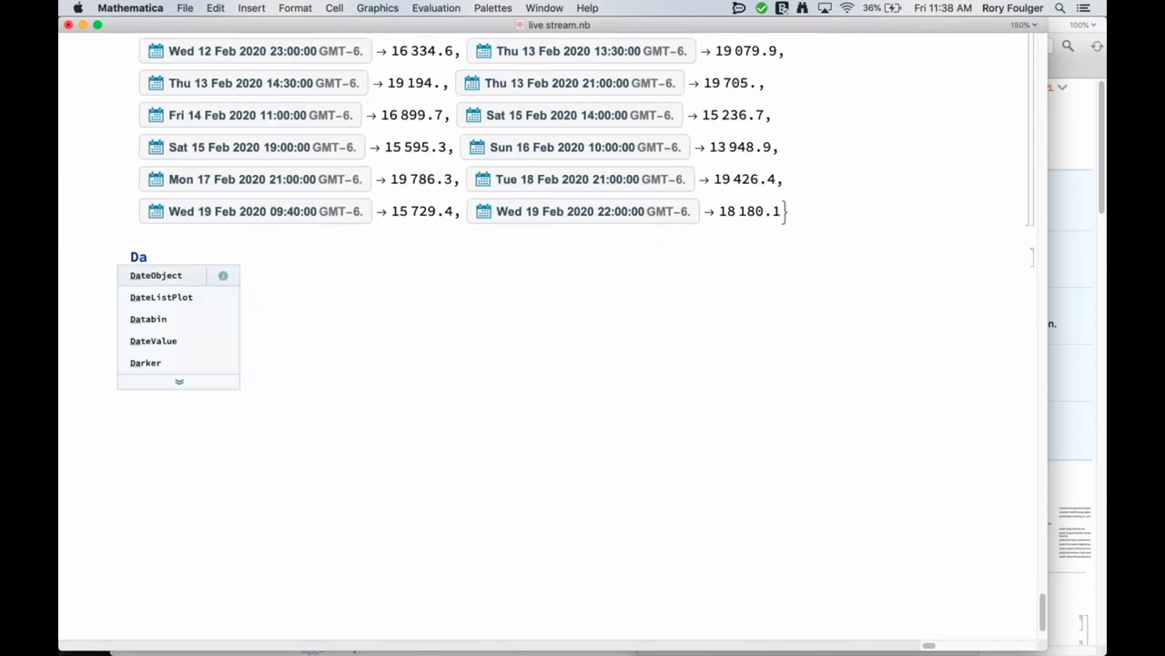
{"action": "key", "text": "Escape"}
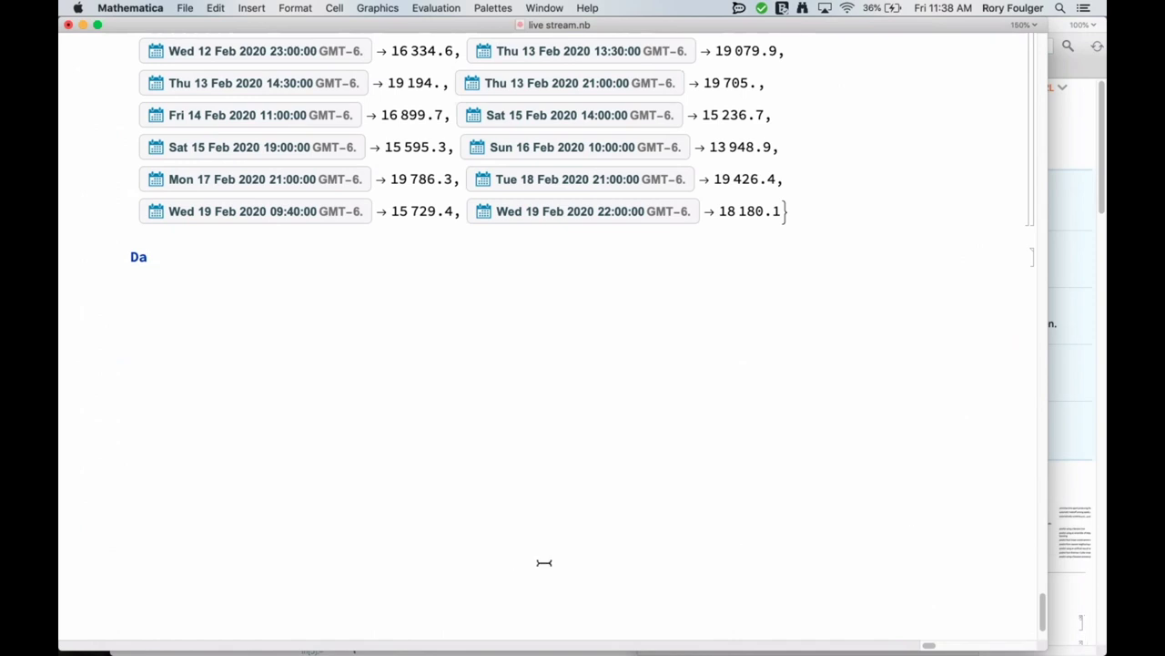
{"action": "type", "text": "ta"}
{"action": "key", "text": "BackSpace"}
{"action": "type", "text": "e"}
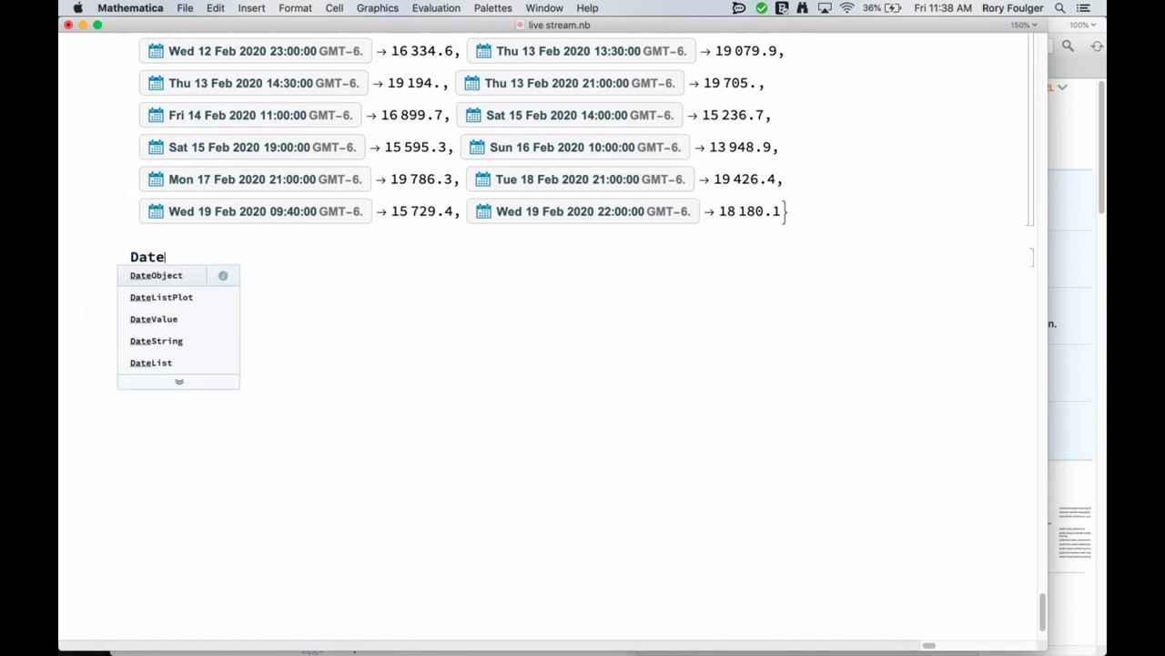
{"action": "type", "text": "Lis"}
{"action": "key", "text": "Return"}
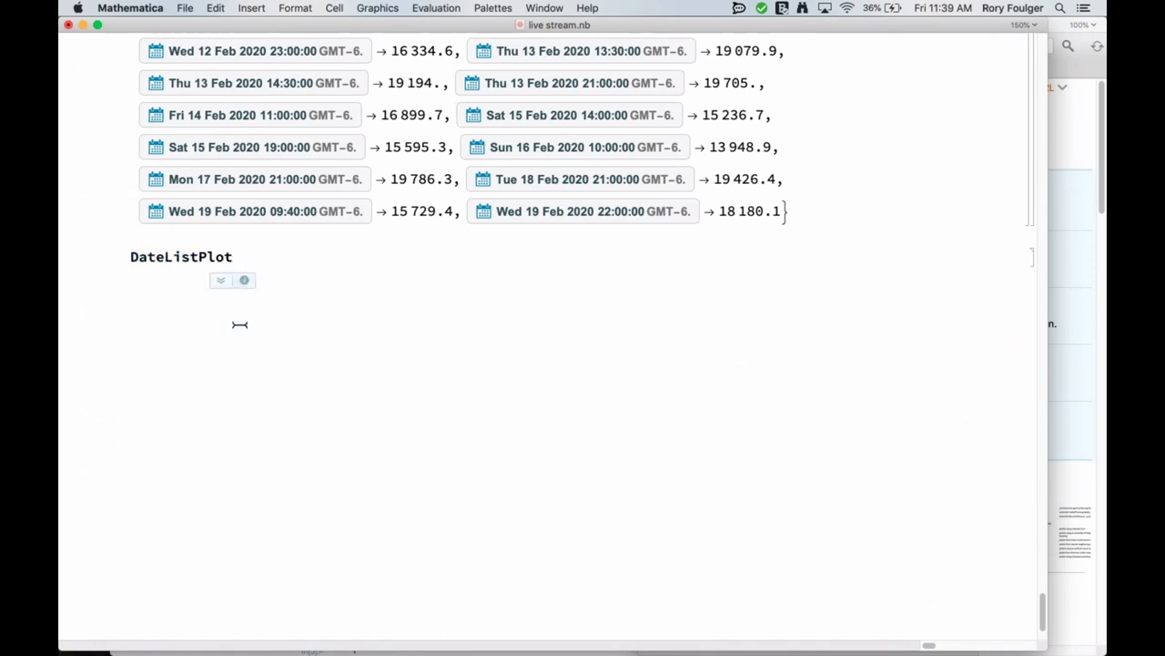
{"action": "type", "text": "["}
Copy the full Join expression into DateListPlot as its data argument and evaluate the plot
{"action": "scroll", "coordinate": [371, 294], "scroll_direction": "up", "scroll_amount": 5}
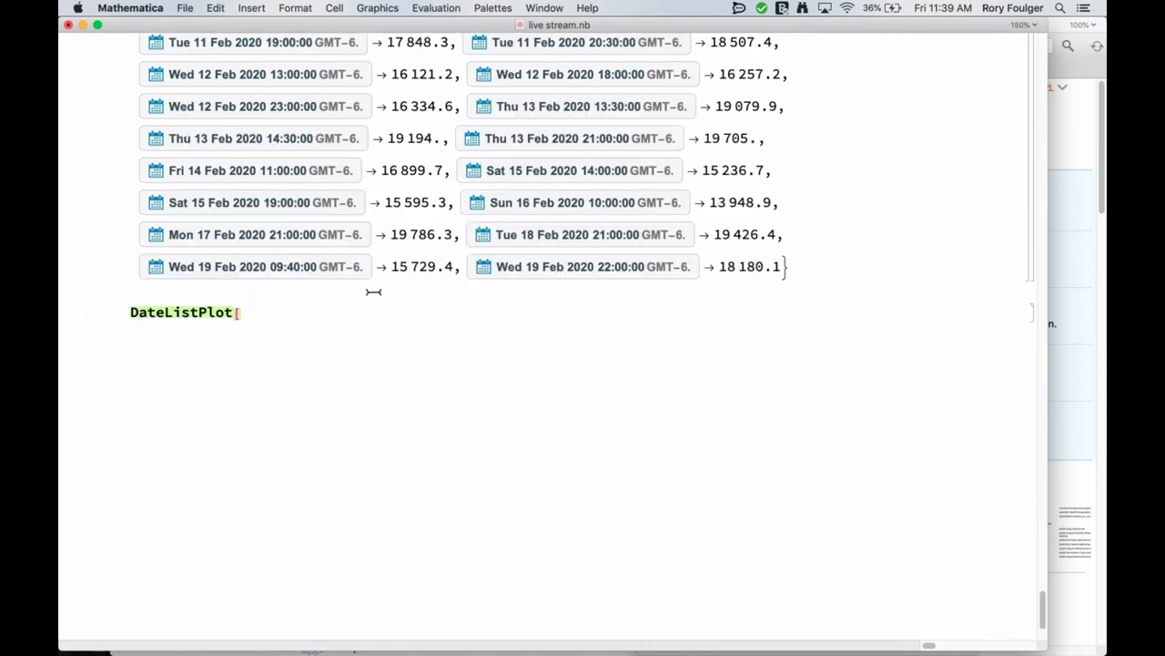
{"action": "scroll", "coordinate": [371, 294], "scroll_direction": "up", "scroll_amount": 3}
{"action": "scroll", "coordinate": [234, 234], "scroll_direction": "up", "scroll_amount": 3}
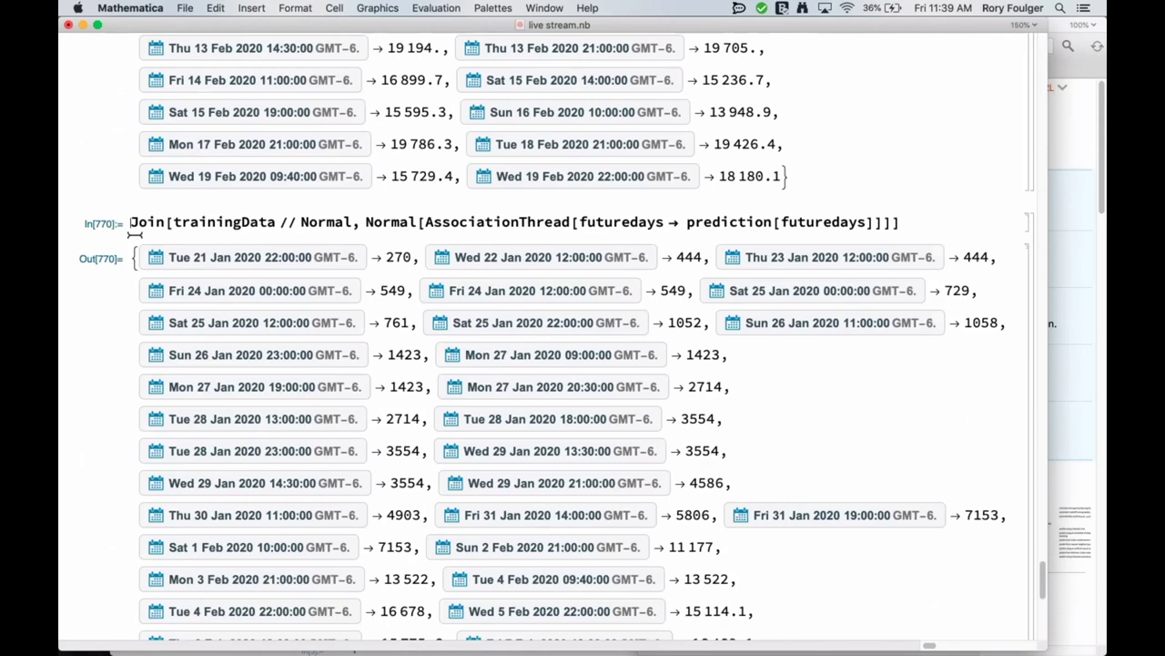
{"action": "triple_click", "coordinate": [136, 224]}
{"action": "key", "text": "super+c"}
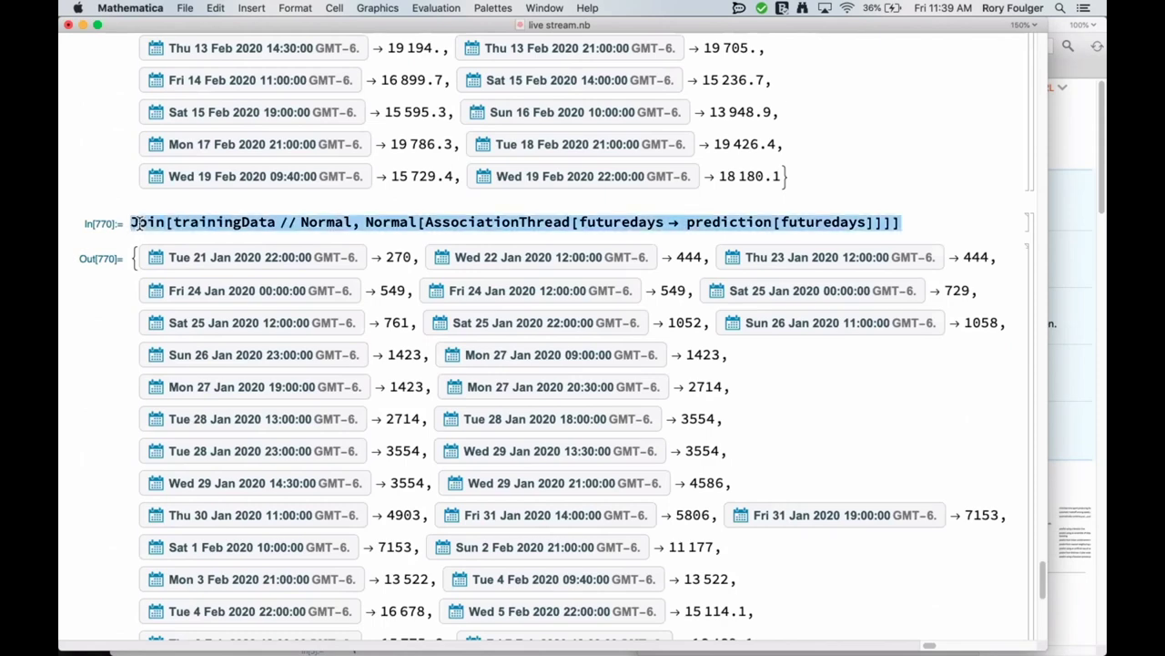
{"action": "scroll", "coordinate": [213, 322], "scroll_direction": "down", "scroll_amount": 15}
{"action": "left_click", "coordinate": [253, 365]}
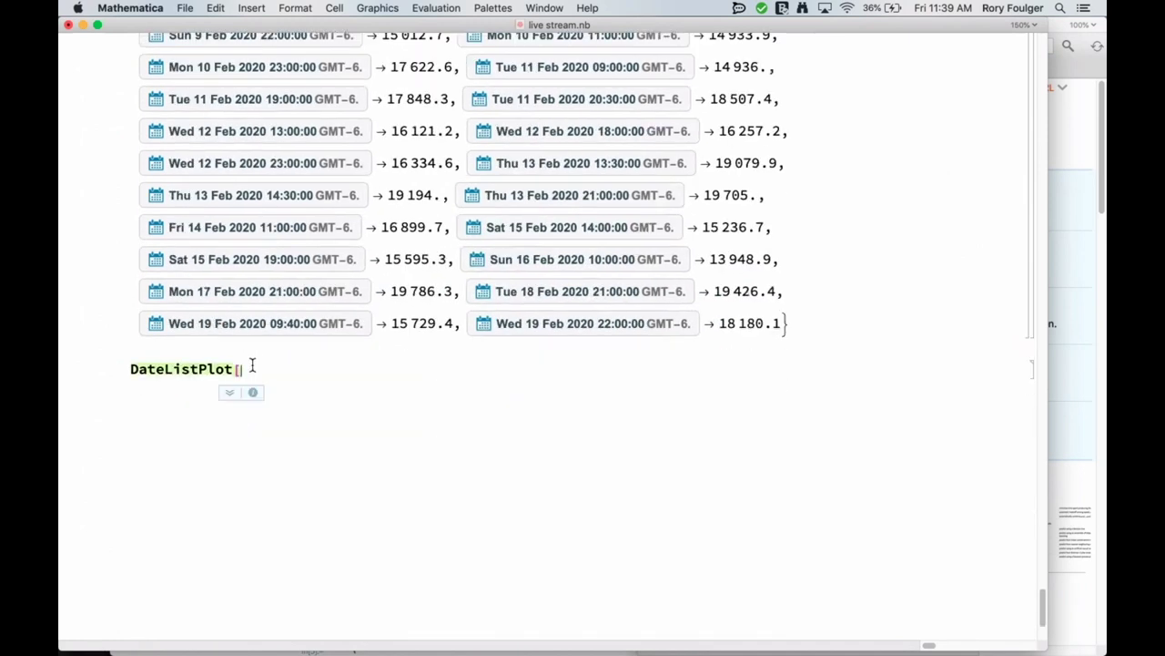
{"action": "key", "text": "super+v"}
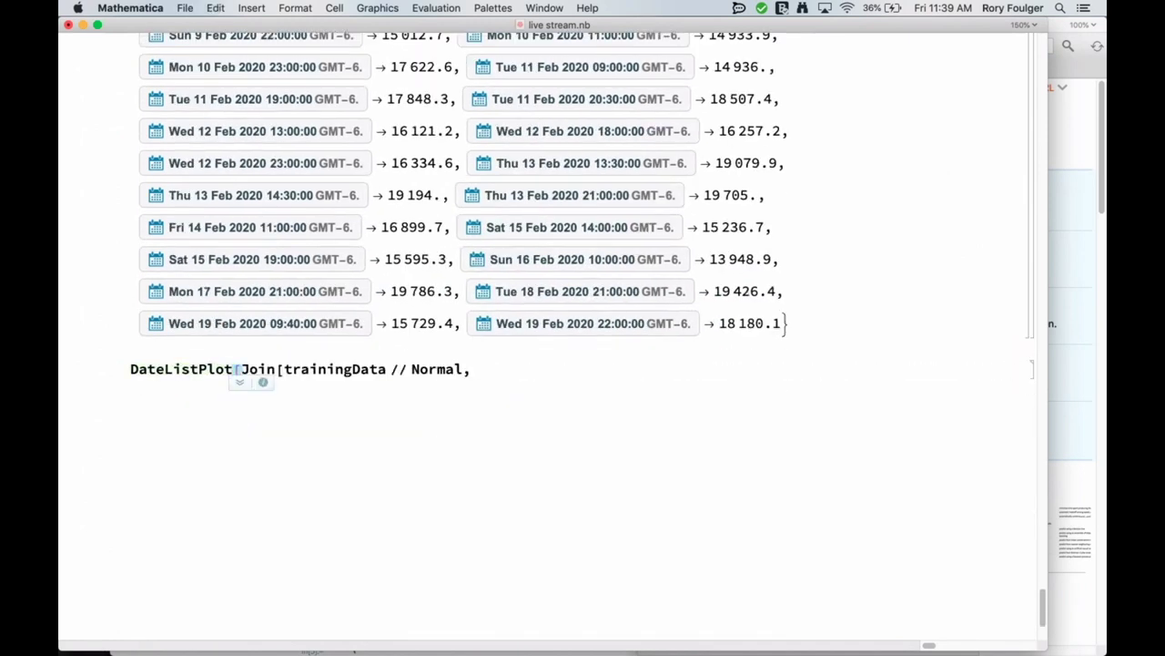
{"action": "key", "text": "shift+Return"}
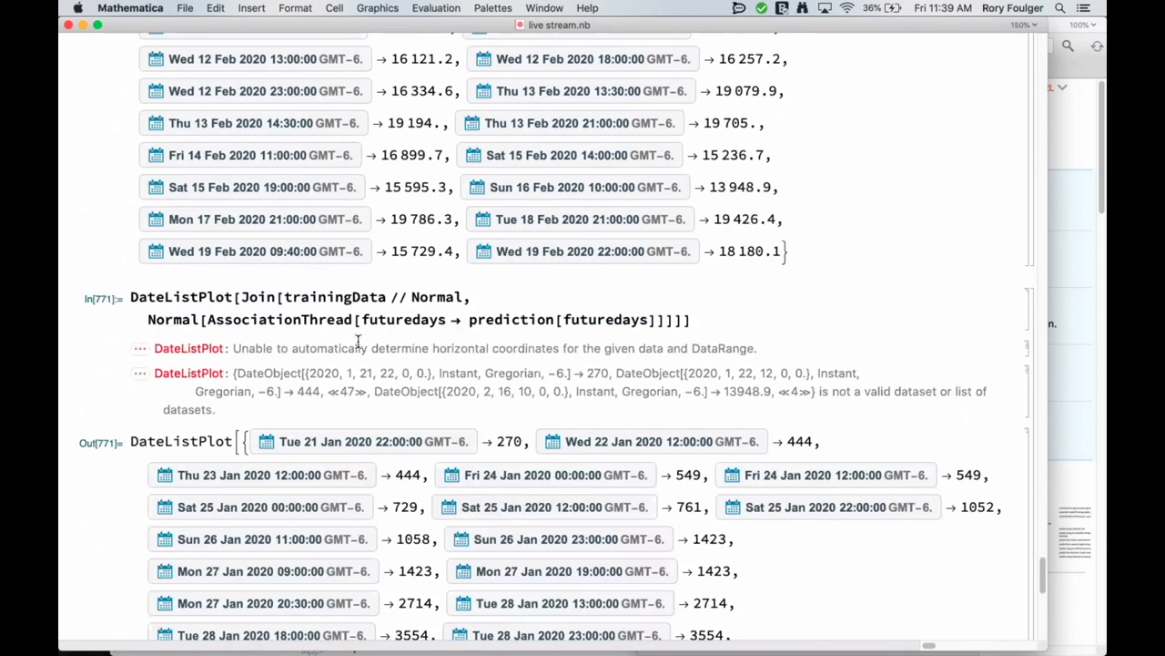
Look up DateListPlot in the documentation and examine the {date, value} pair form of its data argument
{"action": "double_click", "coordinate": [210, 296]}
{"action": "key", "text": "super+shift+f"}
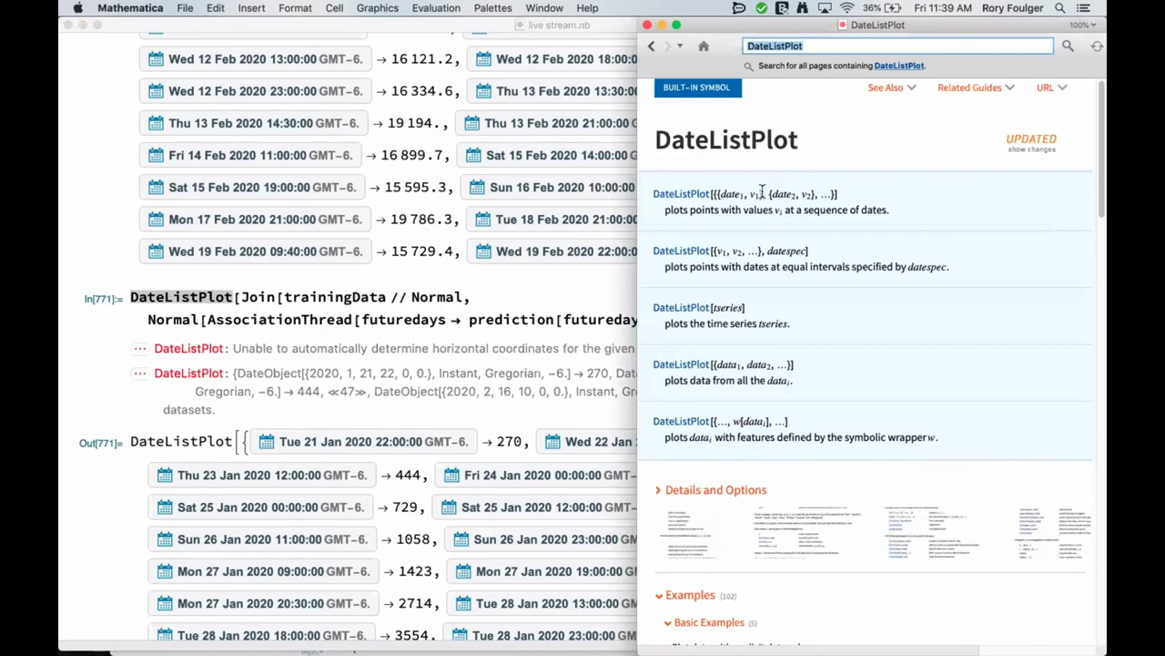
{"action": "left_click_drag", "start_coordinate": [763, 194], "coordinate": [721, 193]}
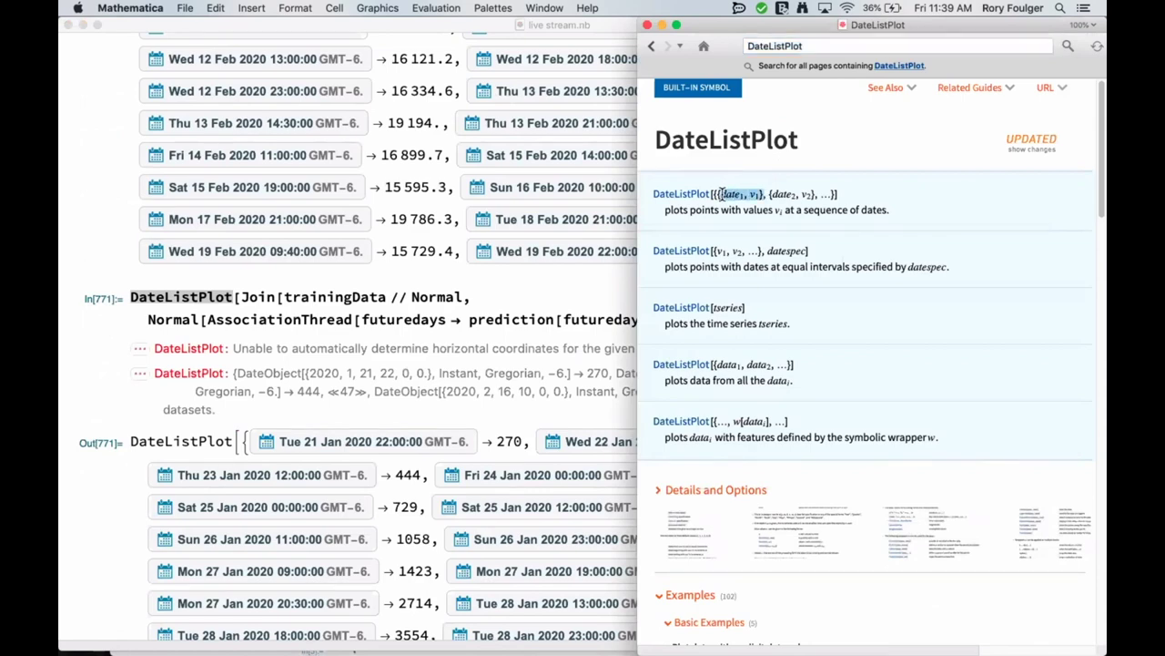
Apply List @@@ to the Join expression inside DateListPlot and evaluate the plot
{"action": "left_click", "coordinate": [260, 305]}
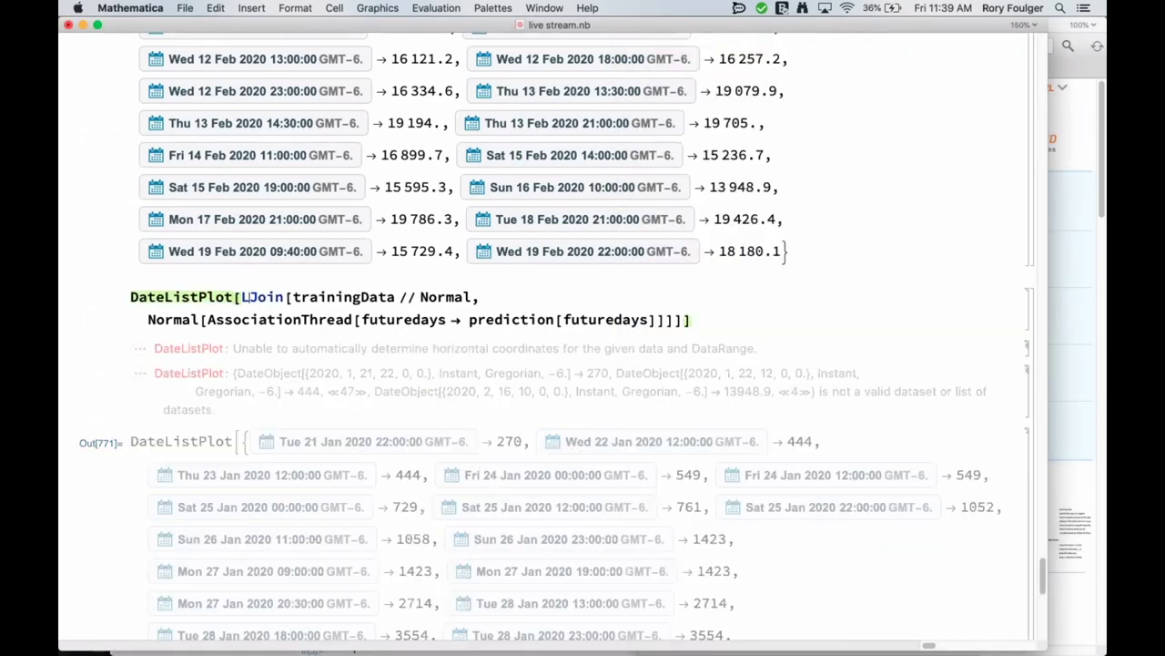
{"action": "type", "text": "List @@@"}
{"action": "key", "text": "shift+Return"}
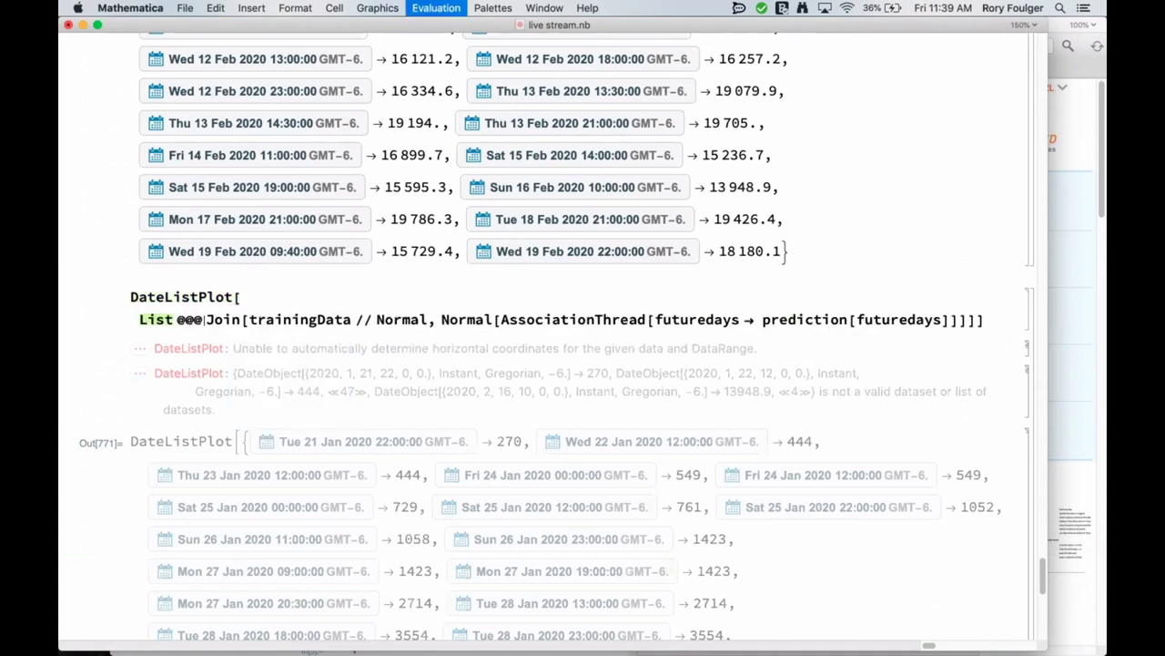
Add GridLines → {{Wed 5 Feb 2020 22:00:00 GMT-6.}, None} and GridLinesStyle → Red to DateListPlot and evaluate it
{"action": "left_click", "coordinate": [975, 319]}
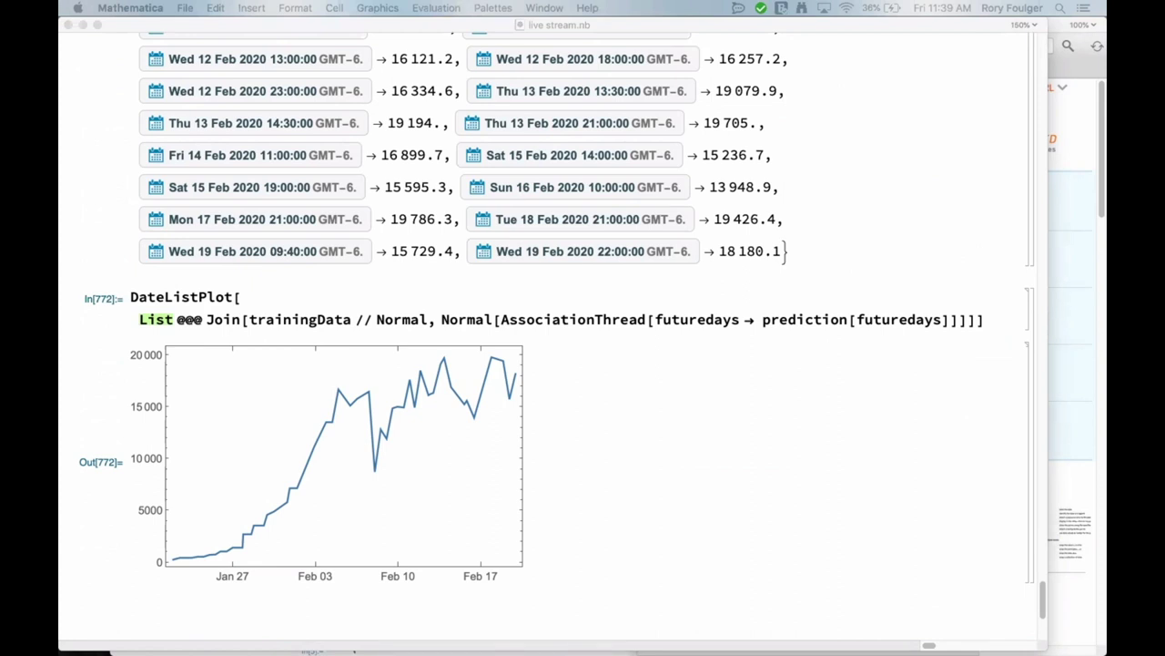
{"action": "left_click", "coordinate": [962, 325]}
{"action": "key", "text": "Right"}
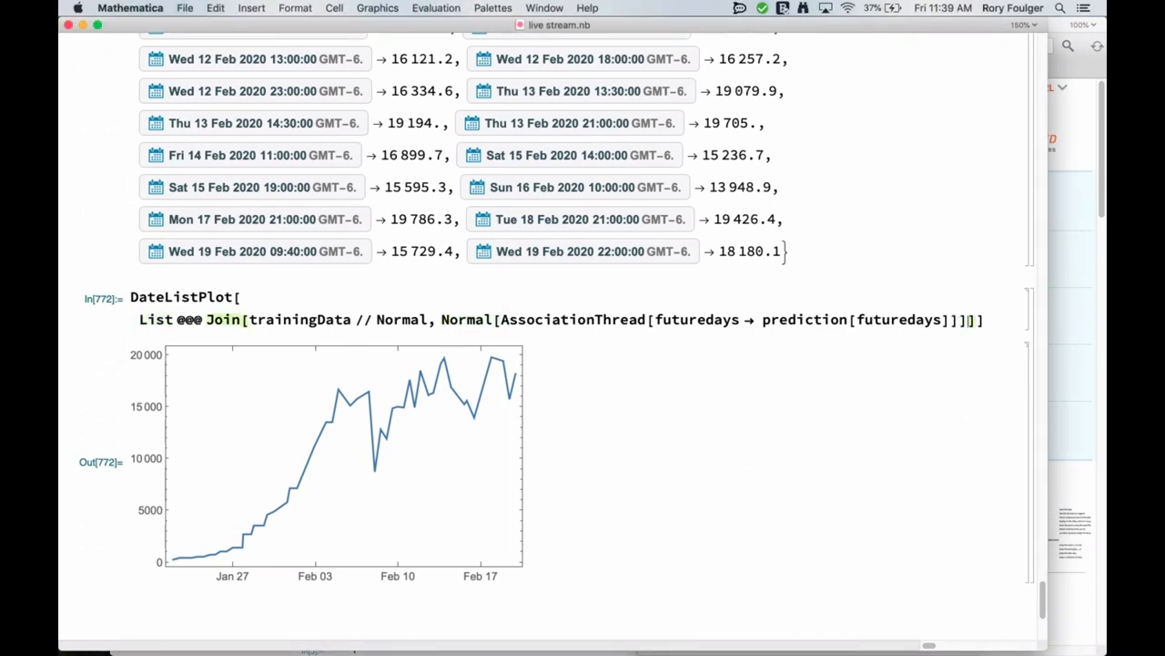
{"action": "key", "text": "Right"}
{"action": "type", "text": ","}
{"action": "type", "text": "GridLines → {{Wed 5 Feb 2020 22:00:00 GMT-6.}, None}, GridLinesStyle → Red"}
{"action": "key", "text": "shift+Return"}
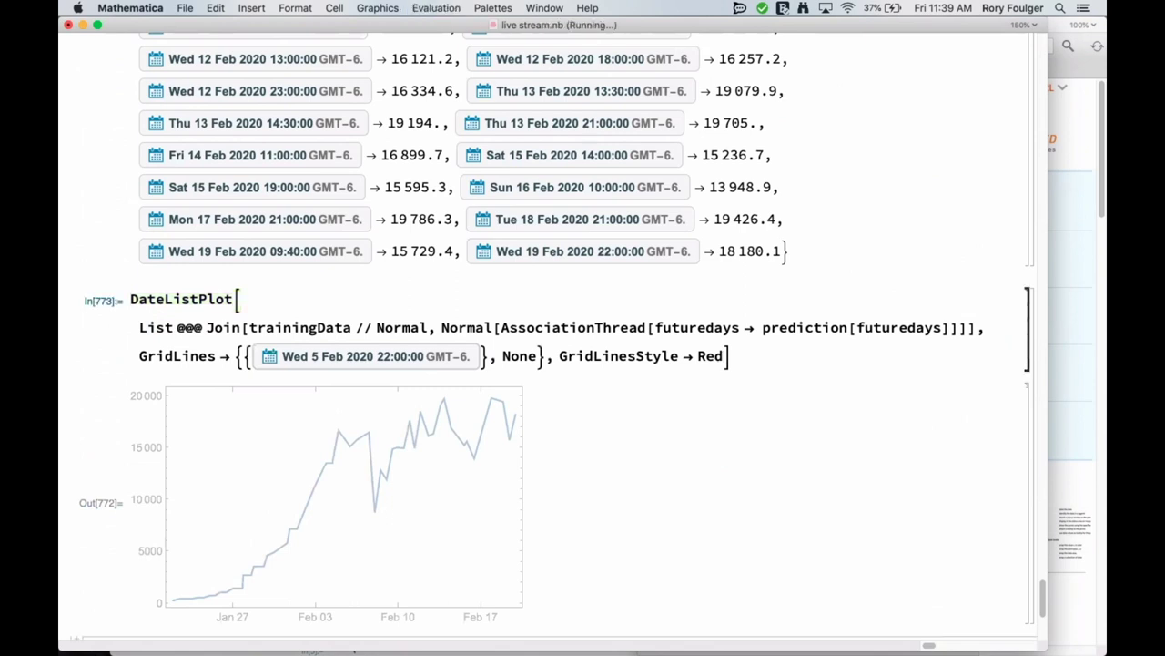
{"action": "scroll", "coordinate": [810, 431], "scroll_direction": "down", "scroll_amount": 5}
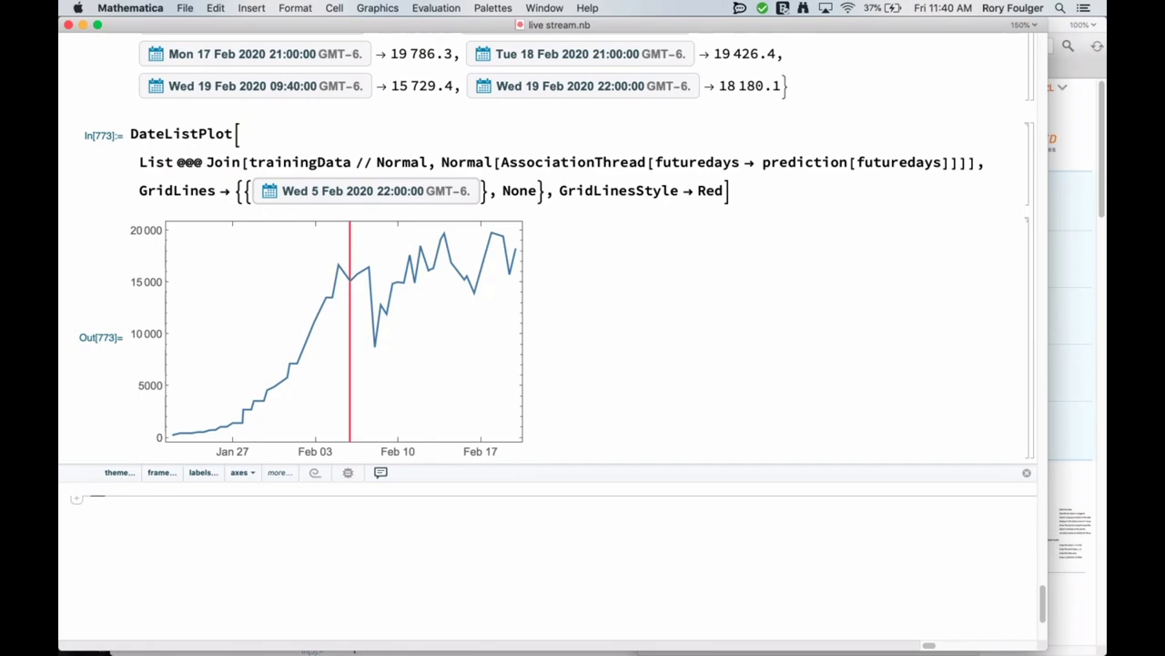
{"action": "key", "text": "ctrl+super+q"}
{"action": "left_click", "coordinate": [433, 540]}
{"action": "left_click", "coordinate": [135, 513]}
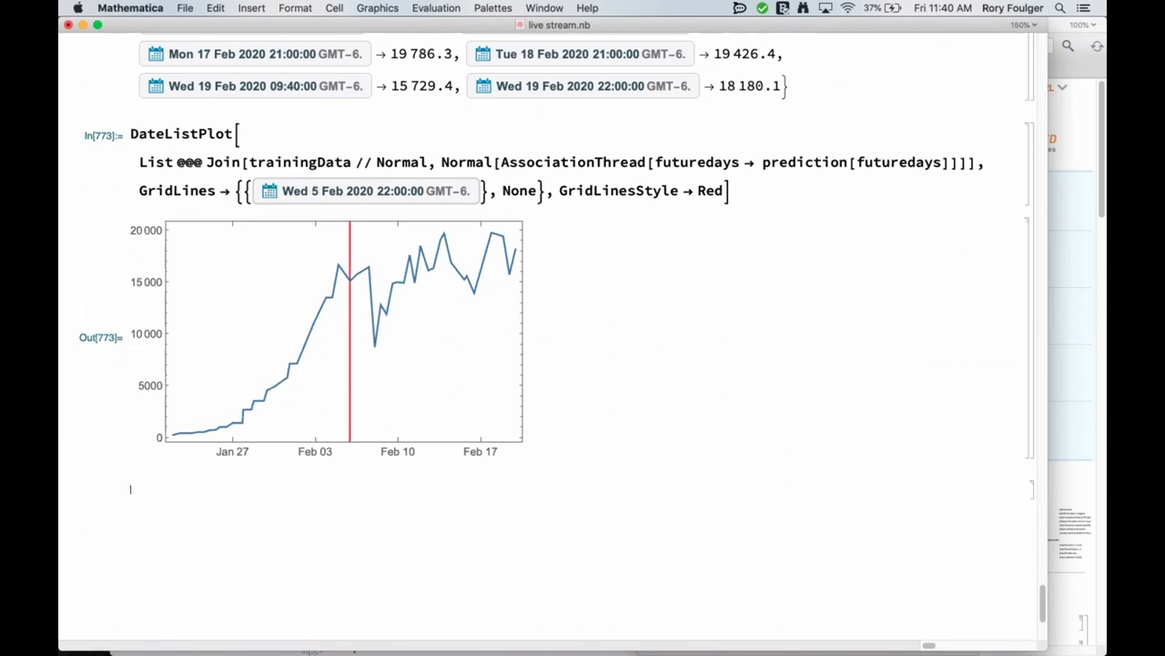
Review the notebook from the WolframAlpha coronavirus report and ResourceSearch datasets down to the final date plot
{"action": "scroll", "coordinate": [228, 531], "scroll_direction": "down", "scroll_amount": 5}
{"action": "scroll", "coordinate": [229, 530], "scroll_direction": "up", "scroll_amount": 5}
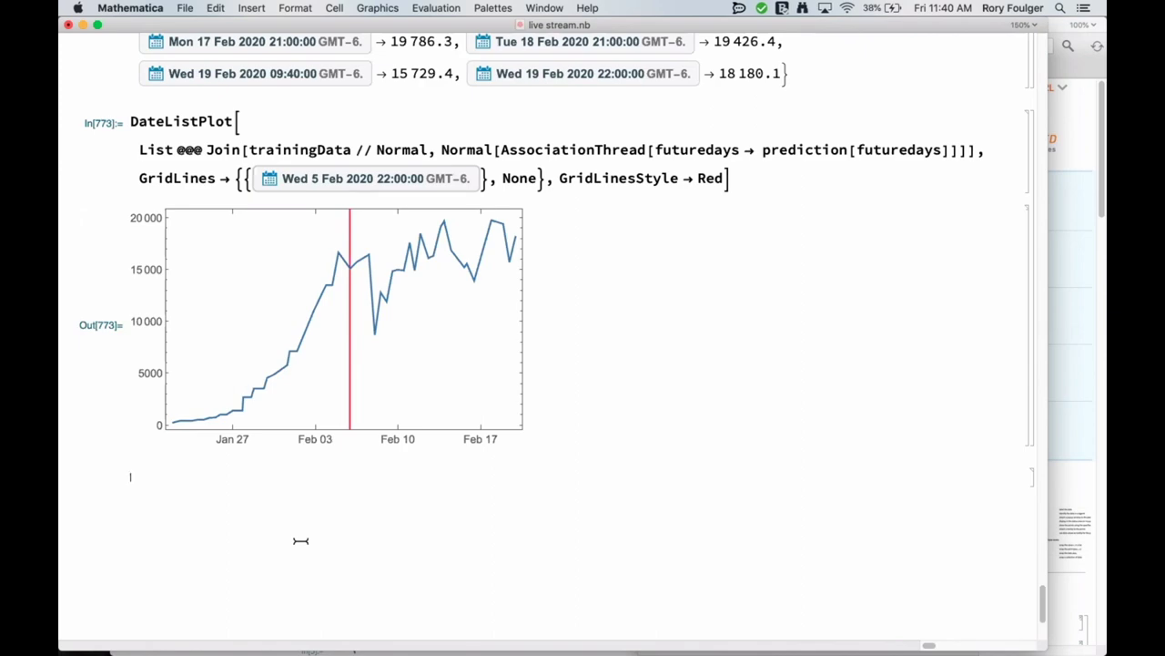
{"action": "scroll", "coordinate": [301, 541], "scroll_direction": "up", "scroll_amount": 20}
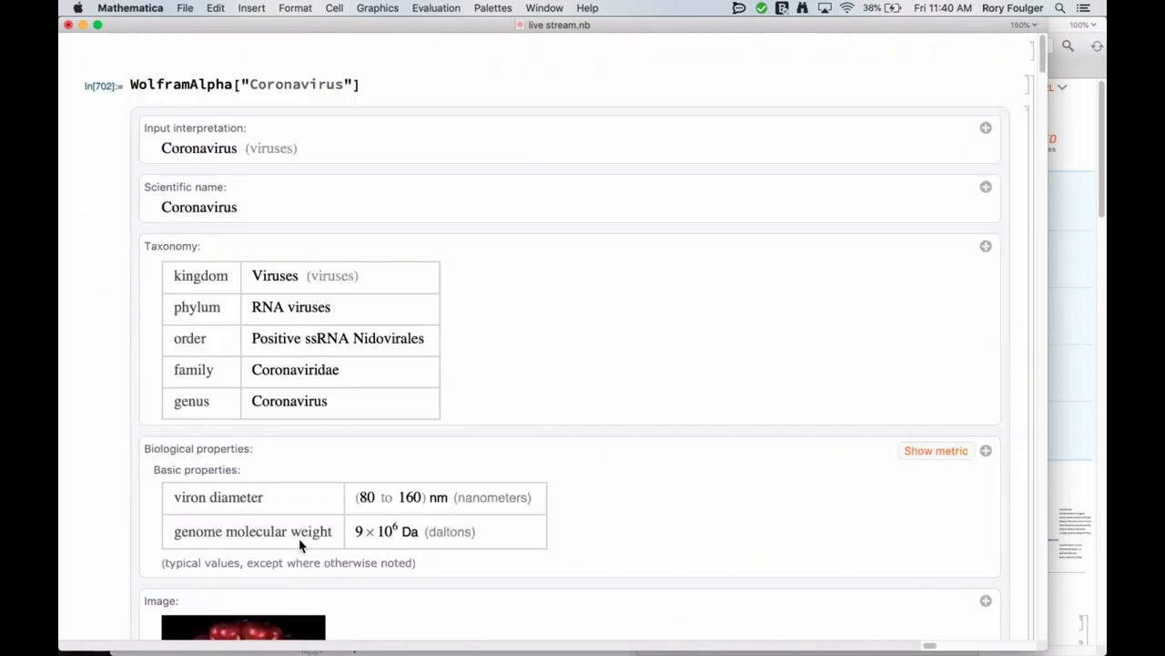
{"action": "scroll", "coordinate": [300, 544], "scroll_direction": "down", "scroll_amount": 20}
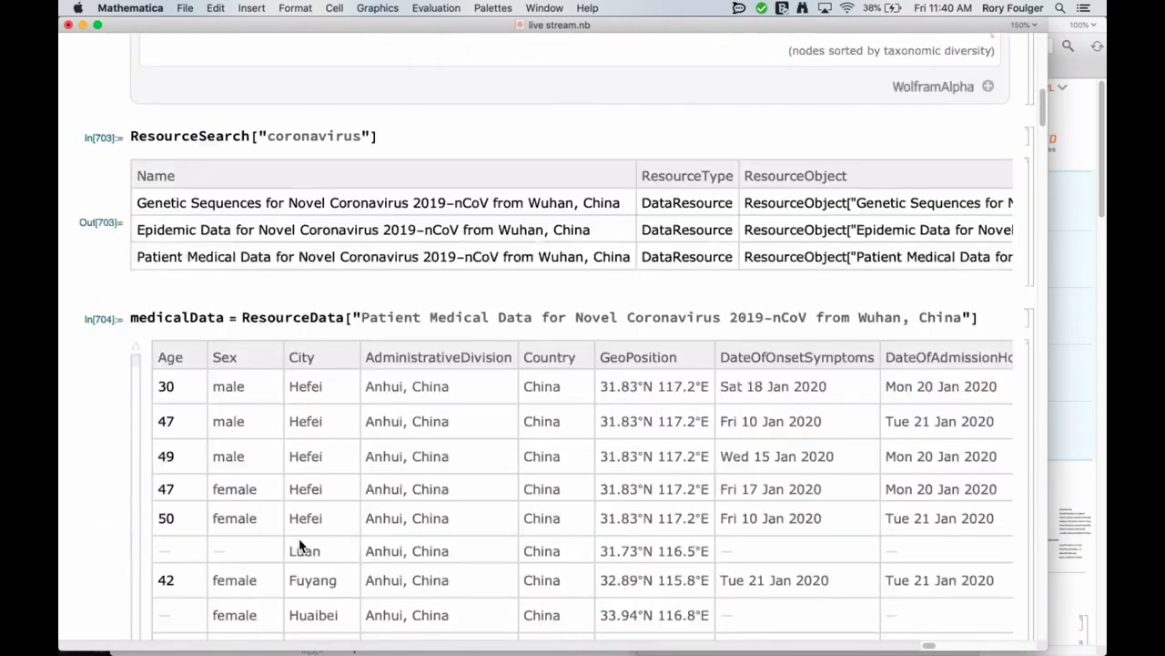
{"action": "scroll", "coordinate": [214, 346], "scroll_direction": "down", "scroll_amount": 1}
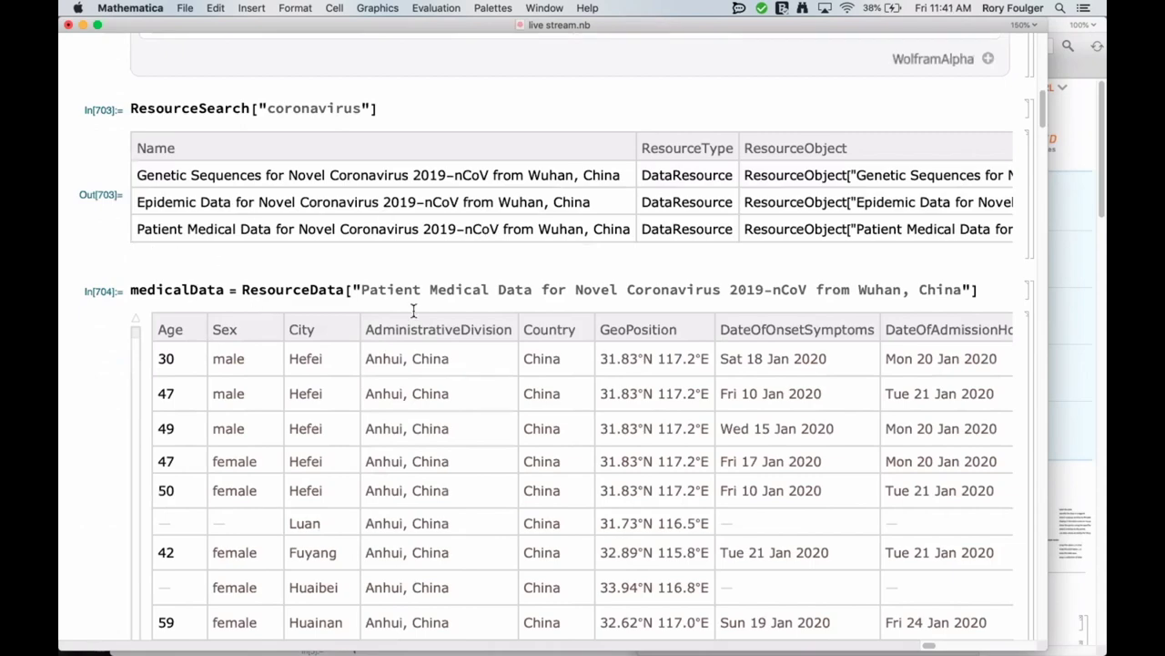
{"action": "scroll", "coordinate": [413, 310], "scroll_direction": "down", "scroll_amount": 20}
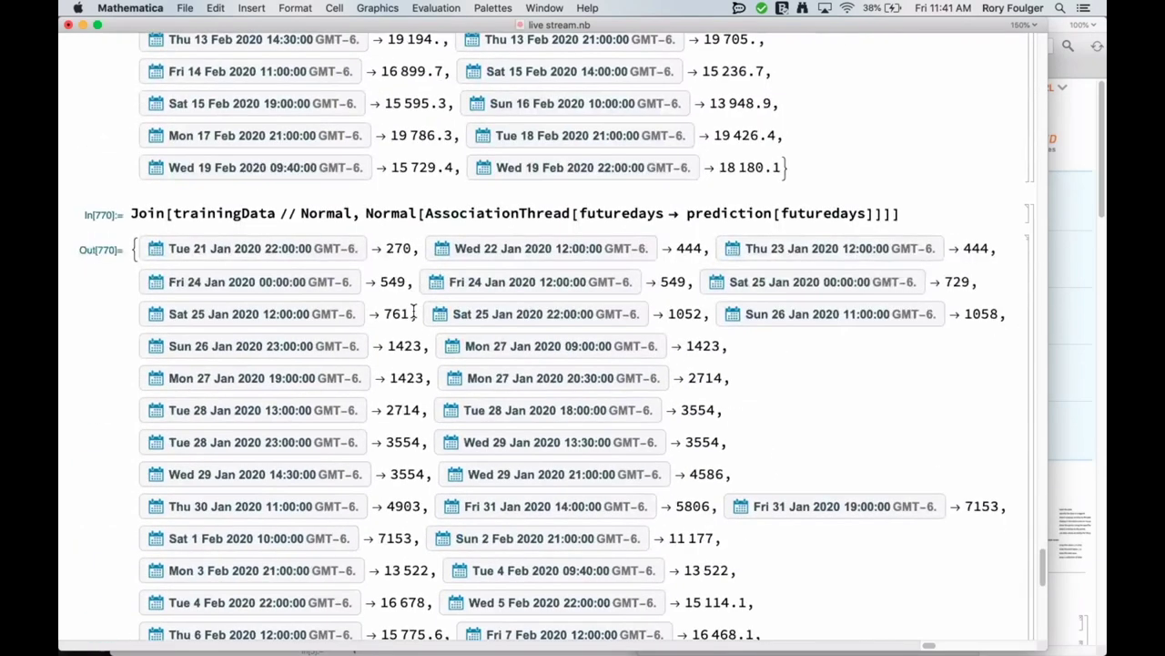
{"action": "scroll", "coordinate": [414, 311], "scroll_direction": "down", "scroll_amount": 15}
{"action": "scroll", "coordinate": [411, 309], "scroll_direction": "up", "scroll_amount": 5}
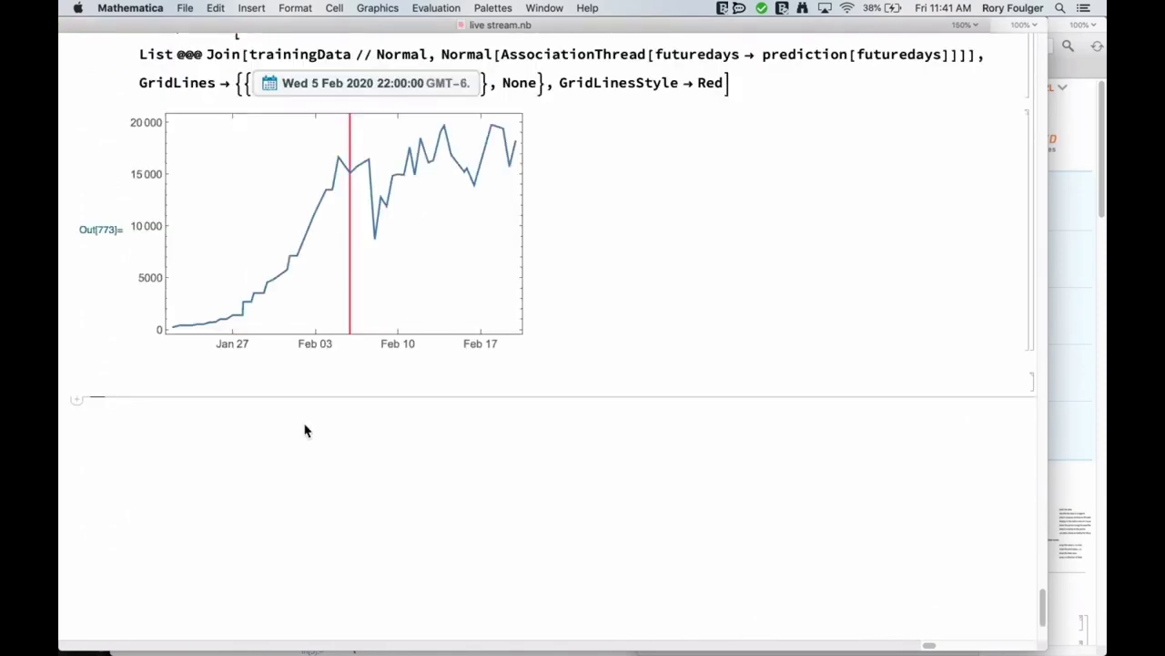
{"action": "key", "text": "F11"}
{"action": "key", "text": "F11"}
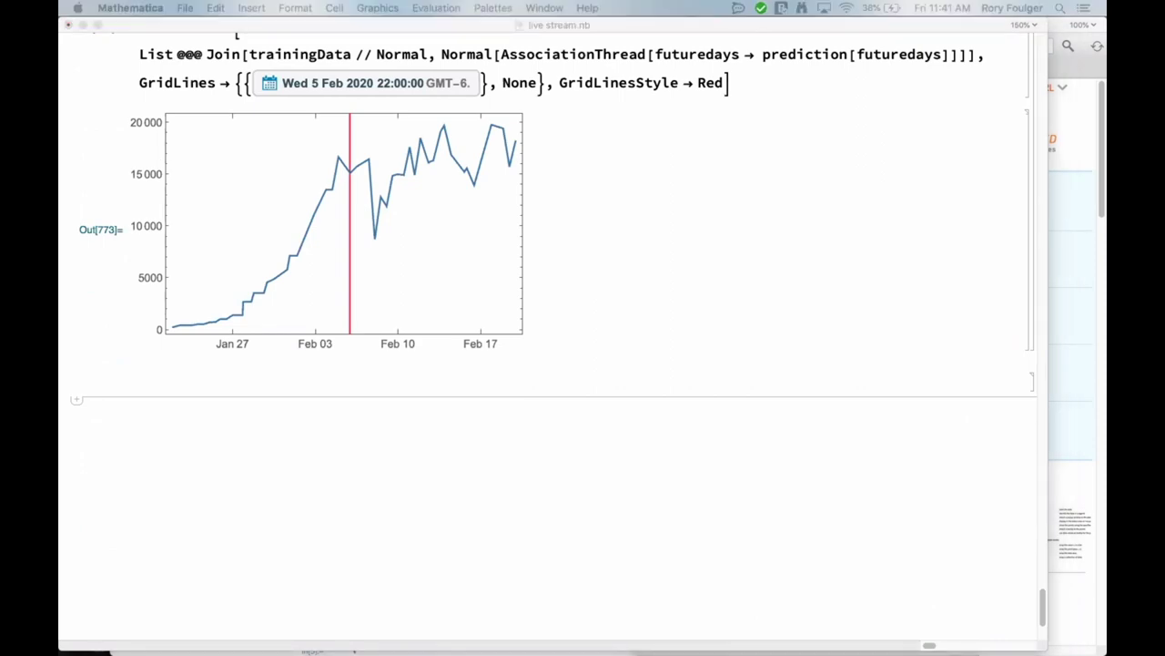
{"action": "key", "text": "F11"}
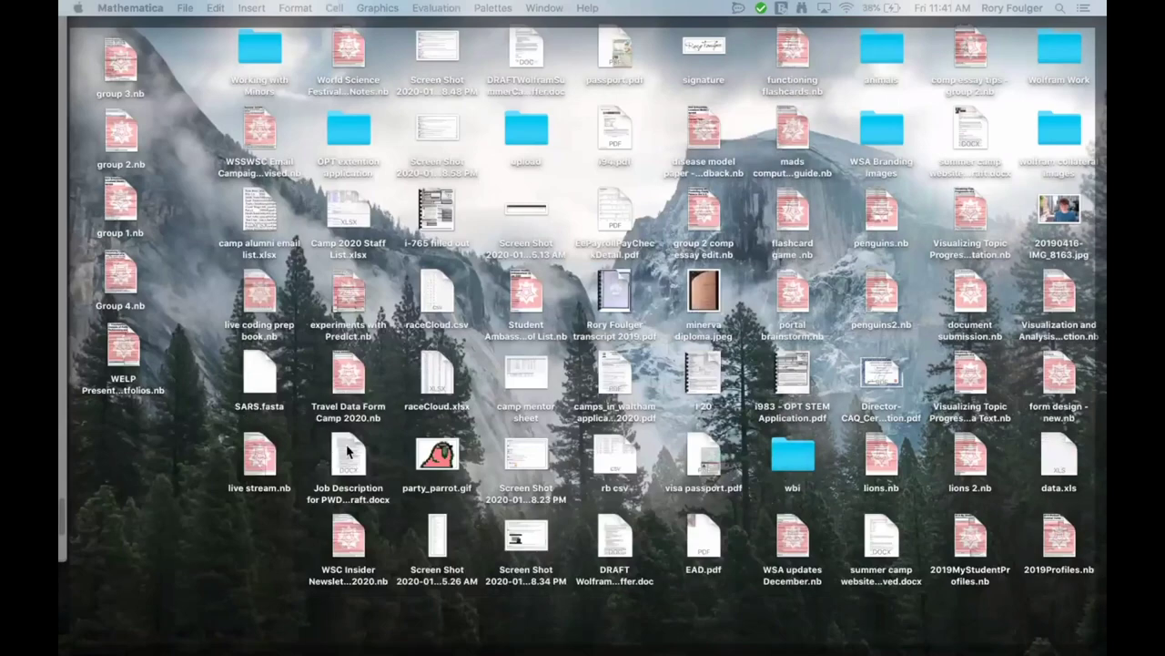
{"action": "key", "text": "F11"}
Load ResourceData["Genetic Sequences for Novel Coronavirus 2019-nCoV from Wuhan, China"] into genseq in a new cell below the plot
{"action": "left_click", "coordinate": [304, 471]}
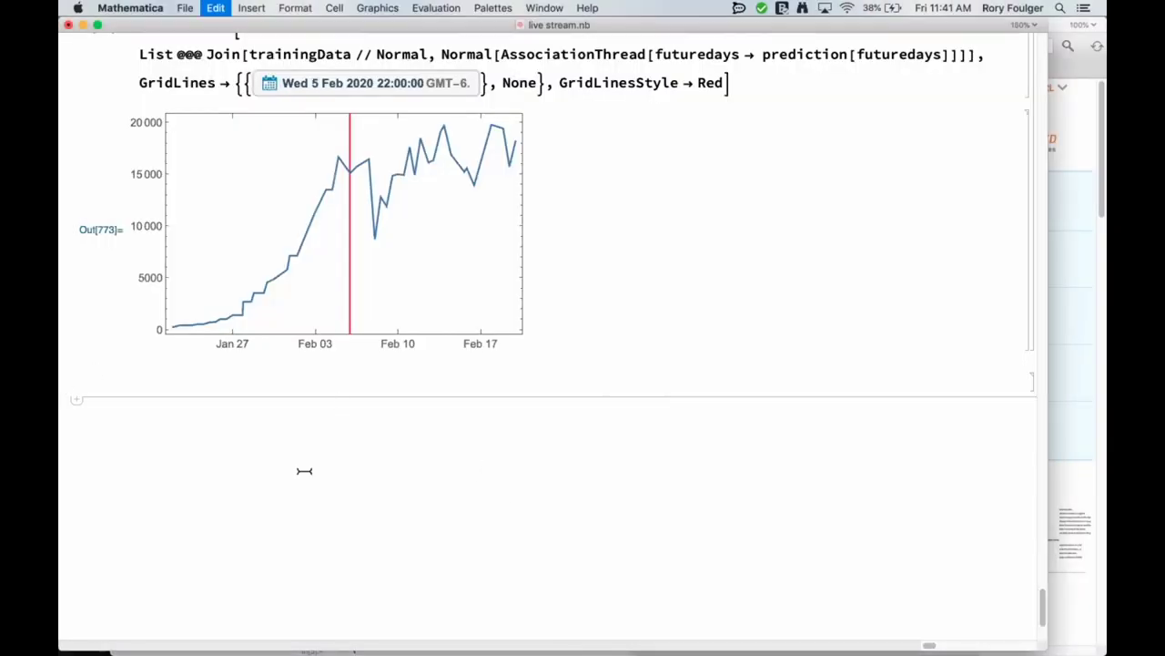
{"action": "type", "text": "genseq = ResourceData[\"Genetic Sequences for Novel Coronavirus 2019-nCoV from Wuhan, China\"]"}
{"action": "key", "text": "shift+Return"}
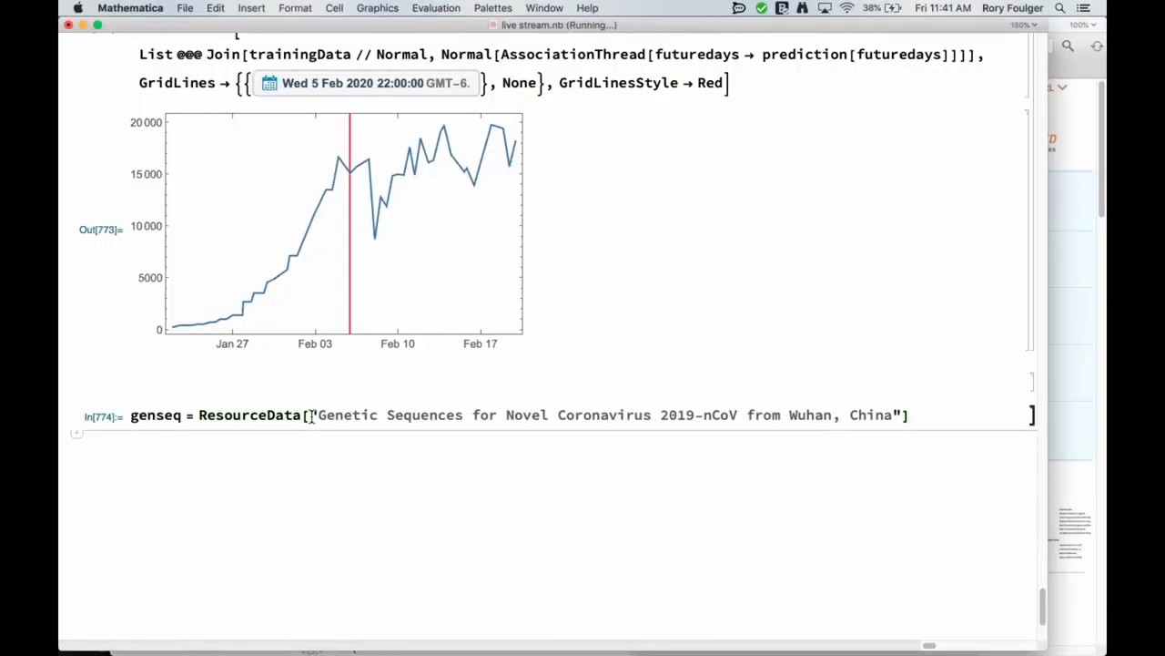
{"action": "scroll", "coordinate": [311, 419], "scroll_direction": "down", "scroll_amount": 5}
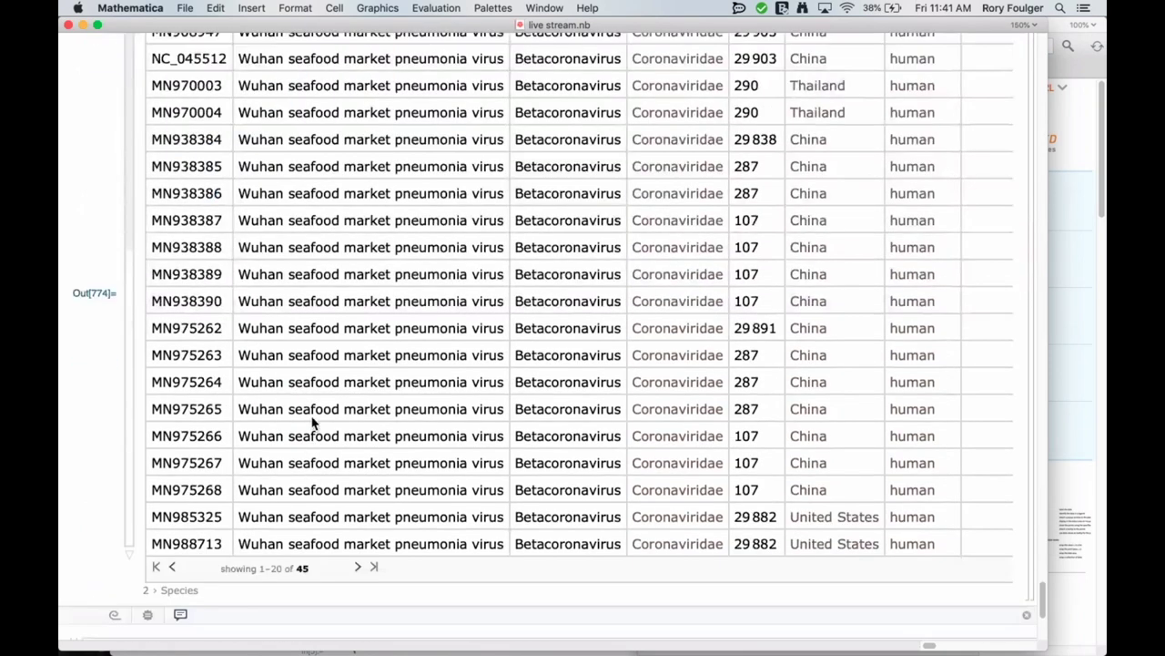
Examine the first page of the genseq genetic sequence table, comparing length, country, host, sequence and date columns
{"action": "scroll", "coordinate": [311, 420], "scroll_direction": "up", "scroll_amount": 5}
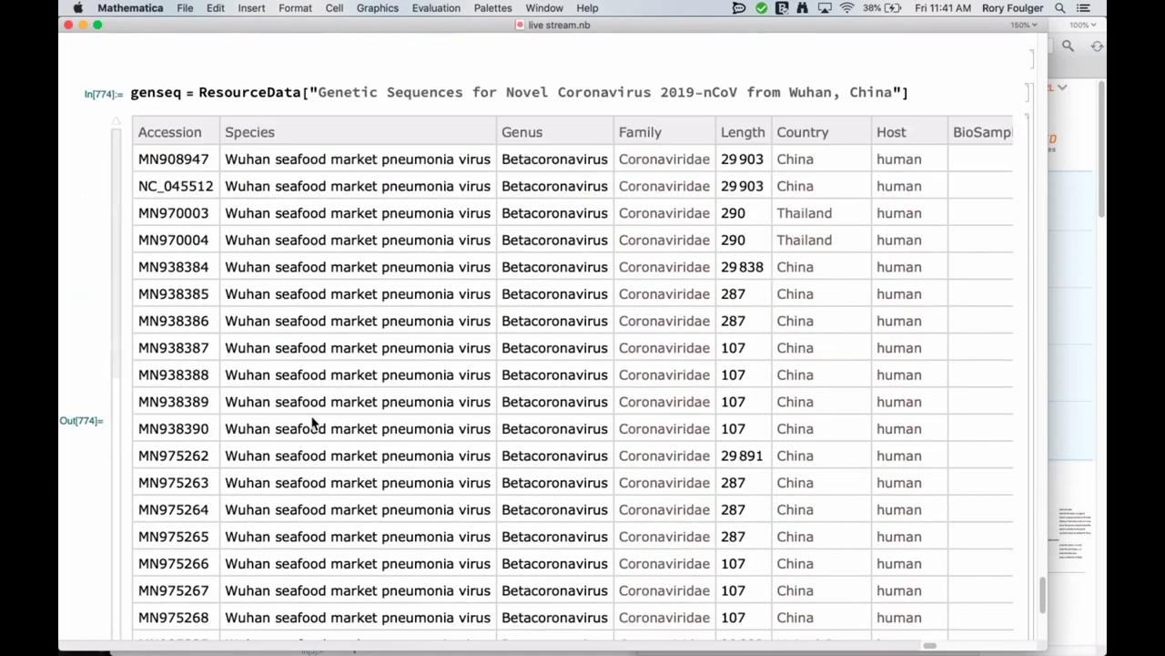
{"action": "scroll", "coordinate": [387, 241], "scroll_direction": "right", "scroll_amount": 3}
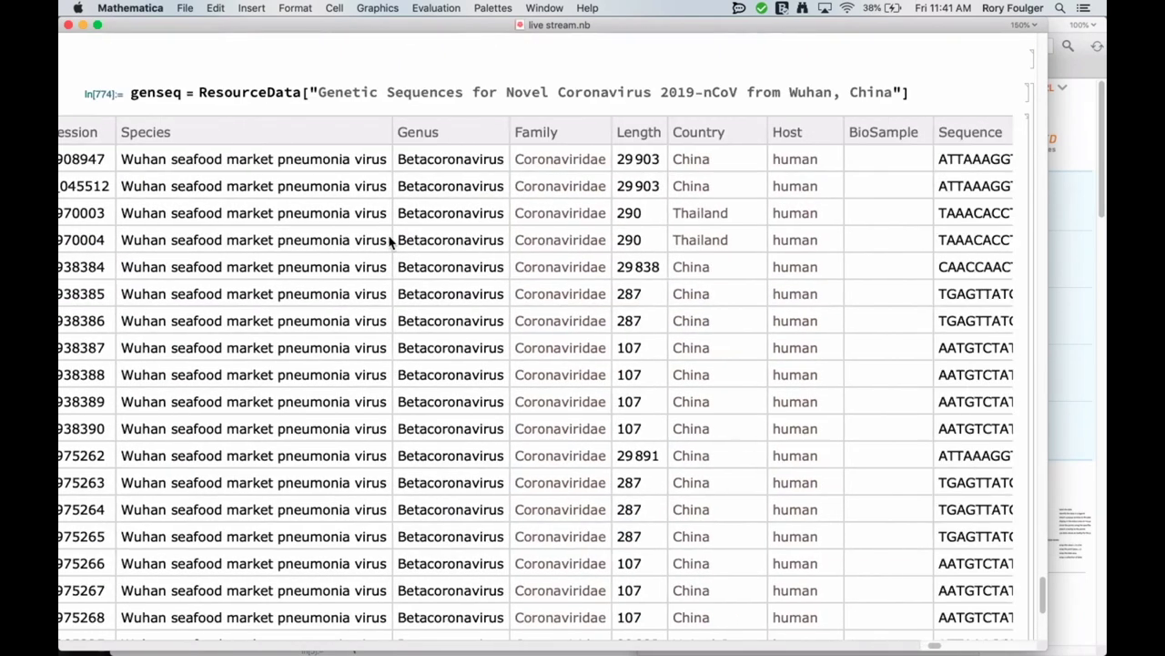
{"action": "scroll", "coordinate": [390, 242], "scroll_direction": "right", "scroll_amount": 8}
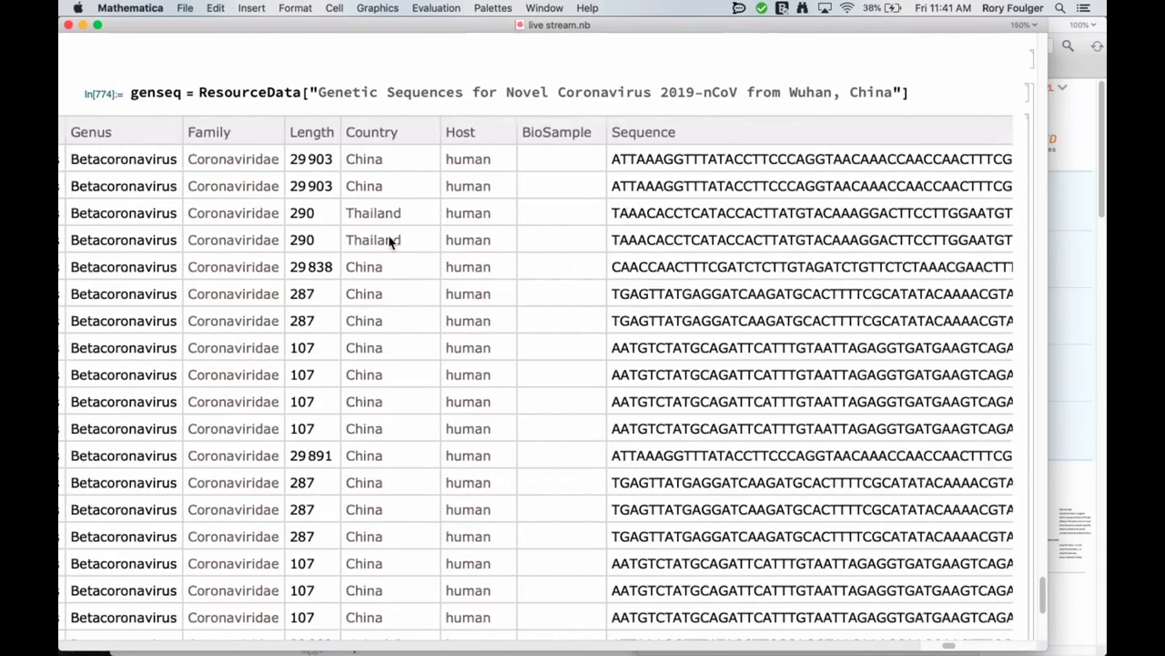
{"action": "scroll", "coordinate": [390, 241], "scroll_direction": "right", "scroll_amount": 2}
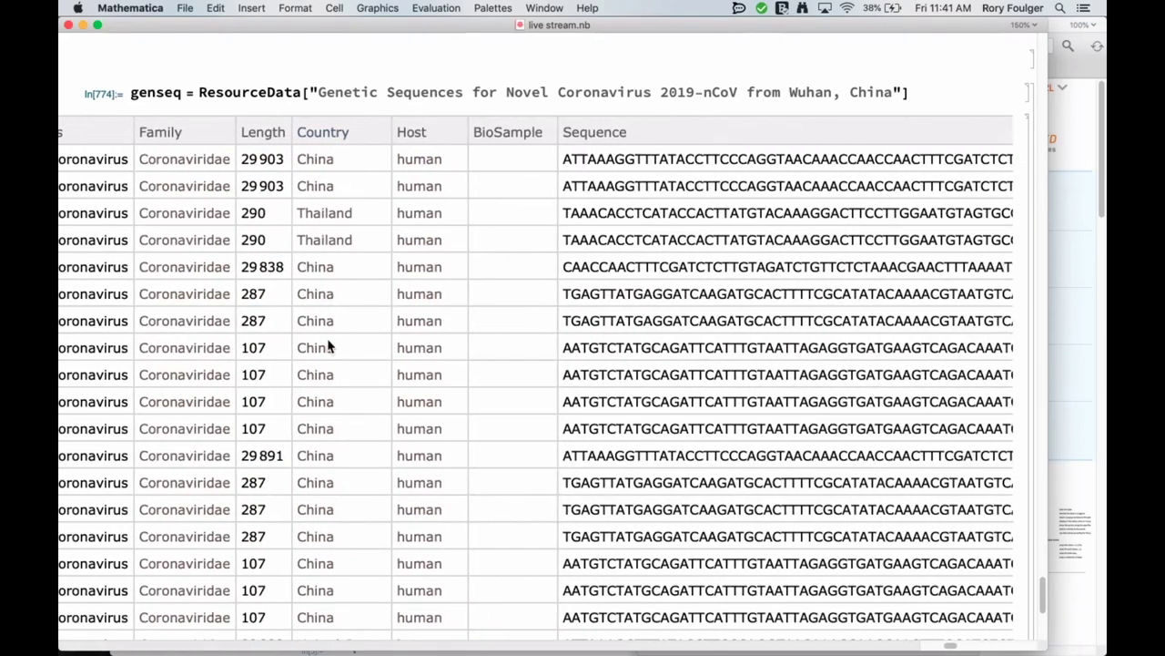
{"action": "scroll", "coordinate": [329, 346], "scroll_direction": "right", "scroll_amount": 10}
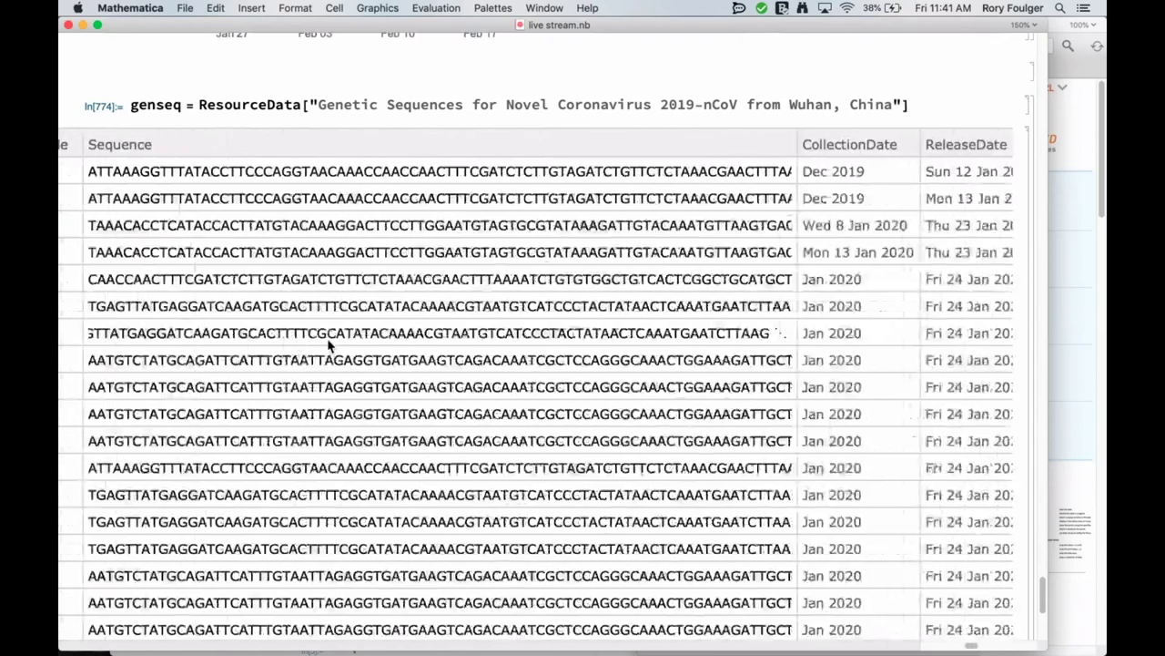
{"action": "scroll", "coordinate": [329, 346], "scroll_direction": "left", "scroll_amount": 12}
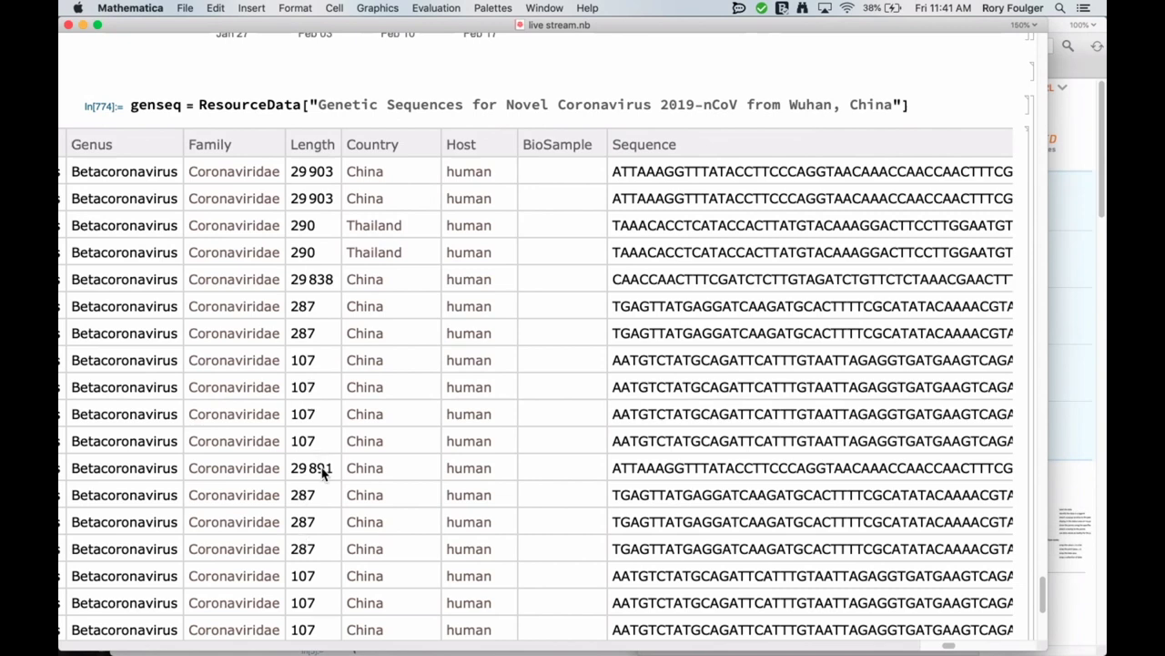
{"action": "scroll", "coordinate": [323, 472], "scroll_direction": "left", "scroll_amount": 1}
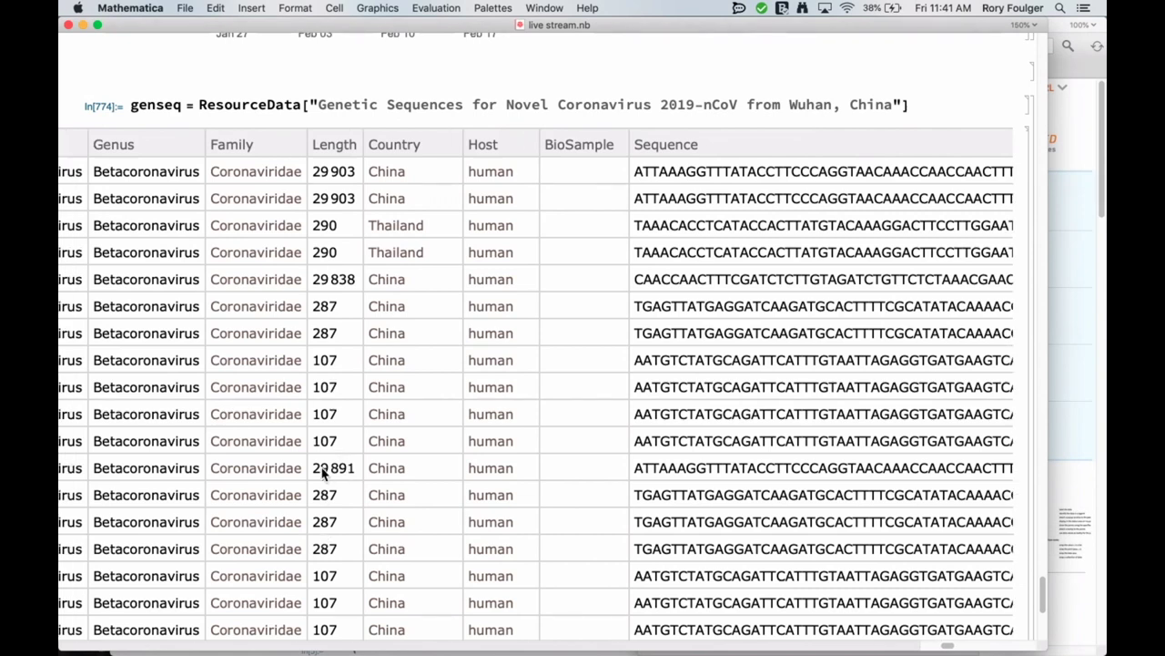
{"action": "scroll", "coordinate": [323, 471], "scroll_direction": "down", "scroll_amount": 3}
{"action": "scroll", "coordinate": [324, 472], "scroll_direction": "up", "scroll_amount": 1}
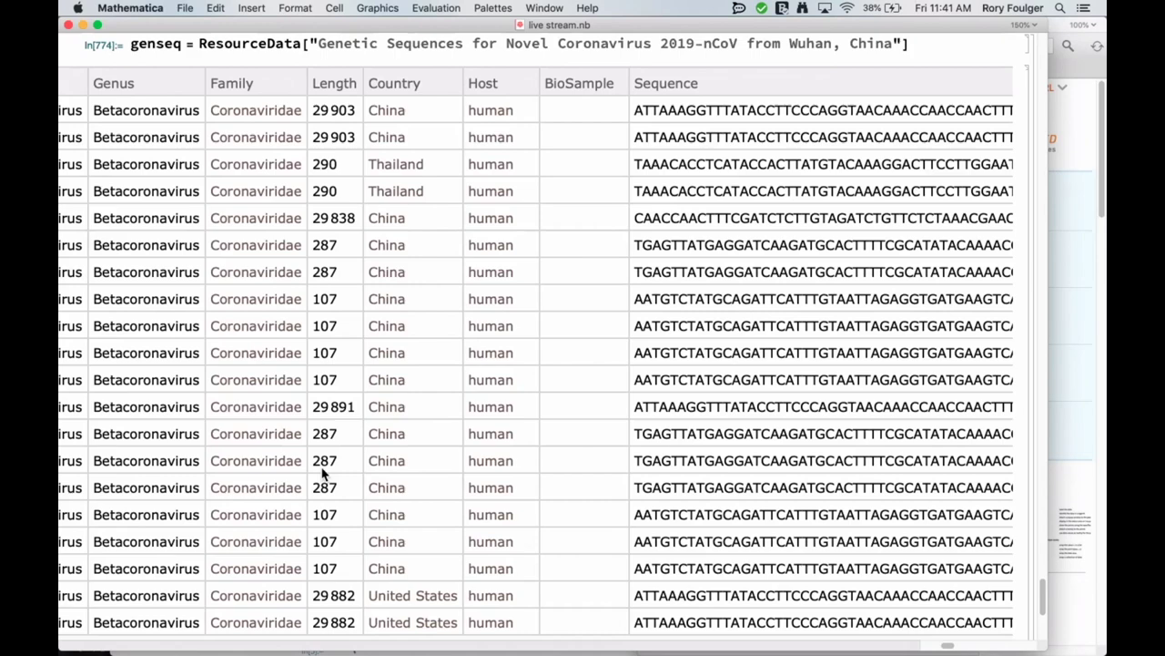
{"action": "scroll", "coordinate": [323, 472], "scroll_direction": "down", "scroll_amount": 7}
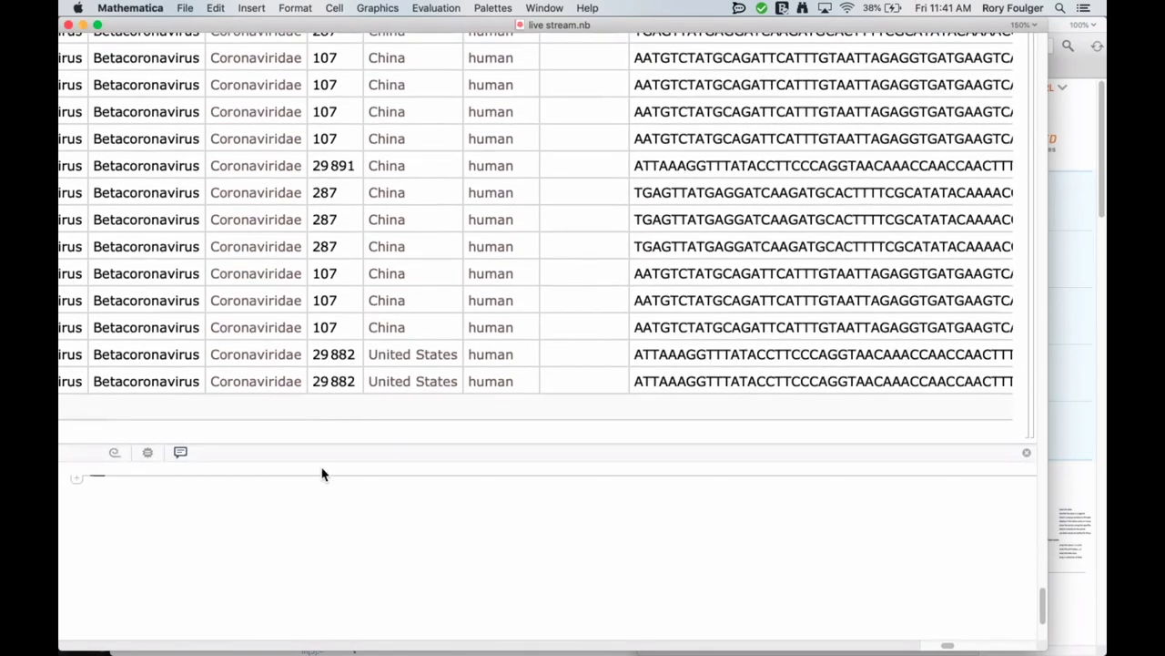
{"action": "scroll", "coordinate": [324, 472], "scroll_direction": "up", "scroll_amount": 8}
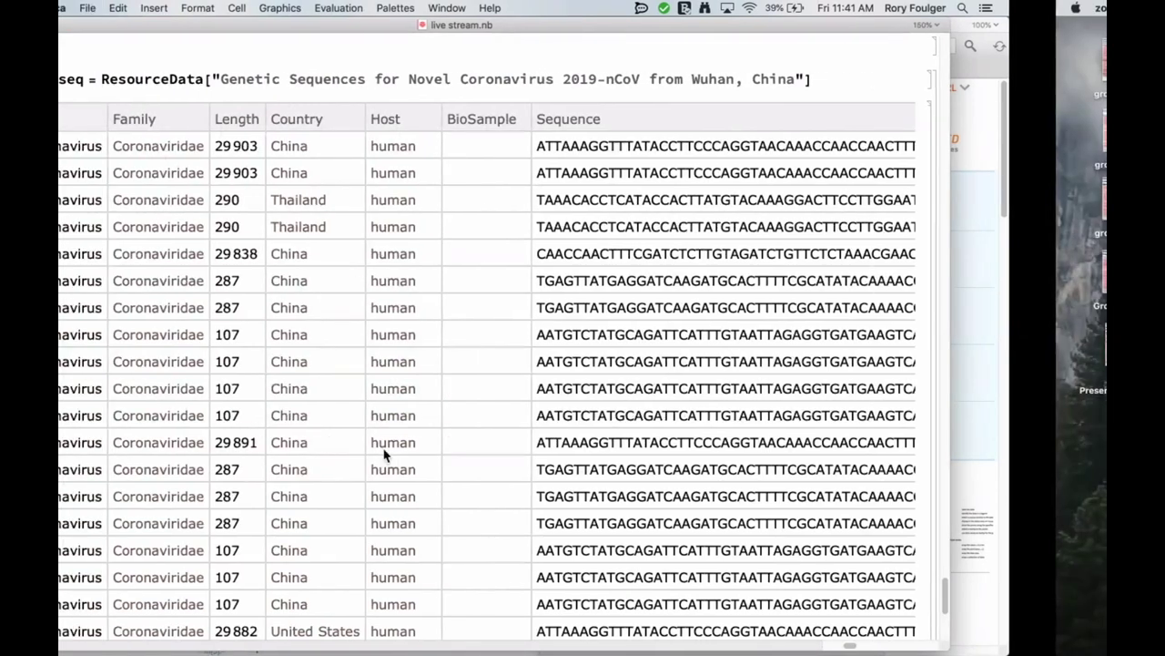
Show the last page of the genseq table and examine its length, country, host and BioSample columns
{"action": "scroll", "coordinate": [385, 457], "scroll_direction": "down", "scroll_amount": 10}
{"action": "scroll", "coordinate": [385, 446], "scroll_direction": "left", "scroll_amount": 10}
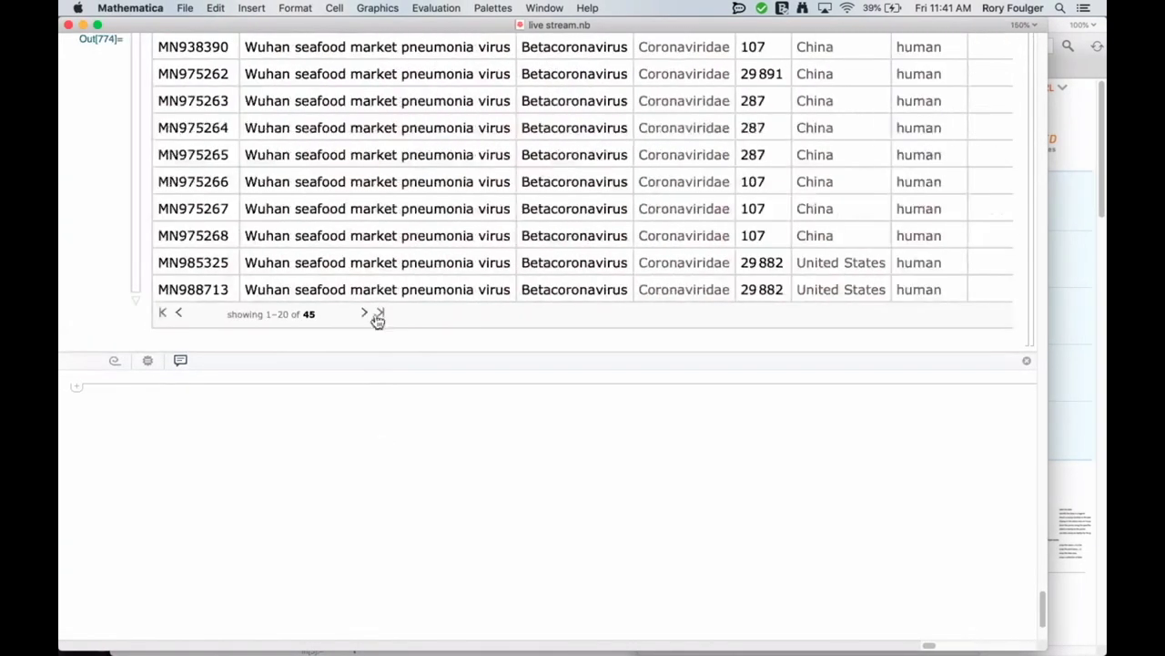
{"action": "left_click", "coordinate": [381, 315]}
{"action": "scroll", "coordinate": [364, 359], "scroll_direction": "up", "scroll_amount": 8}
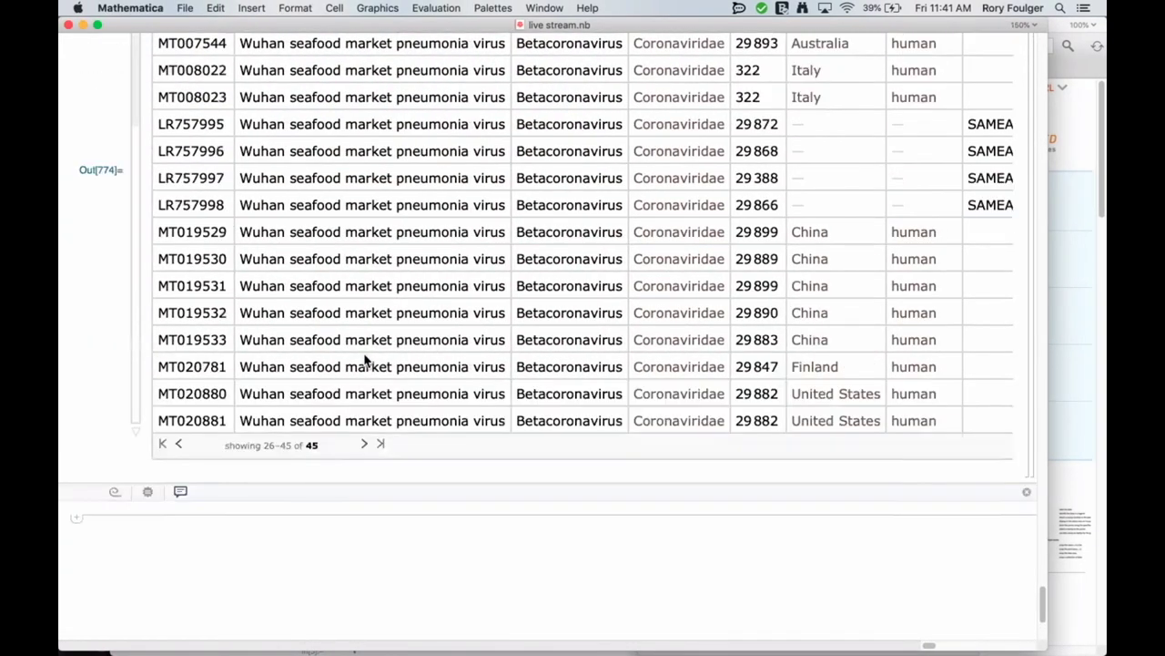
{"action": "scroll", "coordinate": [364, 360], "scroll_direction": "right", "scroll_amount": 5}
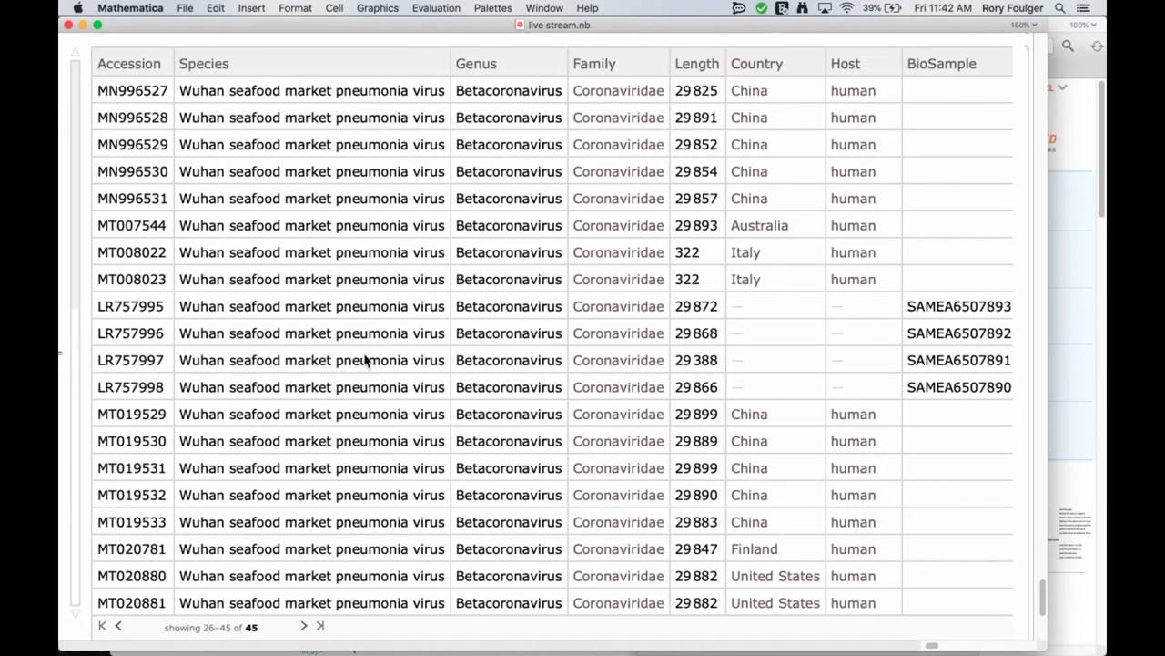
{"action": "scroll", "coordinate": [365, 359], "scroll_direction": "right", "scroll_amount": 15}
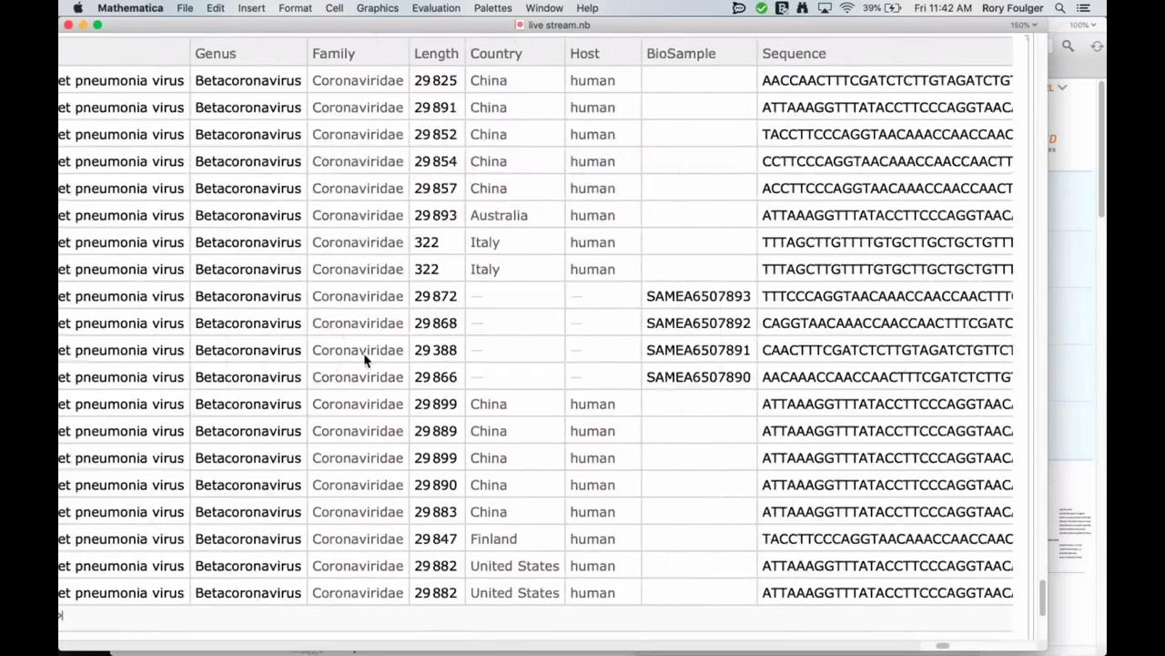
{"action": "scroll", "coordinate": [364, 360], "scroll_direction": "left", "scroll_amount": 20}
{"action": "scroll", "coordinate": [356, 373], "scroll_direction": "down", "scroll_amount": 2}
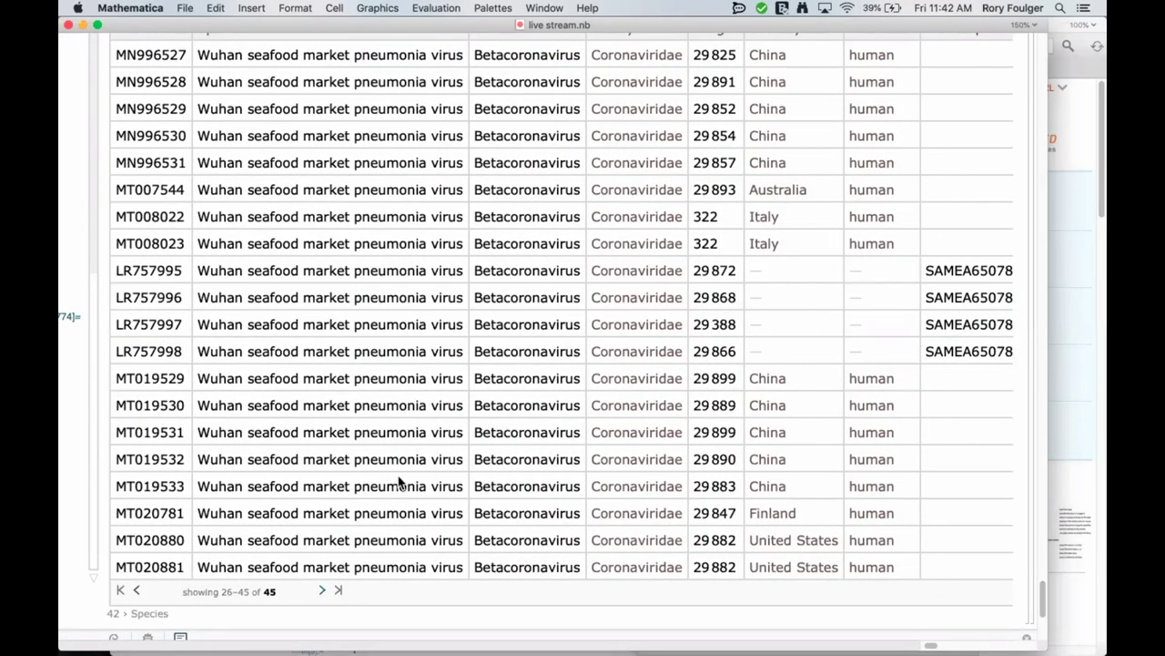
Examine the collection and release dates, nucleotide status, GenBank titles and isolation sources on the table's last page
{"action": "scroll", "coordinate": [398, 483], "scroll_direction": "right", "scroll_amount": 10}
{"action": "scroll", "coordinate": [398, 483], "scroll_direction": "up", "scroll_amount": 2}
{"action": "scroll", "coordinate": [398, 483], "scroll_direction": "right", "scroll_amount": 15}
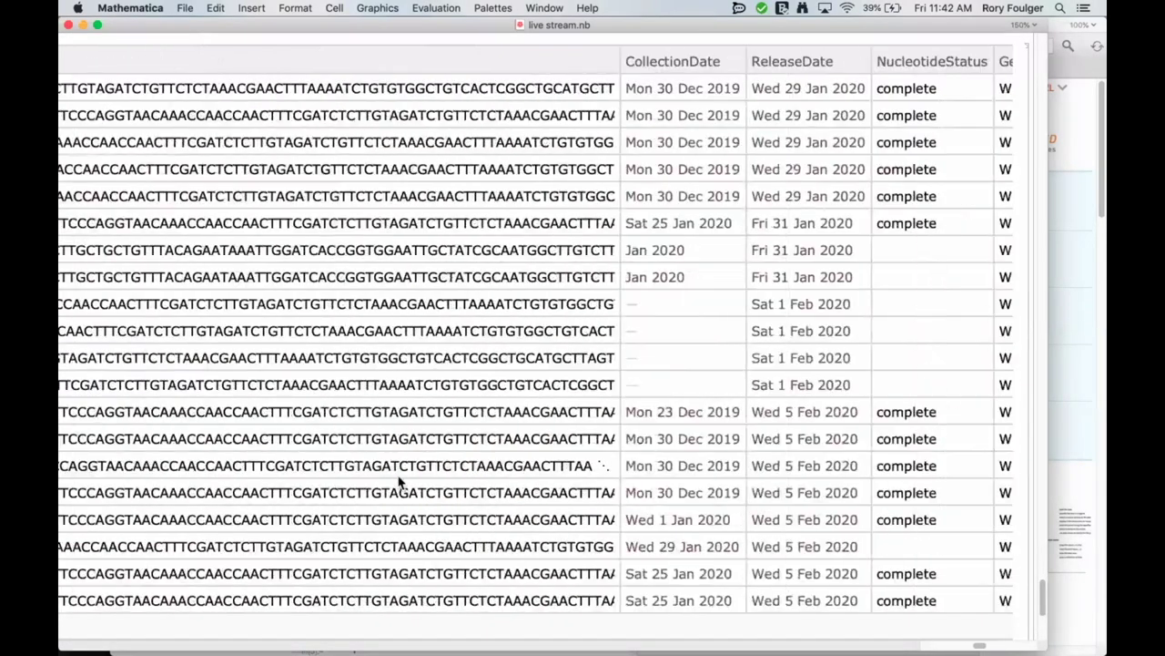
{"action": "scroll", "coordinate": [398, 482], "scroll_direction": "right", "scroll_amount": 15}
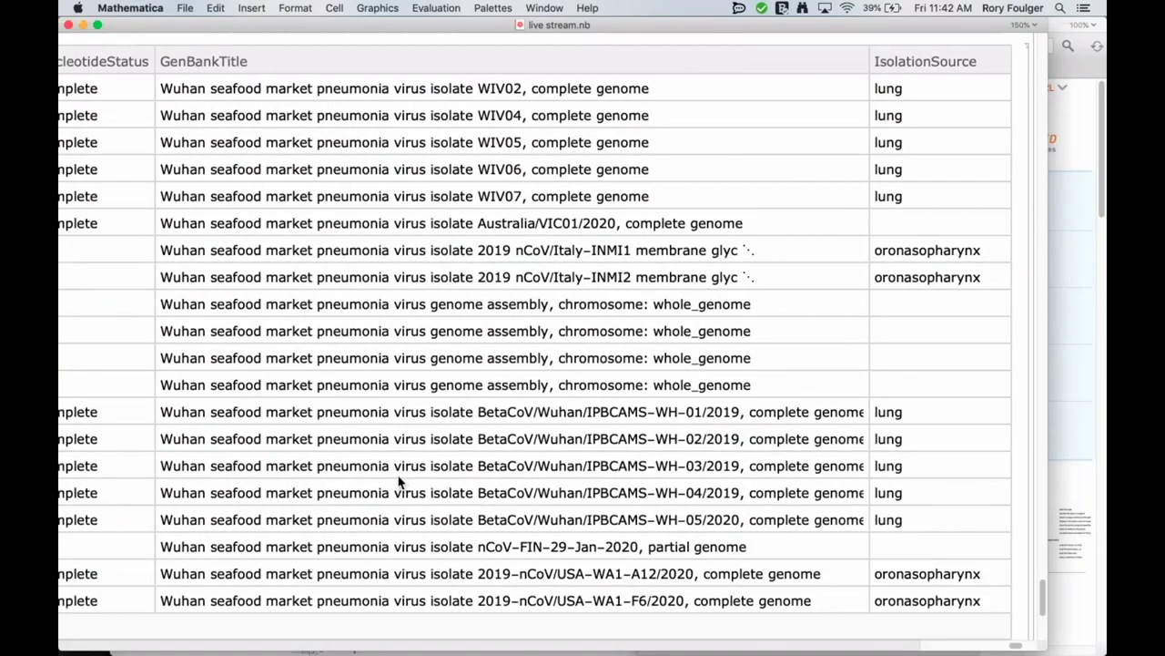
{"action": "scroll", "coordinate": [398, 483], "scroll_direction": "left", "scroll_amount": 5}
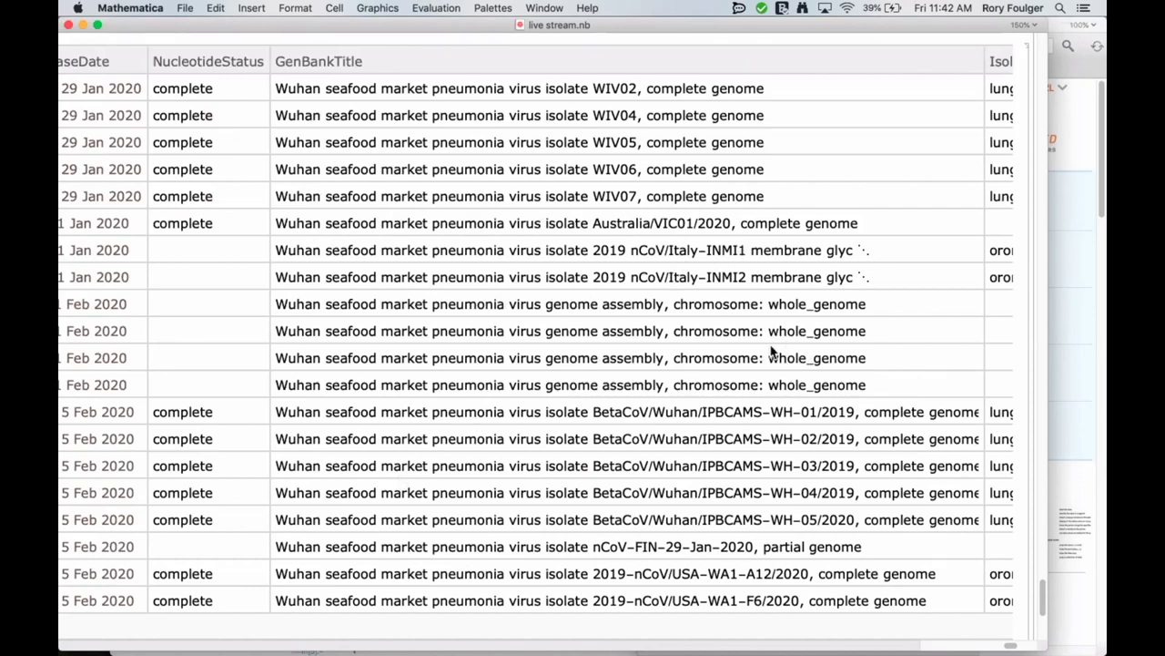
{"action": "scroll", "coordinate": [798, 466], "scroll_direction": "down", "scroll_amount": 1}
{"action": "scroll", "coordinate": [799, 466], "scroll_direction": "right", "scroll_amount": 3}
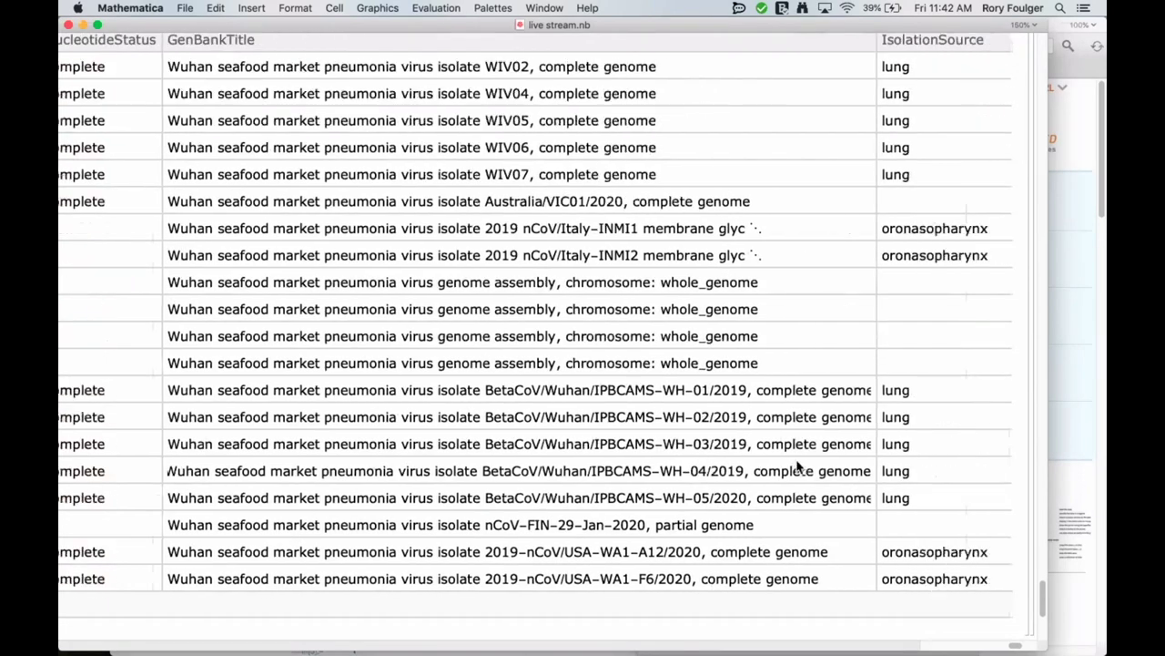
{"action": "scroll", "coordinate": [806, 483], "scroll_direction": "left", "scroll_amount": 10}
{"action": "scroll", "coordinate": [820, 523], "scroll_direction": "right", "scroll_amount": 8}
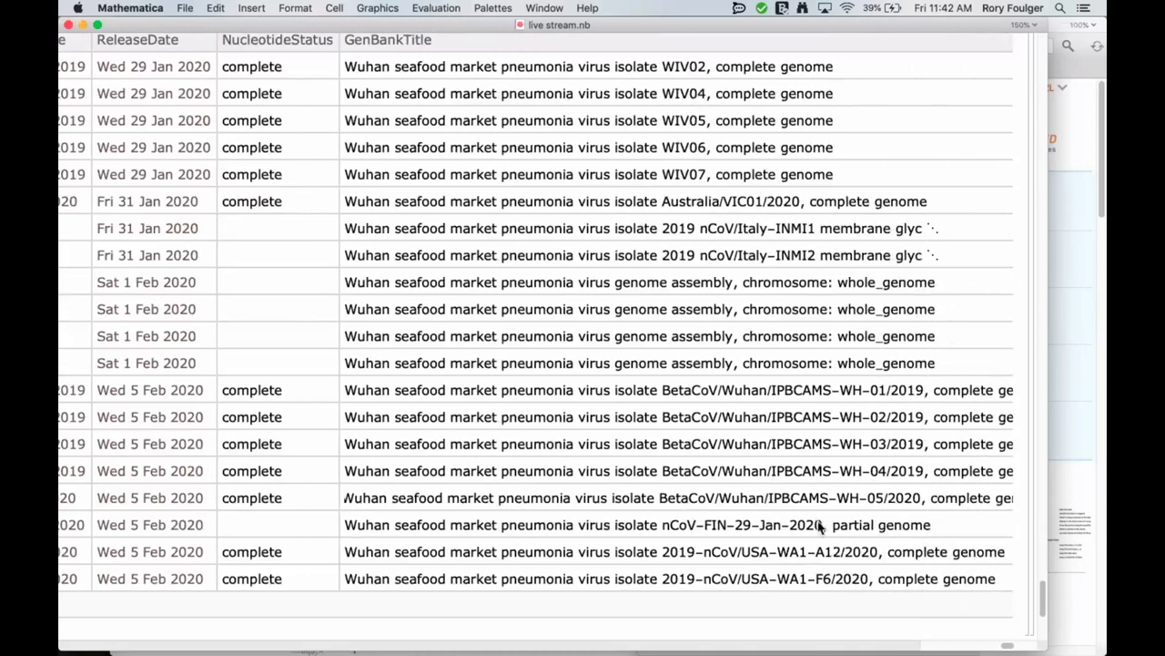
{"action": "scroll", "coordinate": [819, 564], "scroll_direction": "right", "scroll_amount": 3}
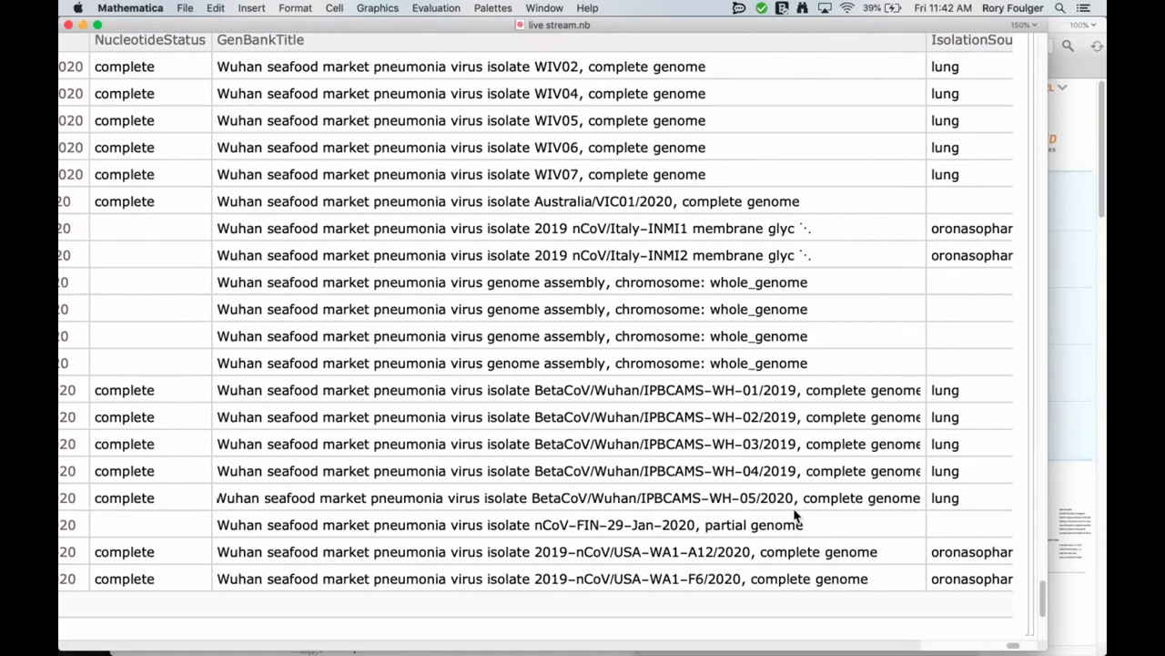
{"action": "scroll", "coordinate": [807, 507], "scroll_direction": "right", "scroll_amount": 3}
{"action": "scroll", "coordinate": [807, 507], "scroll_direction": "left", "scroll_amount": 1}
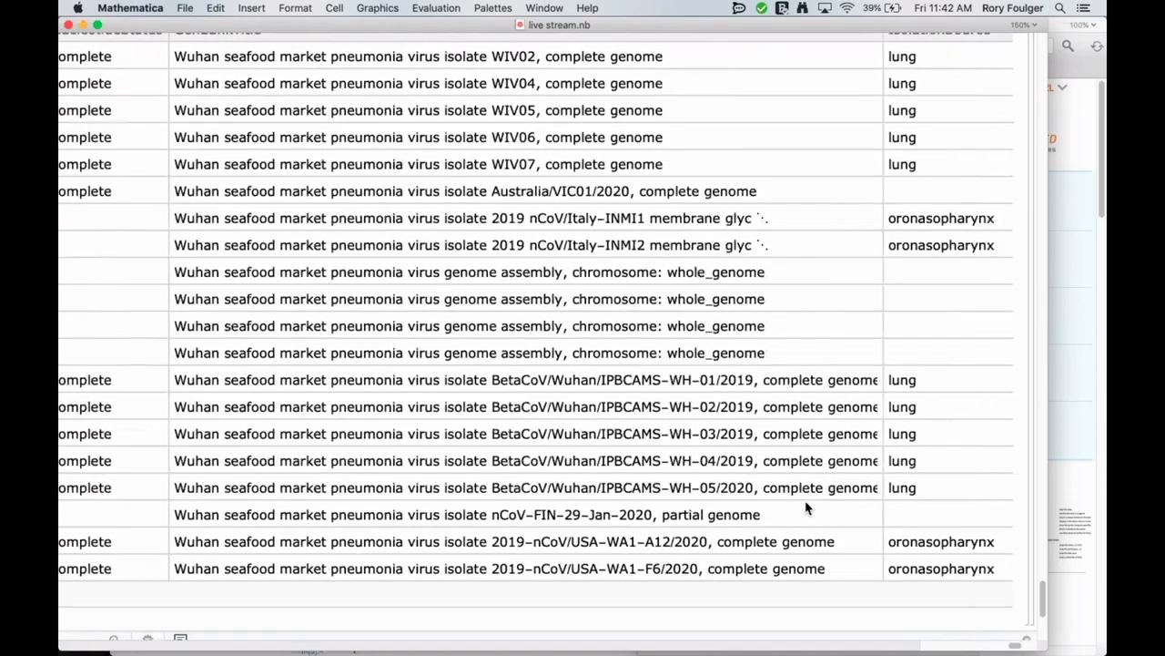
{"action": "scroll", "coordinate": [806, 507], "scroll_direction": "down", "scroll_amount": 1}
{"action": "scroll", "coordinate": [807, 507], "scroll_direction": "left", "scroll_amount": 15}
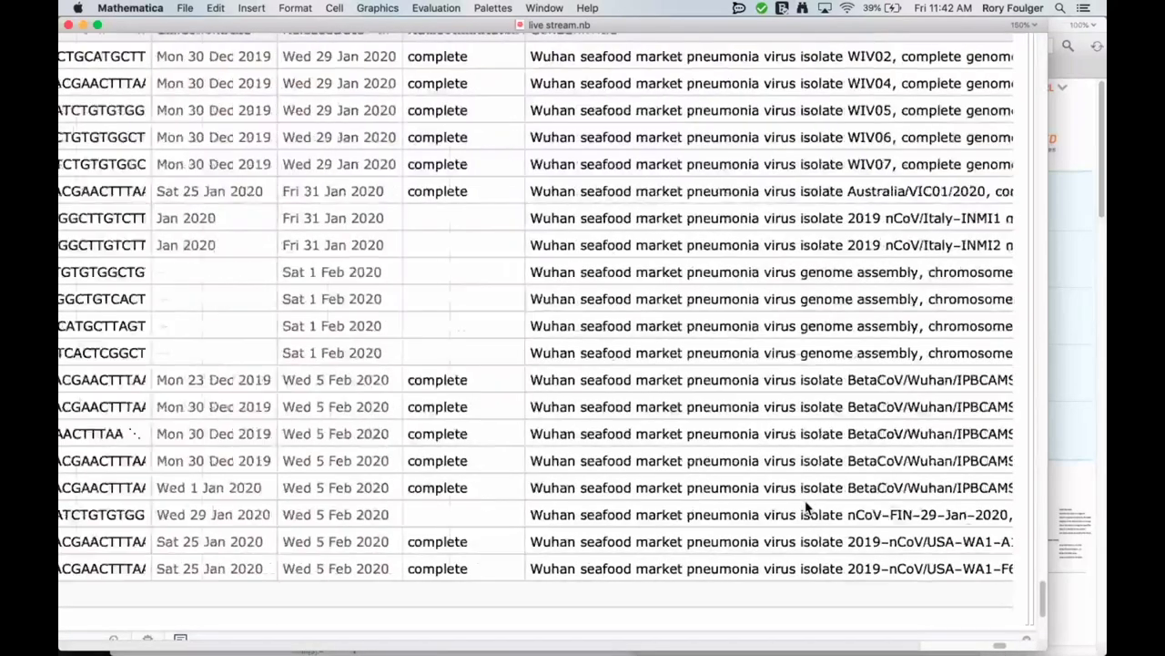
{"action": "scroll", "coordinate": [807, 507], "scroll_direction": "left", "scroll_amount": 15}
{"action": "scroll", "coordinate": [807, 507], "scroll_direction": "down", "scroll_amount": 2}
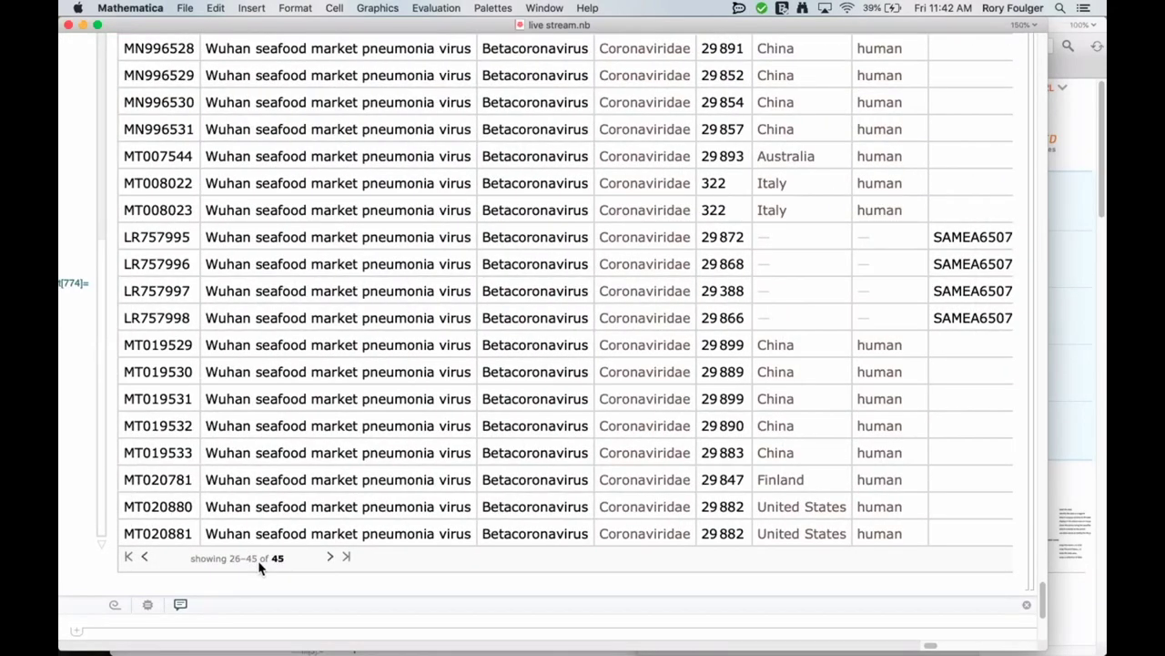
Review the last page's records across all columns again, checking the GenBank titles of the Italian isolates against their dates and status
{"action": "scroll", "coordinate": [260, 566], "scroll_direction": "up", "scroll_amount": 3}
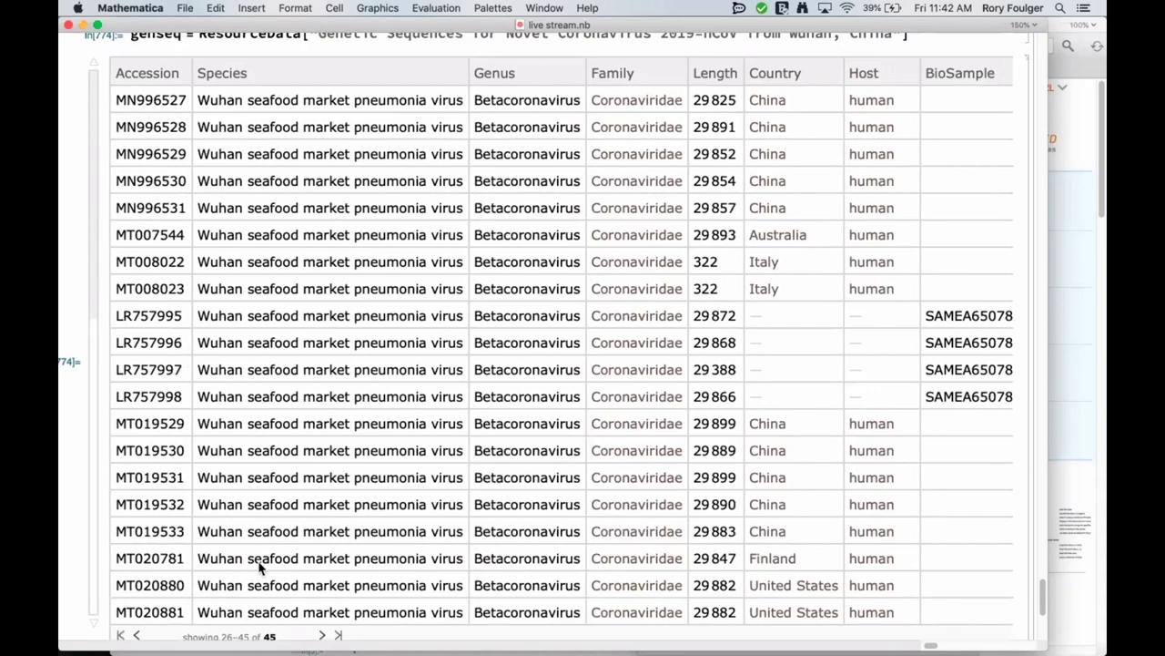
{"action": "scroll", "coordinate": [259, 566], "scroll_direction": "right", "scroll_amount": 2}
{"action": "scroll", "coordinate": [259, 567], "scroll_direction": "right", "scroll_amount": 4}
{"action": "scroll", "coordinate": [260, 566], "scroll_direction": "left", "scroll_amount": 6}
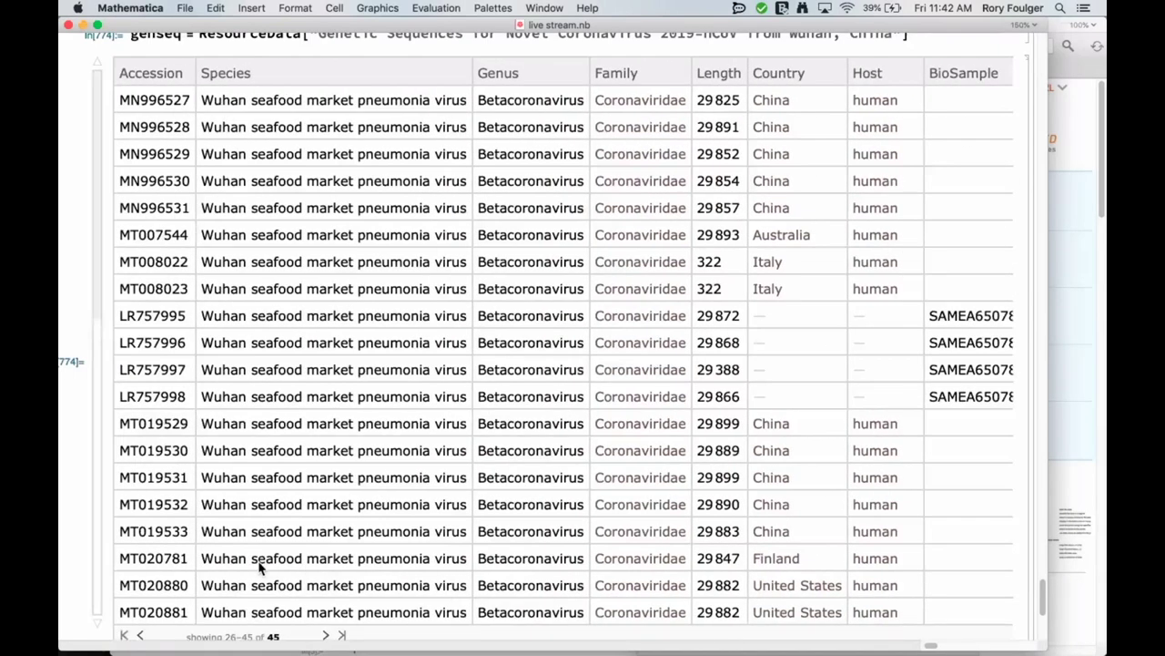
{"action": "scroll", "coordinate": [260, 566], "scroll_direction": "right", "scroll_amount": 5}
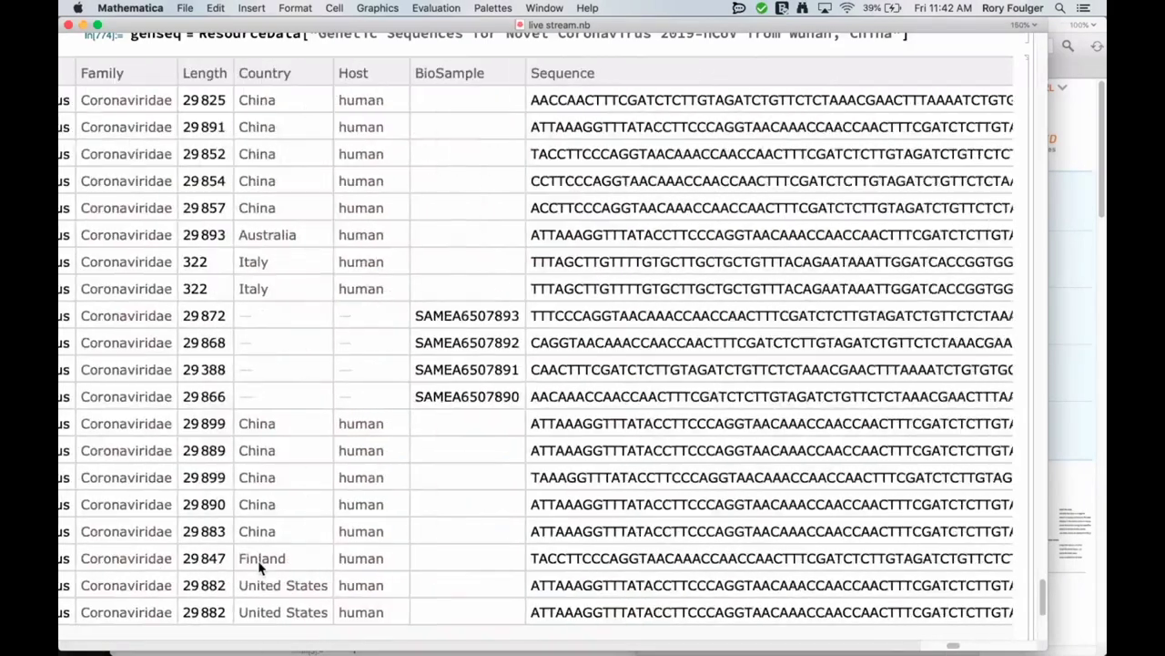
{"action": "scroll", "coordinate": [259, 567], "scroll_direction": "right", "scroll_amount": 8}
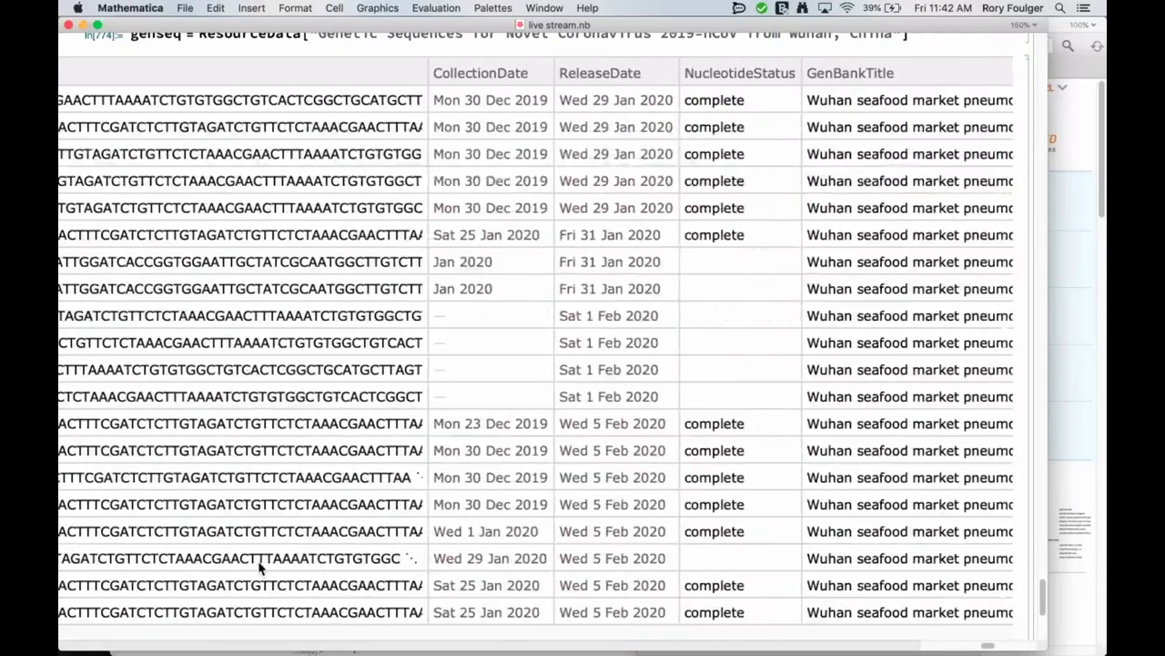
{"action": "scroll", "coordinate": [260, 566], "scroll_direction": "right", "scroll_amount": 8}
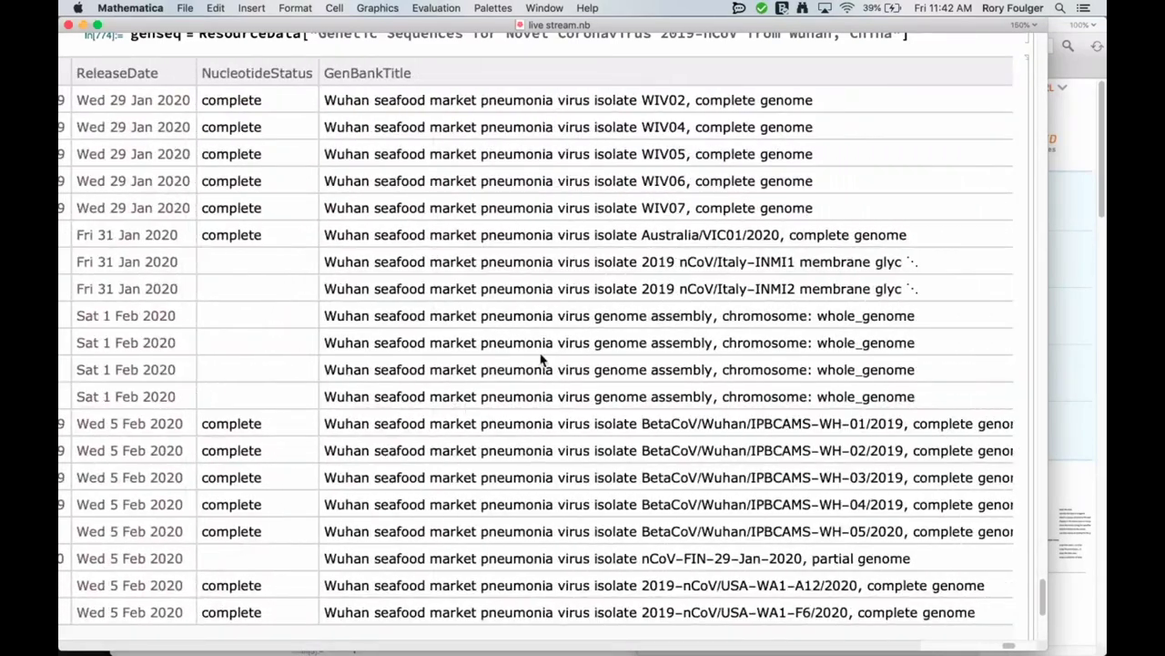
{"action": "scroll", "coordinate": [541, 360], "scroll_direction": "right", "scroll_amount": 3}
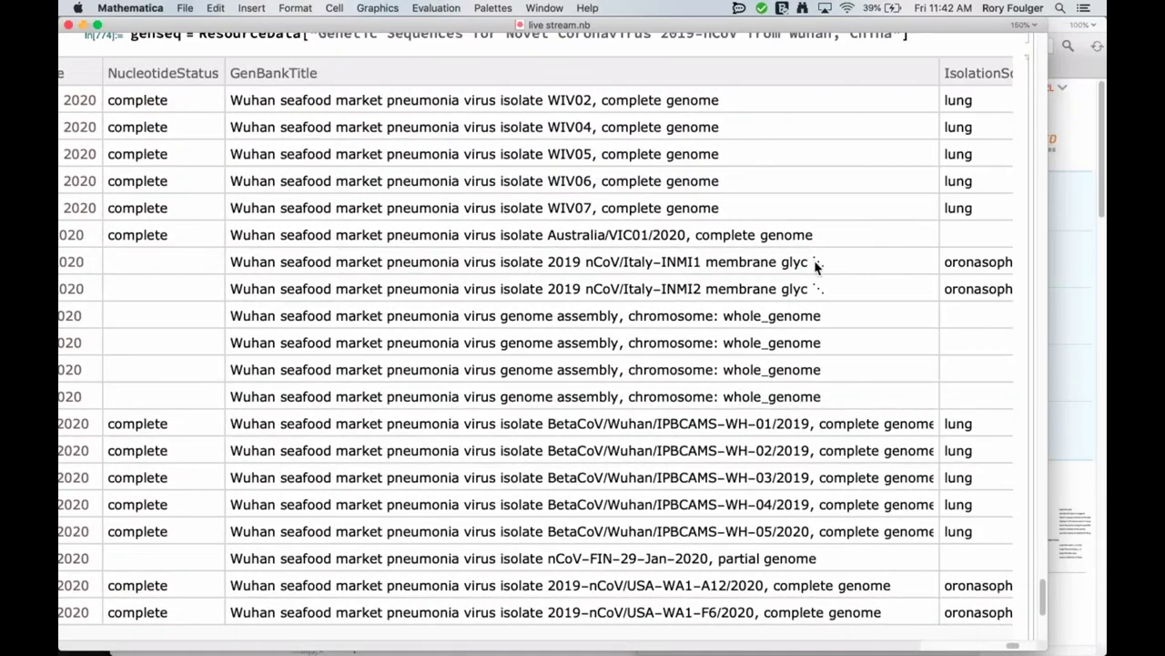
{"action": "scroll", "coordinate": [771, 268], "scroll_direction": "right", "scroll_amount": 2}
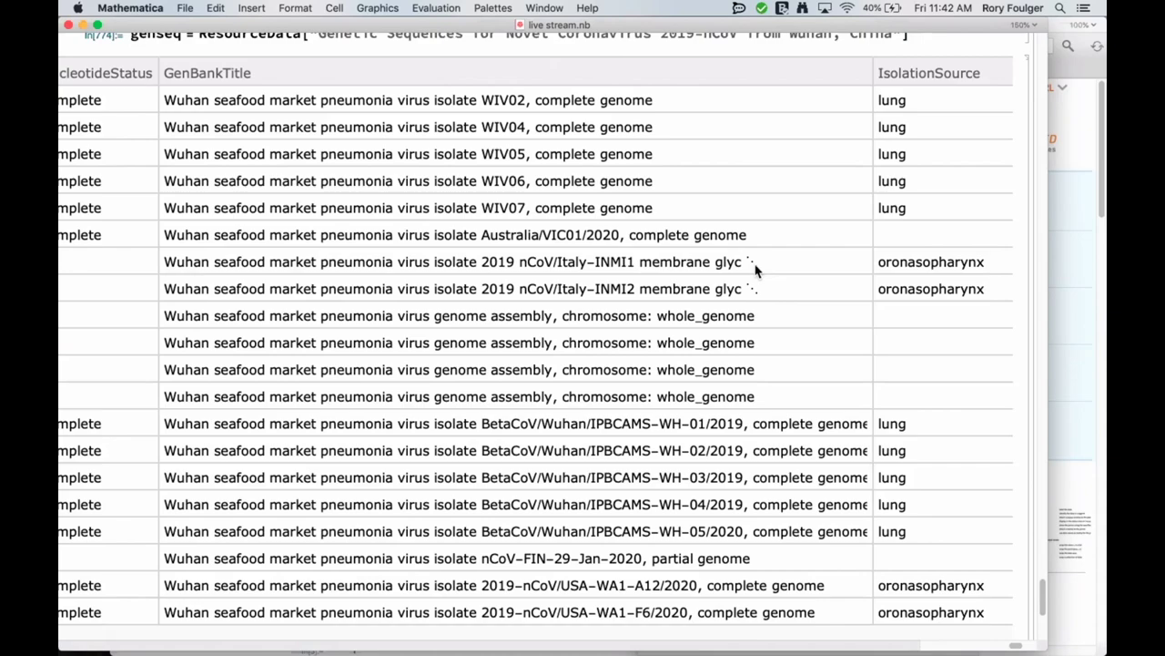
{"action": "scroll", "coordinate": [755, 268], "scroll_direction": "left", "scroll_amount": 10}
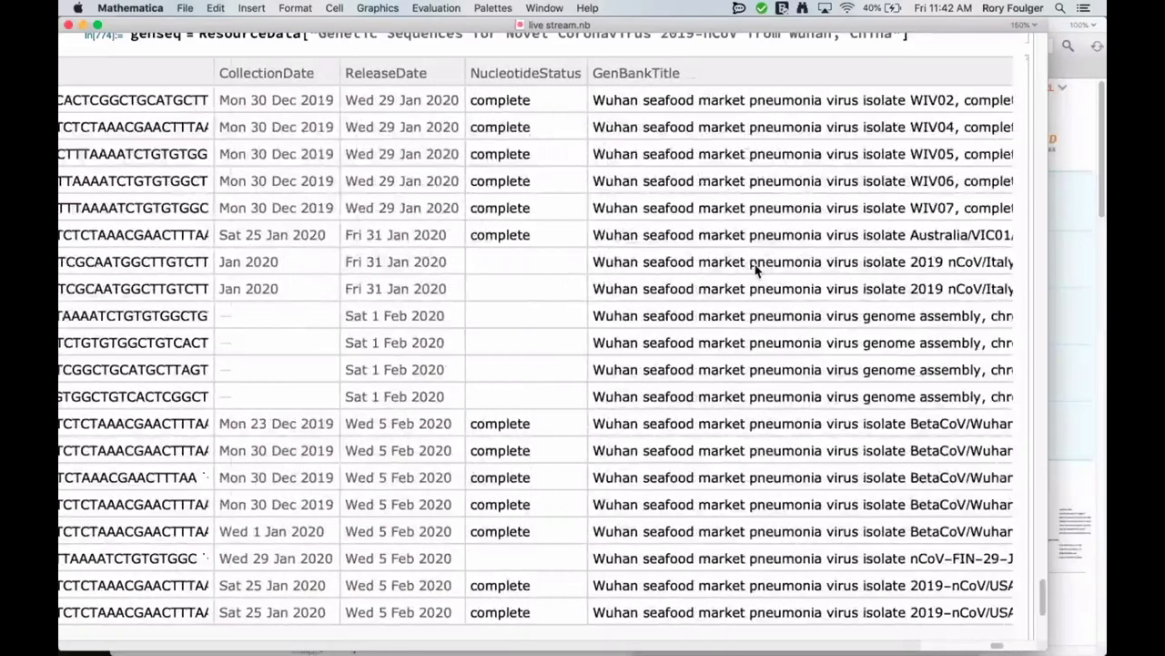
{"action": "scroll", "coordinate": [755, 269], "scroll_direction": "right", "scroll_amount": 3}
{"action": "scroll", "coordinate": [783, 246], "scroll_direction": "left", "scroll_amount": 1}
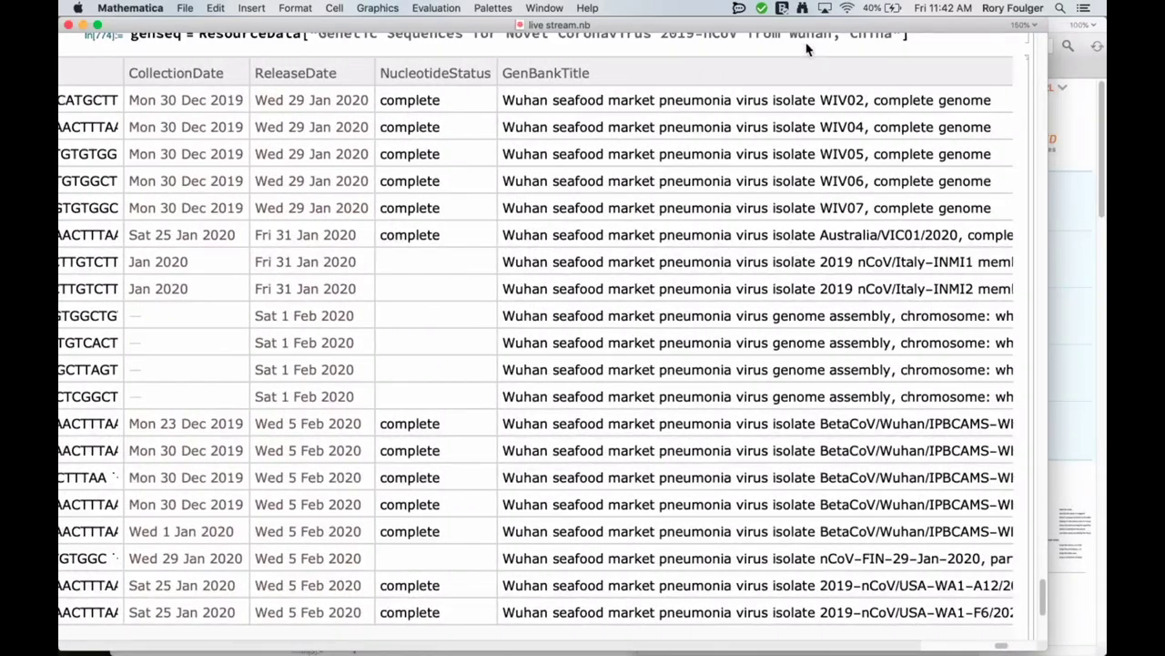
{"action": "scroll", "coordinate": [726, 289], "scroll_direction": "left", "scroll_amount": 1}
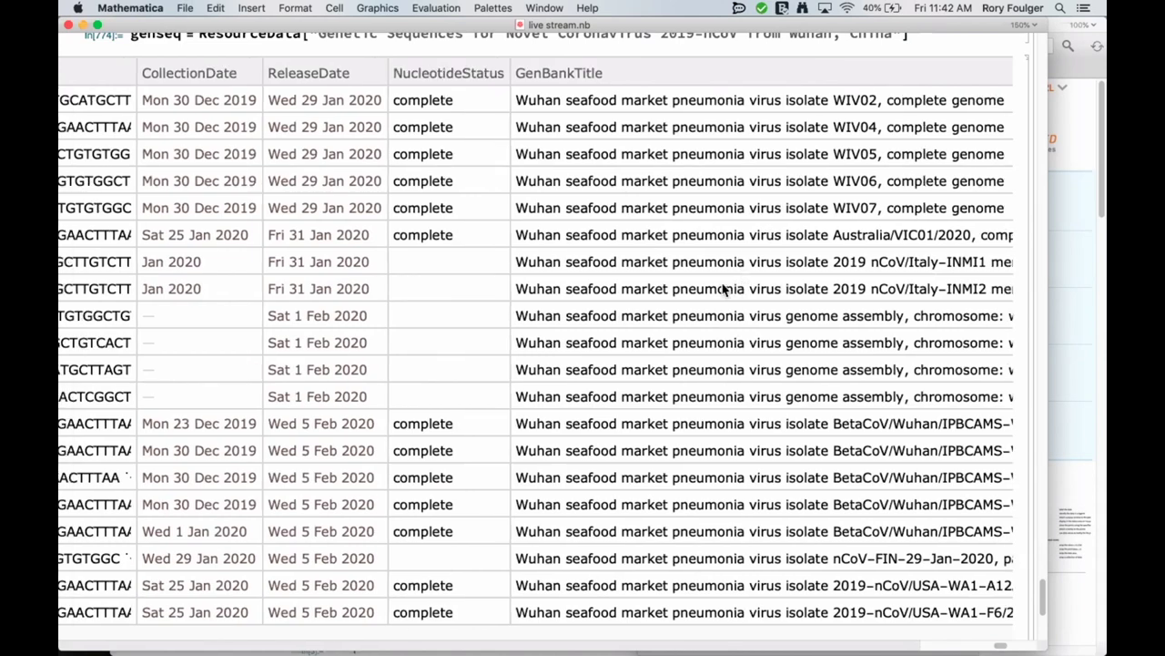
{"action": "scroll", "coordinate": [726, 289], "scroll_direction": "left", "scroll_amount": 3}
{"action": "scroll", "coordinate": [723, 290], "scroll_direction": "left", "scroll_amount": 10}
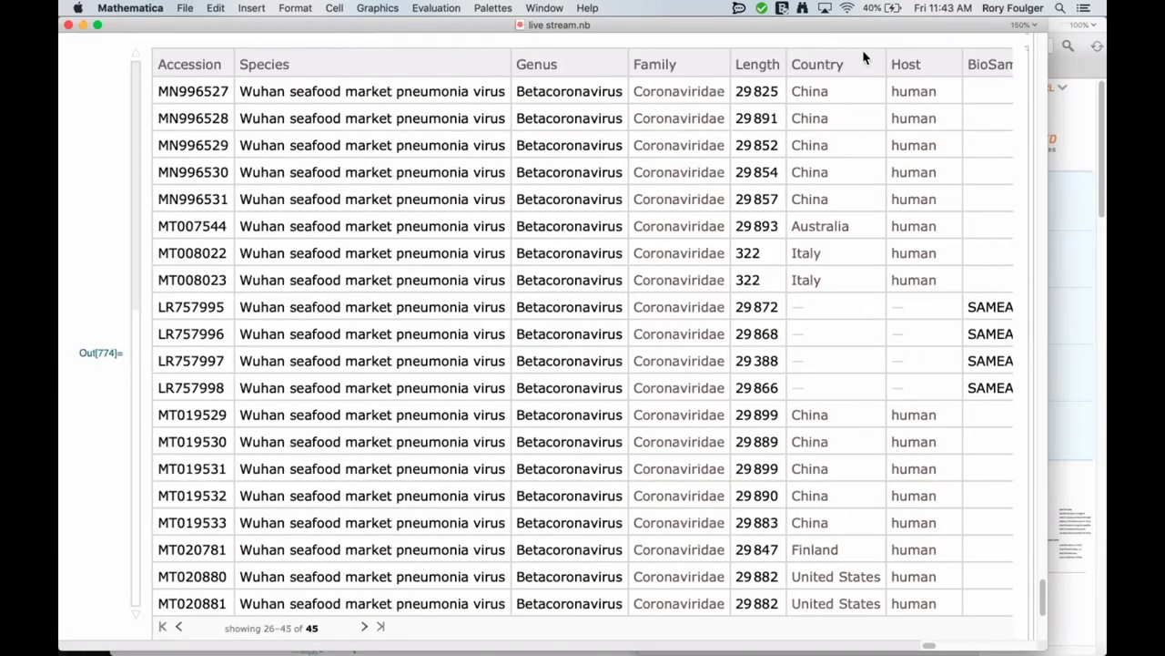
Page back through the genseq table to its first 20 records, checking the length and country columns
{"action": "scroll", "coordinate": [181, 389], "scroll_direction": "up", "scroll_amount": 1}
{"action": "scroll", "coordinate": [181, 389], "scroll_direction": "down", "scroll_amount": 3}
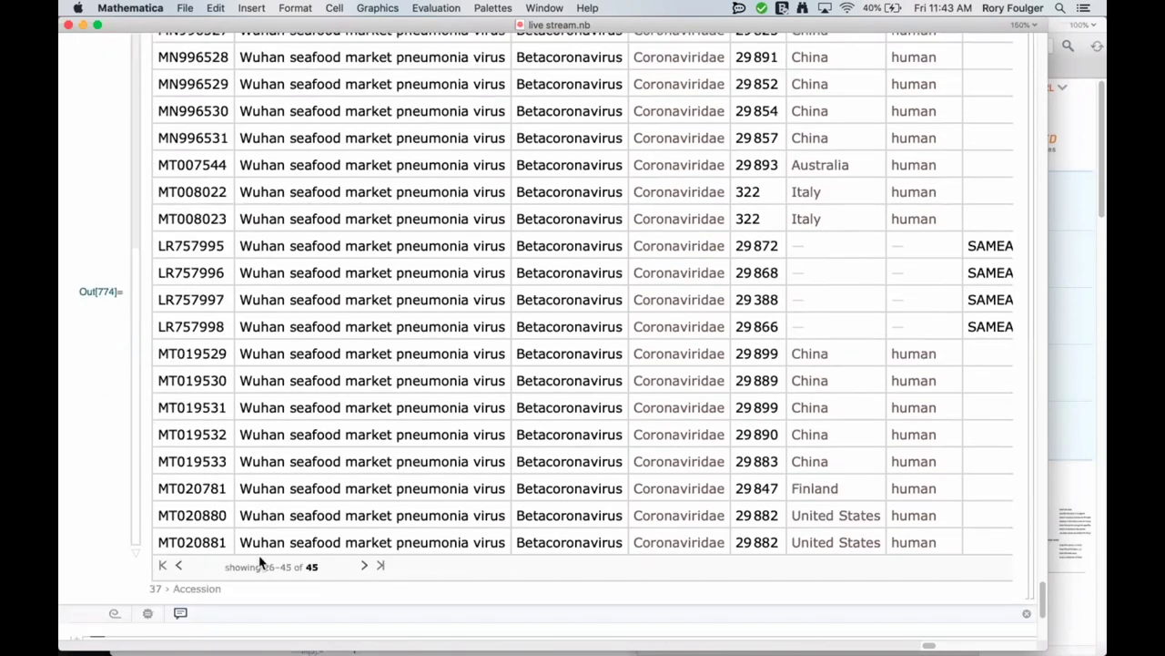
{"action": "left_click", "coordinate": [180, 567]}
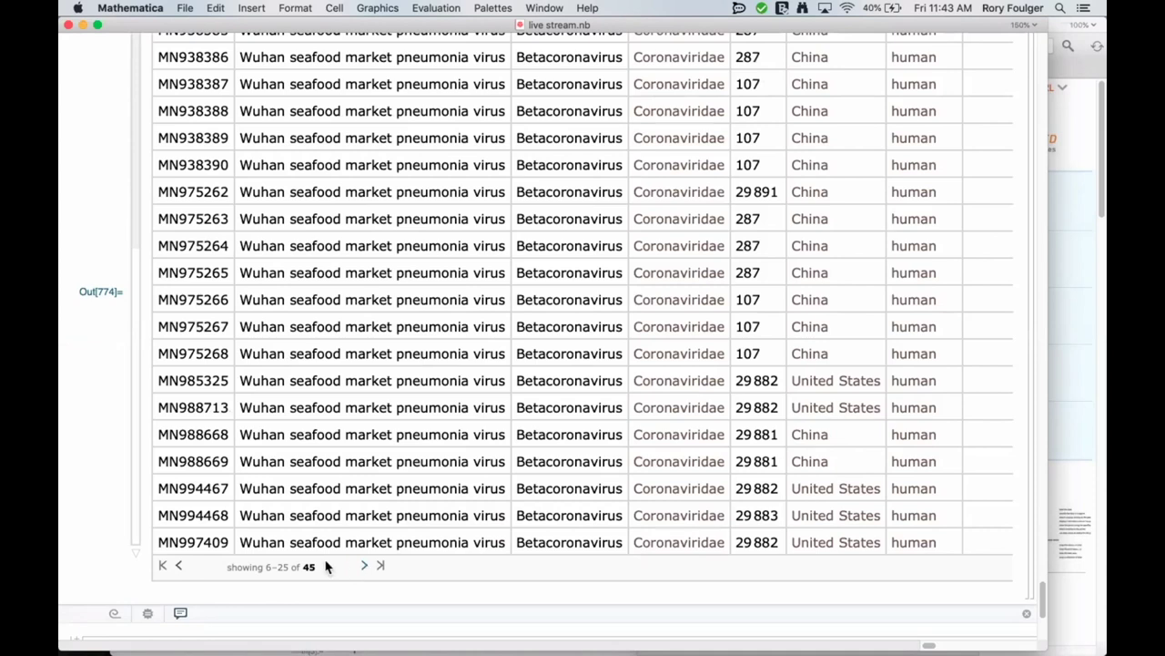
{"action": "scroll", "coordinate": [326, 565], "scroll_direction": "up", "scroll_amount": 5}
{"action": "scroll", "coordinate": [327, 566], "scroll_direction": "down", "scroll_amount": 4}
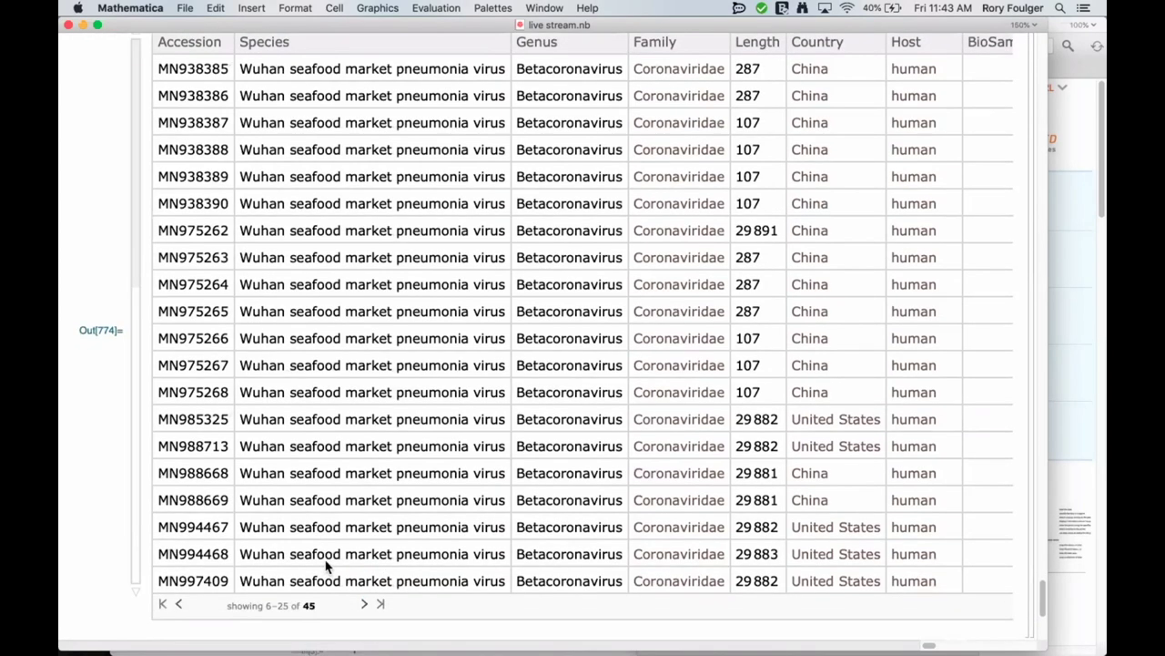
{"action": "left_click", "coordinate": [180, 607]}
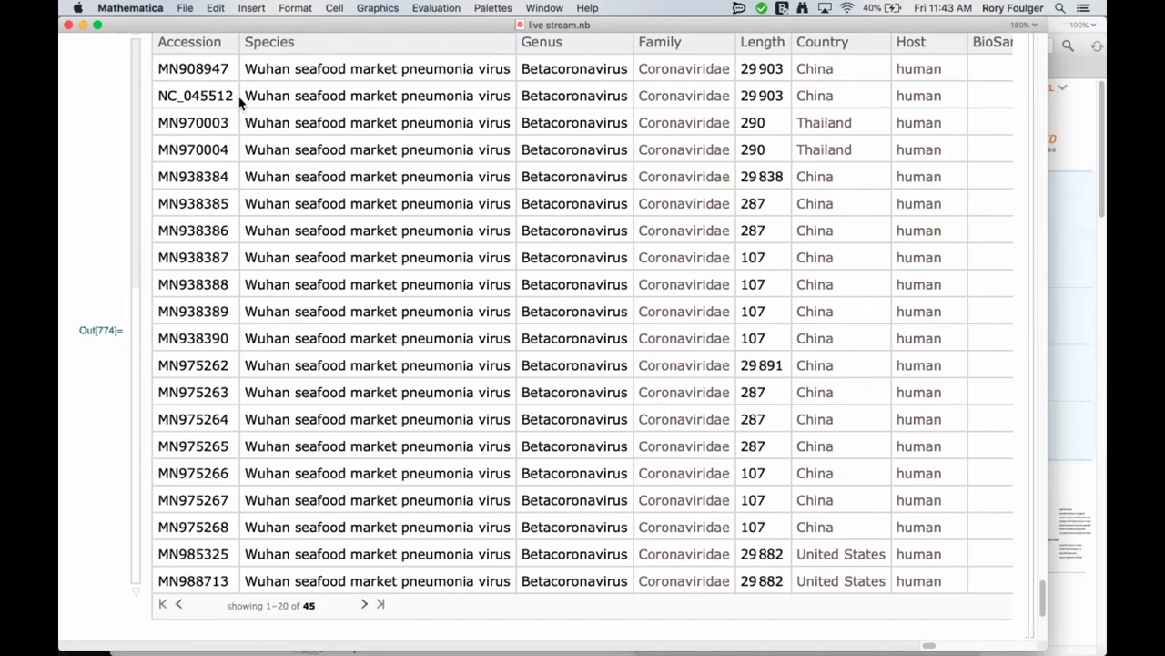
Examine the first page's sequences, collection and release dates, nucleotide status, GenBank titles and isolation sources
{"action": "scroll", "coordinate": [240, 102], "scroll_direction": "right", "scroll_amount": 10}
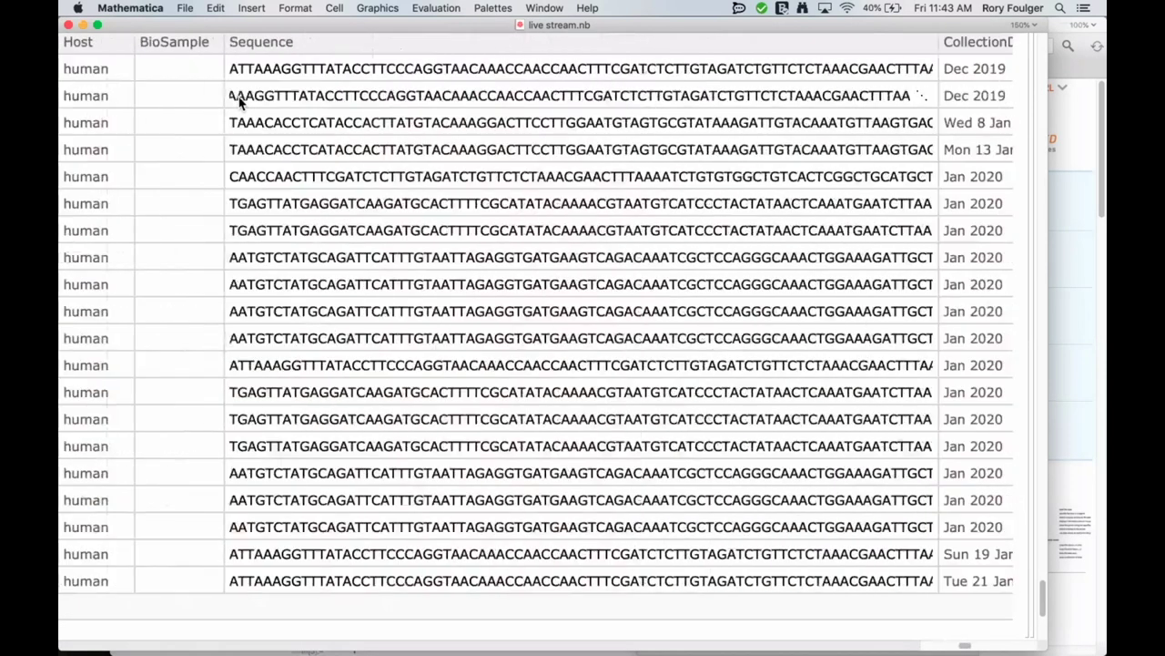
{"action": "scroll", "coordinate": [239, 102], "scroll_direction": "right", "scroll_amount": 15}
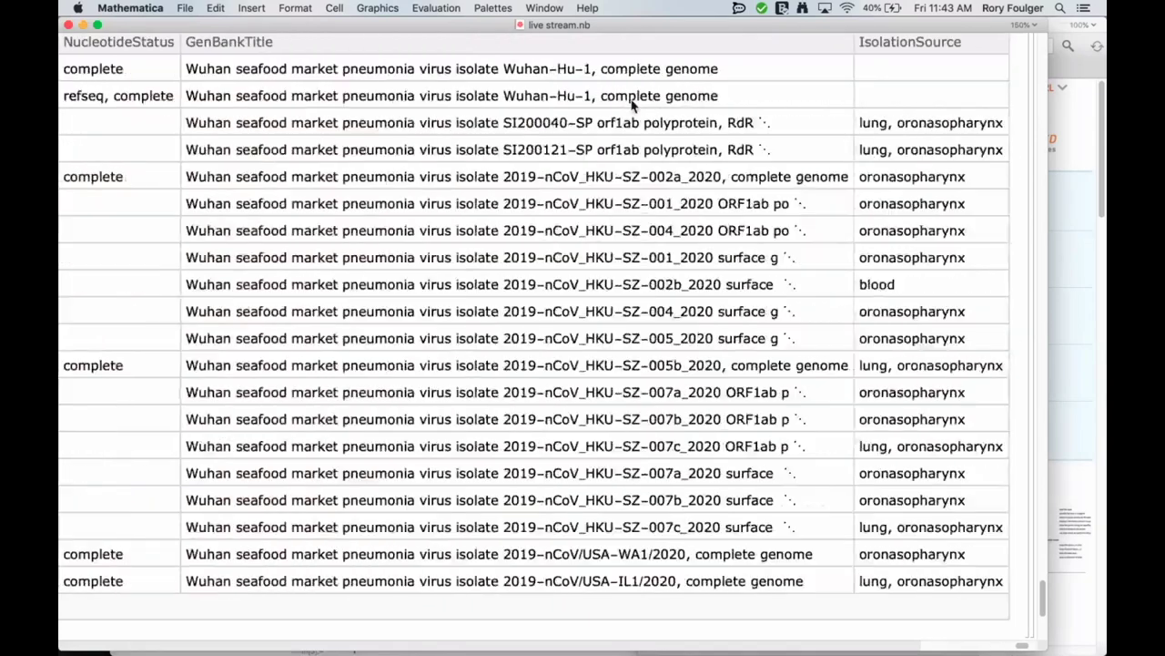
{"action": "scroll", "coordinate": [633, 106], "scroll_direction": "left", "scroll_amount": 20}
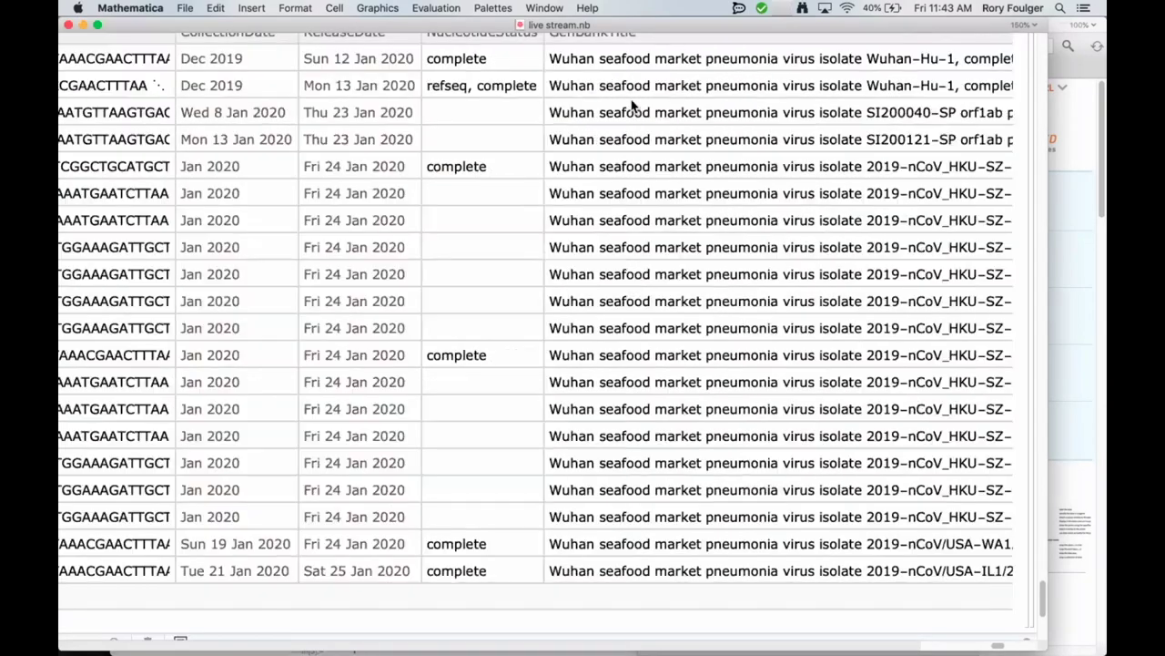
{"action": "scroll", "coordinate": [633, 106], "scroll_direction": "up", "scroll_amount": 2}
{"action": "scroll", "coordinate": [558, 149], "scroll_direction": "up", "scroll_amount": 3}
{"action": "scroll", "coordinate": [559, 150], "scroll_direction": "down", "scroll_amount": 5}
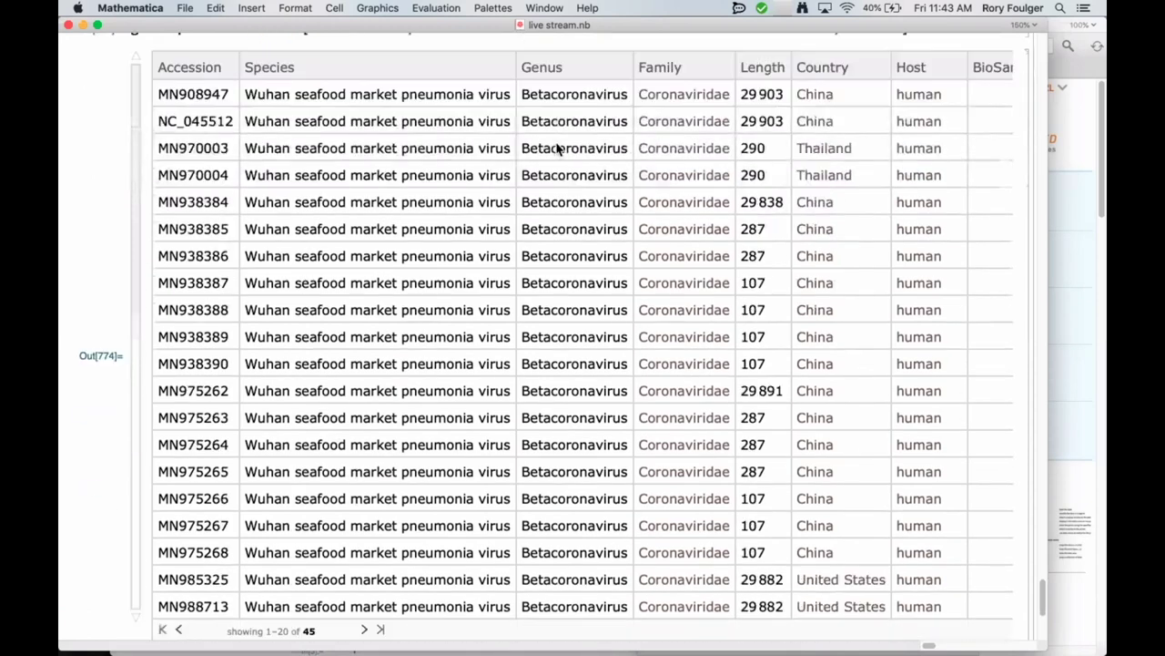
{"action": "scroll", "coordinate": [233, 569], "scroll_direction": "down", "scroll_amount": 4}
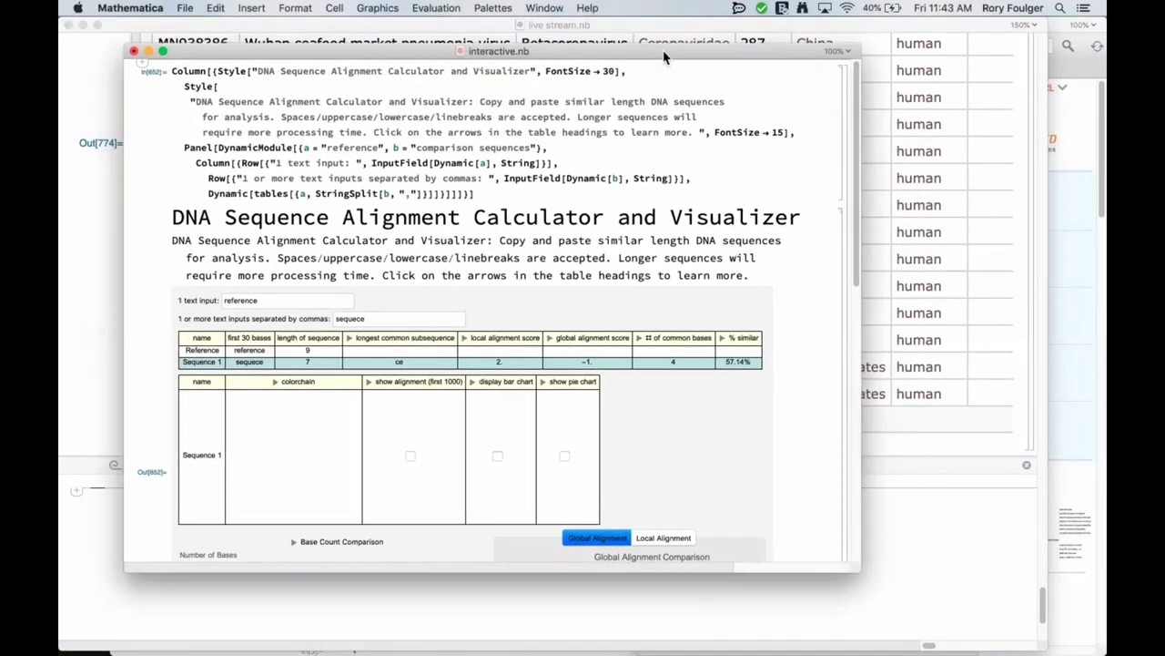
Set the interactive.nb notebook to 150% magnification and widen and reposition its window to show the DNA Sequence Alignment Calculator's inputs and tables
{"action": "left_click_drag", "start_coordinate": [385, 51], "coordinate": [634, 25]}
{"action": "left_click_drag", "start_coordinate": [371, 121], "coordinate": [472, 131]}
{"action": "left_click", "coordinate": [1076, 26]}
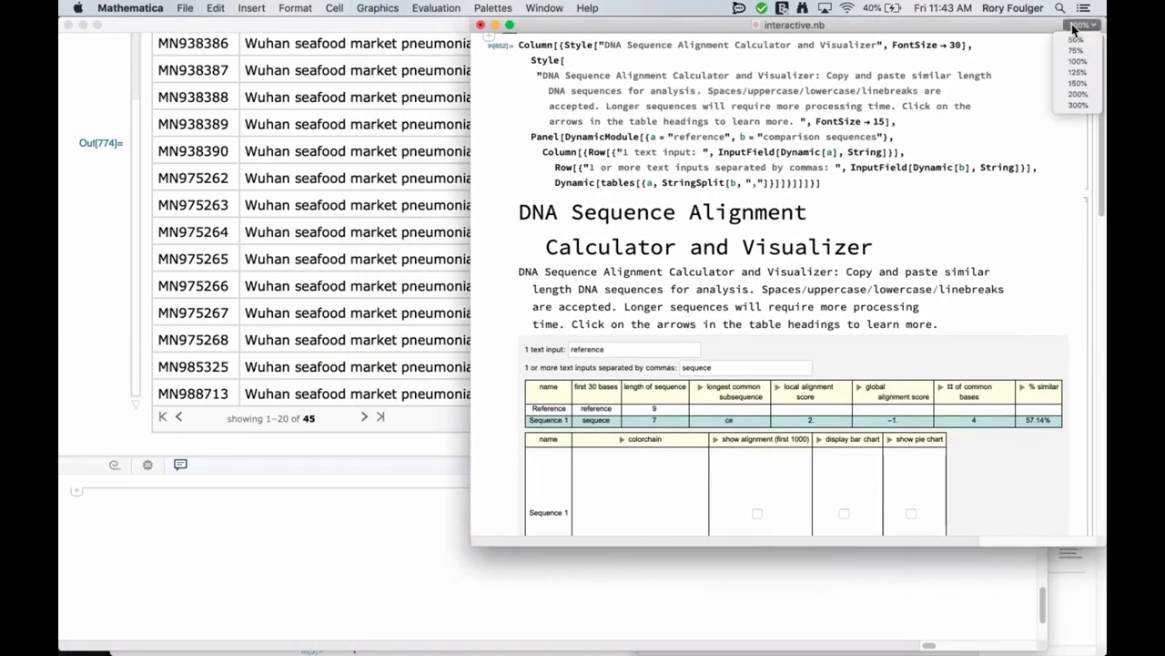
{"action": "left_click", "coordinate": [1077, 83]}
{"action": "scroll", "coordinate": [1023, 112], "scroll_direction": "down", "scroll_amount": 15}
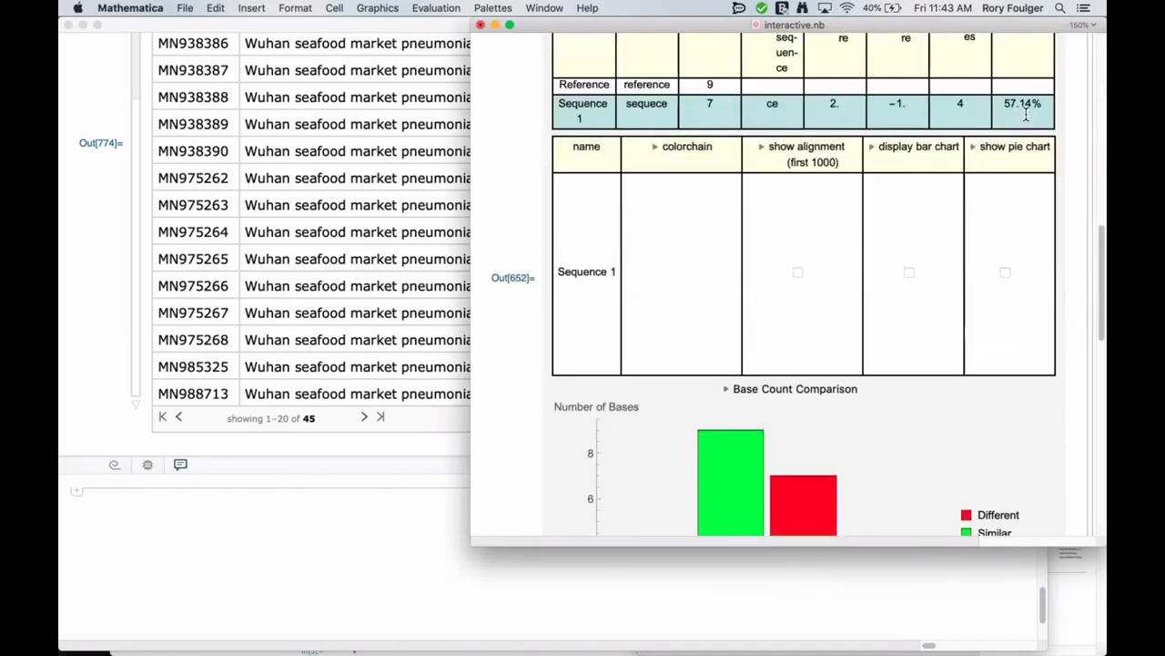
{"action": "scroll", "coordinate": [910, 164], "scroll_direction": "up", "scroll_amount": 2}
{"action": "left_click_drag", "start_coordinate": [471, 248], "coordinate": [137, 260]}
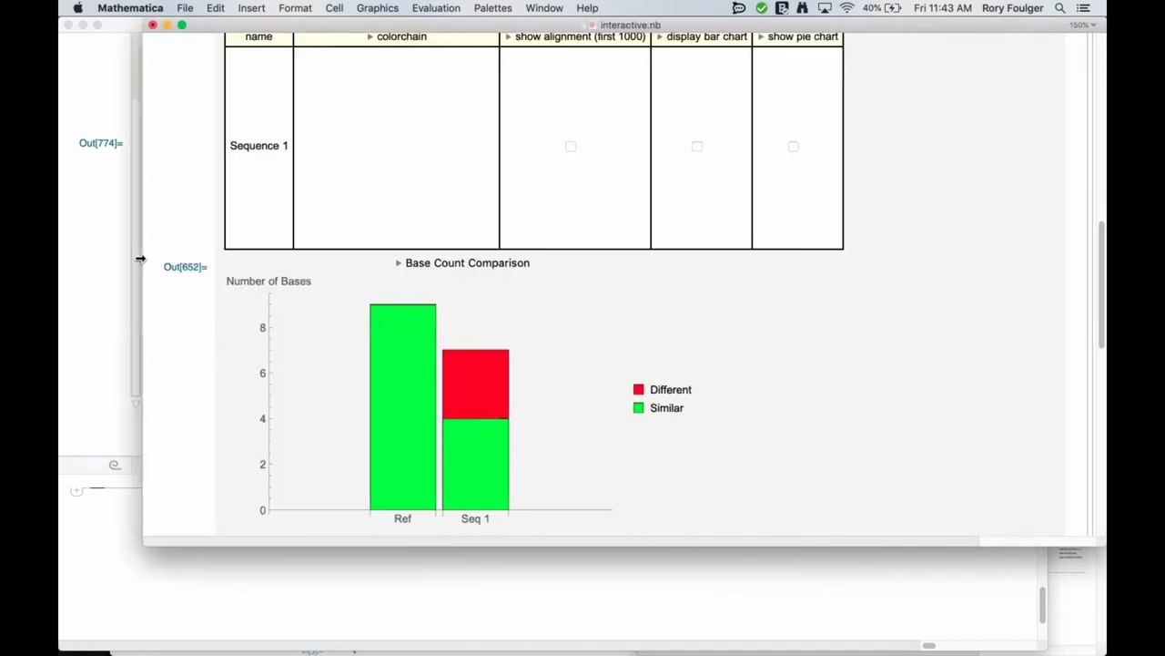
{"action": "scroll", "coordinate": [379, 213], "scroll_direction": "up", "scroll_amount": 5}
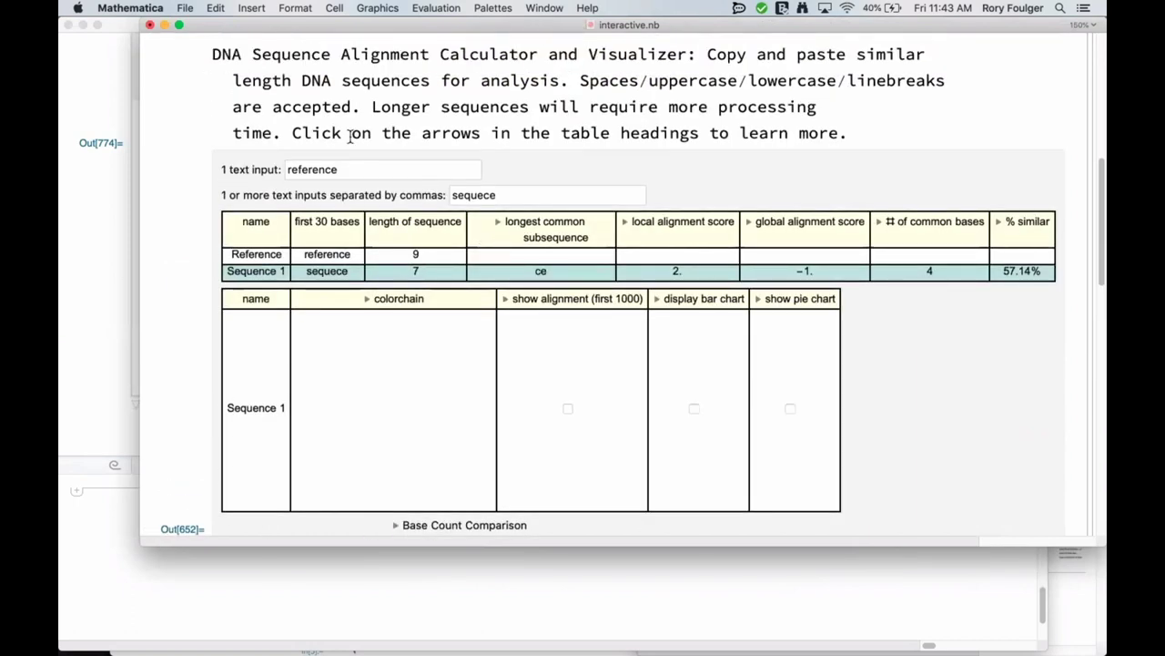
{"action": "left_click_drag", "start_coordinate": [351, 34], "coordinate": [328, 34]}
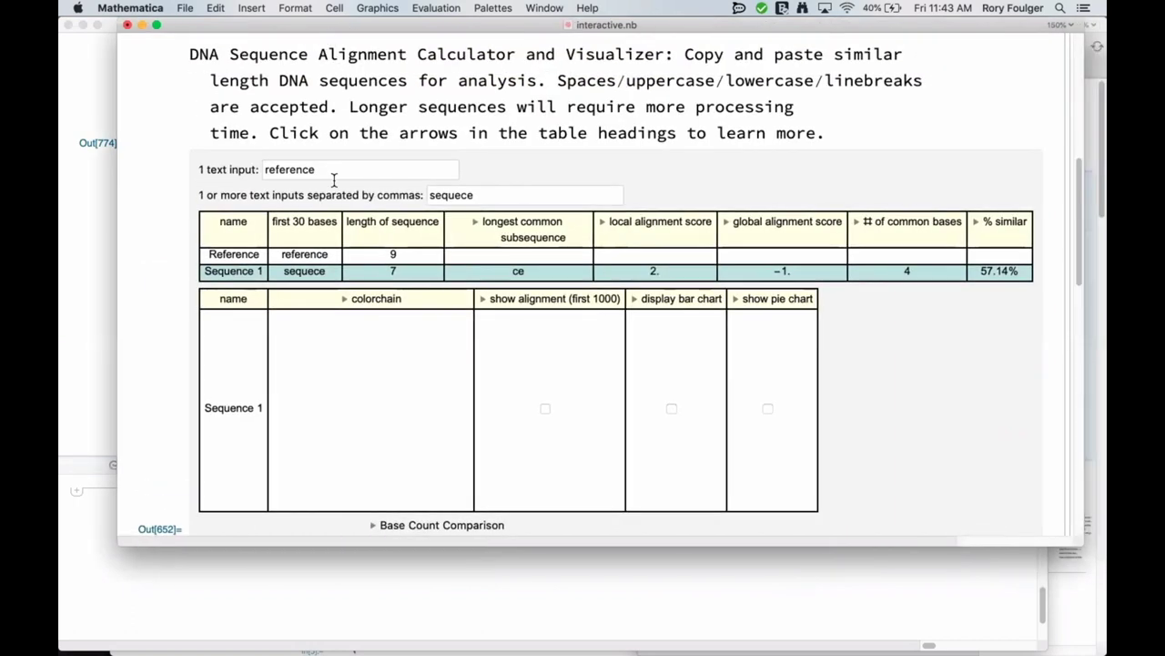
{"action": "scroll", "coordinate": [335, 179], "scroll_direction": "down", "scroll_amount": 1}
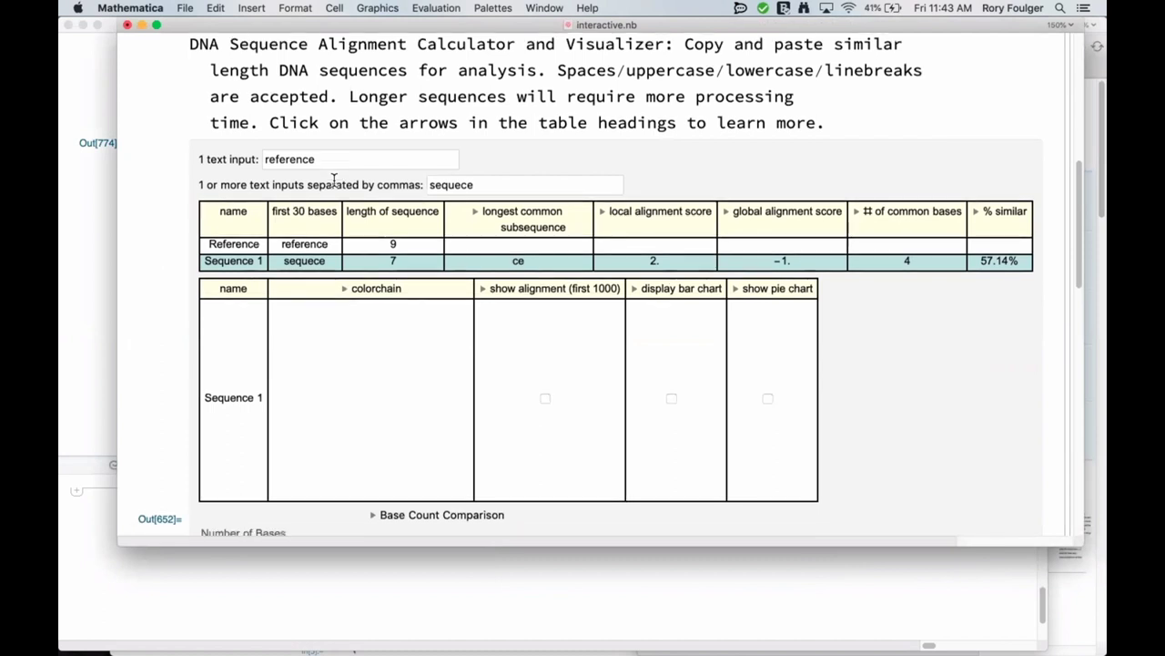
{"action": "scroll", "coordinate": [322, 306], "scroll_direction": "down", "scroll_amount": 5}
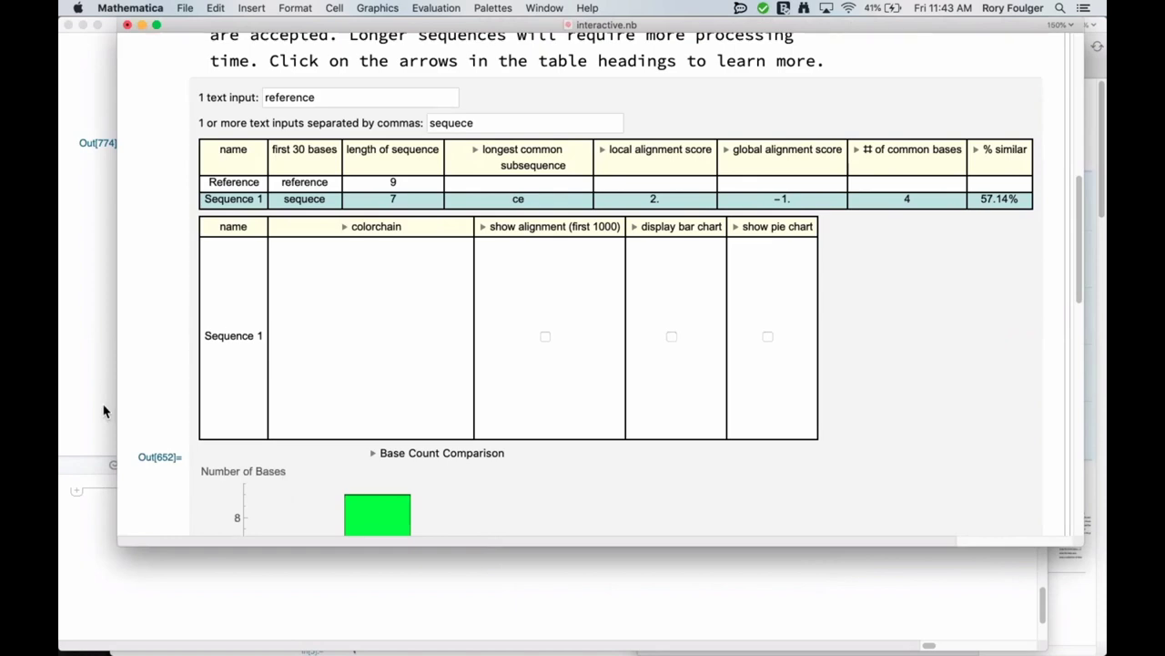
In live stream.nb, begin a new input below the table with StringTake[Normal[genseq[All, "Sequence"]]
{"action": "left_click", "coordinate": [103, 411]}
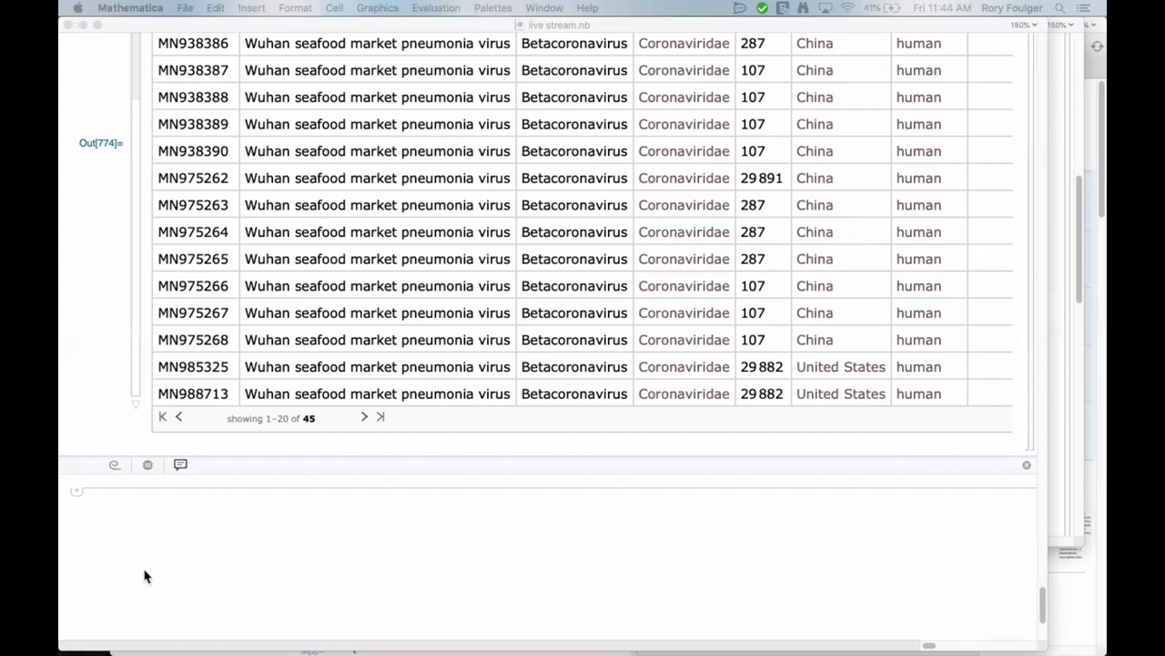
{"action": "left_click", "coordinate": [173, 550]}
{"action": "type", "text": "String"}
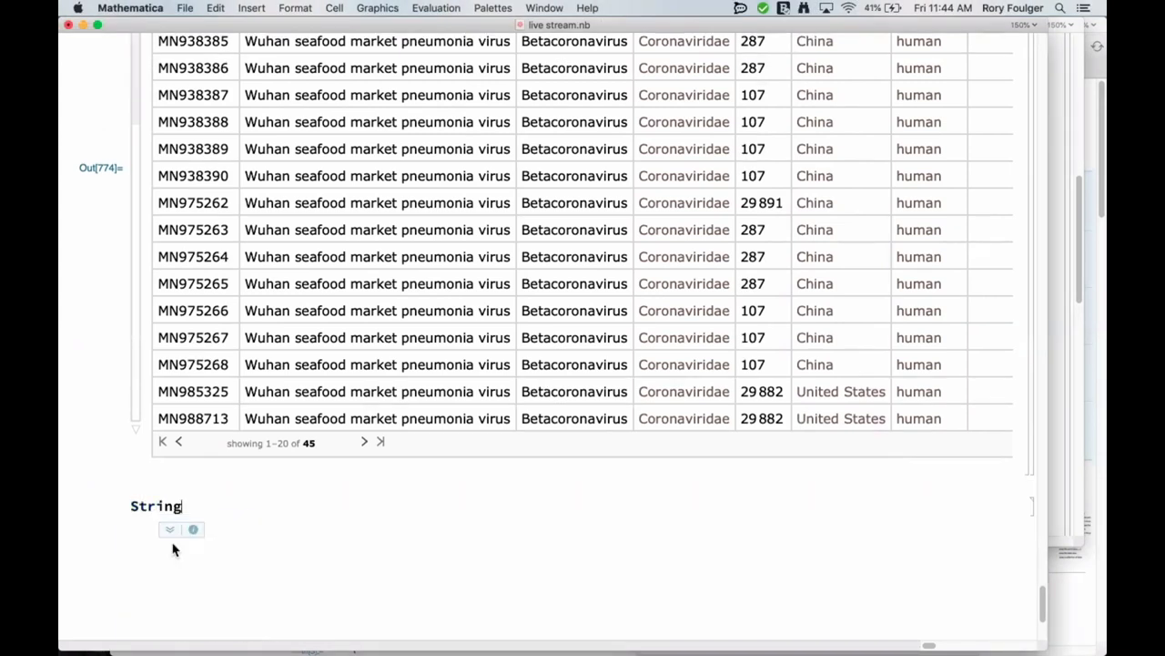
{"action": "type", "text": "Take"}
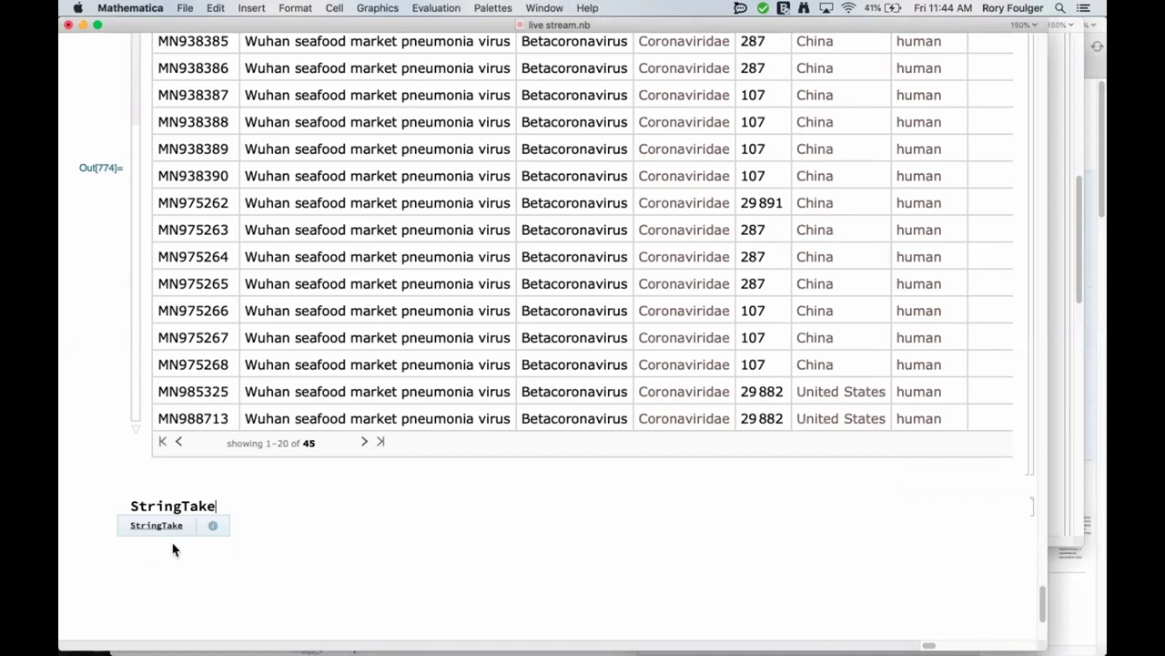
{"action": "type", "text": "[Normal"}
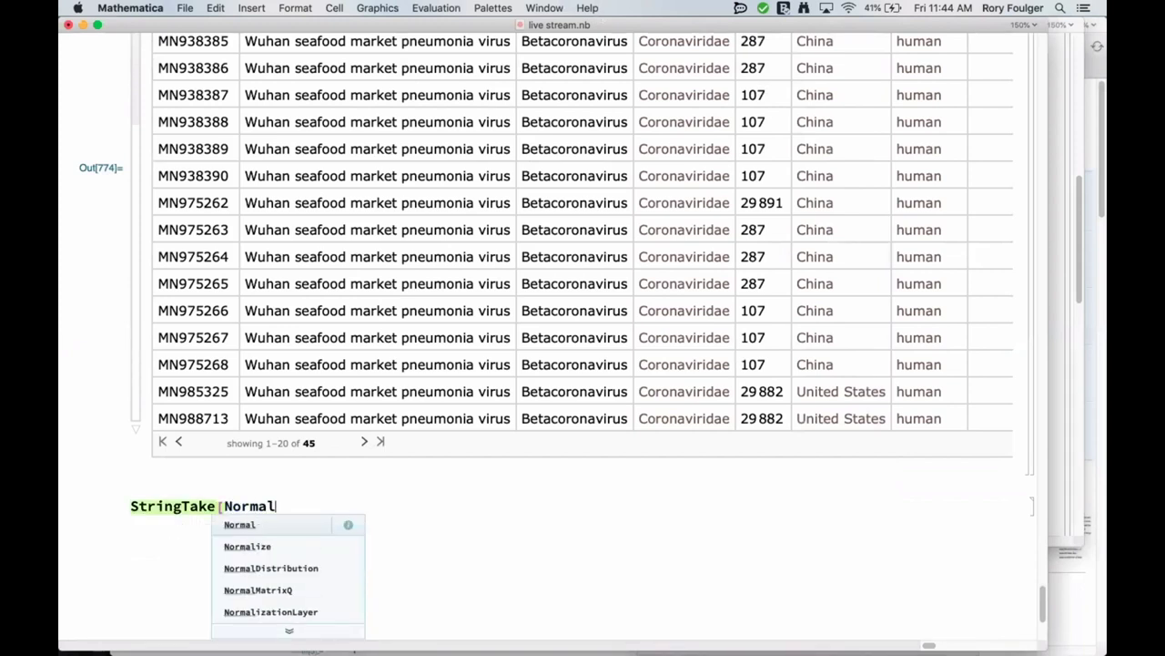
{"action": "type", "text": "[gen"}
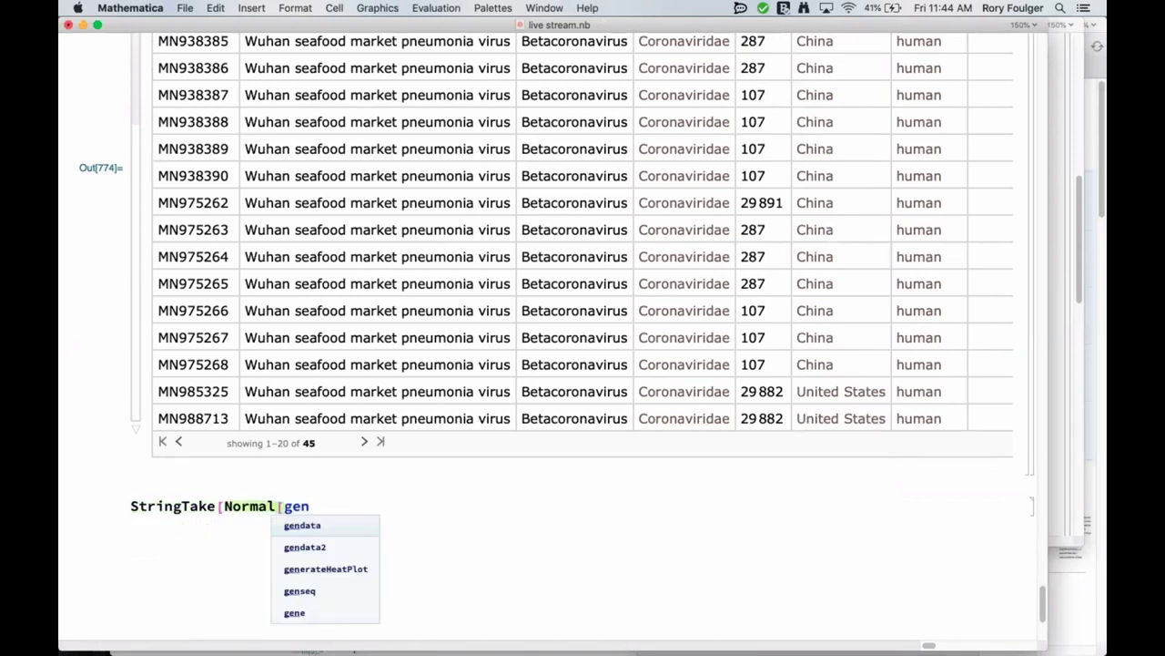
{"action": "type", "text": "seq["}
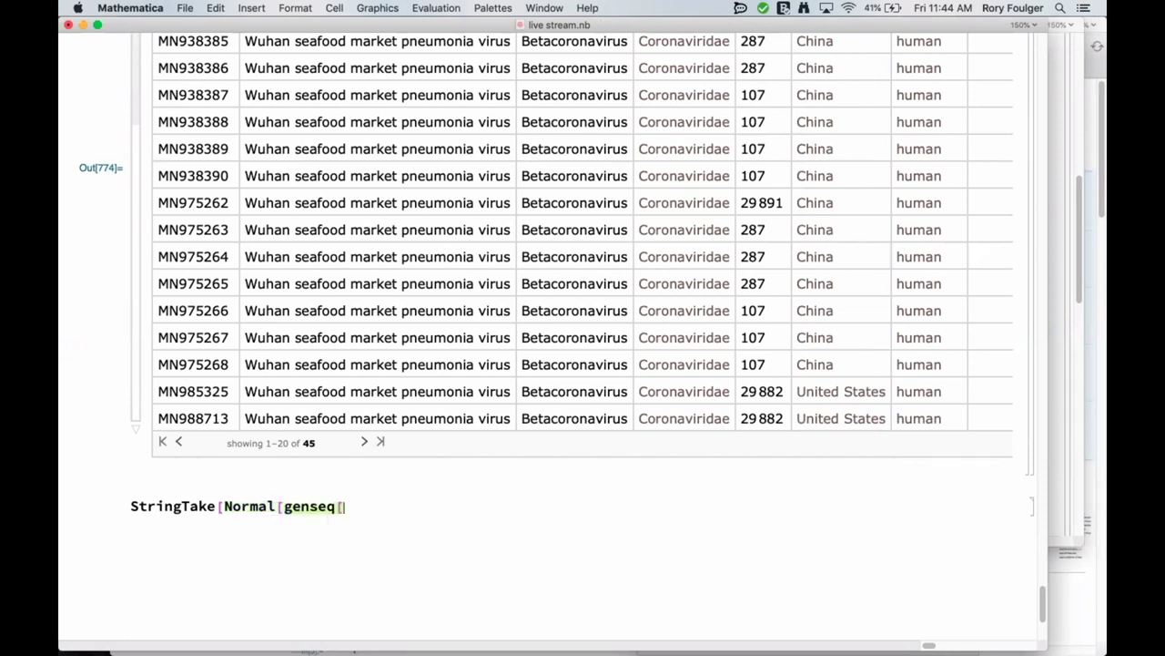
{"action": "type", "text": "All, \"Sequenc"}
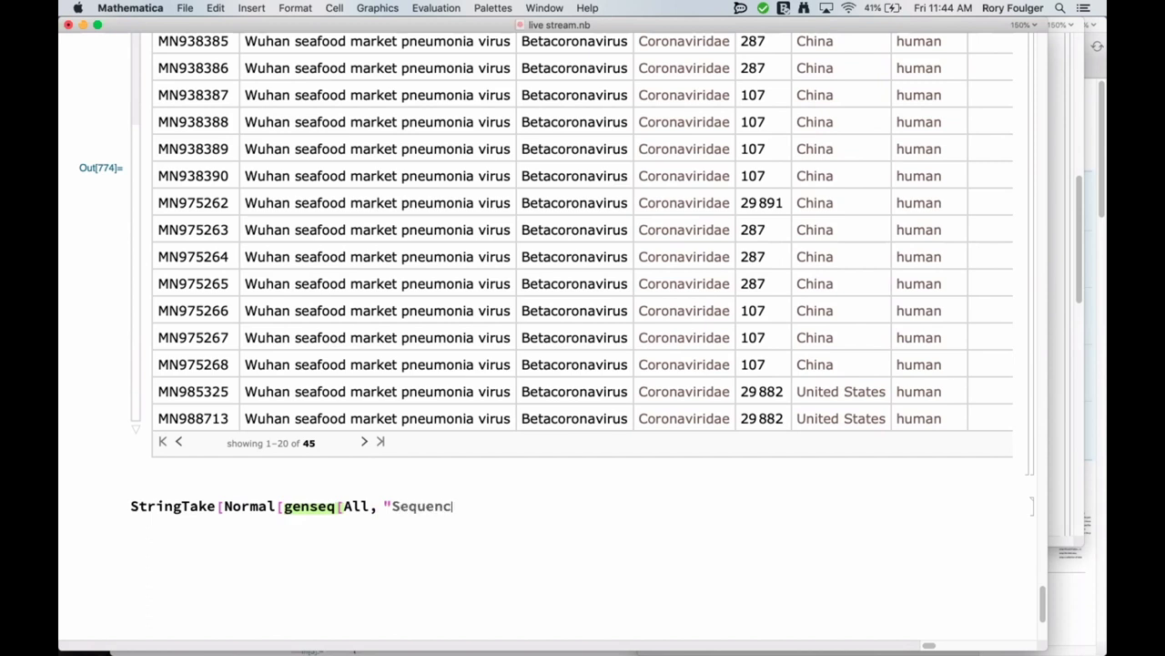
{"action": "type", "text": "e\"]]"}
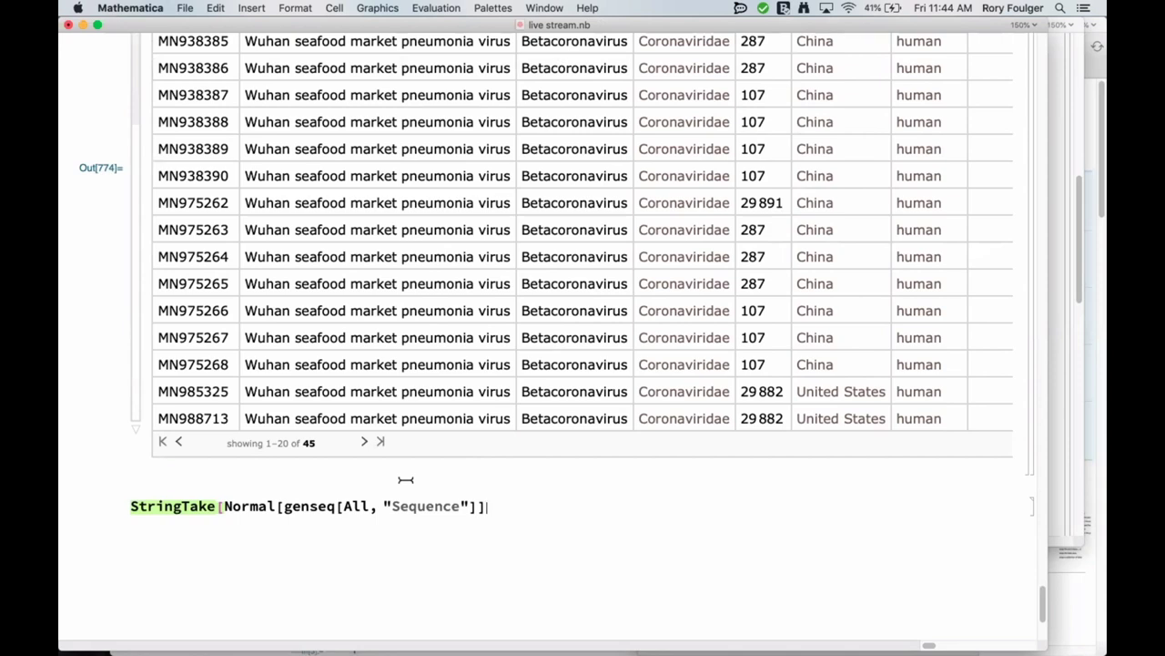
Complete the StringTake expression with part [[2]] and a length of 5000, and evaluate it
{"action": "type", "text": ","}
{"action": "scroll", "coordinate": [583, 274], "scroll_direction": "up", "scroll_amount": 6}
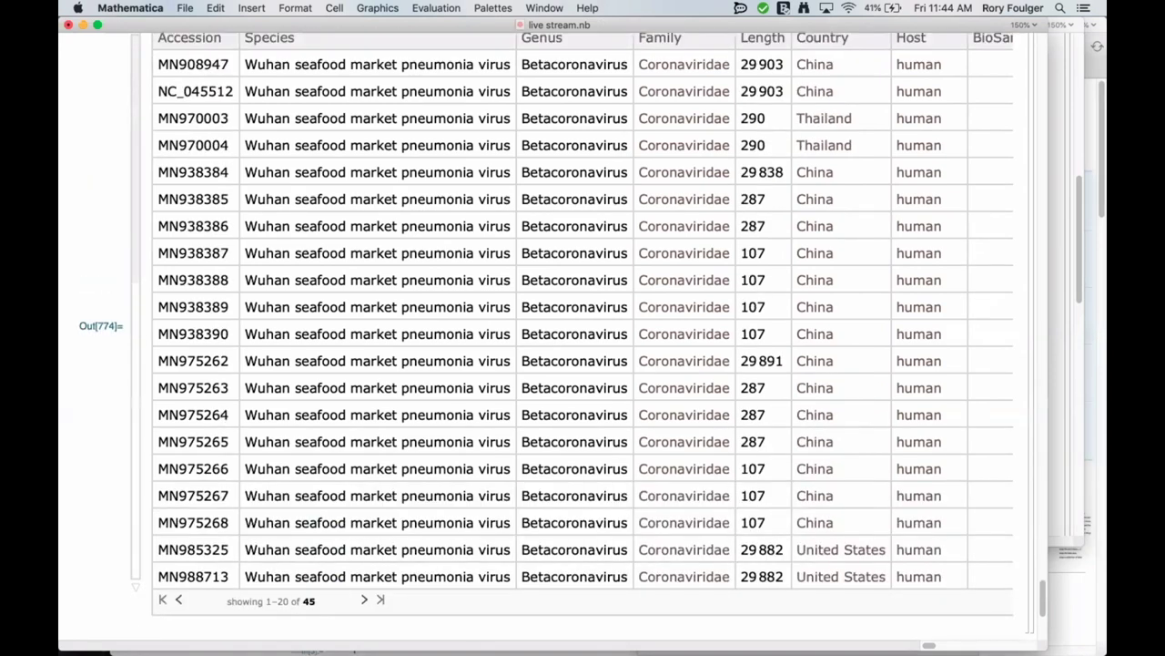
{"action": "scroll", "coordinate": [583, 273], "scroll_direction": "down", "scroll_amount": 5}
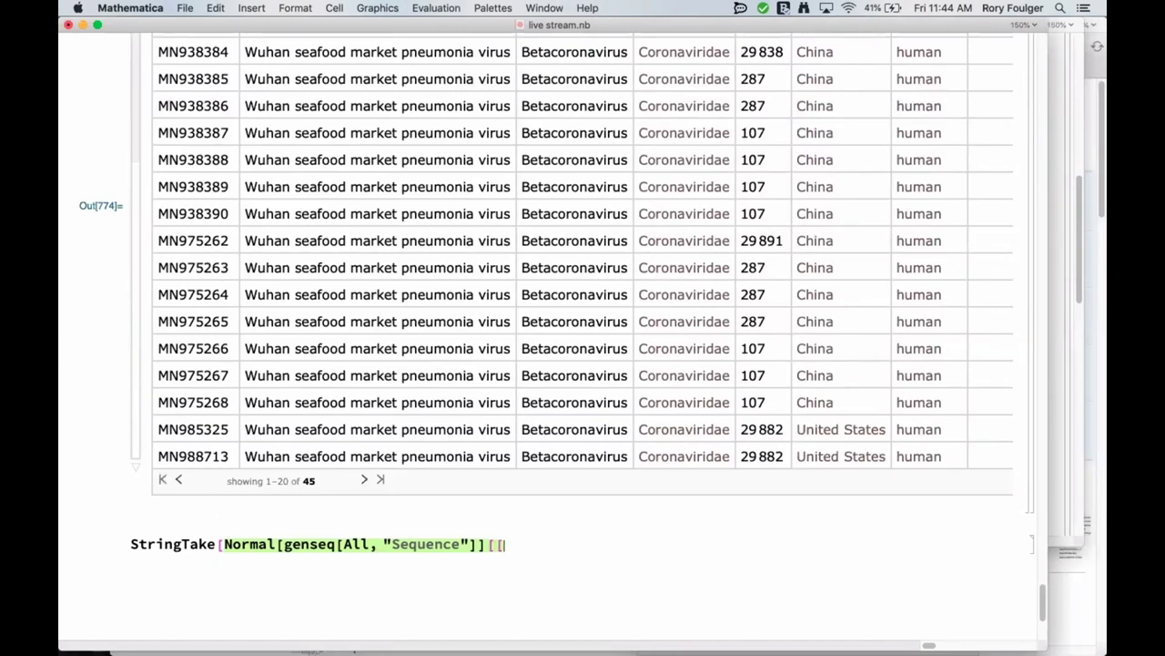
{"action": "type", "text": "2]]"}
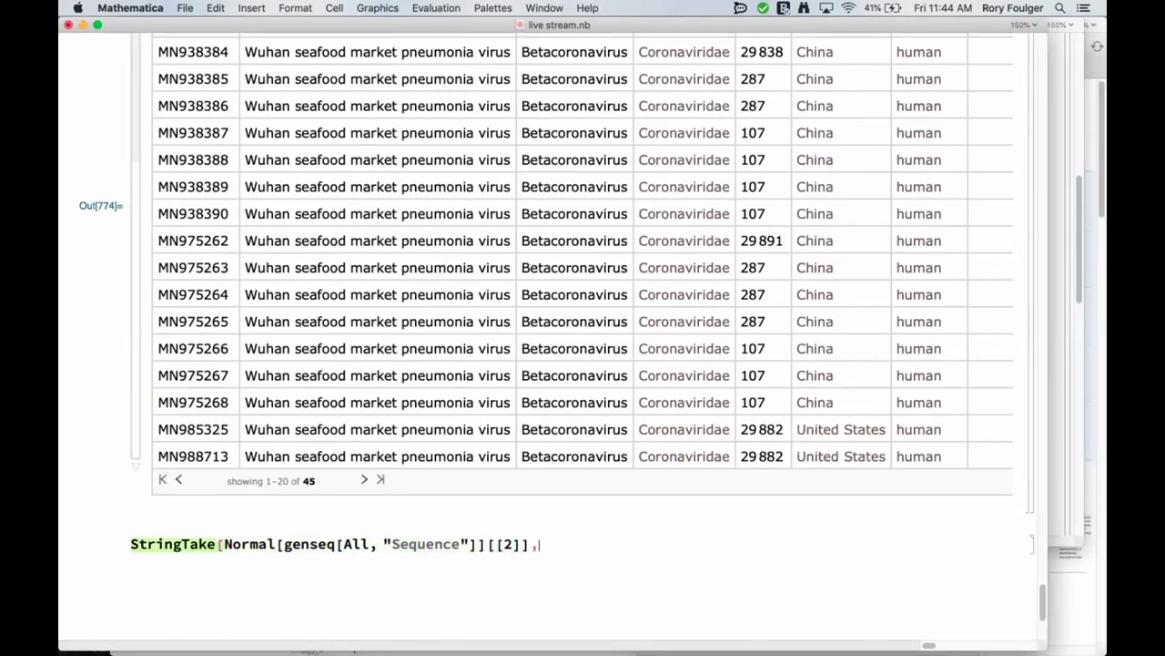
{"action": "type", "text": ", 5000]"}
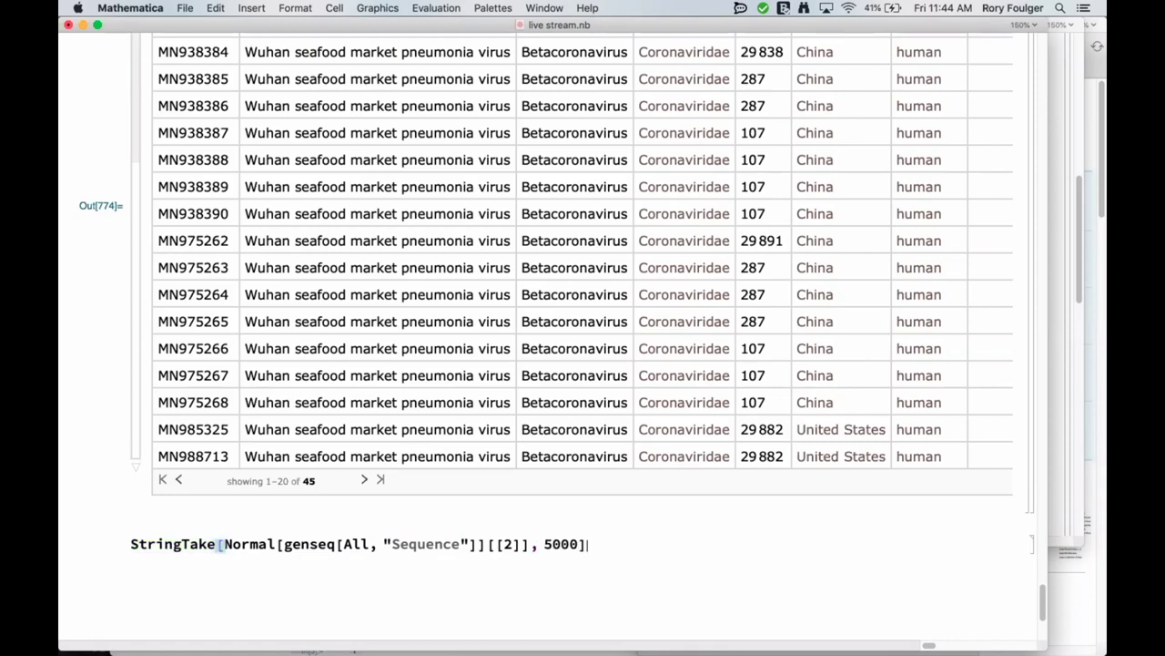
{"action": "key", "text": "shift+Return"}
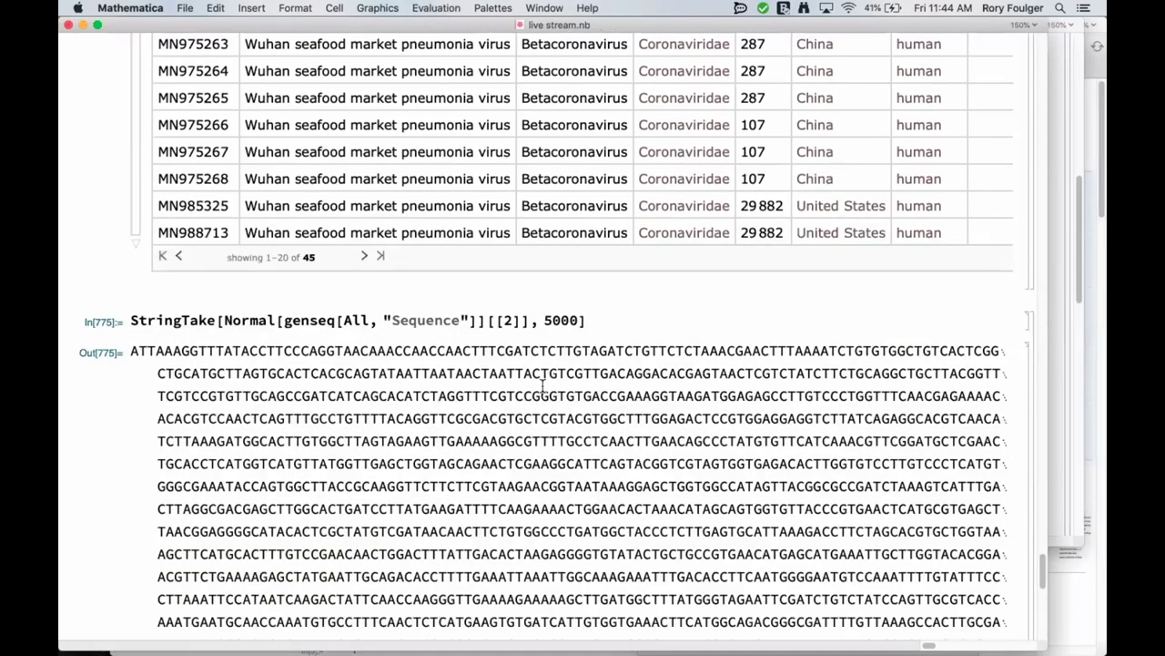
Select and copy the entire sequence output of the StringTake expression, from its first base to the end
{"action": "scroll", "coordinate": [544, 387], "scroll_direction": "down", "scroll_amount": 4}
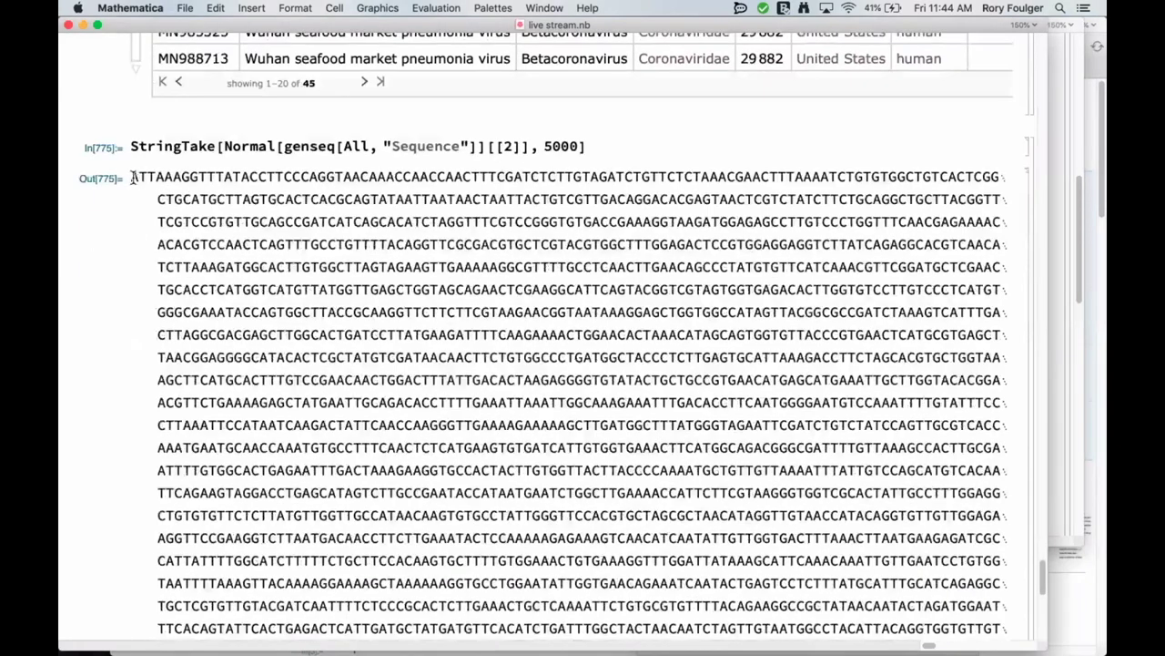
{"action": "left_click", "coordinate": [354, 384], "text": "shift"}
{"action": "scroll", "coordinate": [354, 384], "scroll_direction": "down", "scroll_amount": 7}
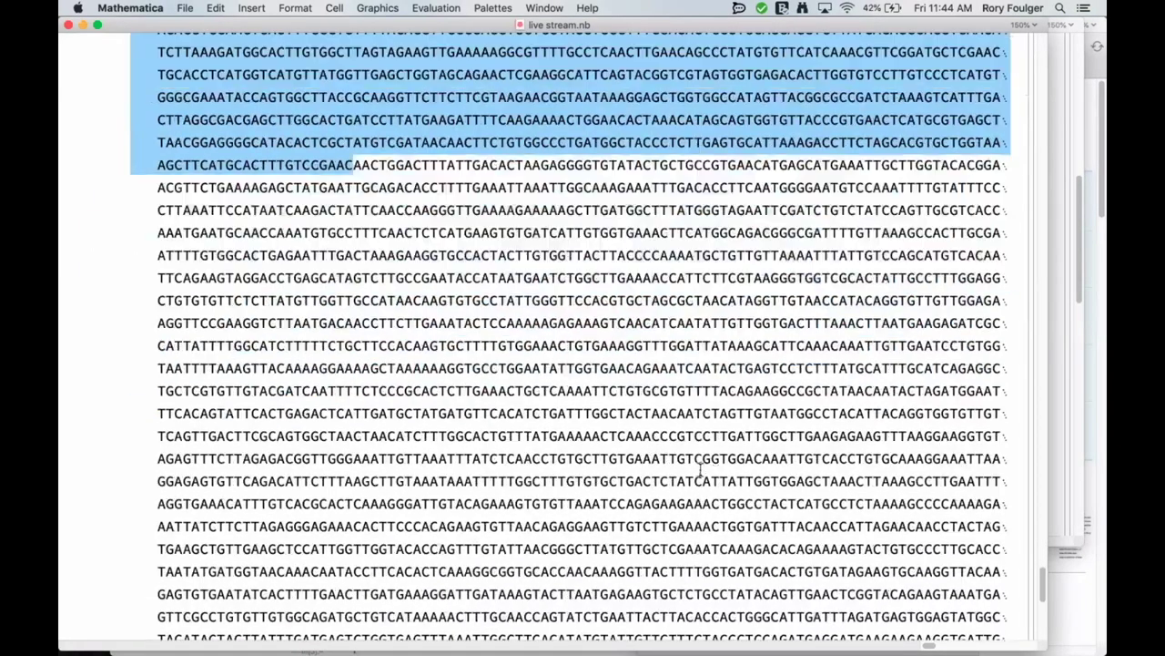
{"action": "left_click", "coordinate": [716, 469], "text": "shift"}
{"action": "key", "text": "shift+super+Down"}
In interactive.nb, replace the reference text in the calculator's "1 text input" field with the copied sequence
{"action": "left_click", "coordinate": [1056, 296]}
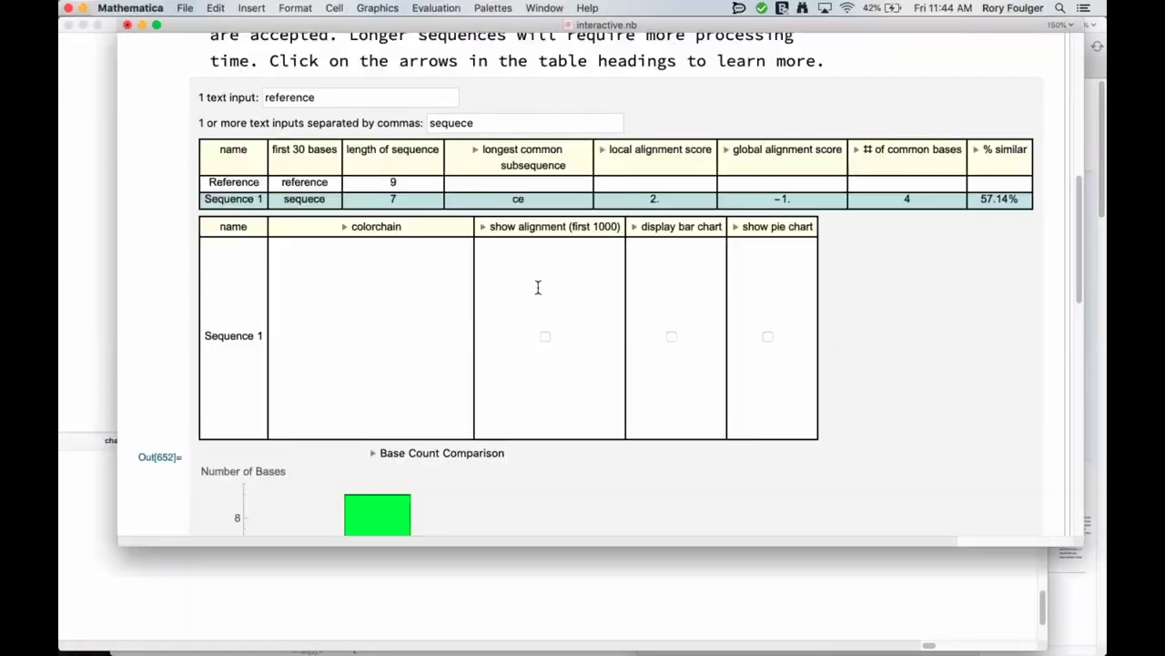
{"action": "left_click", "coordinate": [266, 96]}
{"action": "key", "text": "super+a"}
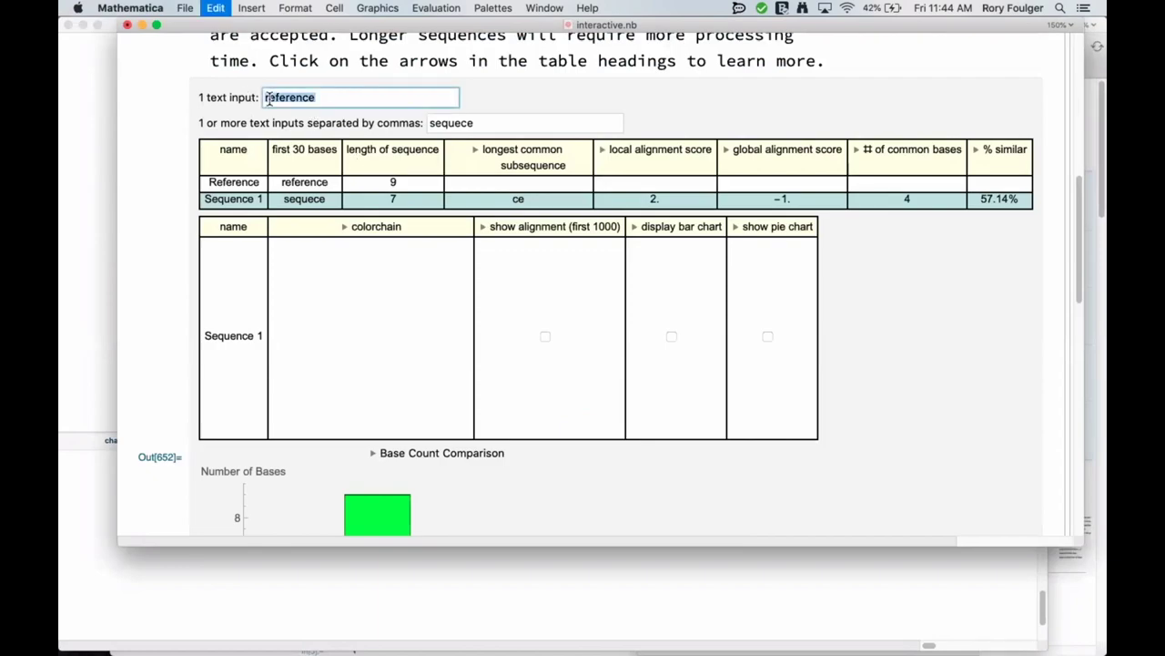
{"action": "key", "text": "super+v"}
In live stream.nb, go to the last page of the genseq table and examine its final sequence rows and columns
{"action": "left_click", "coordinate": [104, 288]}
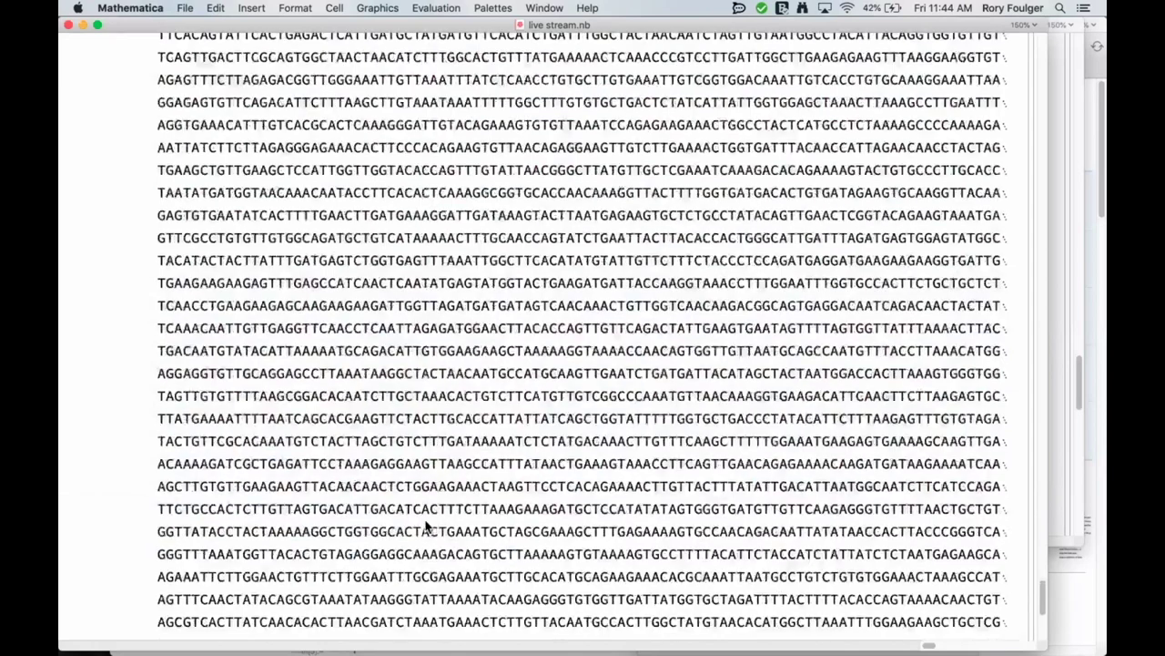
{"action": "scroll", "coordinate": [426, 526], "scroll_direction": "up", "scroll_amount": 15}
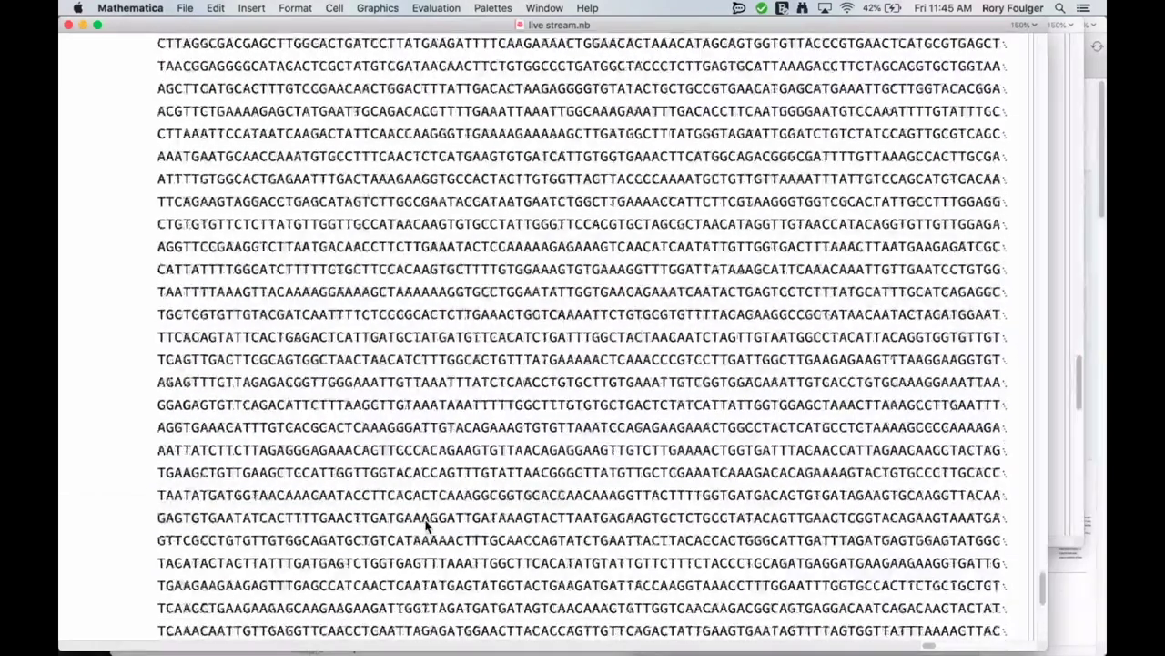
{"action": "scroll", "coordinate": [303, 519], "scroll_direction": "up", "scroll_amount": 1}
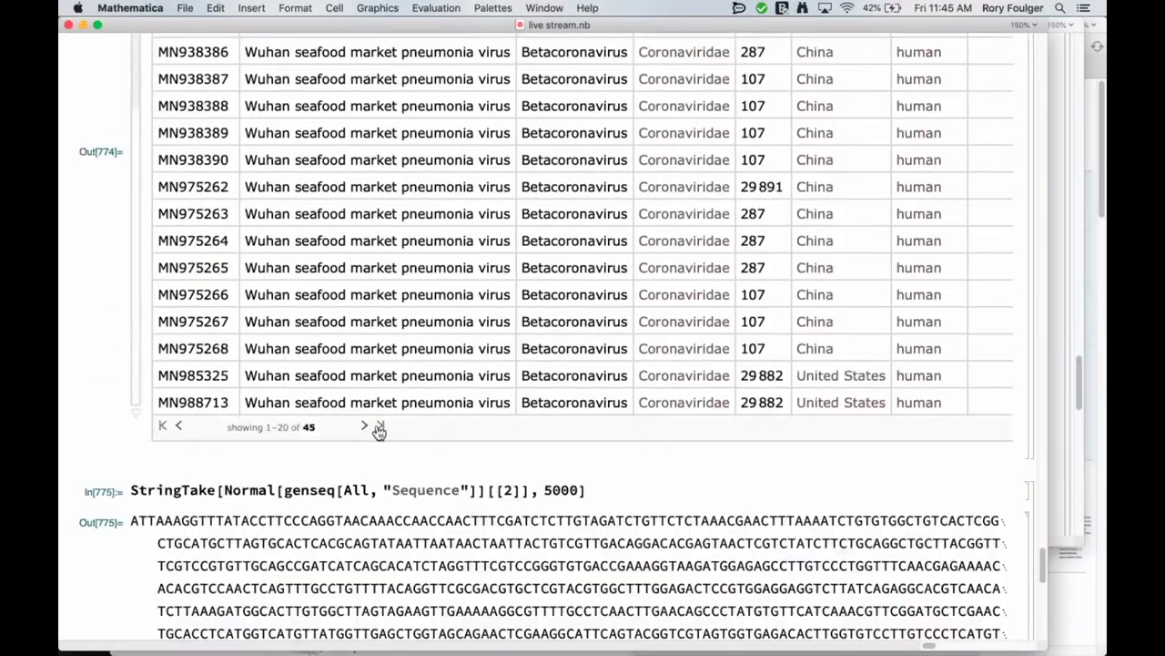
{"action": "left_click", "coordinate": [379, 428]}
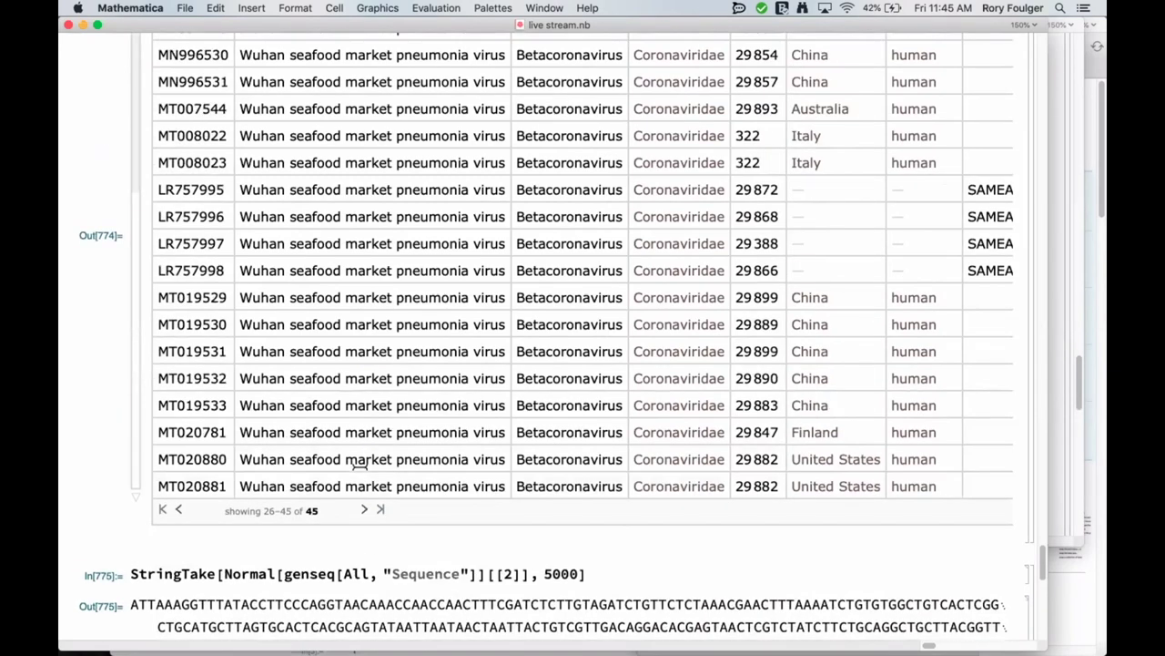
{"action": "scroll", "coordinate": [358, 466], "scroll_direction": "right", "scroll_amount": 5}
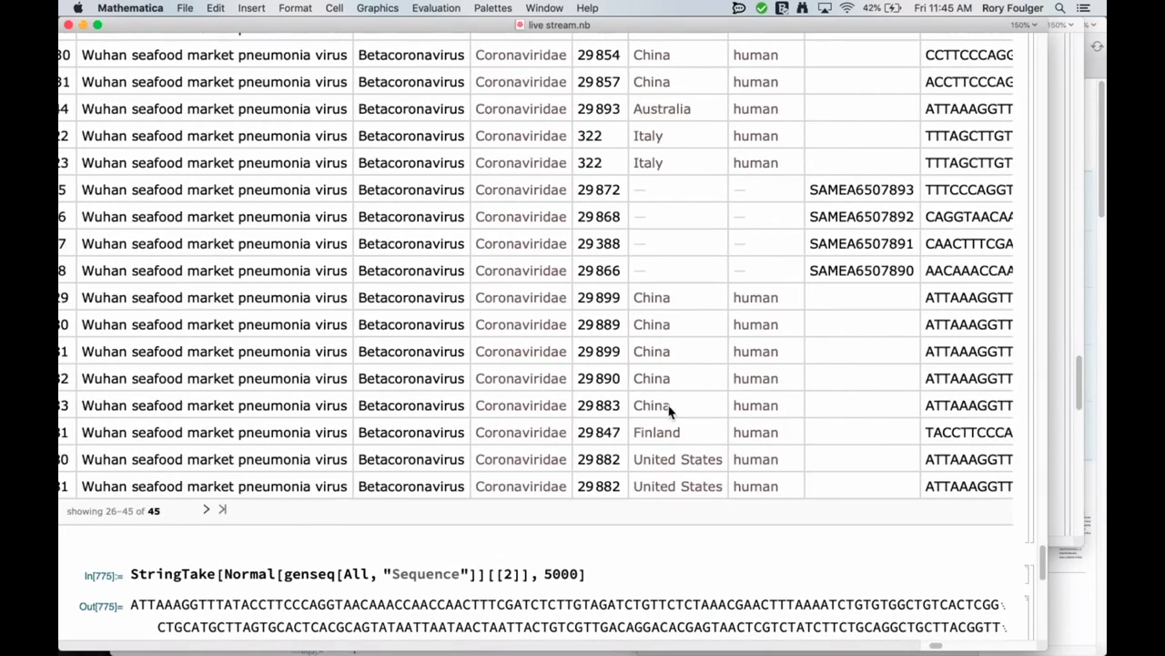
{"action": "scroll", "coordinate": [669, 408], "scroll_direction": "right", "scroll_amount": 2}
{"action": "scroll", "coordinate": [668, 409], "scroll_direction": "left", "scroll_amount": 6}
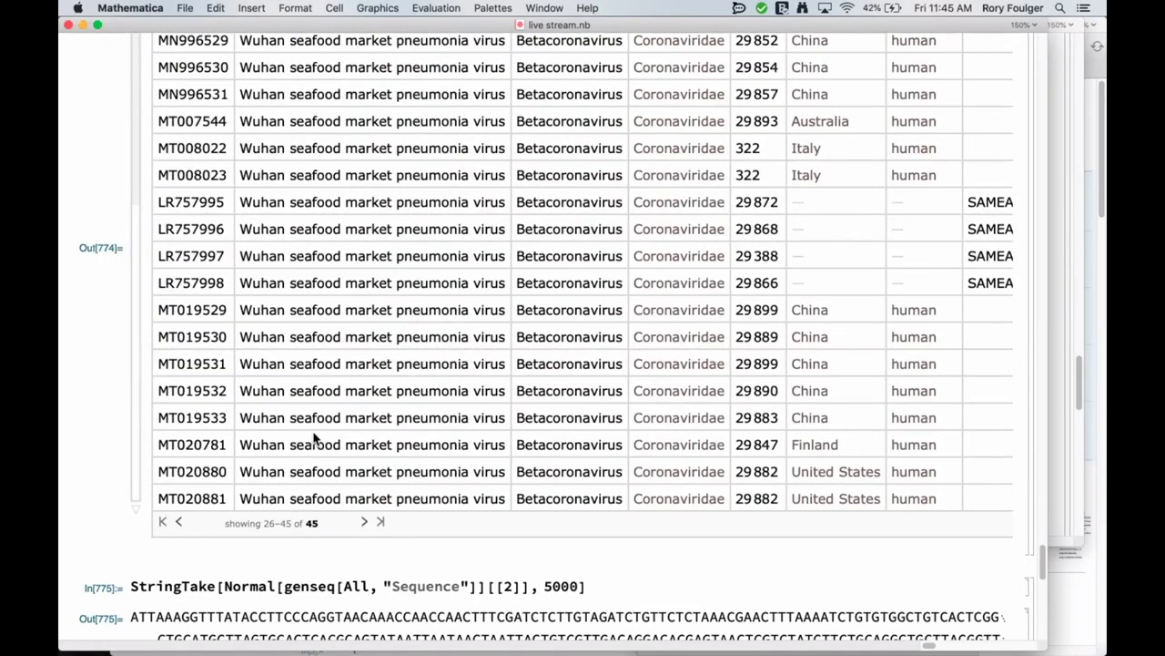
{"action": "scroll", "coordinate": [462, 441], "scroll_direction": "right", "scroll_amount": 3}
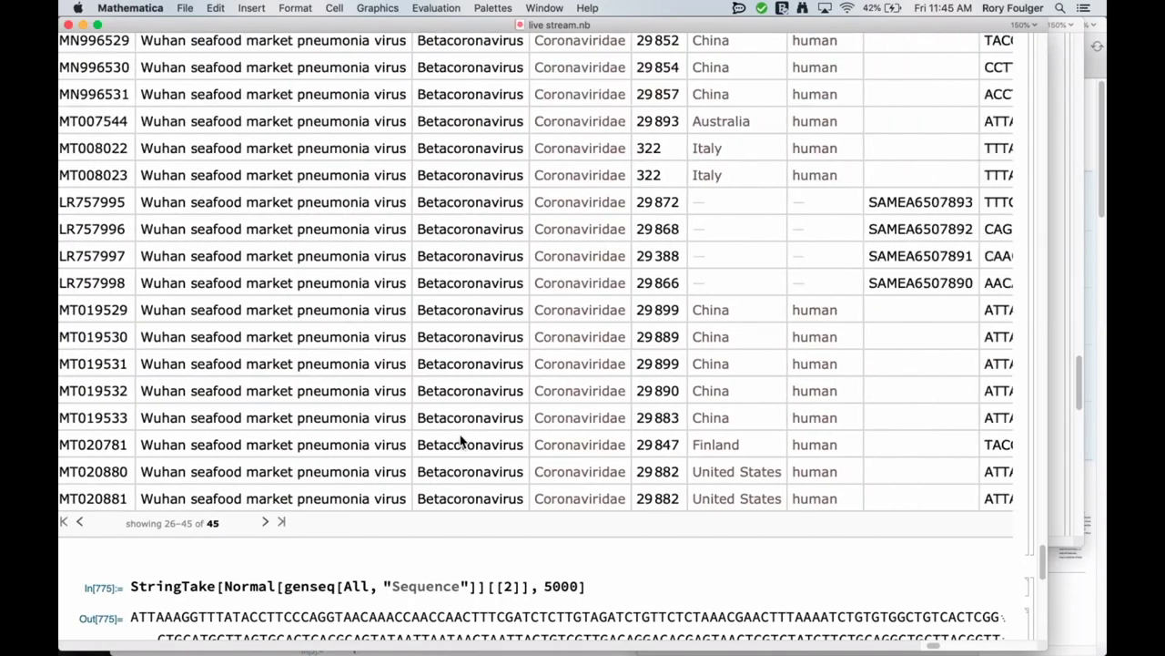
{"action": "scroll", "coordinate": [462, 441], "scroll_direction": "right", "scroll_amount": 4}
{"action": "scroll", "coordinate": [605, 463], "scroll_direction": "right", "scroll_amount": 2}
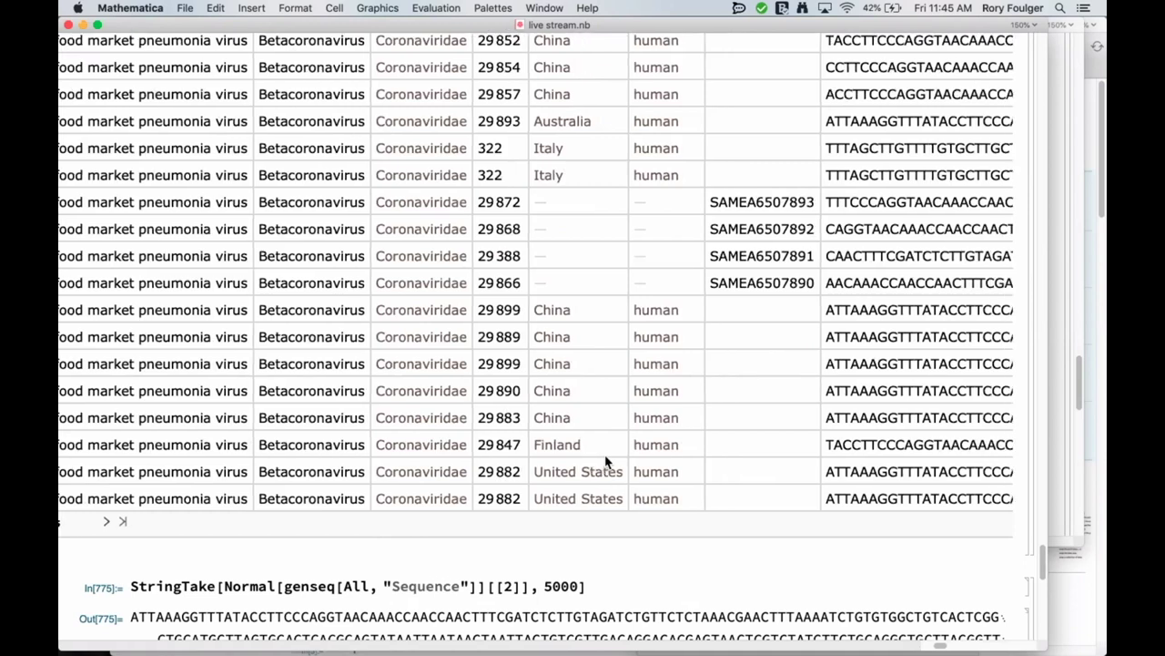
{"action": "scroll", "coordinate": [606, 463], "scroll_direction": "left", "scroll_amount": 5}
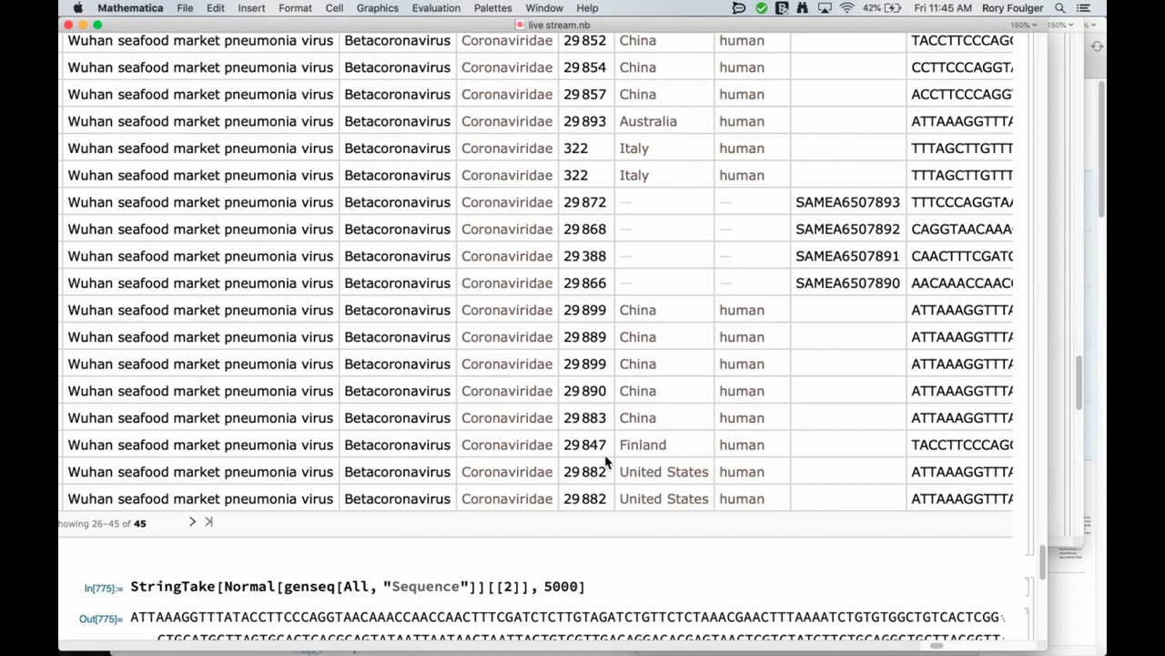
{"action": "scroll", "coordinate": [566, 446], "scroll_direction": "left", "scroll_amount": 4}
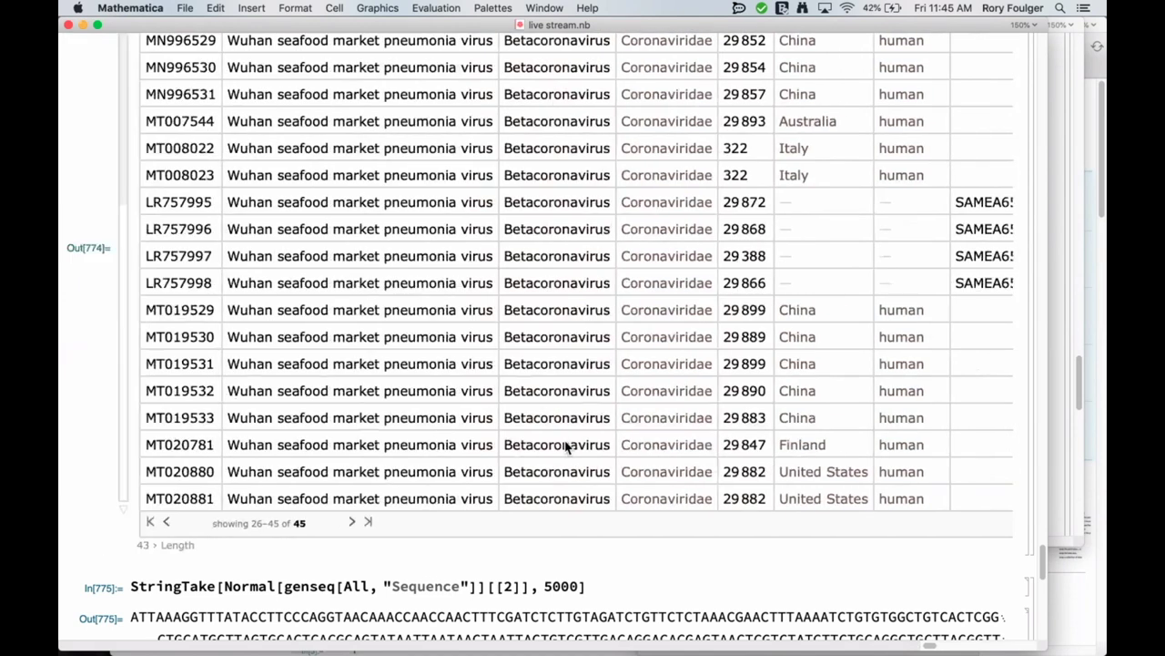
{"action": "scroll", "coordinate": [566, 446], "scroll_direction": "right", "scroll_amount": 2}
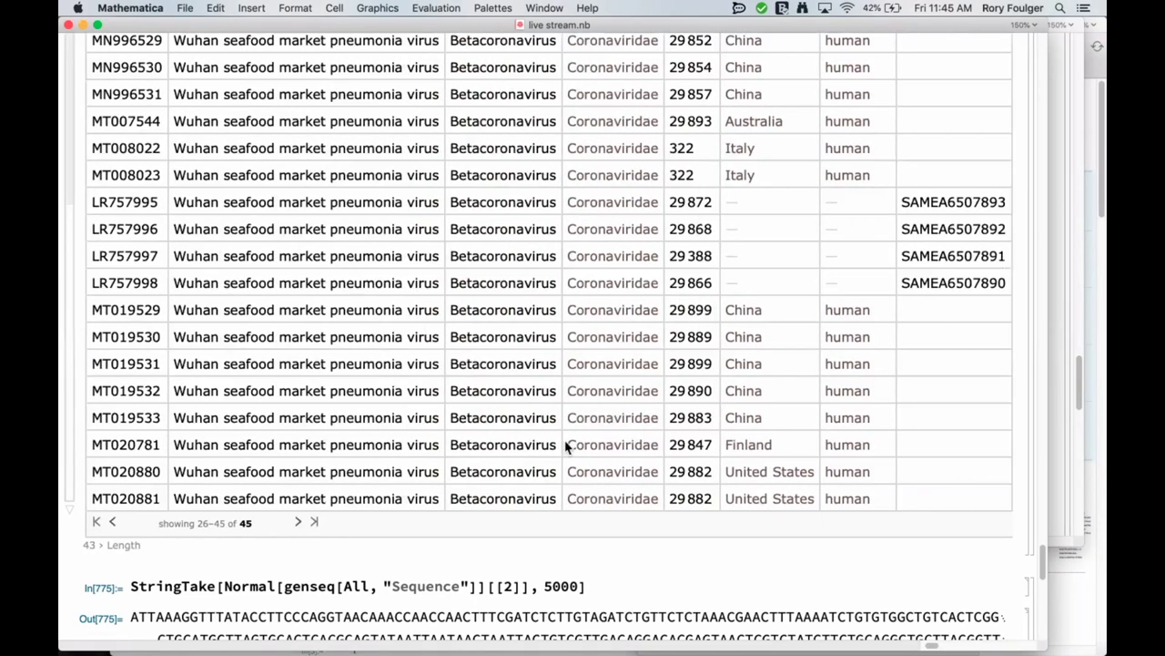
{"action": "scroll", "coordinate": [566, 446], "scroll_direction": "left", "scroll_amount": 1}
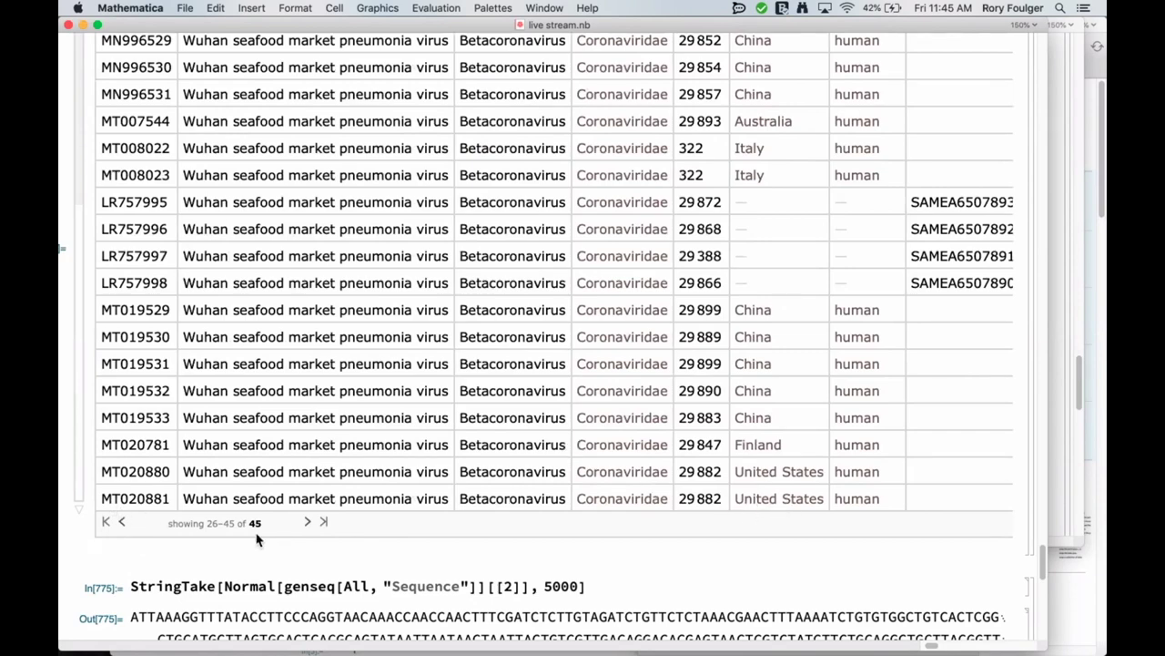
Change the part in the StringTake expression to [[-1]], keeping the length of 5000, and evaluate it
{"action": "scroll", "coordinate": [260, 548], "scroll_direction": "down", "scroll_amount": 5}
{"action": "scroll", "coordinate": [261, 547], "scroll_direction": "down", "scroll_amount": 4}
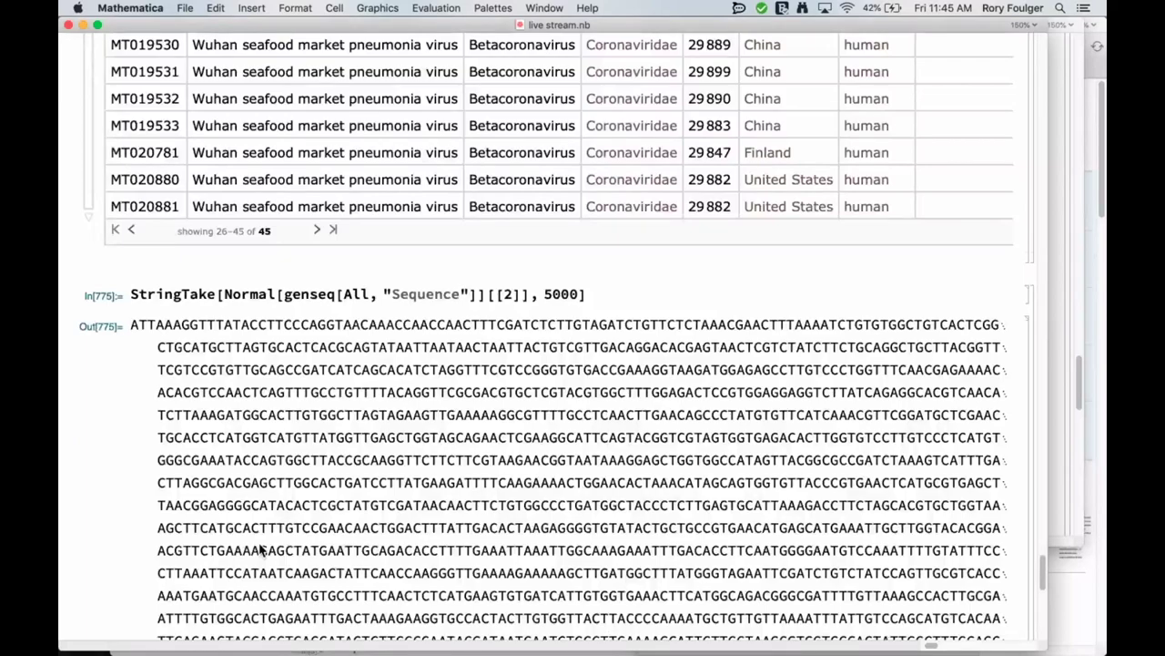
{"action": "scroll", "coordinate": [260, 547], "scroll_direction": "down", "scroll_amount": 16}
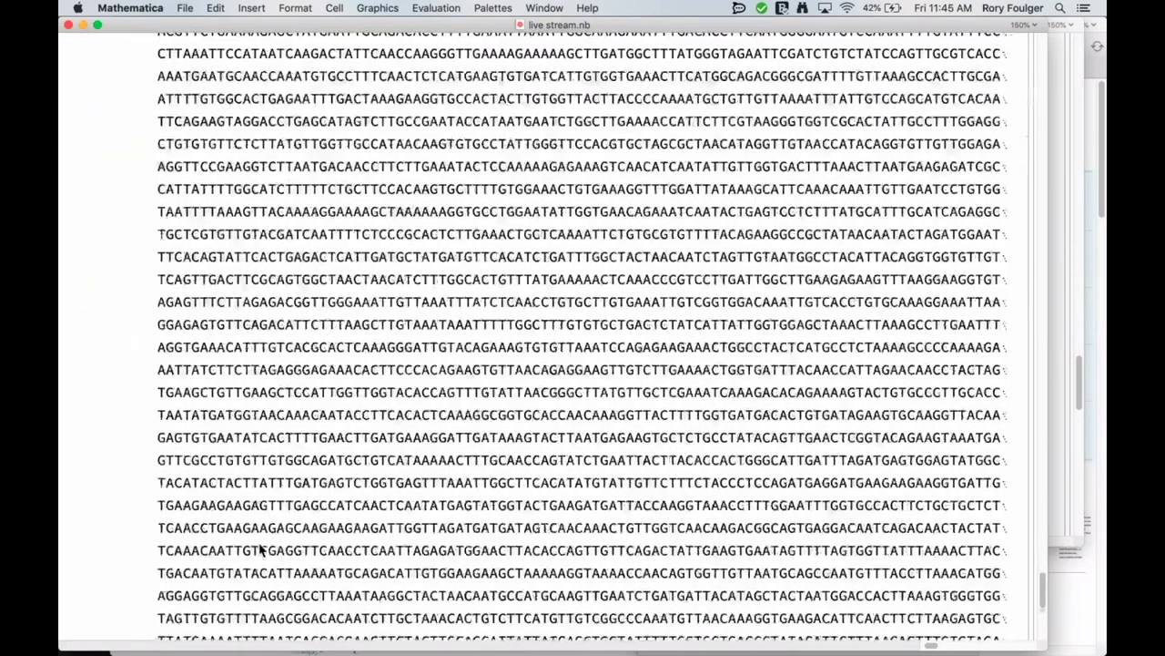
{"action": "scroll", "coordinate": [261, 547], "scroll_direction": "down", "scroll_amount": 15}
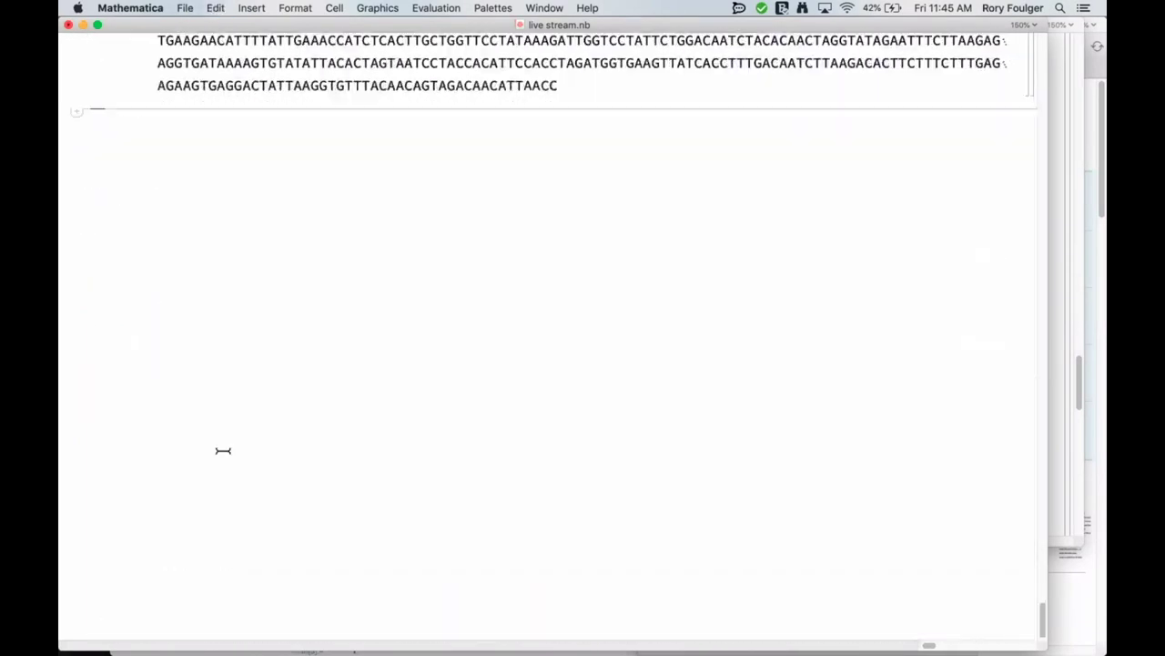
{"action": "scroll", "coordinate": [223, 450], "scroll_direction": "up", "scroll_amount": 15}
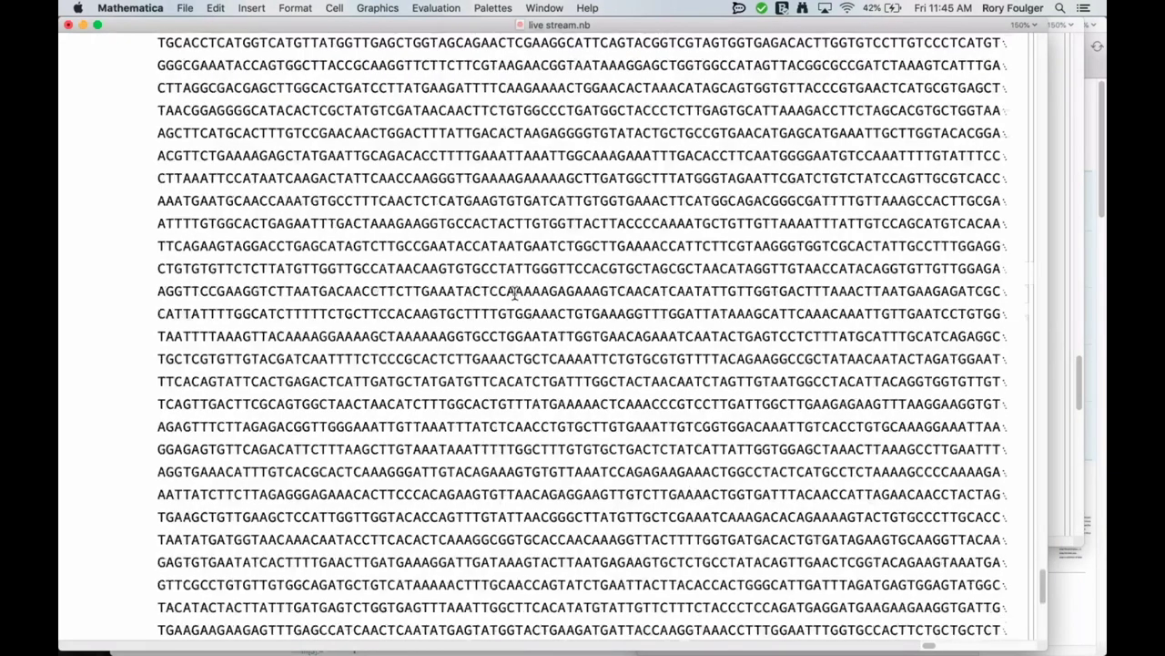
{"action": "scroll", "coordinate": [516, 292], "scroll_direction": "up", "scroll_amount": 12}
{"action": "double_click", "coordinate": [483, 293]}
{"action": "type", "text": "-1"}
{"action": "key", "text": "shift+Return"}
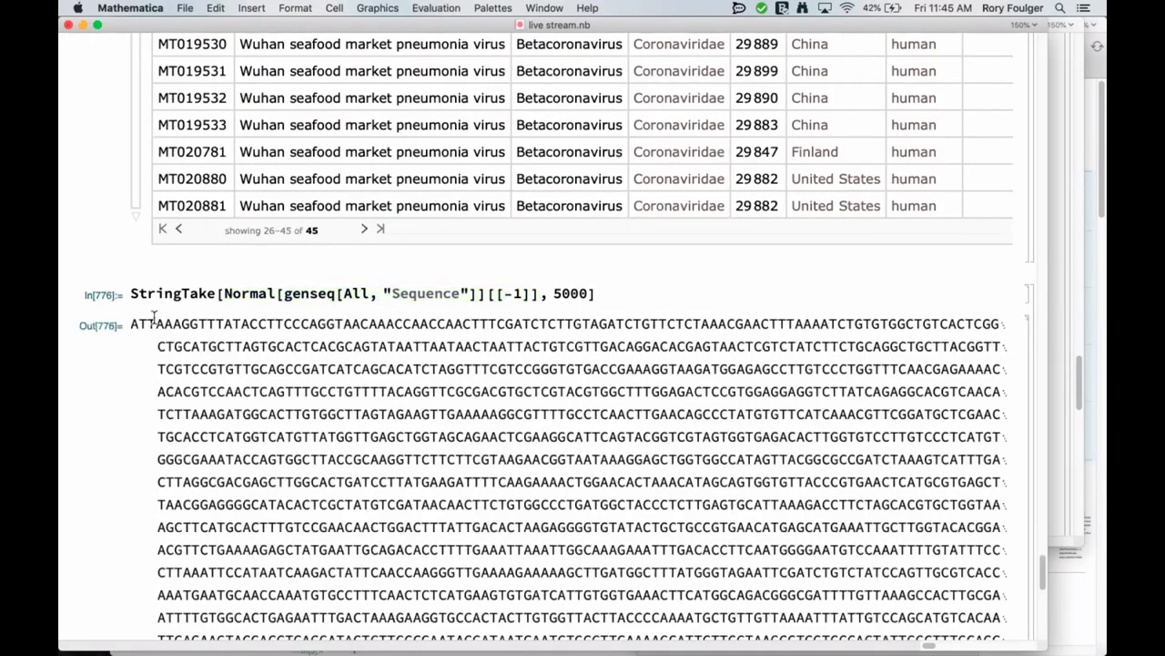
Select and copy the complete sequence output of the [[-1]] StringTake expression, from the first base to the last
{"action": "left_click", "coordinate": [303, 465], "text": "shift"}
{"action": "scroll", "coordinate": [349, 521], "scroll_direction": "down", "scroll_amount": 2}
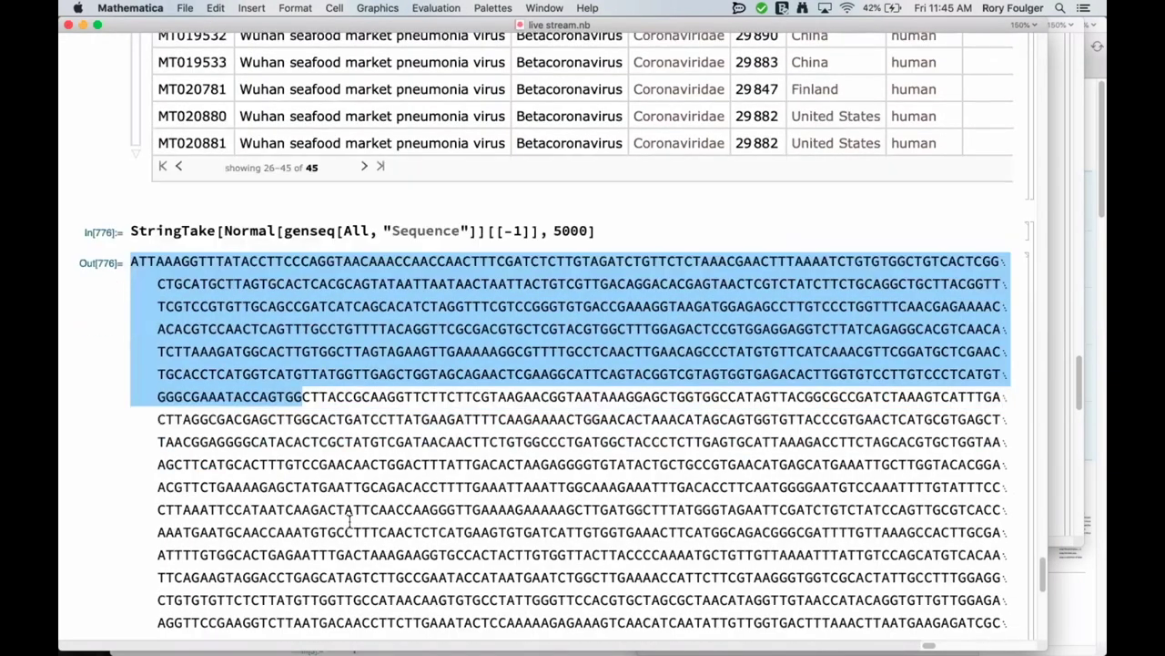
{"action": "scroll", "coordinate": [512, 308], "scroll_direction": "down", "scroll_amount": 20}
{"action": "left_click", "coordinate": [557, 114], "text": "shift"}
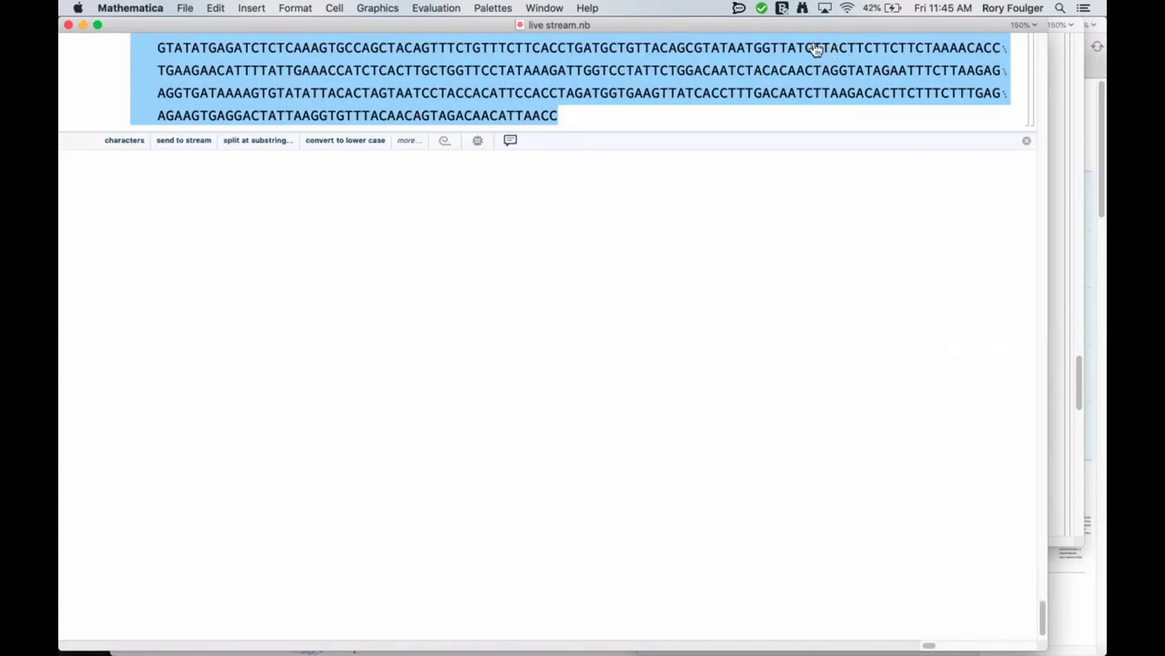
{"action": "key", "text": "super+Tab"}
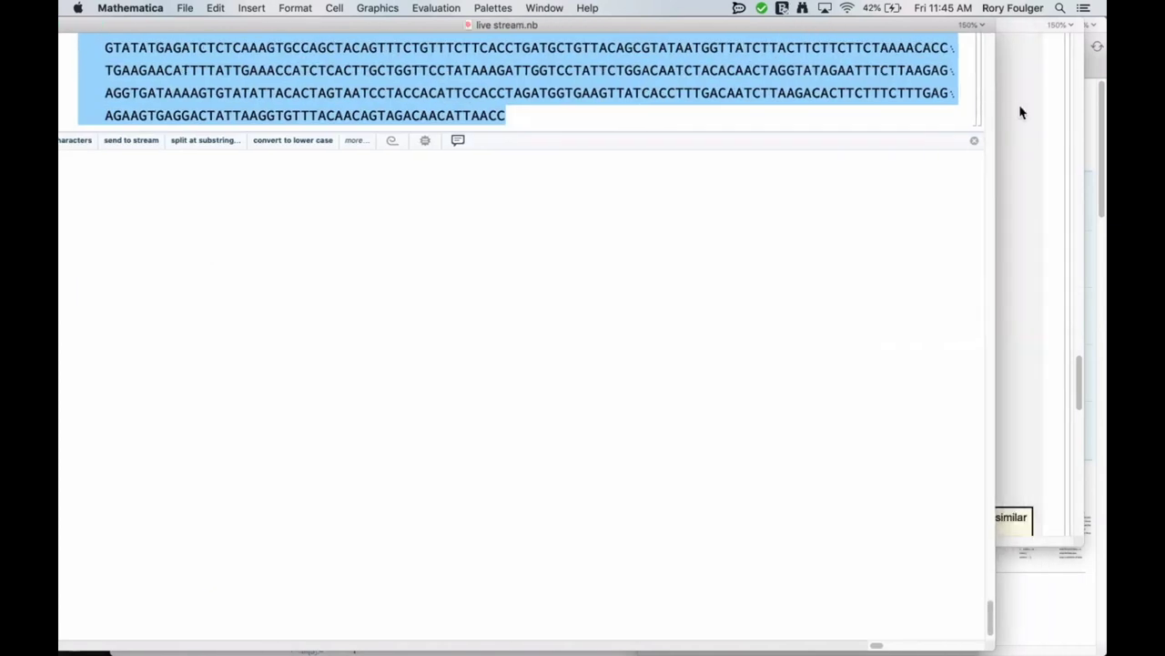
In interactive.nb, replace the text in the calculator's "1 or more text inputs separated by commas" field with the copied sequence and submit it
{"action": "left_click", "coordinate": [1020, 109]}
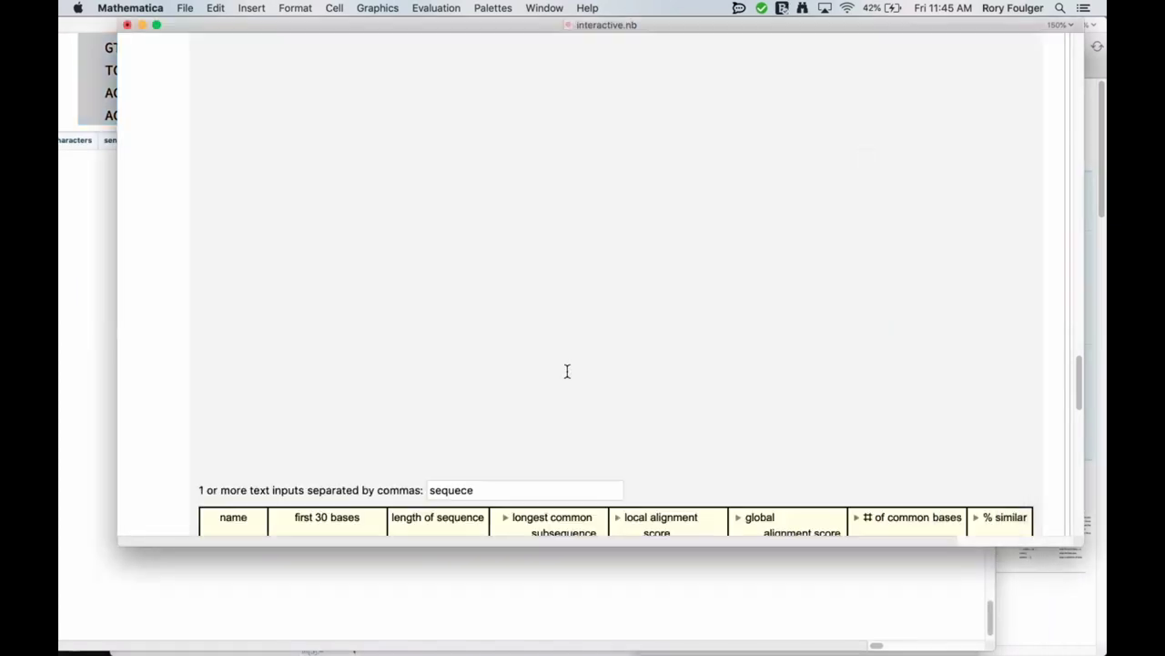
{"action": "left_click", "coordinate": [456, 475]}
{"action": "key", "text": "super+v"}
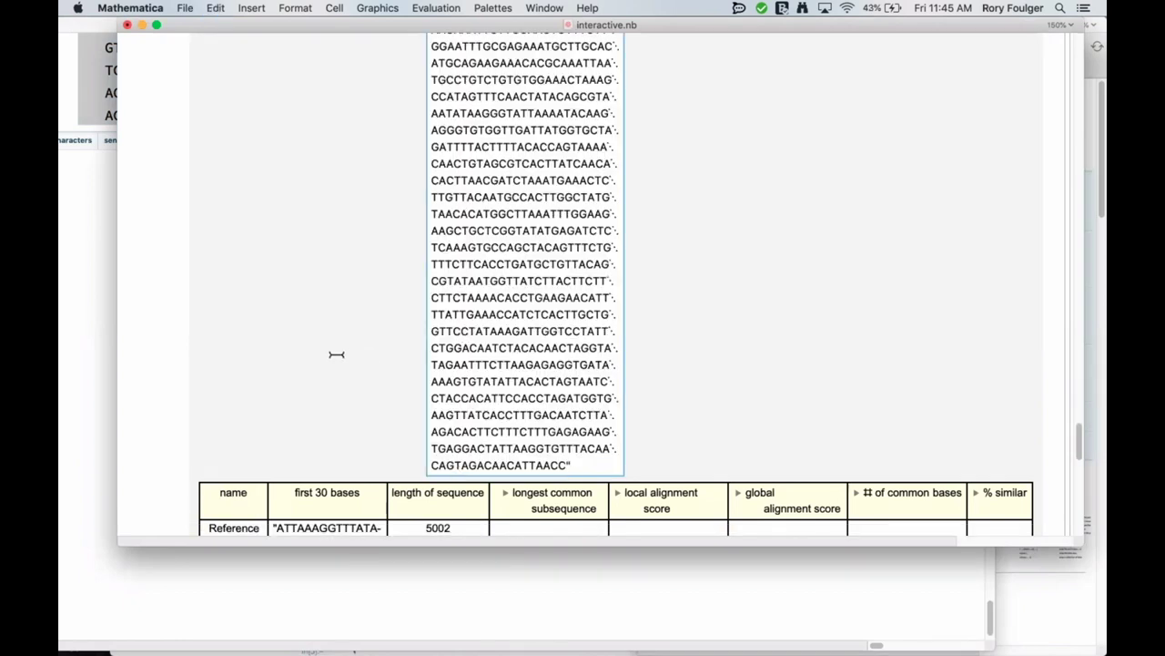
{"action": "key", "text": "Return"}
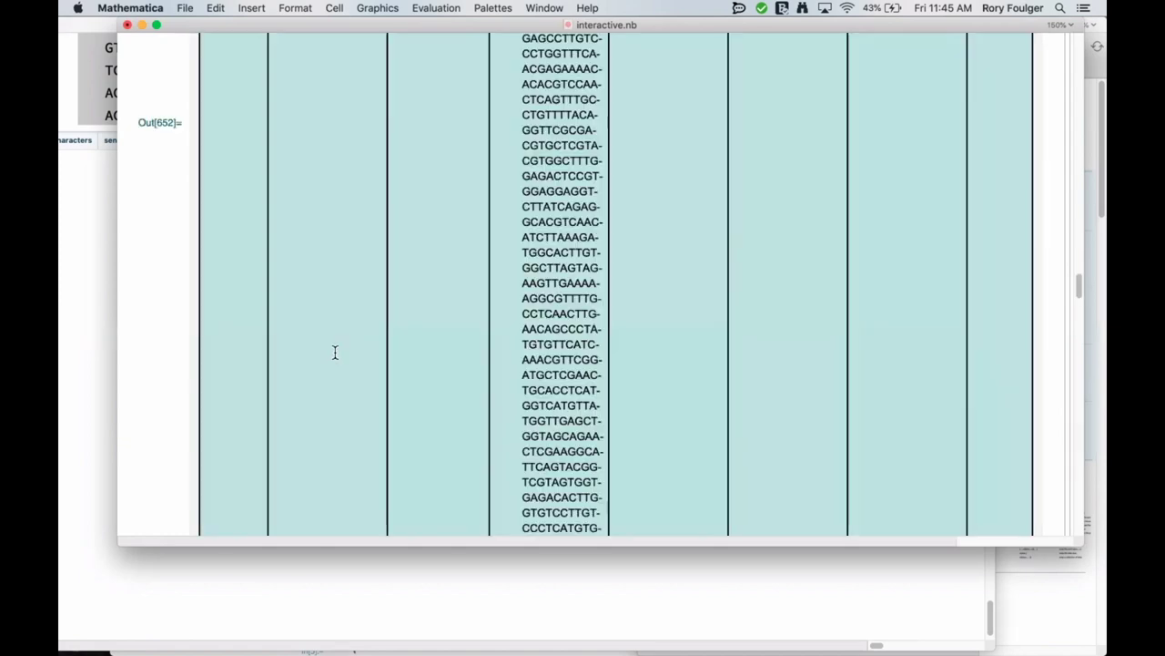
Examine the calculator's comparison table for Sequence 1, including the longest common subsequence, alignment scores, common bases and % similar
{"action": "scroll", "coordinate": [335, 359], "scroll_direction": "down", "scroll_amount": 10}
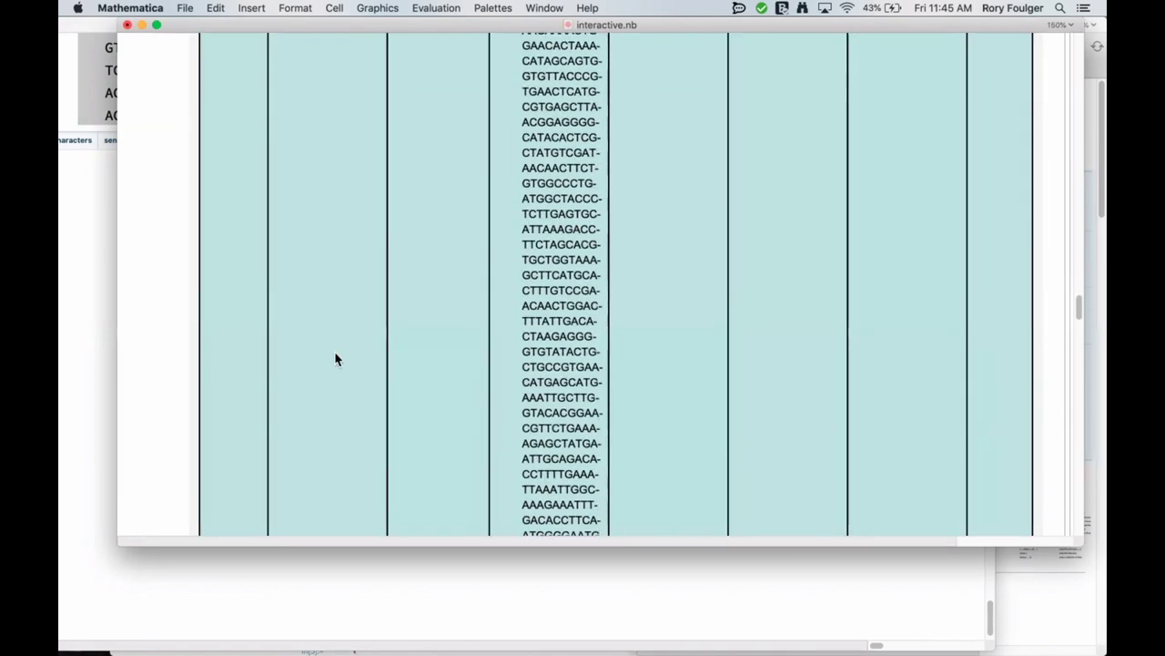
{"action": "scroll", "coordinate": [335, 359], "scroll_direction": "up", "scroll_amount": 3}
{"action": "scroll", "coordinate": [335, 359], "scroll_direction": "up", "scroll_amount": 15}
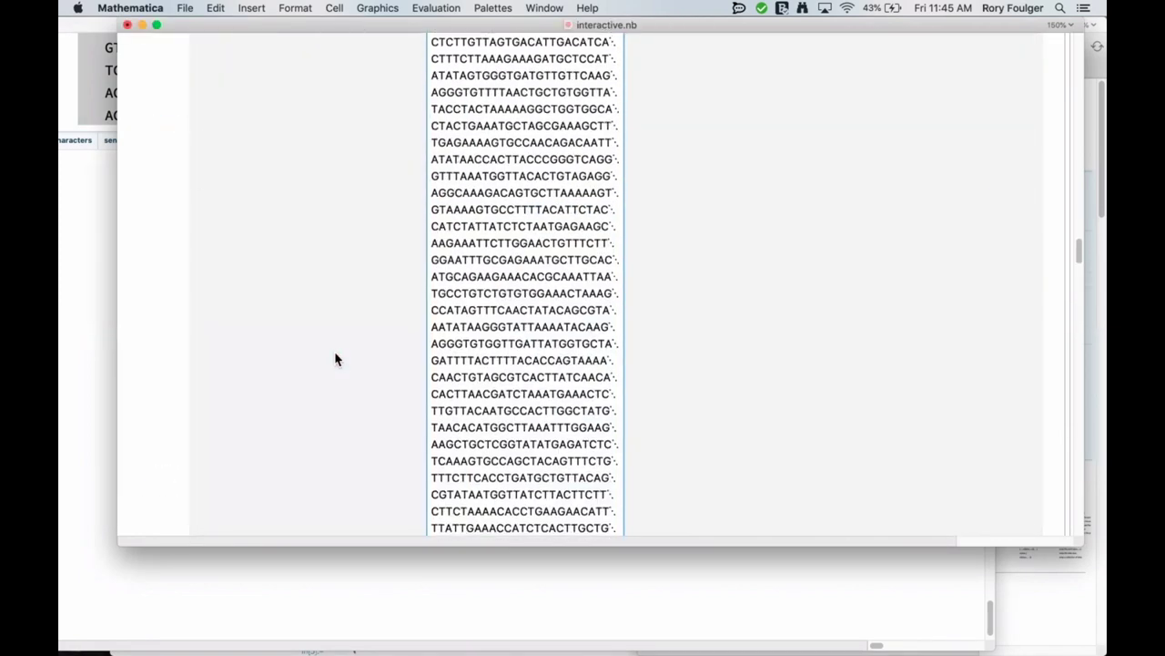
{"action": "scroll", "coordinate": [335, 359], "scroll_direction": "down", "scroll_amount": 5}
{"action": "scroll", "coordinate": [335, 359], "scroll_direction": "down", "scroll_amount": 5}
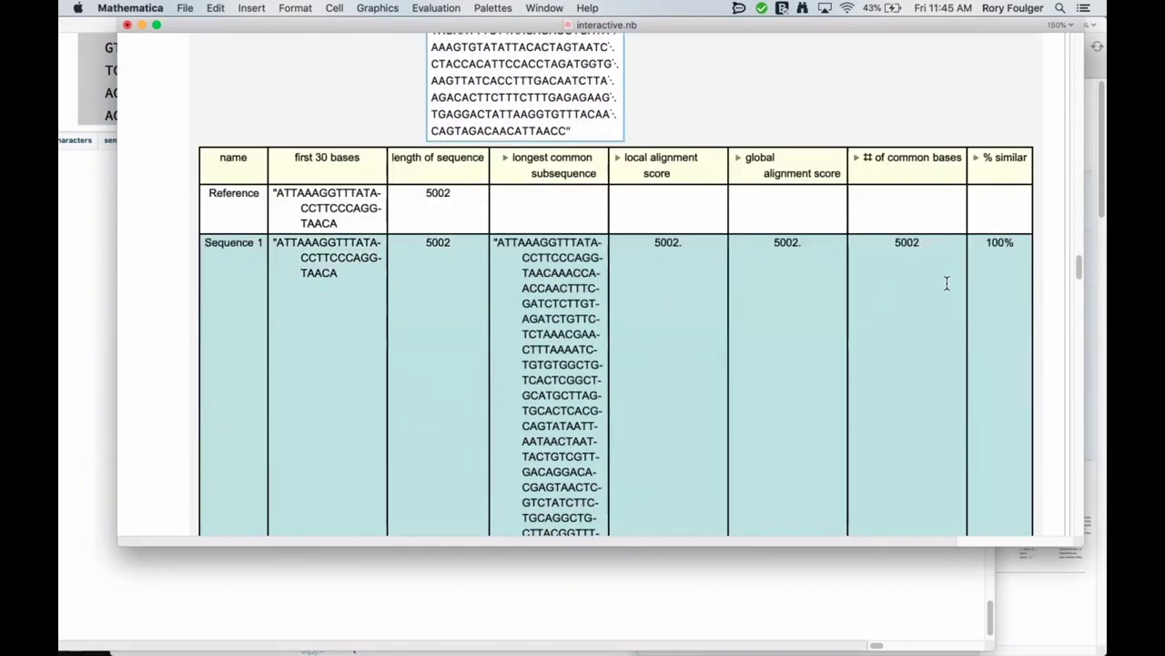
{"action": "scroll", "coordinate": [1001, 242], "scroll_direction": "down", "scroll_amount": 15}
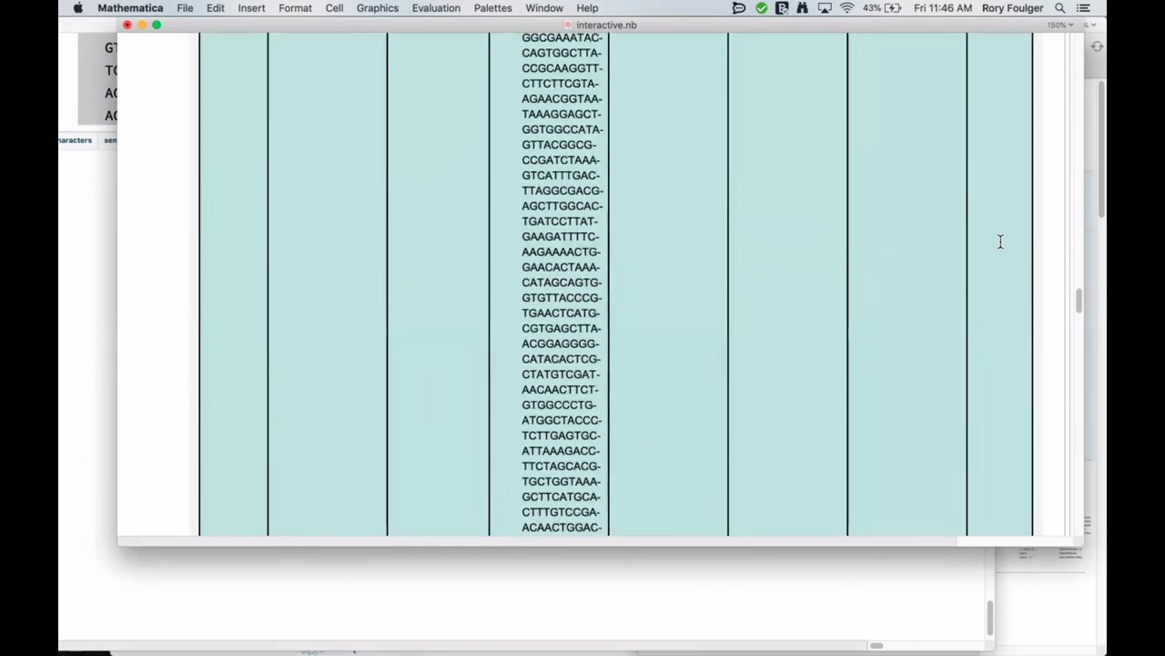
{"action": "scroll", "coordinate": [1000, 241], "scroll_direction": "down", "scroll_amount": 15}
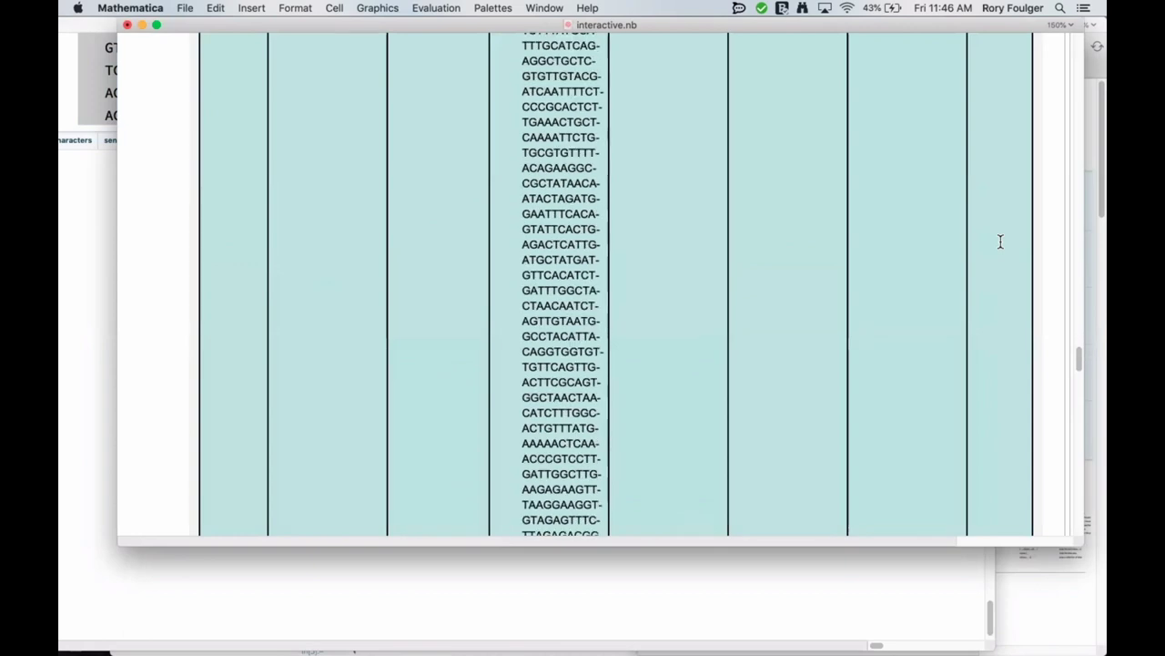
{"action": "scroll", "coordinate": [1001, 241], "scroll_direction": "down", "scroll_amount": 15}
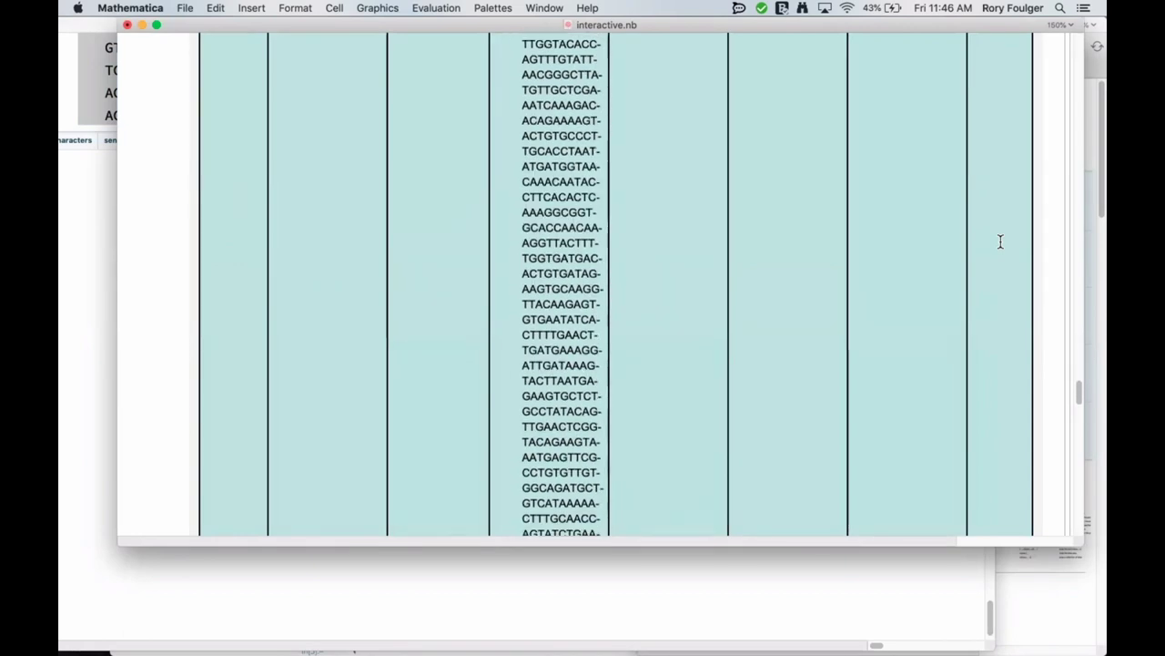
{"action": "scroll", "coordinate": [1000, 241], "scroll_direction": "down", "scroll_amount": 15}
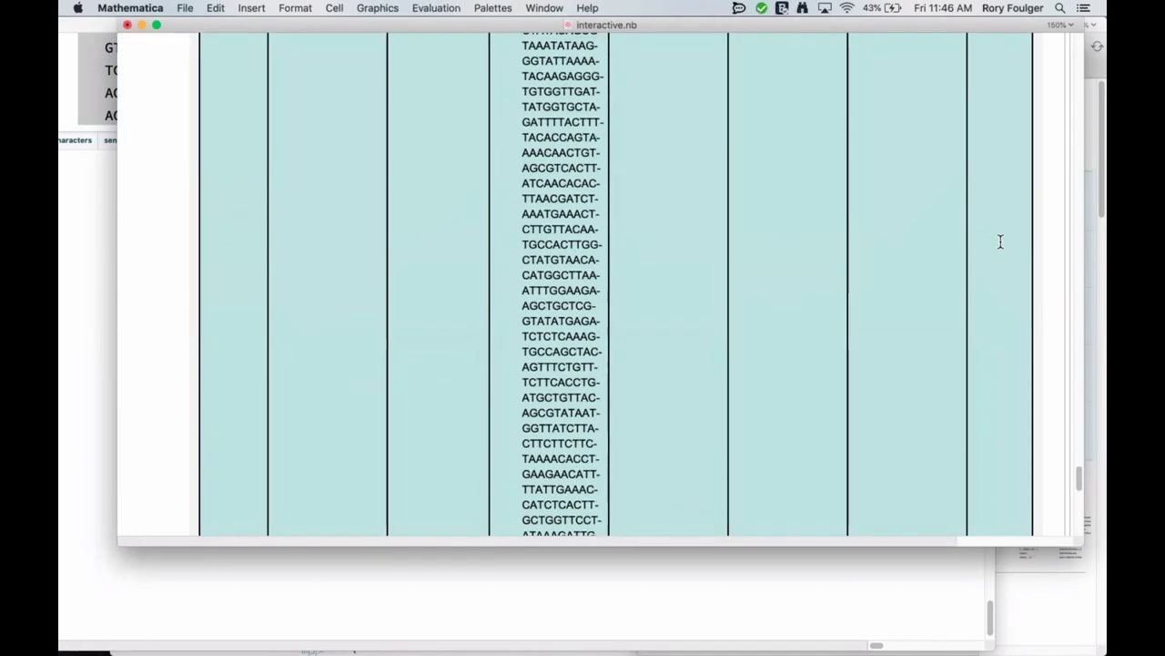
Show the comparison pie chart and the alignment of the first 1000 bases for Sequence 1
{"action": "scroll", "coordinate": [1001, 241], "scroll_direction": "down", "scroll_amount": 5}
{"action": "scroll", "coordinate": [1000, 241], "scroll_direction": "up", "scroll_amount": 2}
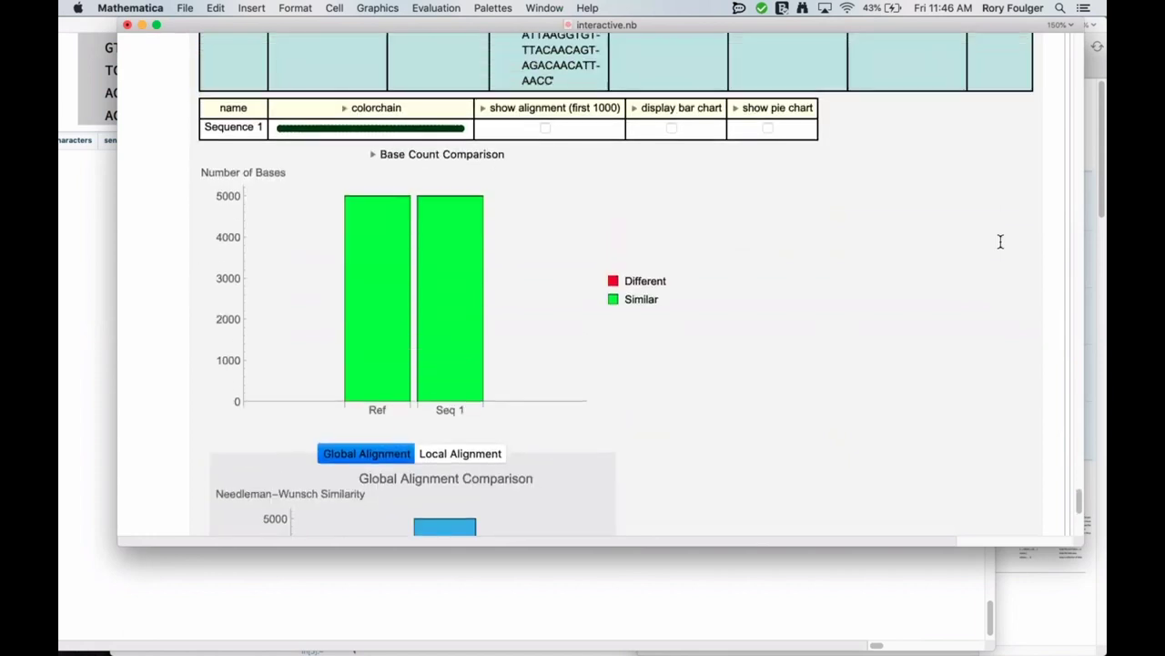
{"action": "left_click", "coordinate": [768, 128]}
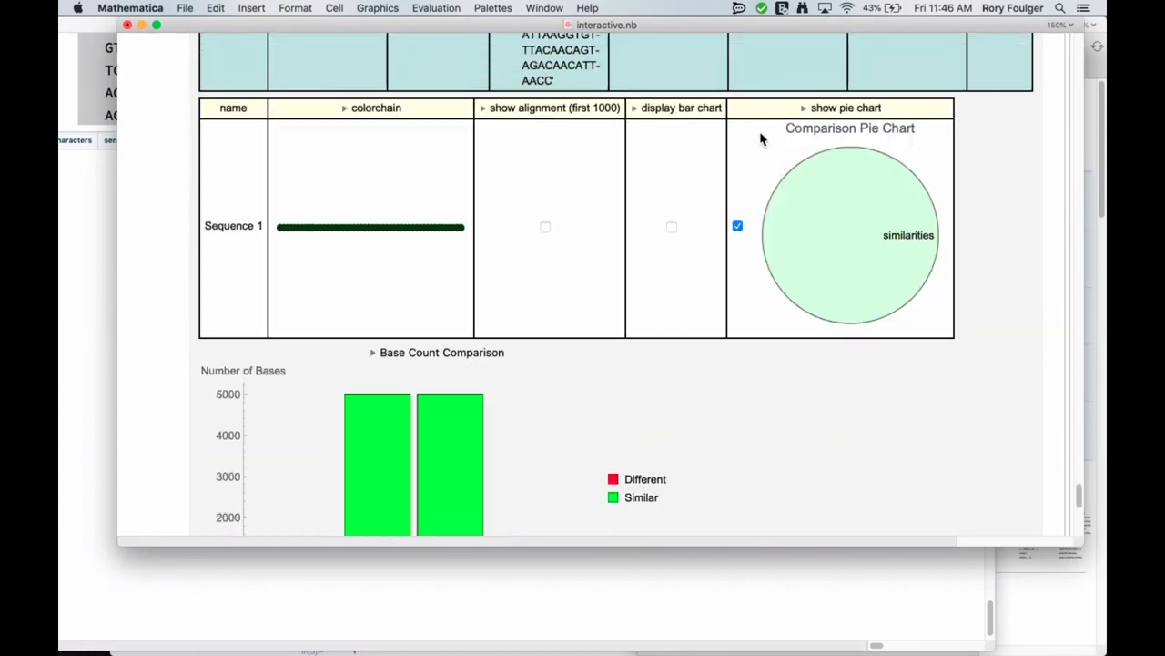
{"action": "left_click", "coordinate": [546, 227]}
In live stream.nb, change the StringTake expression's sequence index to 21 and evaluate it for 5000 bases
{"action": "left_click", "coordinate": [100, 308]}
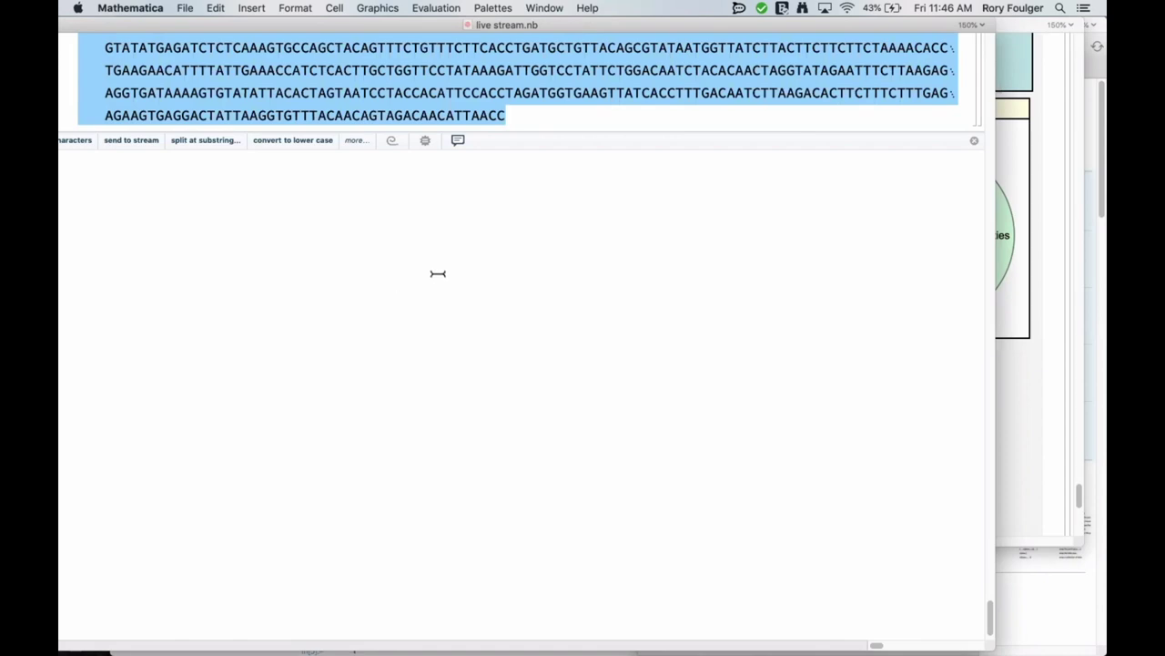
{"action": "scroll", "coordinate": [432, 260], "scroll_direction": "up", "scroll_amount": 3}
{"action": "scroll", "coordinate": [430, 258], "scroll_direction": "up", "scroll_amount": 1}
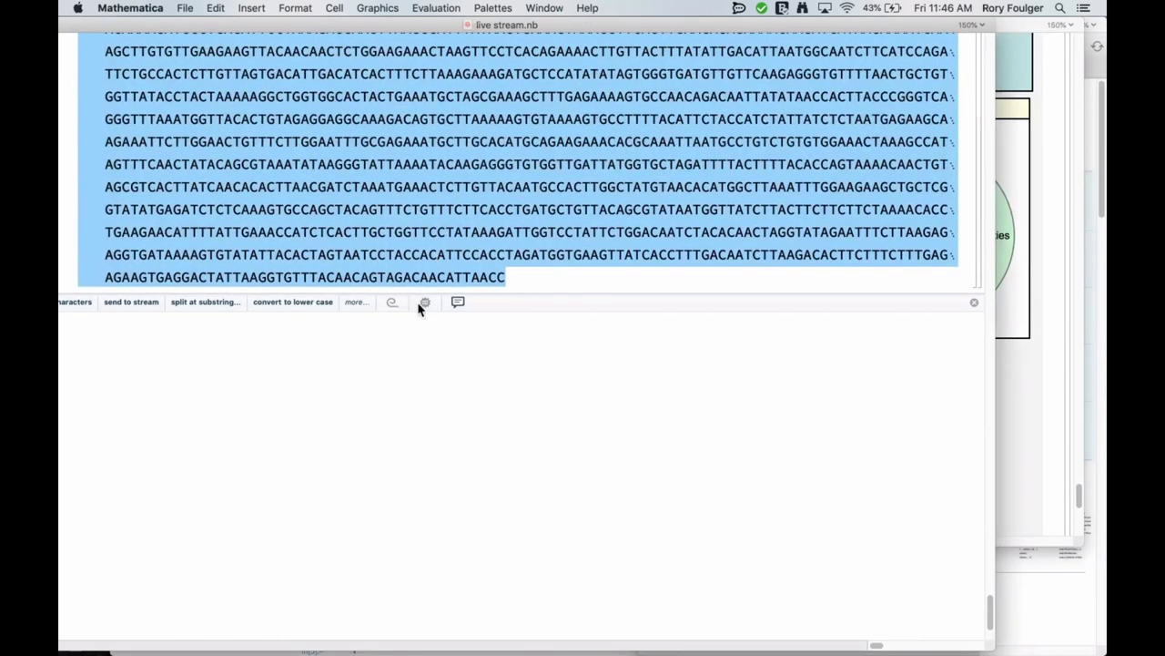
{"action": "scroll", "coordinate": [411, 321], "scroll_direction": "up", "scroll_amount": 15}
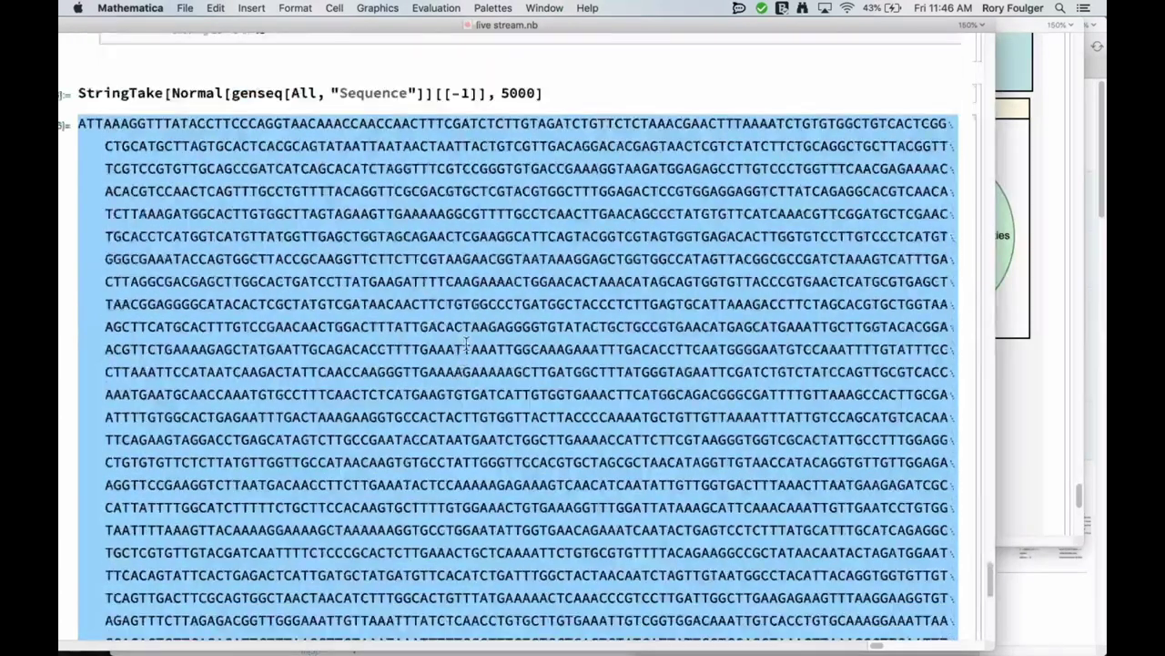
{"action": "scroll", "coordinate": [462, 360], "scroll_direction": "up", "scroll_amount": 5}
{"action": "left_click", "coordinate": [458, 344]}
{"action": "key", "text": "BackSpace"}
{"action": "key", "text": "BackSpace"}
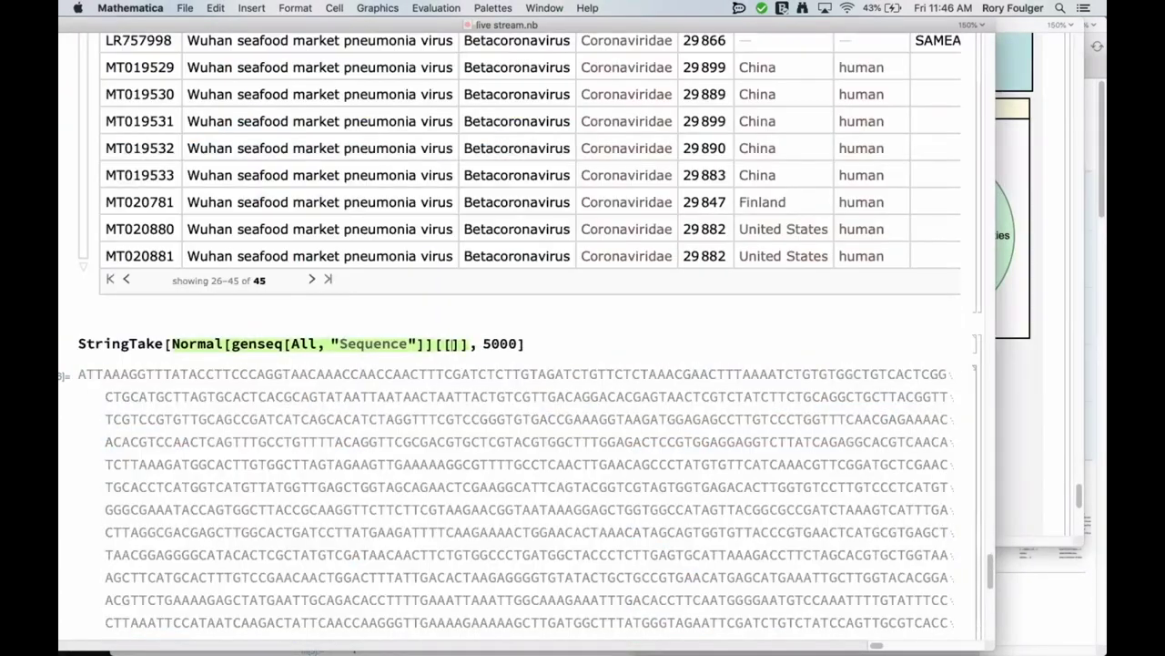
{"action": "type", "text": "21"}
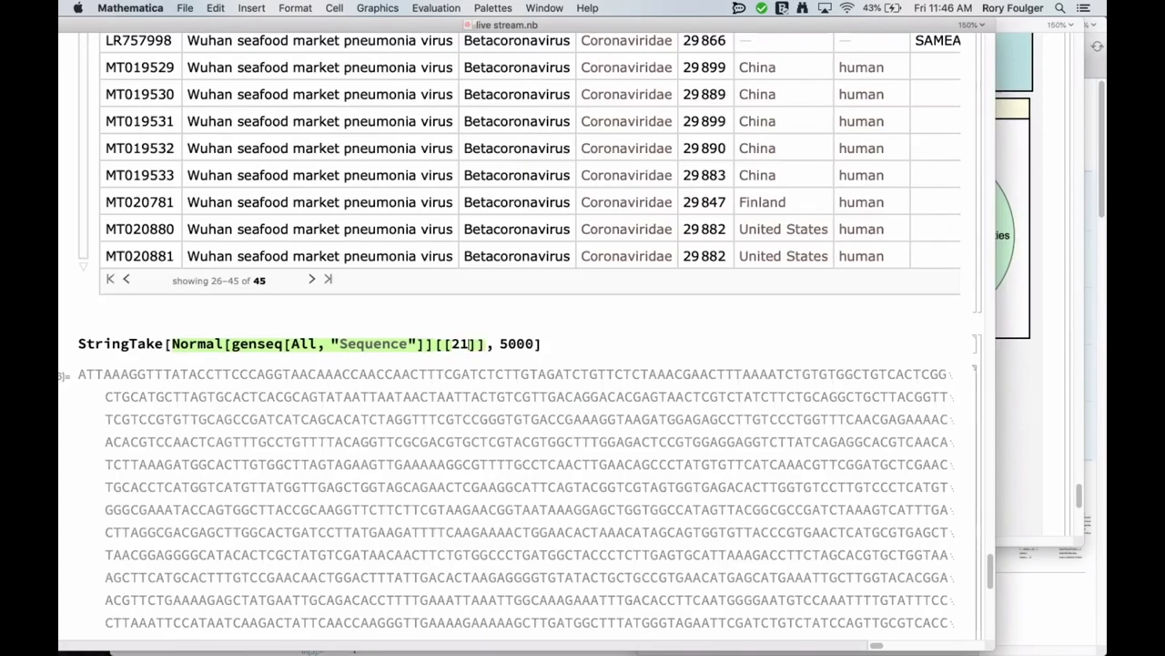
{"action": "key", "text": "shift+Return"}
Select and copy the complete sequence output of the [[21]] StringTake expression, from the first base to the last
{"action": "left_click", "coordinate": [79, 350]}
{"action": "left_click", "coordinate": [166, 482], "text": "shift"}
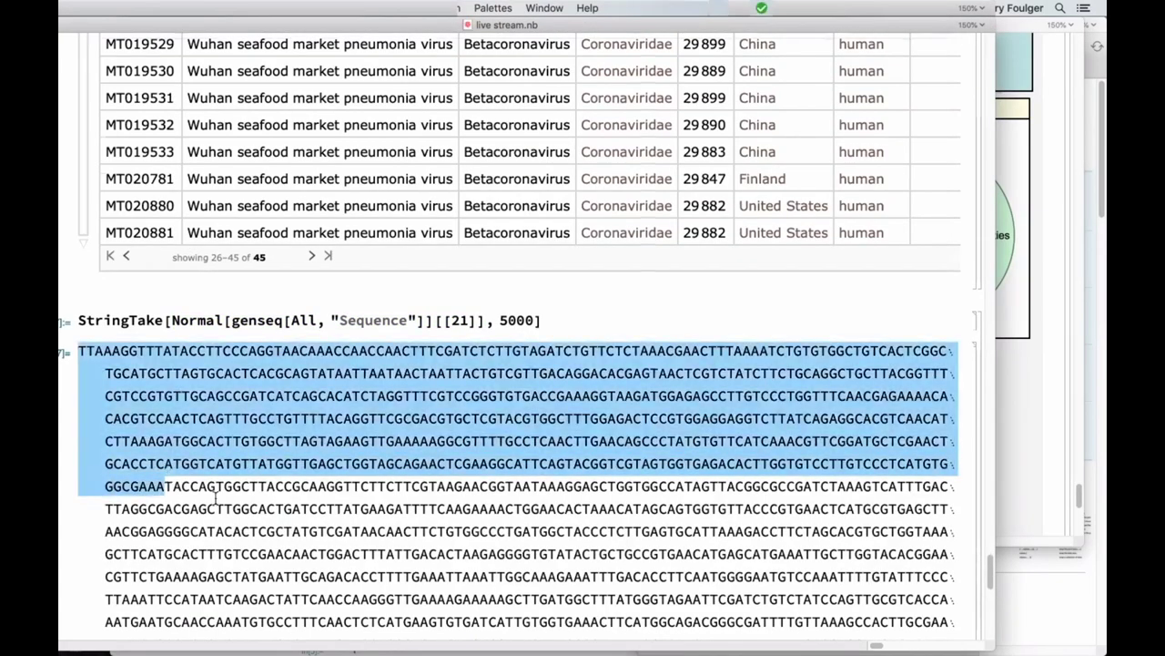
{"action": "left_click_drag", "start_coordinate": [216, 496], "coordinate": [999, 217]}
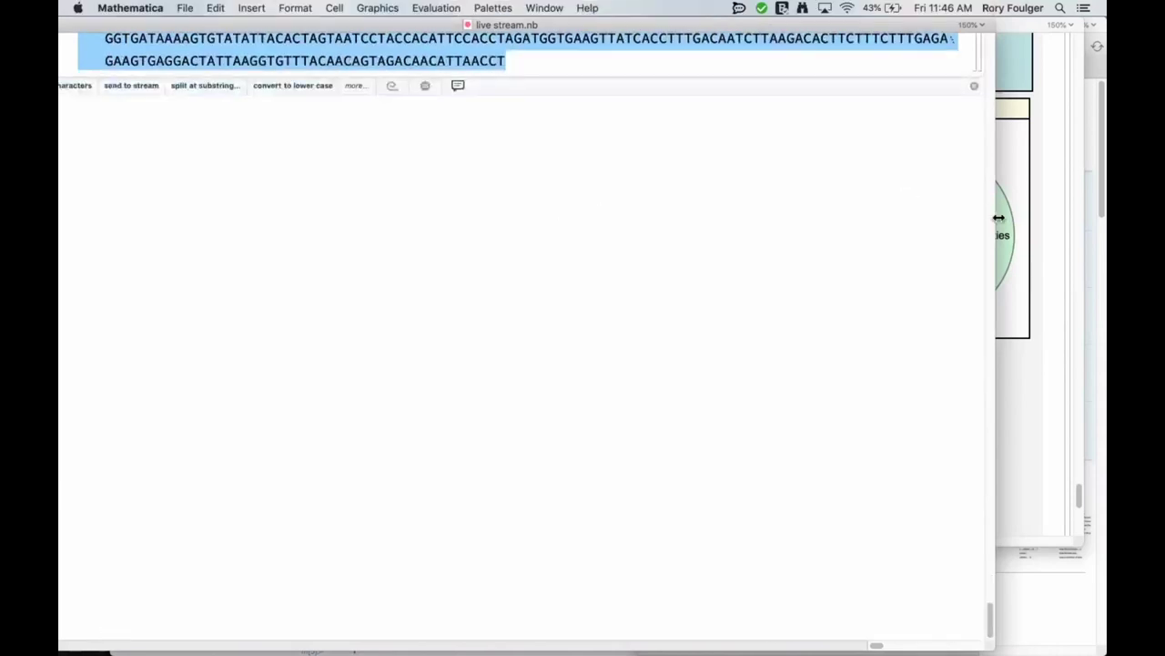
In interactive.nb, replace the calculator's "1 or more text inputs separated by commas" text with the copied sequence 21, submit it and review the comparison
{"action": "key", "text": "super+grave"}
{"action": "scroll", "coordinate": [611, 252], "scroll_direction": "up", "scroll_amount": 5}
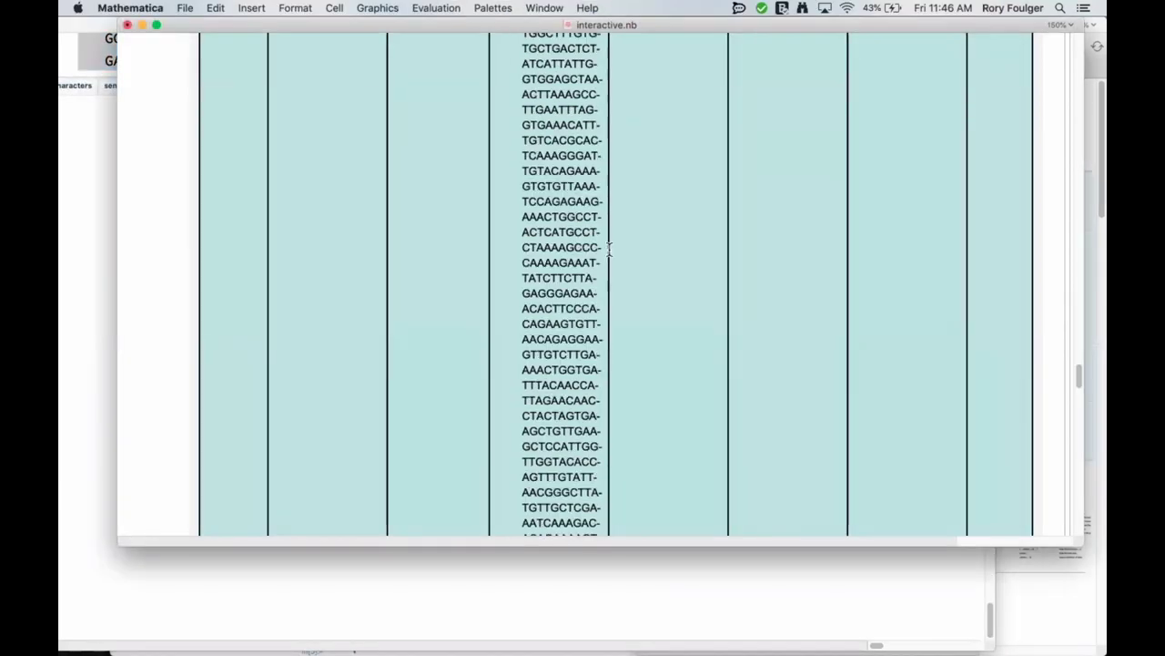
{"action": "scroll", "coordinate": [608, 247], "scroll_direction": "up", "scroll_amount": 15}
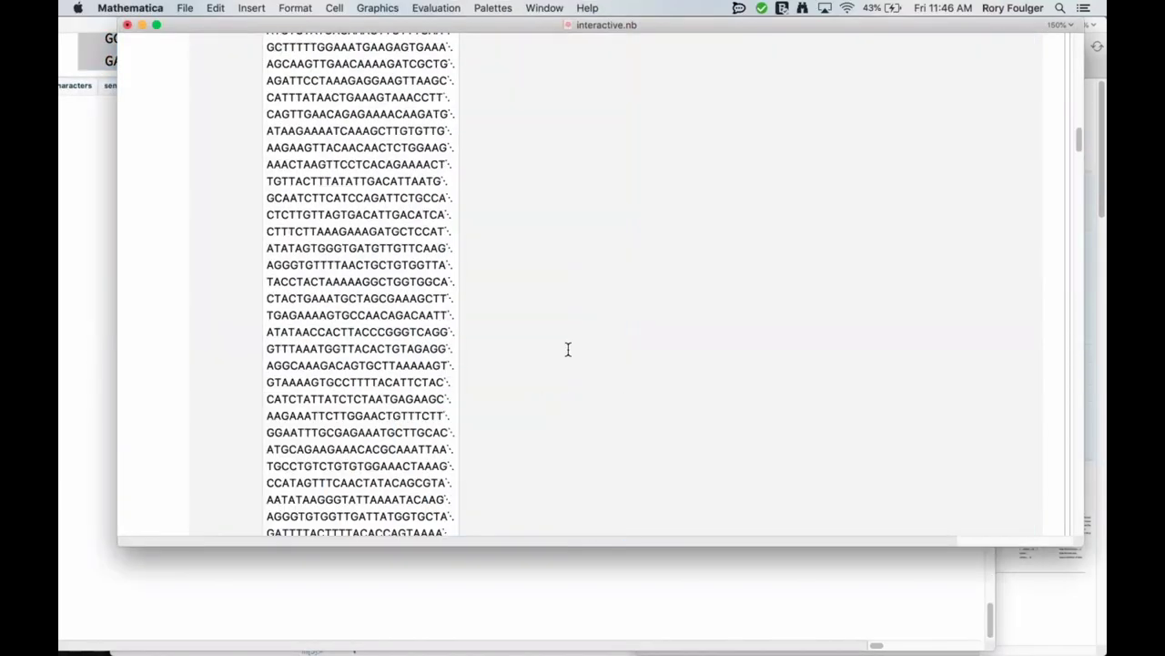
{"action": "scroll", "coordinate": [567, 349], "scroll_direction": "up", "scroll_amount": 10}
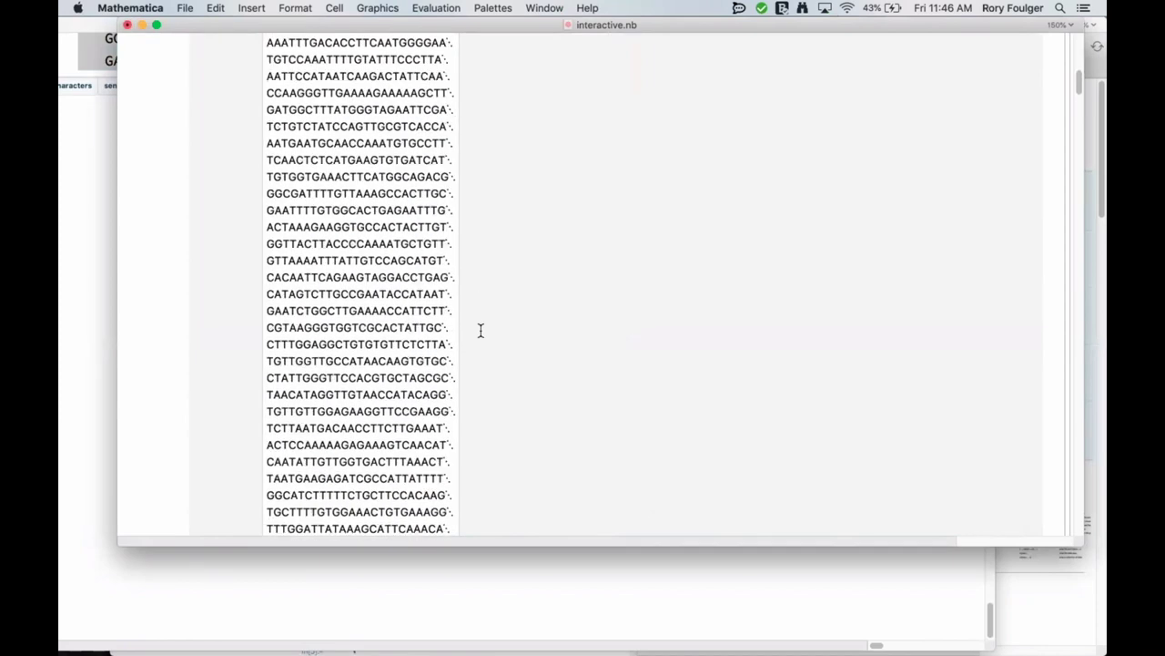
{"action": "scroll", "coordinate": [481, 331], "scroll_direction": "down", "scroll_amount": 15}
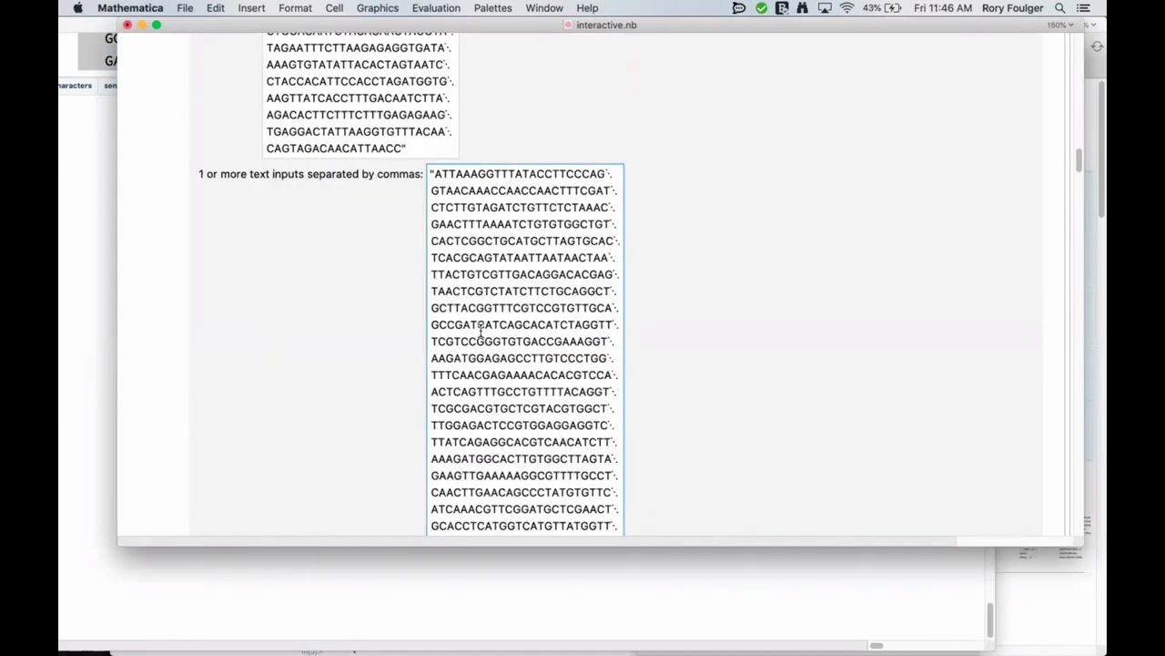
{"action": "scroll", "coordinate": [481, 330], "scroll_direction": "down", "scroll_amount": 5}
{"action": "key", "text": "super+a"}
{"action": "key", "text": "super+v"}
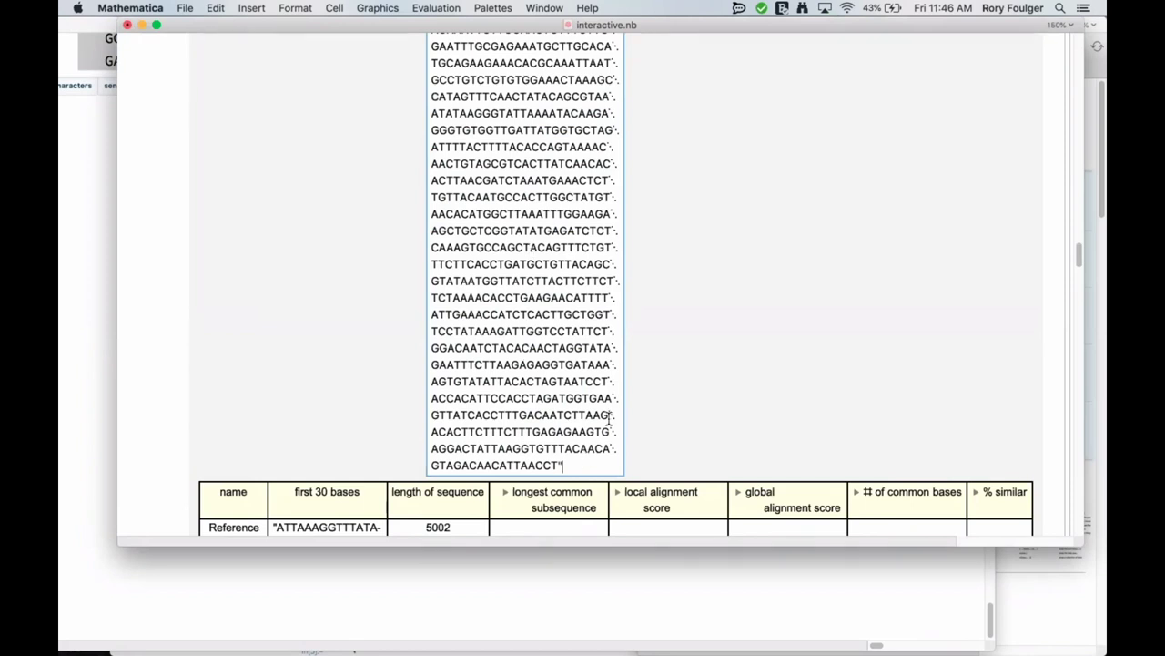
{"action": "key", "text": "Return"}
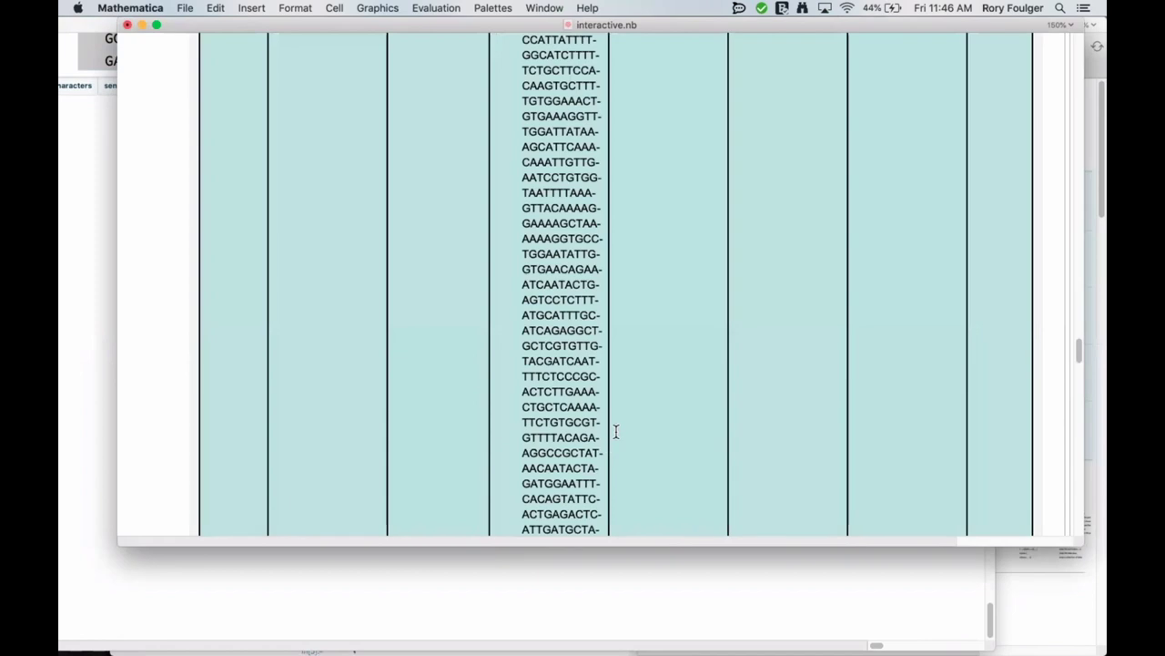
{"action": "scroll", "coordinate": [615, 430], "scroll_direction": "down", "scroll_amount": 20}
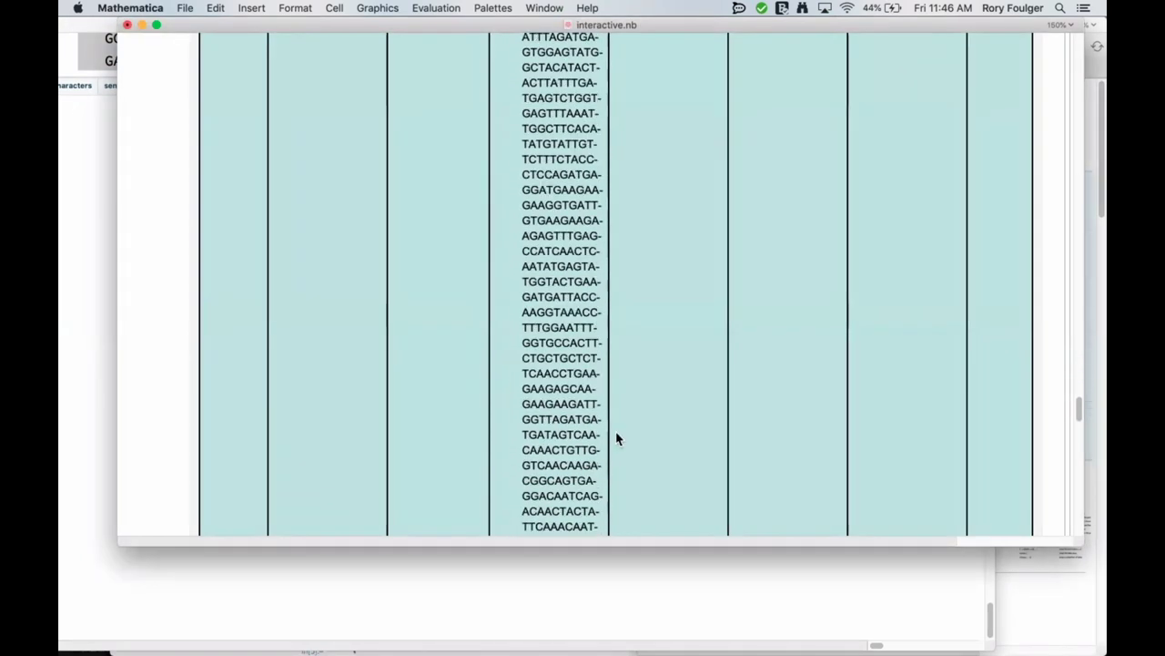
{"action": "scroll", "coordinate": [617, 434], "scroll_direction": "down", "scroll_amount": 20}
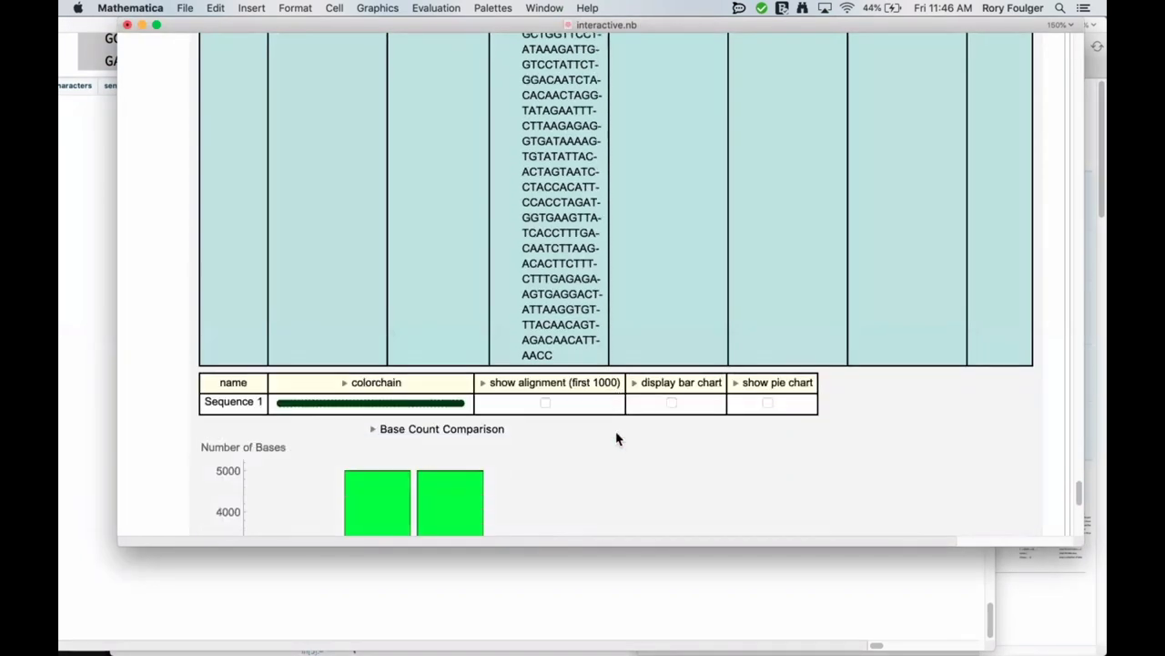
{"action": "scroll", "coordinate": [616, 439], "scroll_direction": "down", "scroll_amount": 10}
Open a Finder window on the Desktop folder and insert SARS.fasta below the last output in live stream.nb
{"action": "left_click", "coordinate": [491, 599]}
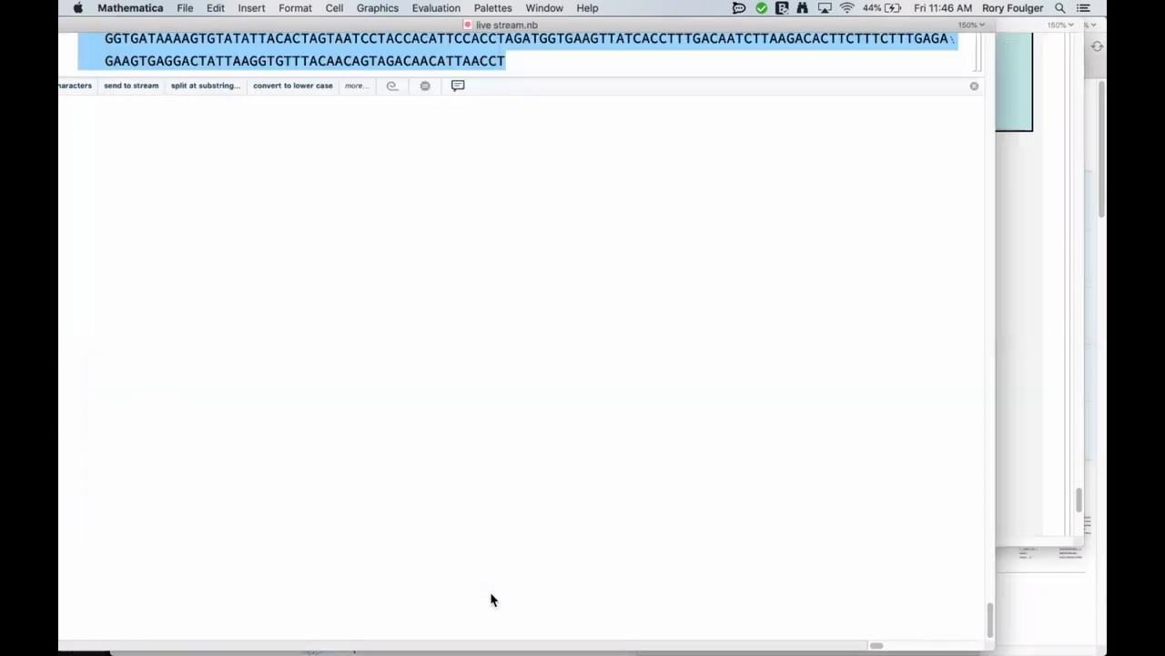
{"action": "key", "text": "super+Tab"}
{"action": "key", "text": "super+Tab"}
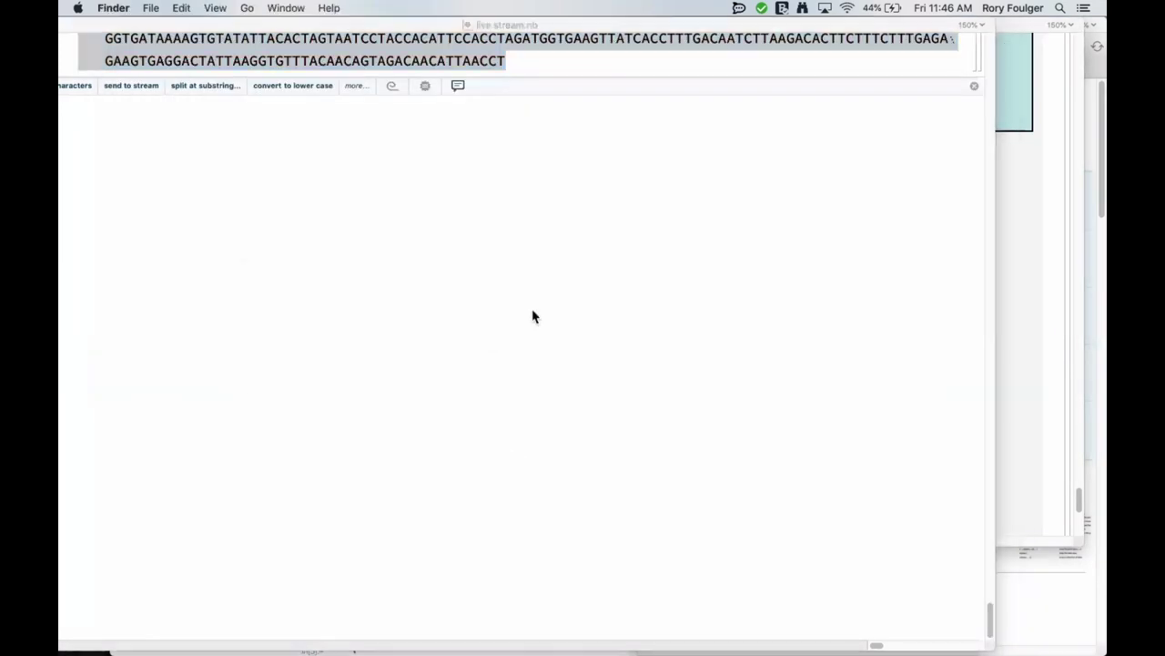
{"action": "key", "text": "super+n"}
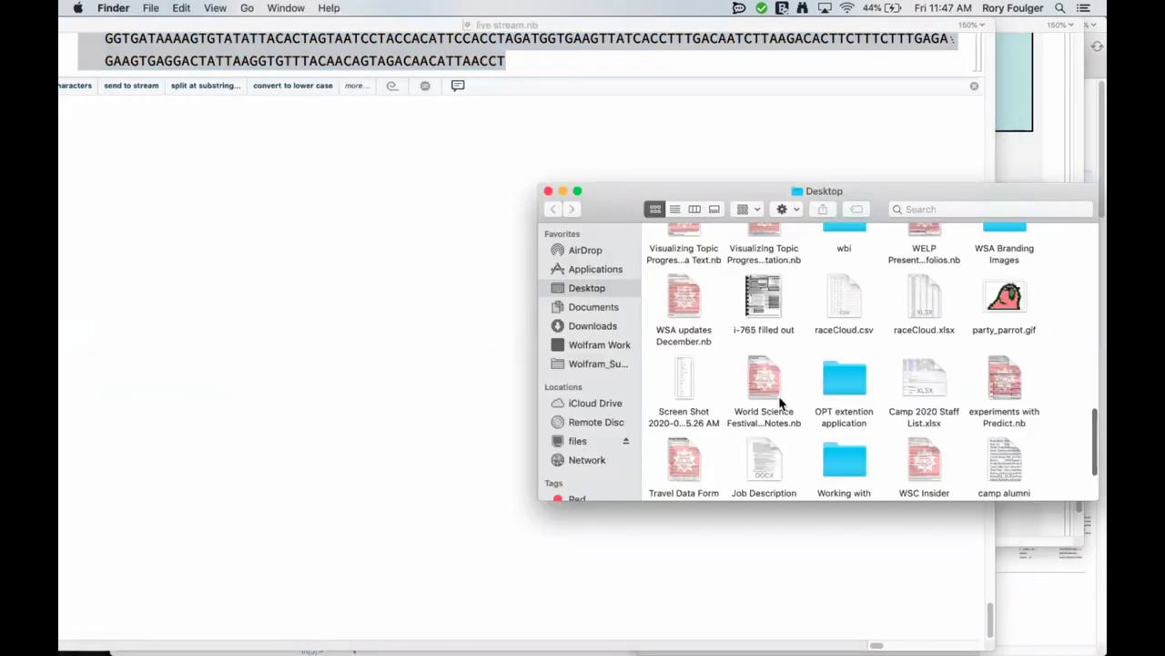
{"action": "scroll", "coordinate": [781, 403], "scroll_direction": "down", "scroll_amount": 3}
{"action": "left_click", "coordinate": [832, 445]}
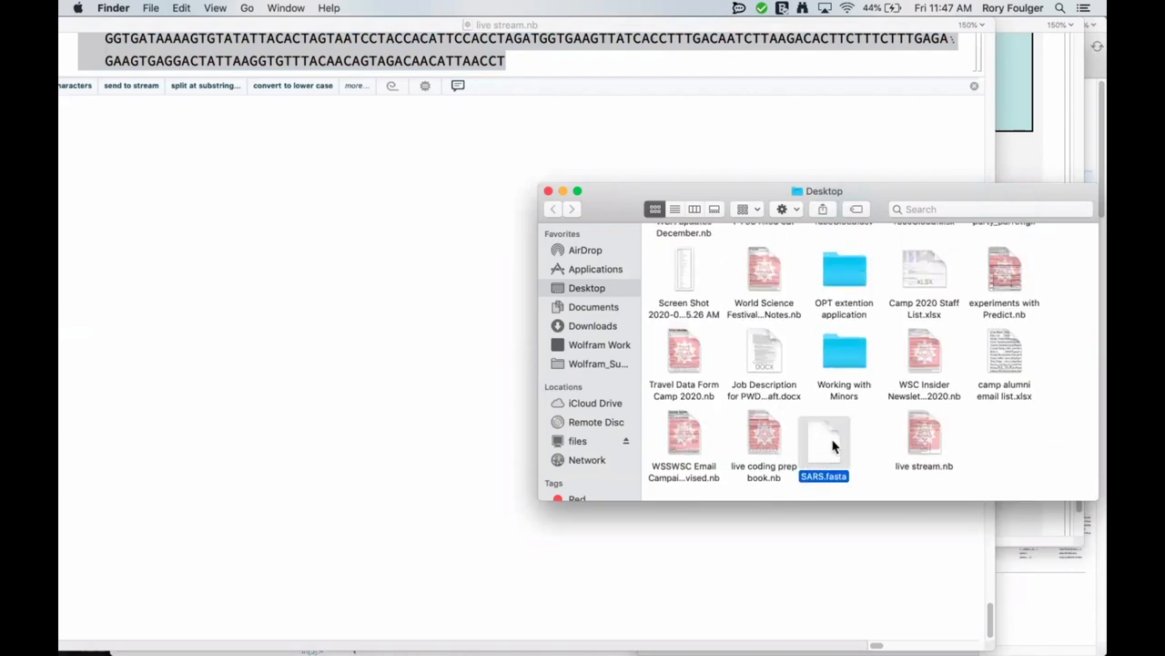
{"action": "left_click_drag", "start_coordinate": [831, 446], "coordinate": [291, 229]}
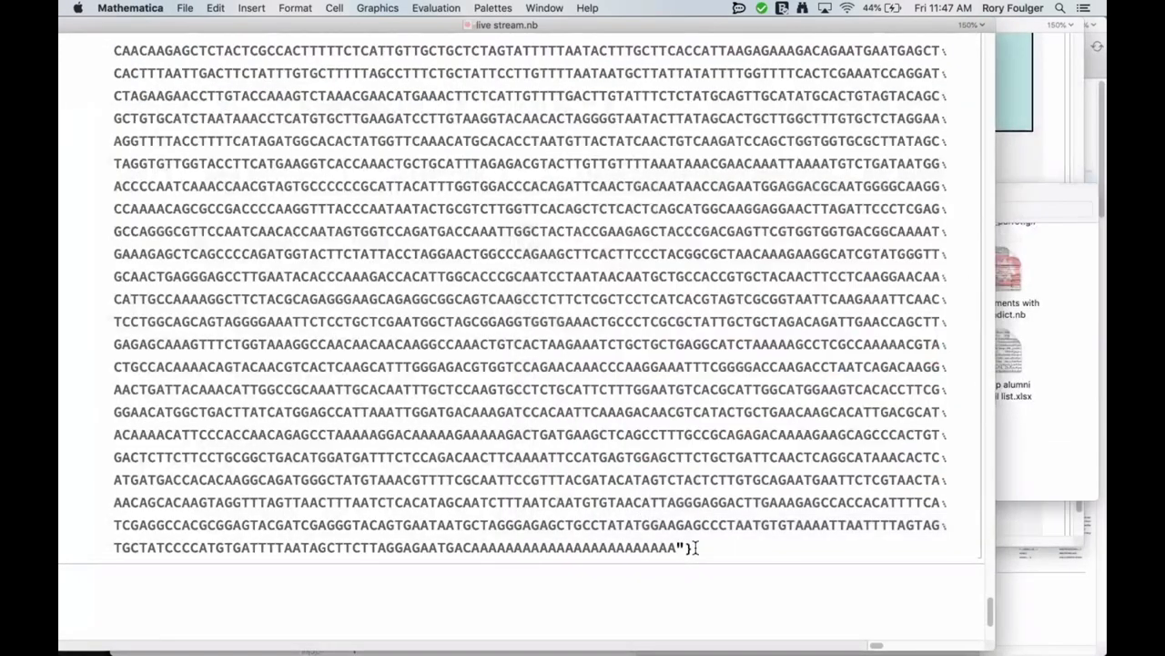
Assign the inserted SARS sequence list to the variable sars at its beginning and evaluate the cell
{"action": "left_click_drag", "start_coordinate": [681, 547], "coordinate": [310, 231]}
{"action": "scroll", "coordinate": [212, 178], "scroll_direction": "up", "scroll_amount": 5}
{"action": "scroll", "coordinate": [212, 178], "scroll_direction": "up", "scroll_amount": 10}
{"action": "left_click_drag", "start_coordinate": [212, 179], "coordinate": [180, 150]}
{"action": "left_click", "coordinate": [180, 150]}
{"action": "scroll", "coordinate": [181, 149], "scroll_direction": "up", "scroll_amount": 15}
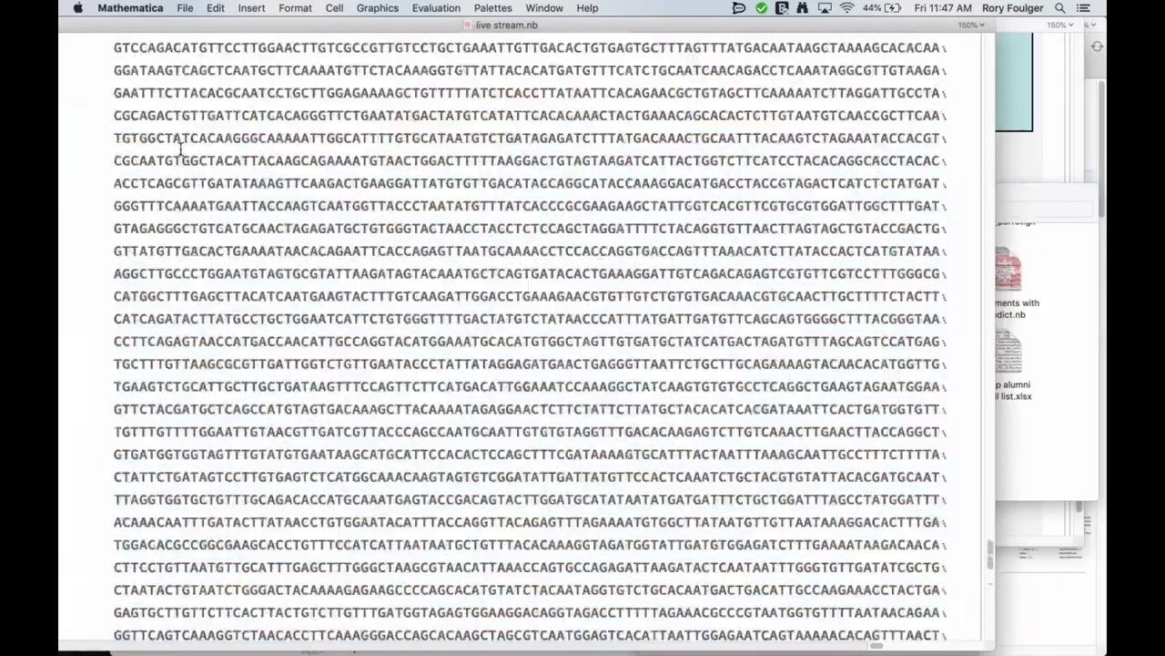
{"action": "scroll", "coordinate": [180, 149], "scroll_direction": "up", "scroll_amount": 15}
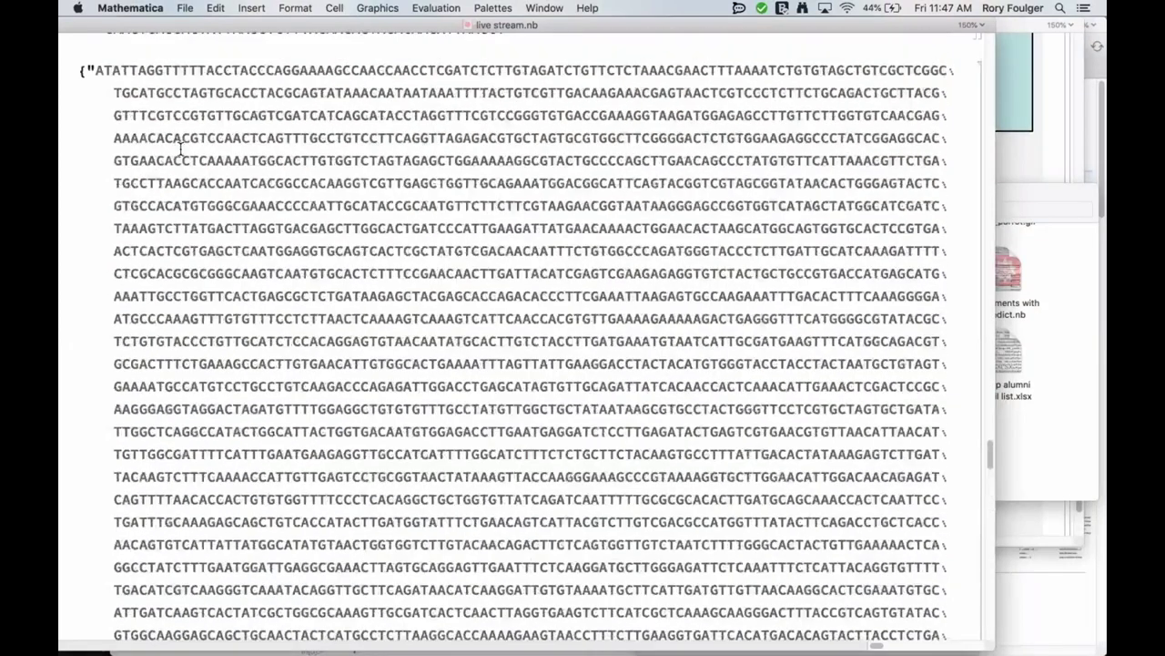
{"action": "scroll", "coordinate": [180, 148], "scroll_direction": "down", "scroll_amount": 4}
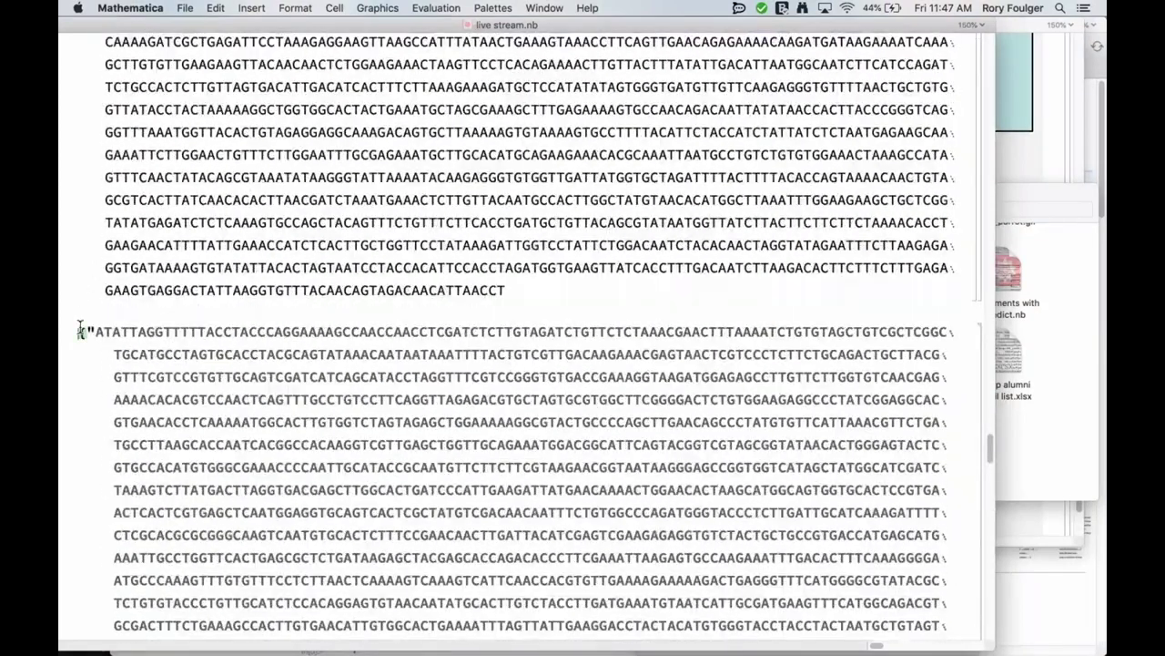
{"action": "left_click", "coordinate": [80, 331]}
{"action": "key", "text": "Return"}
{"action": "type", "text": "sars ="}
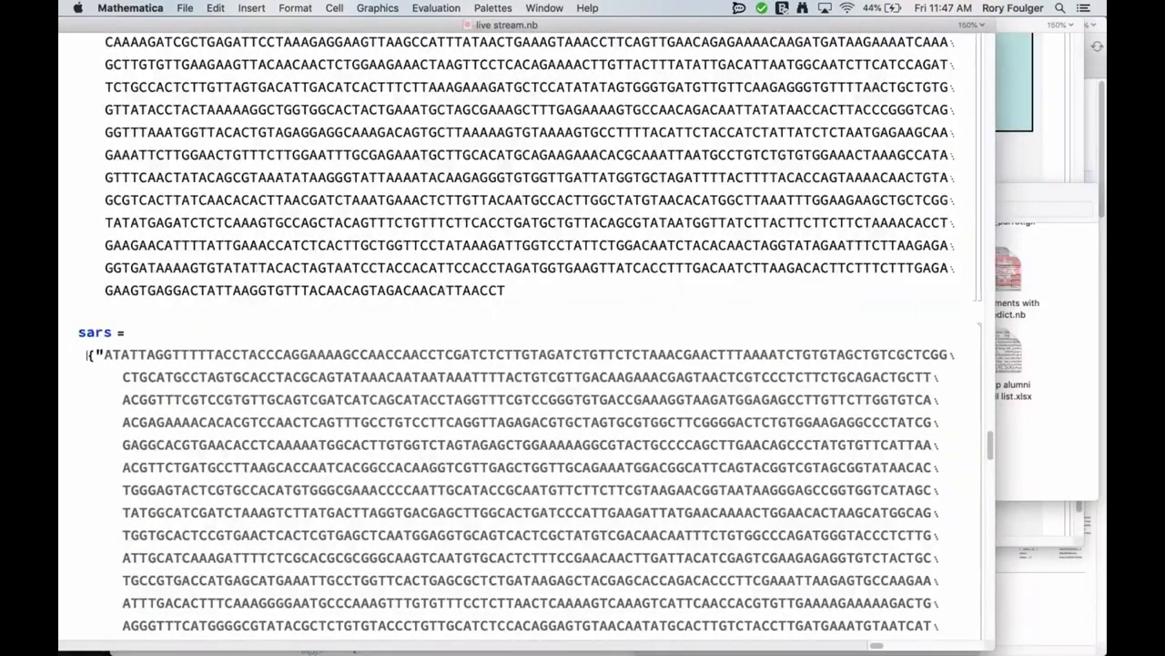
{"action": "key", "text": "shift+Return"}
End the sars assignment with a semicolon to suppress its output and evaluate the cell again
{"action": "scroll", "coordinate": [133, 442], "scroll_direction": "down", "scroll_amount": 2}
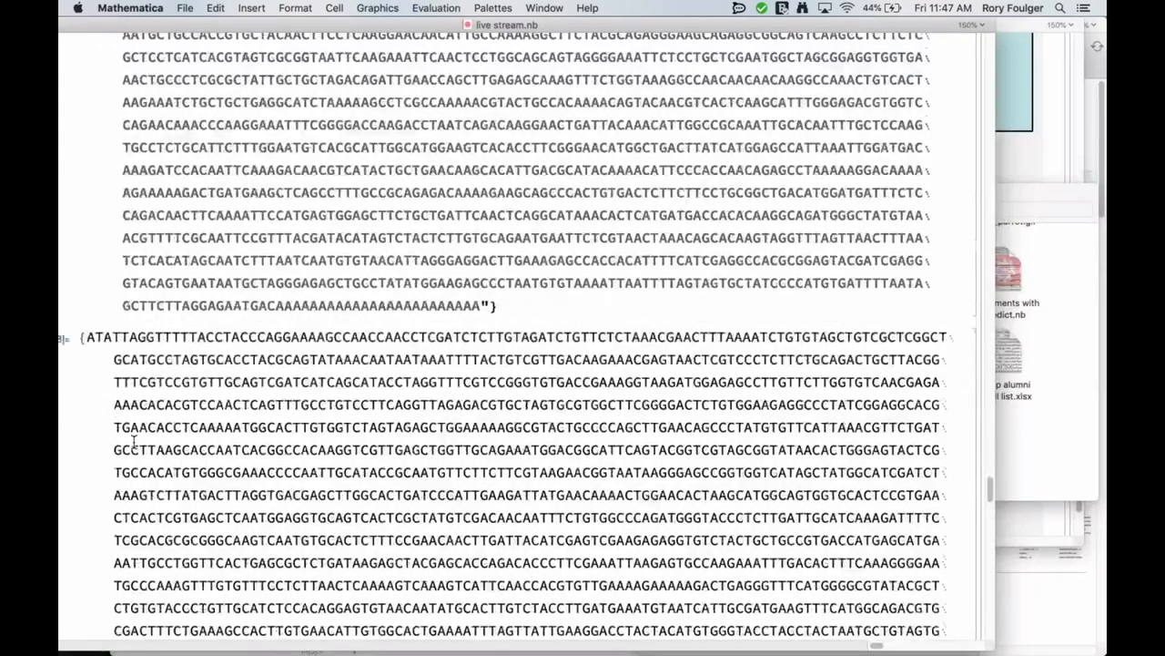
{"action": "scroll", "coordinate": [133, 442], "scroll_direction": "down", "scroll_amount": 3}
{"action": "scroll", "coordinate": [134, 441], "scroll_direction": "up", "scroll_amount": 1}
{"action": "left_click", "coordinate": [496, 193]}
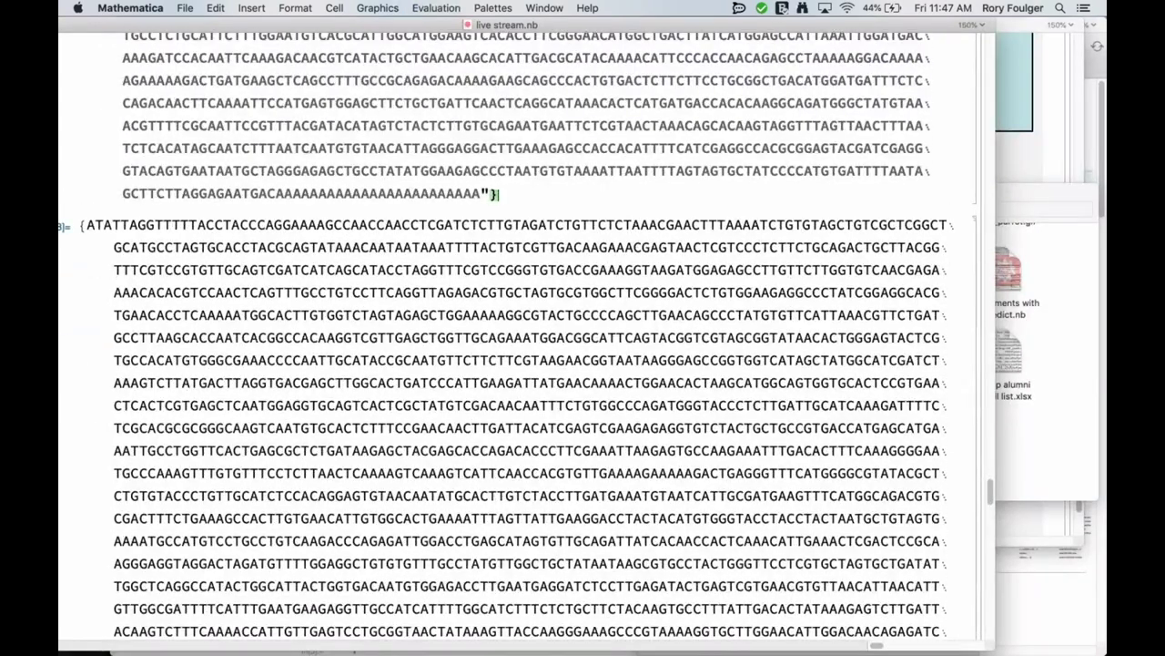
{"action": "type", "text": ";"}
{"action": "key", "text": "shift+Return"}
Below the assignment, enter and evaluate StringTake[sars[[1]], 5000]
{"action": "type", "text": "s"}
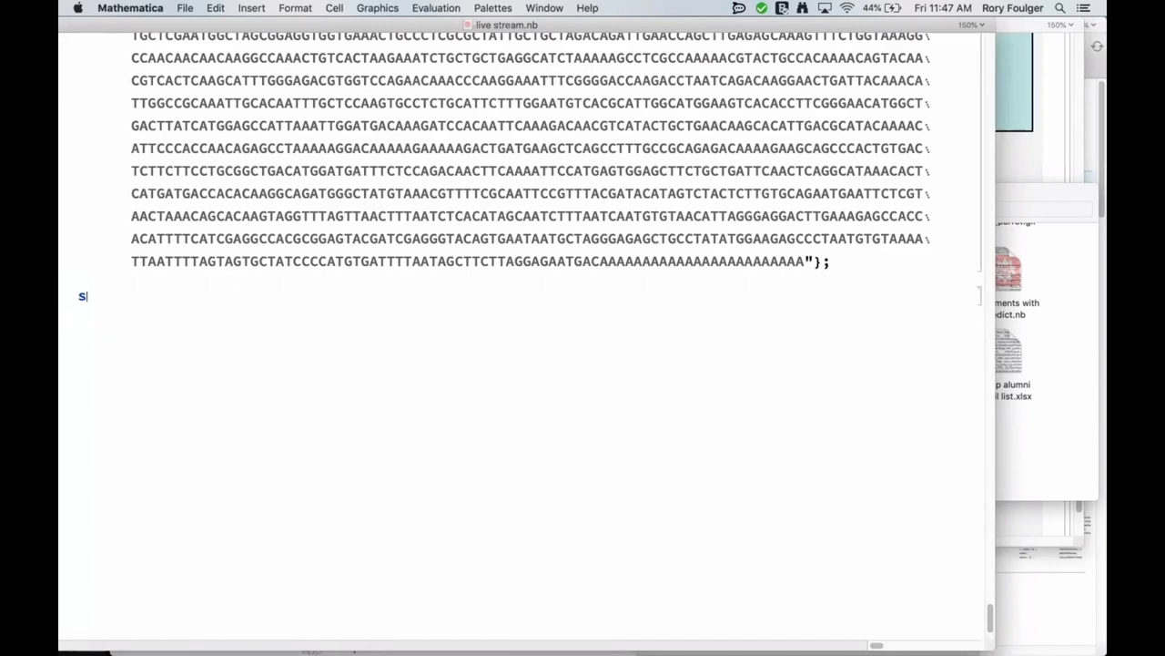
{"action": "type", "text": "ars"}
{"action": "type", "text": "T"}
{"action": "key", "text": "BackSpace"}
{"action": "type", "text": "String"}
{"action": "key", "text": "Down"}
{"action": "key", "text": "Return"}
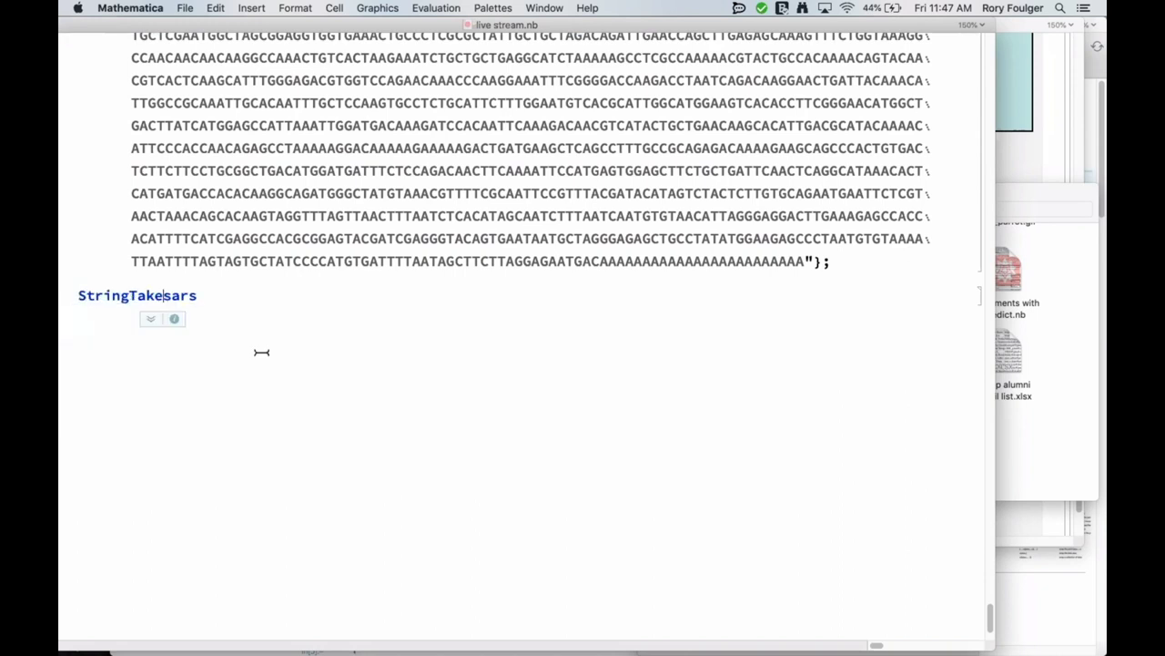
{"action": "type", "text": "["}
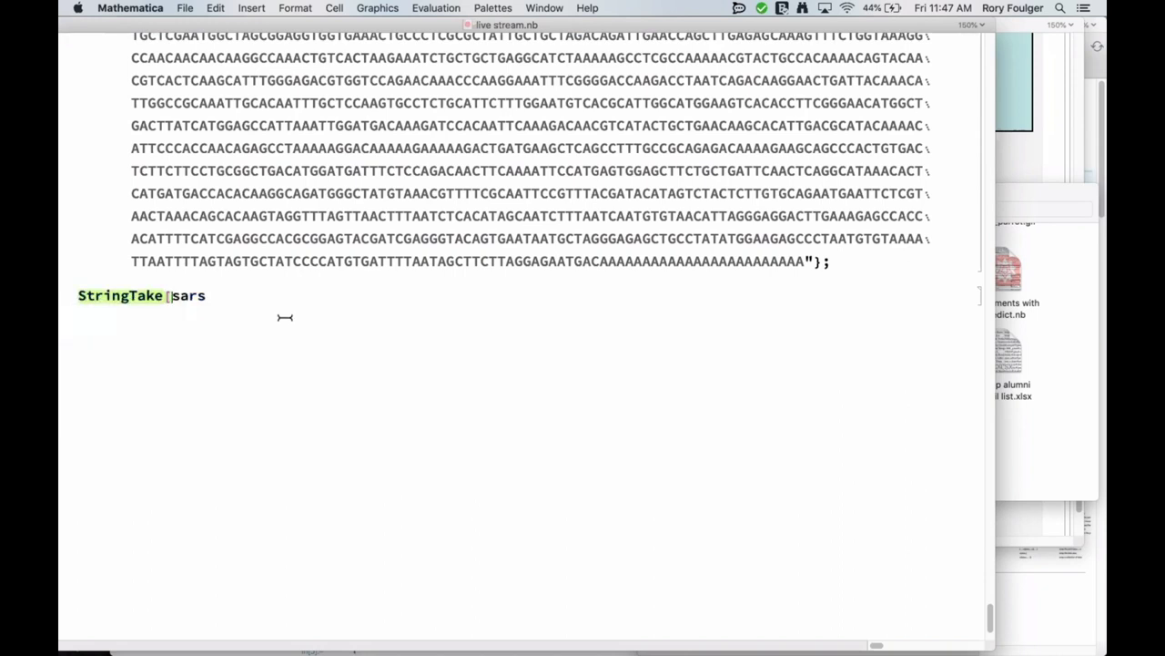
{"action": "left_click", "coordinate": [224, 295]}
{"action": "type", "text": "[[1"}
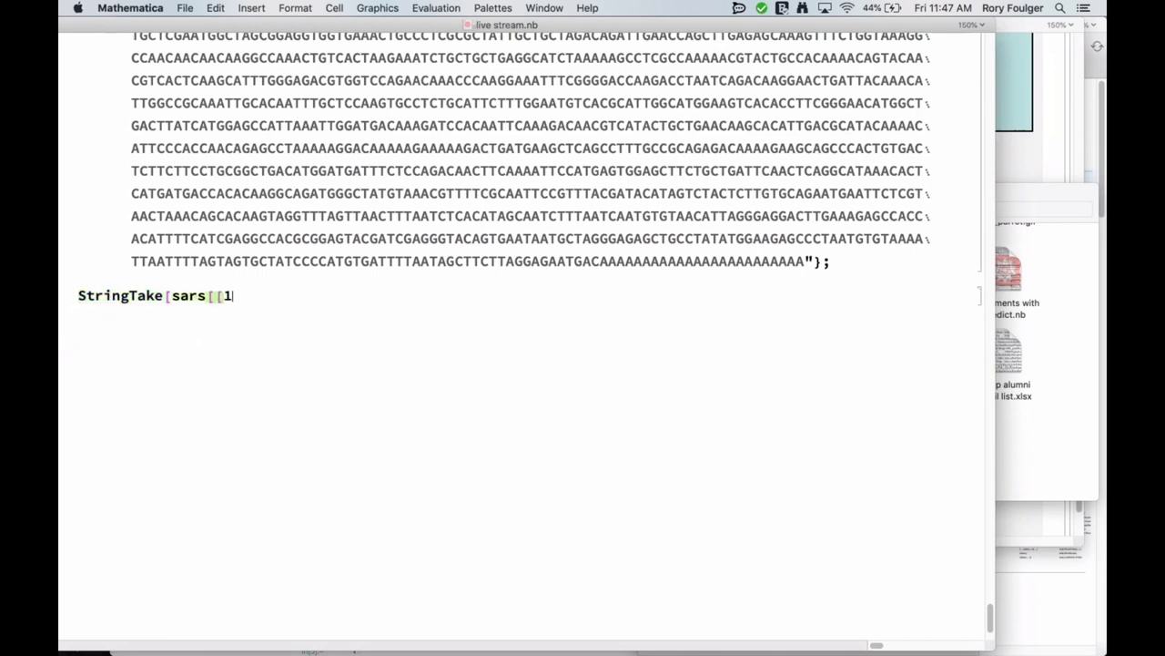
{"action": "type", "text": "]],"}
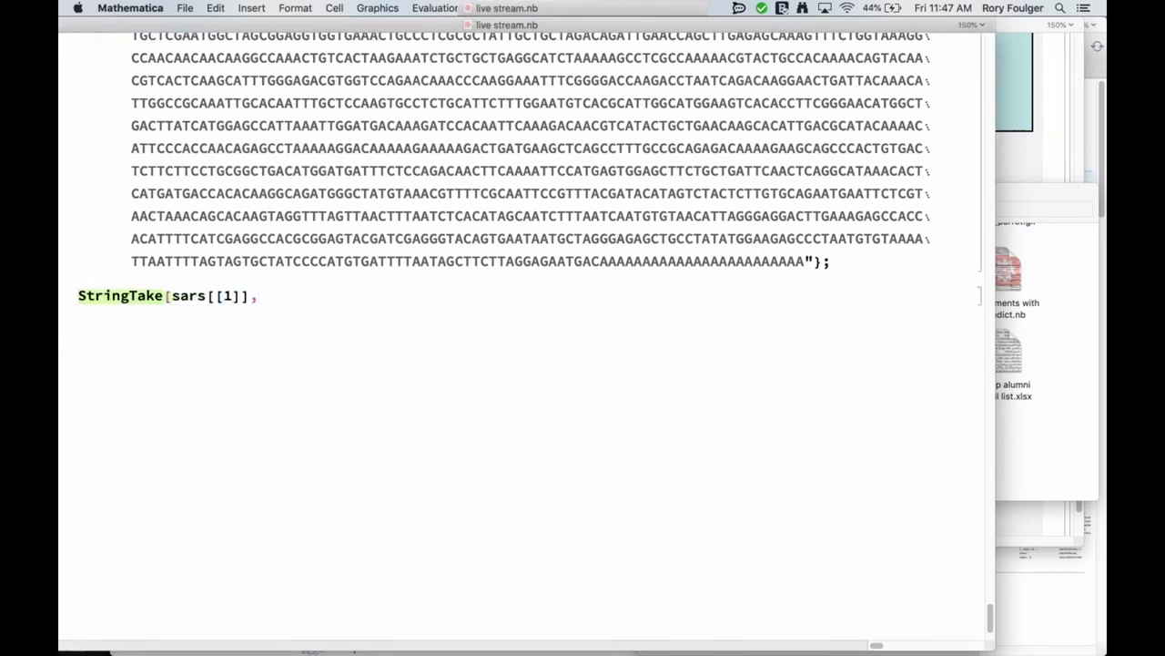
{"action": "type", "text": " 5000]"}
{"action": "key", "text": "shift+Return"}
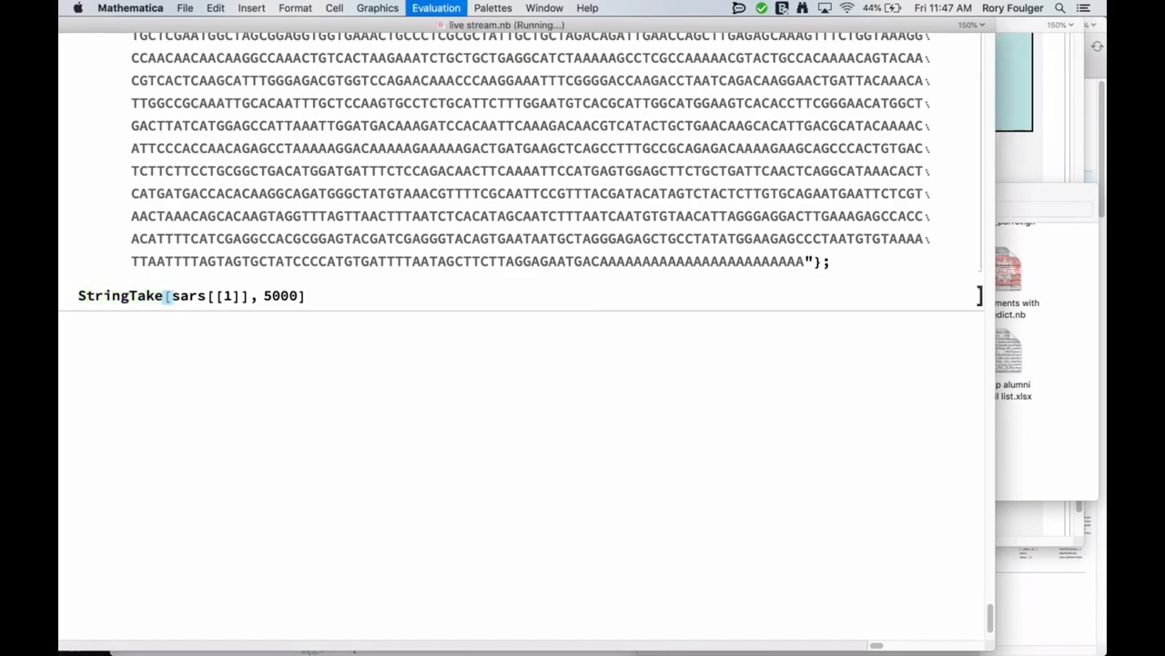
Select and copy the complete 5000-base output of the sars StringTake expression
{"action": "left_click", "coordinate": [297, 424], "text": "shift"}
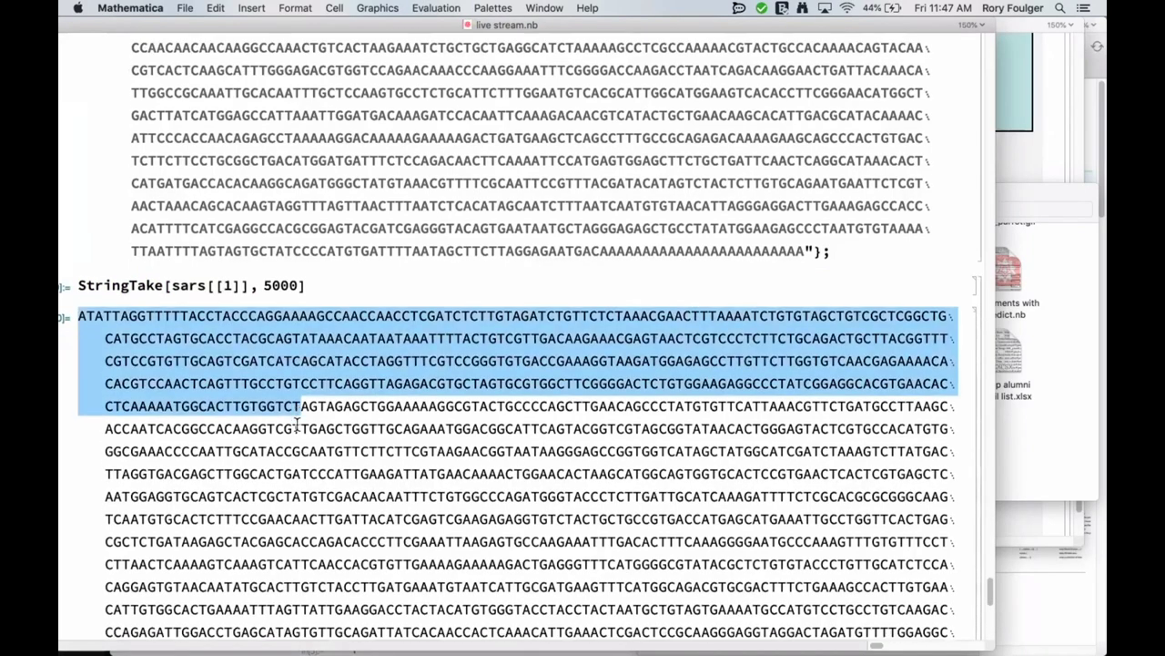
{"action": "scroll", "coordinate": [416, 416], "scroll_direction": "down", "scroll_amount": 10}
{"action": "left_click", "coordinate": [525, 489], "text": "shift"}
{"action": "left_click", "coordinate": [513, 532], "text": "shift"}
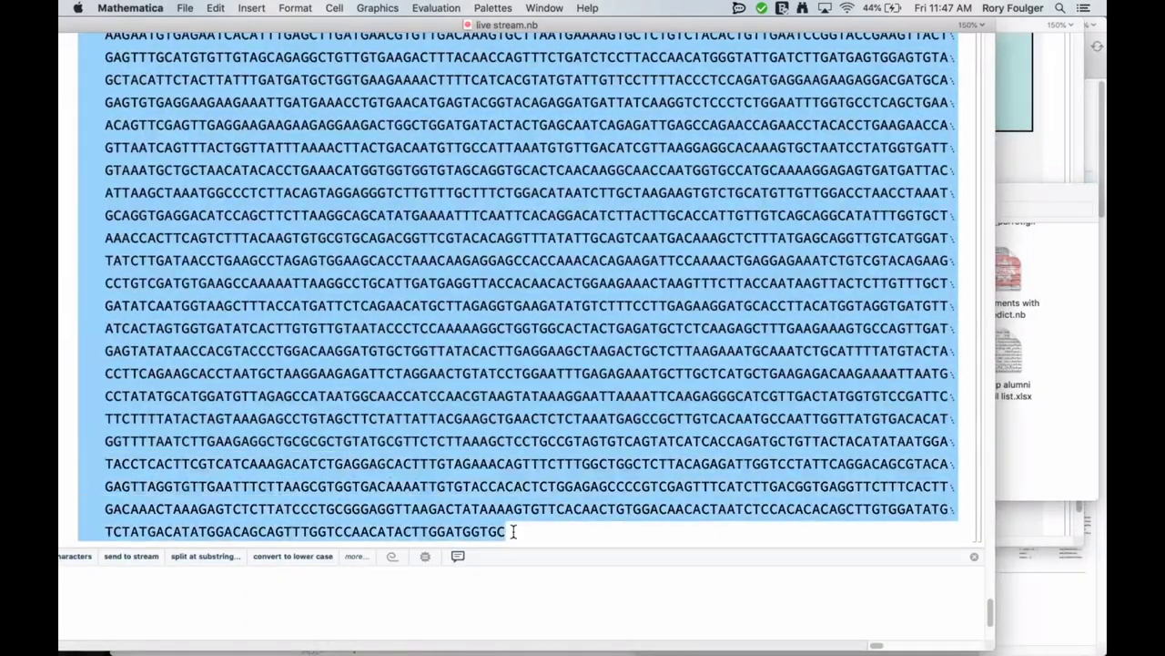
In interactive.nb, replace the contents of the "1 or more text inputs separated by commas" field with the copied 5000-base SARS sequence
{"action": "left_click", "coordinate": [1023, 166]}
{"action": "scroll", "coordinate": [599, 281], "scroll_direction": "up", "scroll_amount": 1}
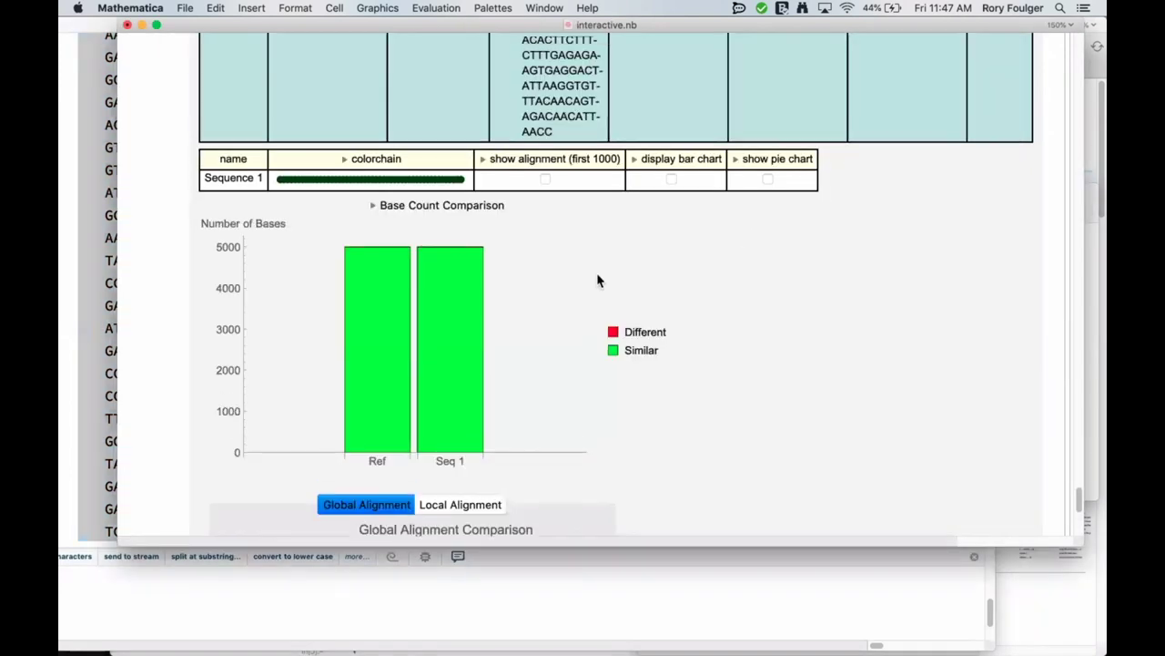
{"action": "scroll", "coordinate": [598, 281], "scroll_direction": "up", "scroll_amount": 20}
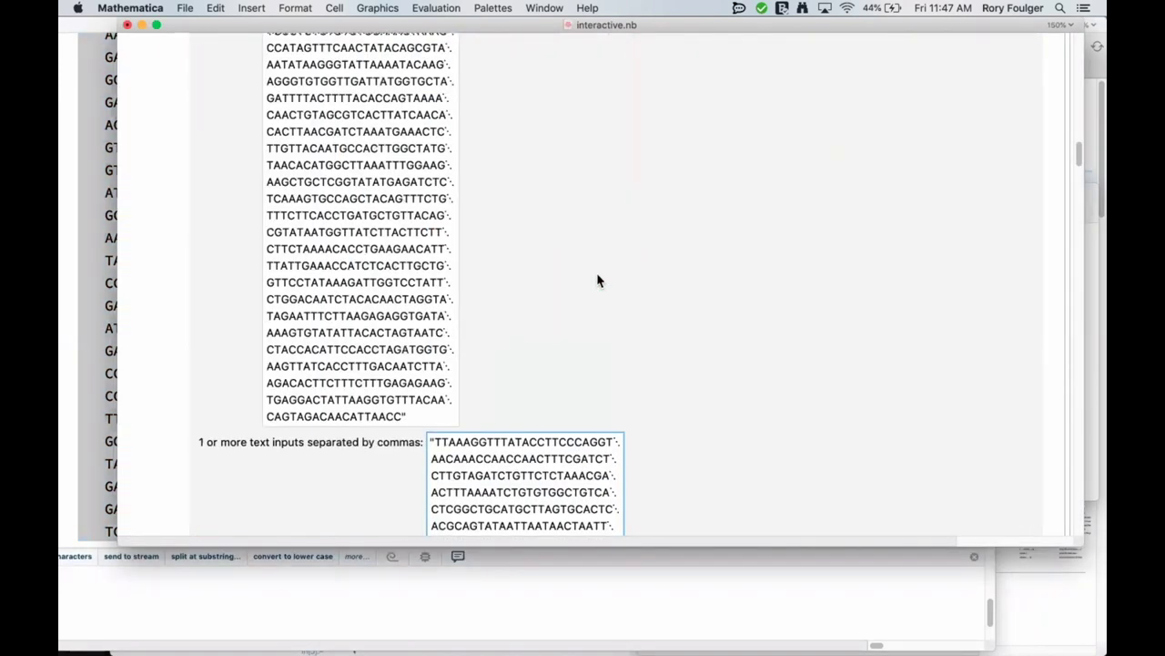
{"action": "scroll", "coordinate": [598, 281], "scroll_direction": "up", "scroll_amount": 5}
{"action": "scroll", "coordinate": [598, 281], "scroll_direction": "down", "scroll_amount": 12}
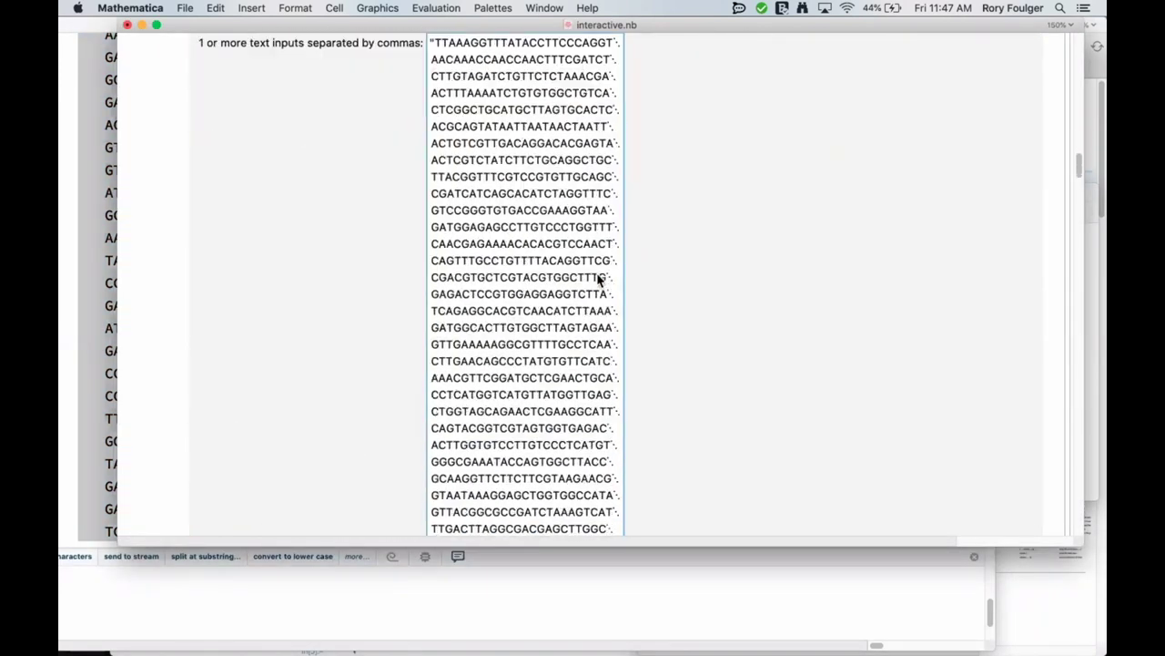
{"action": "scroll", "coordinate": [599, 281], "scroll_direction": "down", "scroll_amount": 3}
{"action": "scroll", "coordinate": [598, 280], "scroll_direction": "up", "scroll_amount": 3}
{"action": "key", "text": "super+a"}
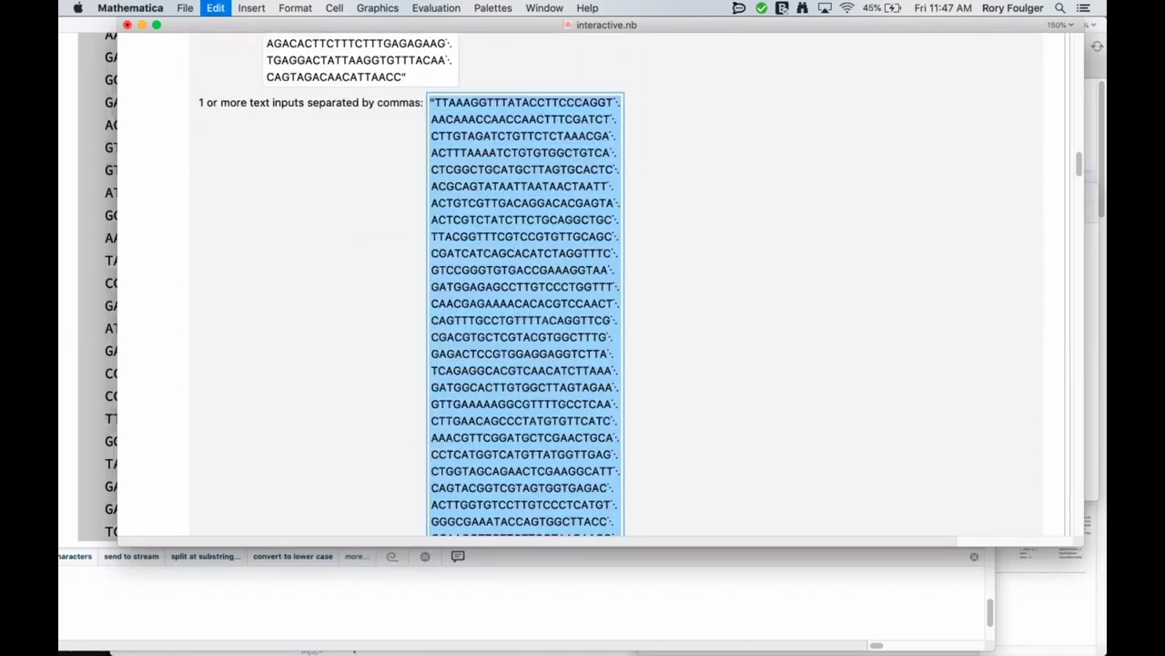
{"action": "key", "text": "Right"}
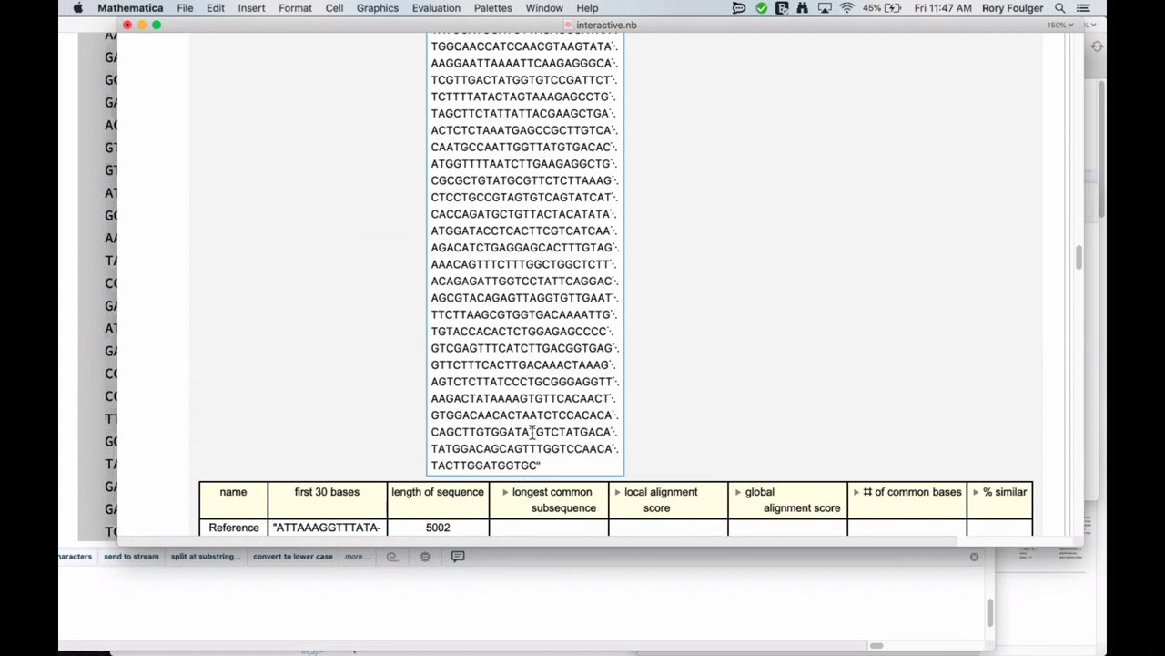
Show the alignment of the first 1000 bases for Sequence 1 and enlarge its image until the individual bases are readable
{"action": "scroll", "coordinate": [533, 436], "scroll_direction": "down", "scroll_amount": 15}
{"action": "scroll", "coordinate": [534, 438], "scroll_direction": "up", "scroll_amount": 10}
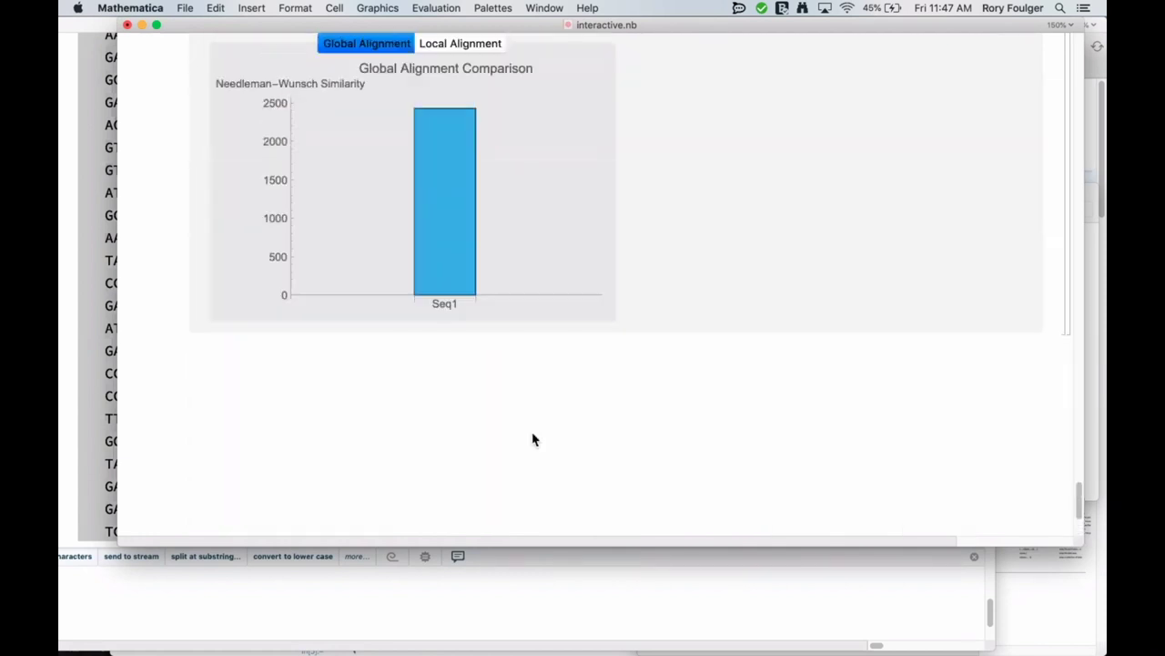
{"action": "scroll", "coordinate": [533, 439], "scroll_direction": "up", "scroll_amount": 4}
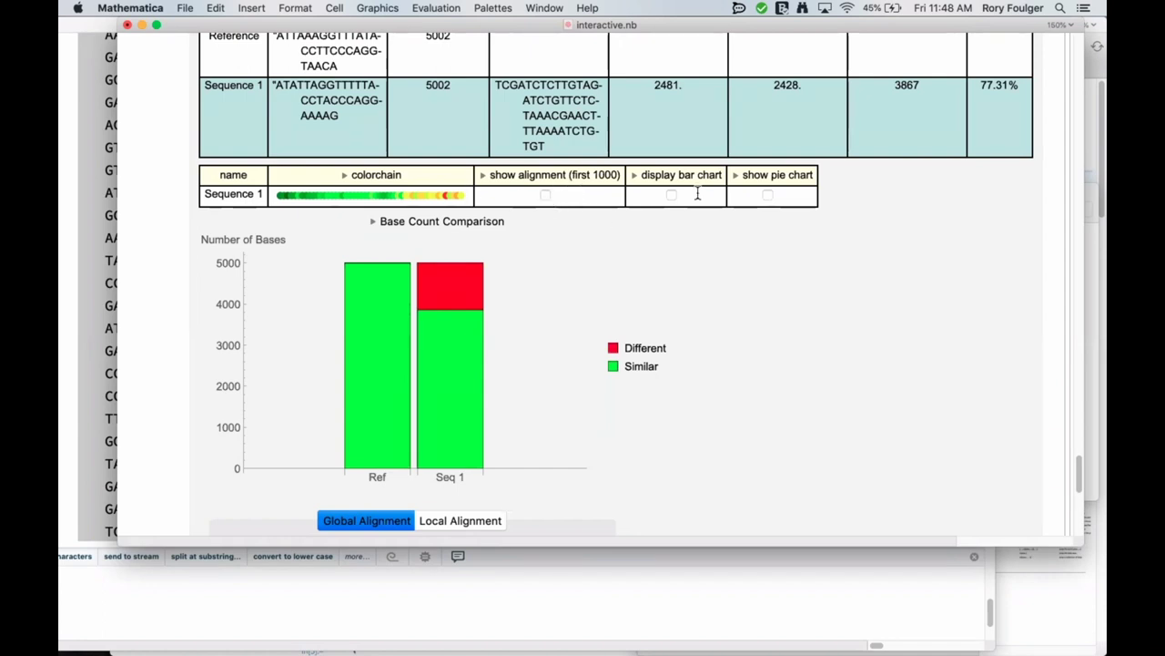
{"action": "left_click", "coordinate": [546, 194]}
{"action": "left_click", "coordinate": [629, 231]}
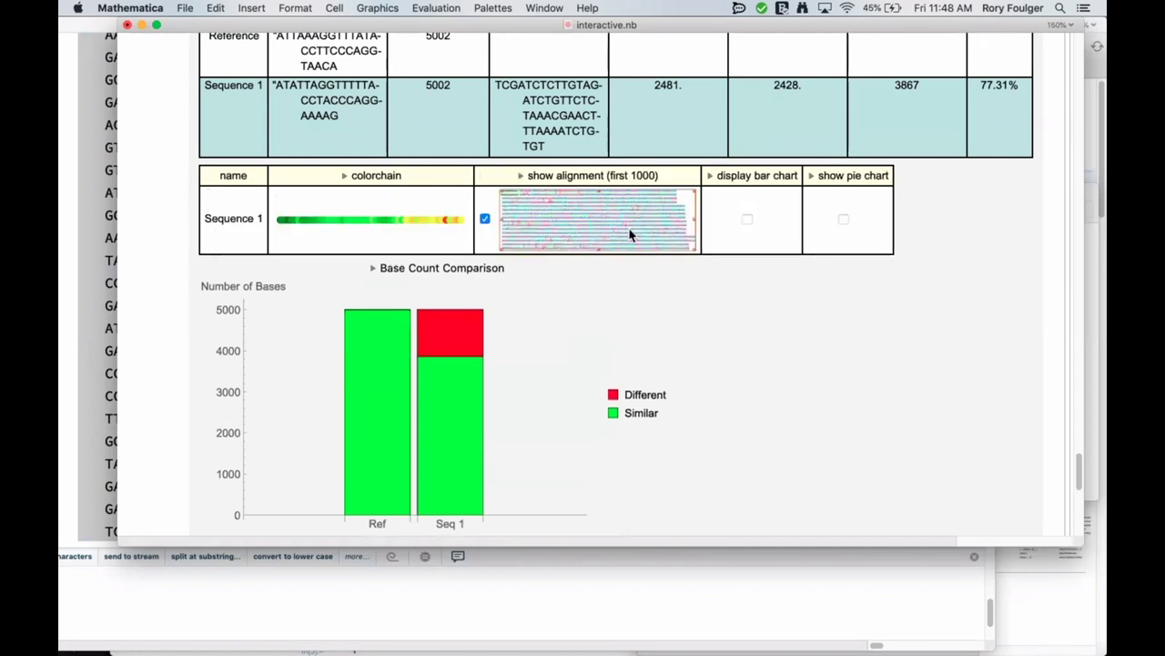
{"action": "left_click_drag", "start_coordinate": [694, 253], "coordinate": [1042, 496]}
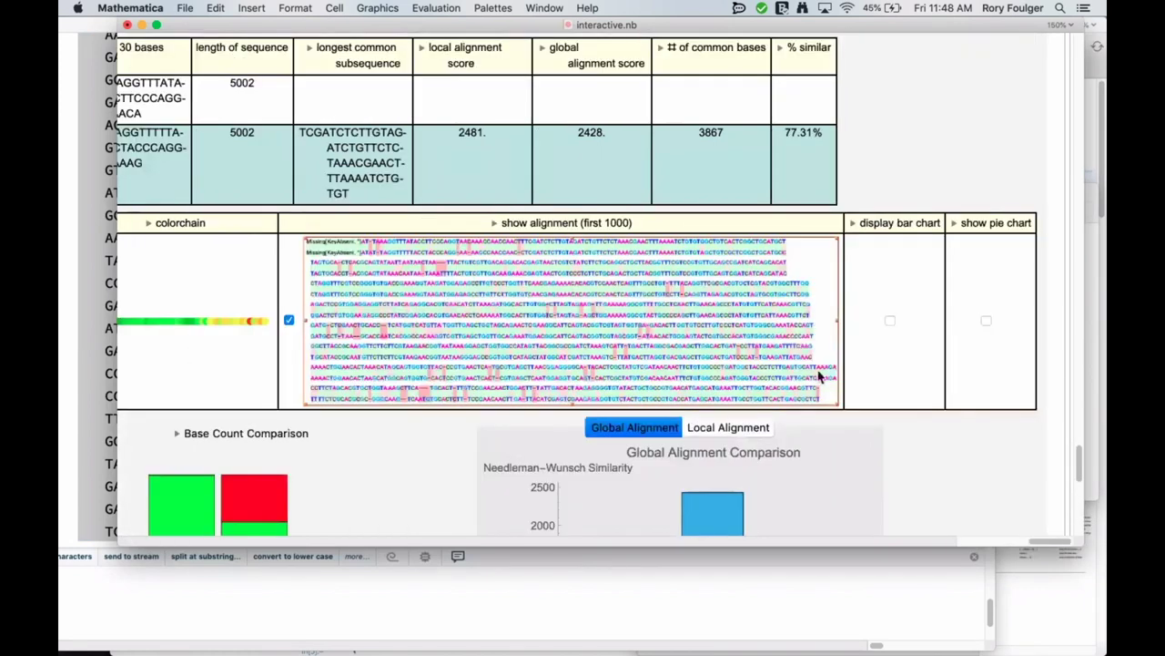
{"action": "left_click_drag", "start_coordinate": [840, 405], "coordinate": [935, 490]}
{"action": "scroll", "coordinate": [935, 490], "scroll_direction": "right", "scroll_amount": 3}
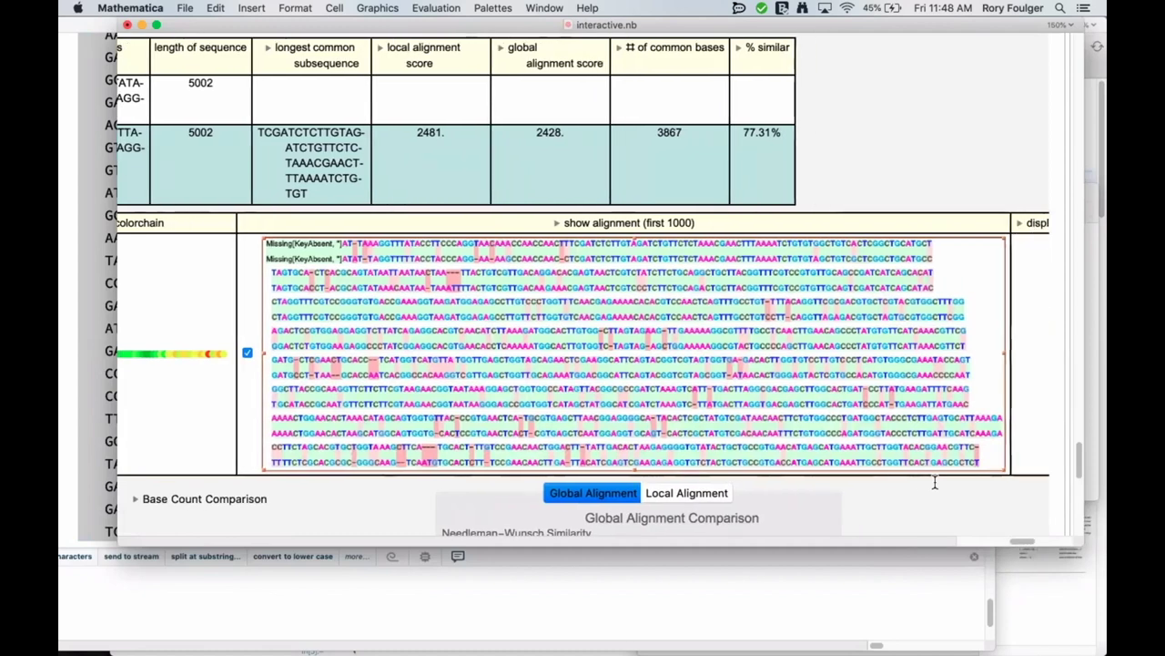
{"action": "scroll", "coordinate": [934, 482], "scroll_direction": "right", "scroll_amount": 2}
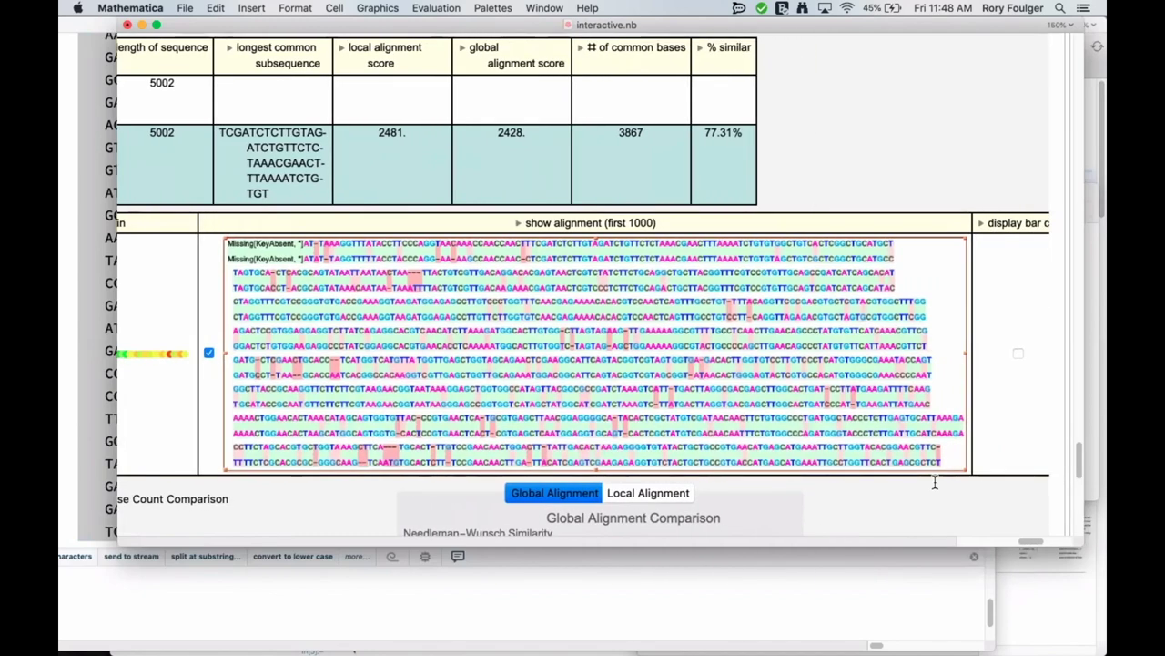
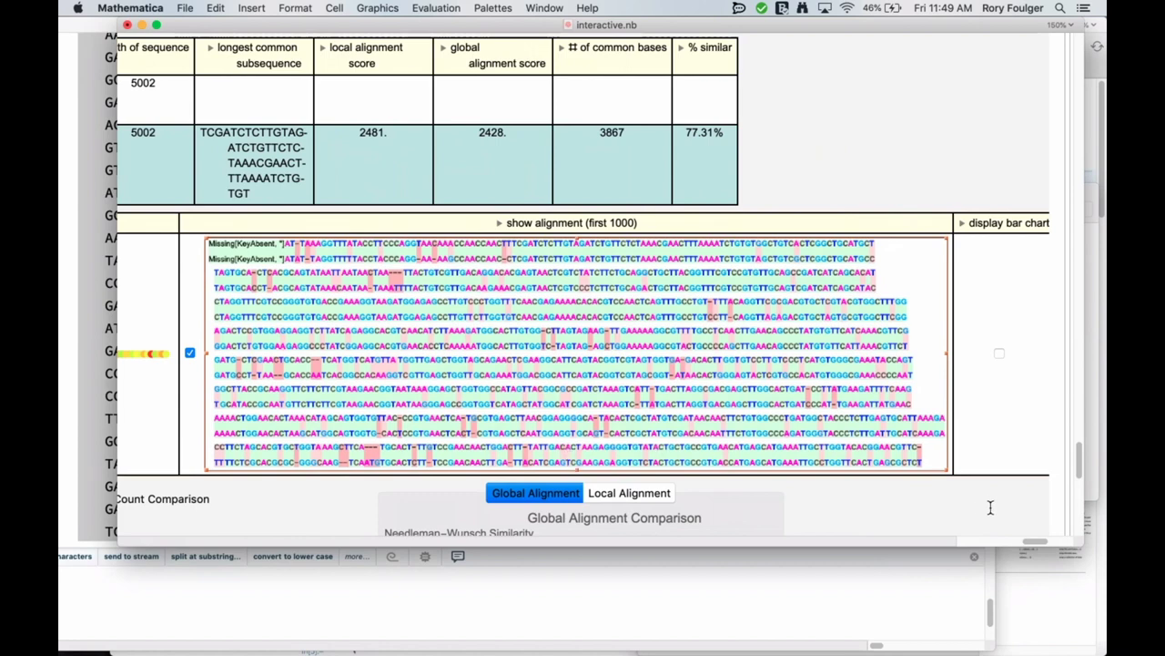
{"action": "left_click_drag", "start_coordinate": [948, 471], "coordinate": [1007, 497]}
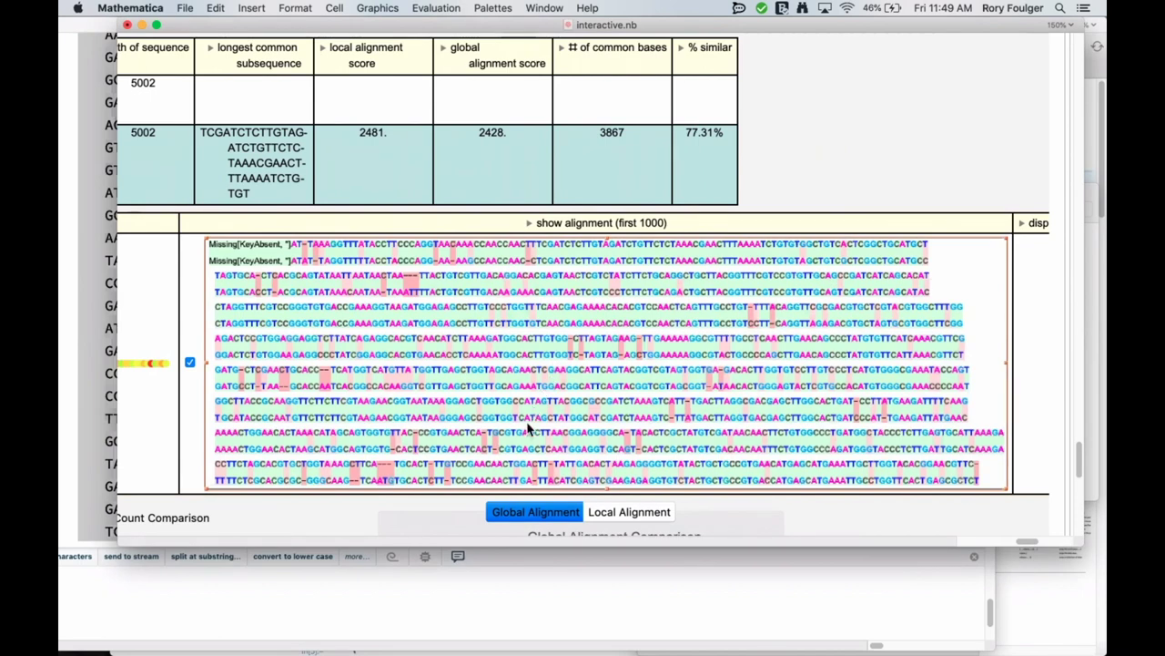
Display the comparison pie chart for Sequence 1
{"action": "scroll", "coordinate": [528, 428], "scroll_direction": "right", "scroll_amount": 3}
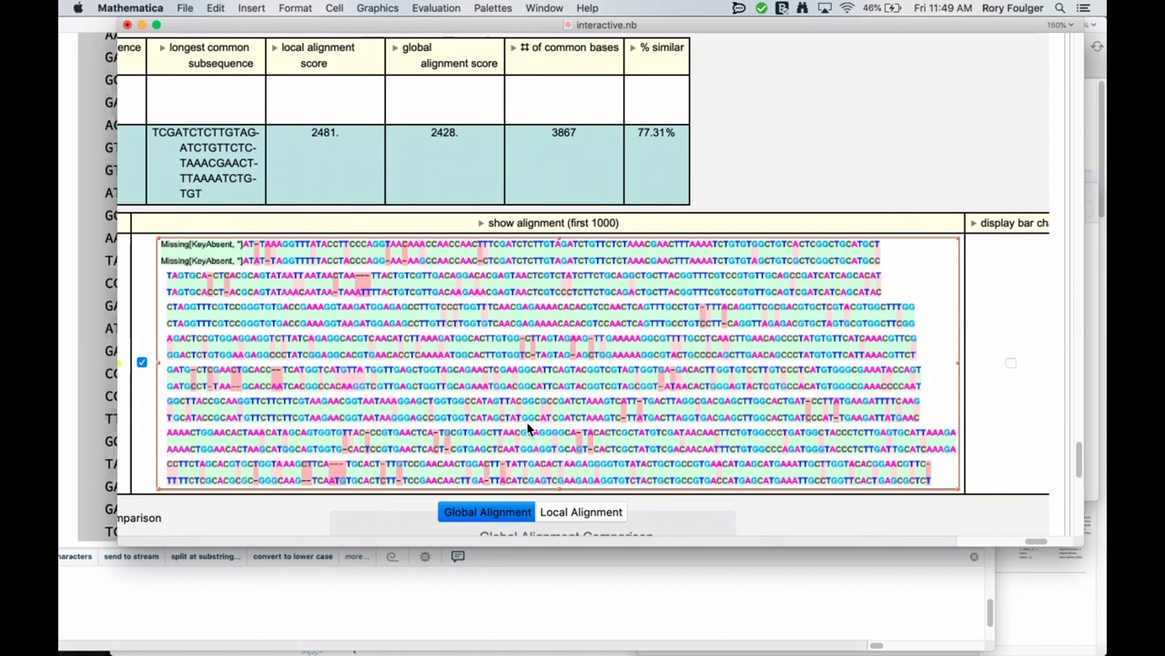
{"action": "scroll", "coordinate": [528, 428], "scroll_direction": "right", "scroll_amount": 2}
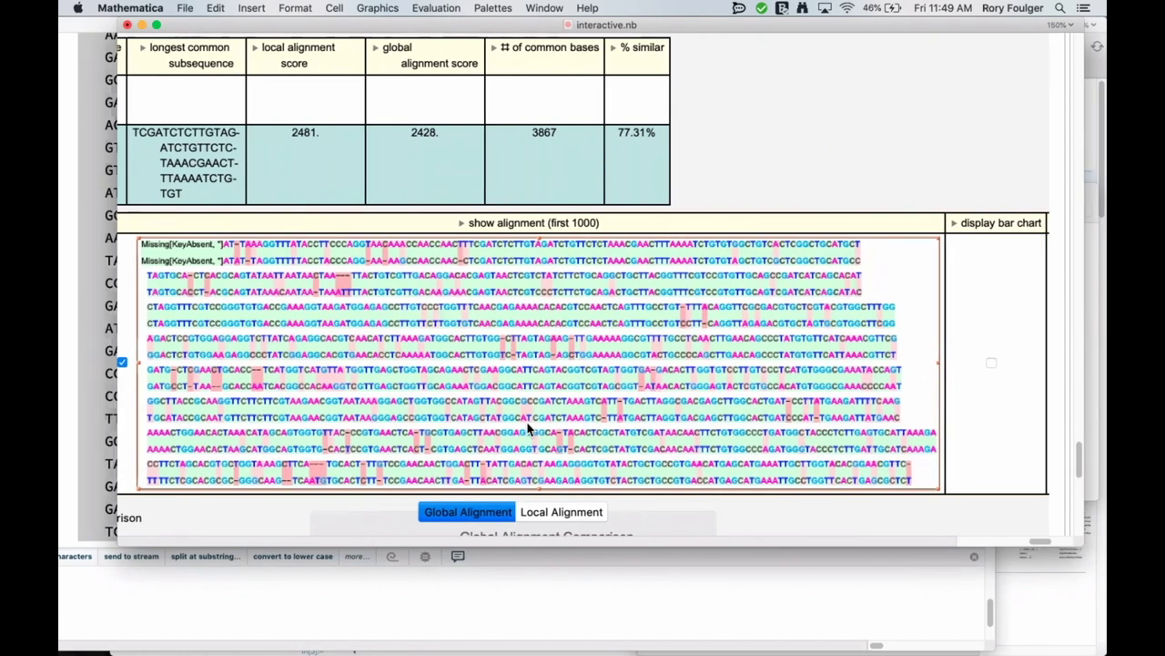
{"action": "scroll", "coordinate": [528, 428], "scroll_direction": "left", "scroll_amount": 1}
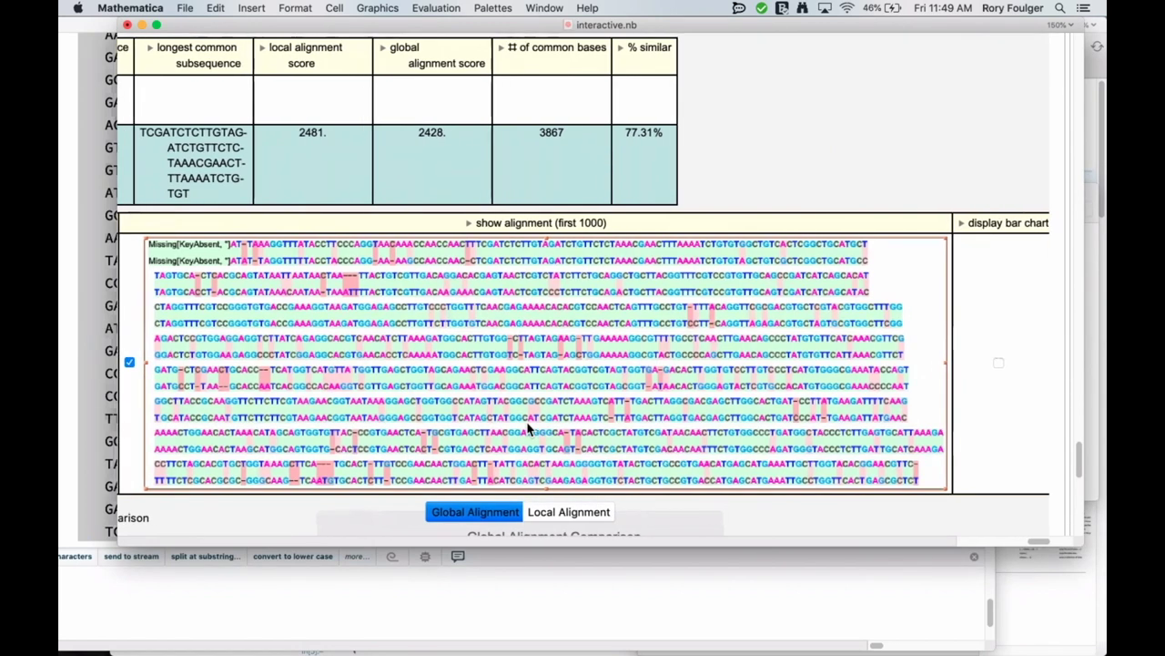
{"action": "scroll", "coordinate": [528, 428], "scroll_direction": "right", "scroll_amount": 5}
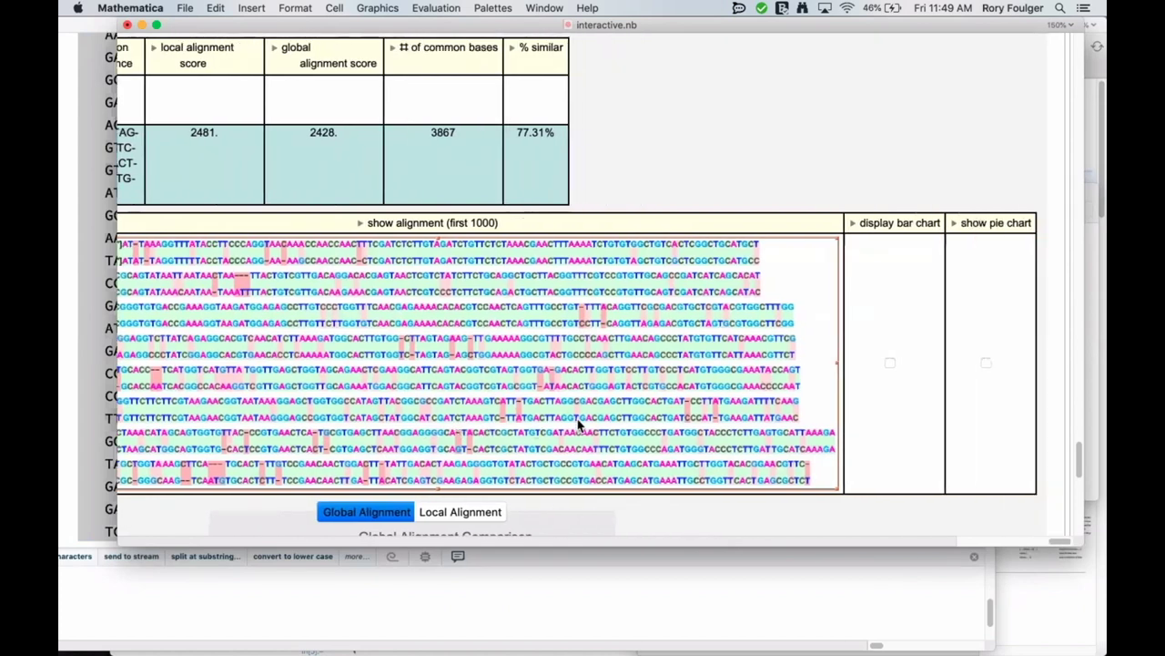
{"action": "left_click", "coordinate": [987, 364]}
{"action": "scroll", "coordinate": [782, 452], "scroll_direction": "right", "scroll_amount": 3}
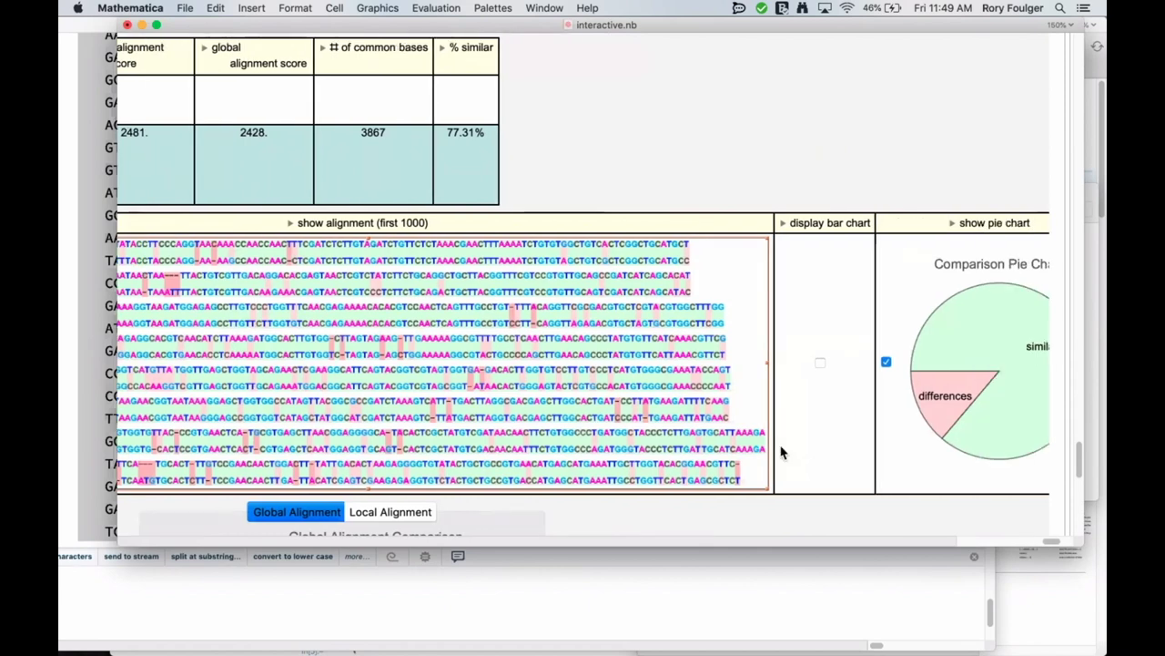
View the Local Alignment similarity chart and return to the Global Alignment chart
{"action": "scroll", "coordinate": [684, 453], "scroll_direction": "down", "scroll_amount": 7}
{"action": "scroll", "coordinate": [684, 452], "scroll_direction": "left", "scroll_amount": 2}
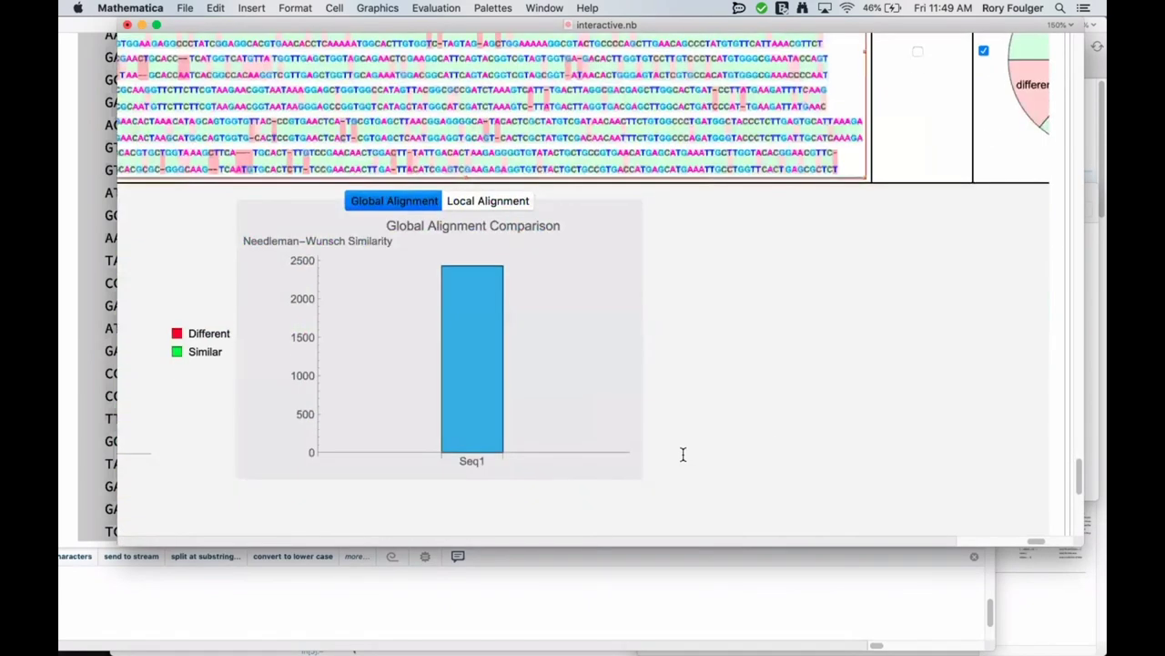
{"action": "scroll", "coordinate": [683, 453], "scroll_direction": "left", "scroll_amount": 4}
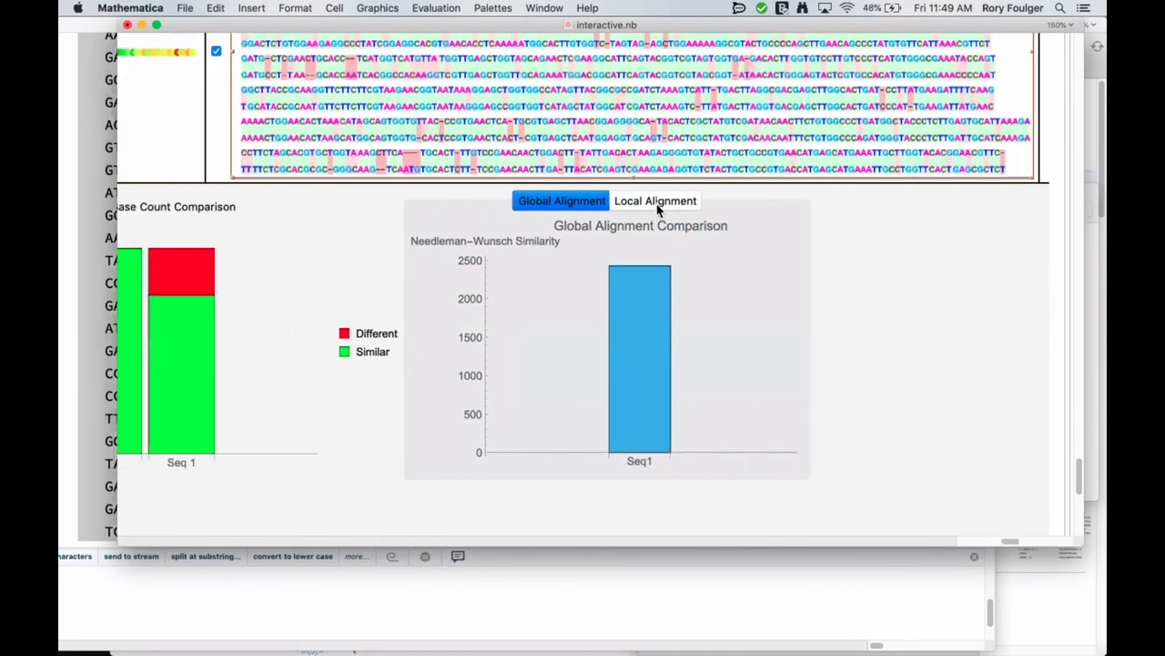
{"action": "left_click", "coordinate": [656, 201]}
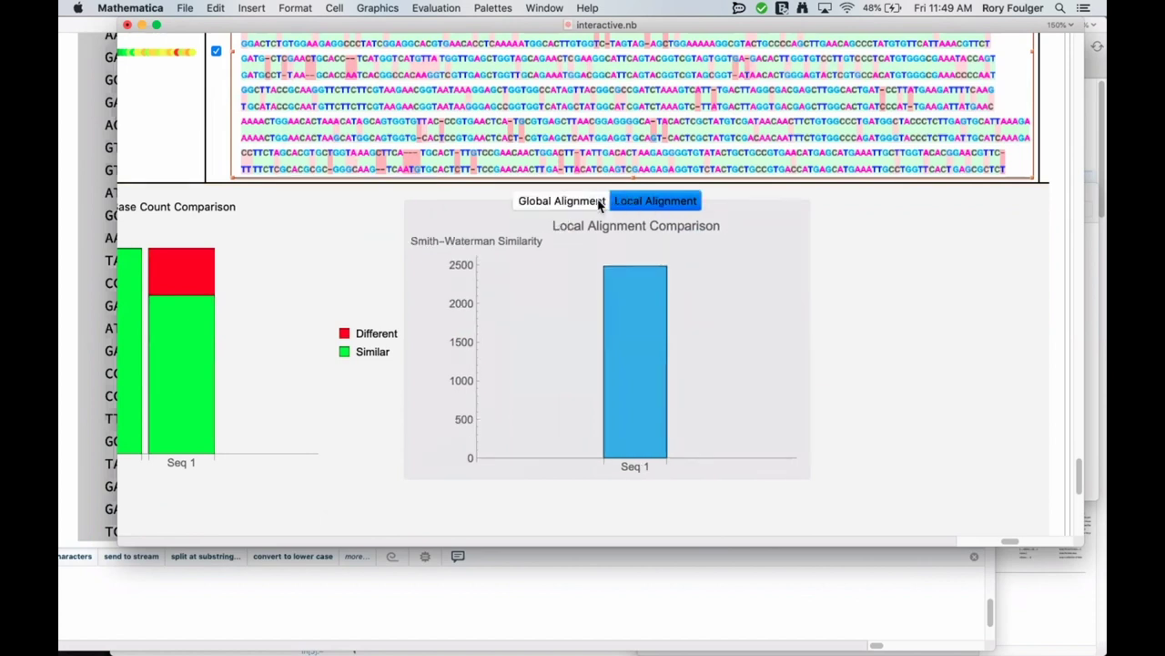
{"action": "left_click", "coordinate": [567, 208]}
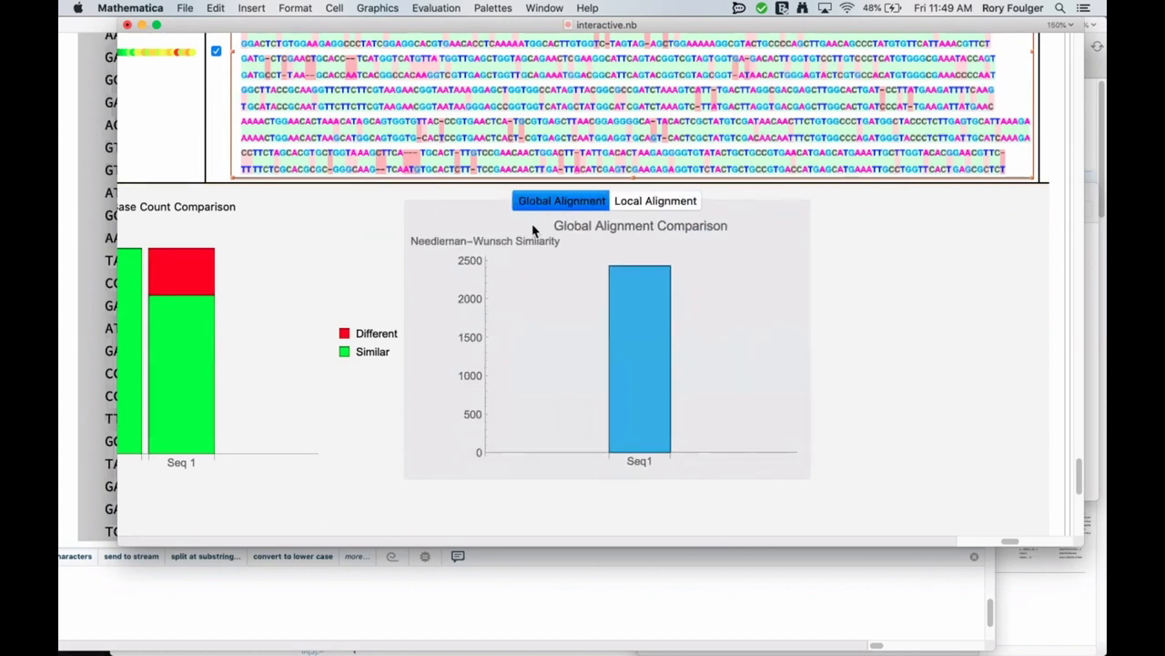
Compare the Local and Global Alignment charts beside the base count comparison, leaving Local Alignment selected
{"action": "scroll", "coordinate": [533, 231], "scroll_direction": "left", "scroll_amount": 1}
{"action": "scroll", "coordinate": [533, 231], "scroll_direction": "left", "scroll_amount": 3}
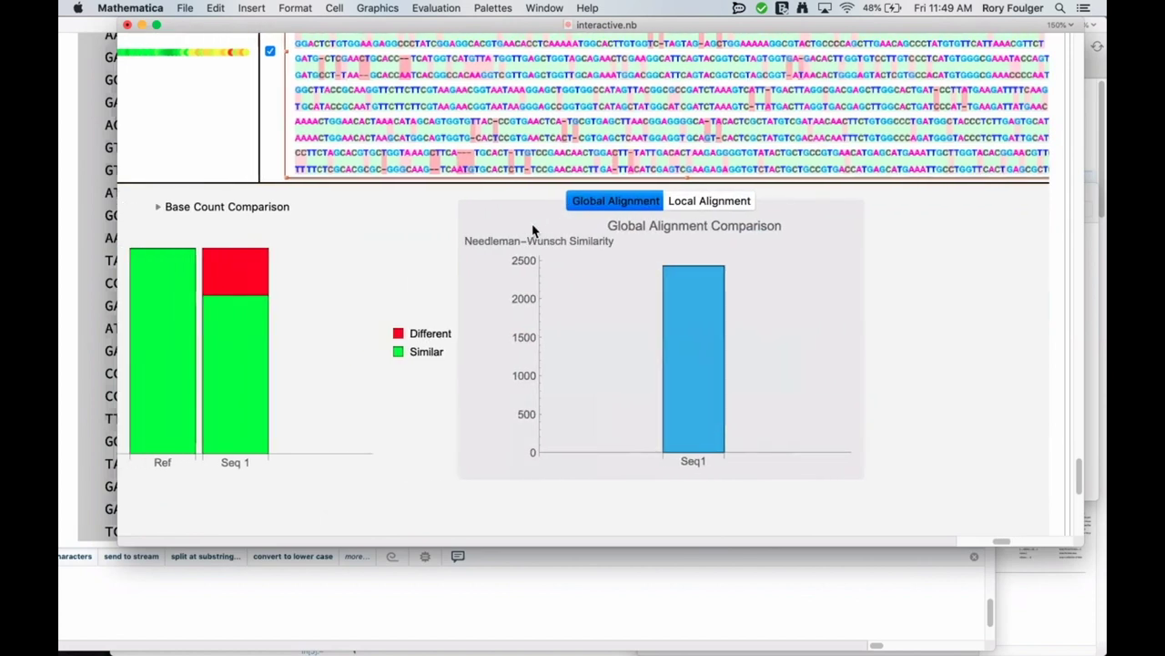
{"action": "scroll", "coordinate": [547, 231], "scroll_direction": "left", "scroll_amount": 4}
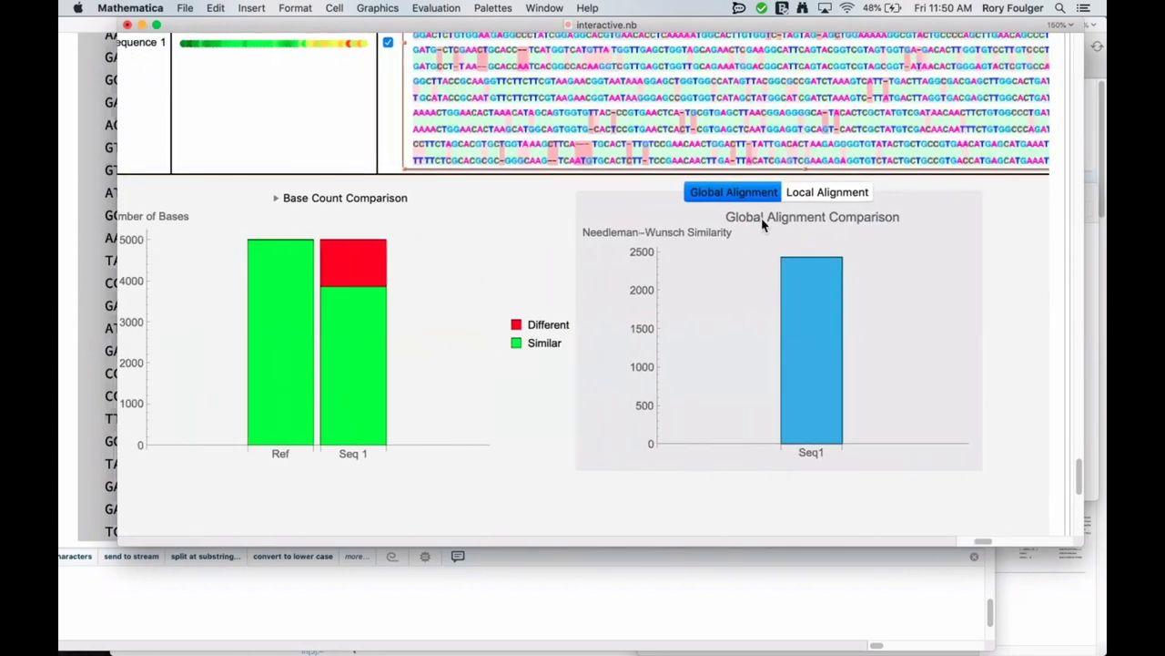
{"action": "scroll", "coordinate": [625, 237], "scroll_direction": "left", "scroll_amount": 2}
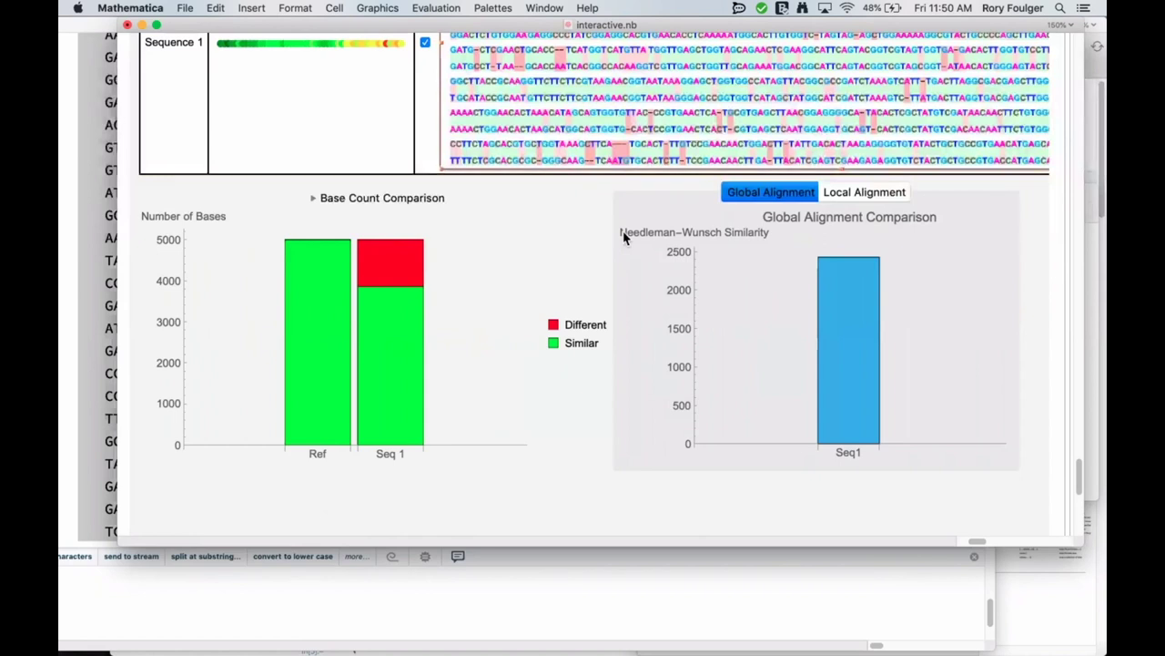
{"action": "scroll", "coordinate": [793, 217], "scroll_direction": "up", "scroll_amount": 2}
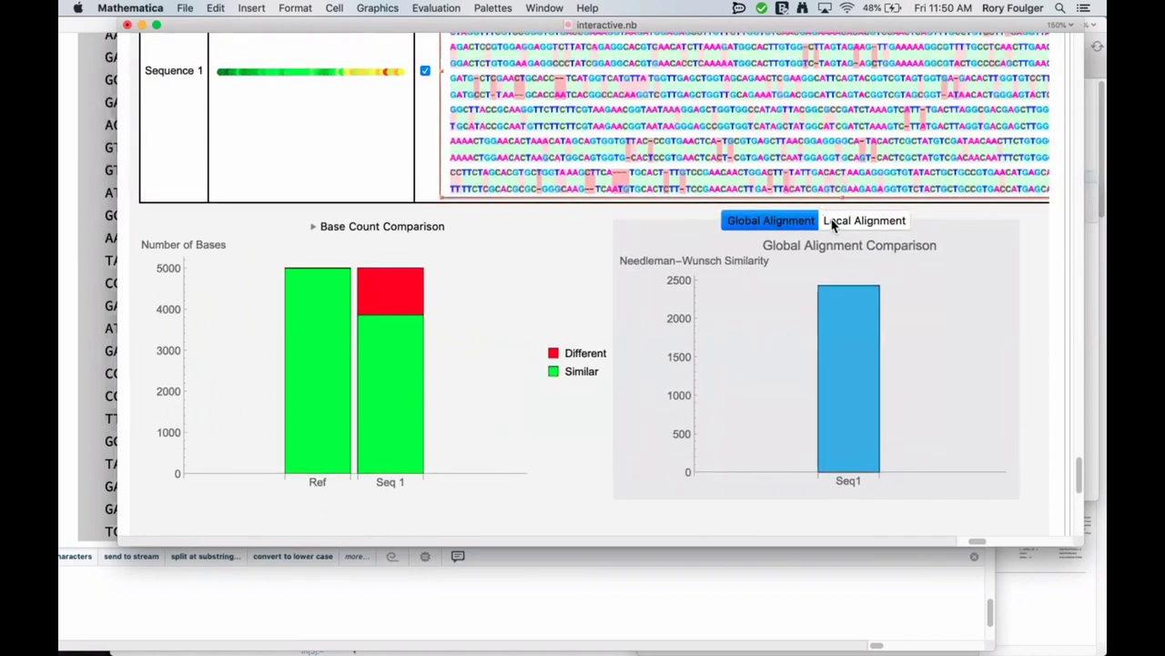
{"action": "left_click", "coordinate": [833, 223]}
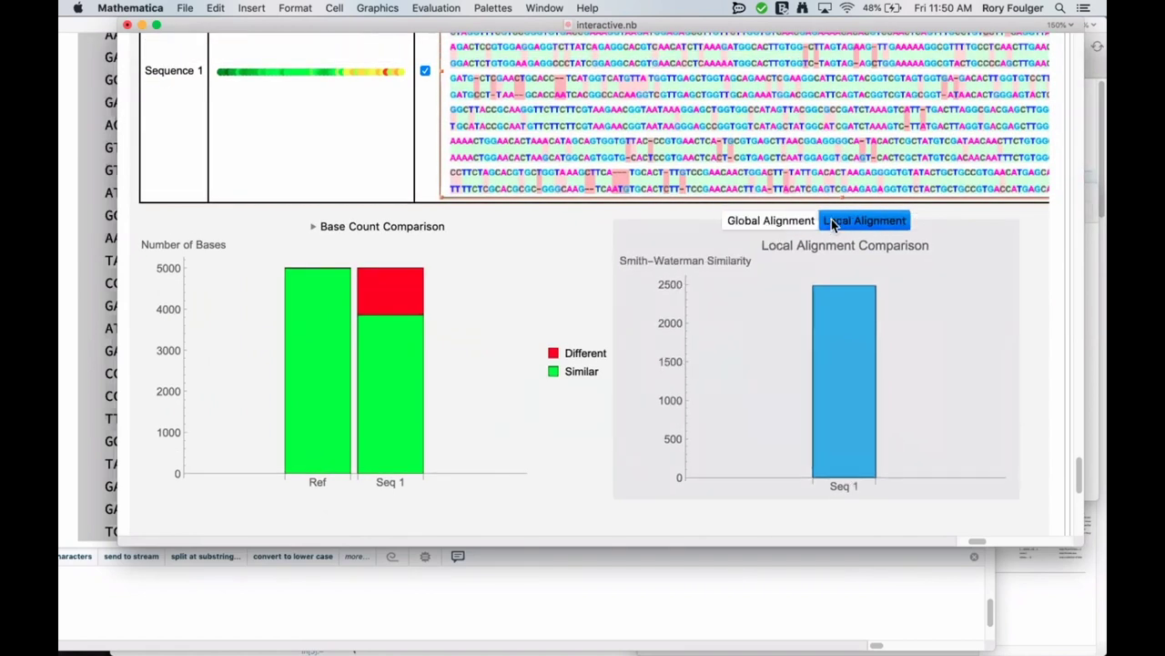
{"action": "left_click", "coordinate": [779, 222]}
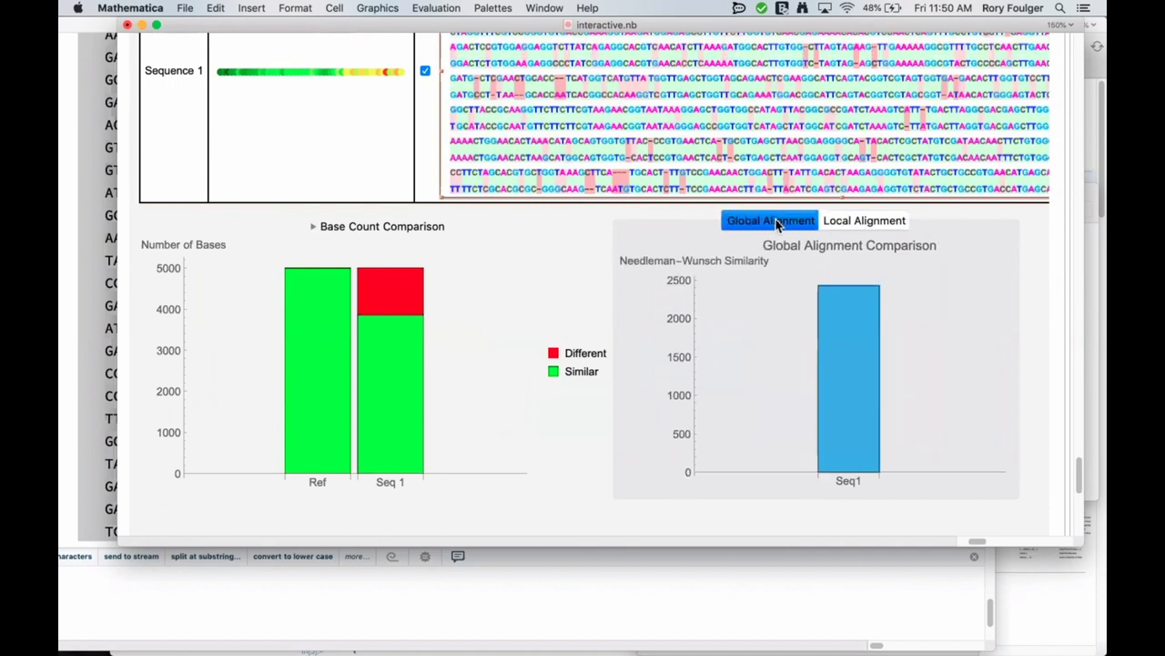
{"action": "left_click", "coordinate": [854, 225]}
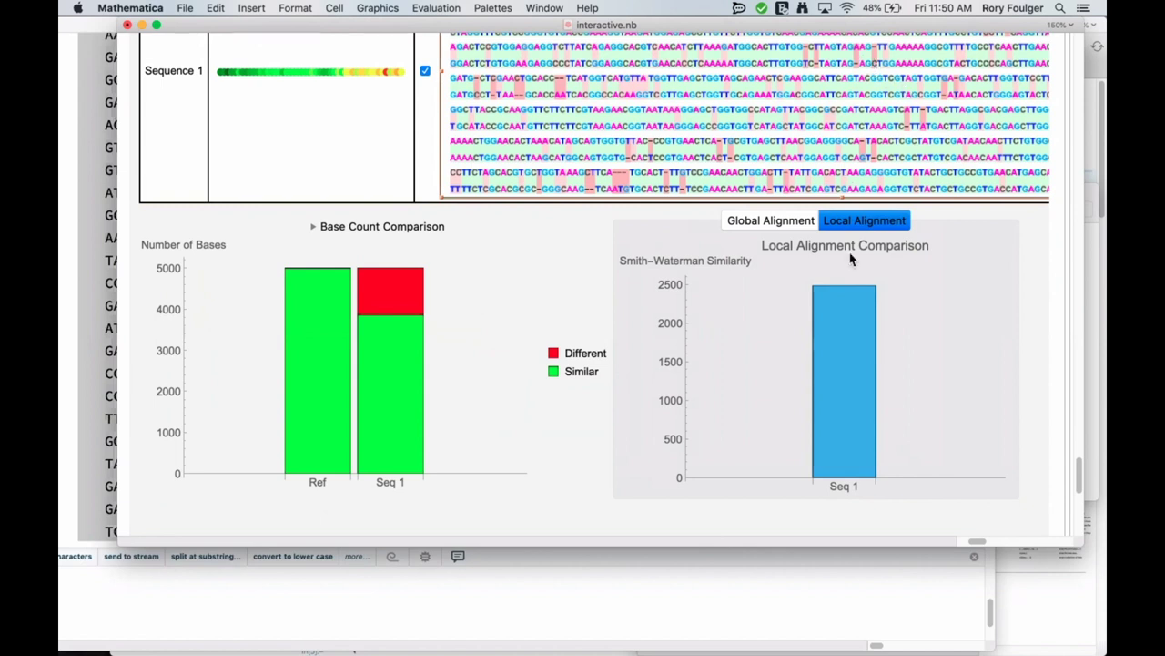
Shrink the Sequence 1 alignment image to about 1004 x 318 and review the comparison tables and charts
{"action": "scroll", "coordinate": [851, 259], "scroll_direction": "up", "scroll_amount": 5}
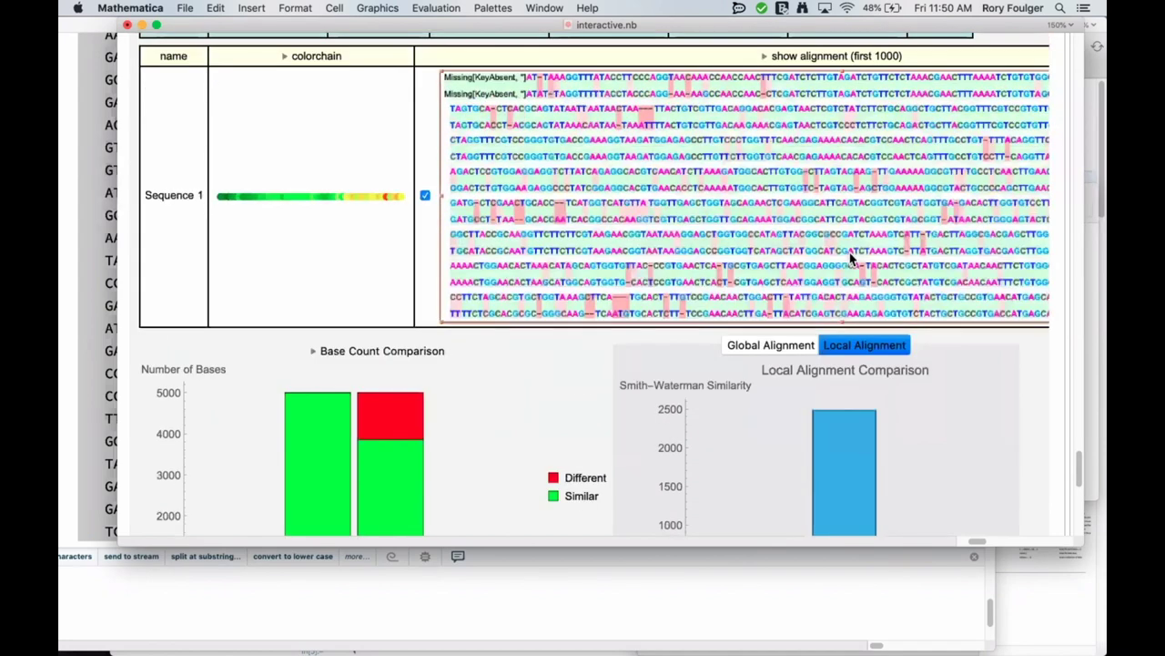
{"action": "scroll", "coordinate": [537, 330], "scroll_direction": "up", "scroll_amount": 1}
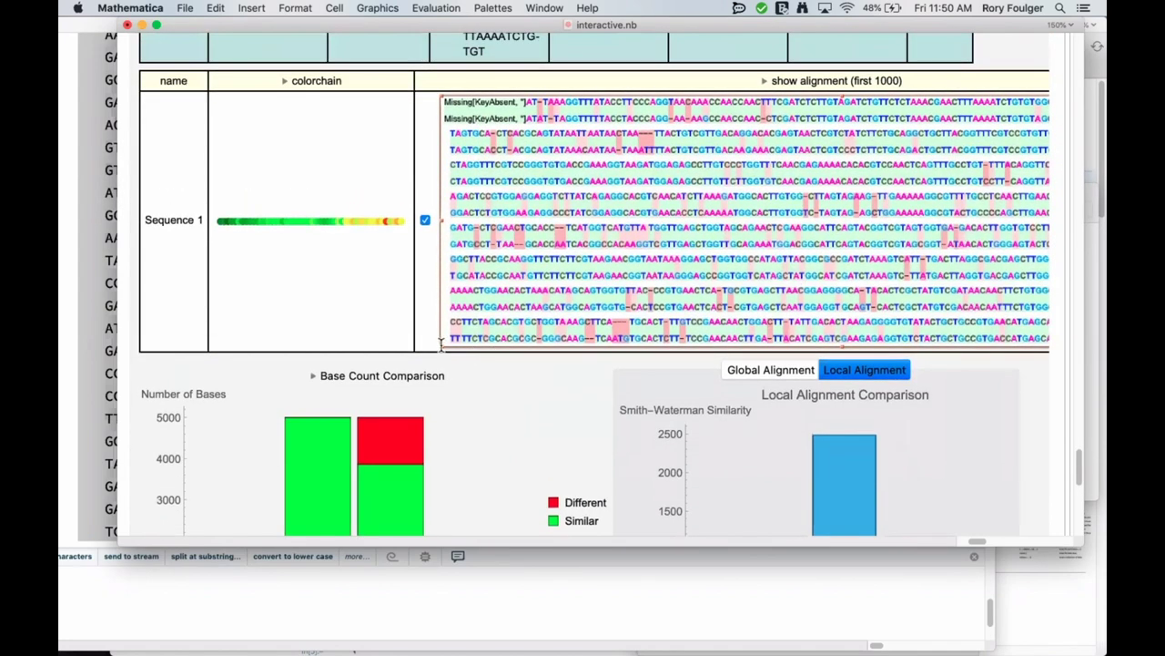
{"action": "left_click_drag", "start_coordinate": [444, 347], "coordinate": [514, 136]}
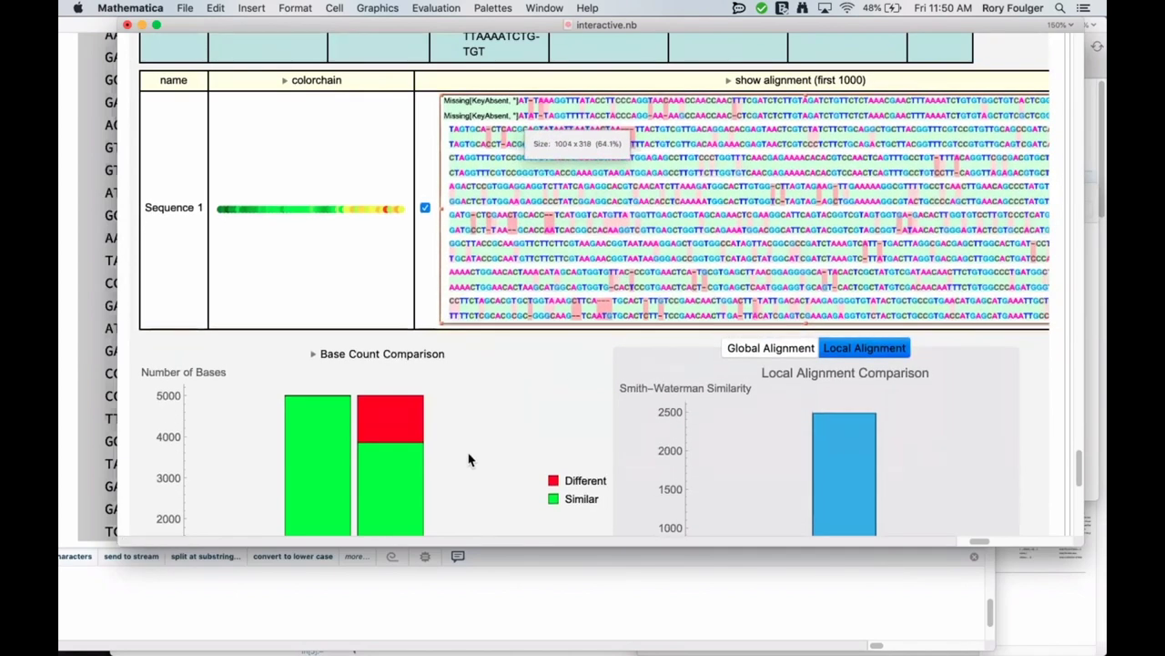
{"action": "scroll", "coordinate": [468, 453], "scroll_direction": "down", "scroll_amount": 1}
{"action": "scroll", "coordinate": [468, 452], "scroll_direction": "down", "scroll_amount": 10}
{"action": "scroll", "coordinate": [468, 453], "scroll_direction": "up", "scroll_amount": 5}
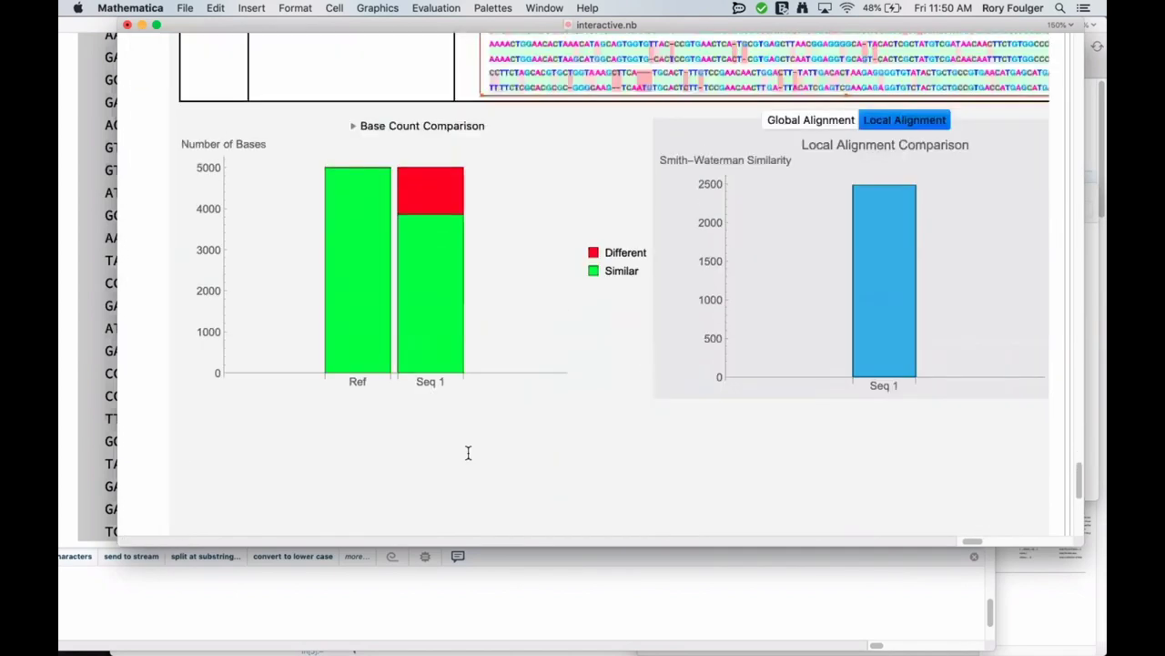
{"action": "scroll", "coordinate": [468, 453], "scroll_direction": "up", "scroll_amount": 10}
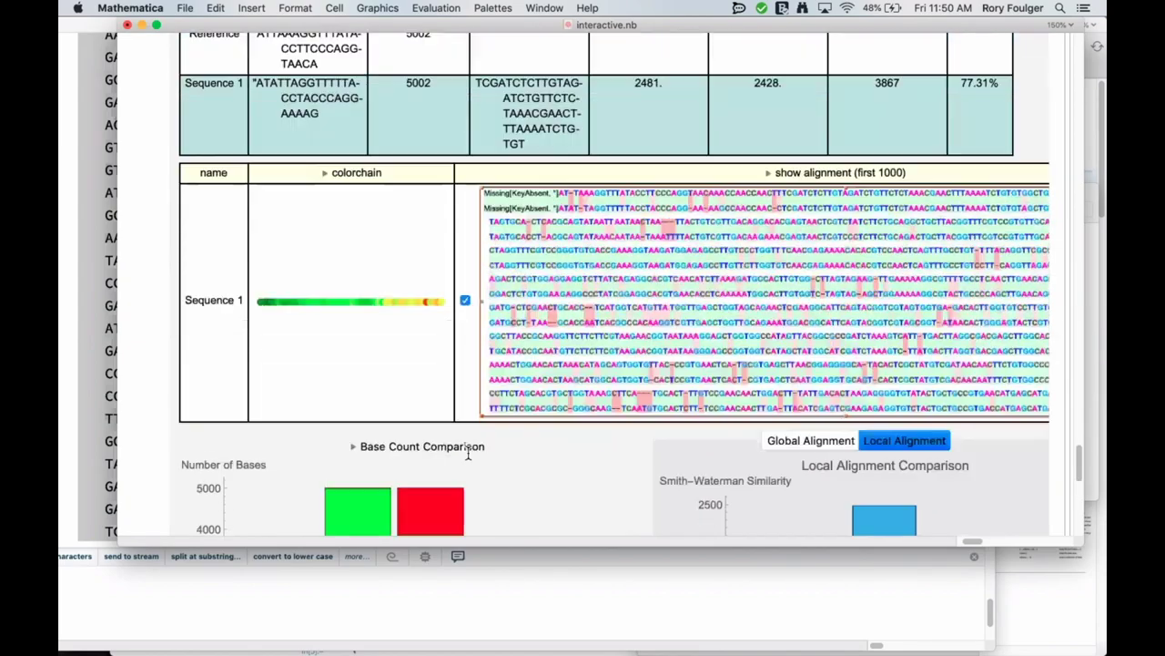
{"action": "scroll", "coordinate": [265, 219], "scroll_direction": "down", "scroll_amount": 3}
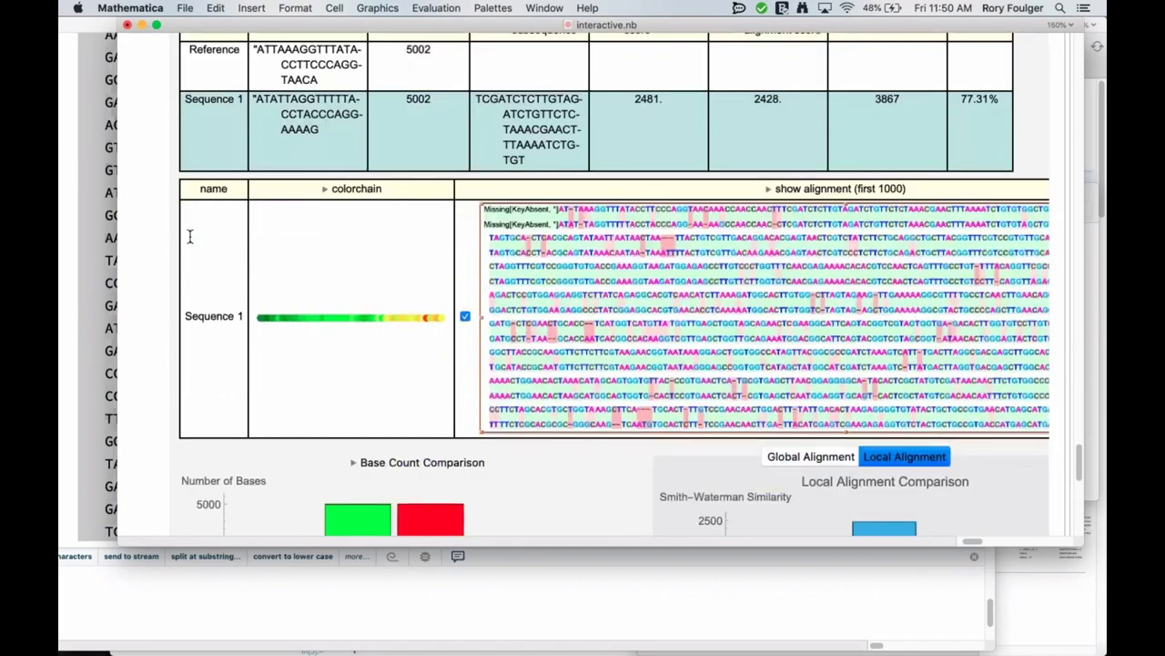
In the live stream notebook, delete the SARS definition, its 5000-base StringTake excerpt and the earlier sequence output below the genseq table
{"action": "left_click", "coordinate": [102, 282]}
{"action": "scroll", "coordinate": [988, 448], "scroll_direction": "up", "scroll_amount": 15}
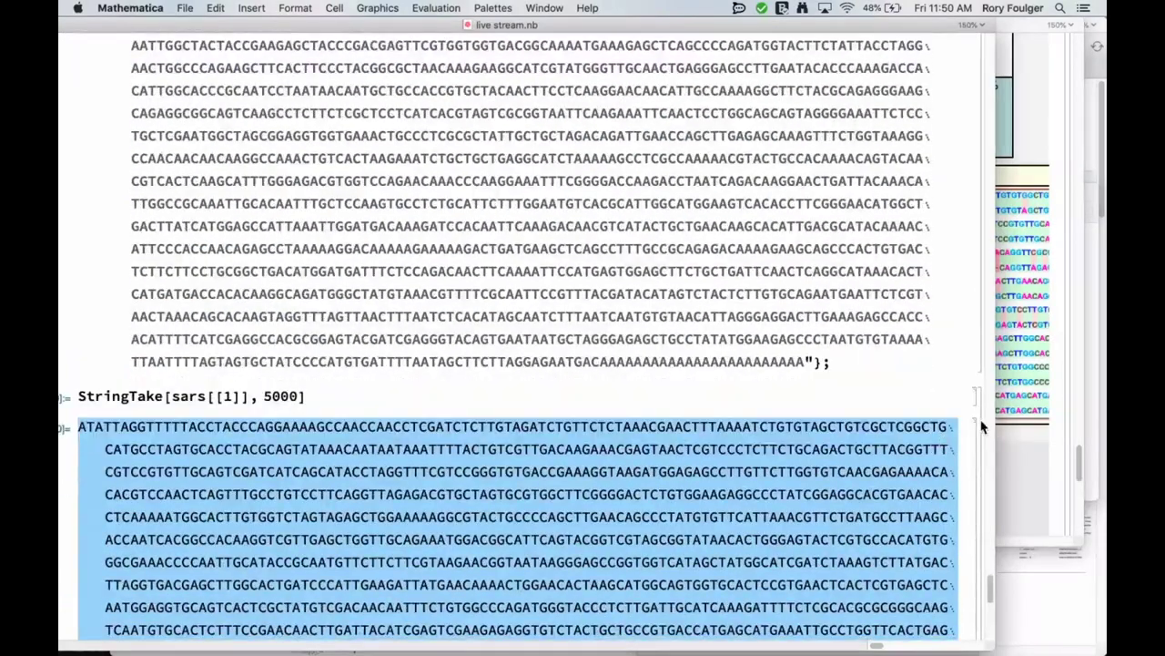
{"action": "left_click", "coordinate": [980, 419]}
{"action": "key", "text": "BackSpace"}
{"action": "left_click", "coordinate": [983, 342]}
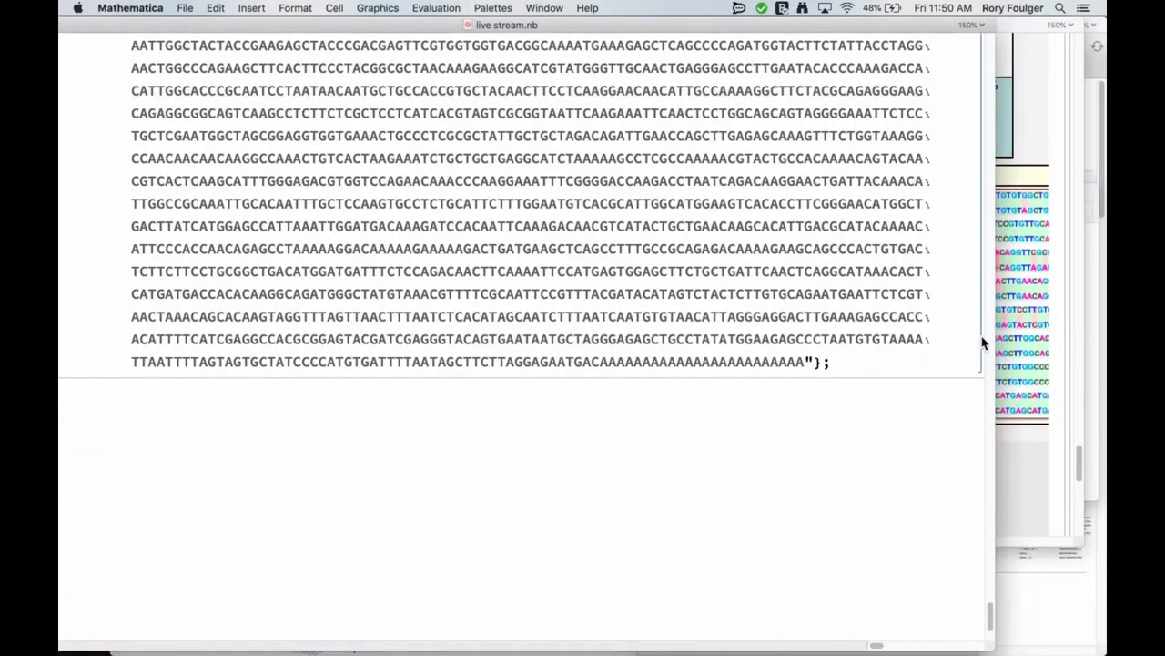
{"action": "key", "text": "BackSpace"}
{"action": "scroll", "coordinate": [774, 273], "scroll_direction": "up", "scroll_amount": 3}
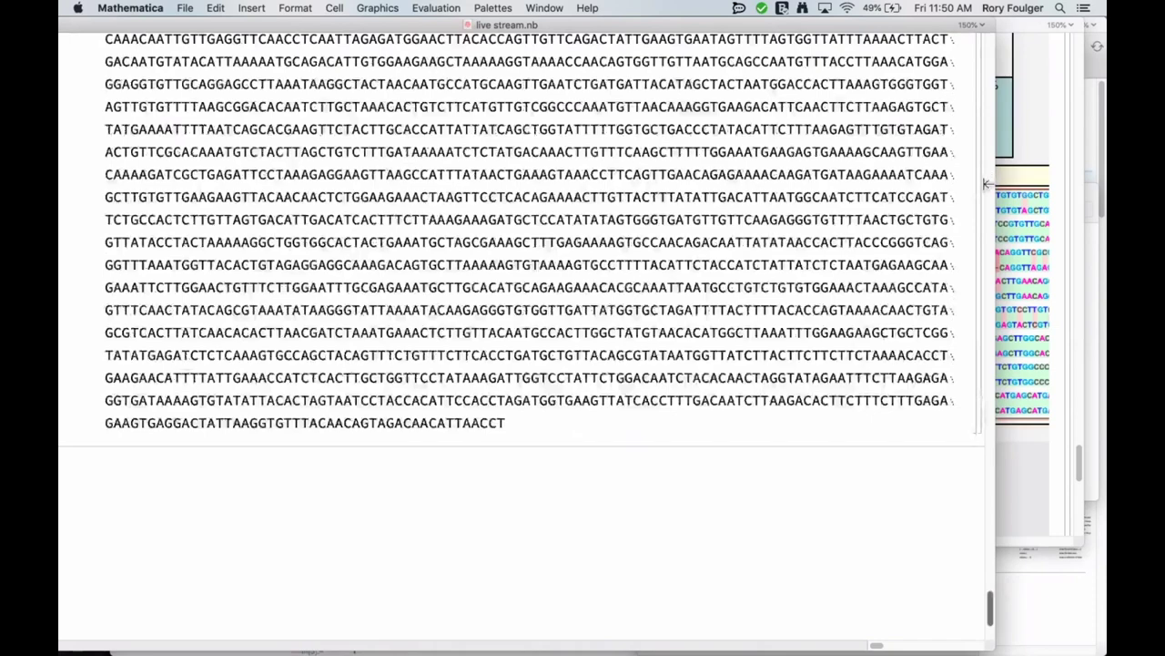
{"action": "left_click", "coordinate": [983, 187]}
{"action": "key", "text": "BackSpace"}
Review the genseq table, including its Sequence and collection date columns, and the date plot above it
{"action": "scroll", "coordinate": [561, 240], "scroll_direction": "up", "scroll_amount": 10}
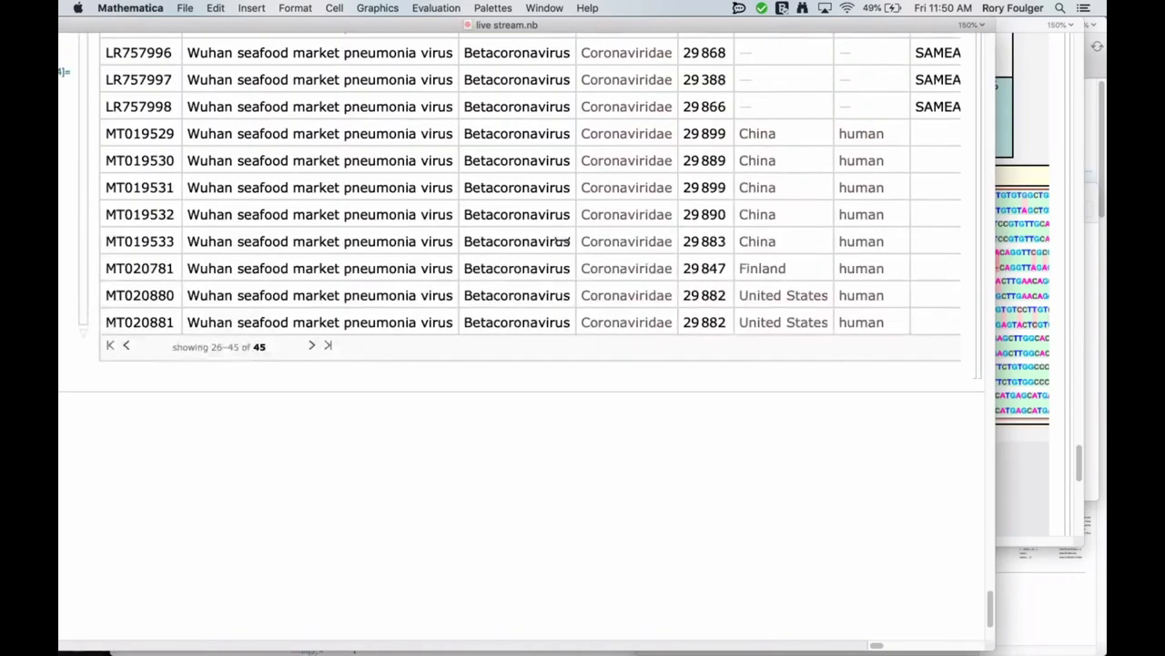
{"action": "scroll", "coordinate": [562, 239], "scroll_direction": "up", "scroll_amount": 10}
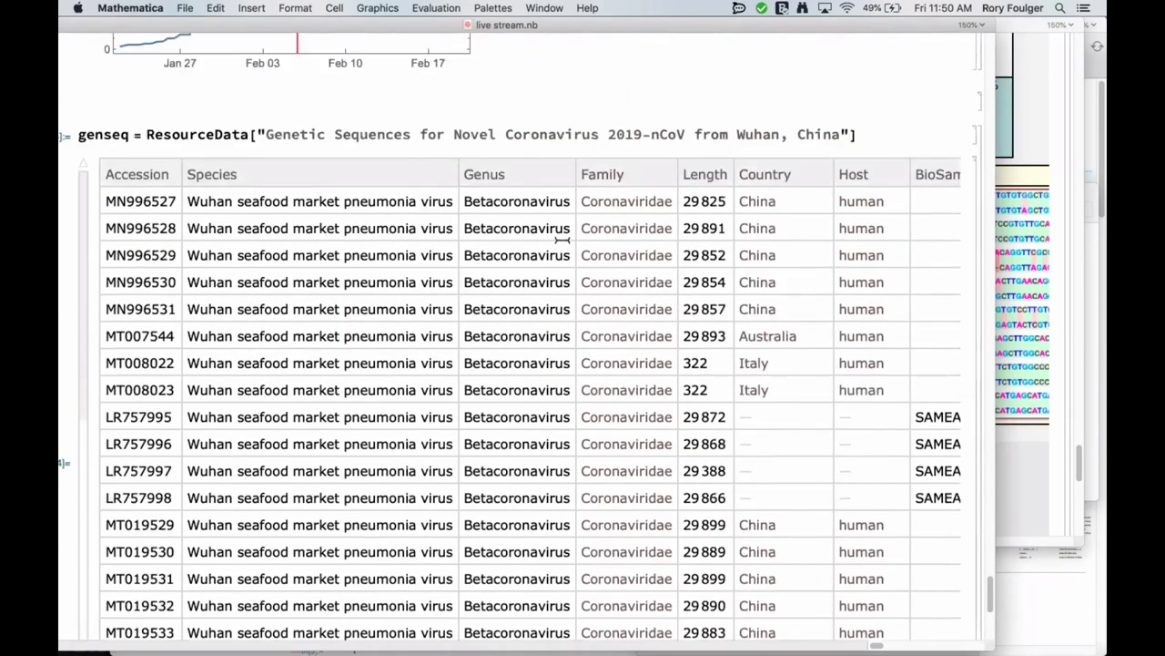
{"action": "scroll", "coordinate": [561, 239], "scroll_direction": "up", "scroll_amount": 15}
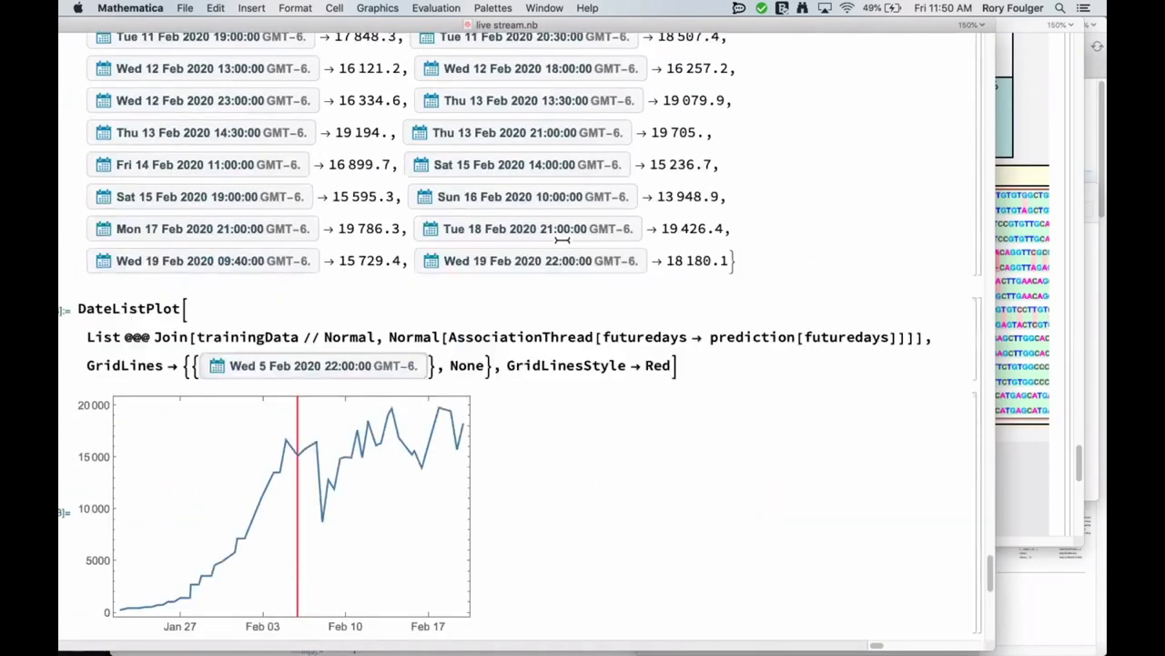
{"action": "scroll", "coordinate": [562, 239], "scroll_direction": "down", "scroll_amount": 20}
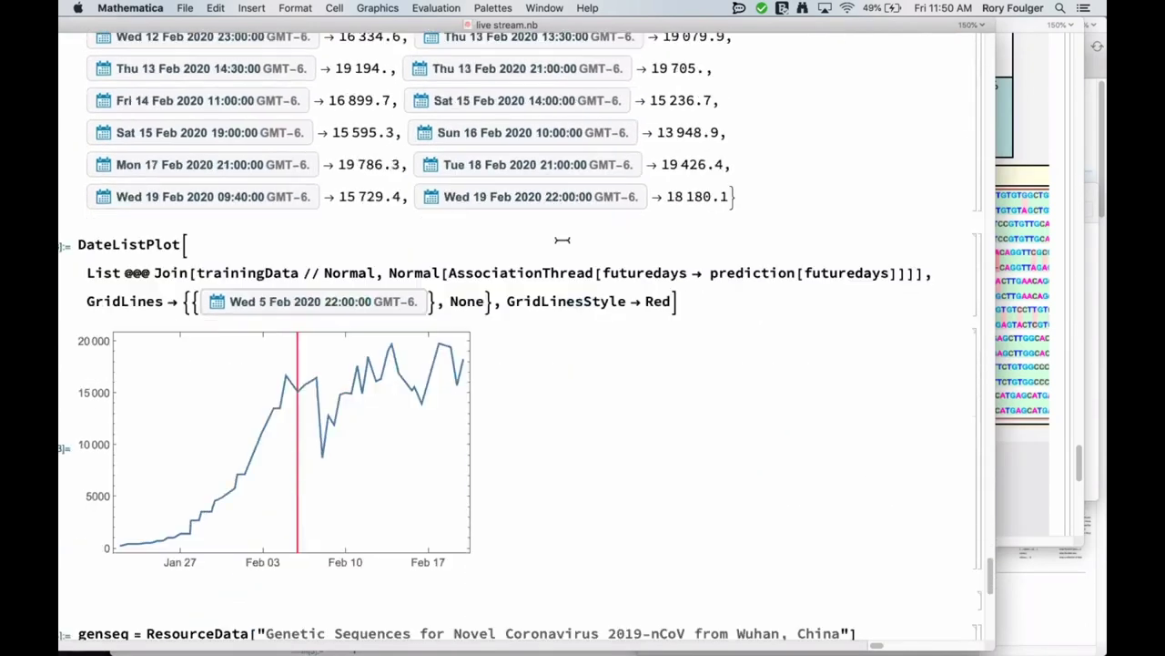
{"action": "scroll", "coordinate": [562, 238], "scroll_direction": "down", "scroll_amount": 5}
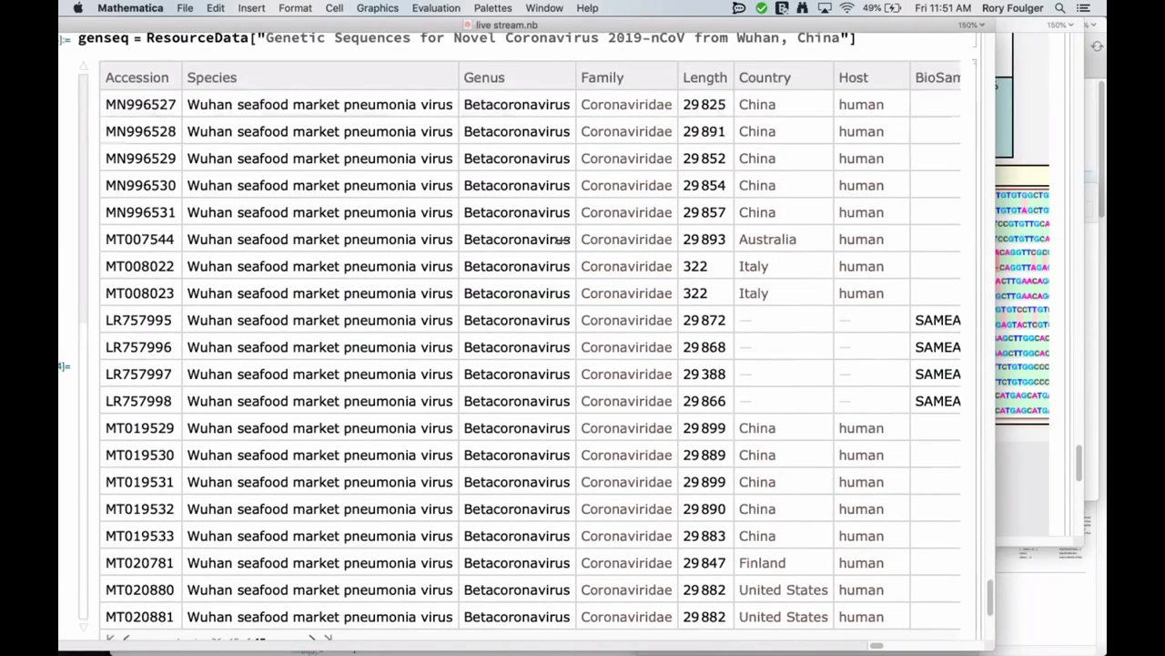
{"action": "scroll", "coordinate": [562, 241], "scroll_direction": "up", "scroll_amount": 3}
{"action": "scroll", "coordinate": [562, 240], "scroll_direction": "right", "scroll_amount": 10}
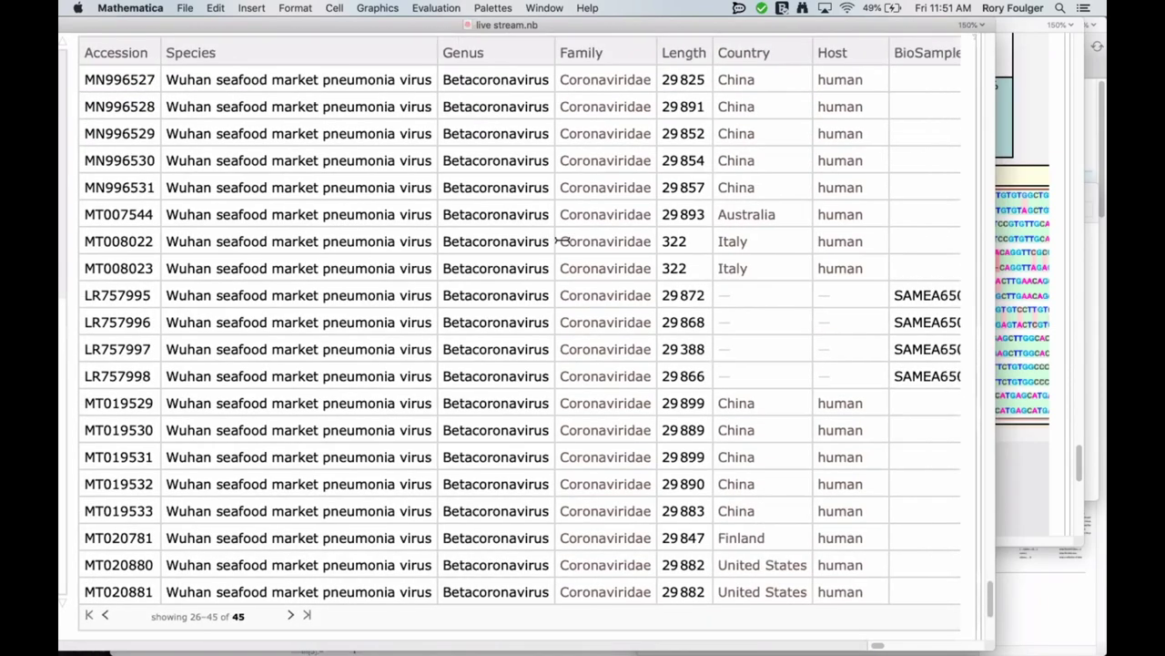
{"action": "scroll", "coordinate": [561, 240], "scroll_direction": "right", "scroll_amount": 10}
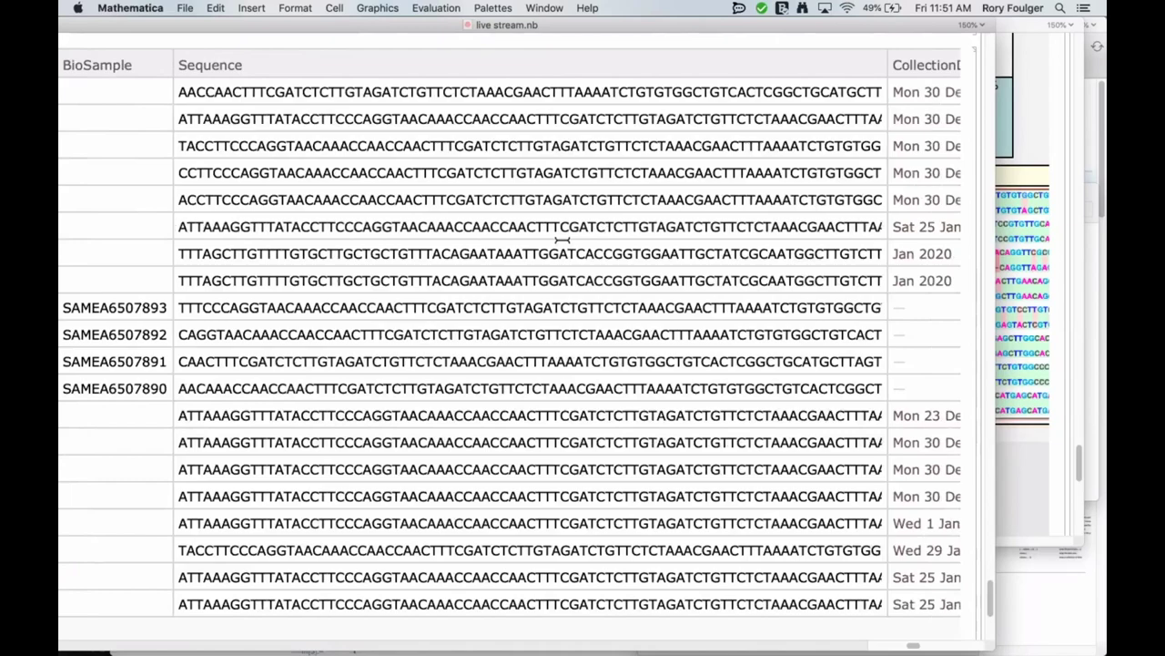
{"action": "scroll", "coordinate": [562, 240], "scroll_direction": "left", "scroll_amount": 10}
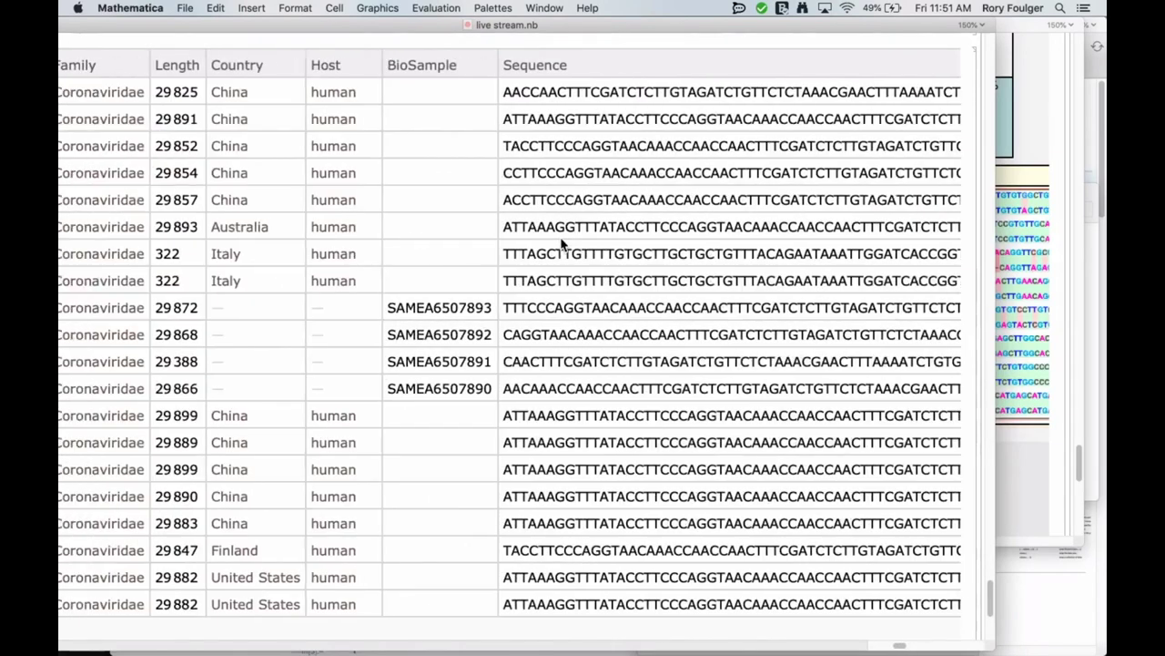
{"action": "scroll", "coordinate": [561, 244], "scroll_direction": "up", "scroll_amount": 1}
{"action": "scroll", "coordinate": [561, 244], "scroll_direction": "left", "scroll_amount": 10}
{"action": "scroll", "coordinate": [559, 243], "scroll_direction": "left", "scroll_amount": 10}
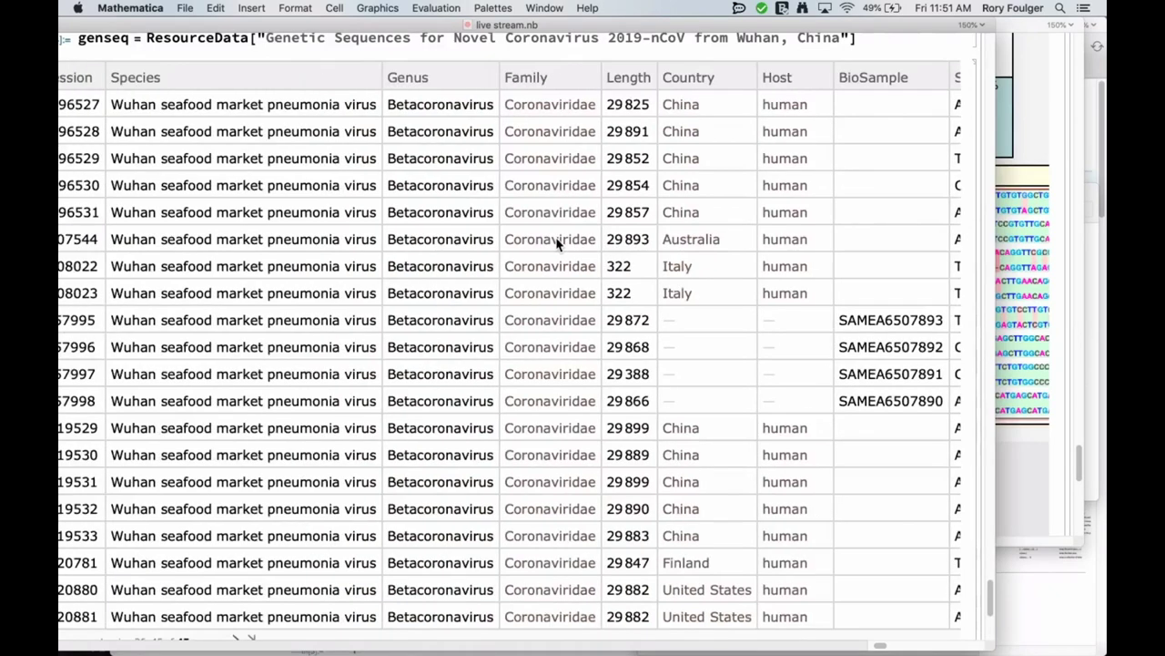
{"action": "scroll", "coordinate": [559, 242], "scroll_direction": "down", "scroll_amount": 1}
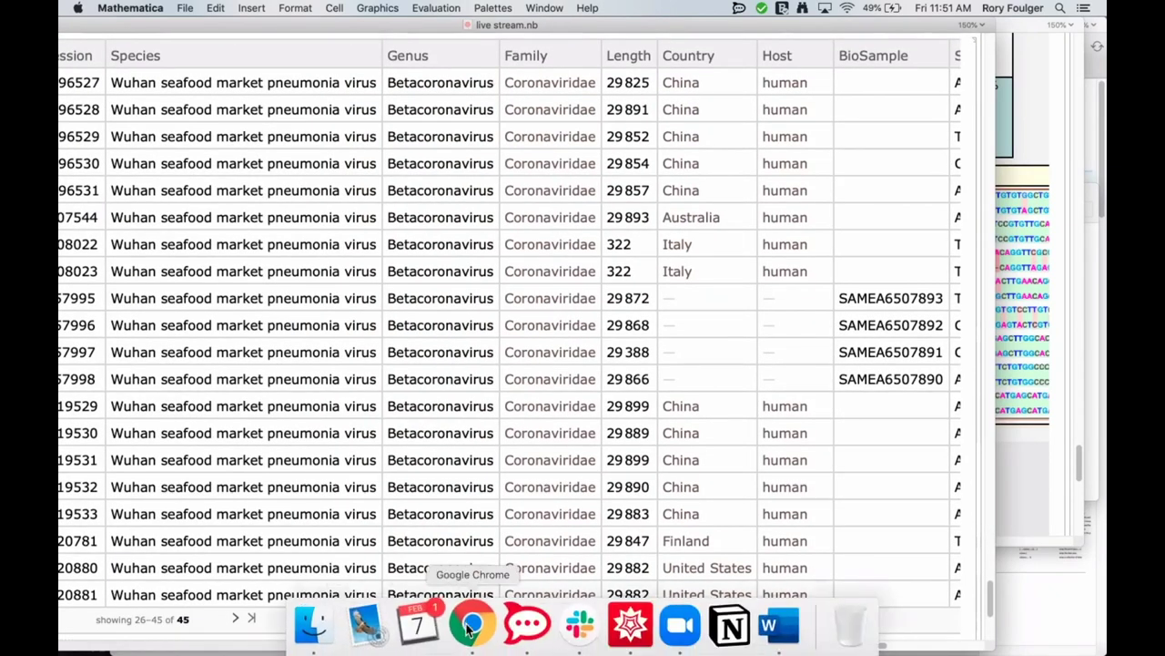
Switch to Chrome, return to the Coronavirus search results and open the Genetic Sequences for Novel Coronavirus 2019-nCoV resource
{"action": "left_click", "coordinate": [471, 629]}
{"action": "scroll", "coordinate": [515, 355], "scroll_direction": "up", "scroll_amount": 15}
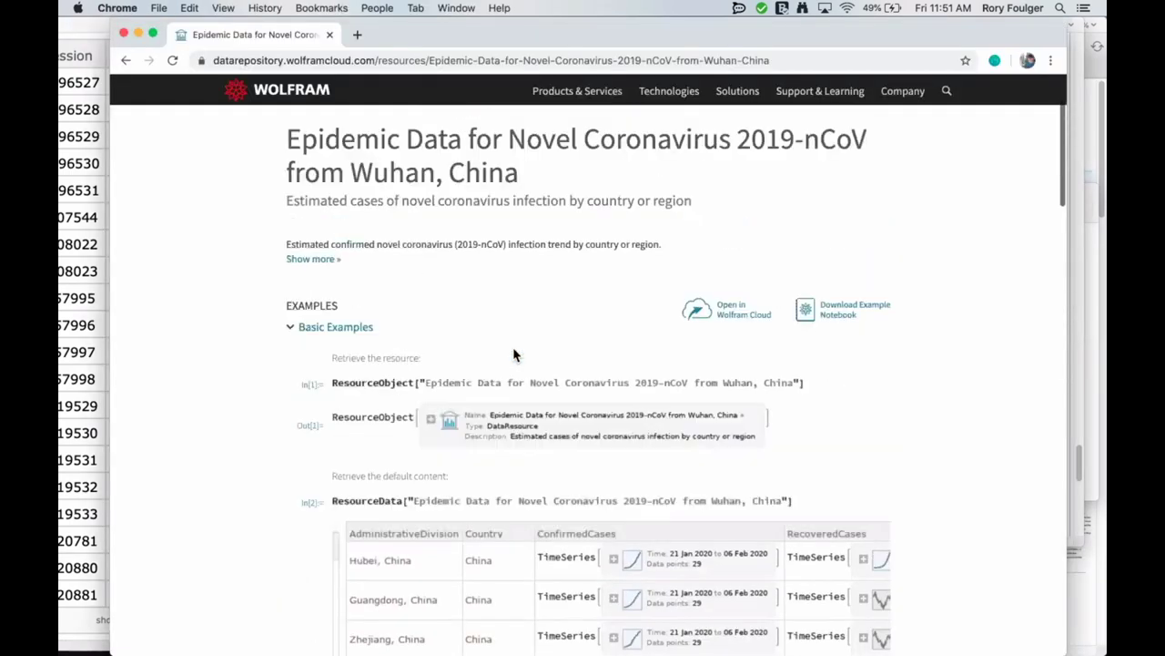
{"action": "left_click", "coordinate": [125, 61]}
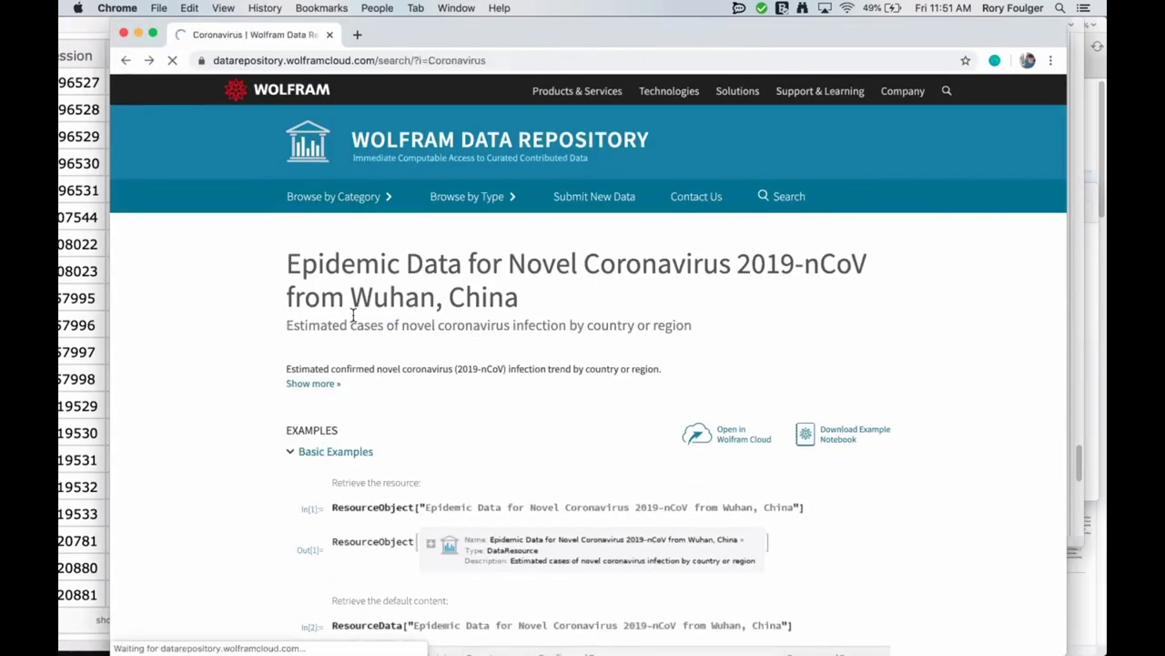
{"action": "left_click", "coordinate": [356, 276]}
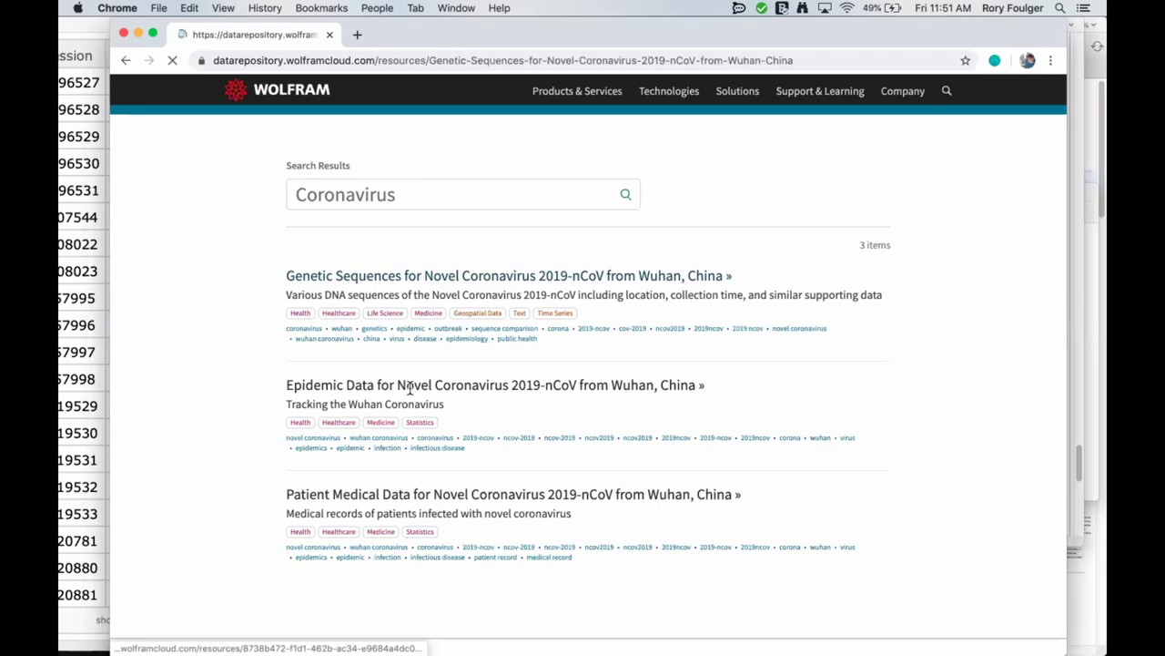
Look through the resource page, expand its Analysis examples and examine the mutations listed for each country
{"action": "scroll", "coordinate": [410, 394], "scroll_direction": "down", "scroll_amount": 3}
{"action": "scroll", "coordinate": [409, 394], "scroll_direction": "down", "scroll_amount": 20}
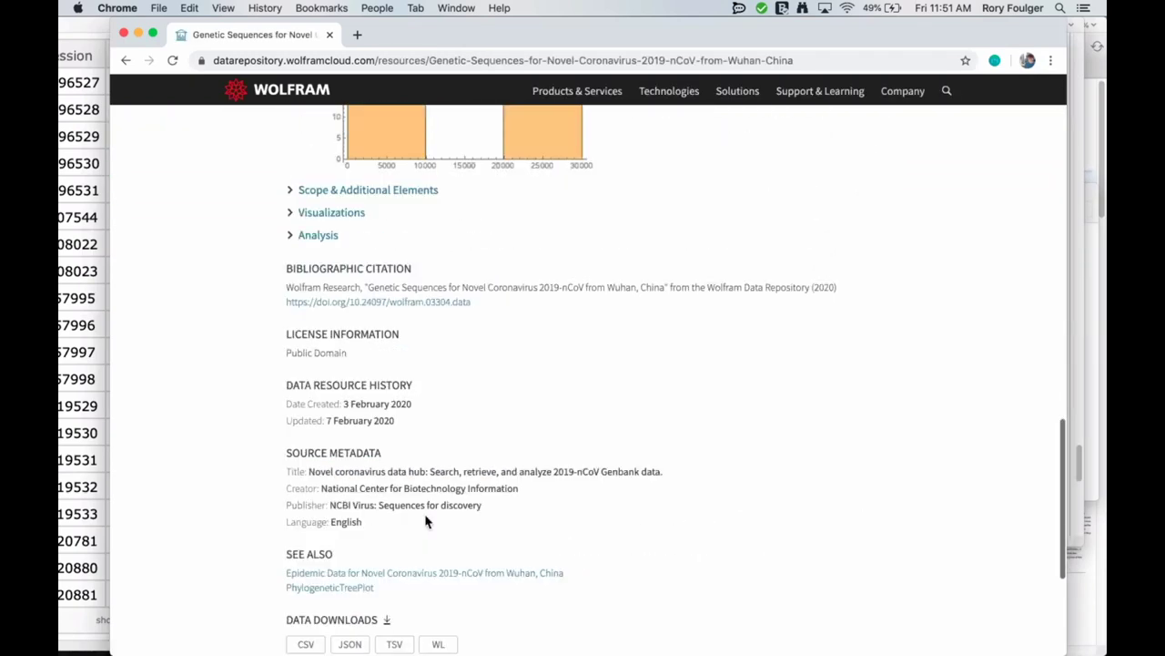
{"action": "scroll", "coordinate": [426, 522], "scroll_direction": "up", "scroll_amount": 5}
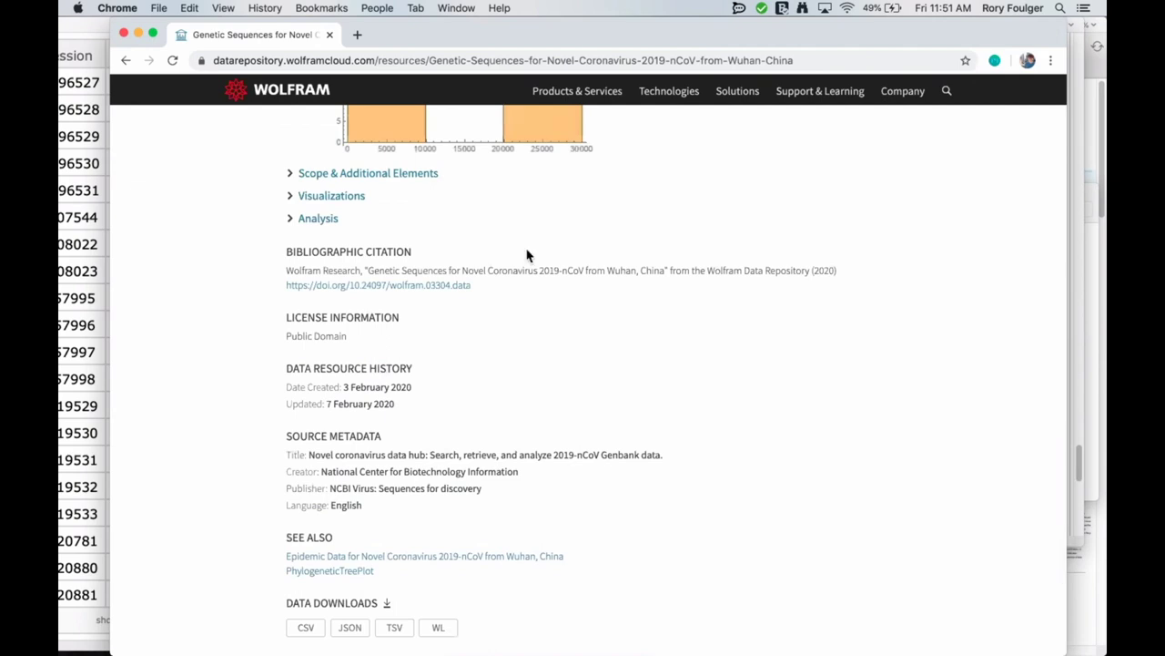
{"action": "scroll", "coordinate": [492, 488], "scroll_direction": "up", "scroll_amount": 5}
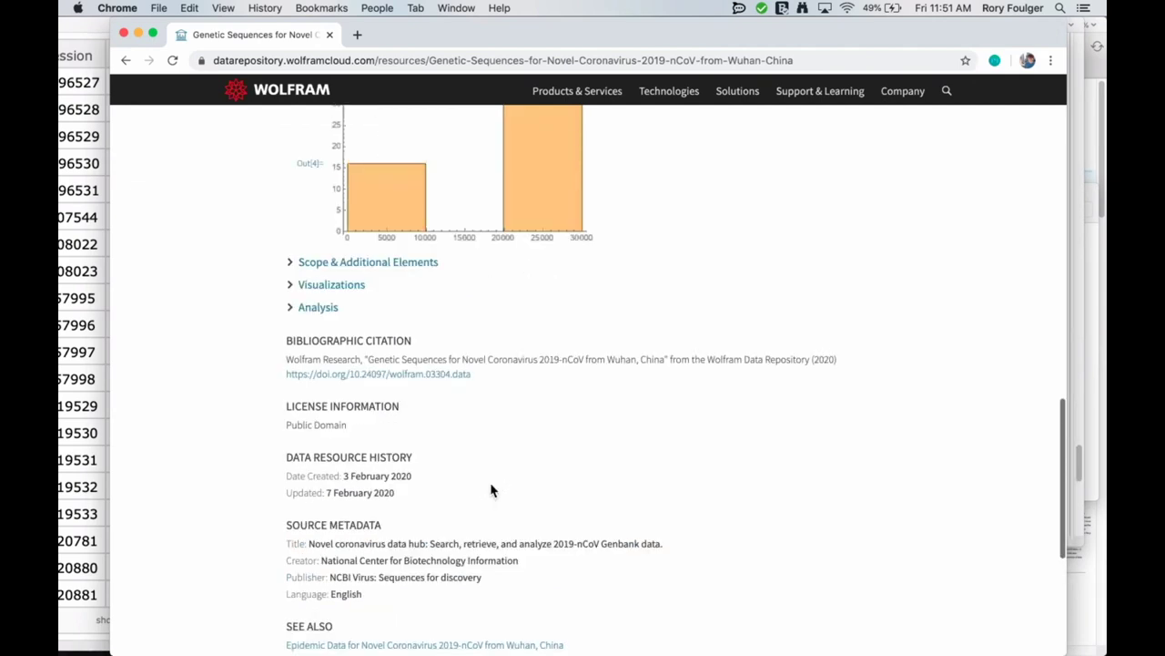
{"action": "scroll", "coordinate": [492, 489], "scroll_direction": "up", "scroll_amount": 3}
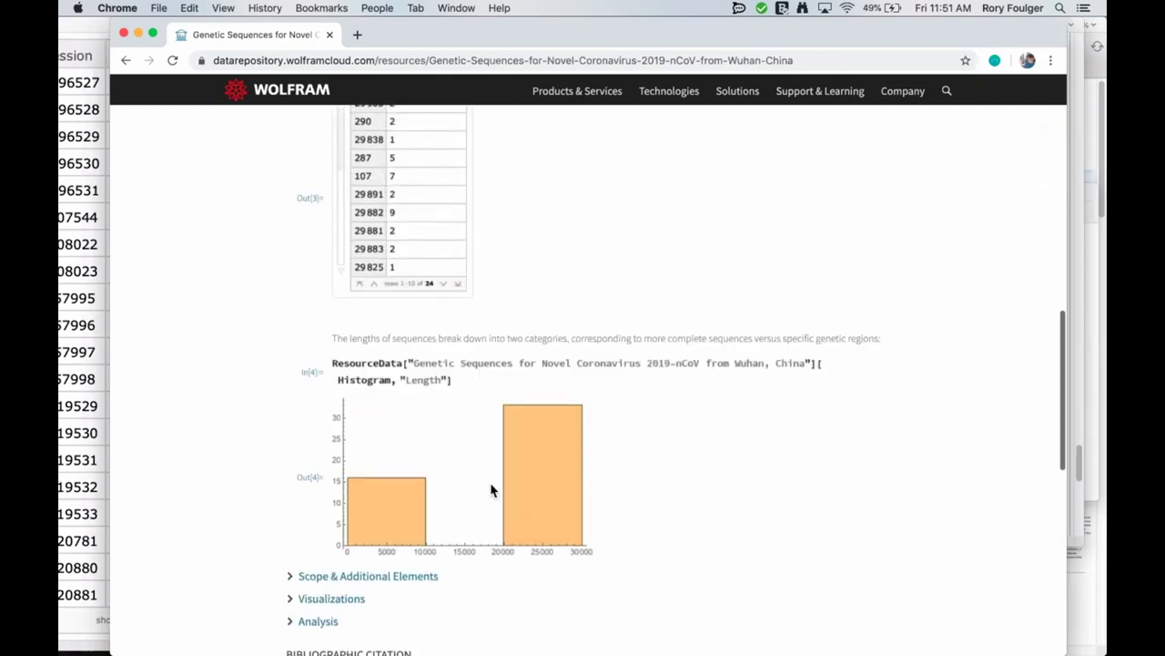
{"action": "scroll", "coordinate": [491, 489], "scroll_direction": "down", "scroll_amount": 4}
{"action": "left_click", "coordinate": [305, 459]}
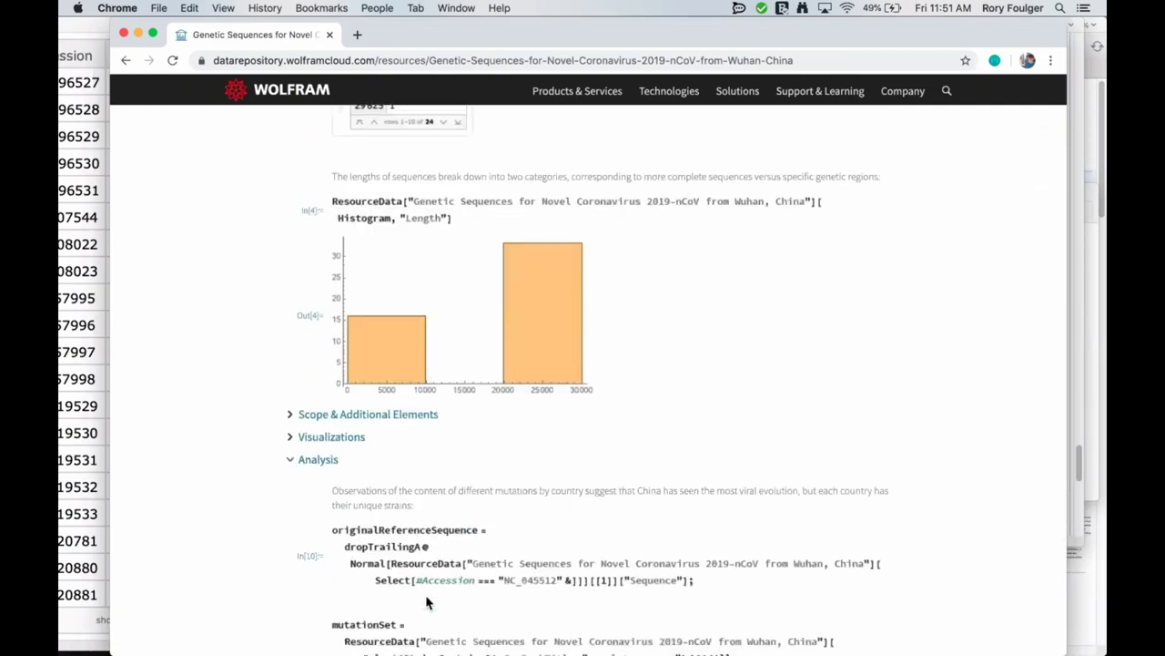
{"action": "scroll", "coordinate": [391, 601], "scroll_direction": "down", "scroll_amount": 10}
{"action": "scroll", "coordinate": [428, 602], "scroll_direction": "down", "scroll_amount": 5}
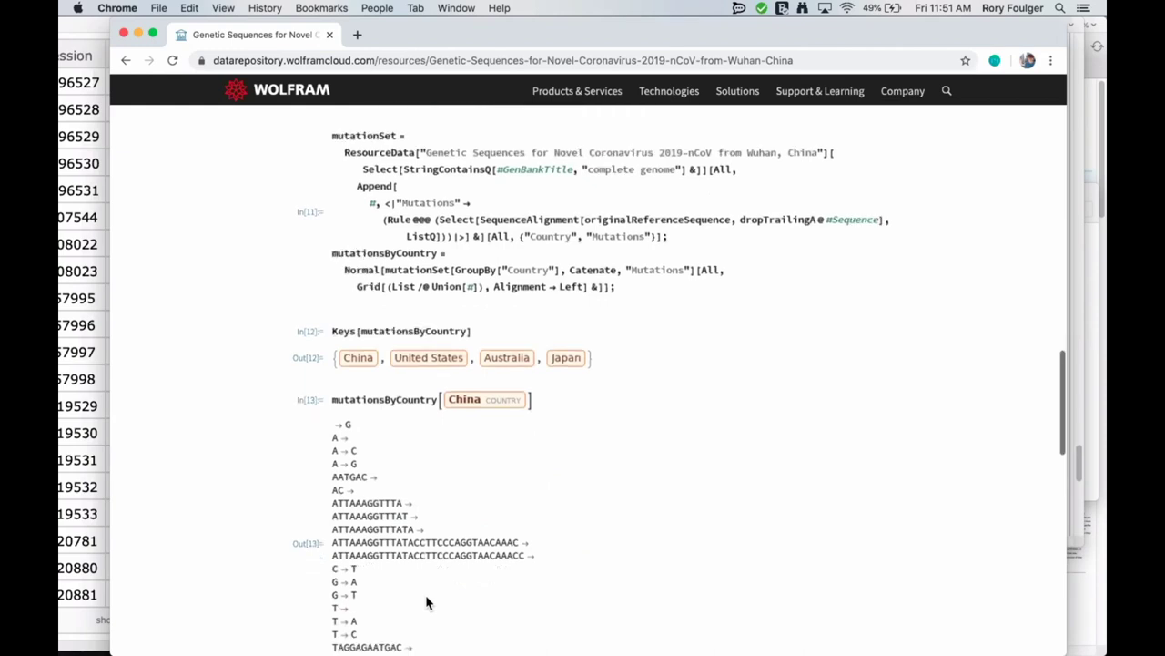
{"action": "scroll", "coordinate": [427, 601], "scroll_direction": "down", "scroll_amount": 1}
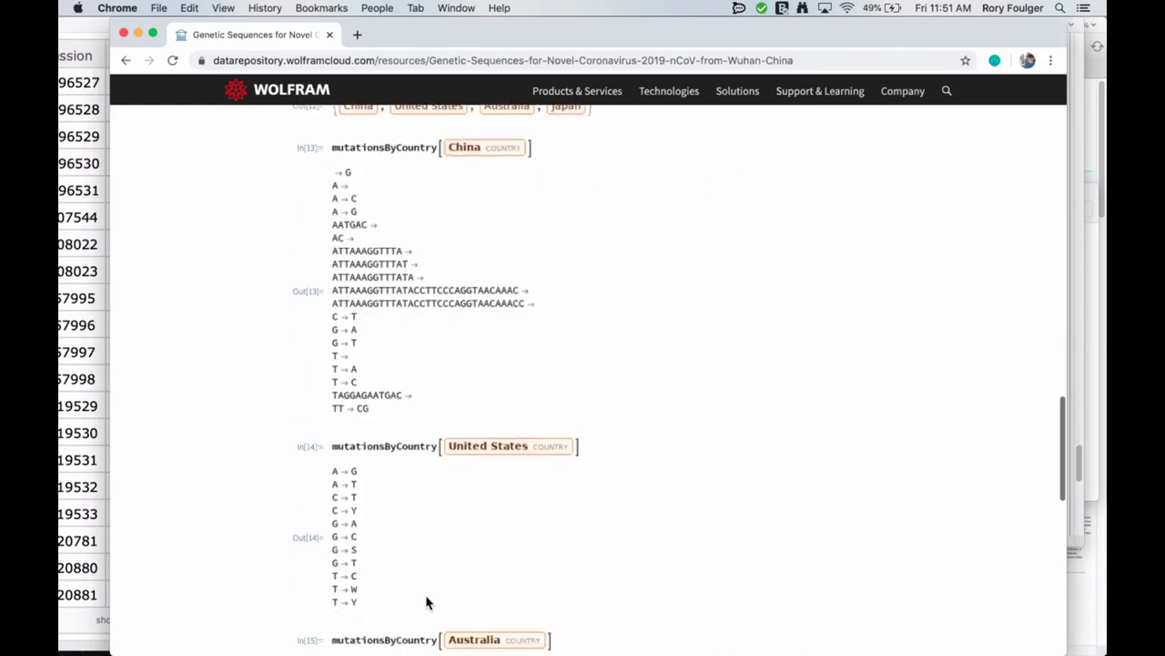
{"action": "scroll", "coordinate": [428, 591], "scroll_direction": "up", "scroll_amount": 1}
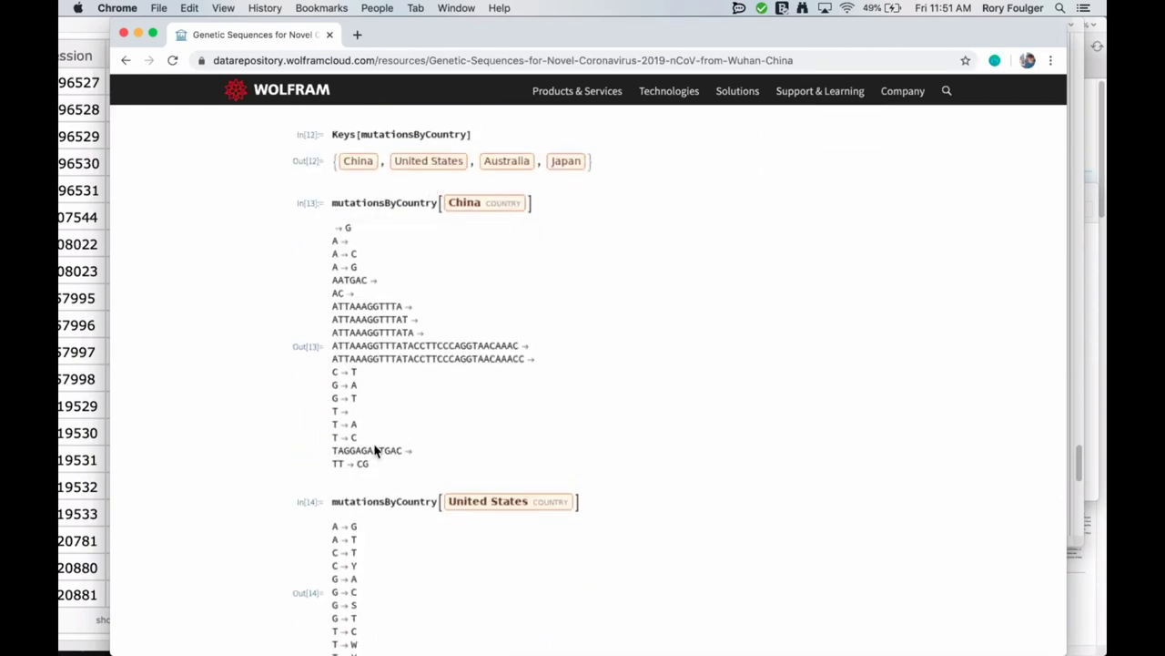
{"action": "scroll", "coordinate": [377, 460], "scroll_direction": "down", "scroll_amount": 1}
{"action": "scroll", "coordinate": [377, 465], "scroll_direction": "down", "scroll_amount": 8}
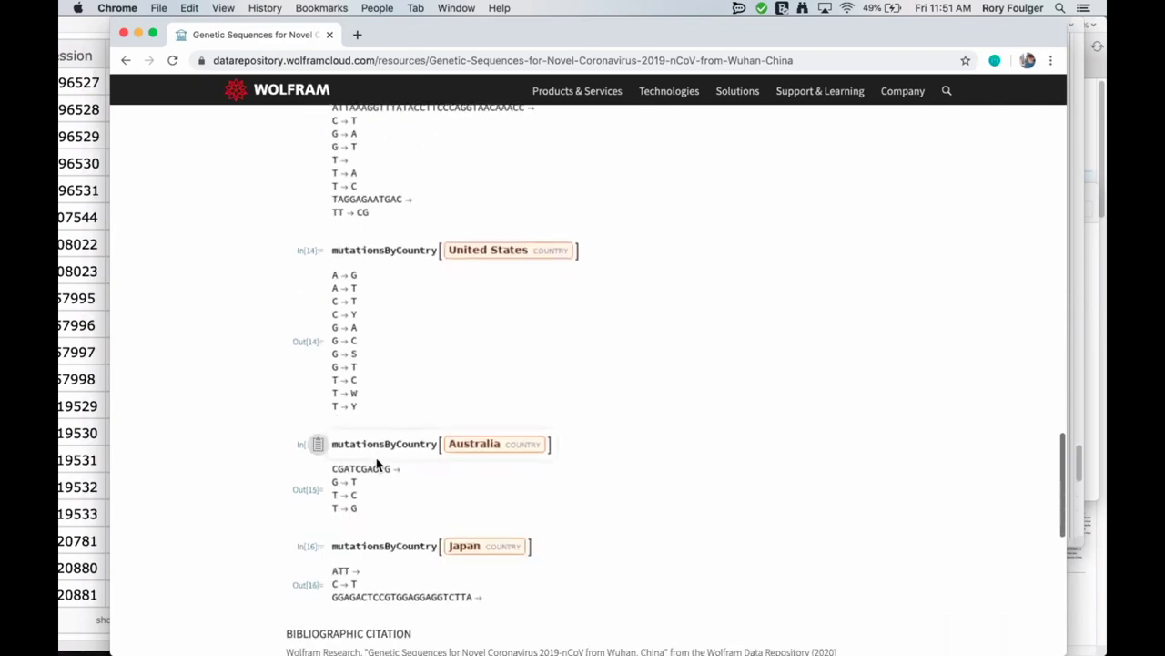
Copy the originalReferenceSequence code for accession NC_045512 from the Analysis examples to the end of the live stream notebook and evaluate it
{"action": "scroll", "coordinate": [377, 463], "scroll_direction": "up", "scroll_amount": 12}
{"action": "scroll", "coordinate": [377, 465], "scroll_direction": "up", "scroll_amount": 5}
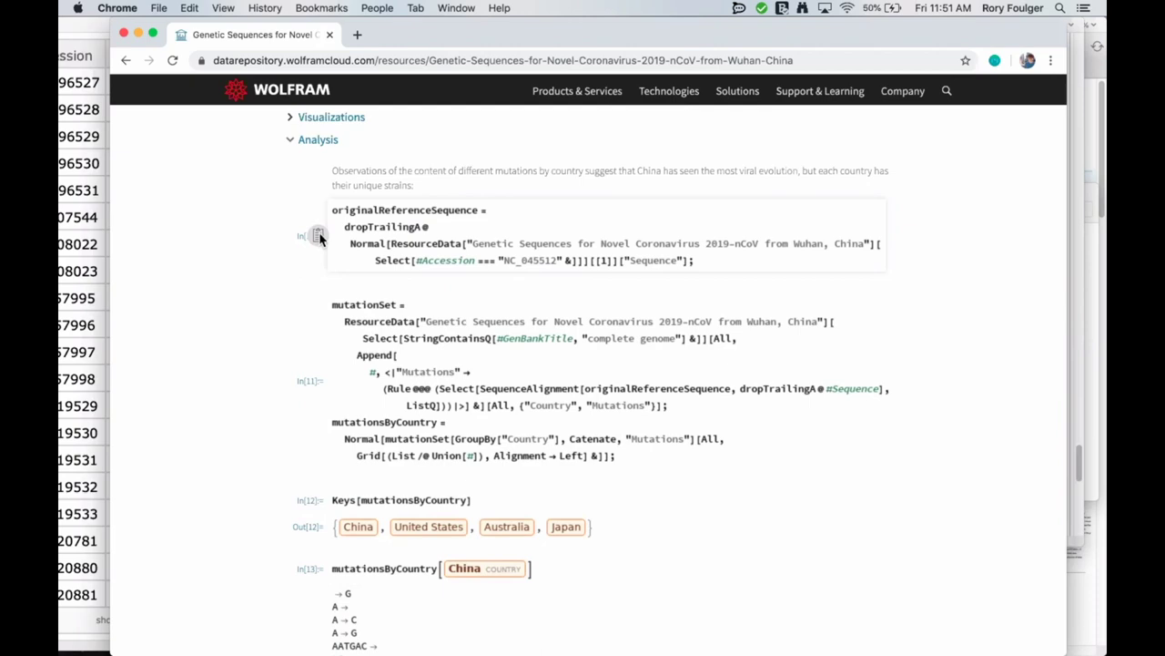
{"action": "left_click", "coordinate": [318, 237]}
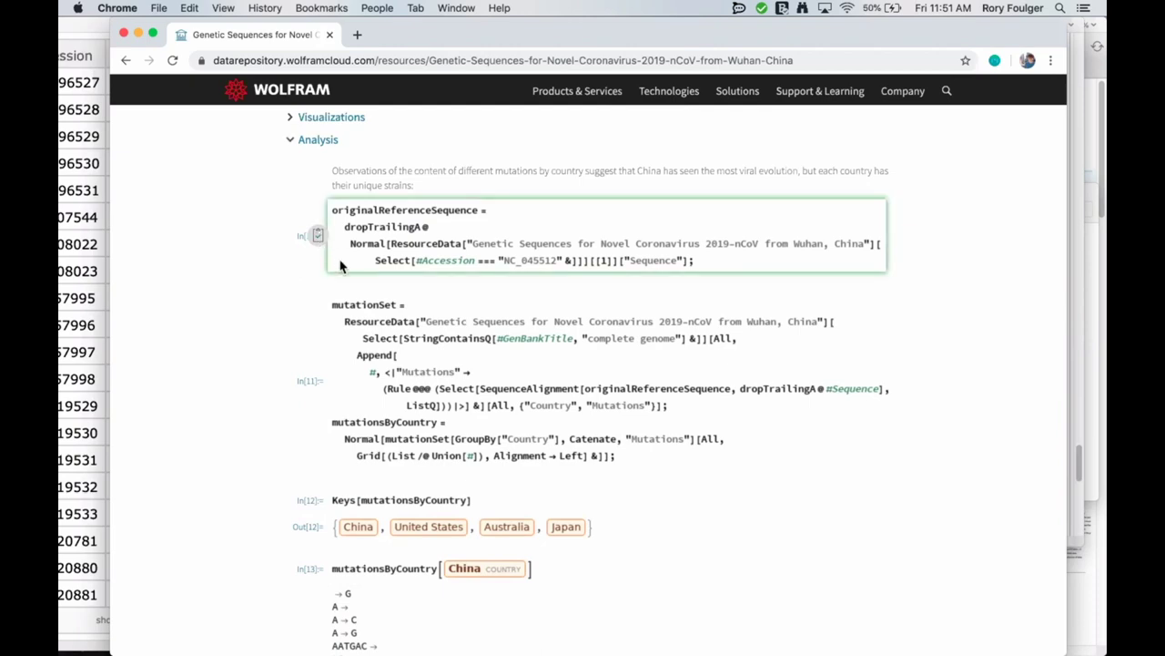
{"action": "left_click", "coordinate": [94, 356]}
{"action": "scroll", "coordinate": [271, 273], "scroll_direction": "down", "scroll_amount": 10}
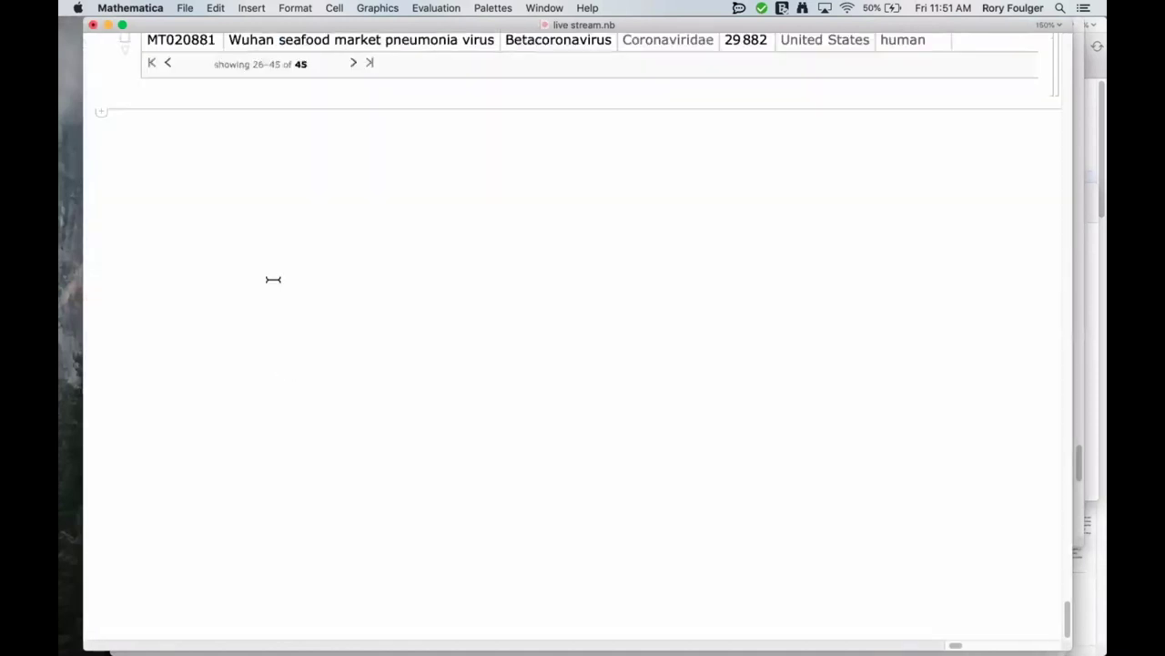
{"action": "key", "text": "shift+Return"}
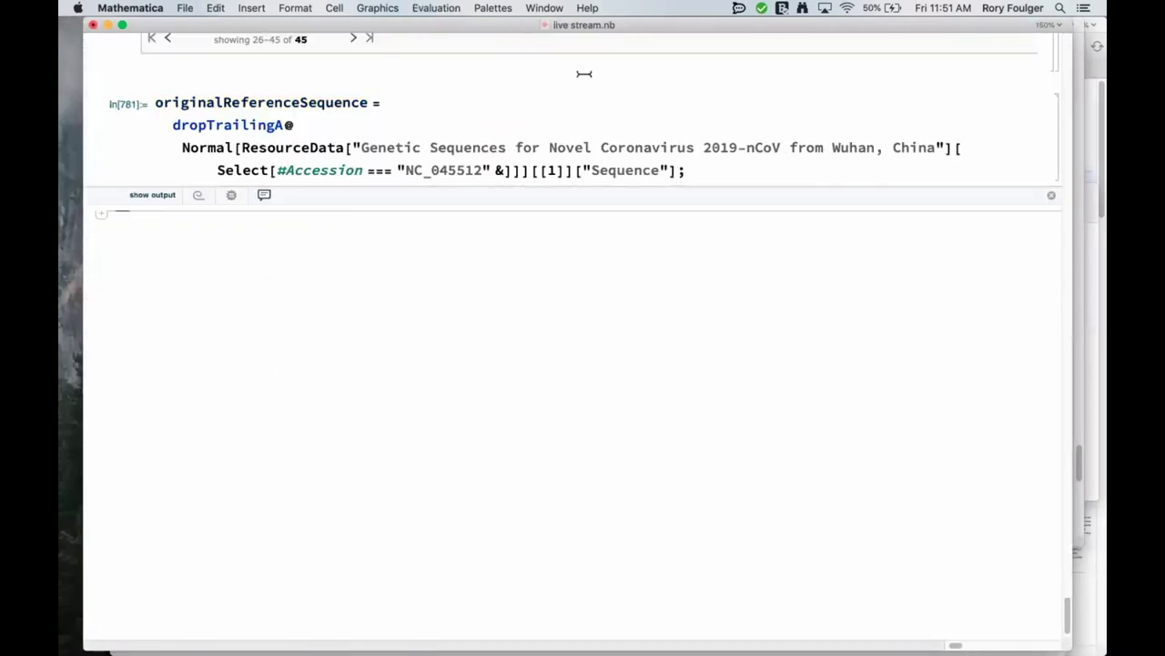
Shift the notebook window aside, then copy the mutationSet and mutationsByCountry code from the web page into the notebook and evaluate it
{"action": "left_click_drag", "start_coordinate": [698, 31], "coordinate": [626, 31]}
{"action": "left_click", "coordinate": [1041, 224]}
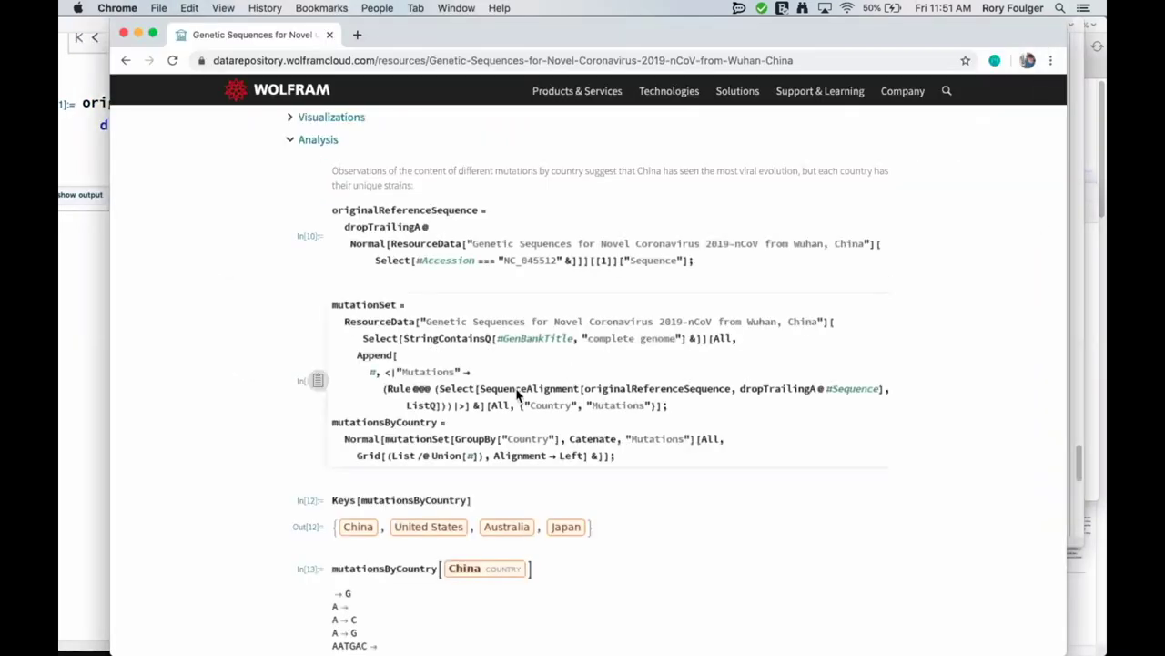
{"action": "left_click", "coordinate": [73, 295]}
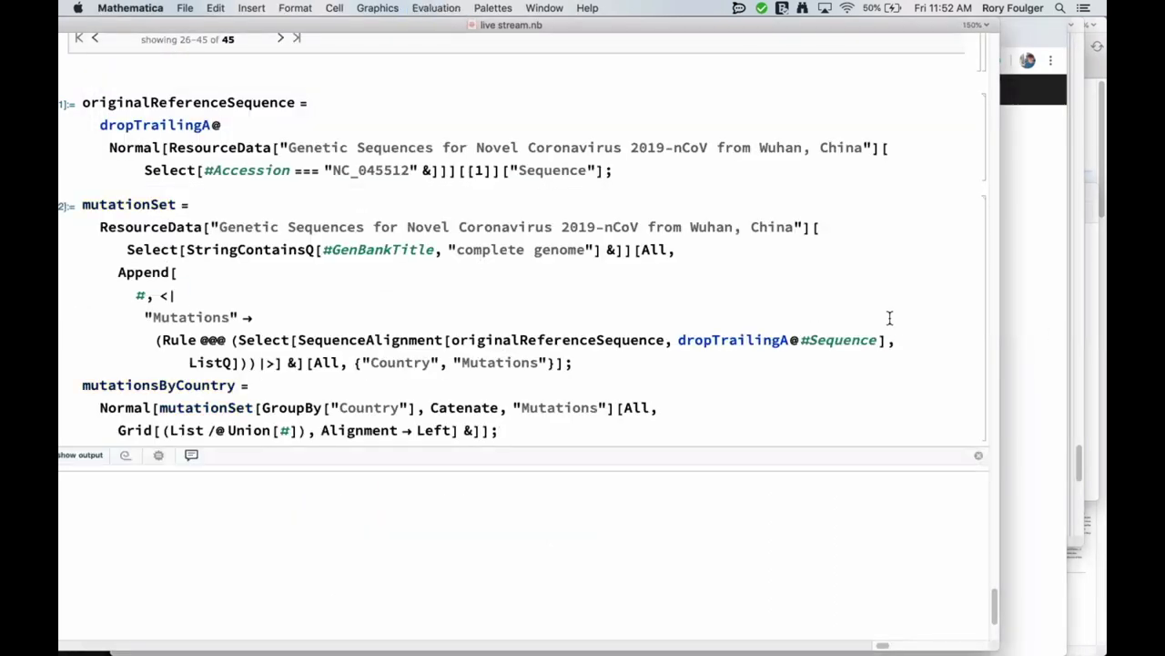
Copy Keys[mutationsByCountry] from the web page into the notebook and evaluate it
{"action": "left_click", "coordinate": [1053, 336]}
{"action": "scroll", "coordinate": [553, 393], "scroll_direction": "up", "scroll_amount": 20}
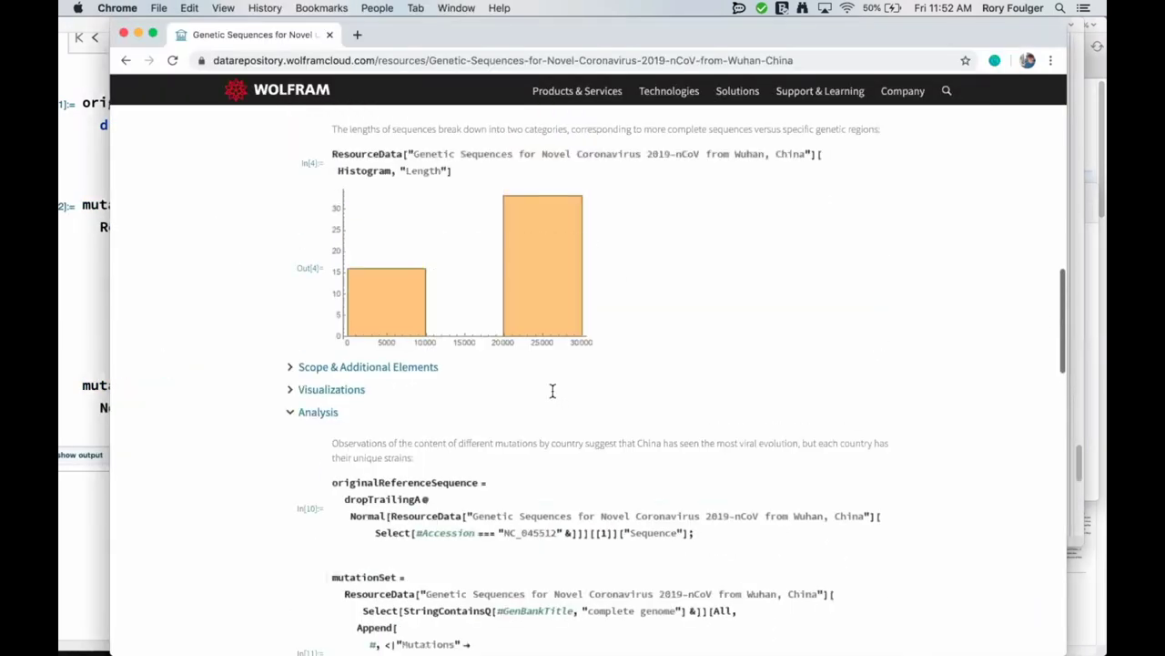
{"action": "scroll", "coordinate": [553, 393], "scroll_direction": "down", "scroll_amount": 20}
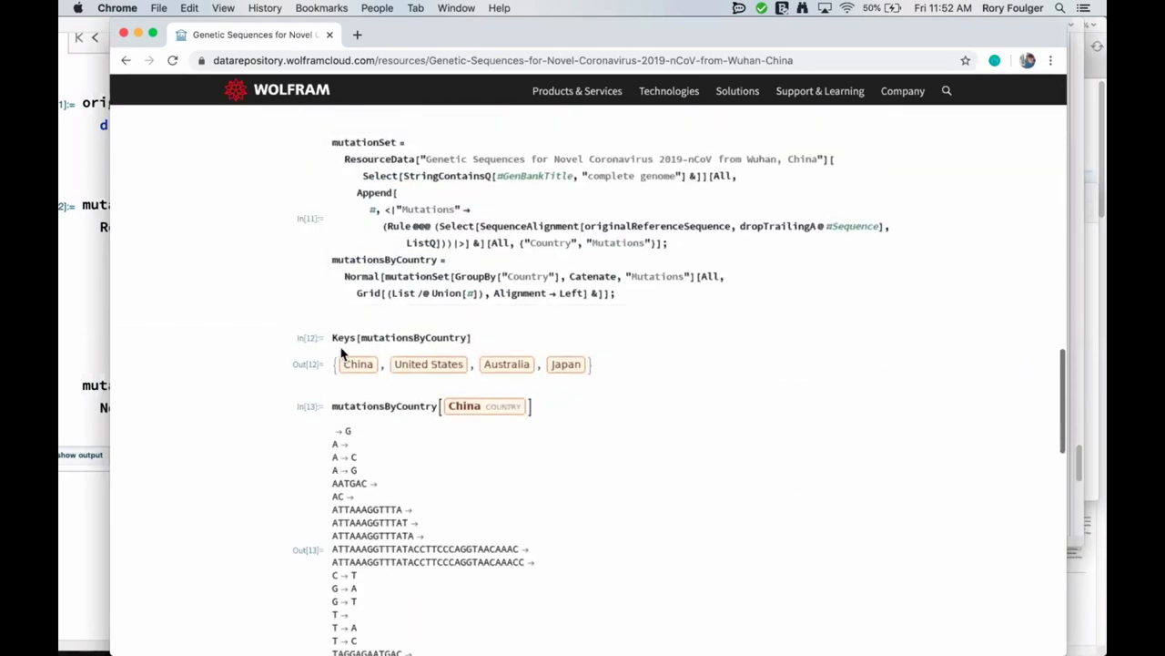
{"action": "left_click", "coordinate": [96, 483]}
{"action": "key", "text": "super+v"}
{"action": "key", "text": "shift+Return"}
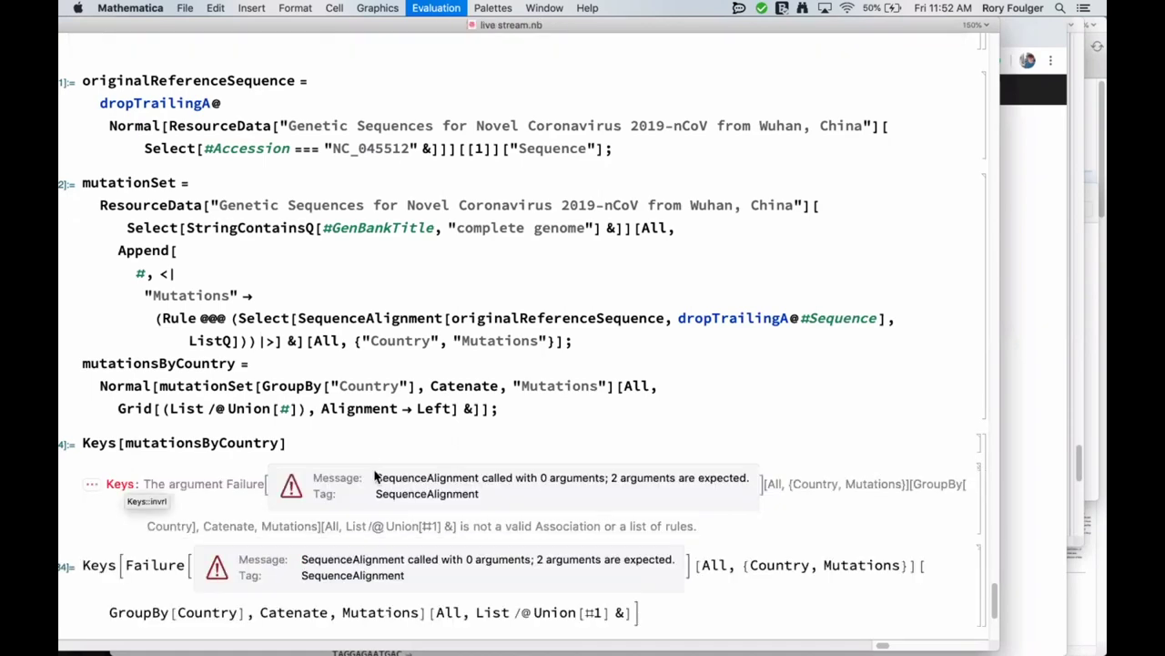
Switch to the resource page in the browser and expand its Visualizations examples to find the dropTrailingA definition
{"action": "double_click", "coordinate": [739, 317]}
{"action": "key", "text": "super+Tab"}
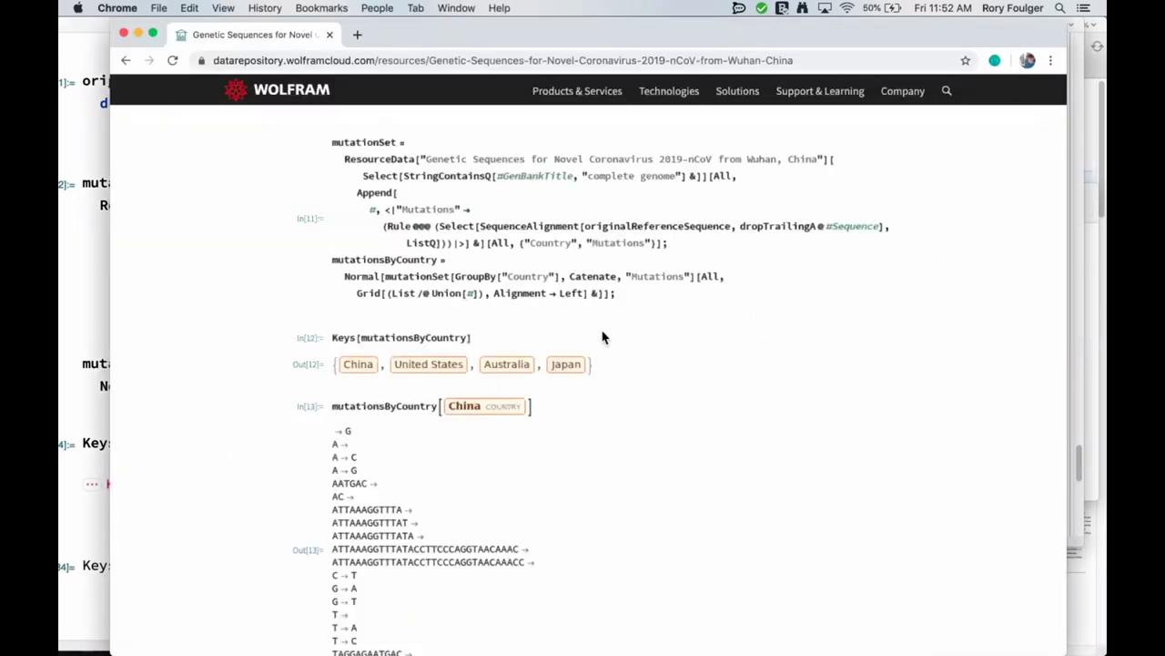
{"action": "scroll", "coordinate": [603, 338], "scroll_direction": "up", "scroll_amount": 5}
{"action": "left_click", "coordinate": [291, 357]}
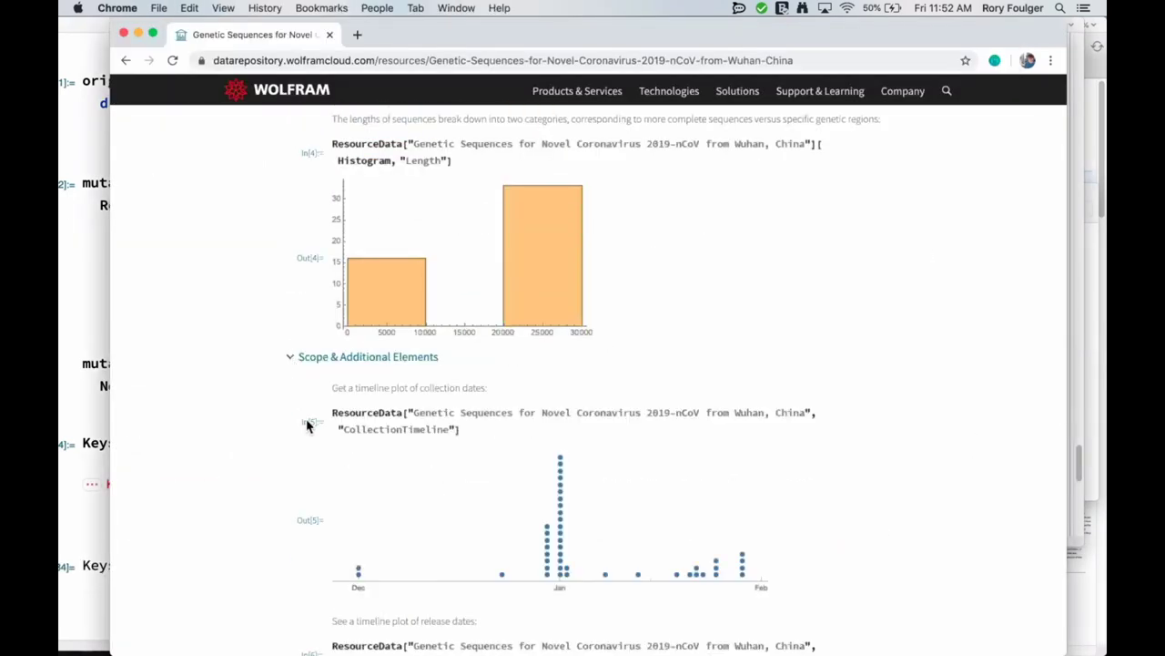
{"action": "scroll", "coordinate": [307, 427], "scroll_direction": "down", "scroll_amount": 5}
{"action": "scroll", "coordinate": [307, 426], "scroll_direction": "down", "scroll_amount": 5}
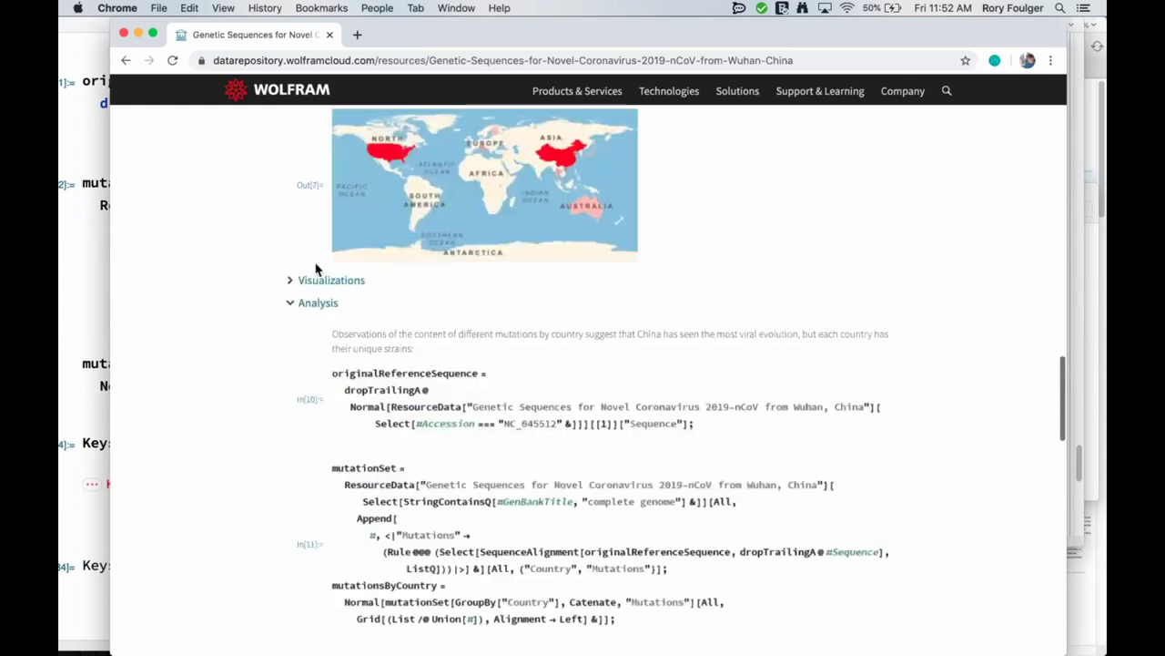
{"action": "left_click", "coordinate": [291, 280]}
{"action": "scroll", "coordinate": [338, 461], "scroll_direction": "down", "scroll_amount": 2}
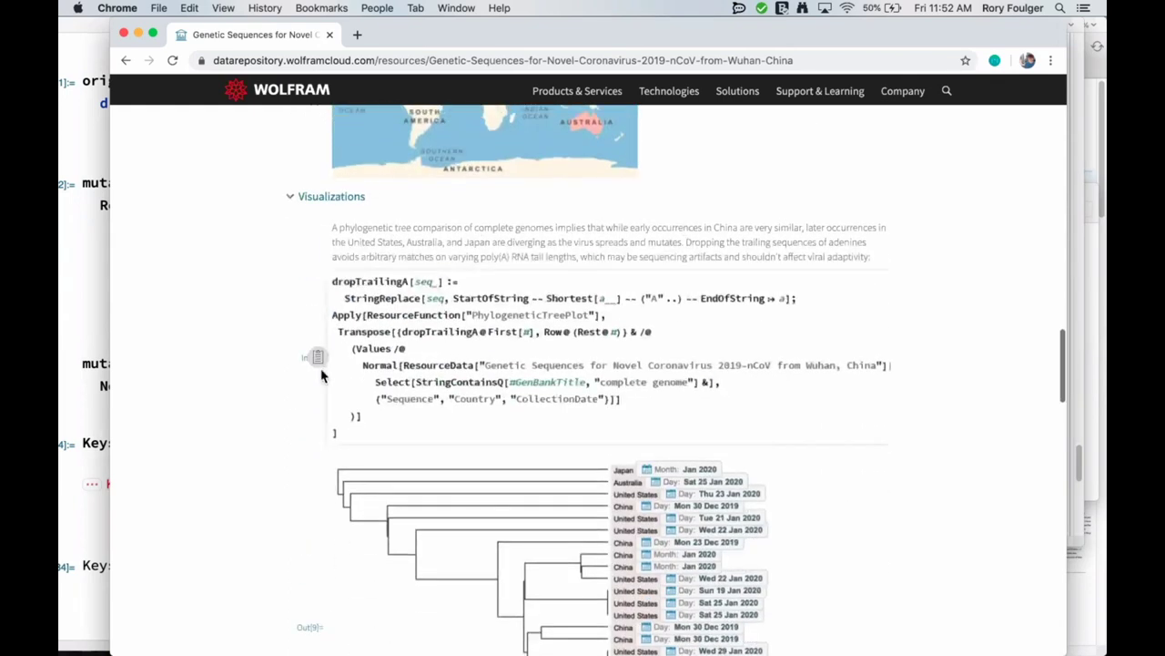
Copy the dropTrailingA and PhylogeneticTreePlot code from the web page into the notebook above originalReferenceSequence and evaluate it
{"action": "left_click", "coordinate": [311, 358]}
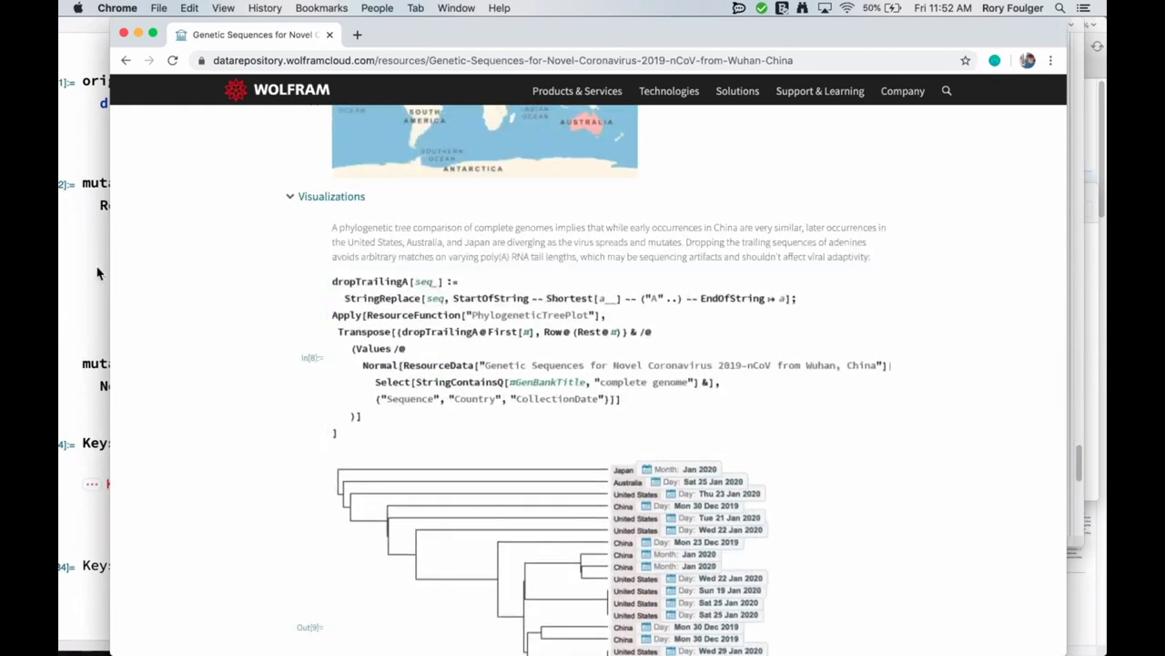
{"action": "left_click", "coordinate": [95, 269]}
{"action": "left_click", "coordinate": [130, 64]}
{"action": "key", "text": "super+v"}
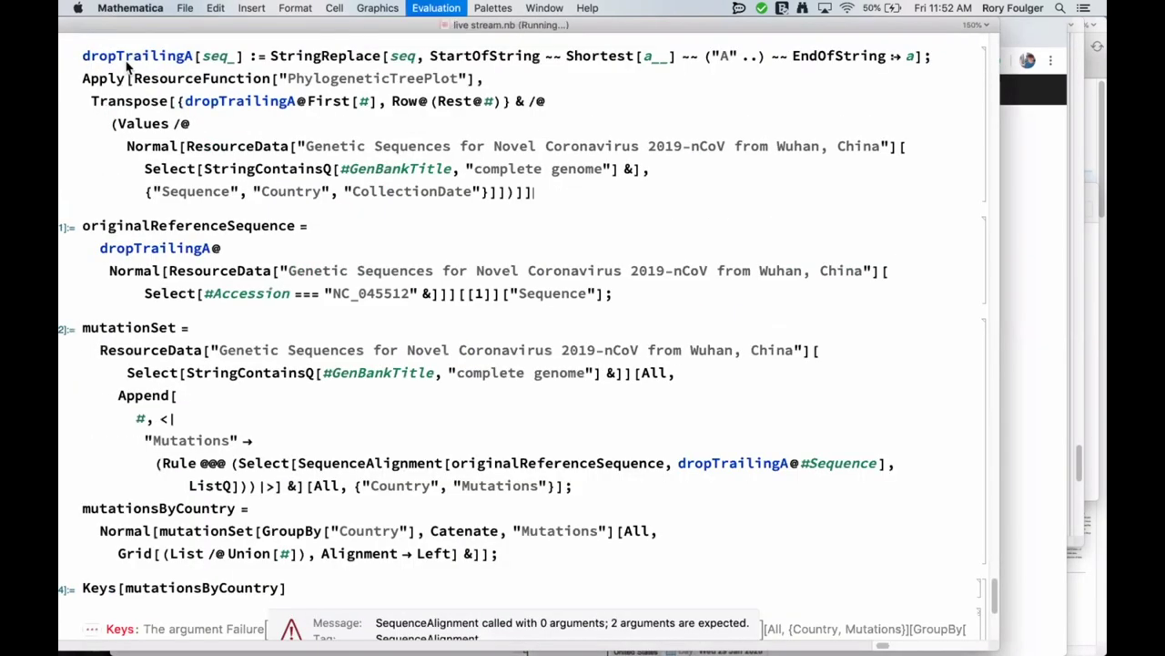
{"action": "key", "text": "shift+Return"}
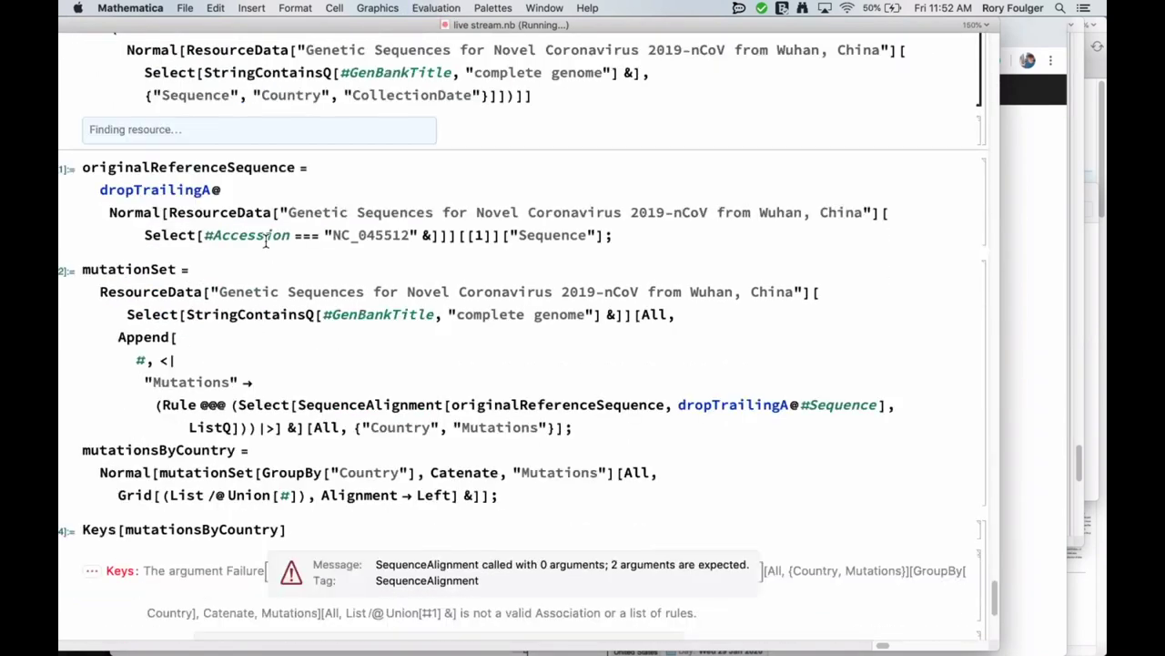
Look over the web page's phylogenetic tree and Analysis code, then examine the countries and dates in the notebook's tree plot
{"action": "scroll", "coordinate": [272, 233], "scroll_direction": "up", "scroll_amount": 2}
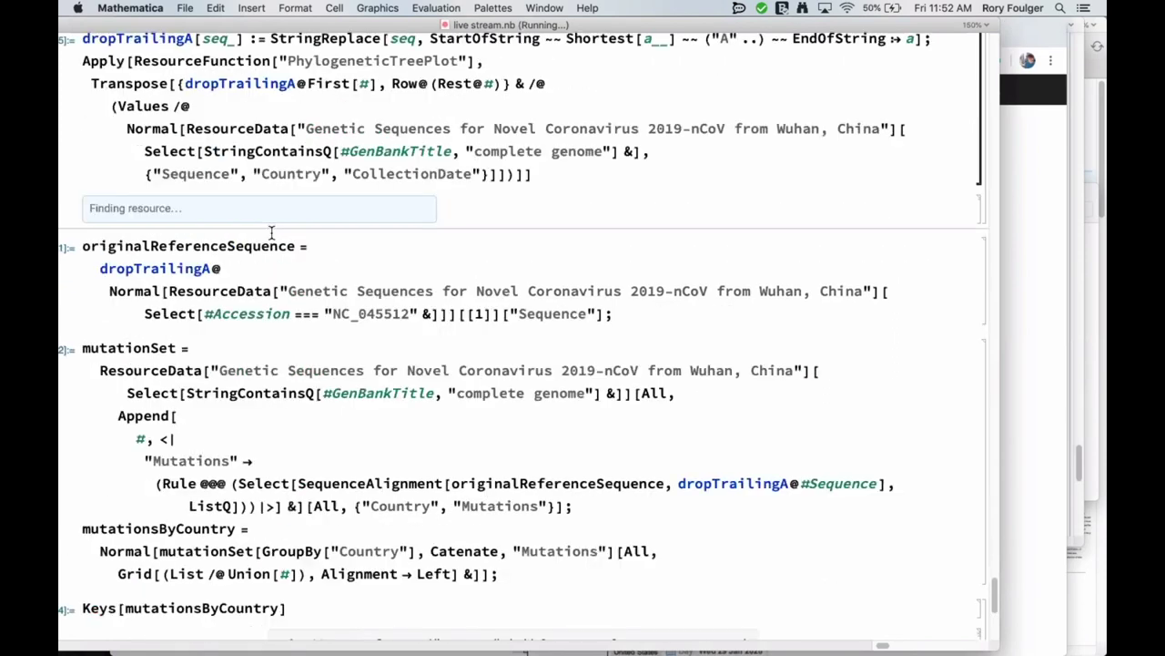
{"action": "scroll", "coordinate": [271, 233], "scroll_direction": "up", "scroll_amount": 1}
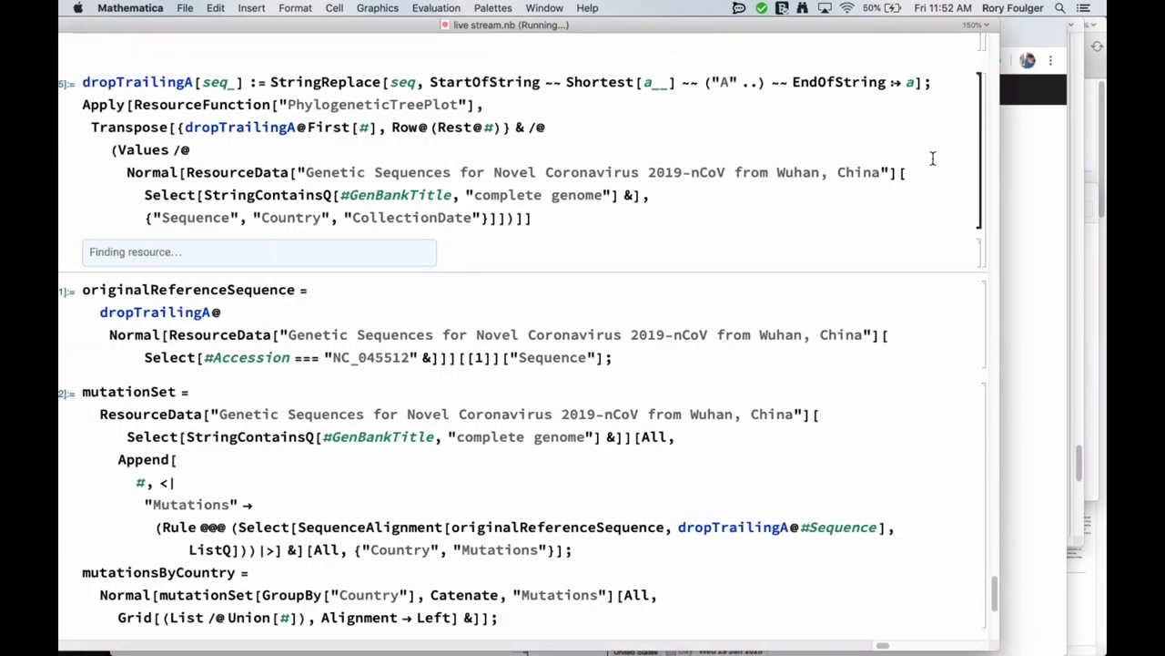
{"action": "left_click", "coordinate": [1024, 202]}
{"action": "scroll", "coordinate": [534, 489], "scroll_direction": "down", "scroll_amount": 10}
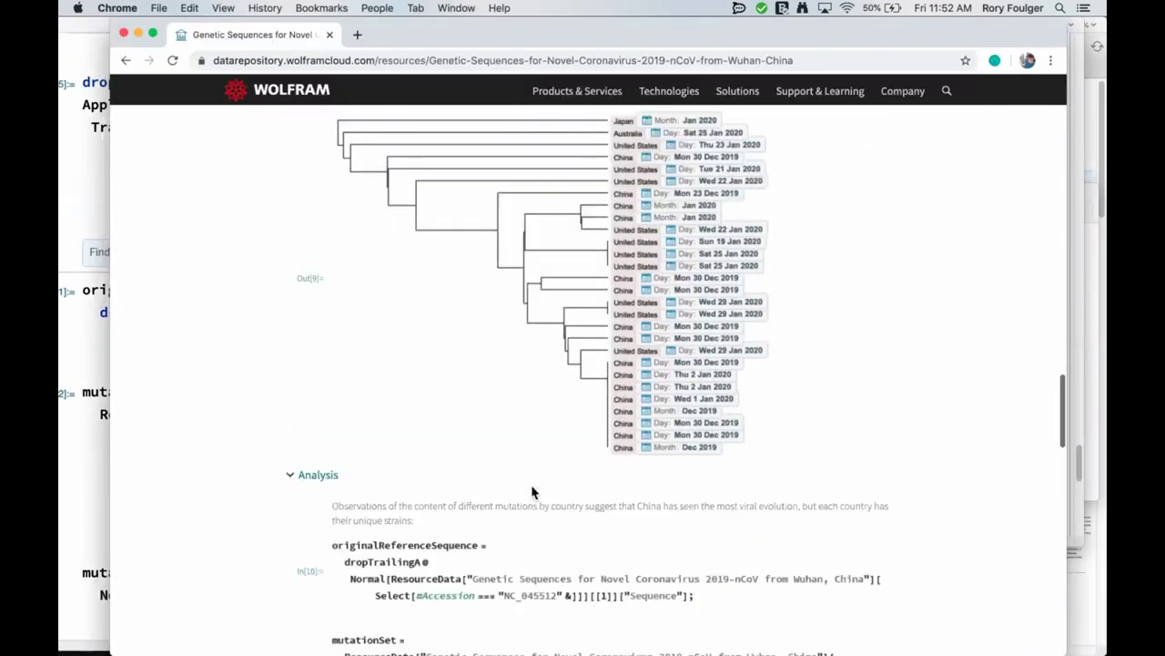
{"action": "scroll", "coordinate": [534, 491], "scroll_direction": "down", "scroll_amount": 5}
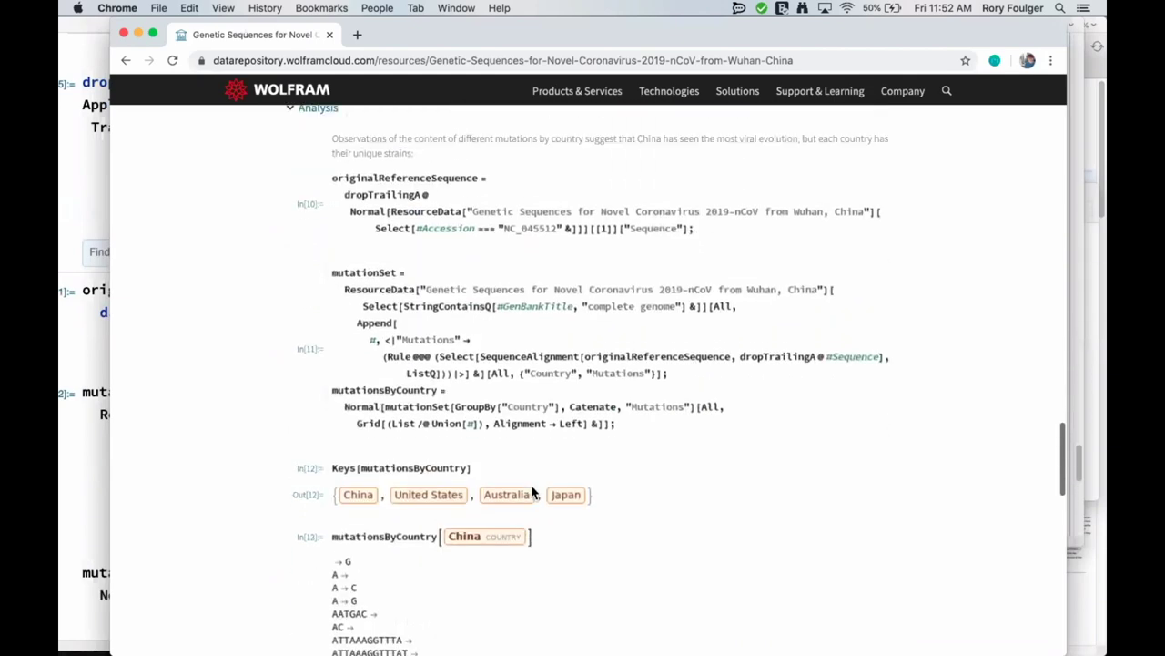
{"action": "left_click", "coordinate": [90, 371]}
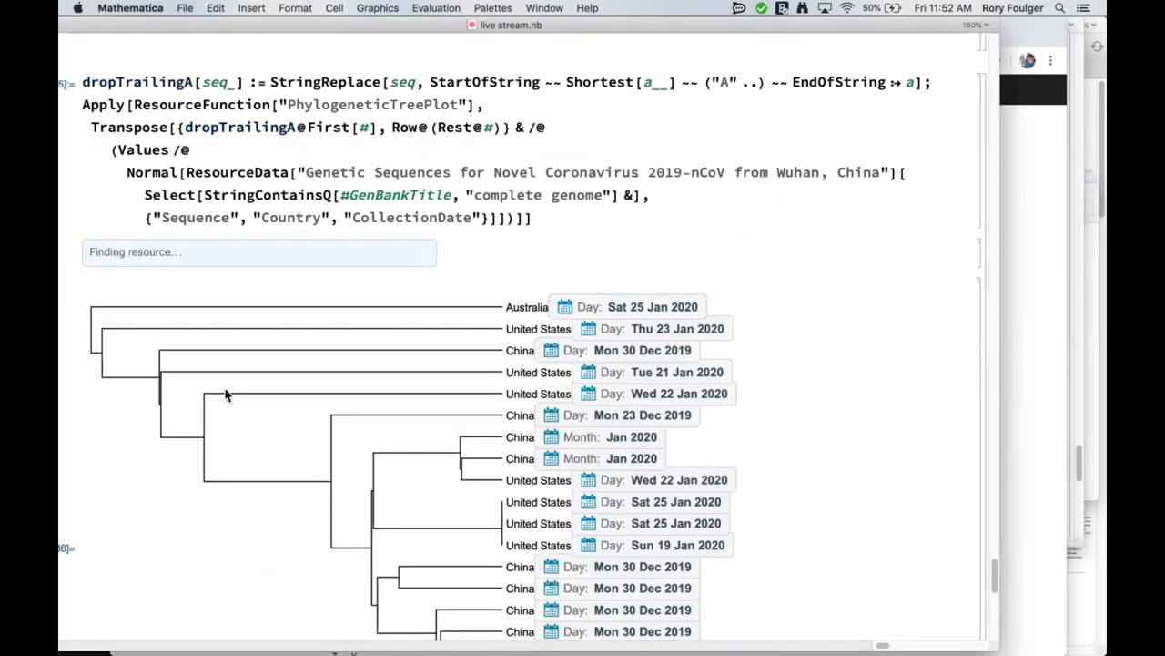
{"action": "scroll", "coordinate": [390, 273], "scroll_direction": "down", "scroll_amount": 10}
{"action": "scroll", "coordinate": [390, 276], "scroll_direction": "up", "scroll_amount": 5}
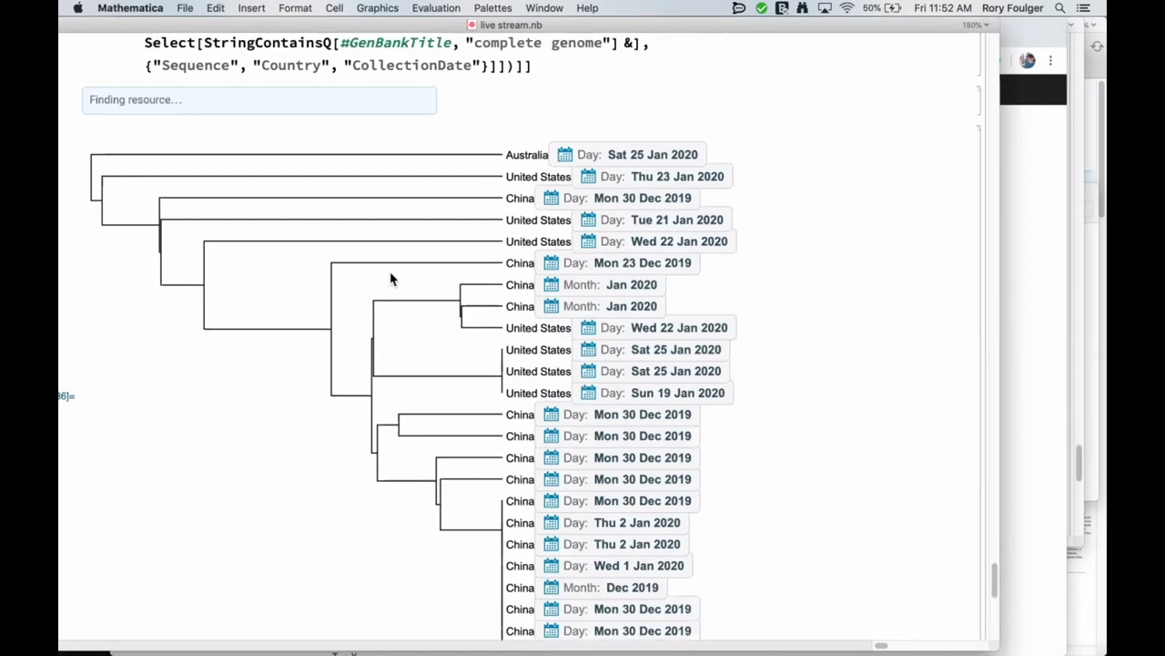
{"action": "scroll", "coordinate": [391, 279], "scroll_direction": "down", "scroll_amount": 1}
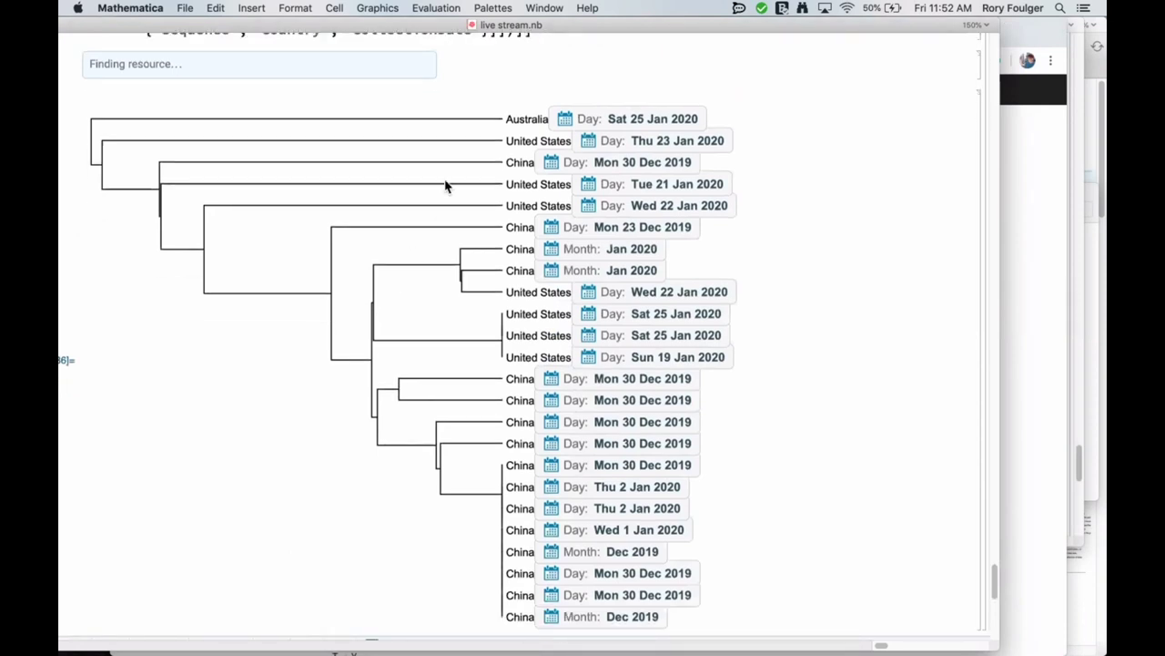
{"action": "scroll", "coordinate": [446, 529], "scroll_direction": "down", "scroll_amount": 2}
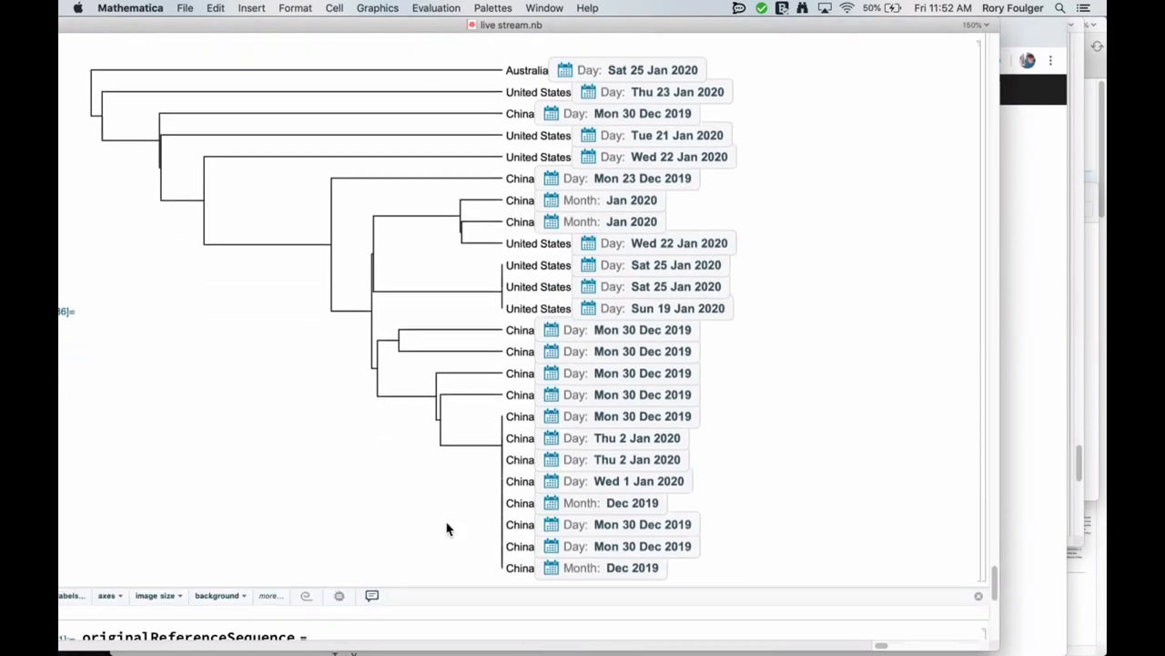
{"action": "scroll", "coordinate": [446, 529], "scroll_direction": "up", "scroll_amount": 1}
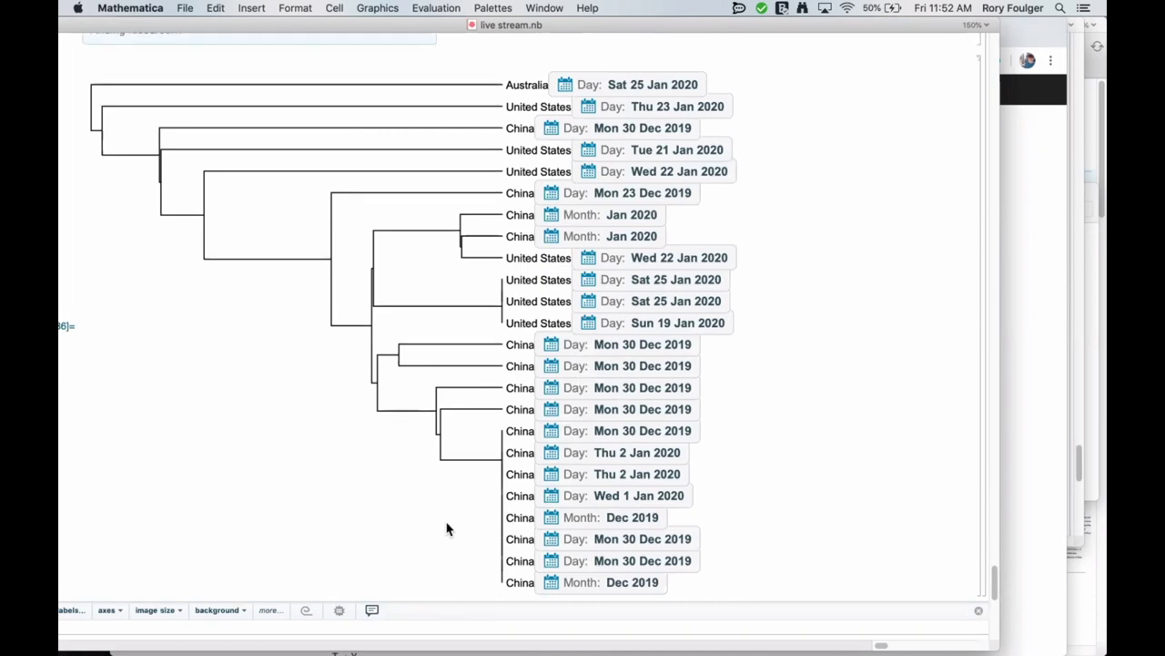
{"action": "scroll", "coordinate": [446, 529], "scroll_direction": "up", "scroll_amount": 2}
{"action": "scroll", "coordinate": [446, 529], "scroll_direction": "down", "scroll_amount": 15}
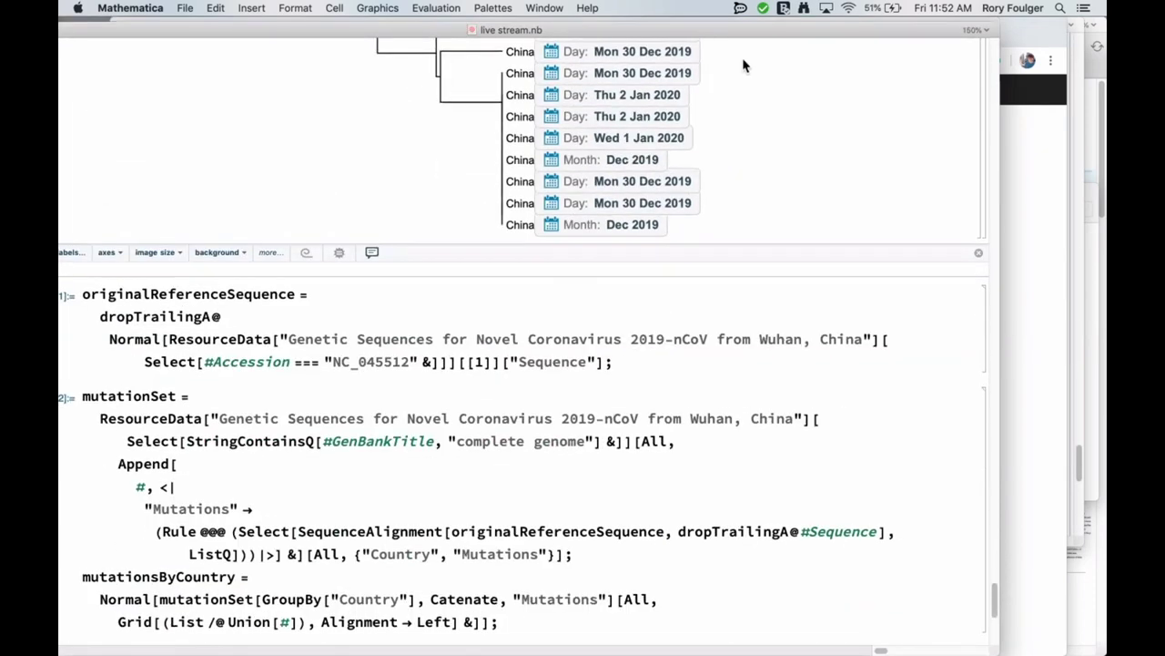
Shift the notebook window slightly, then re-evaluate the originalReferenceSequence cell and the mutationSet and mutationsByCountry cell
{"action": "left_click_drag", "start_coordinate": [745, 33], "coordinate": [765, 34]}
{"action": "left_click", "coordinate": [333, 316]}
{"action": "key", "text": "shift+Return"}
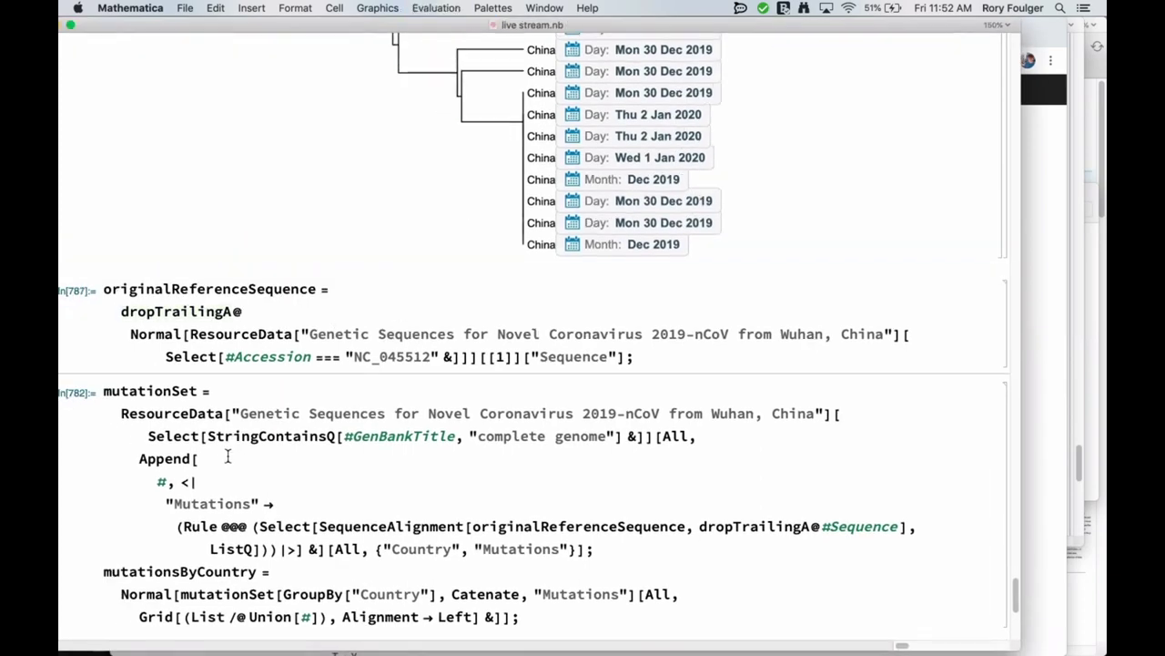
{"action": "left_click", "coordinate": [224, 432]}
{"action": "key", "text": "shift+Return"}
{"action": "scroll", "coordinate": [433, 410], "scroll_direction": "down", "scroll_amount": 9}
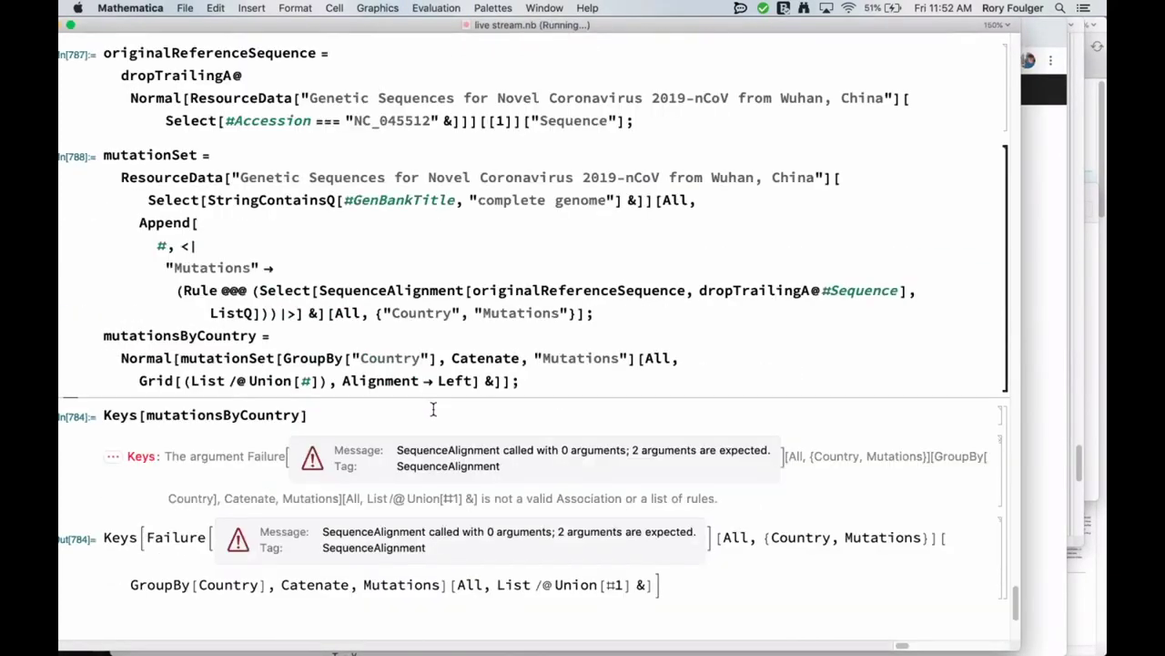
{"action": "left_click", "coordinate": [324, 415]}
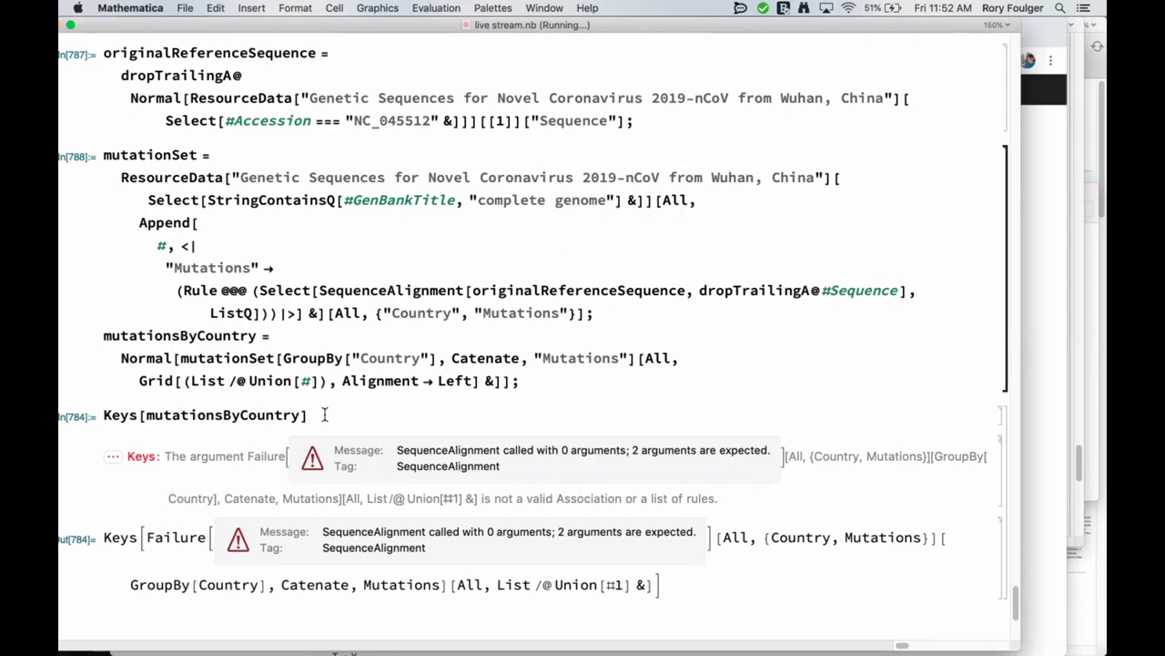
Compare the notebook's phylogenetic tree with the one on the web page and read the Visualizations explanation
{"action": "scroll", "coordinate": [325, 415], "scroll_direction": "up", "scroll_amount": 10}
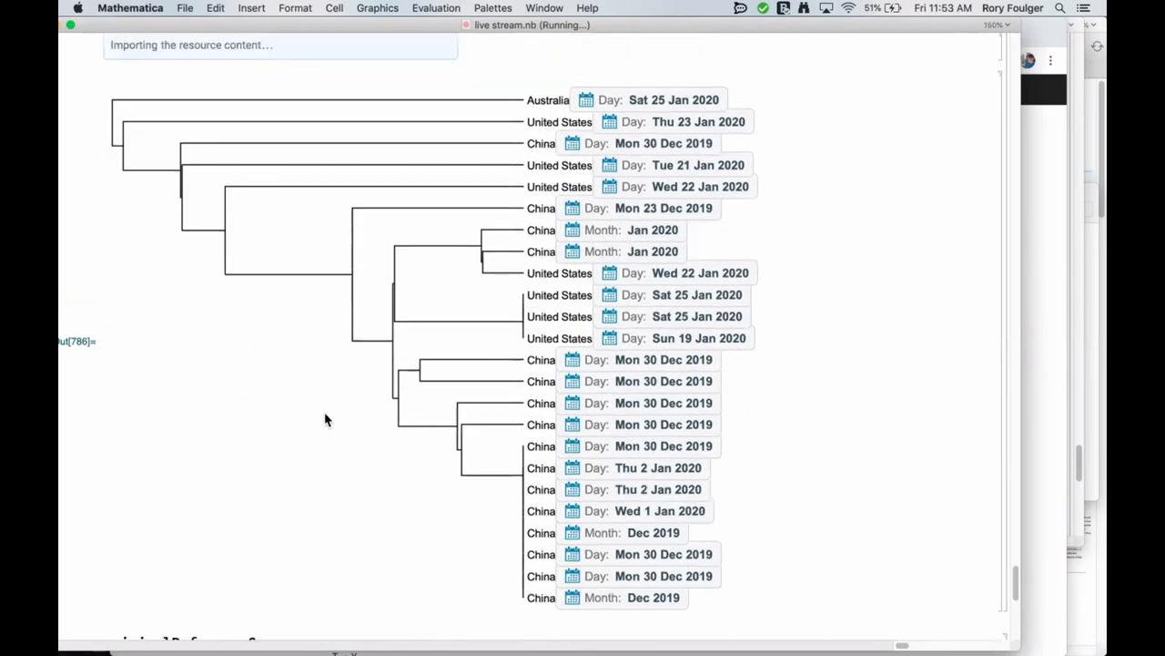
{"action": "scroll", "coordinate": [325, 417], "scroll_direction": "down", "scroll_amount": 1}
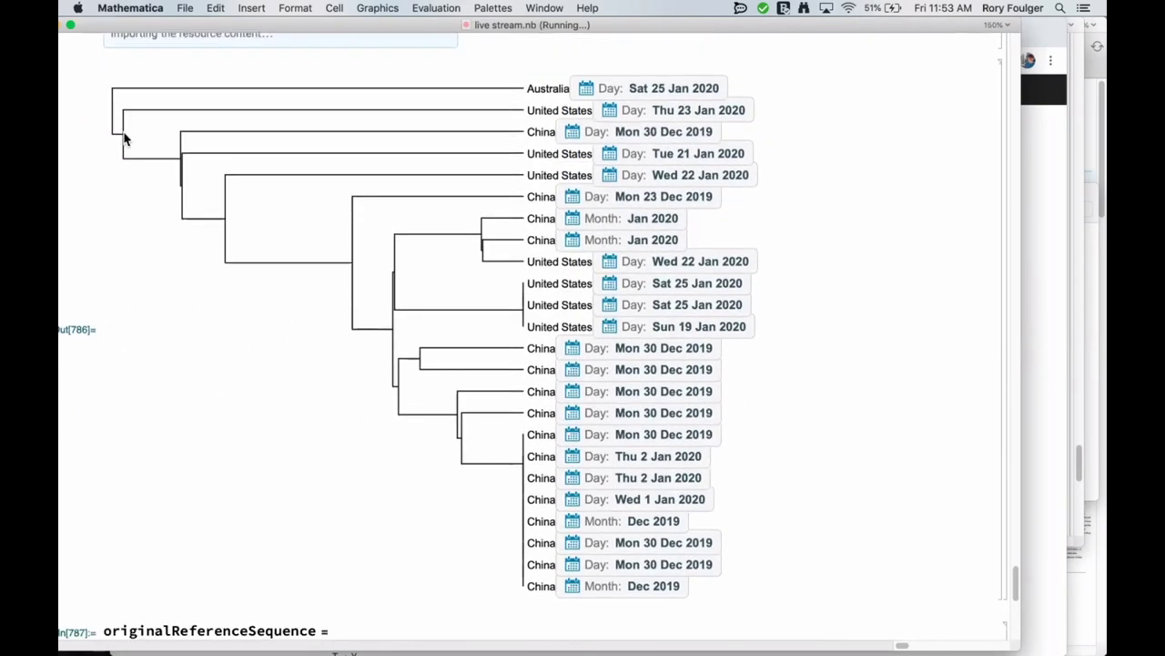
{"action": "scroll", "coordinate": [489, 435], "scroll_direction": "down", "scroll_amount": 5}
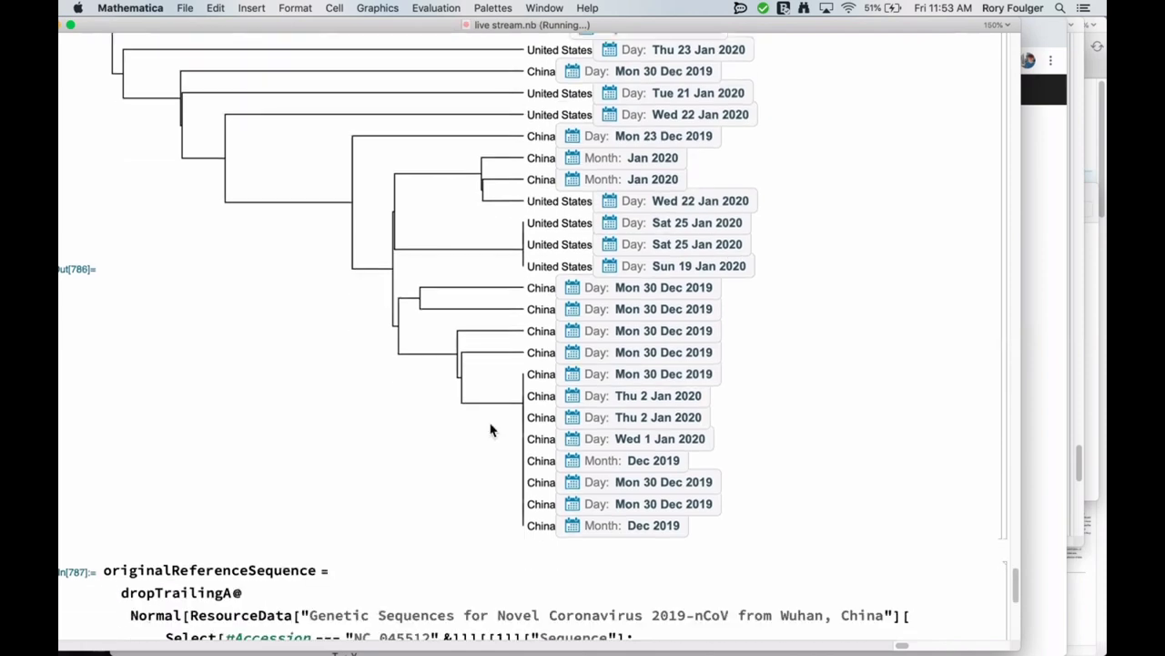
{"action": "scroll", "coordinate": [594, 478], "scroll_direction": "down", "scroll_amount": 20}
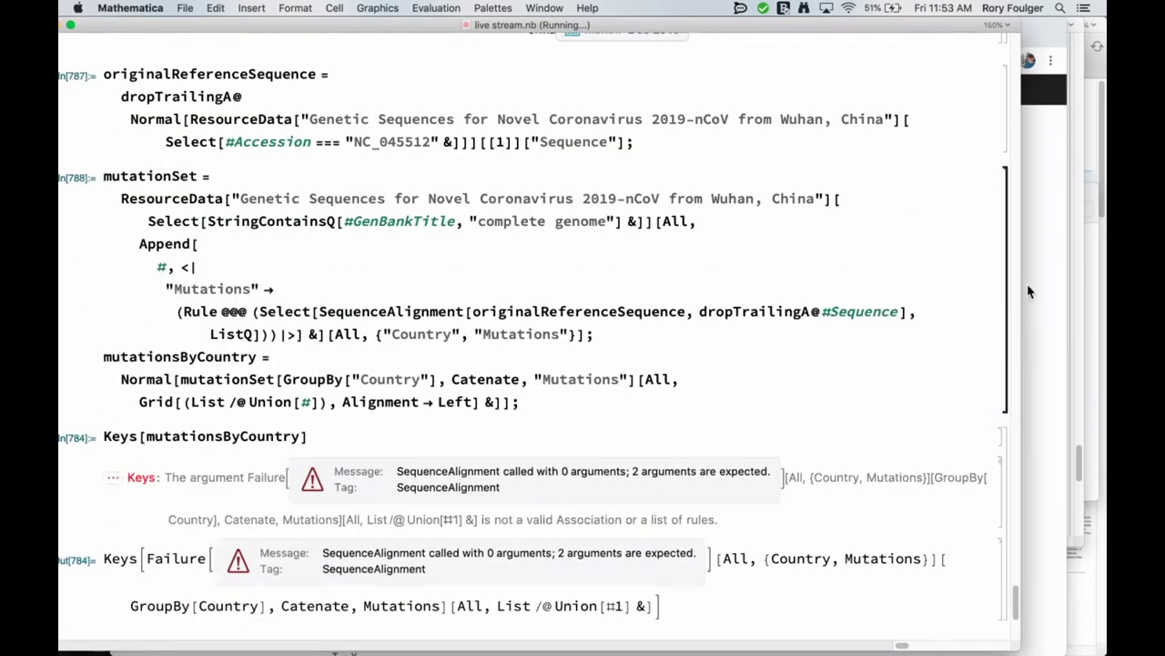
{"action": "left_click", "coordinate": [1028, 292]}
{"action": "scroll", "coordinate": [659, 334], "scroll_direction": "up", "scroll_amount": 10}
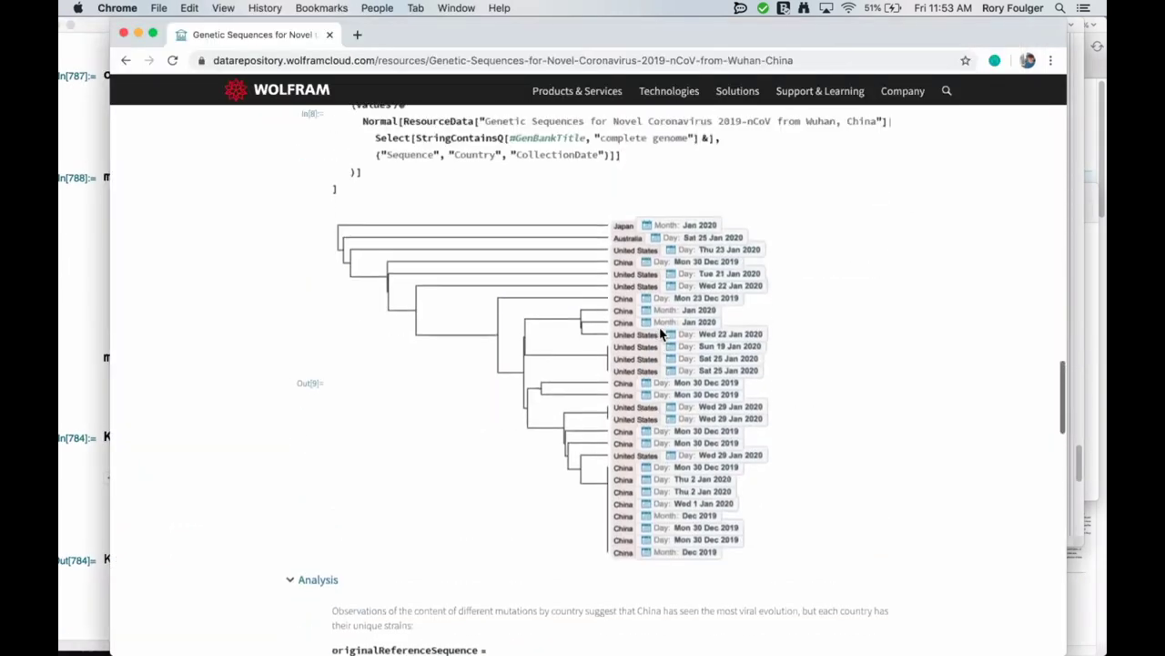
{"action": "scroll", "coordinate": [654, 359], "scroll_direction": "up", "scroll_amount": 2}
{"action": "scroll", "coordinate": [643, 409], "scroll_direction": "up", "scroll_amount": 5}
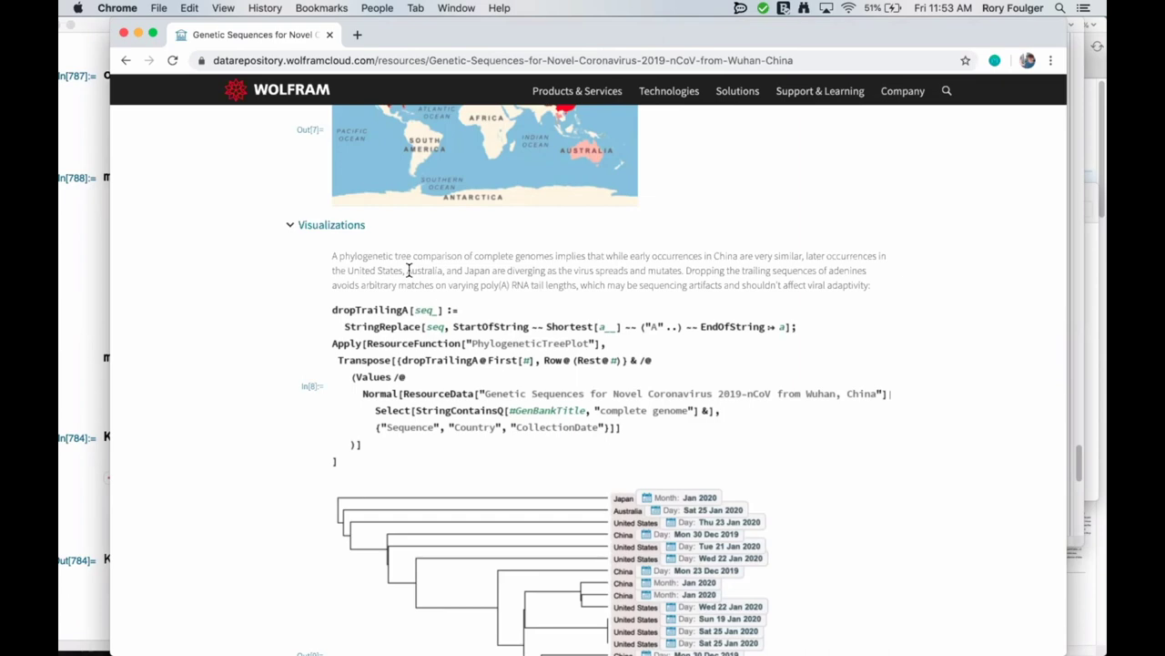
{"action": "scroll", "coordinate": [409, 270], "scroll_direction": "down", "scroll_amount": 3}
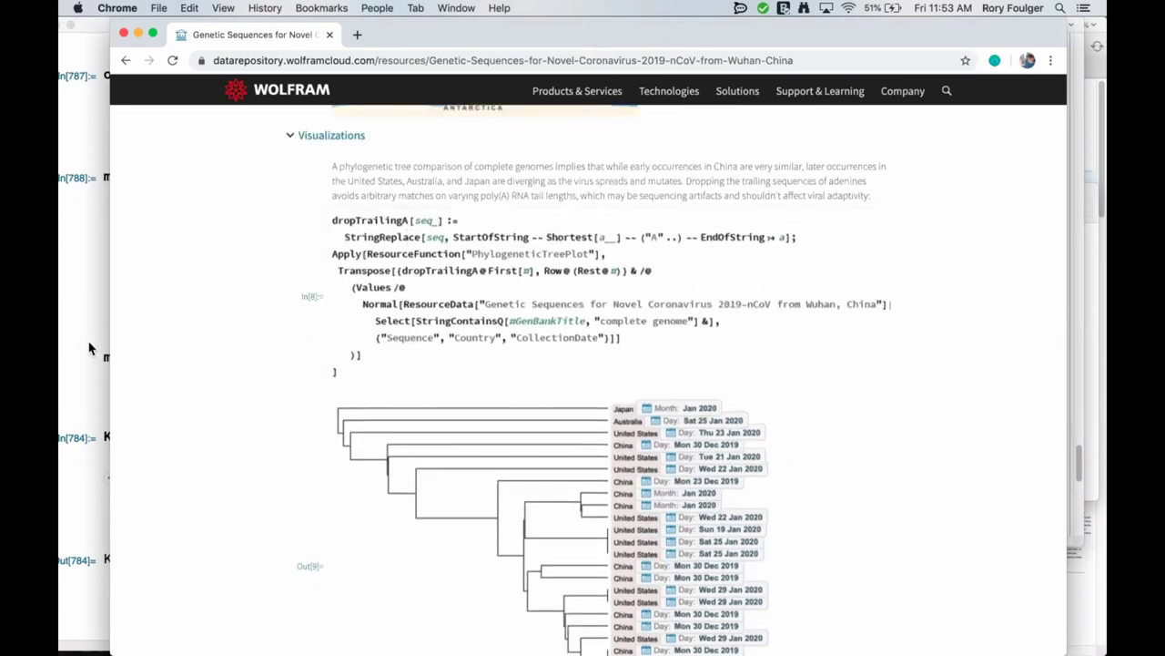
Return to the notebook and review the mutation code and the phylogenetic tree branches during the evaluation
{"action": "left_click", "coordinate": [89, 348]}
{"action": "scroll", "coordinate": [274, 359], "scroll_direction": "down", "scroll_amount": 2}
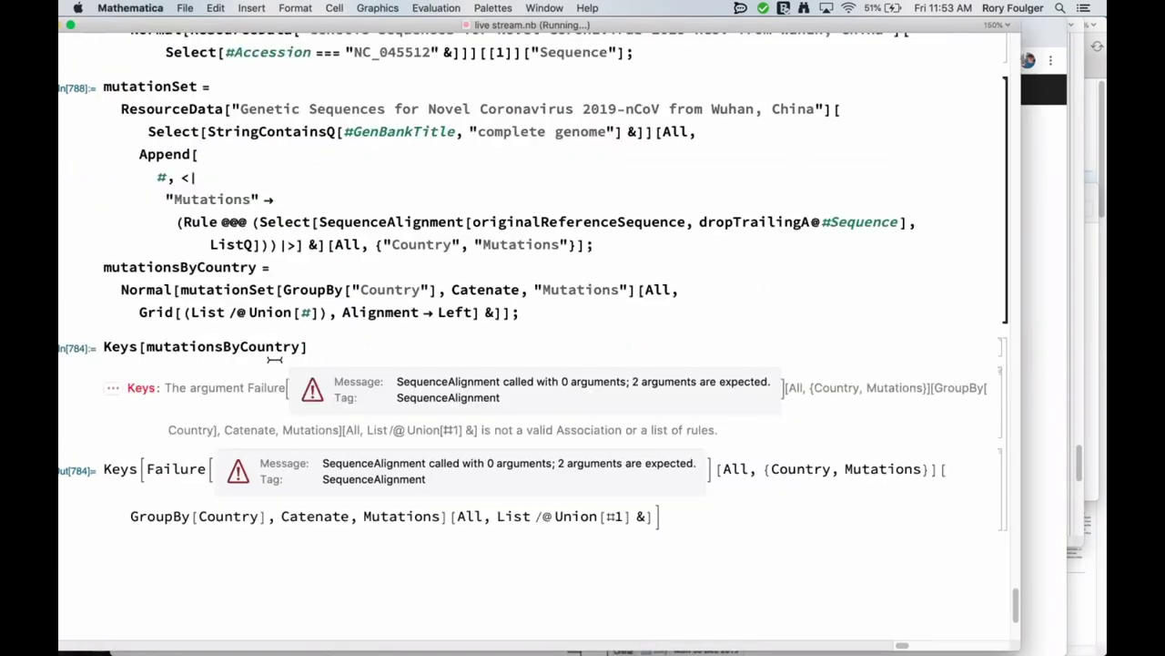
{"action": "scroll", "coordinate": [274, 359], "scroll_direction": "up", "scroll_amount": 3}
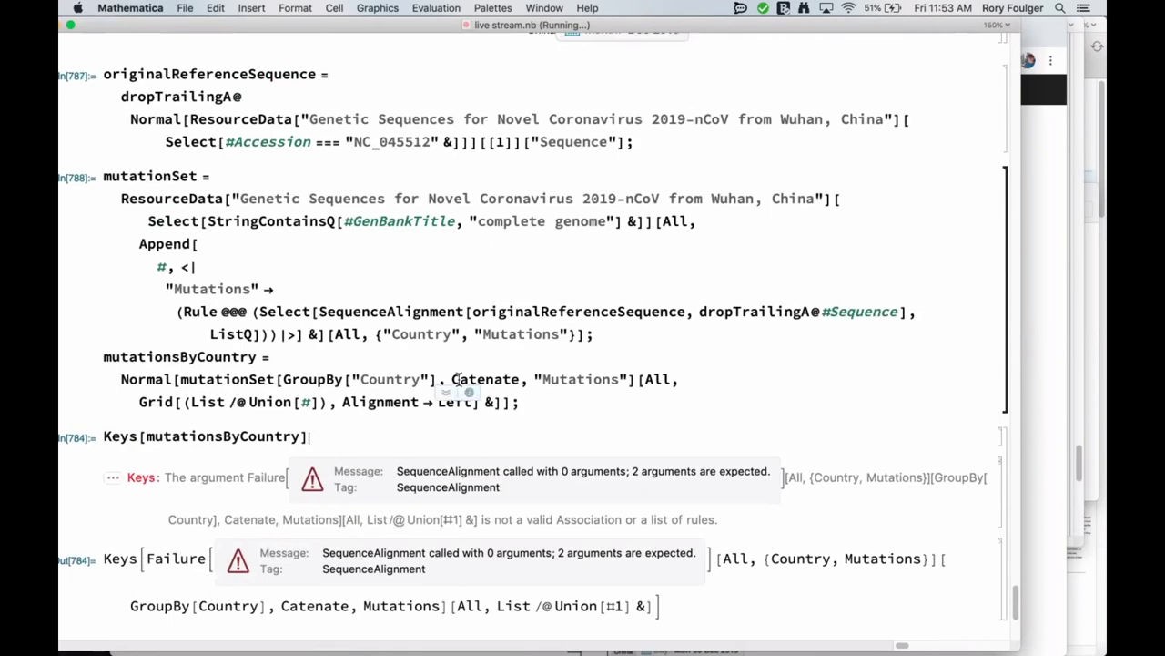
{"action": "scroll", "coordinate": [458, 380], "scroll_direction": "up", "scroll_amount": 10}
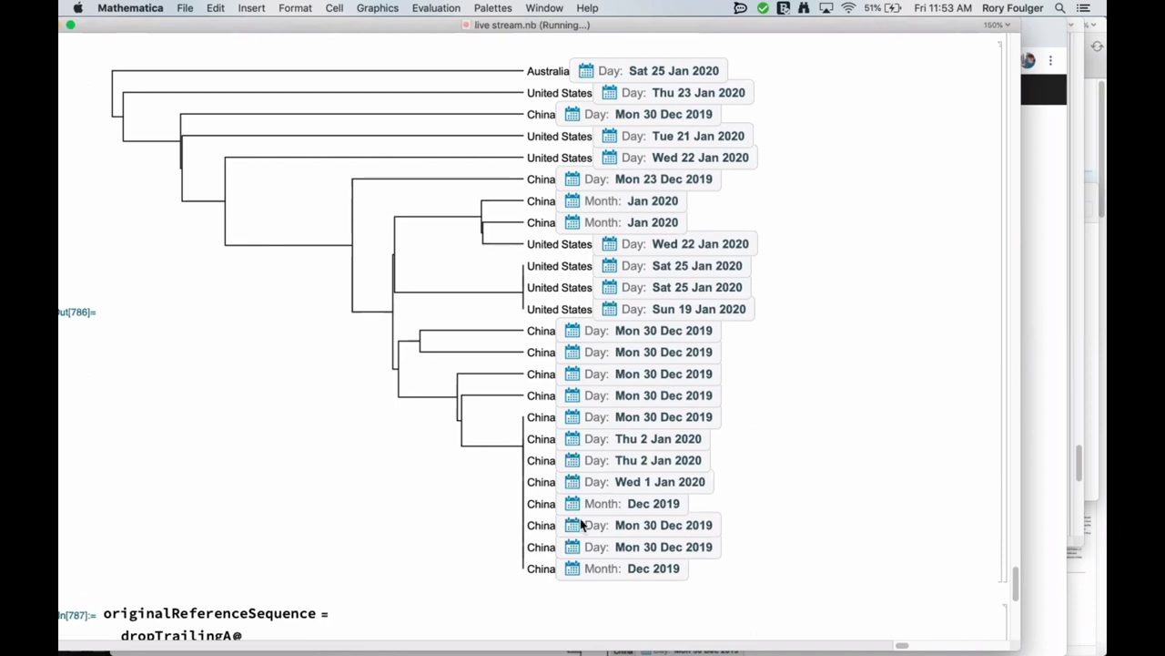
{"action": "scroll", "coordinate": [580, 531], "scroll_direction": "down", "scroll_amount": 15}
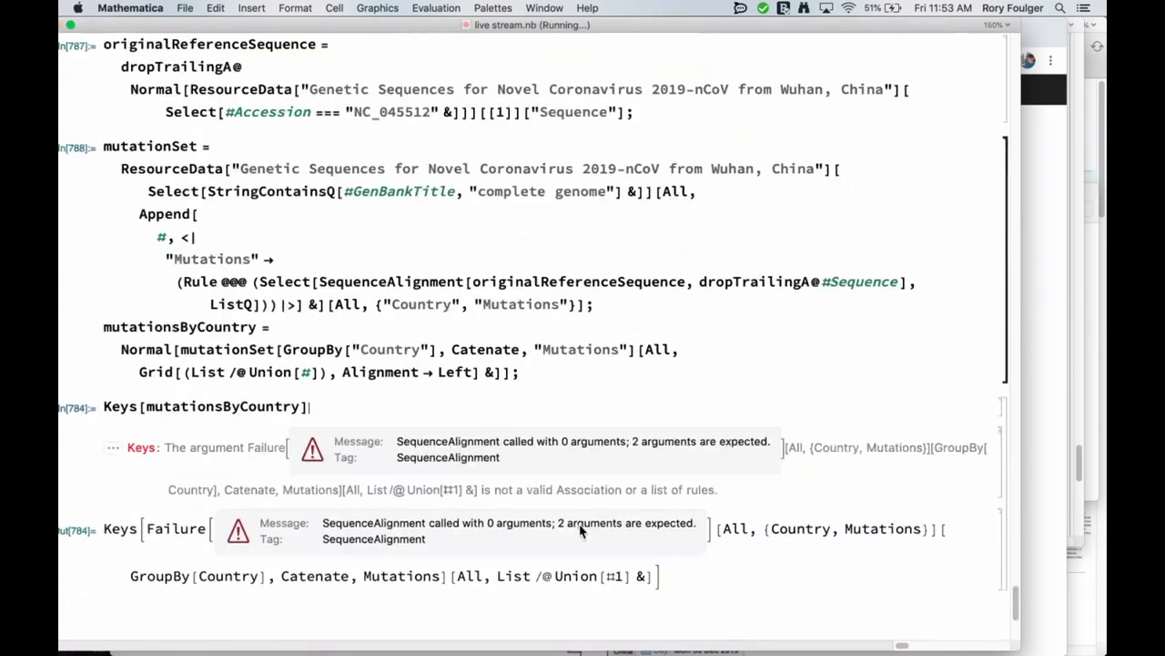
{"action": "scroll", "coordinate": [580, 531], "scroll_direction": "up", "scroll_amount": 3}
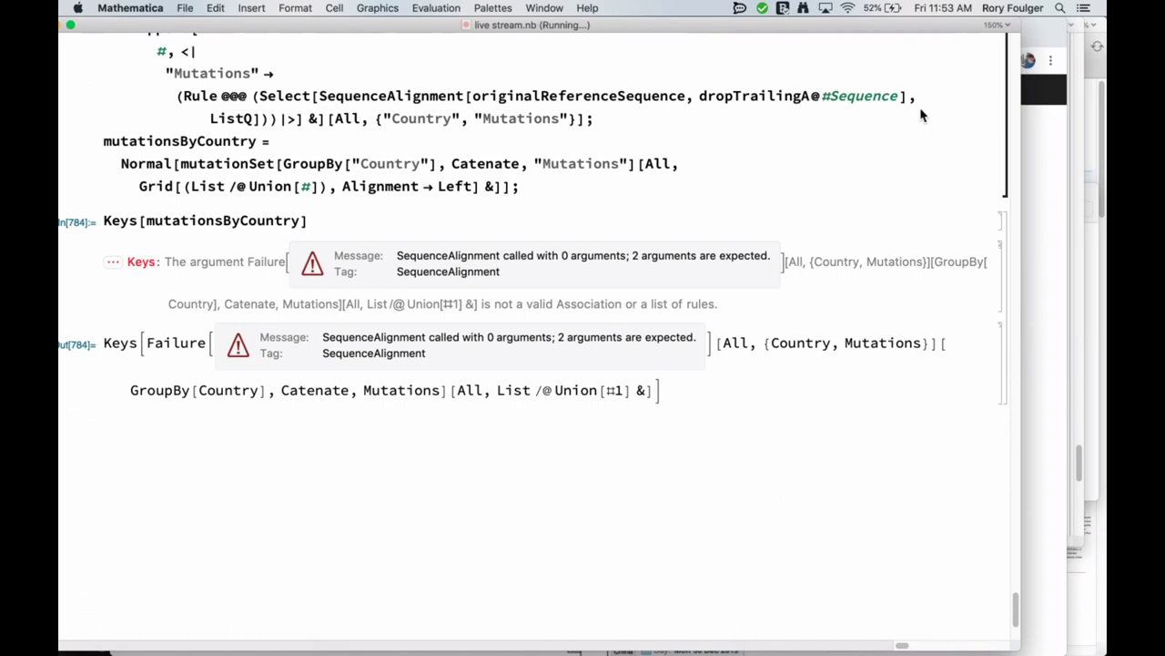
View the resource page up to its Wolfram Data Repository header, then return to the live stream notebook
{"action": "left_click", "coordinate": [941, 450]}
{"action": "left_click", "coordinate": [1036, 473]}
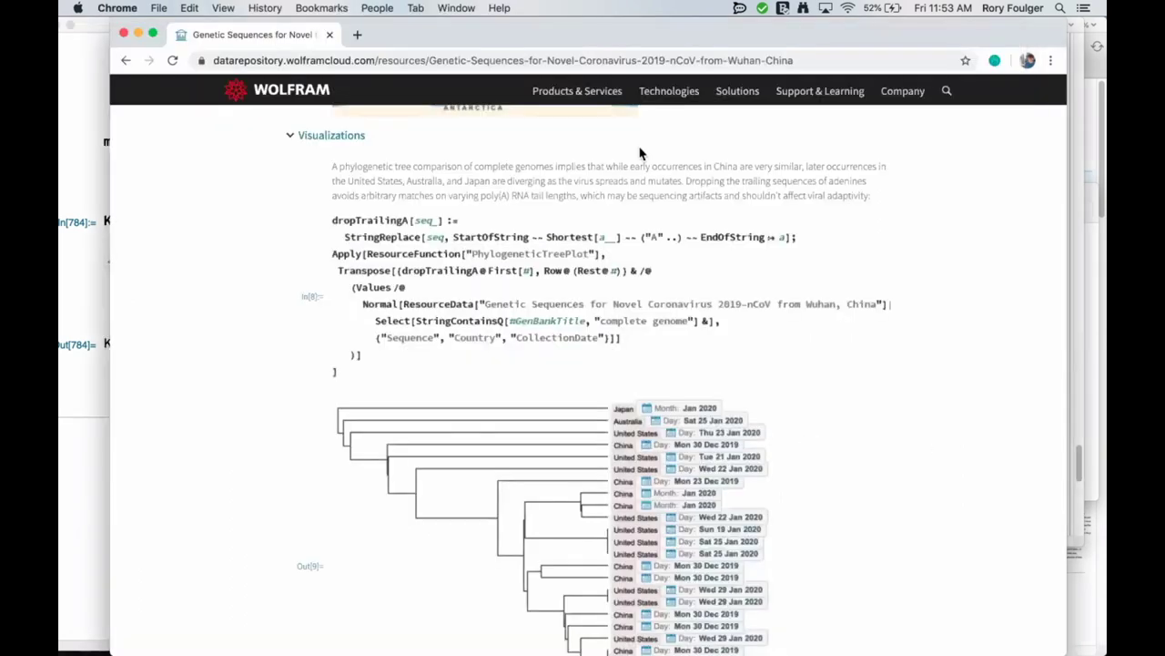
{"action": "scroll", "coordinate": [639, 152], "scroll_direction": "down", "scroll_amount": 10}
{"action": "scroll", "coordinate": [647, 156], "scroll_direction": "up", "scroll_amount": 10}
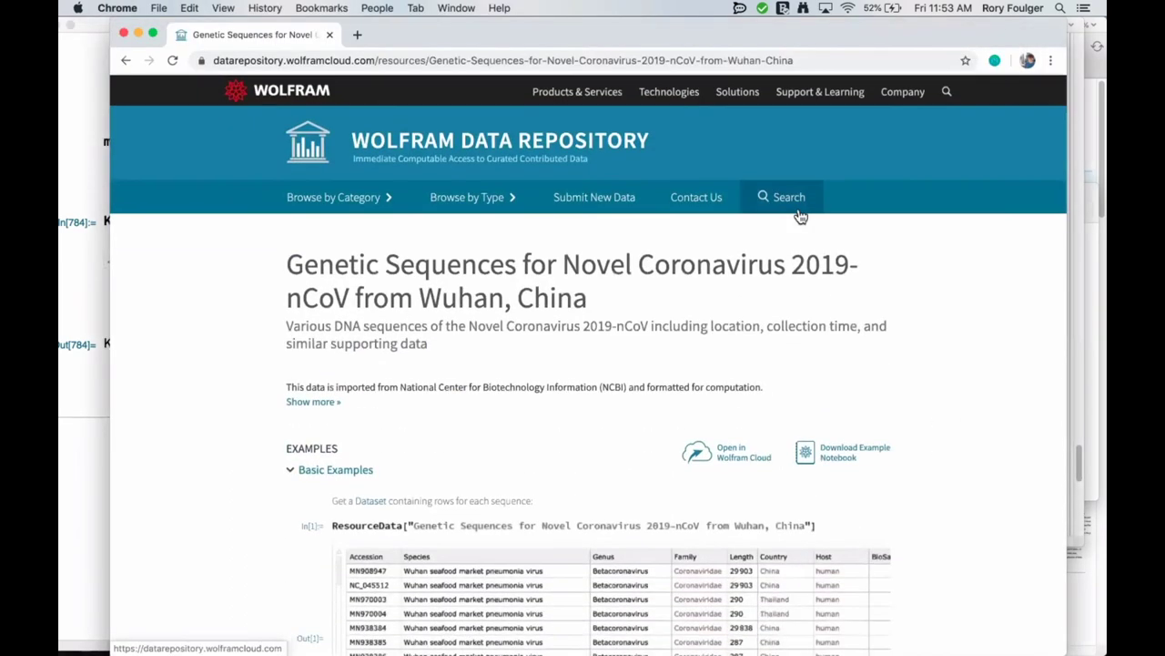
{"action": "left_click", "coordinate": [77, 396]}
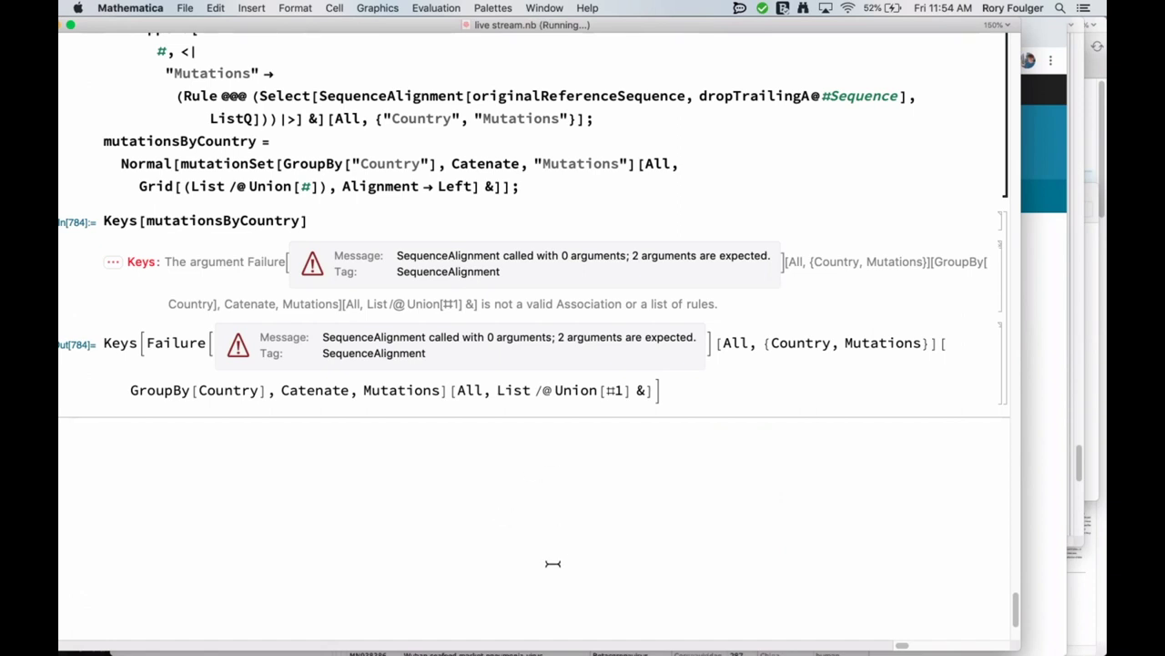
{"action": "type", "text": "Stri"}
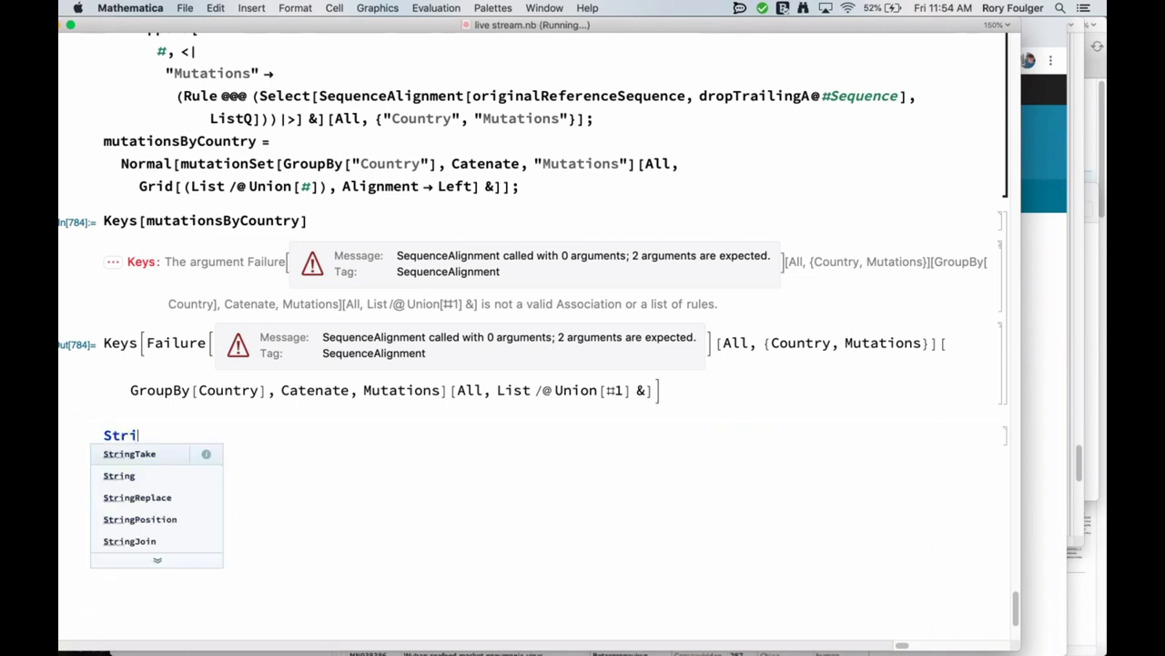
{"action": "key", "text": "BackSpace"}
{"action": "key", "text": "BackSpace"}
{"action": "key", "text": "BackSpace"}
{"action": "key", "text": "BackSpace"}
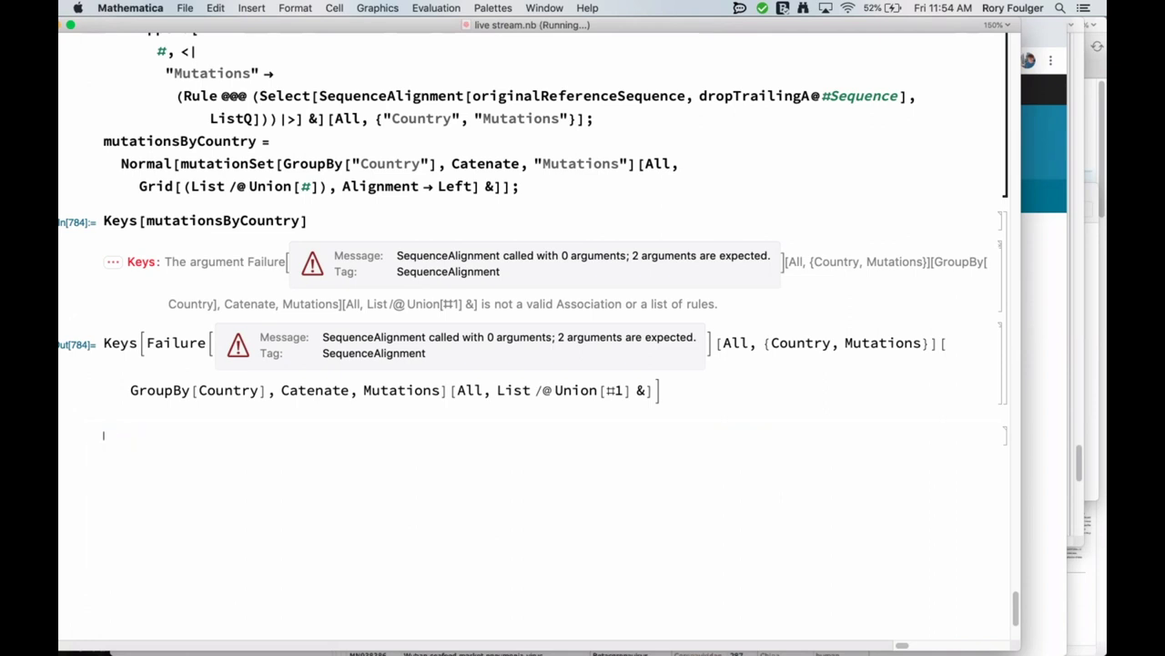
Search the Wolfram Language documentation for "string distance" and look through the results
{"action": "key", "text": "F1"}
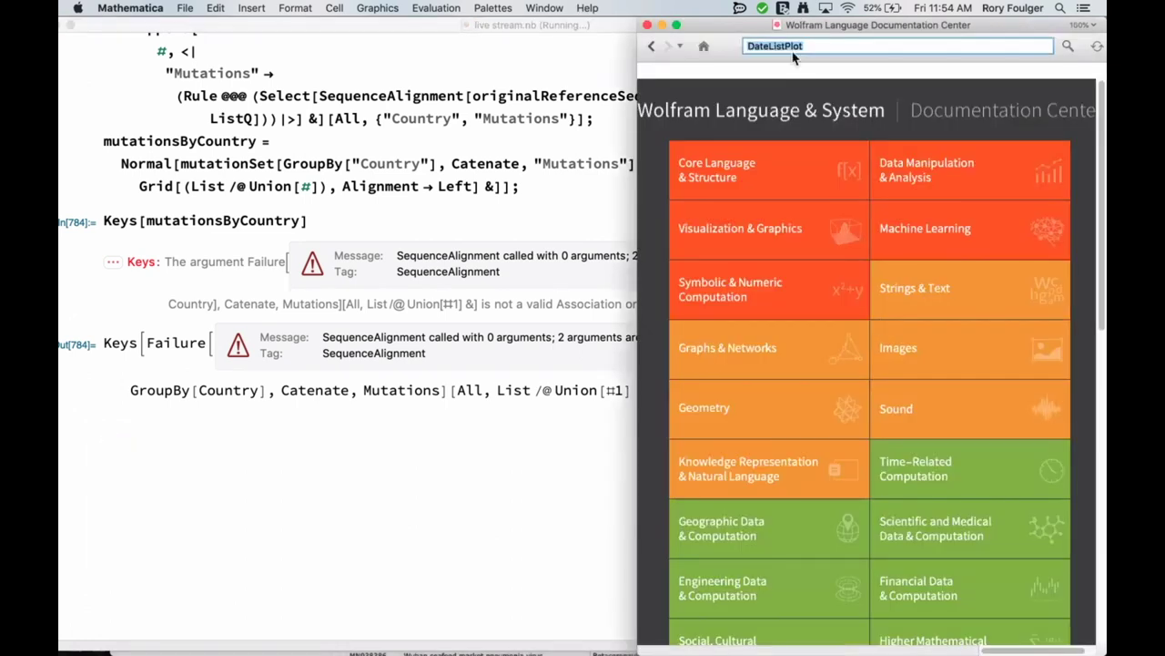
{"action": "type", "text": "string distance"}
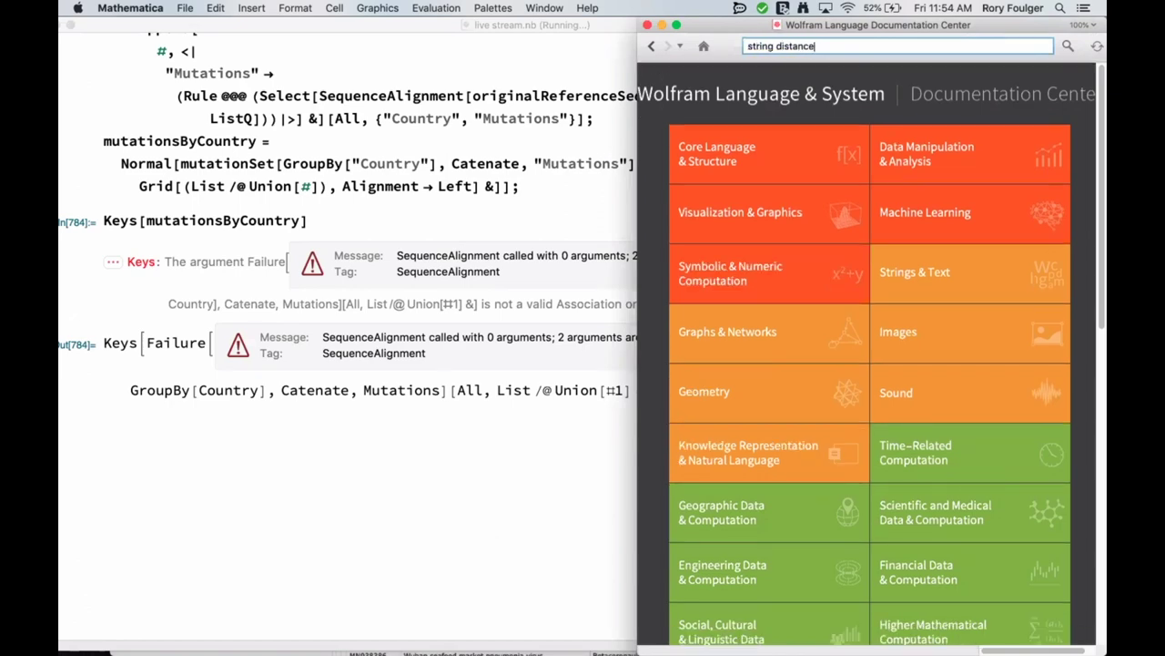
{"action": "key", "text": "Return"}
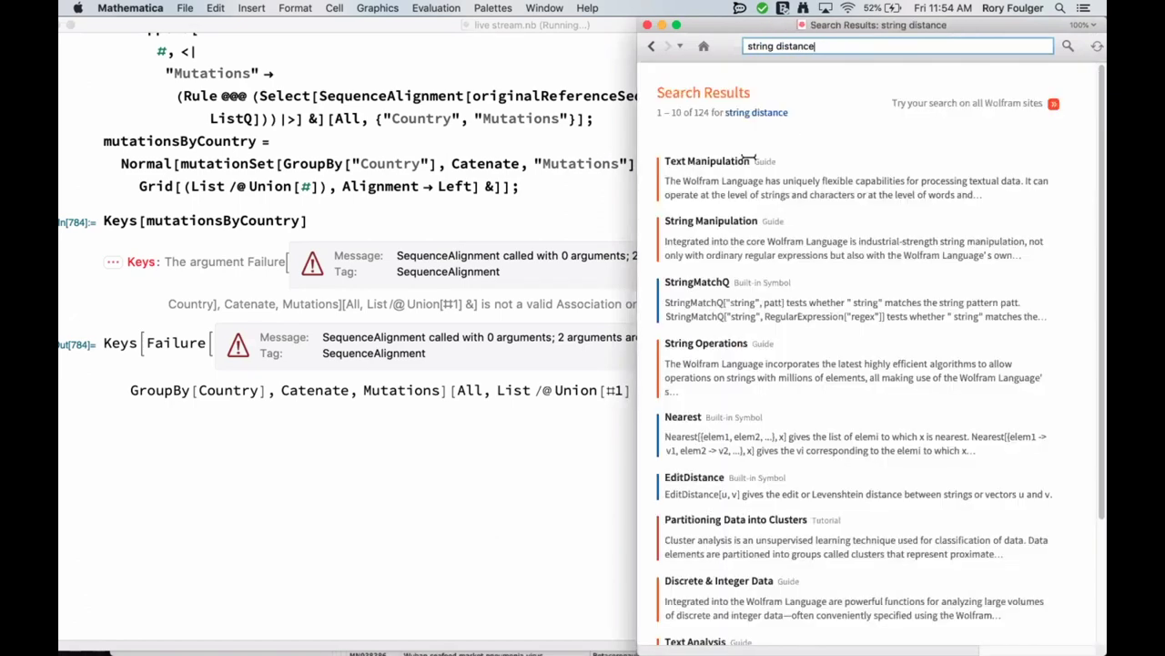
{"action": "scroll", "coordinate": [739, 277], "scroll_direction": "down", "scroll_amount": 3}
{"action": "scroll", "coordinate": [740, 277], "scroll_direction": "down", "scroll_amount": 2}
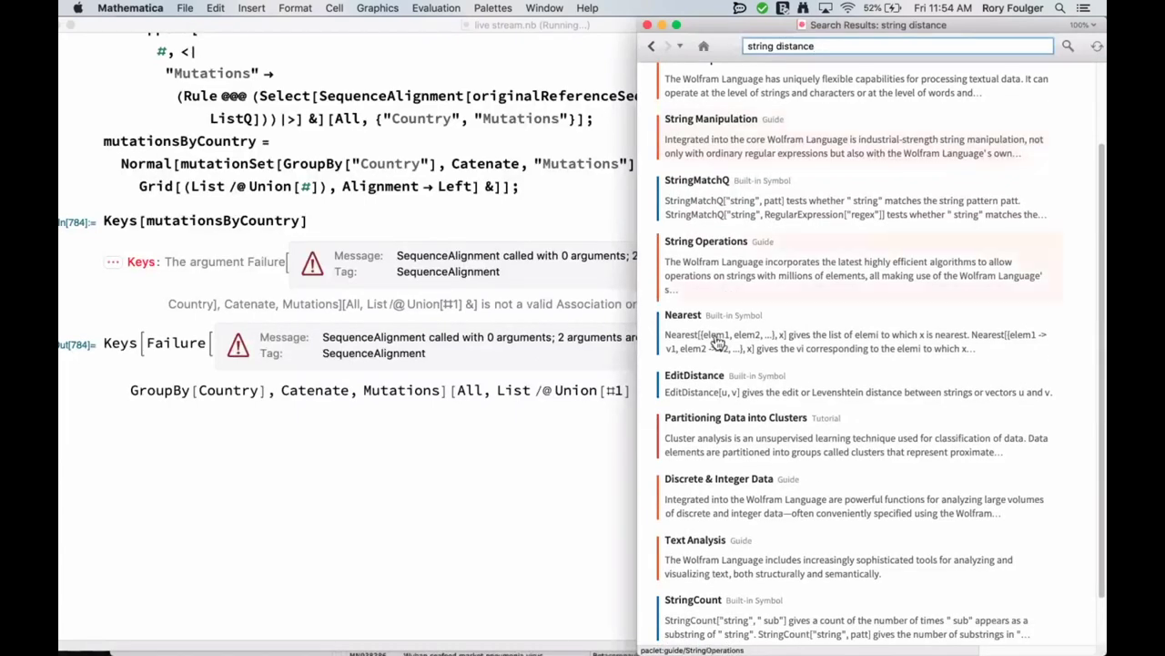
{"action": "scroll", "coordinate": [717, 362], "scroll_direction": "up", "scroll_amount": 3}
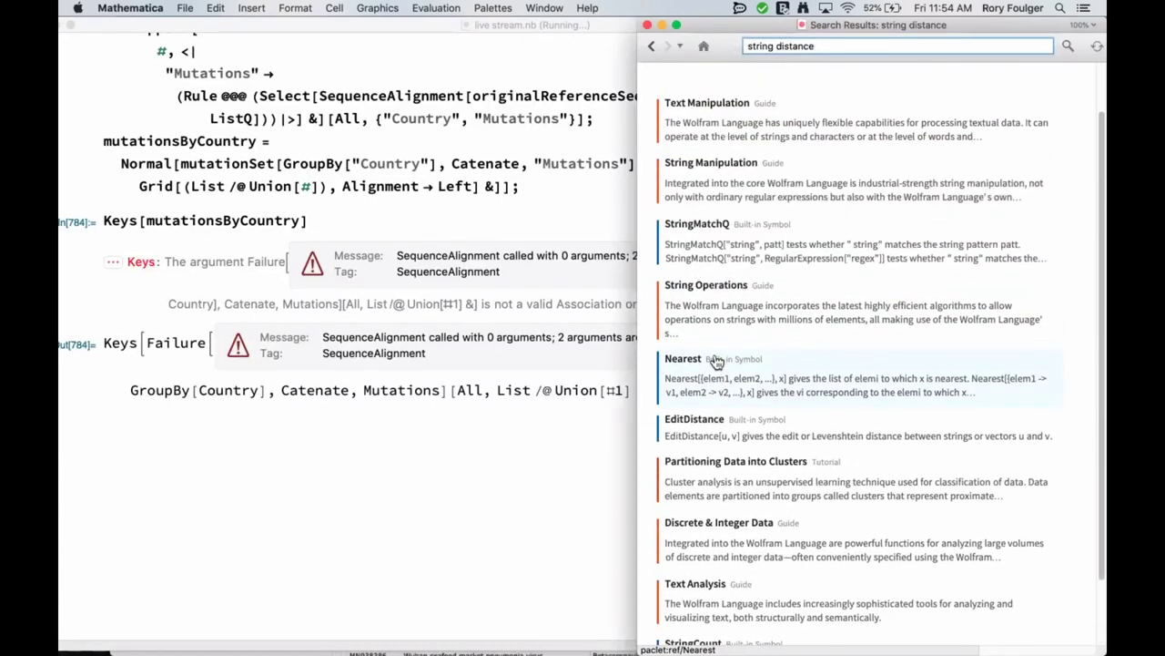
{"action": "scroll", "coordinate": [717, 361], "scroll_direction": "down", "scroll_amount": 3}
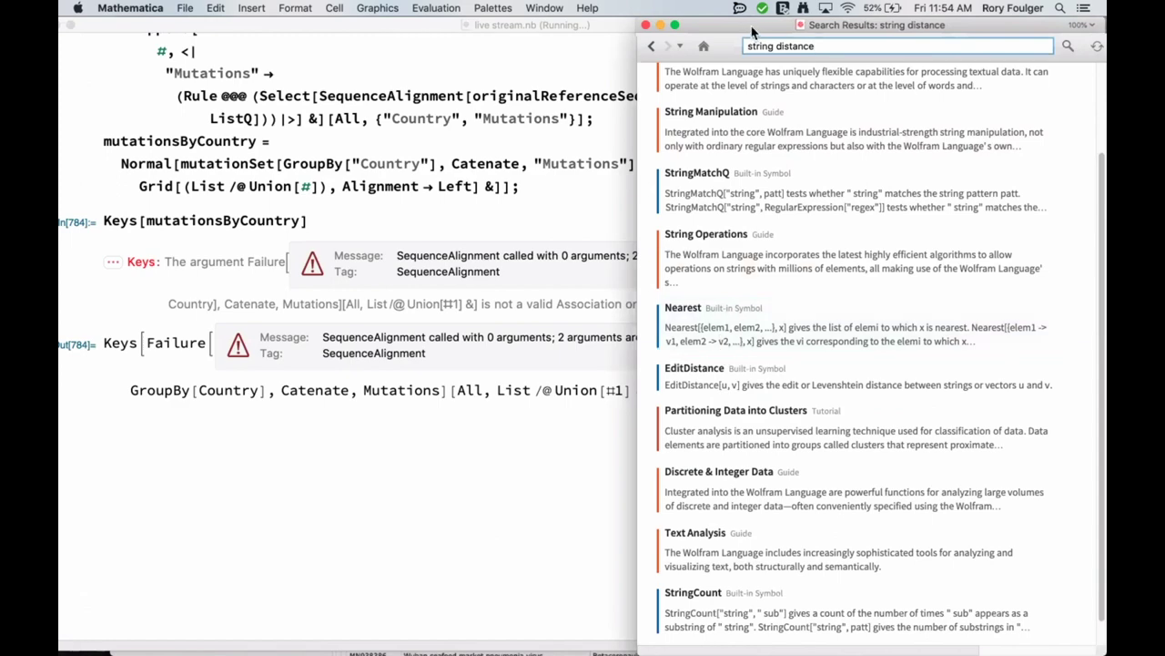
Move the documentation window over the notebook, check the "string distance" results again, and close the window
{"action": "left_click_drag", "start_coordinate": [750, 22], "coordinate": [527, 22]}
{"action": "scroll", "coordinate": [519, 363], "scroll_direction": "up", "scroll_amount": 4}
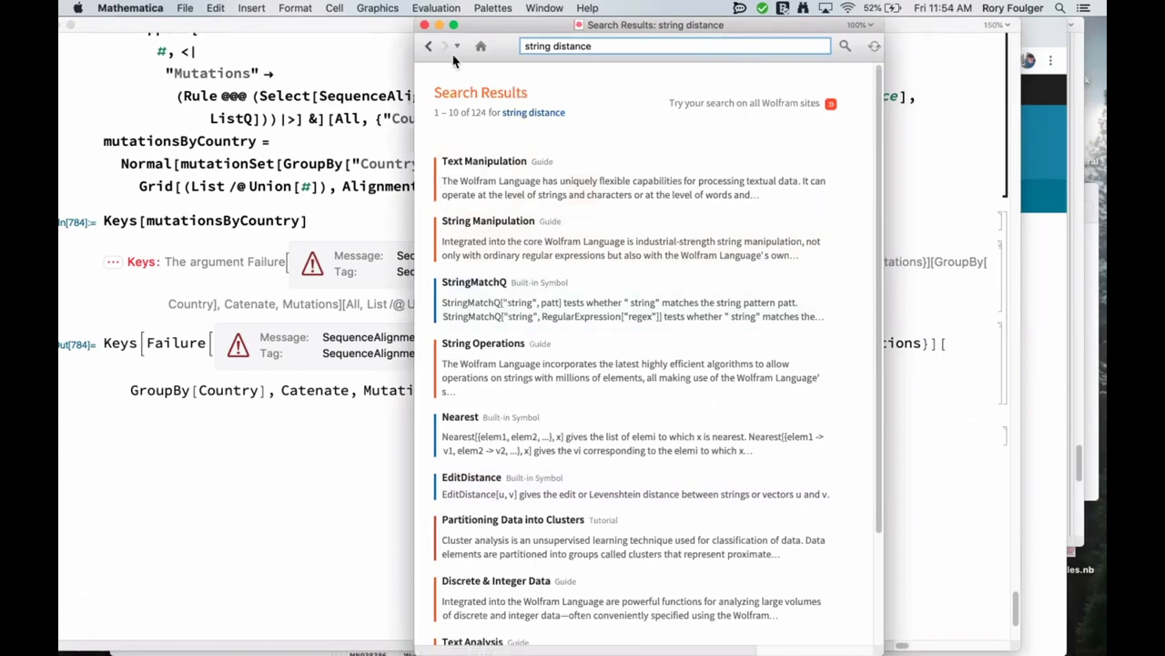
{"action": "scroll", "coordinate": [480, 368], "scroll_direction": "down", "scroll_amount": 5}
{"action": "left_click", "coordinate": [500, 312]}
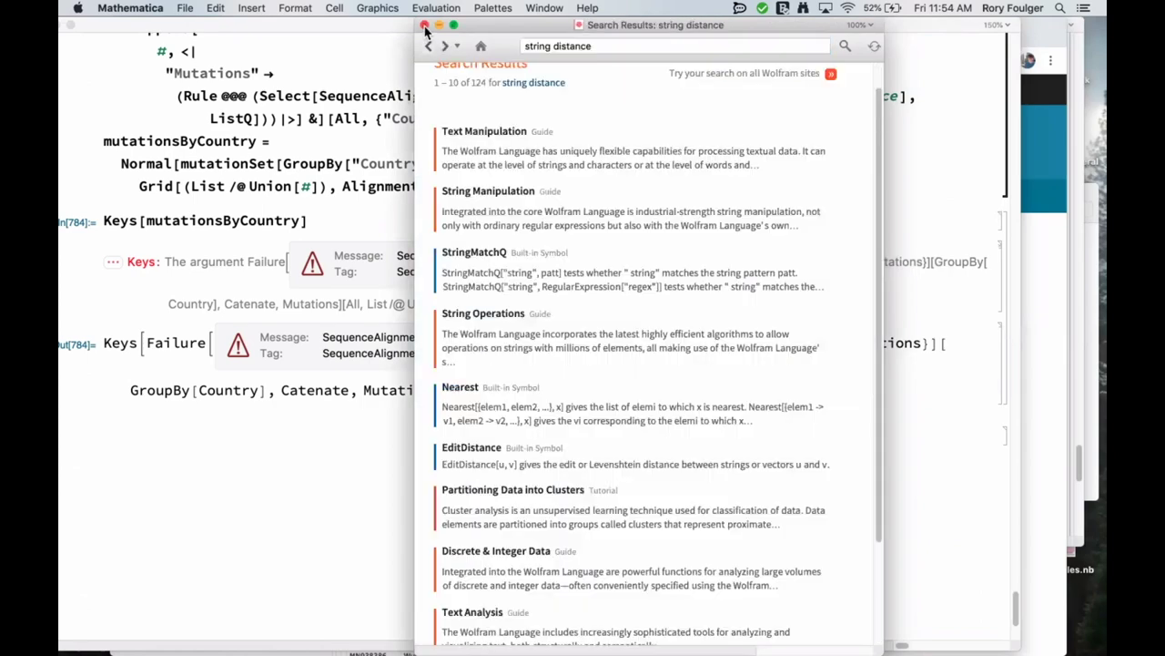
{"action": "left_click", "coordinate": [424, 25]}
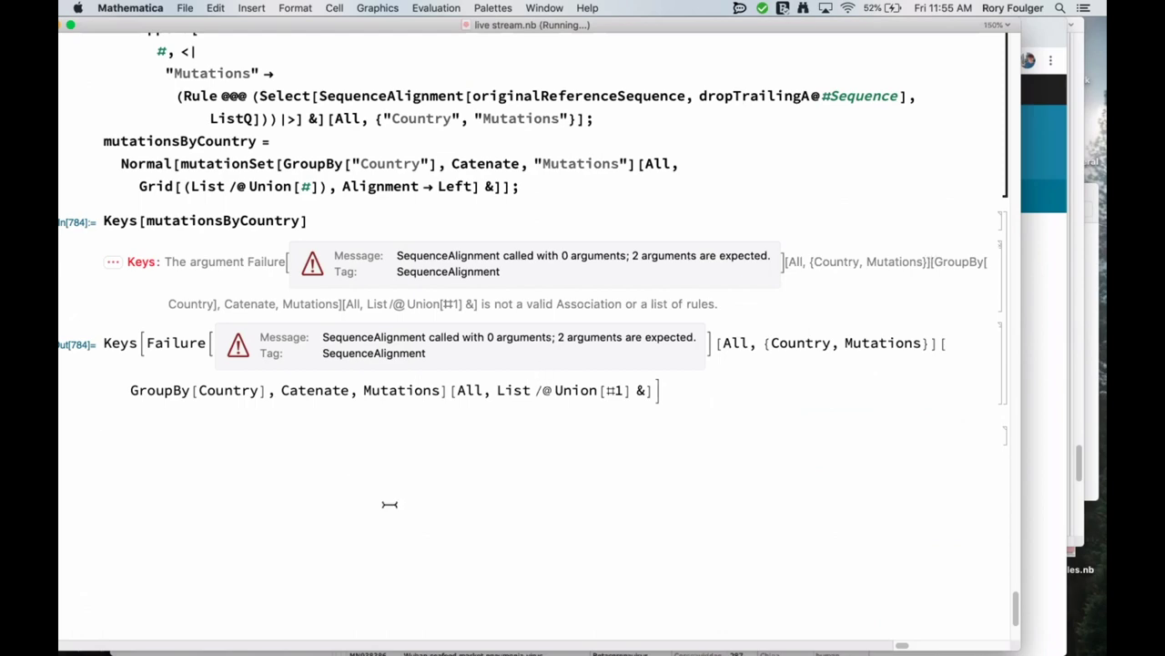
Review the earlier notebook work, from the prediction plot and futuredays data back to the China and world maps of confirmed cases
{"action": "scroll", "coordinate": [398, 525], "scroll_direction": "up", "scroll_amount": 15}
{"action": "scroll", "coordinate": [398, 526], "scroll_direction": "up", "scroll_amount": 1}
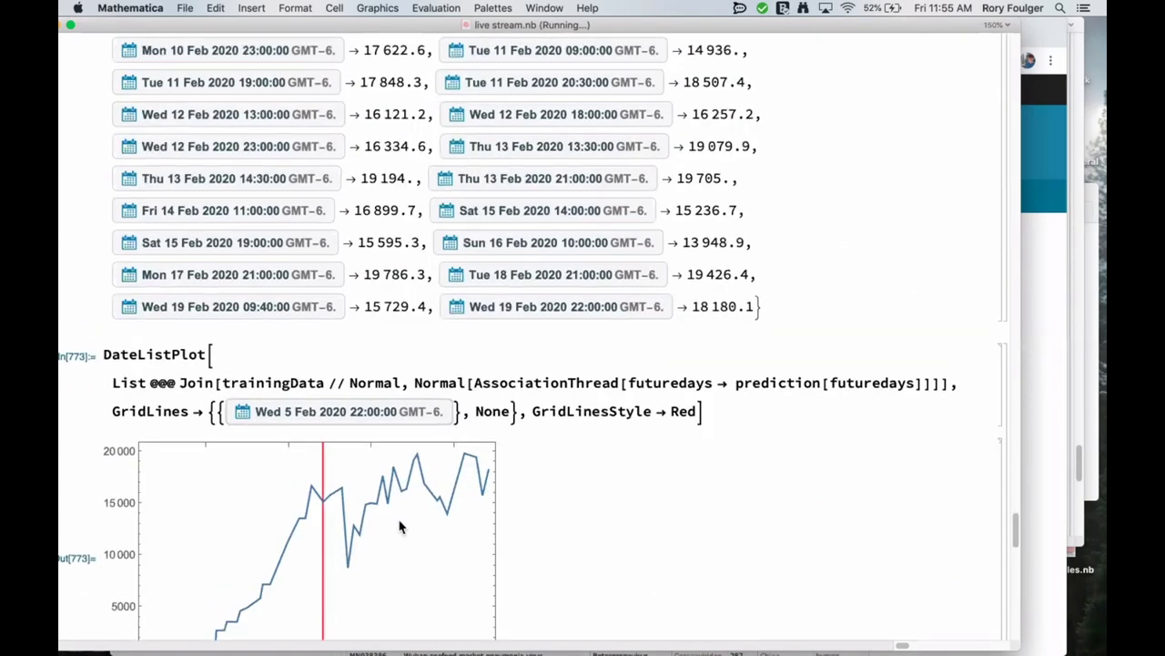
{"action": "scroll", "coordinate": [399, 527], "scroll_direction": "down", "scroll_amount": 5}
{"action": "scroll", "coordinate": [399, 527], "scroll_direction": "up", "scroll_amount": 20}
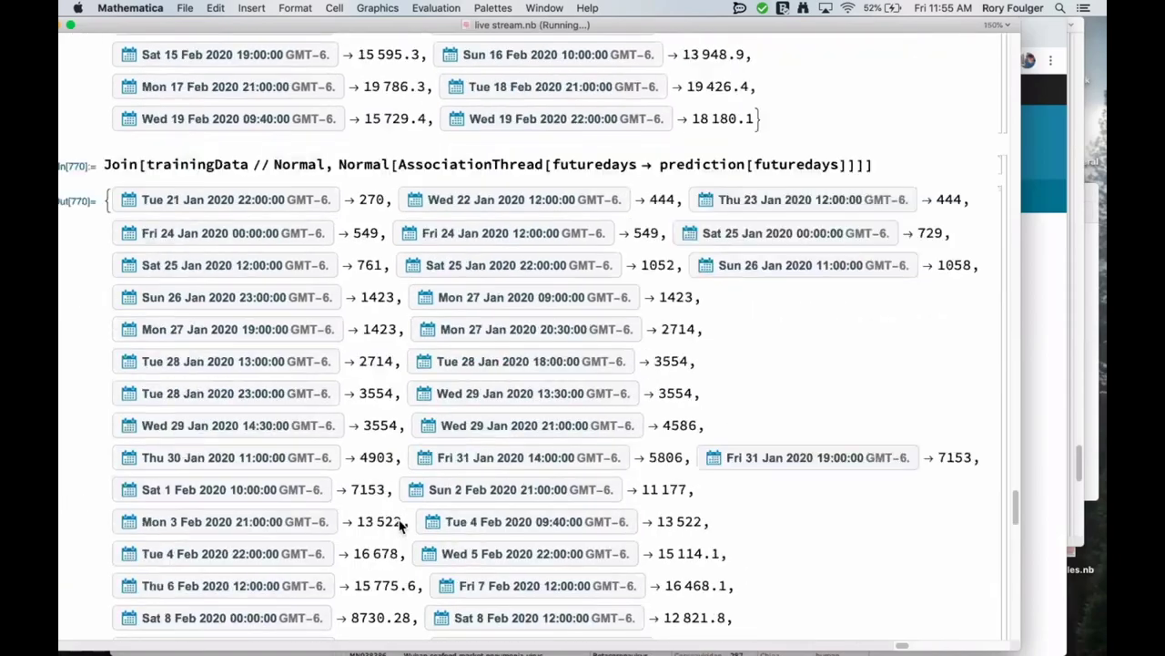
{"action": "scroll", "coordinate": [399, 525], "scroll_direction": "up", "scroll_amount": 20}
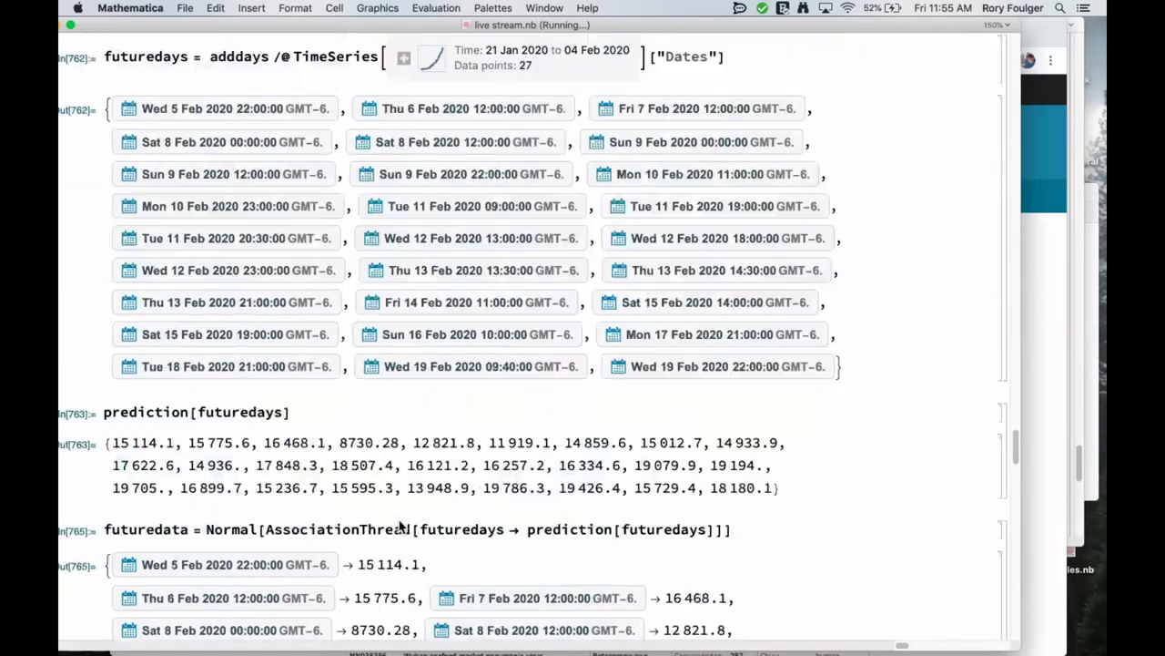
{"action": "scroll", "coordinate": [399, 526], "scroll_direction": "up", "scroll_amount": 20}
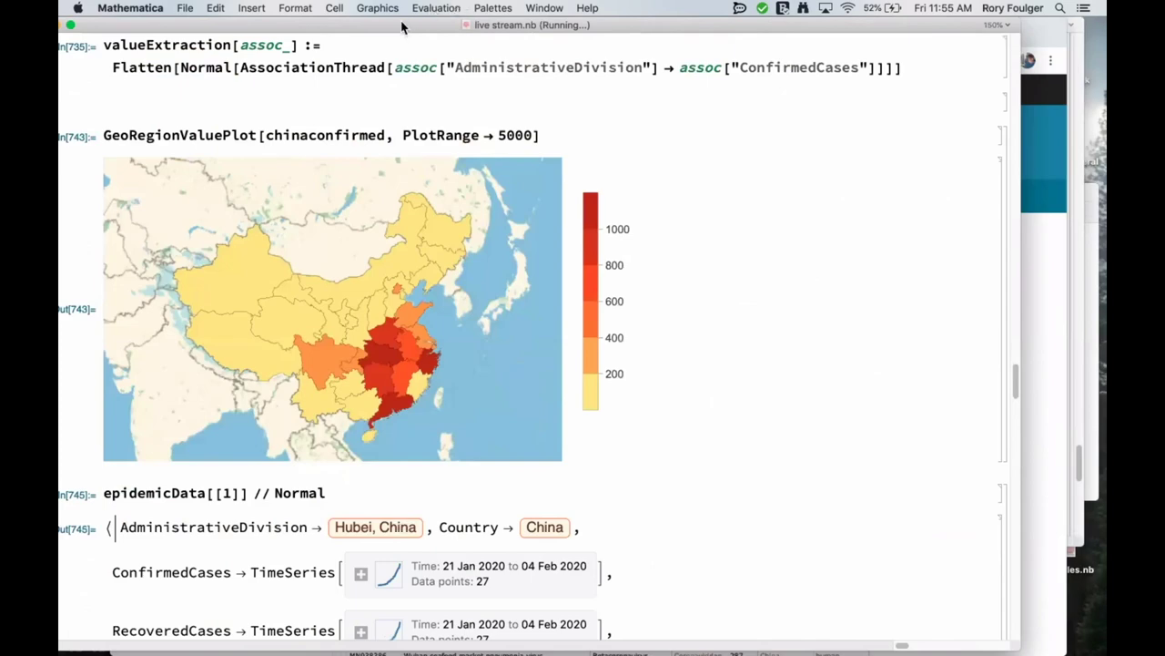
{"action": "left_click_drag", "start_coordinate": [401, 27], "coordinate": [429, 18]}
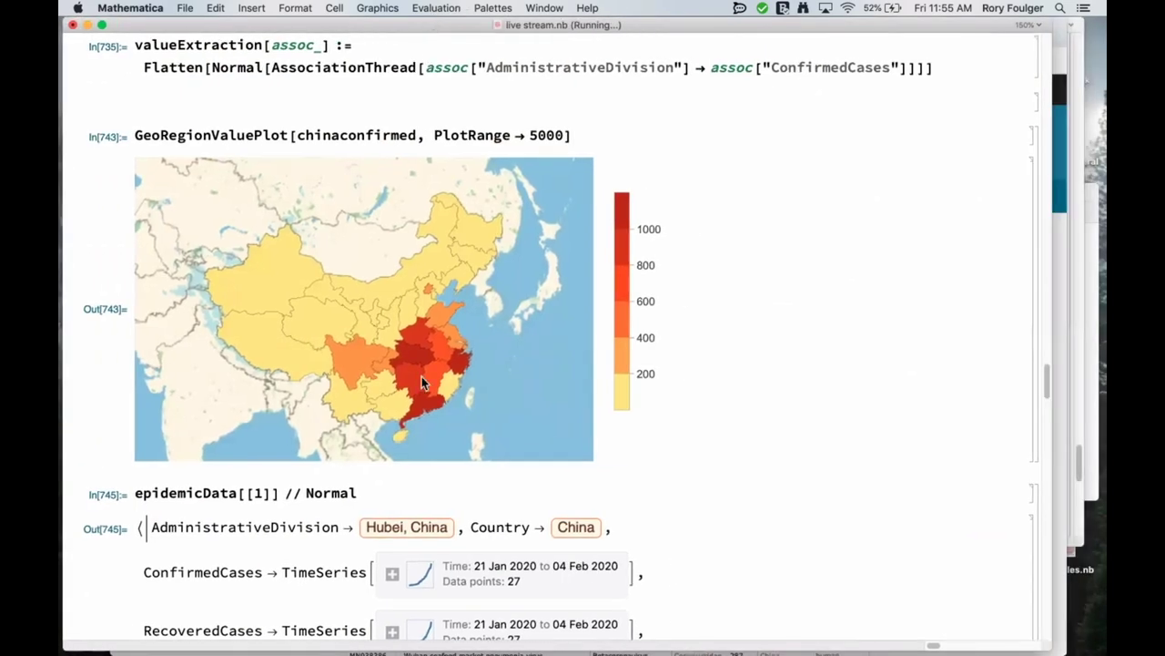
{"action": "scroll", "coordinate": [422, 383], "scroll_direction": "up", "scroll_amount": 15}
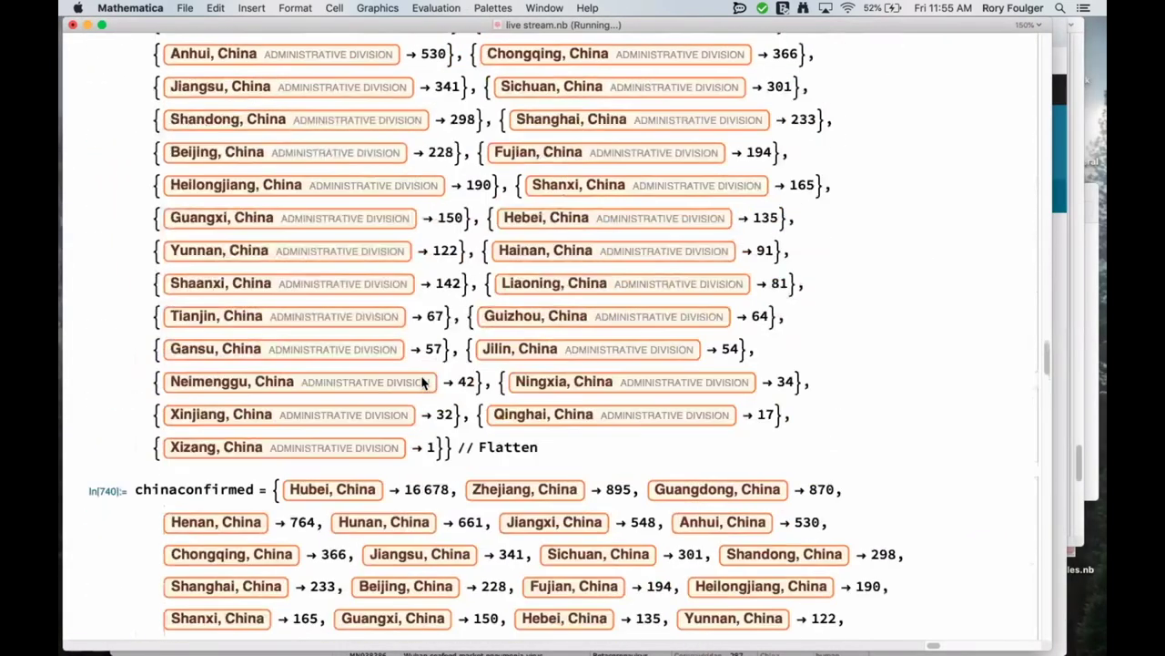
{"action": "scroll", "coordinate": [421, 383], "scroll_direction": "up", "scroll_amount": 20}
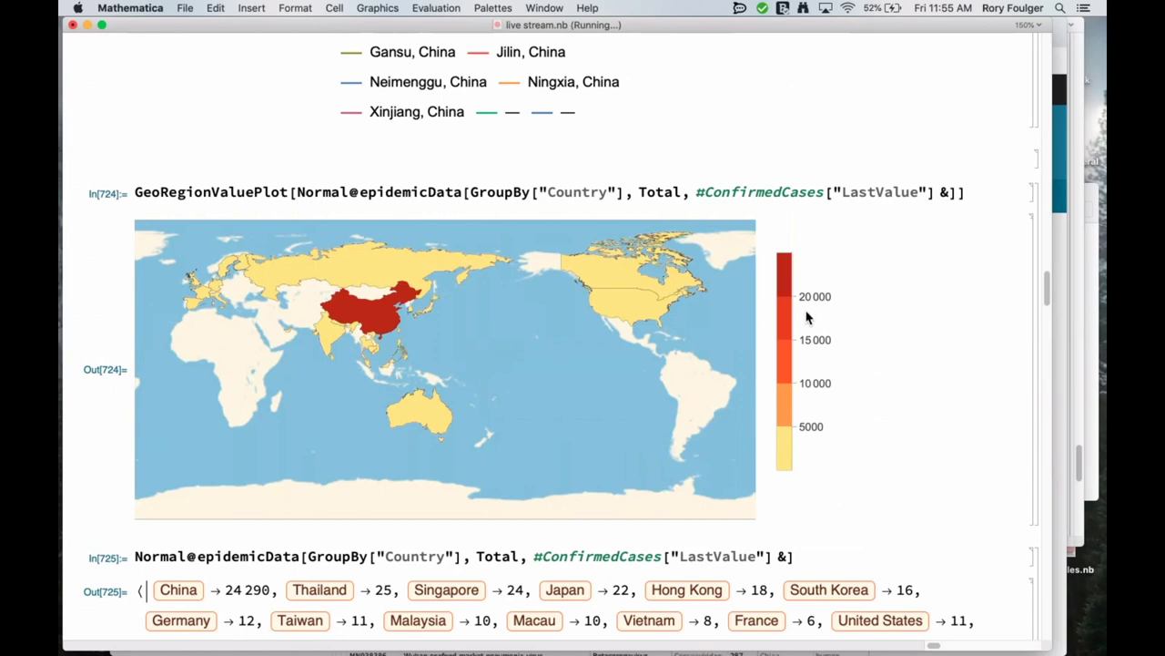
{"action": "scroll", "coordinate": [522, 430], "scroll_direction": "up", "scroll_amount": 5}
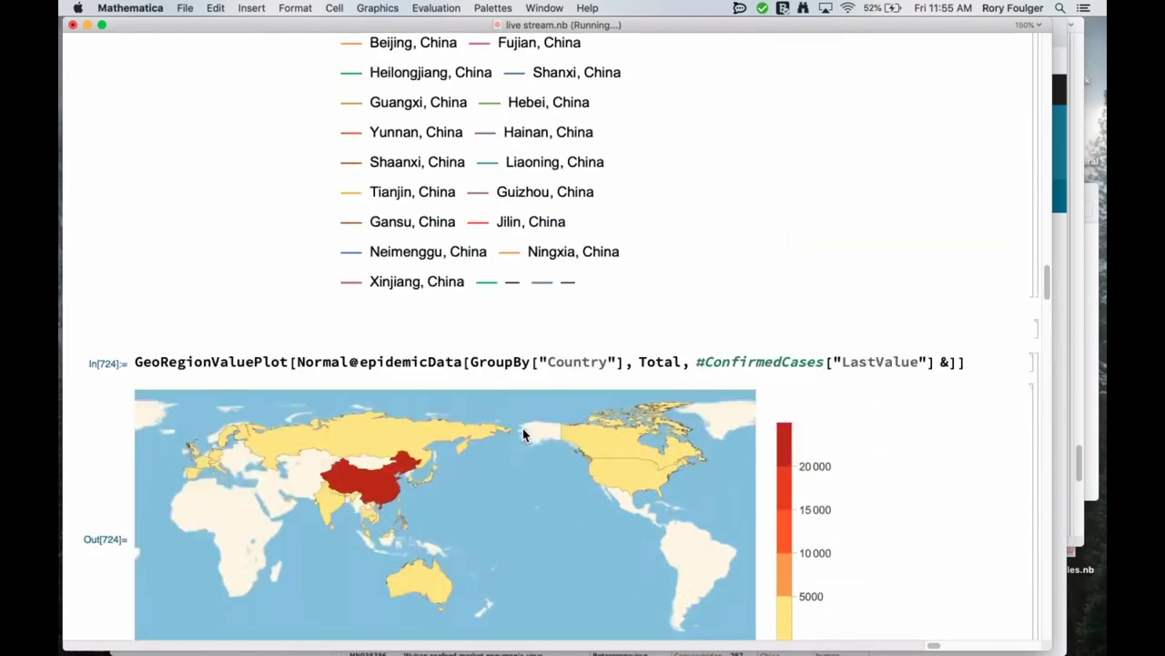
{"action": "scroll", "coordinate": [522, 430], "scroll_direction": "down", "scroll_amount": 5}
{"action": "scroll", "coordinate": [523, 434], "scroll_direction": "down", "scroll_amount": 1}
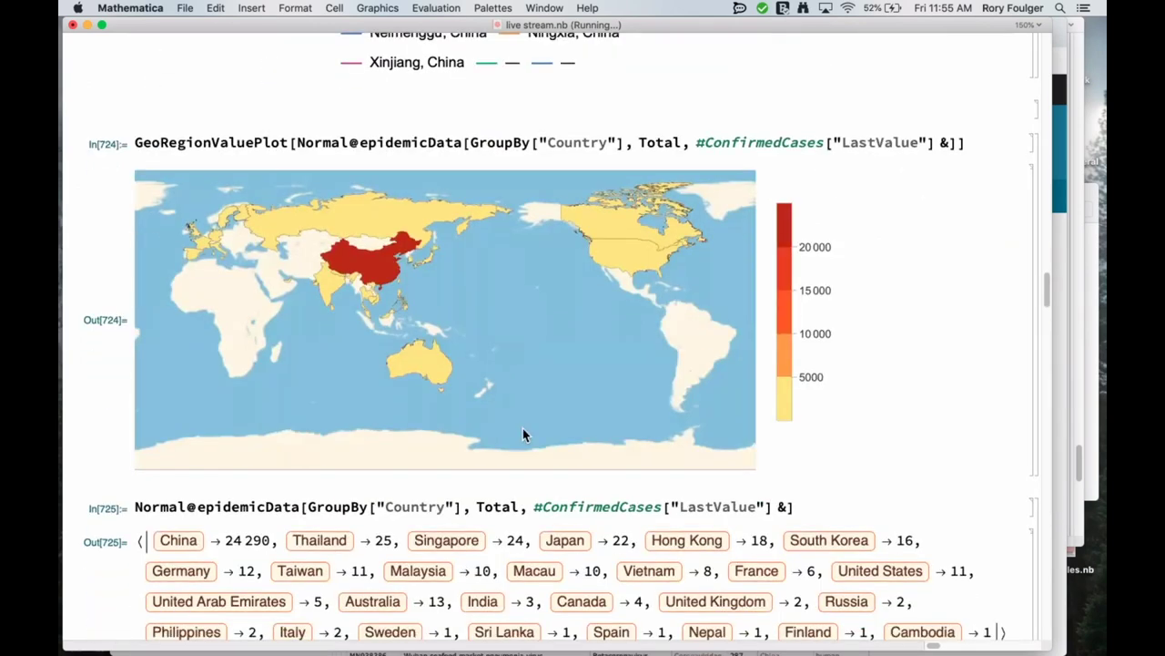
Review the deaths plot legend, the Hubei map, the epidemic data table, the symptoms word cloud and the coronavirus taxonomy graph
{"action": "scroll", "coordinate": [524, 434], "scroll_direction": "up", "scroll_amount": 10}
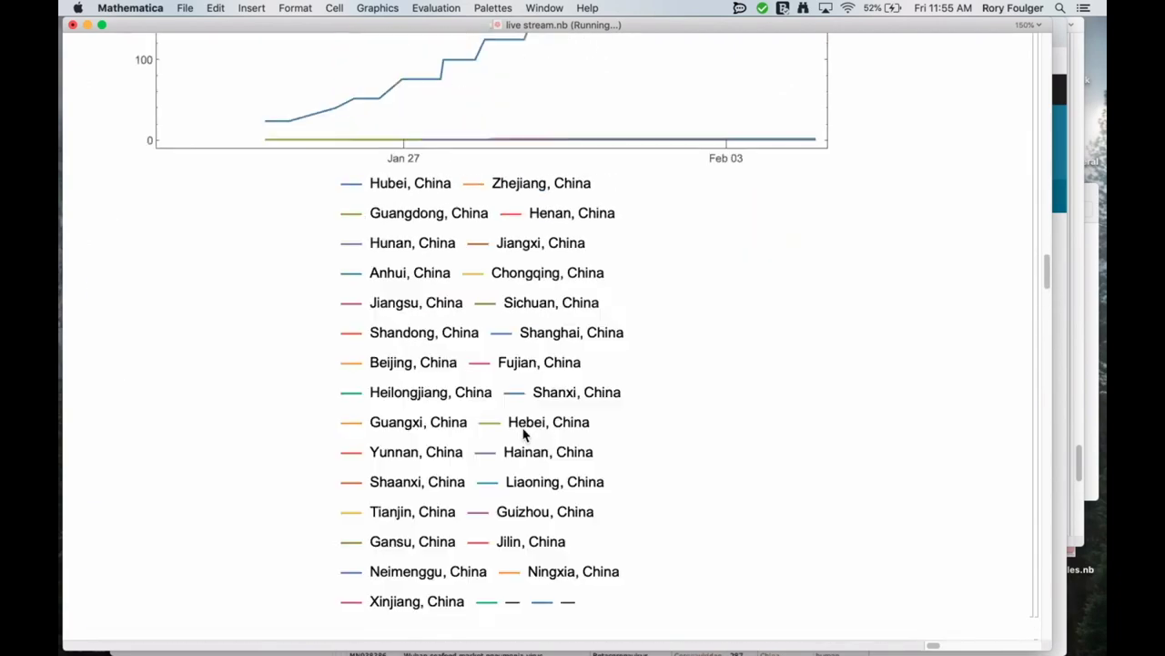
{"action": "scroll", "coordinate": [524, 435], "scroll_direction": "up", "scroll_amount": 10}
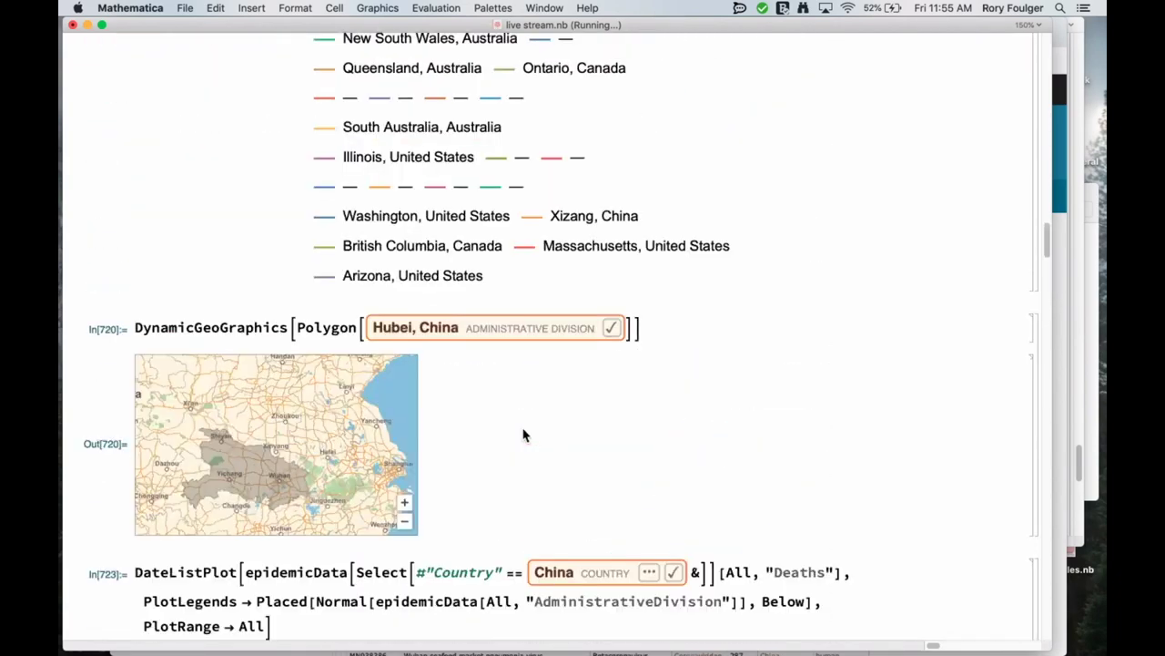
{"action": "scroll", "coordinate": [524, 434], "scroll_direction": "up", "scroll_amount": 15}
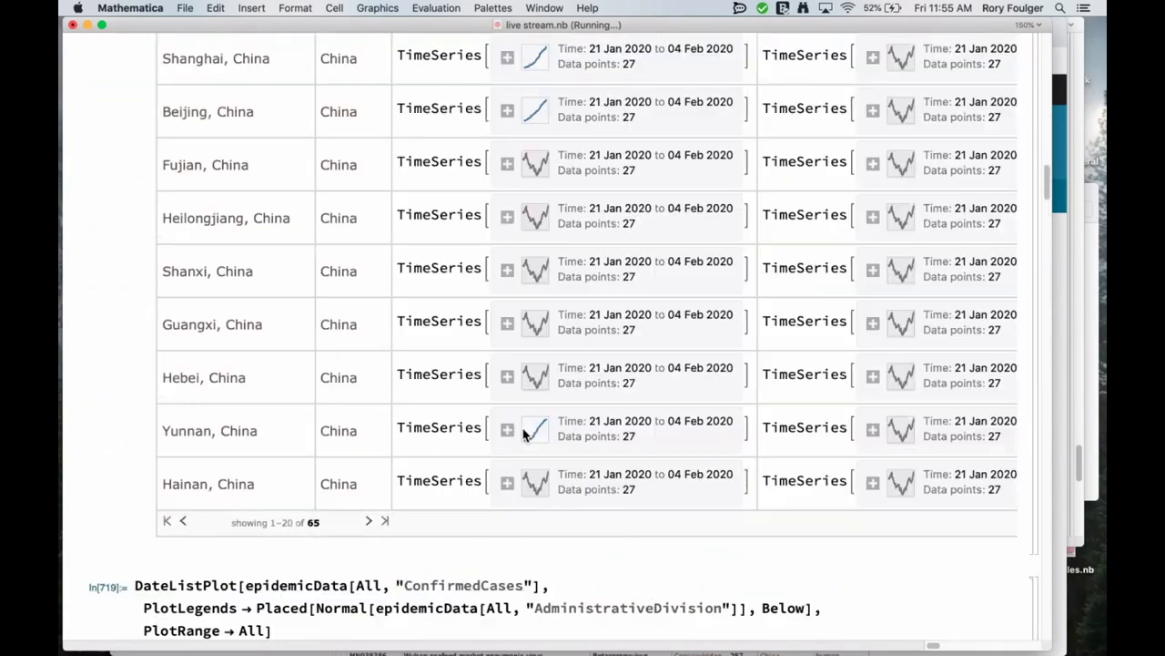
{"action": "scroll", "coordinate": [523, 434], "scroll_direction": "up", "scroll_amount": 15}
{"action": "scroll", "coordinate": [523, 435], "scroll_direction": "down", "scroll_amount": 10}
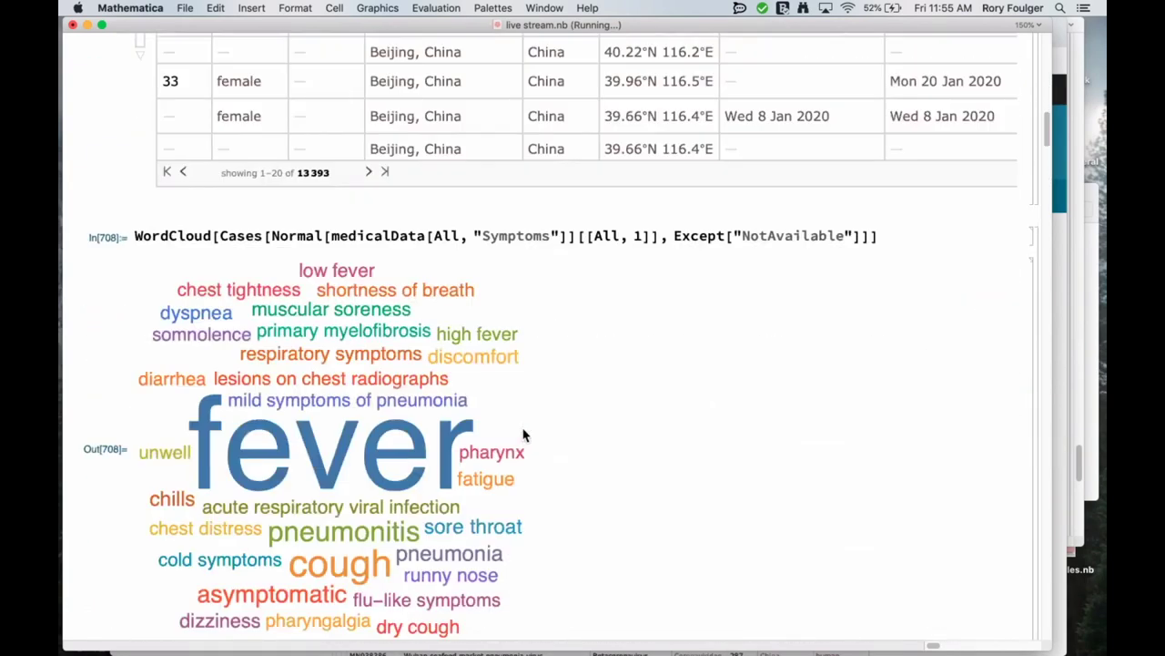
{"action": "scroll", "coordinate": [523, 435], "scroll_direction": "down", "scroll_amount": 3}
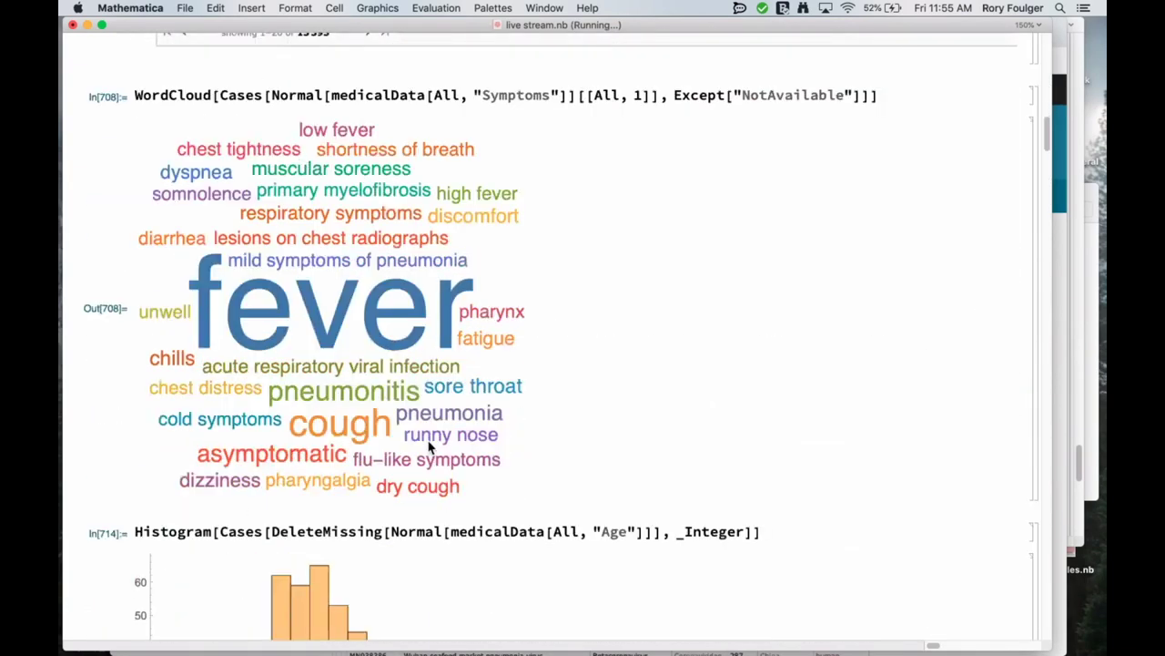
{"action": "scroll", "coordinate": [572, 502], "scroll_direction": "up", "scroll_amount": 20}
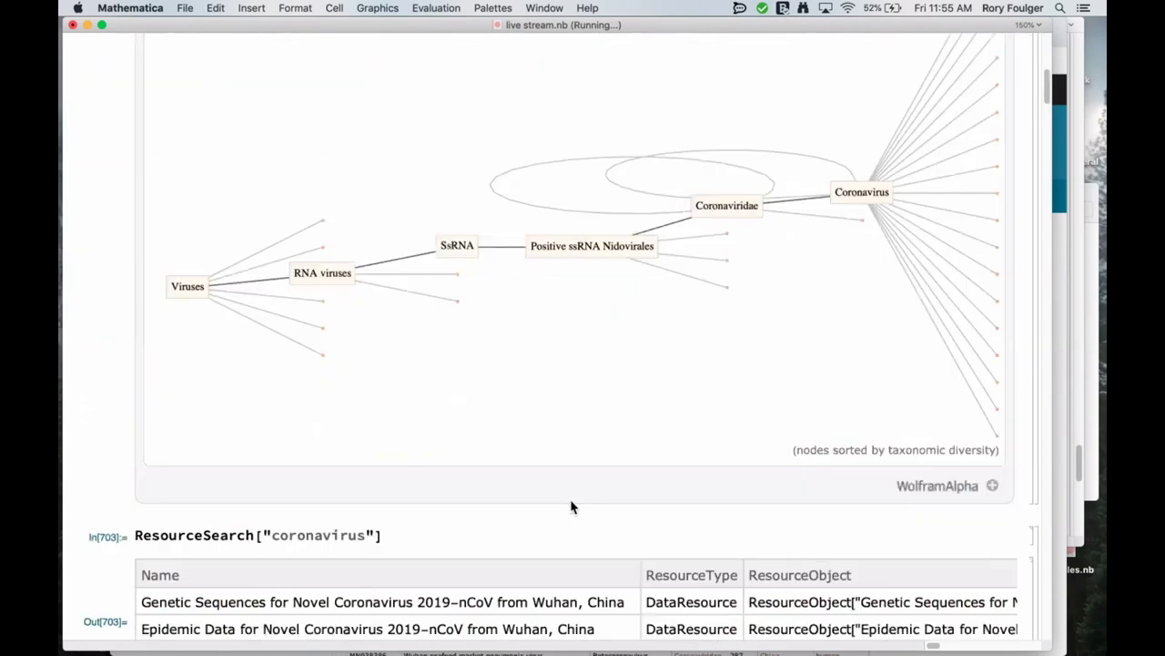
Publish the notebook to the cloud with an automatically assigned URL that anyone can access, and copy the URL
{"action": "left_click", "coordinate": [183, 8]}
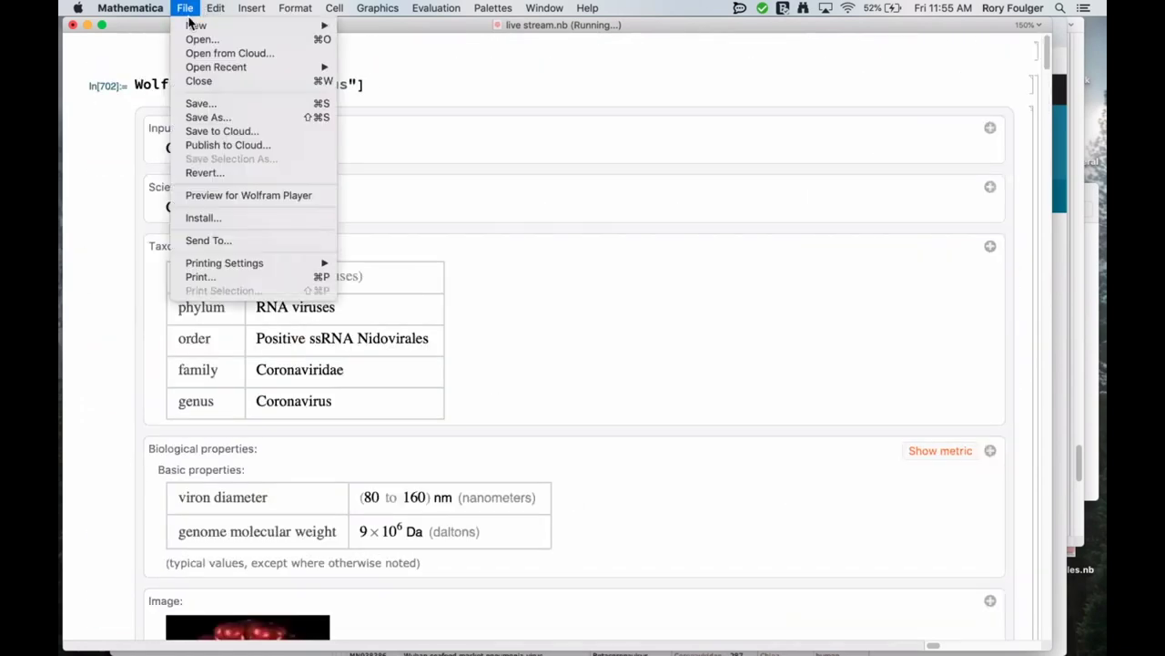
{"action": "left_click", "coordinate": [246, 148]}
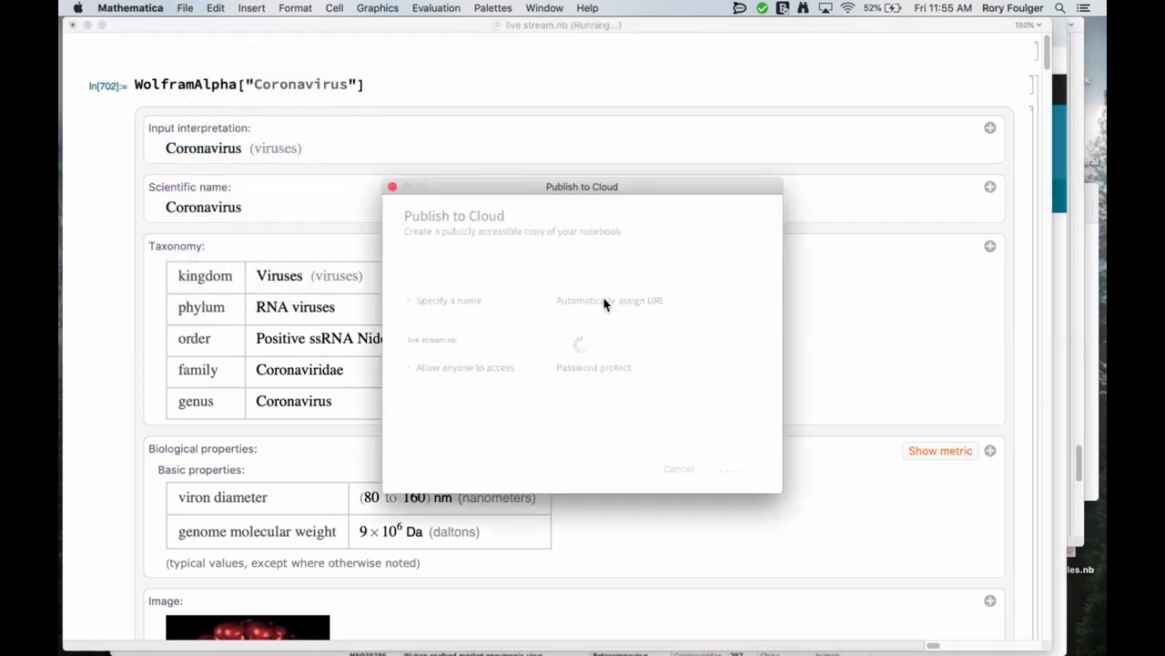
{"action": "left_click", "coordinate": [548, 302]}
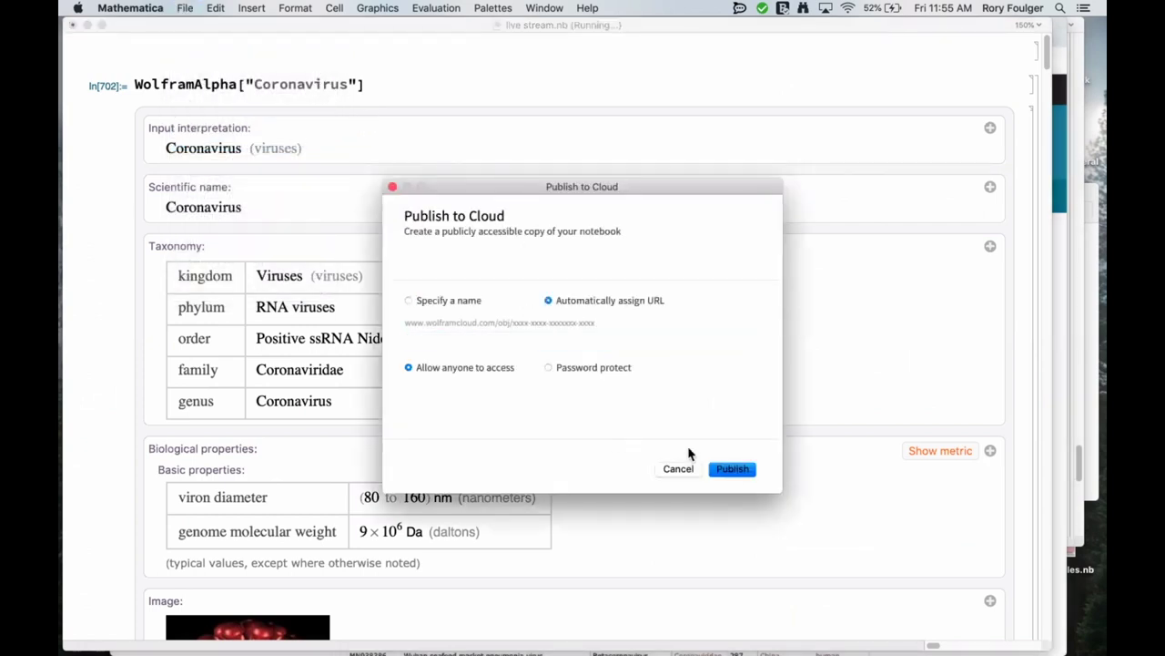
{"action": "left_click", "coordinate": [734, 469]}
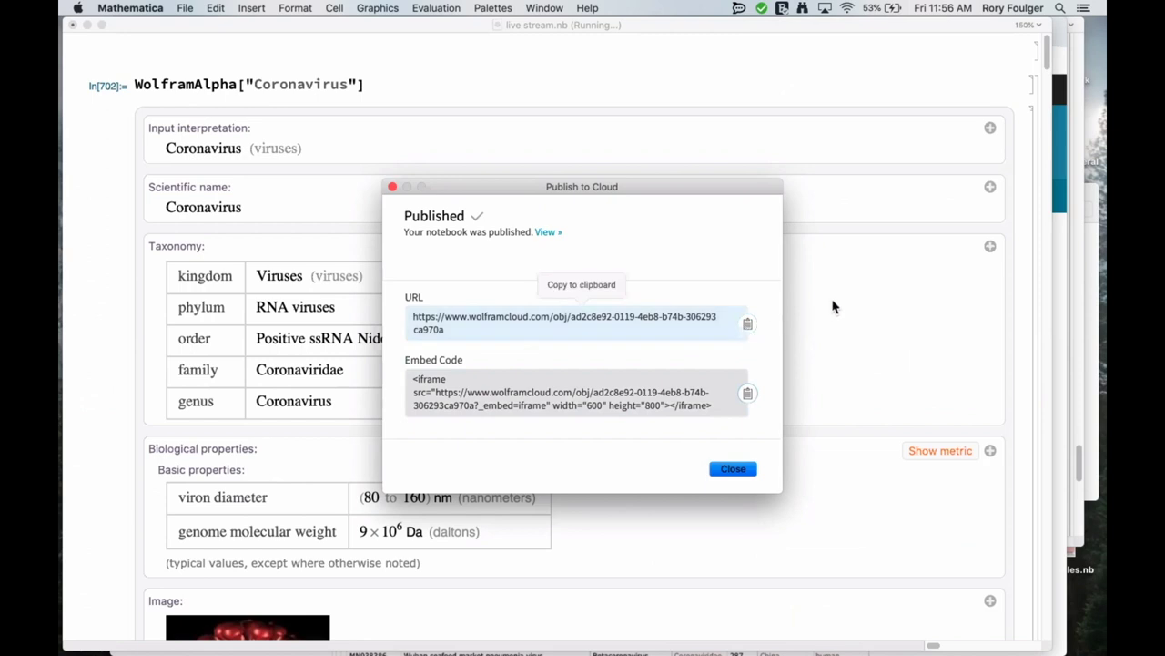
{"action": "left_click", "coordinate": [747, 328]}
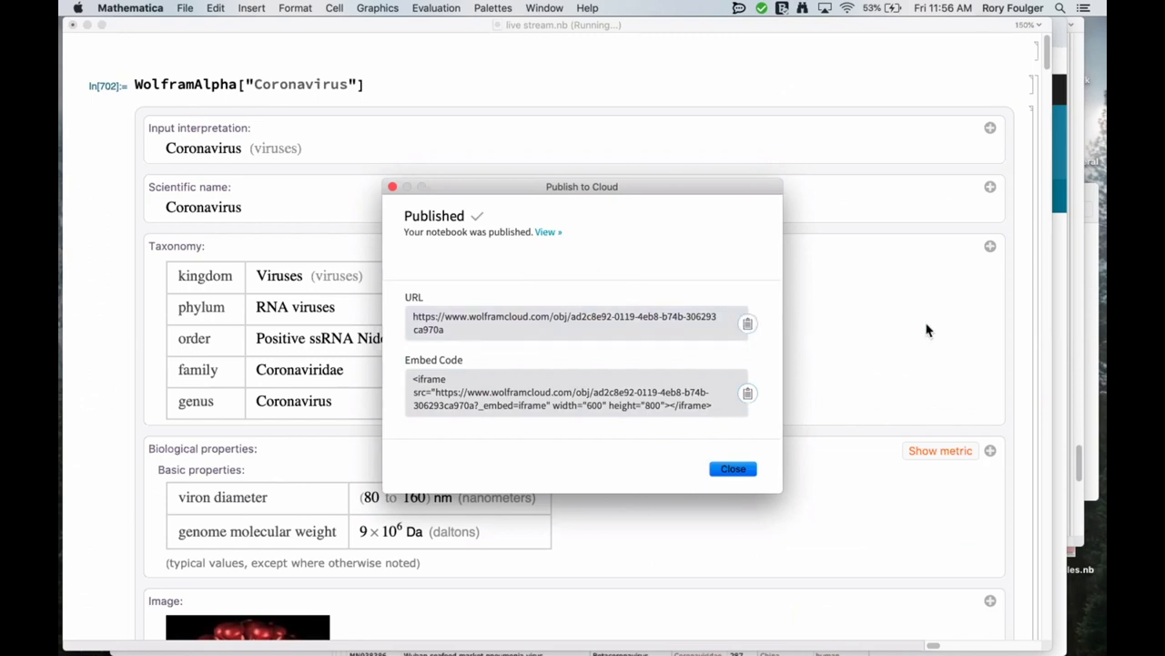
{"action": "left_click", "coordinate": [393, 187]}
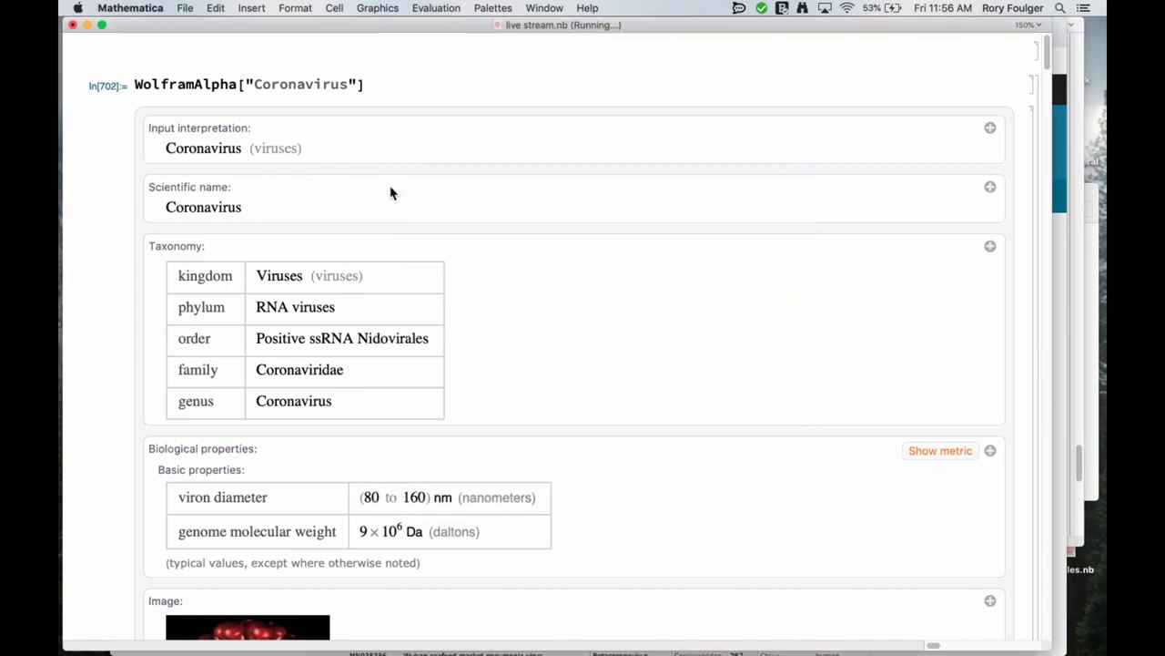
Move the live stream notebook window aside and bring the interactive.nb notebook to the front
{"action": "scroll", "coordinate": [461, 279], "scroll_direction": "down", "scroll_amount": 20}
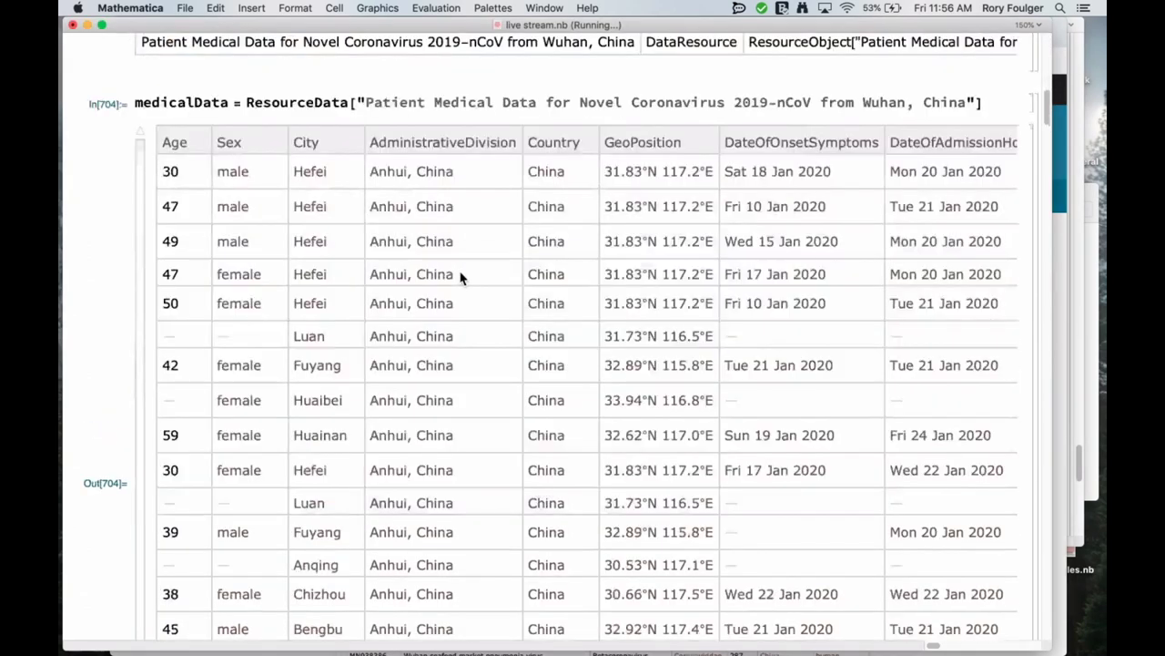
{"action": "scroll", "coordinate": [460, 276], "scroll_direction": "down", "scroll_amount": 20}
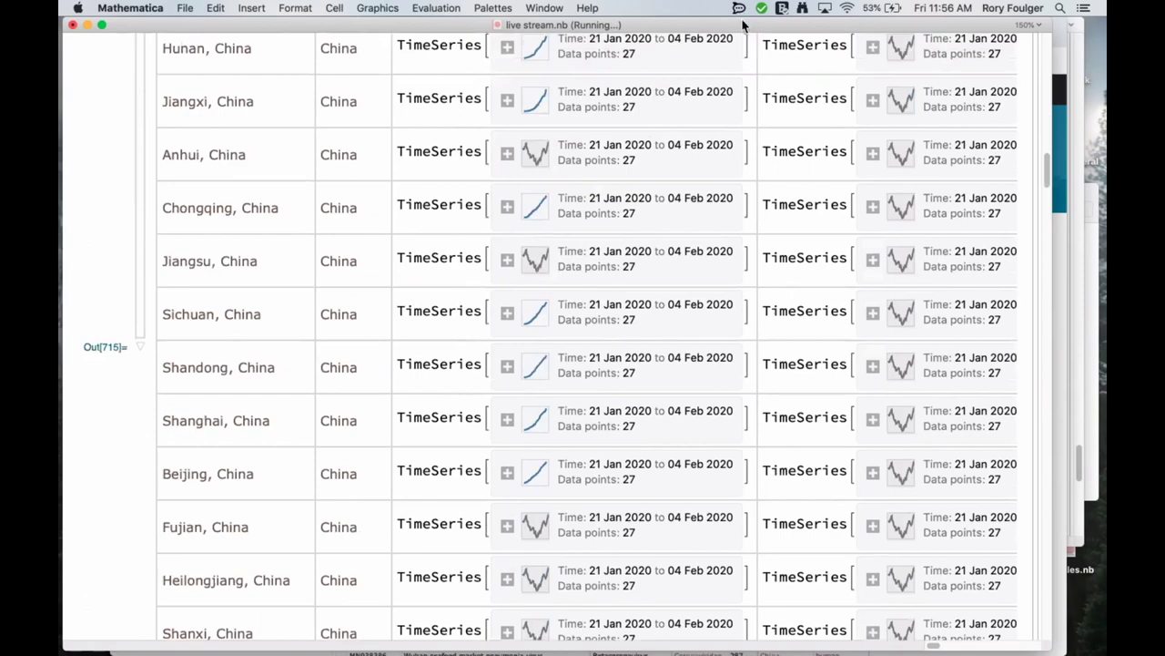
{"action": "left_click_drag", "start_coordinate": [507, 16], "coordinate": [271, 16]}
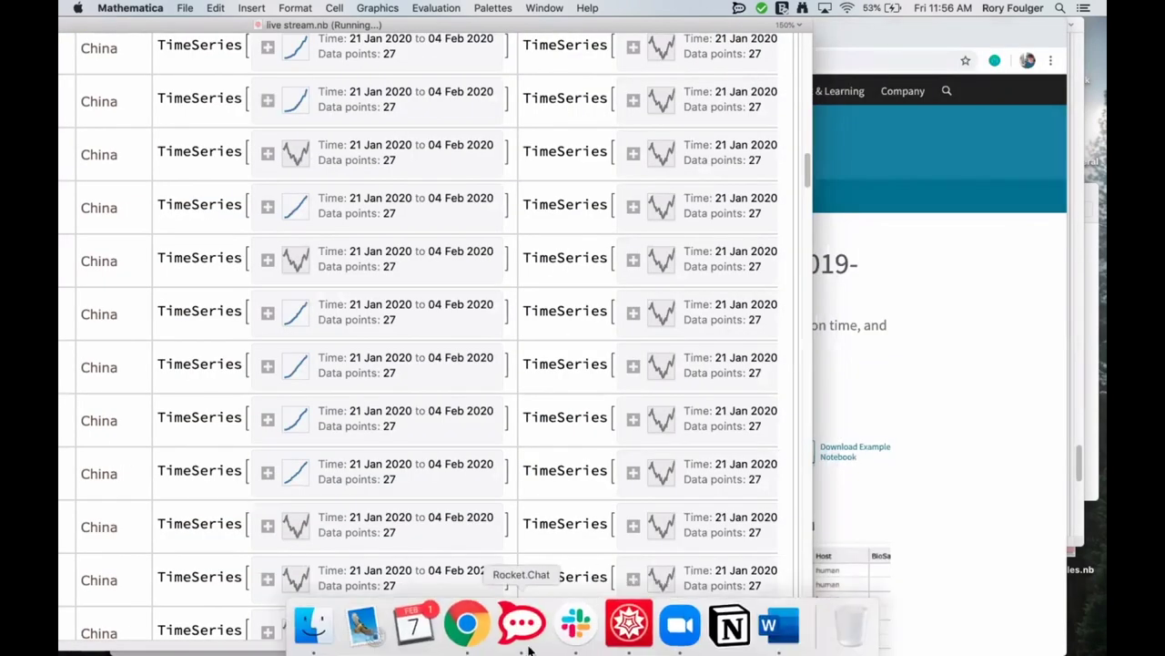
{"action": "right_click", "coordinate": [517, 643]}
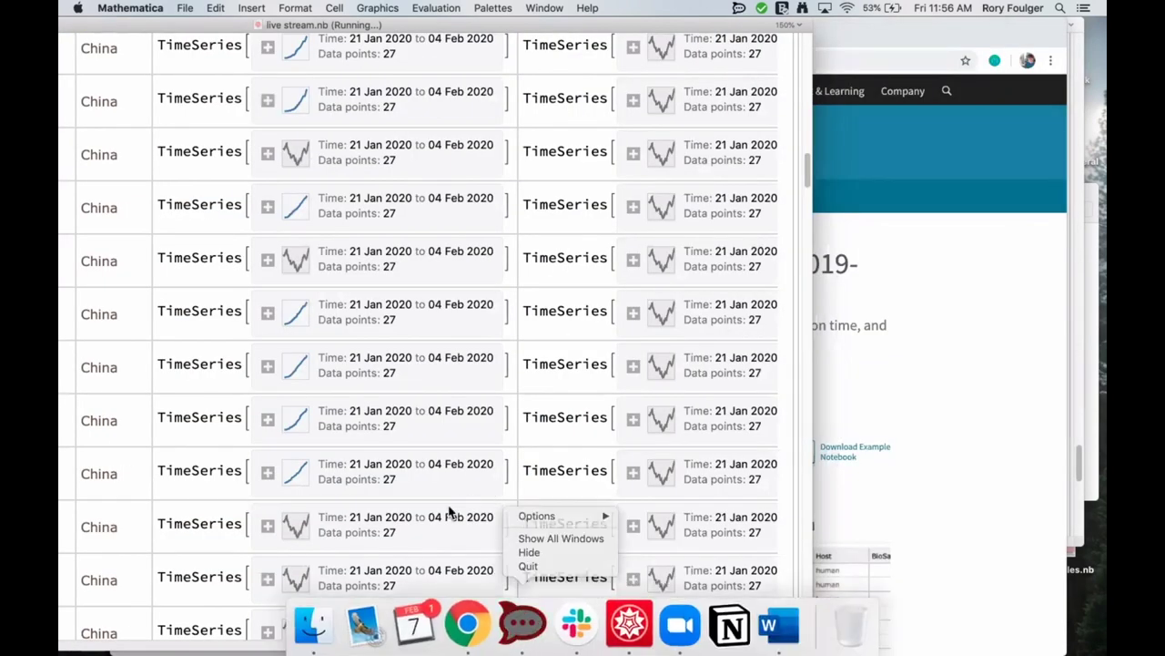
{"action": "left_click", "coordinate": [486, 493]}
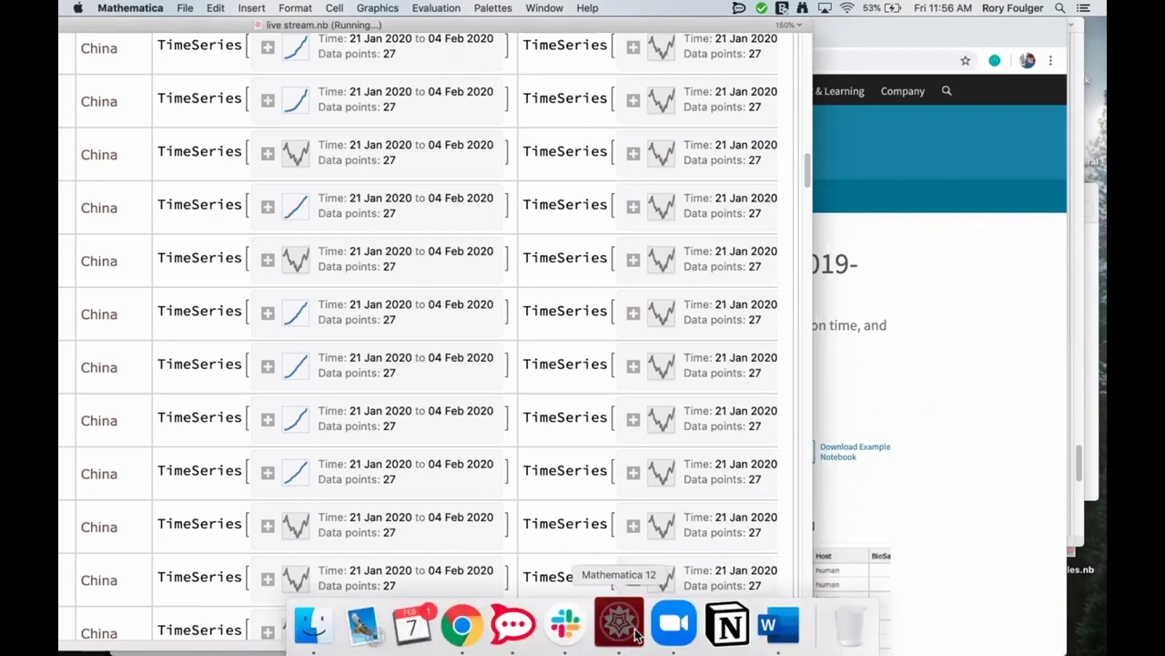
{"action": "right_click", "coordinate": [636, 633]}
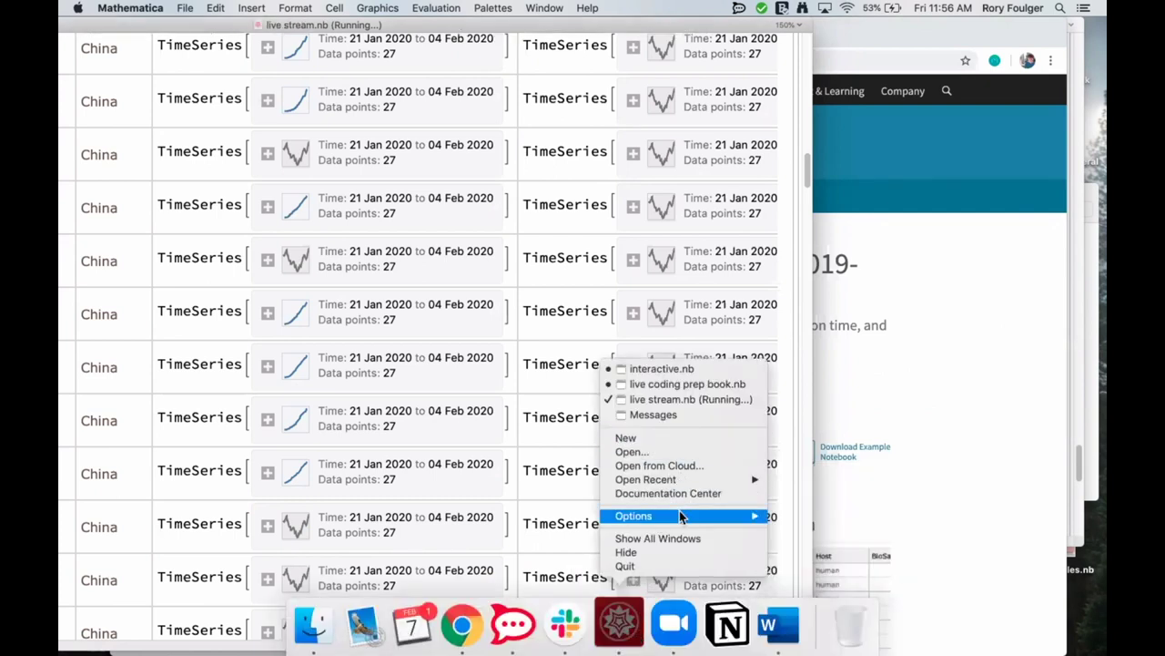
{"action": "mouse_move", "coordinate": [694, 479]}
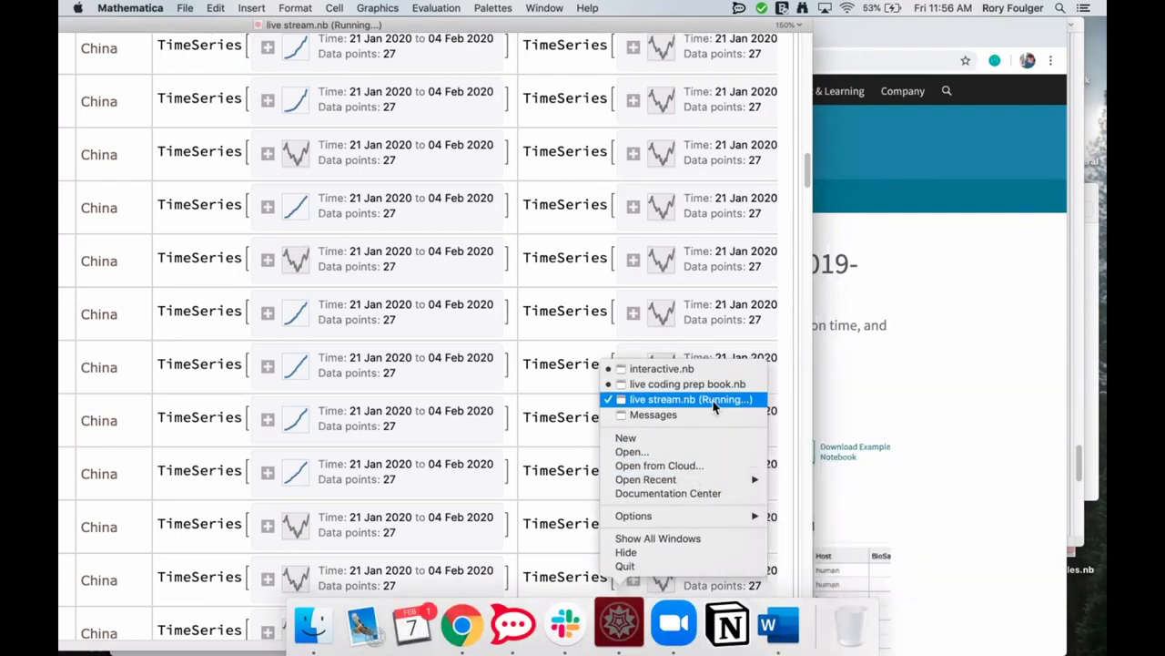
{"action": "left_click", "coordinate": [697, 370]}
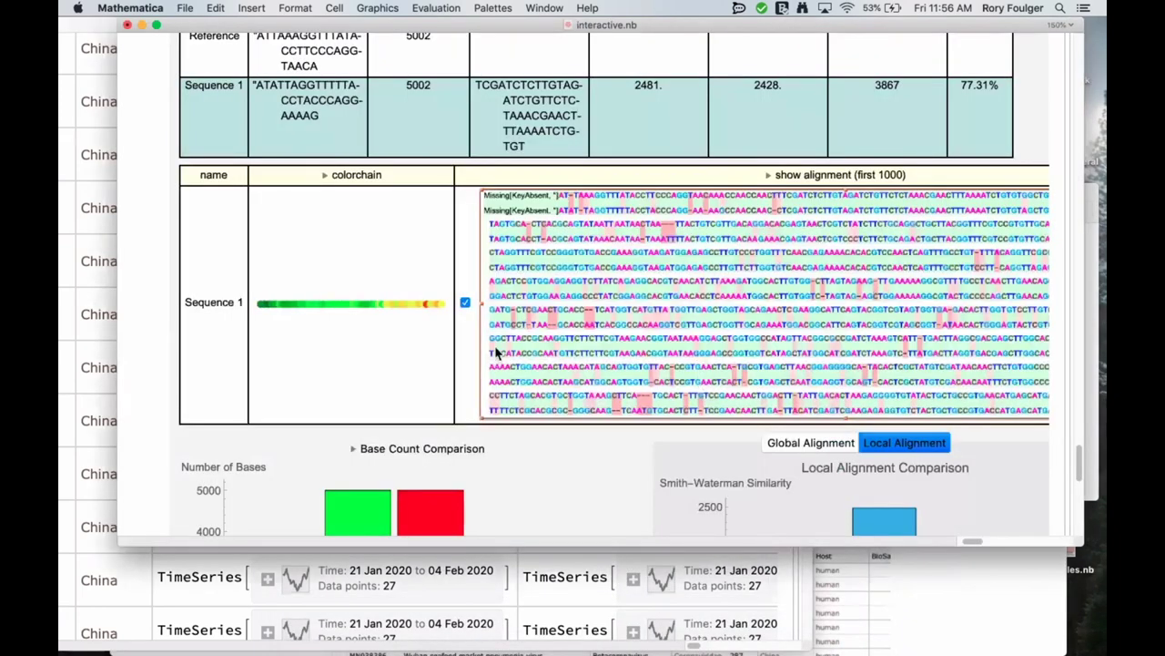
Shrink the Sequence 1 alignment image in the show alignment (first 1000) column
{"action": "scroll", "coordinate": [496, 350], "scroll_direction": "up", "scroll_amount": 10}
{"action": "scroll", "coordinate": [497, 348], "scroll_direction": "up", "scroll_amount": 10}
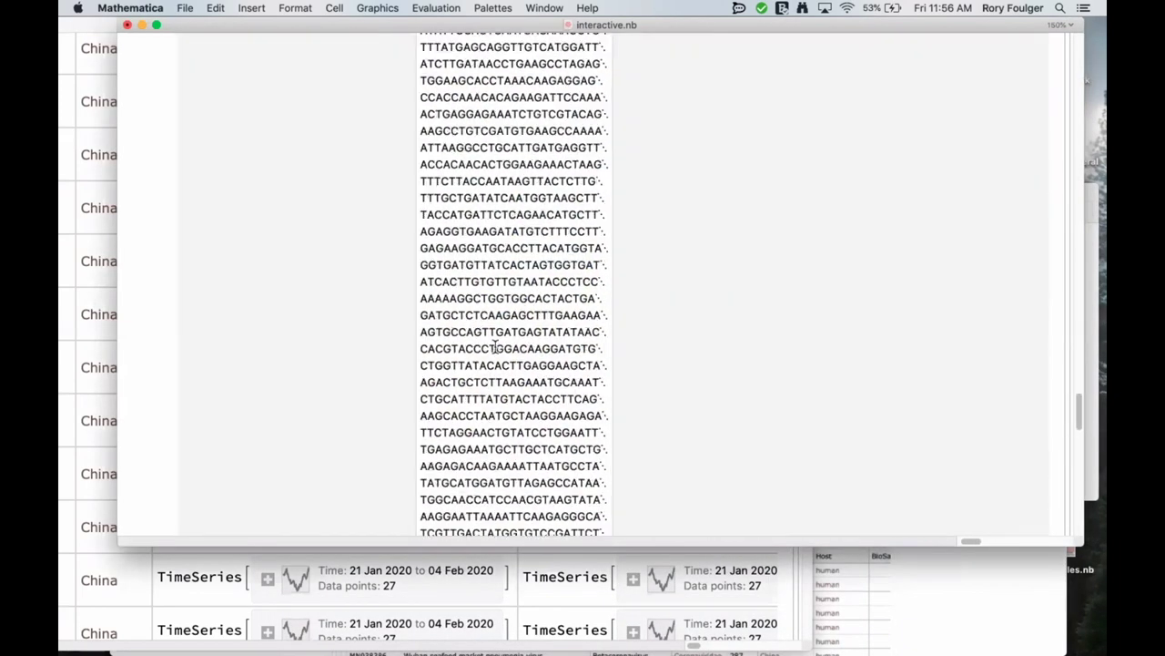
{"action": "scroll", "coordinate": [495, 347], "scroll_direction": "down", "scroll_amount": 15}
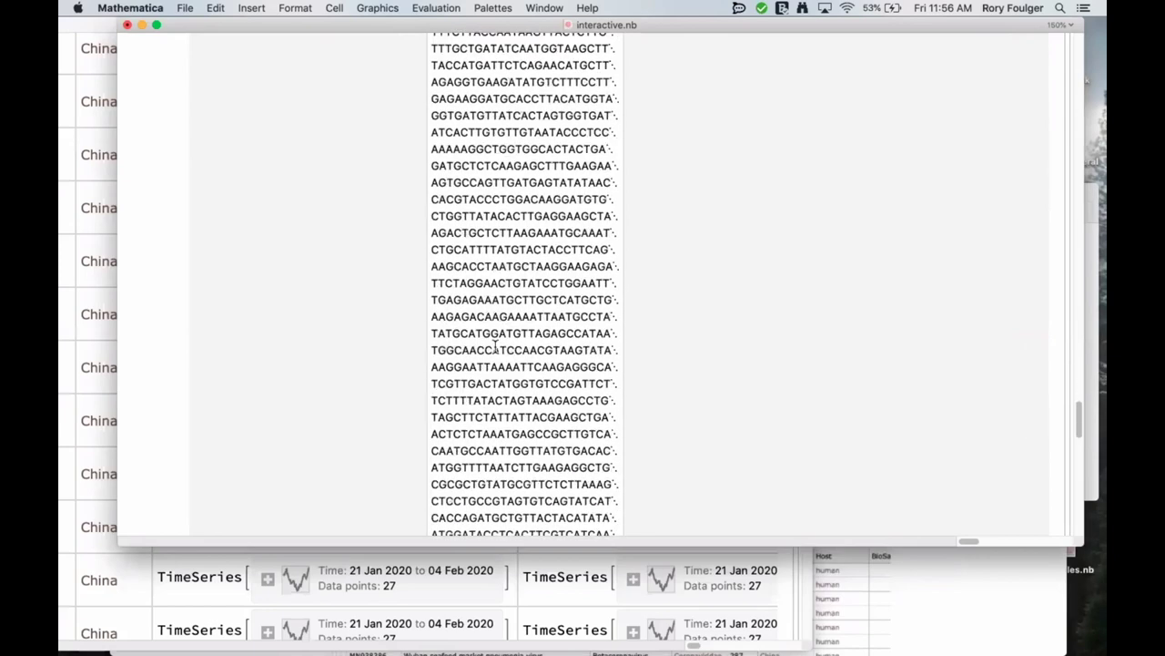
{"action": "scroll", "coordinate": [496, 346], "scroll_direction": "up", "scroll_amount": 10}
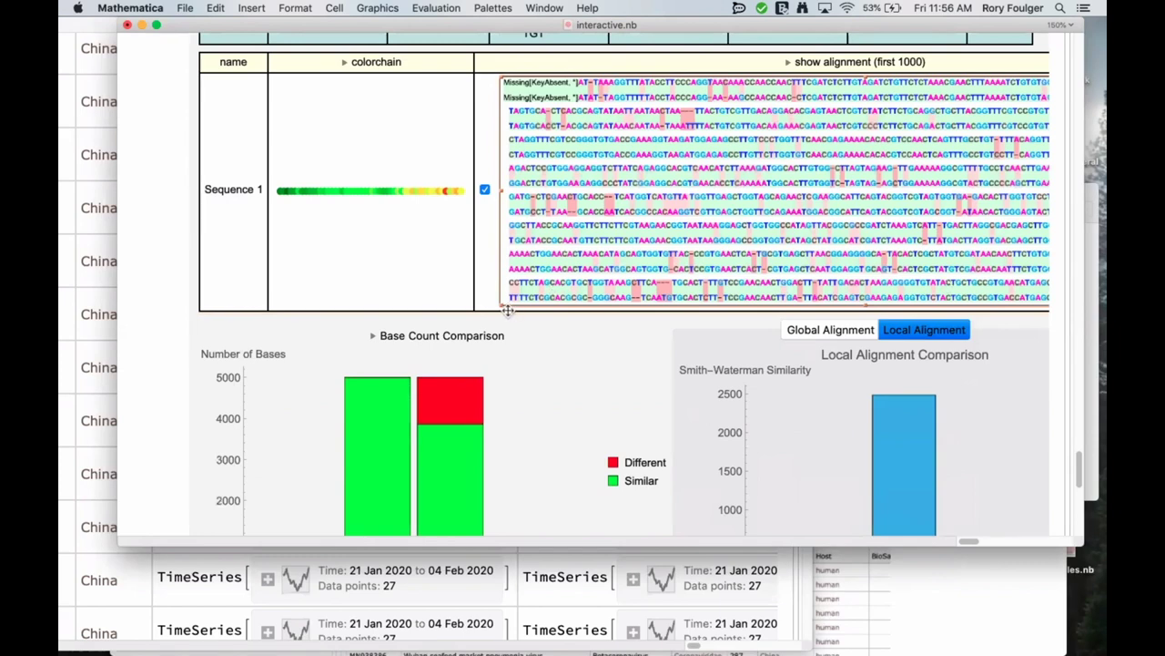
{"action": "left_click_drag", "start_coordinate": [502, 308], "coordinate": [634, 125]}
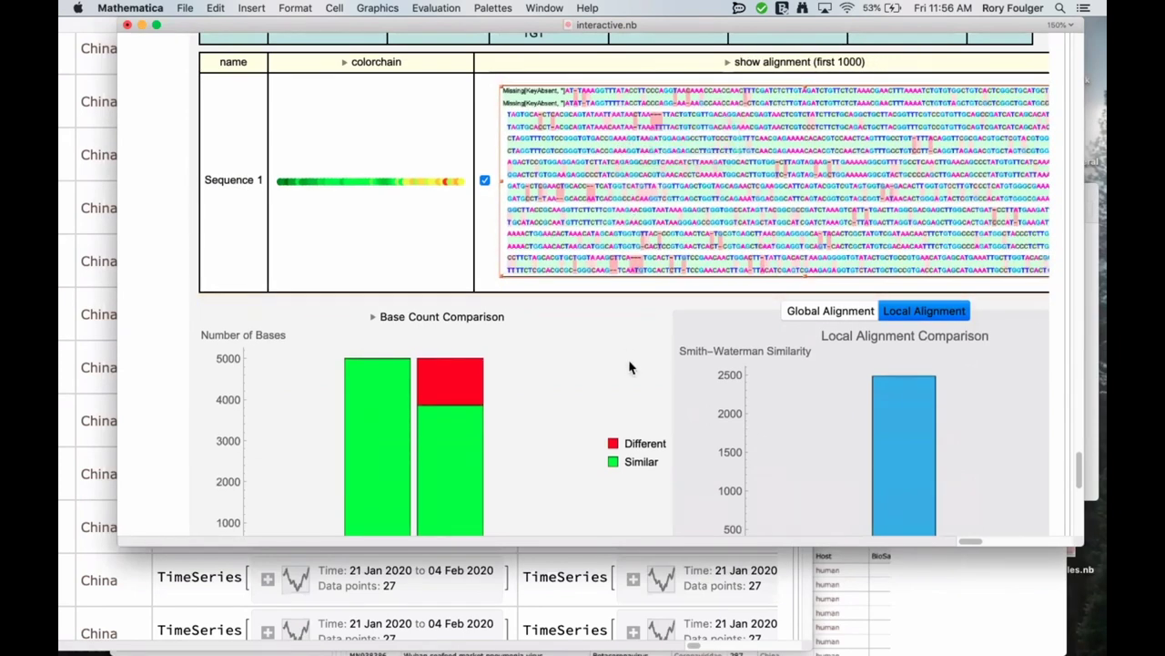
Set the interactive.nb notebook's magnification to 125%
{"action": "scroll", "coordinate": [893, 446], "scroll_direction": "down", "scroll_amount": 4}
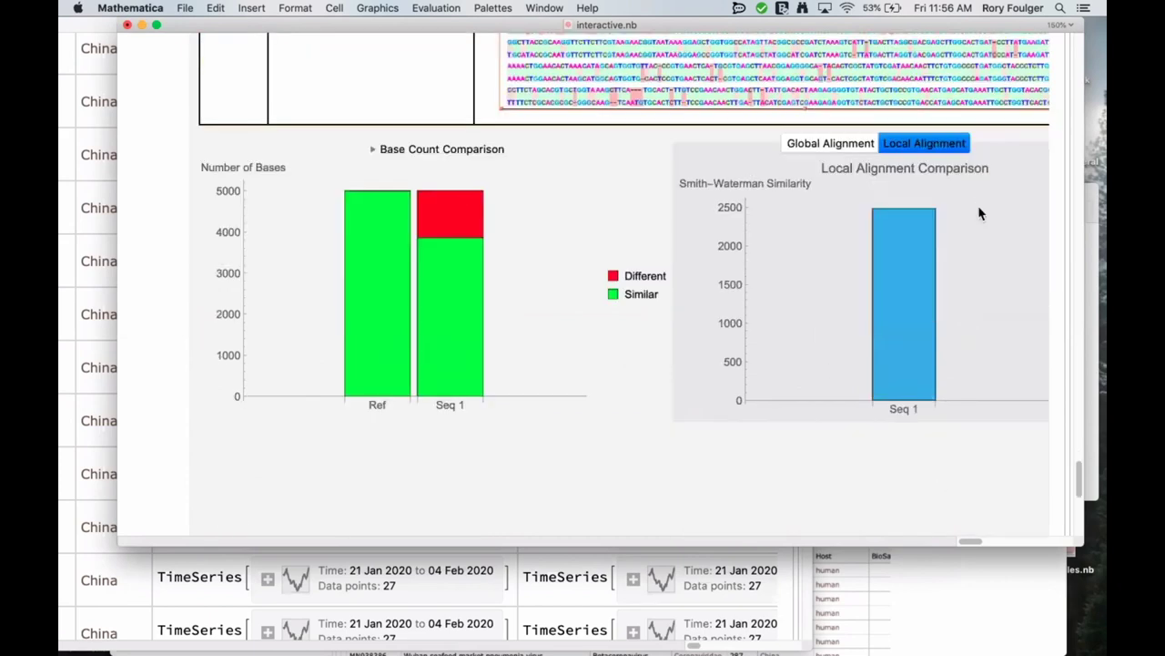
{"action": "scroll", "coordinate": [979, 213], "scroll_direction": "right", "scroll_amount": 2}
{"action": "left_click", "coordinate": [1063, 25]}
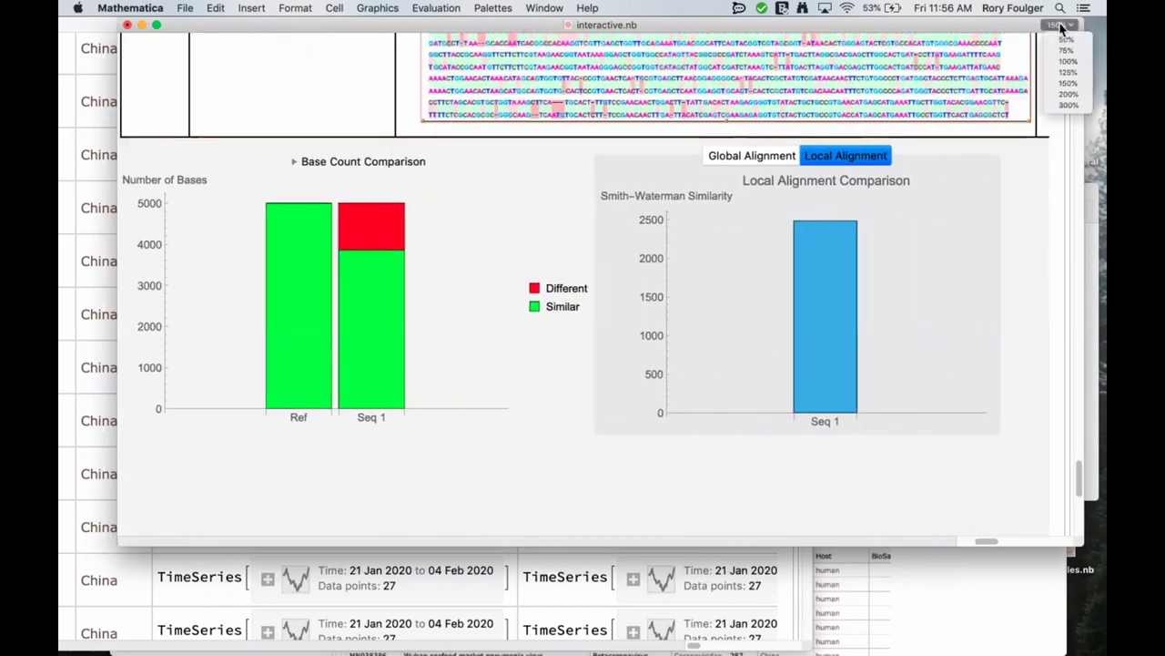
{"action": "left_click", "coordinate": [1079, 72]}
Review the sequence comparison tables, including the alignment scores, similarity percentage, comparison pie chart and base count comparison
{"action": "scroll", "coordinate": [794, 275], "scroll_direction": "up", "scroll_amount": 5}
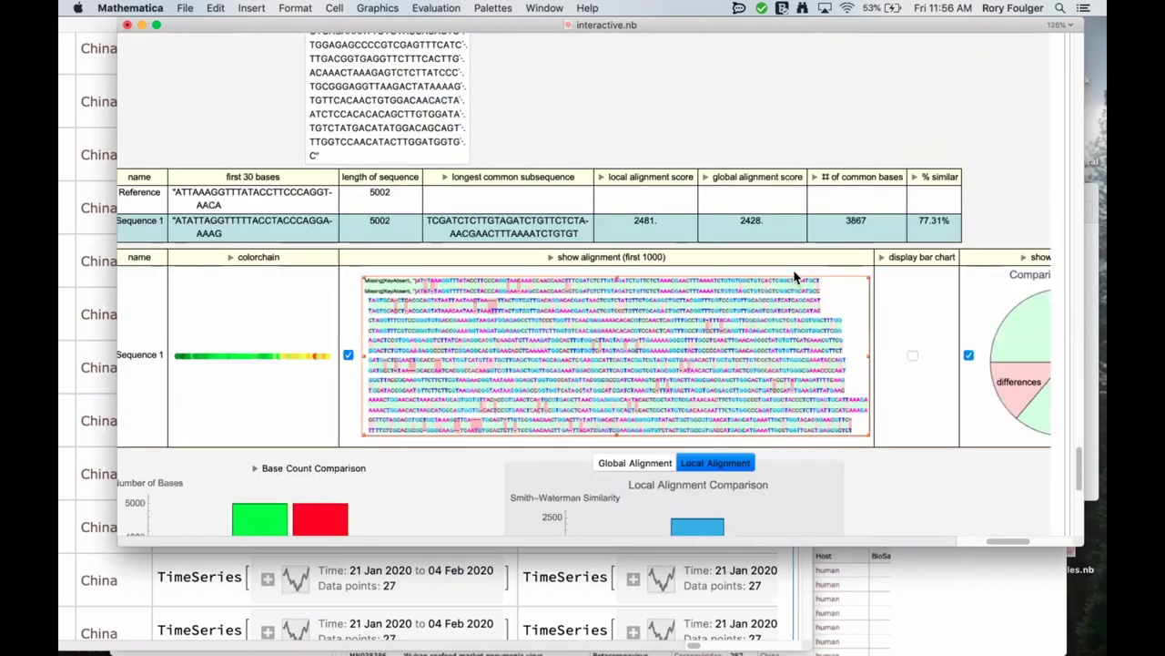
{"action": "scroll", "coordinate": [795, 275], "scroll_direction": "up", "scroll_amount": 3}
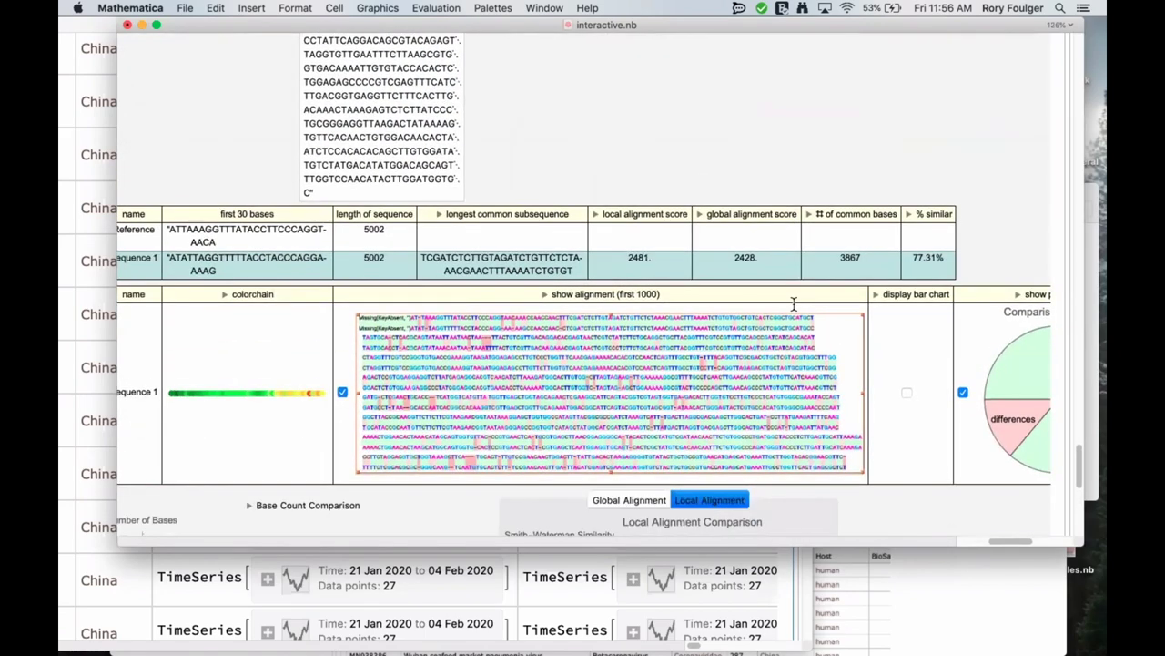
{"action": "scroll", "coordinate": [794, 304], "scroll_direction": "right", "scroll_amount": 3}
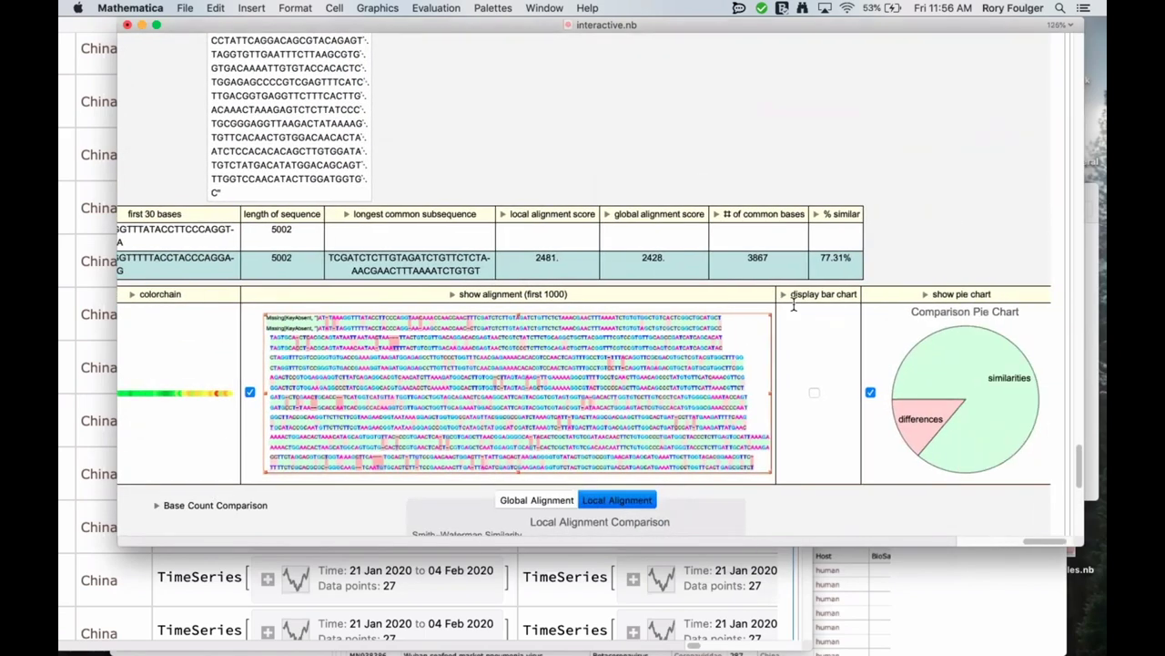
{"action": "scroll", "coordinate": [794, 305], "scroll_direction": "left", "scroll_amount": 6}
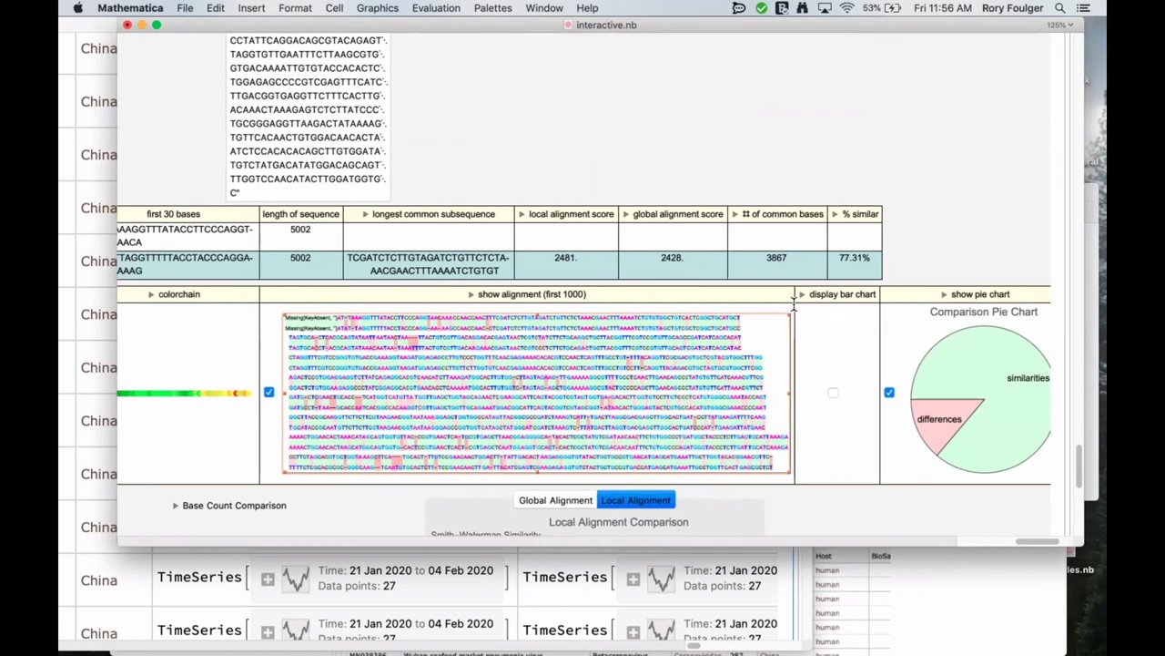
{"action": "scroll", "coordinate": [794, 305], "scroll_direction": "down", "scroll_amount": 3}
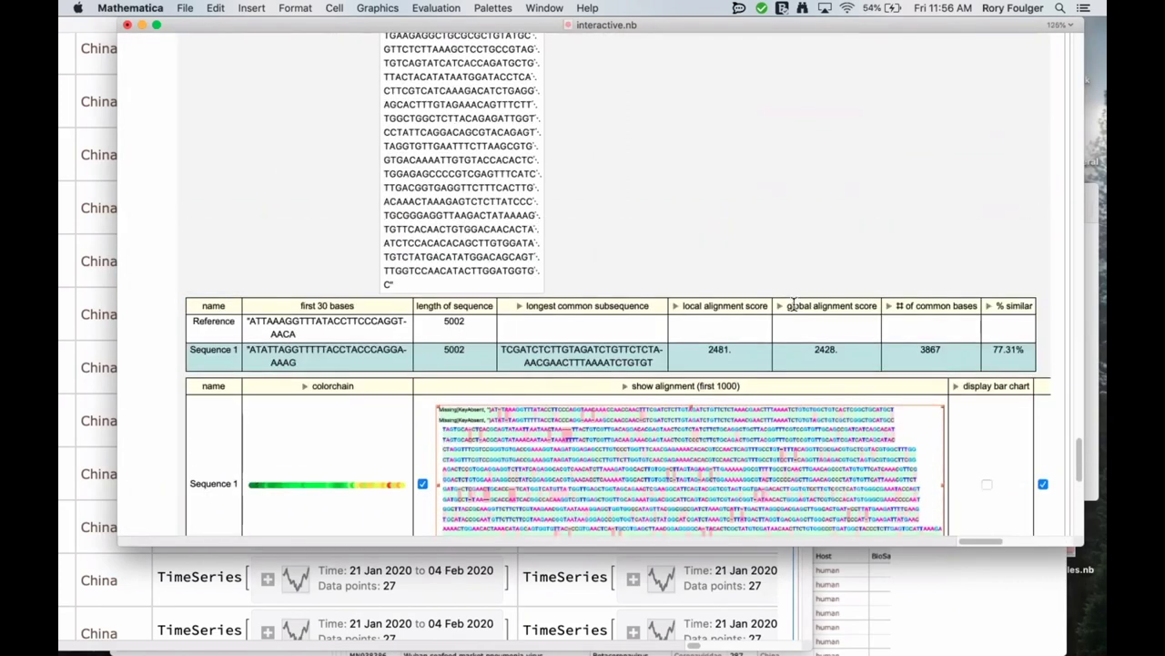
{"action": "scroll", "coordinate": [794, 304], "scroll_direction": "down", "scroll_amount": 1}
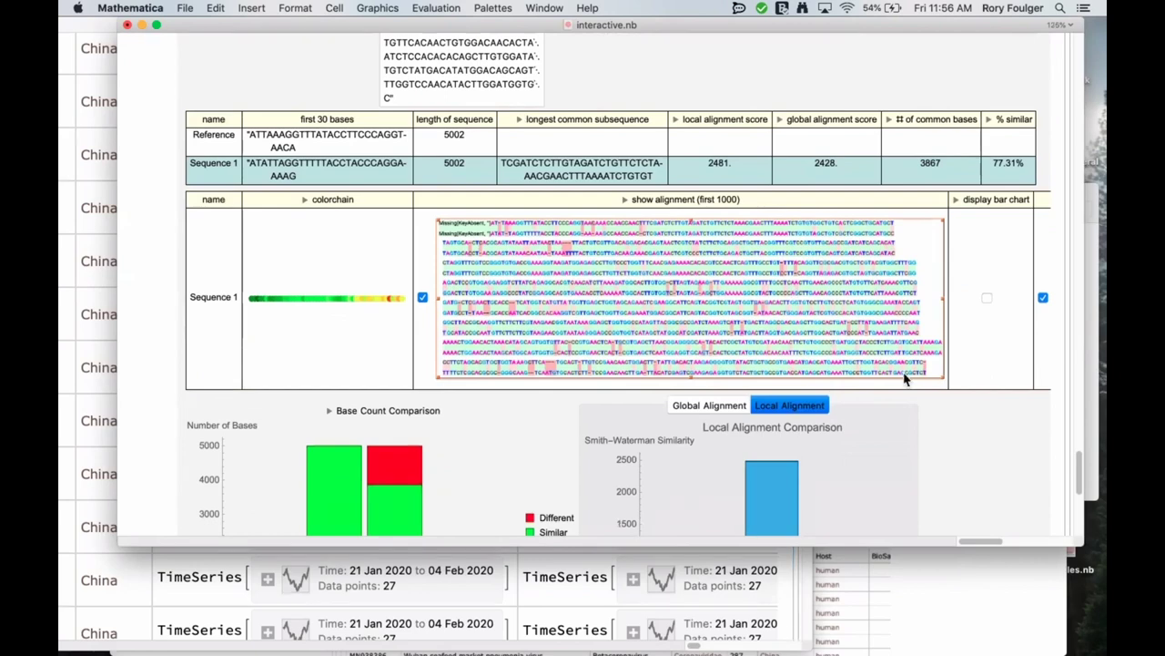
{"action": "scroll", "coordinate": [904, 378], "scroll_direction": "down", "scroll_amount": 1}
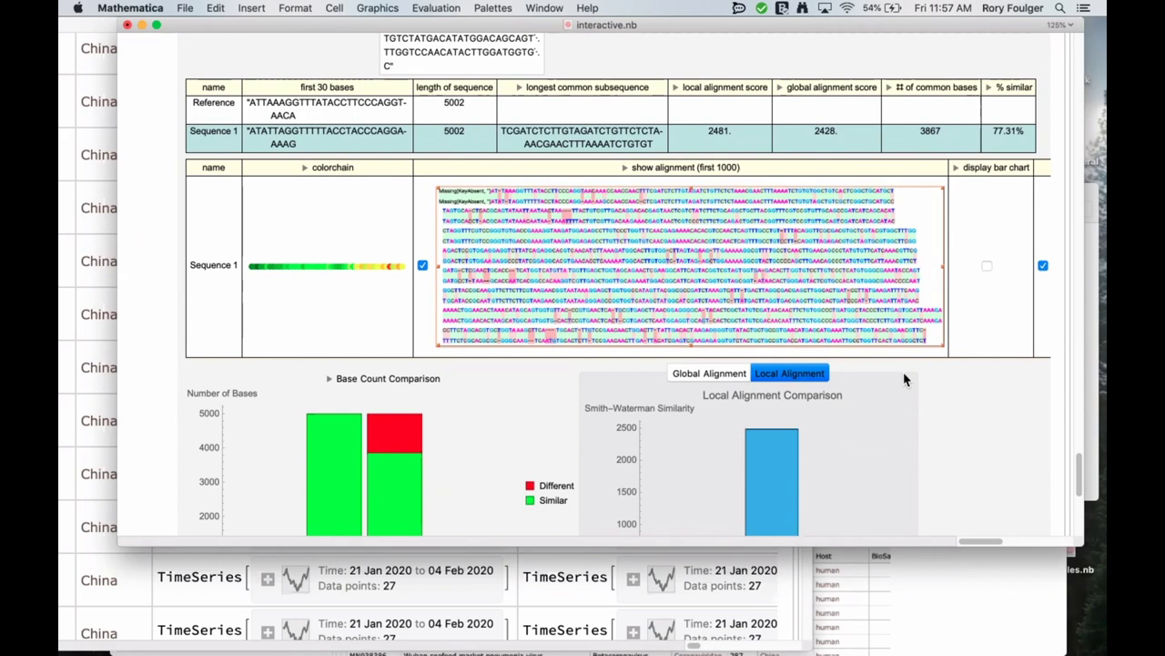
Switch to Chrome and open the Wolfram Summer Camp for High School Students page at education.wolfram.com/summer/camp/
{"action": "mouse_move", "coordinate": [480, 628]}
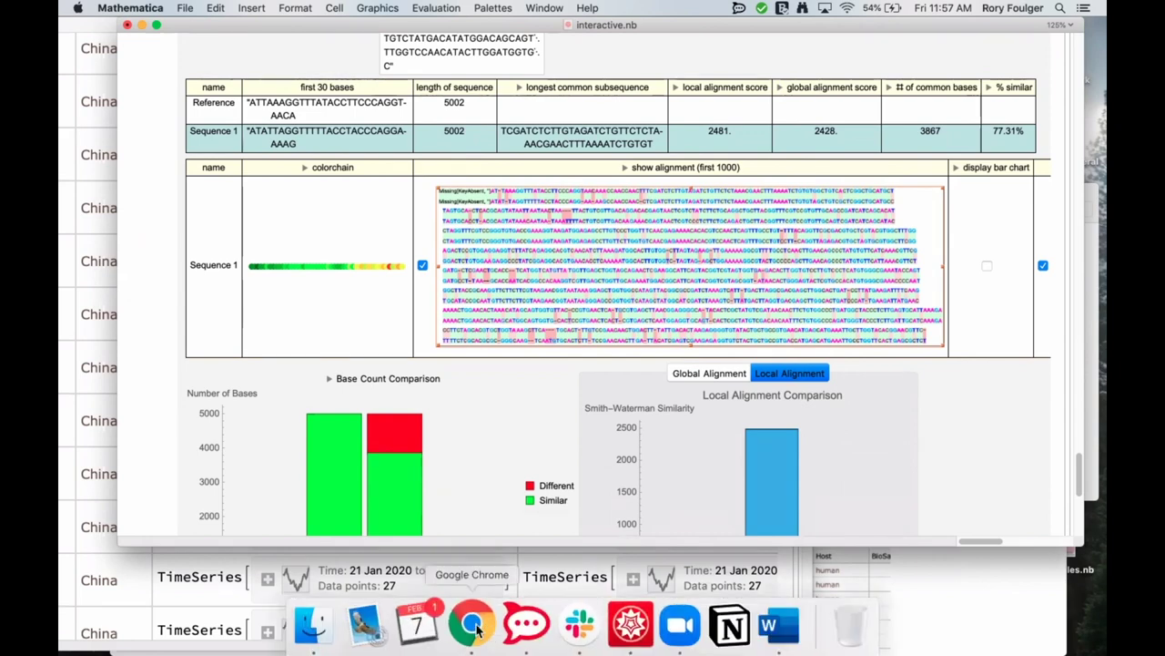
{"action": "left_click", "coordinate": [480, 628]}
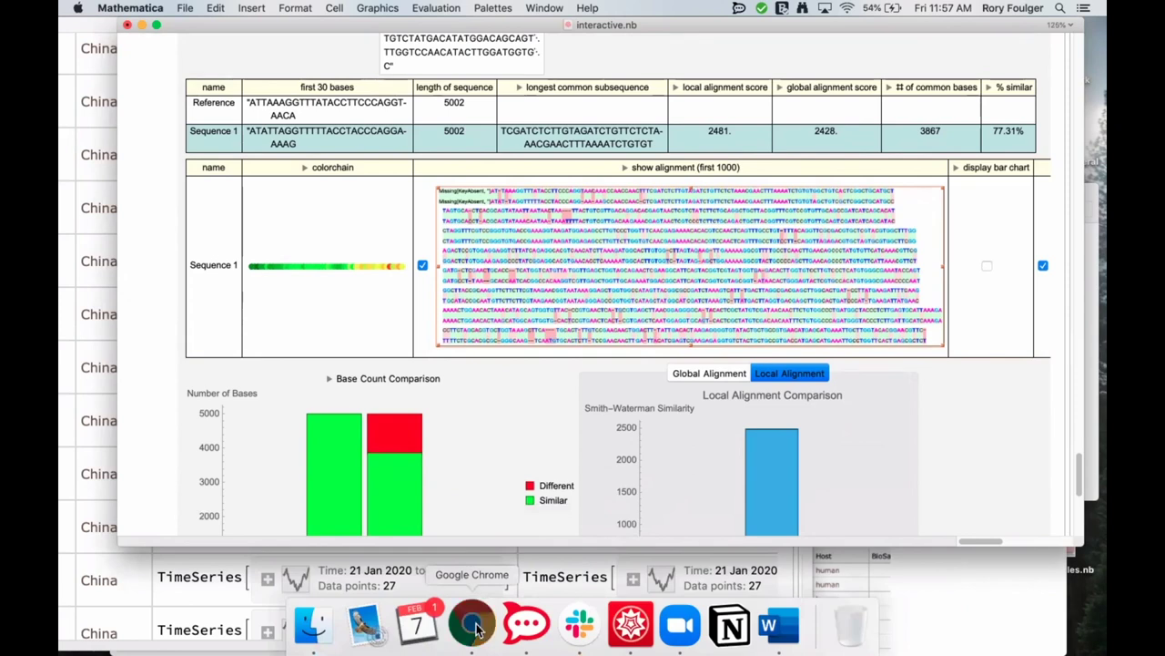
{"action": "left_click", "coordinate": [492, 60]}
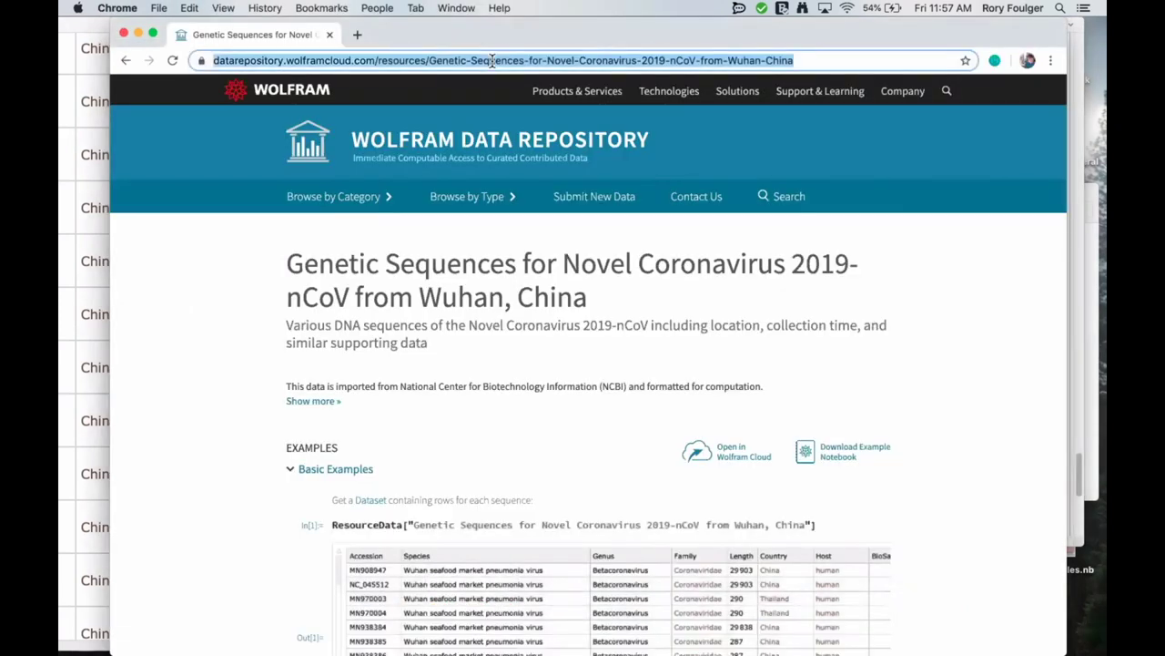
{"action": "key", "text": "BackSpace"}
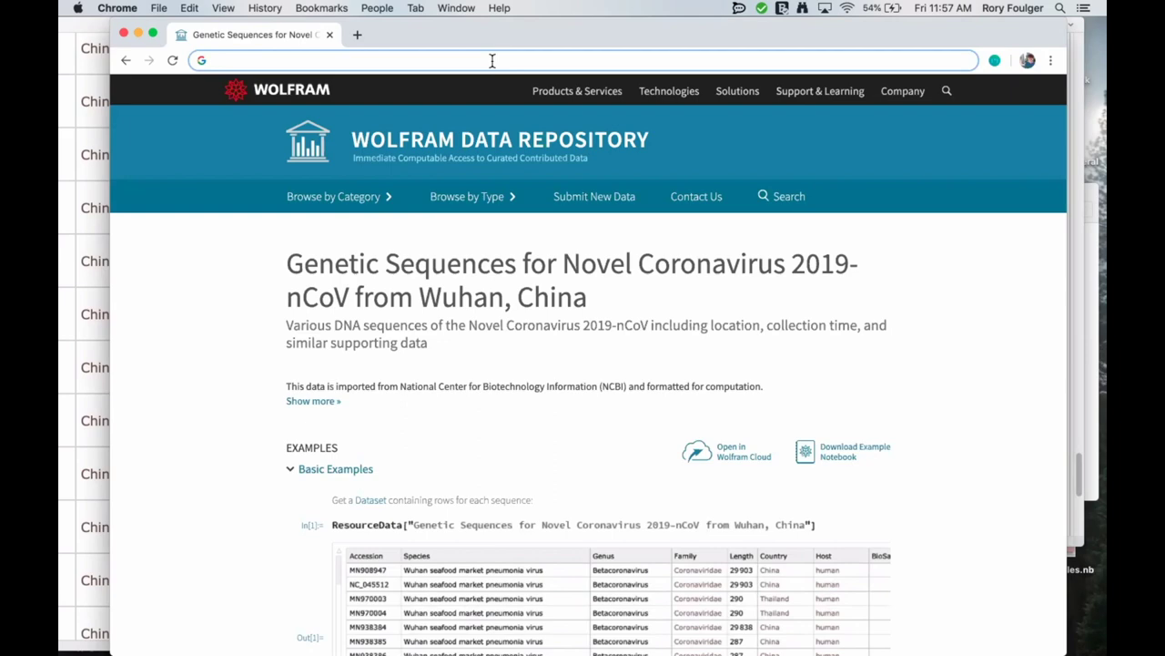
{"action": "type", "text": "c"}
{"action": "key", "text": "BackSpace"}
{"action": "type", "text": "summer"}
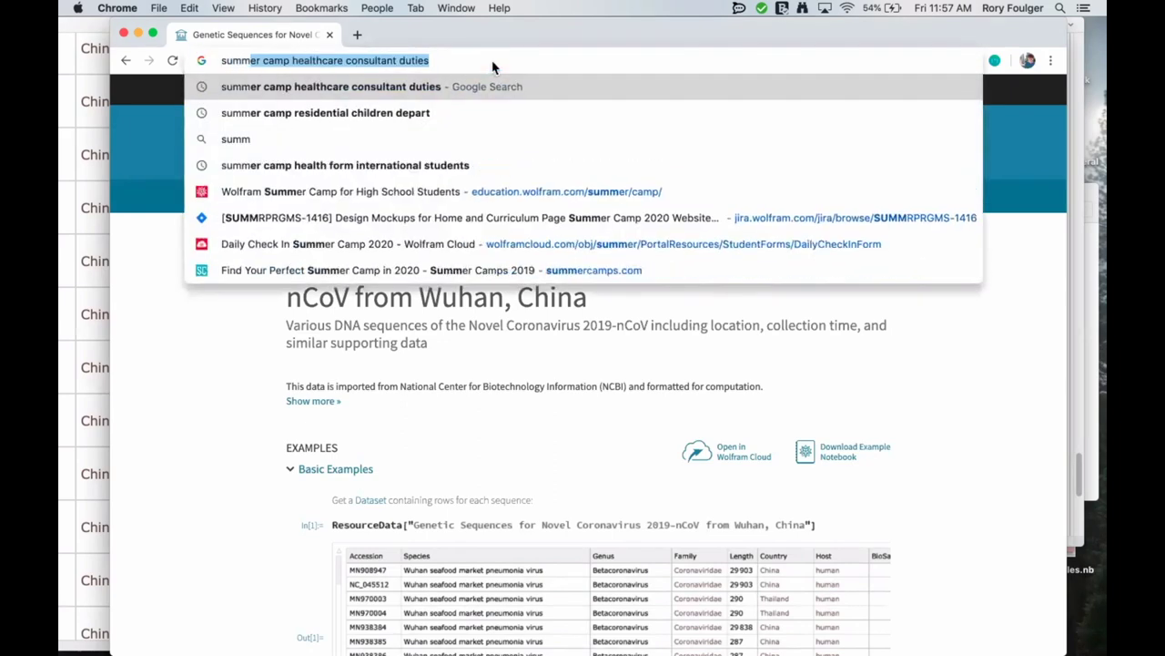
{"action": "left_click", "coordinate": [288, 192]}
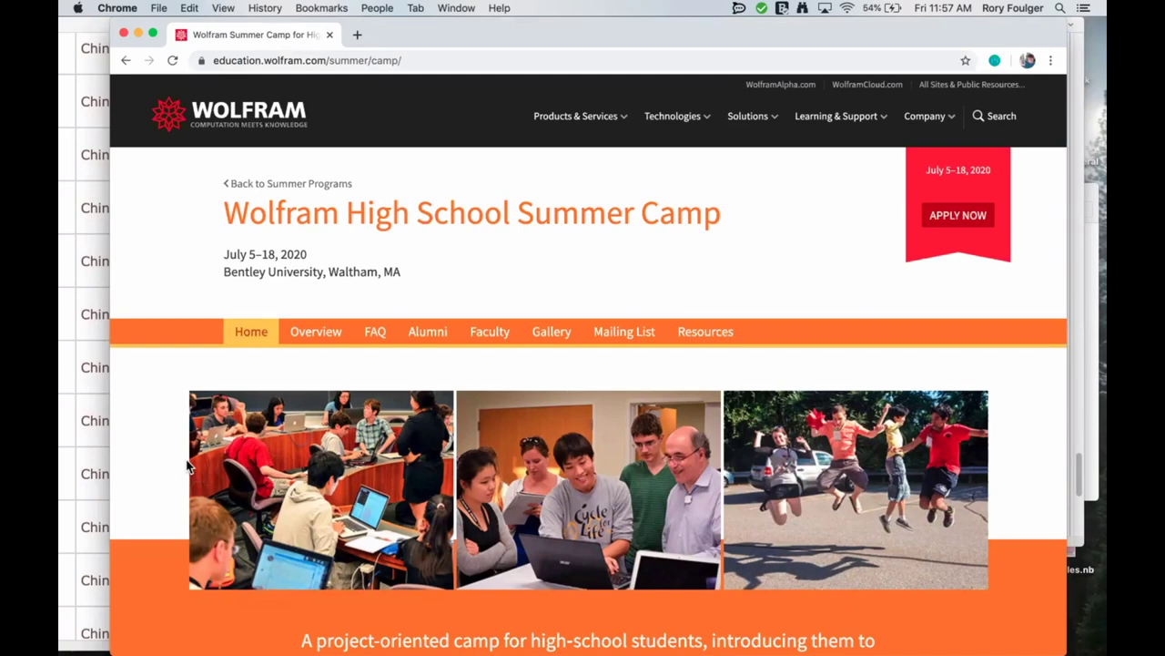
Close the summer camp page and bring the live stream notebook to the front, moving its window fully into view
{"action": "key", "text": "super+w"}
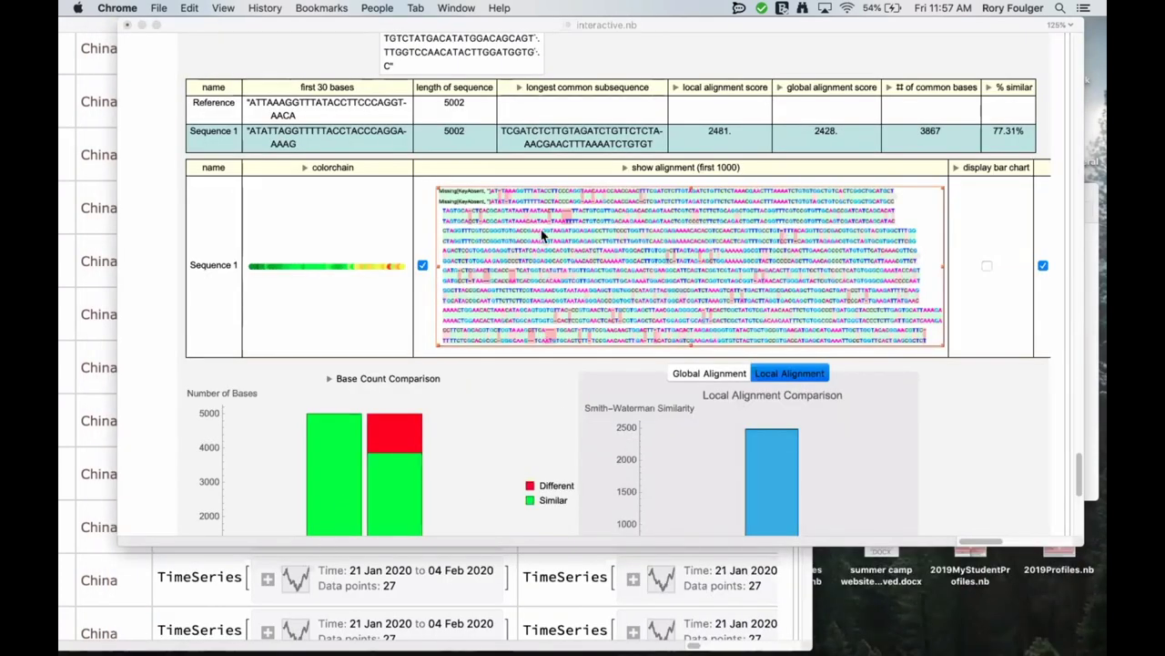
{"action": "double_click", "coordinate": [385, 25]}
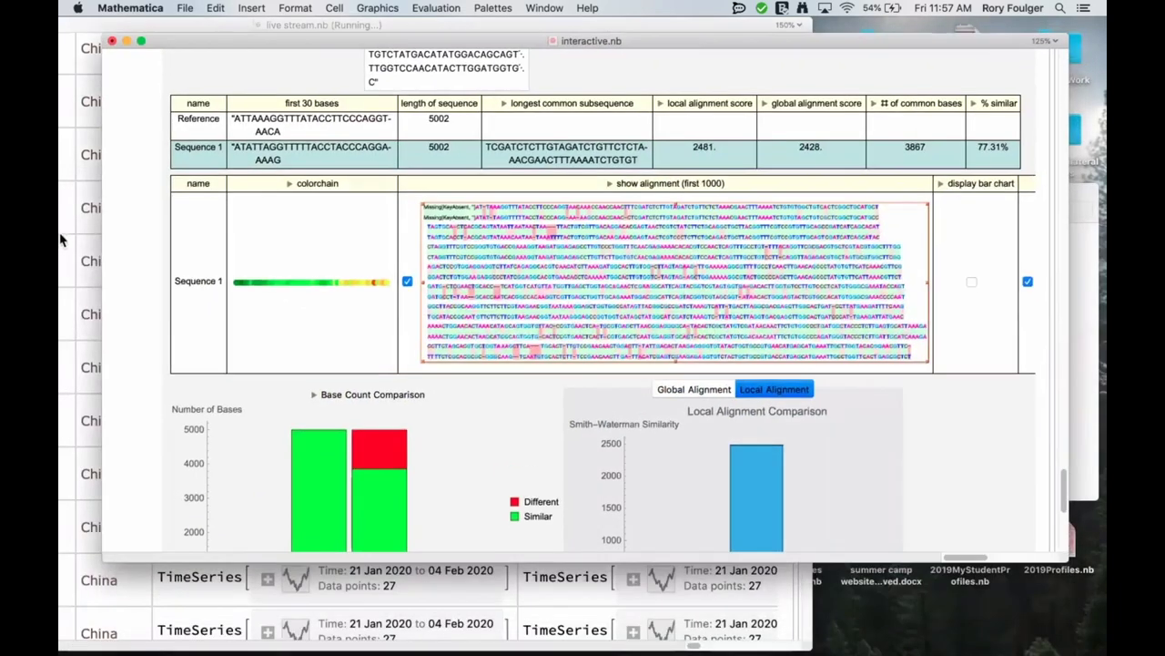
{"action": "left_click", "coordinate": [71, 233]}
{"action": "double_click", "coordinate": [398, 25]}
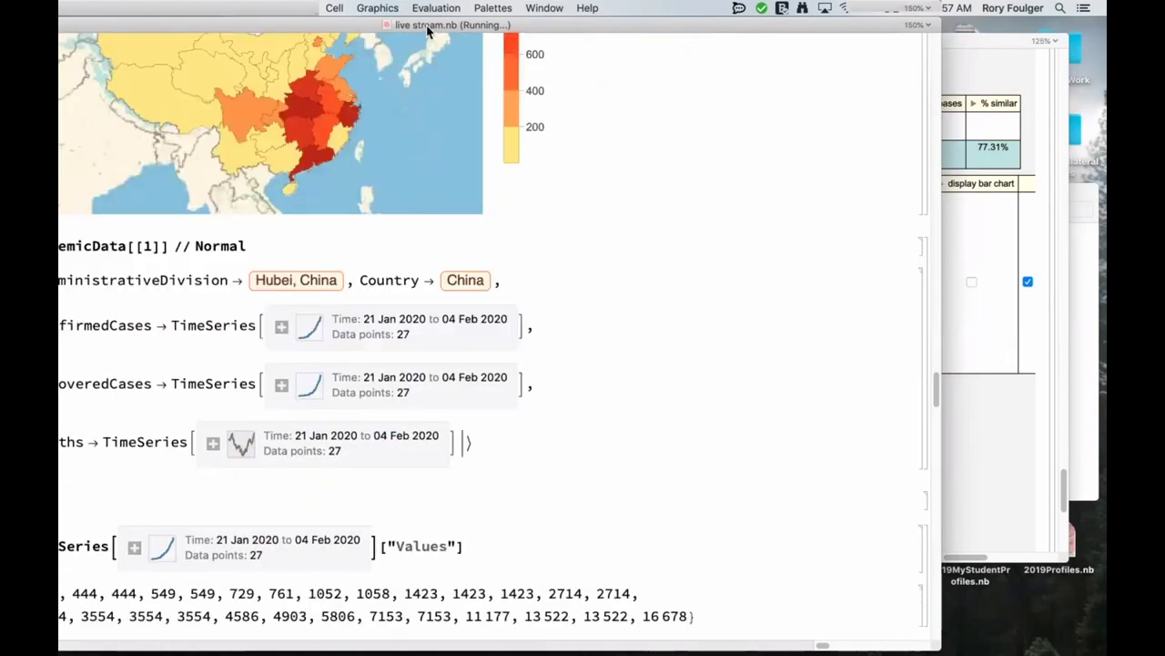
{"action": "left_click_drag", "start_coordinate": [427, 27], "coordinate": [558, 28]}
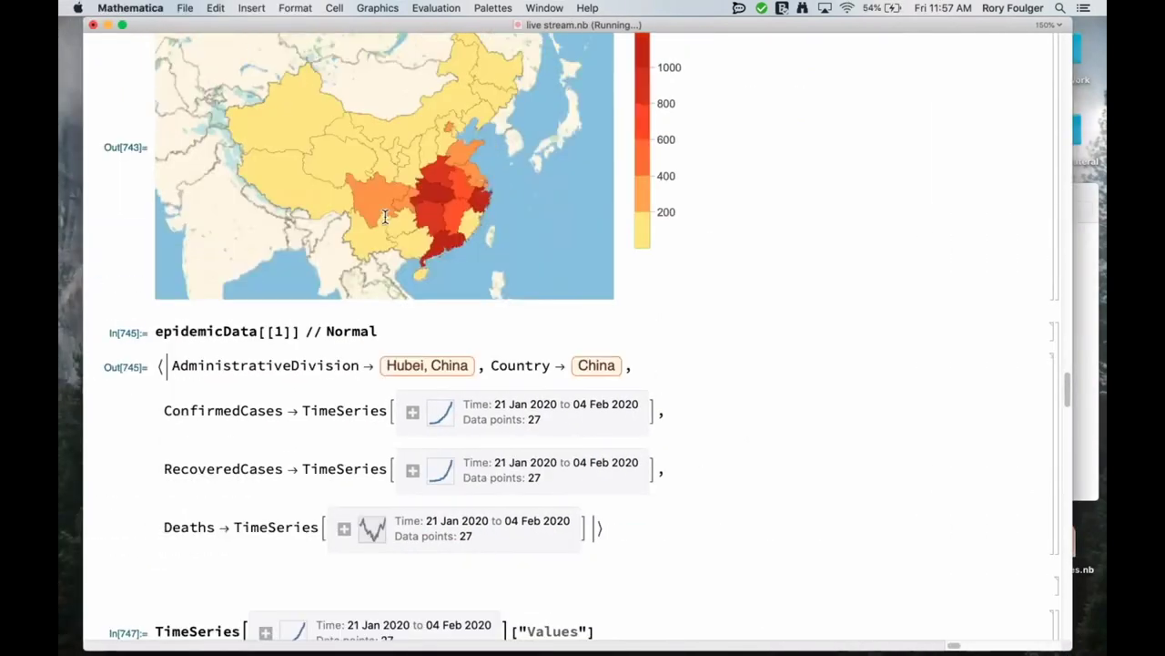